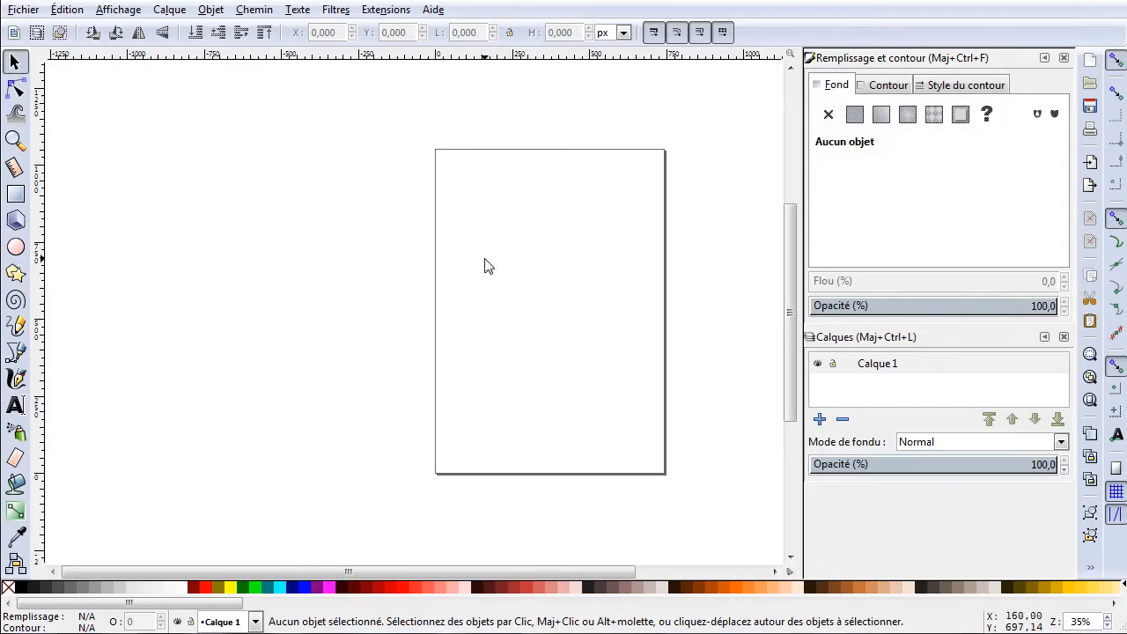
Check the installed Inkscape version in the About window and close the window.
left_click(445, 9)
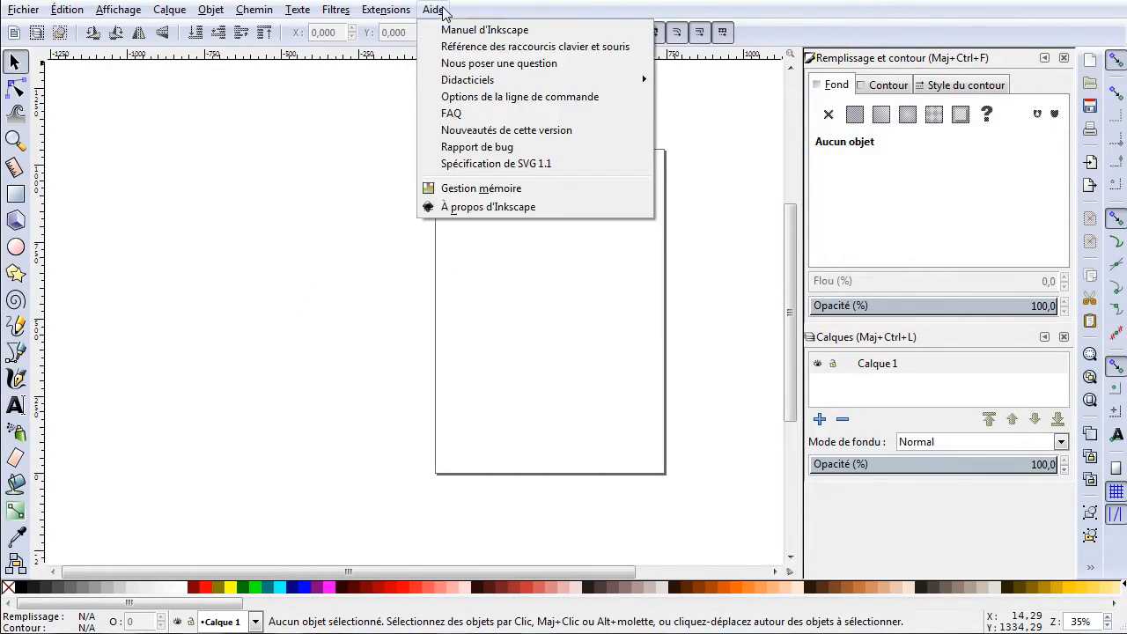
left_click(485, 208)
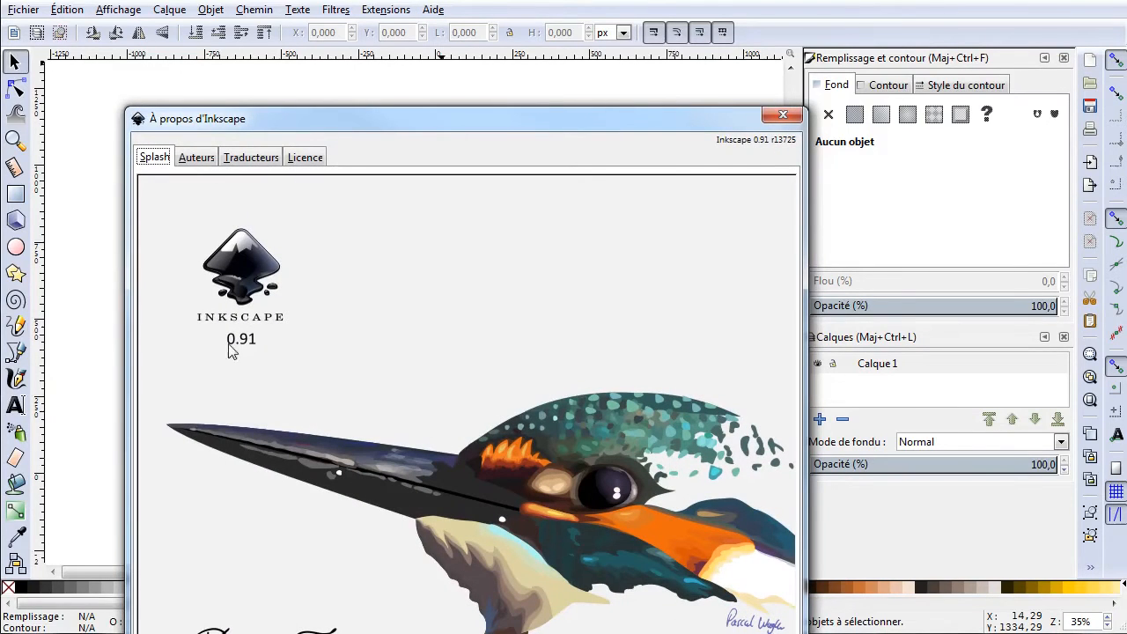
left_click_drag(471, 119, 619, 27)
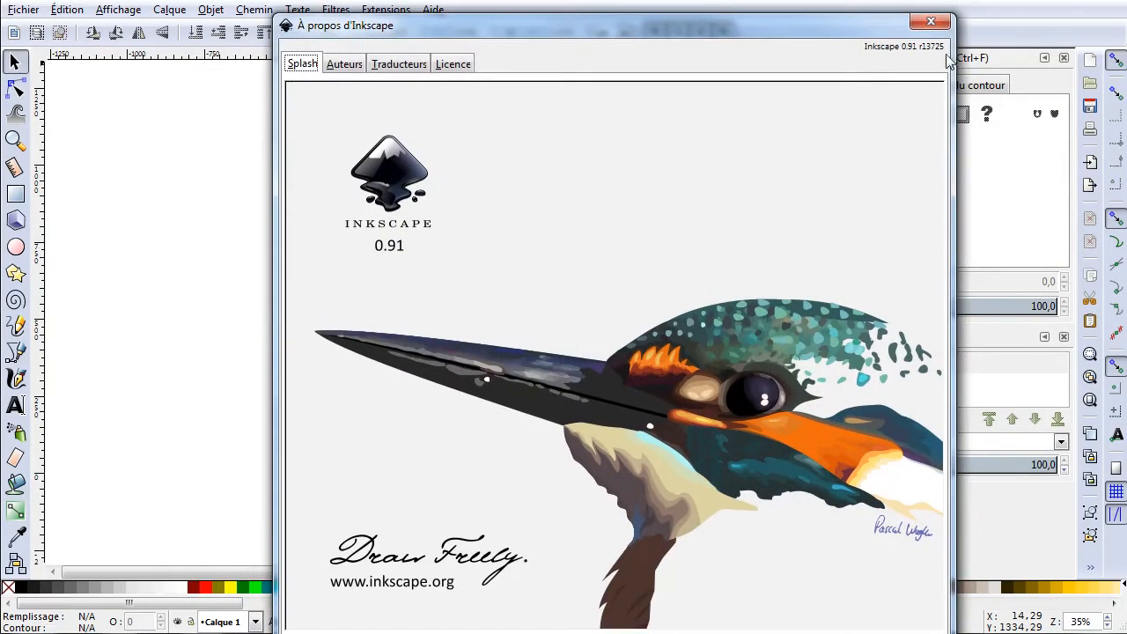
left_click(930, 20)
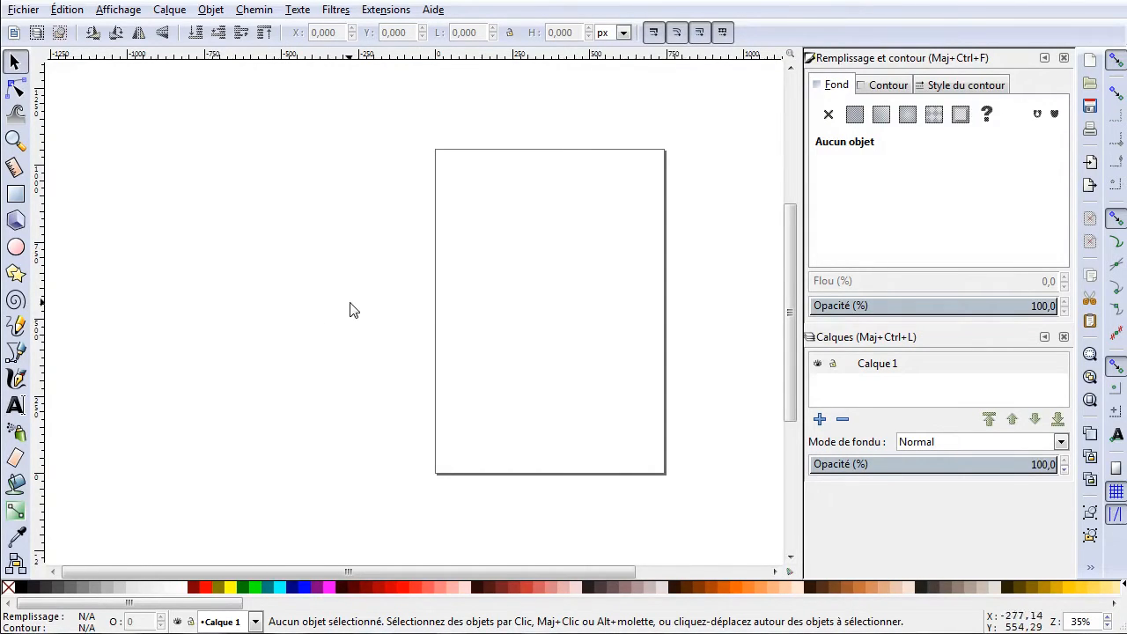
left_click_drag(347, 573, 437, 573)
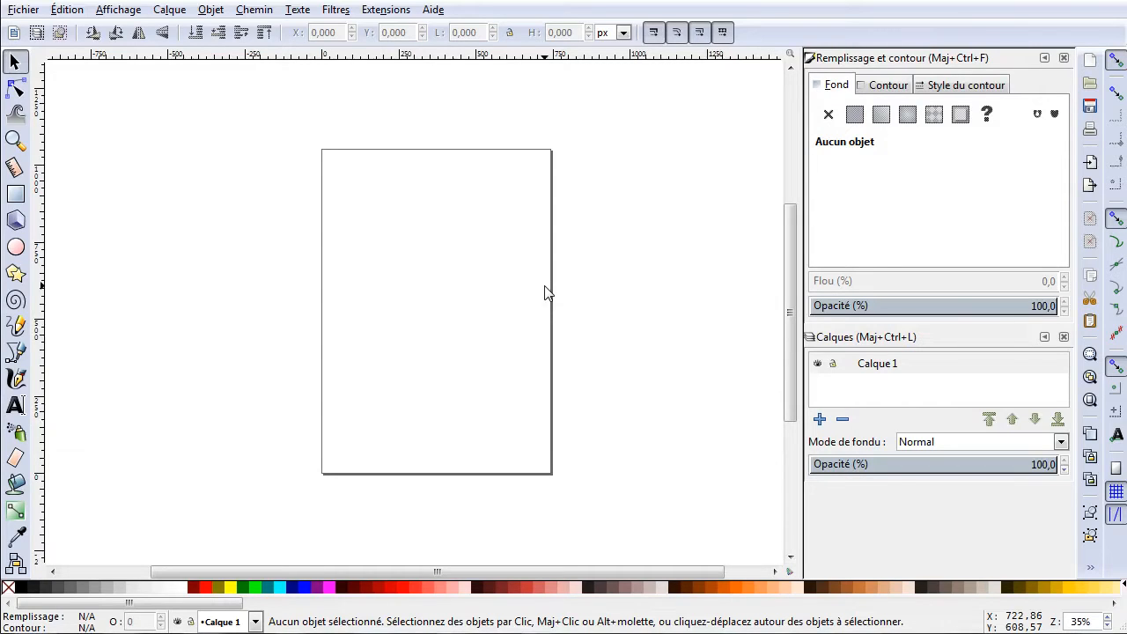
left_click(432, 11)
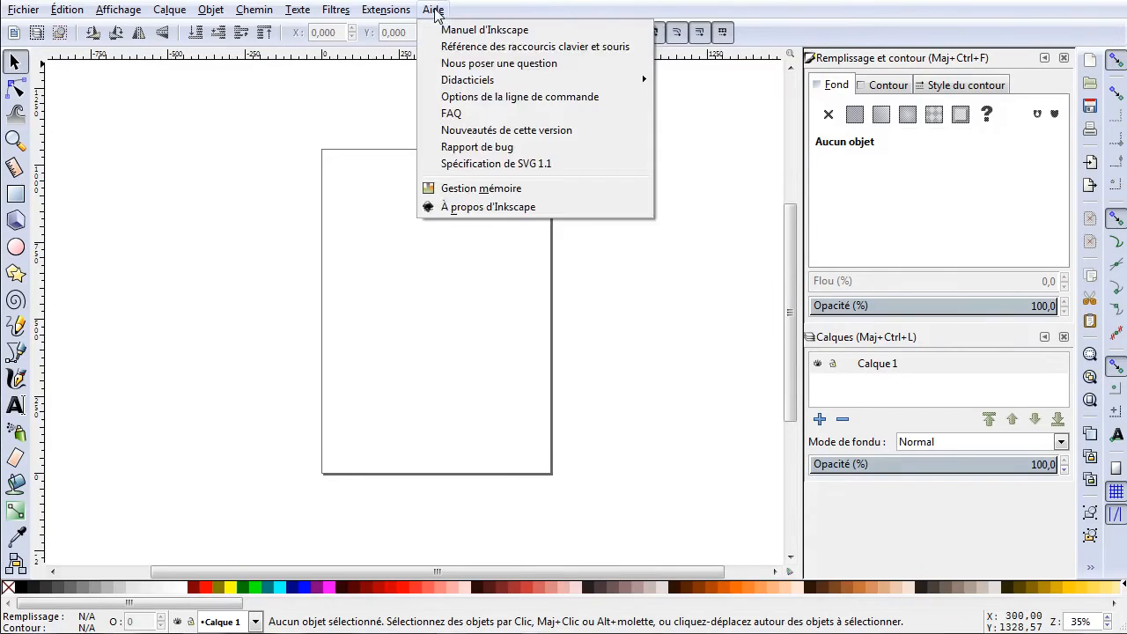
left_click(843, 27)
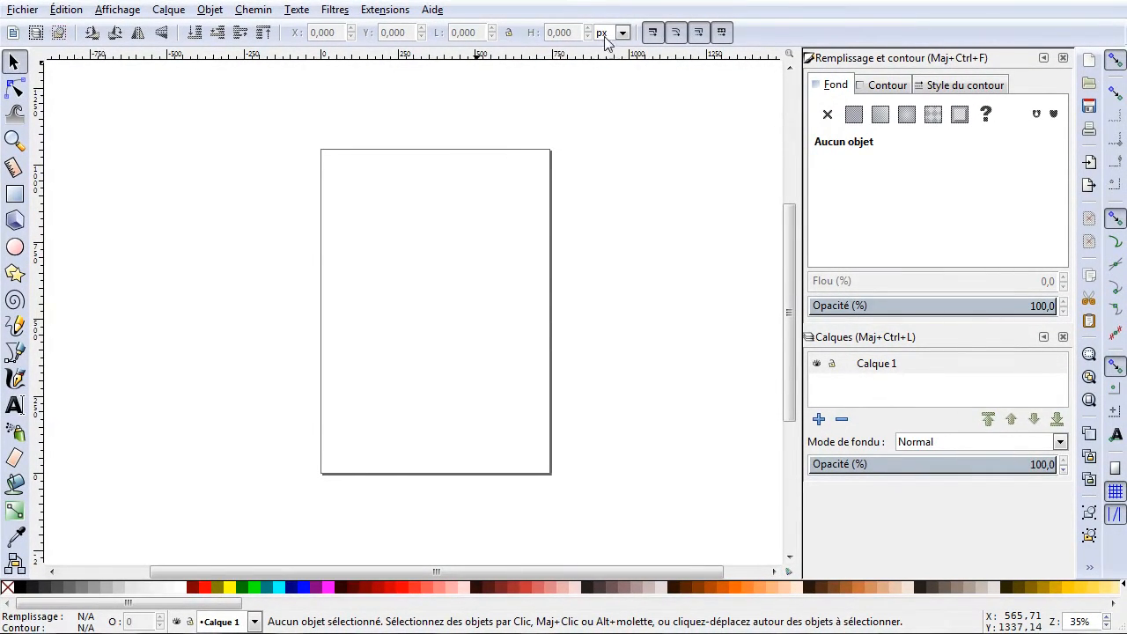
left_click(436, 12)
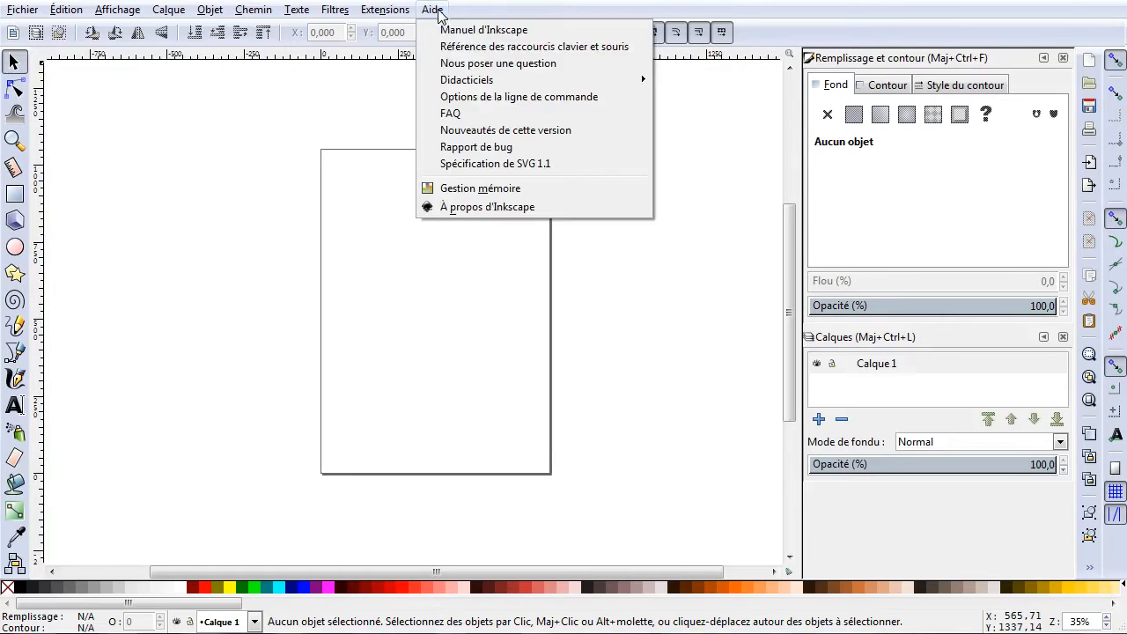
left_click(489, 207)
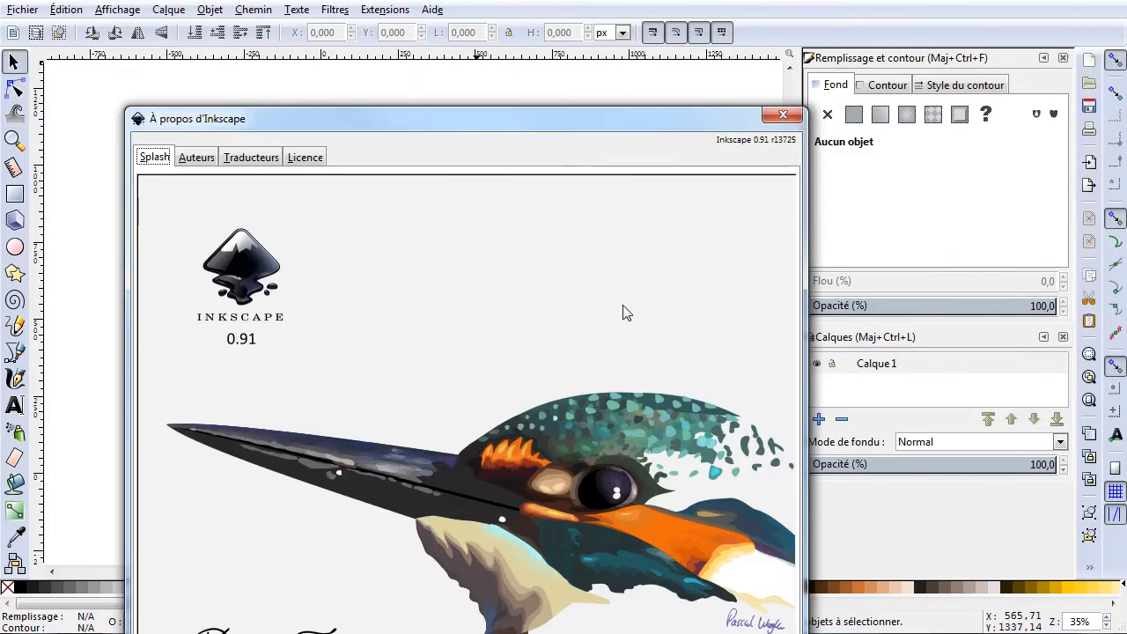
left_click(776, 117)
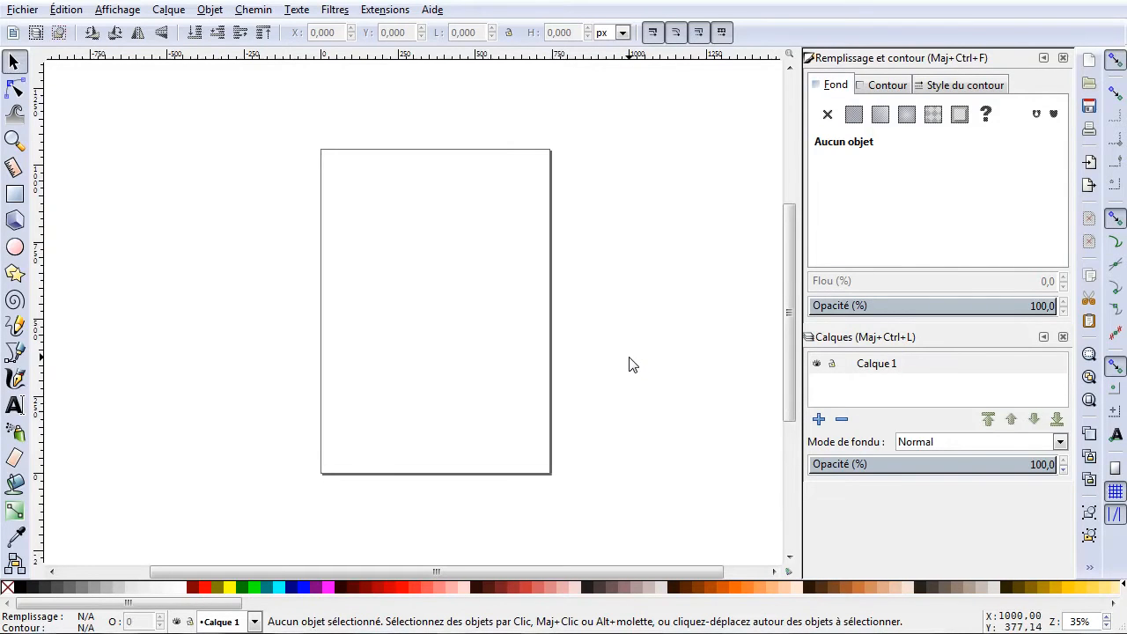
Close the docked Fill and Stroke and Layers dialogs to enlarge the canvas area.
left_click(1063, 57)
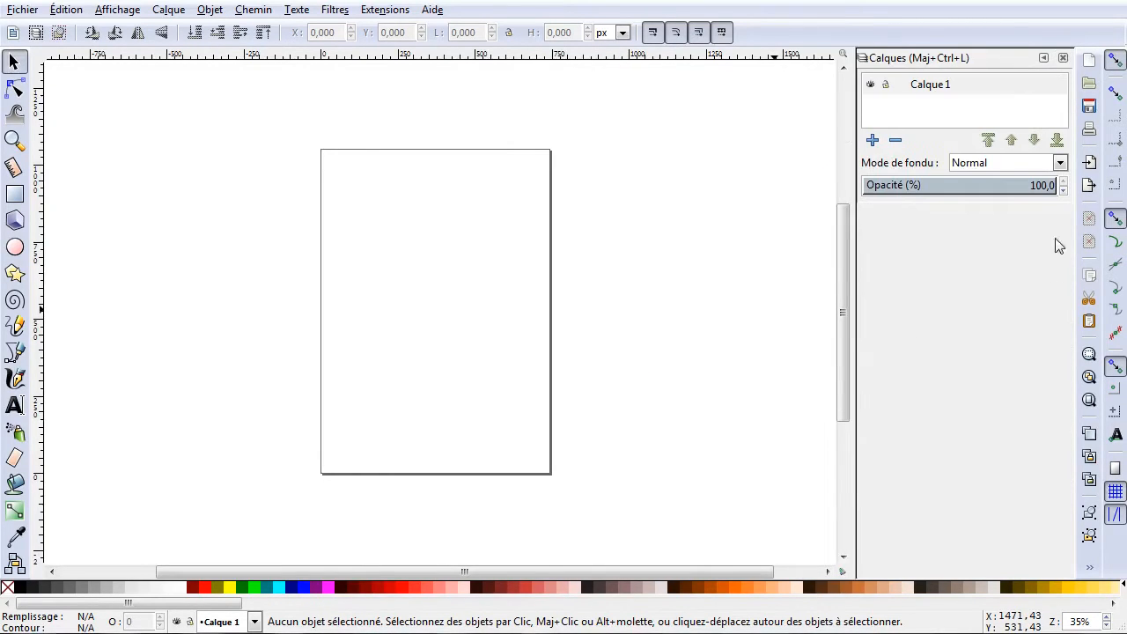
left_click(1063, 57)
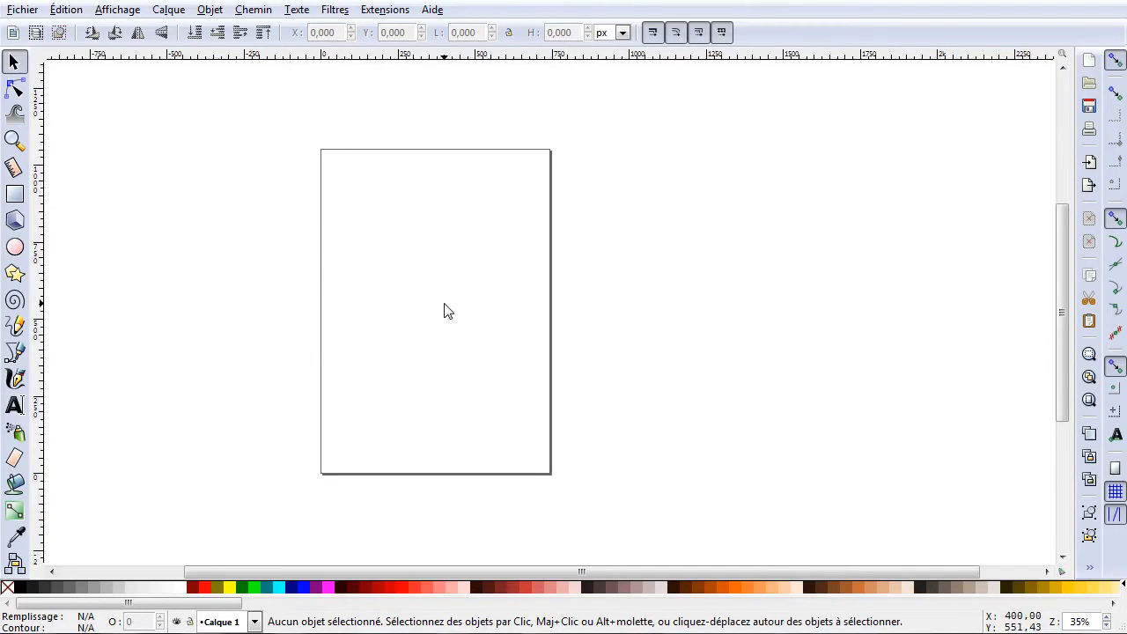
left_click_drag(561, 570, 461, 555)
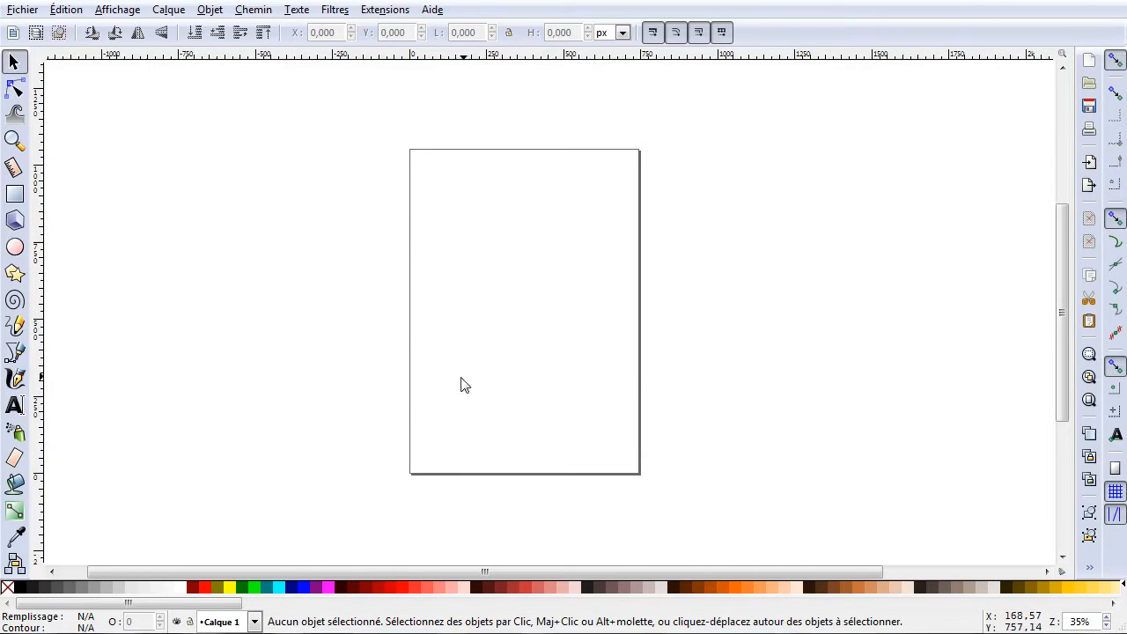
In the document properties, set the custom page size to 800 px wide by 600 px high, and close the dialog.
left_click(20, 14)
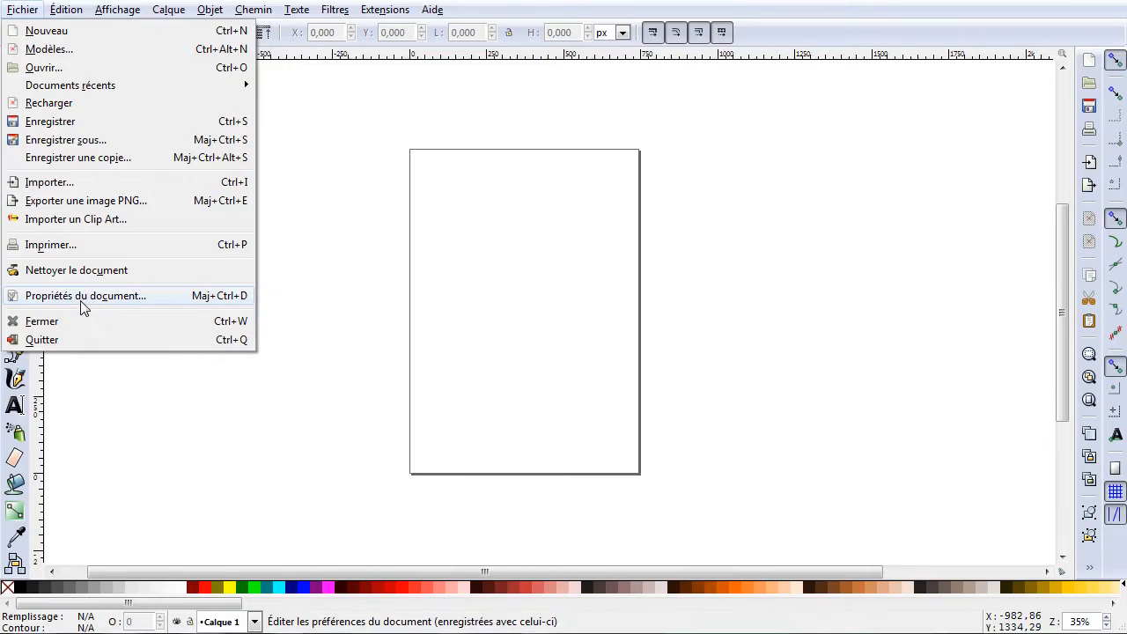
key("Escape")
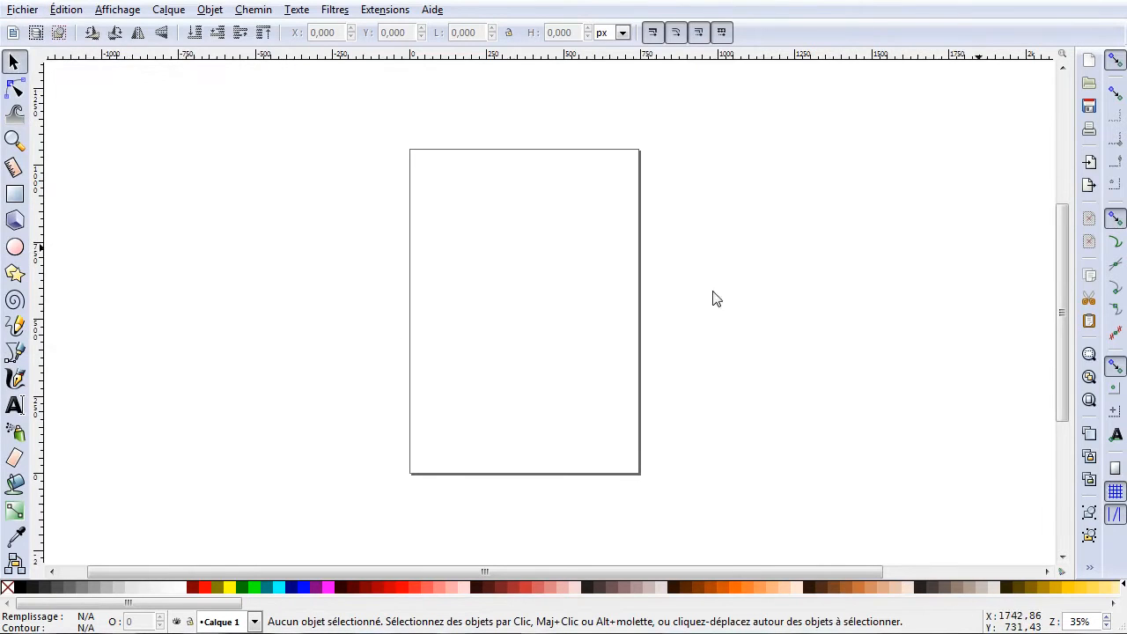
left_click_drag(379, 61, 480, 86)
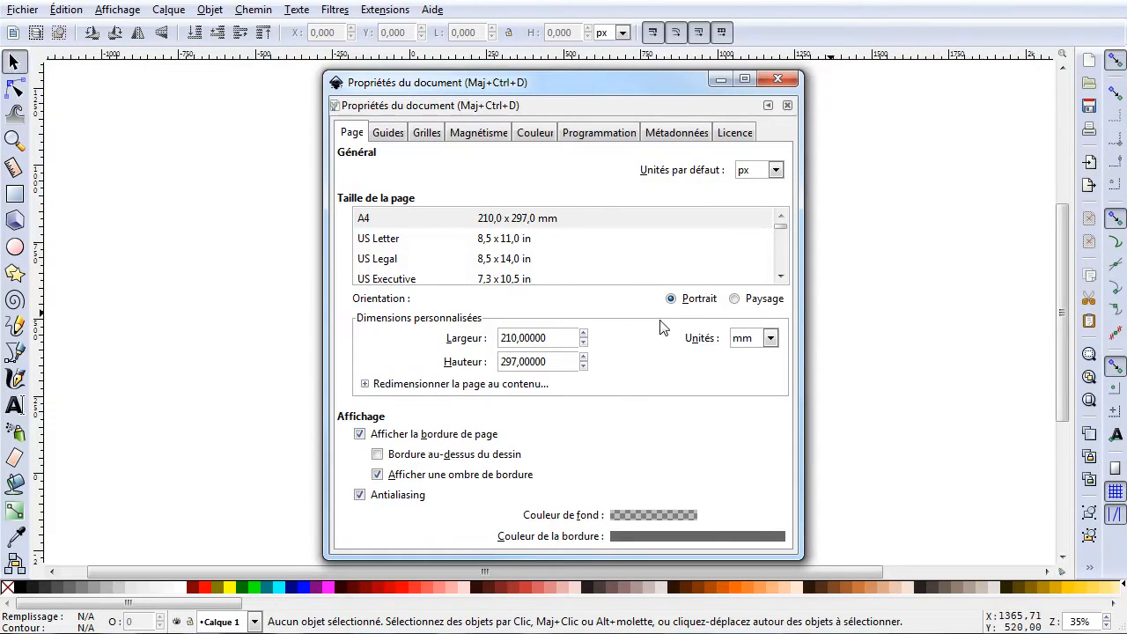
left_click(770, 339)
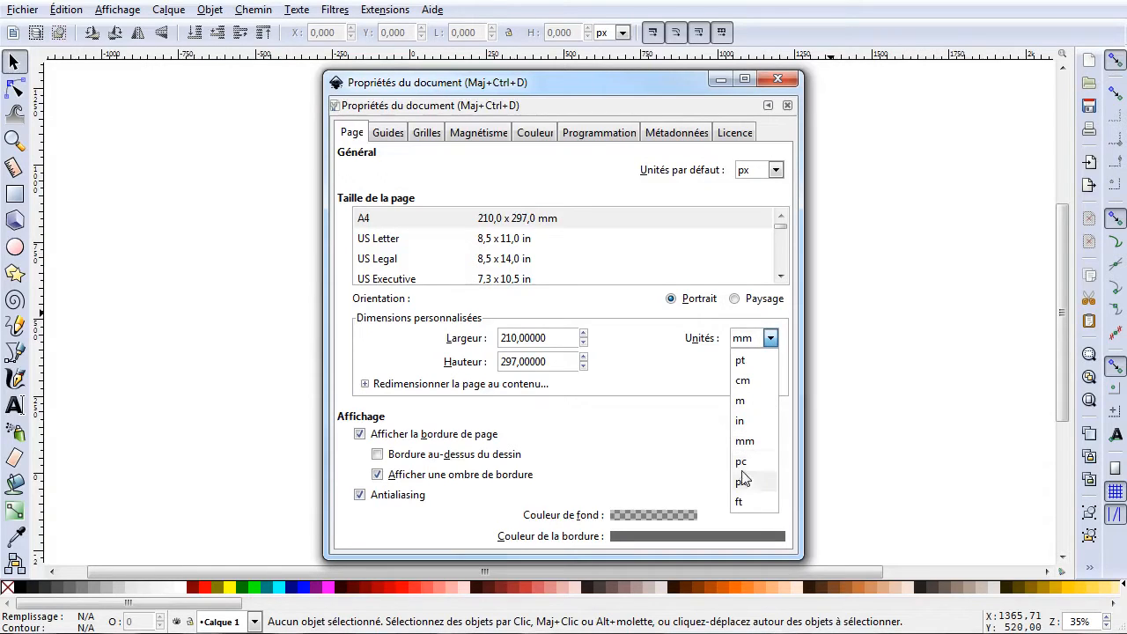
left_click(771, 482)
left_click_drag(563, 337, 361, 331)
type("8")
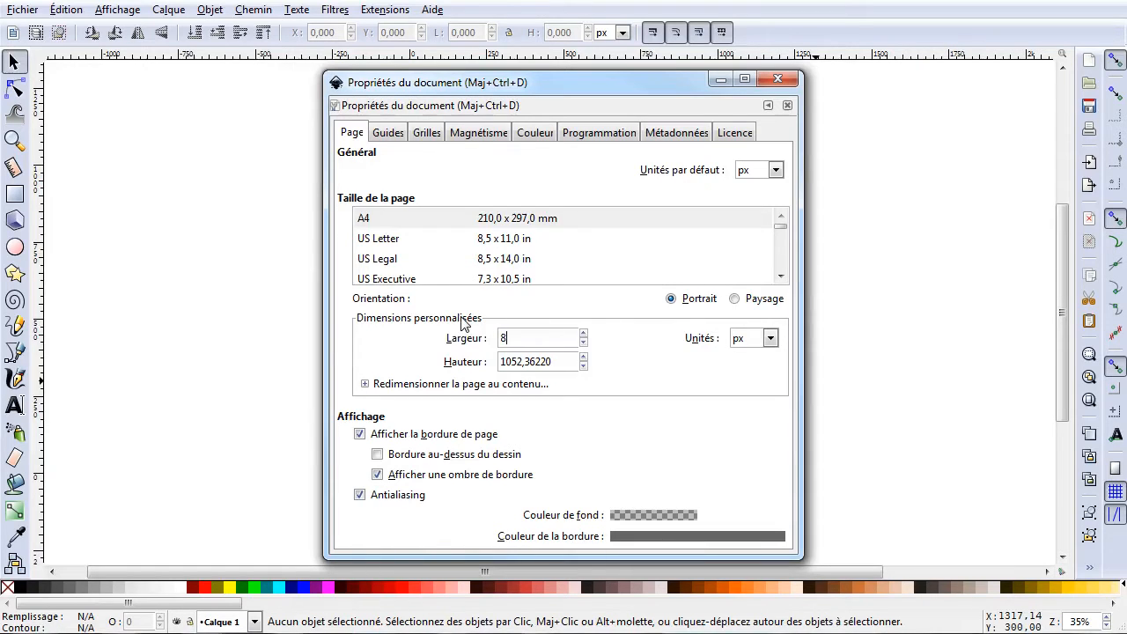
left_click_drag(564, 362, 416, 370)
type("600")
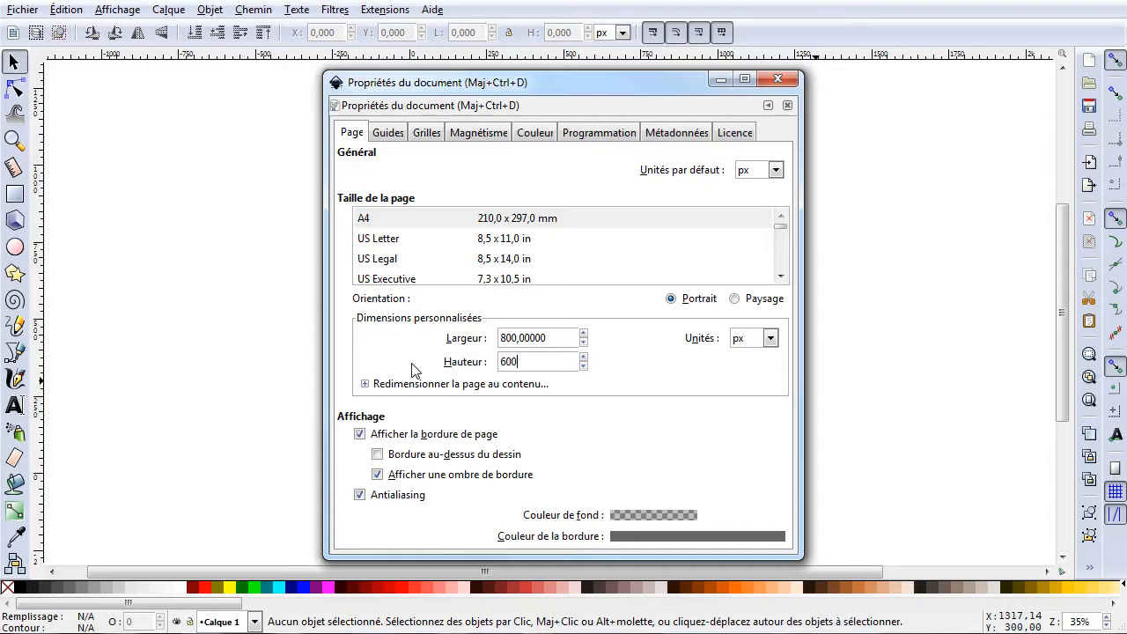
left_click(554, 333)
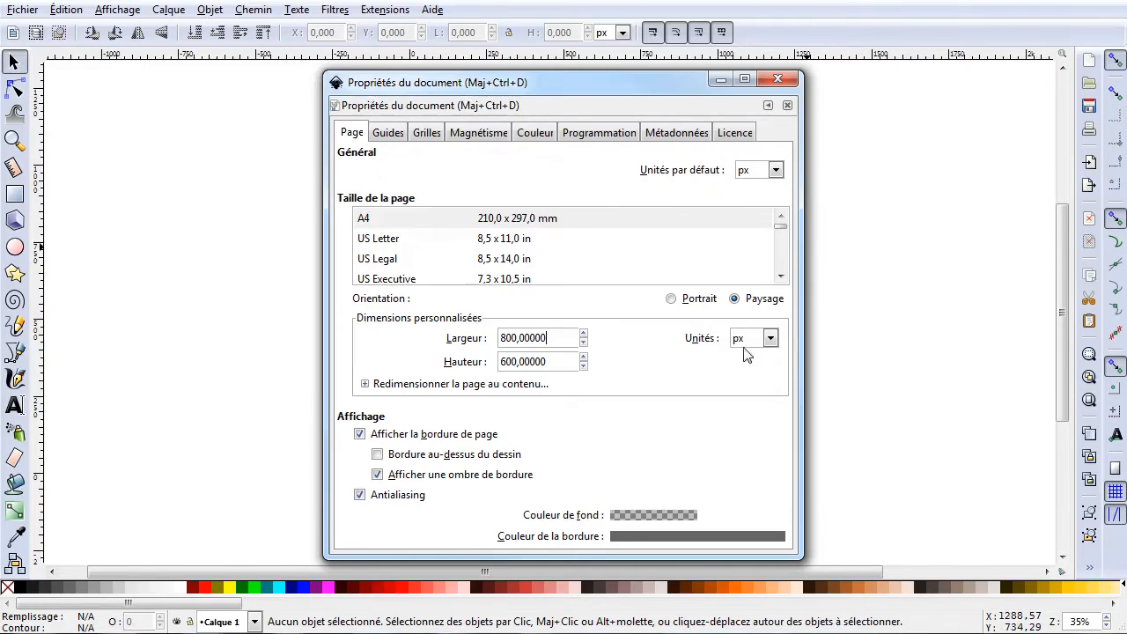
left_click(790, 79)
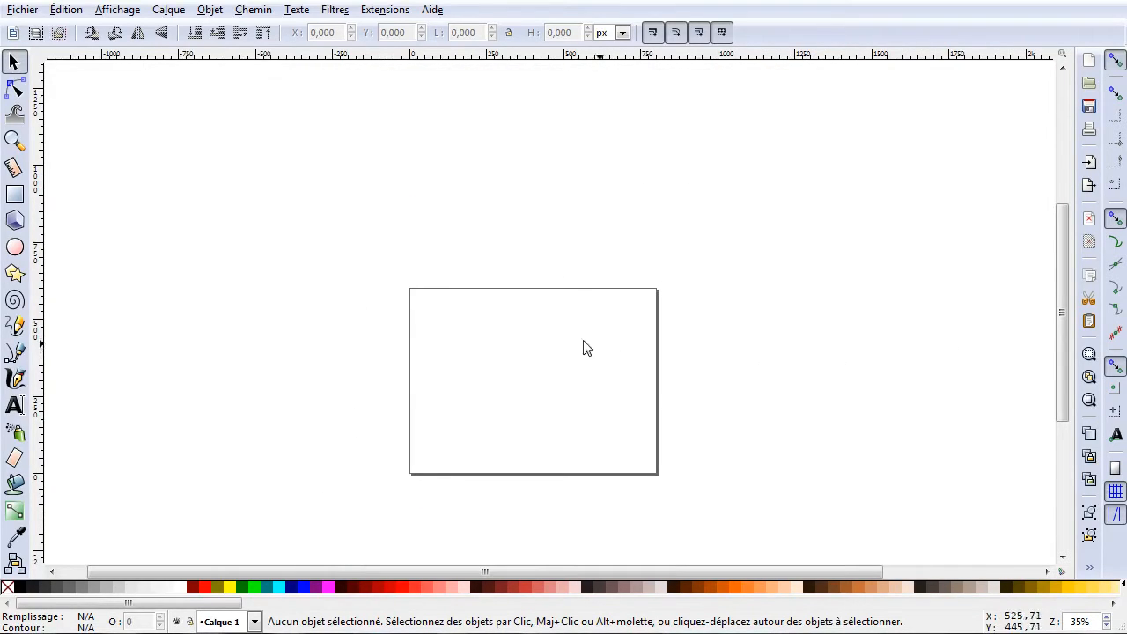
Fit the page in the window and zoom in and out to view the whole page with a margin around it.
left_click(1088, 401)
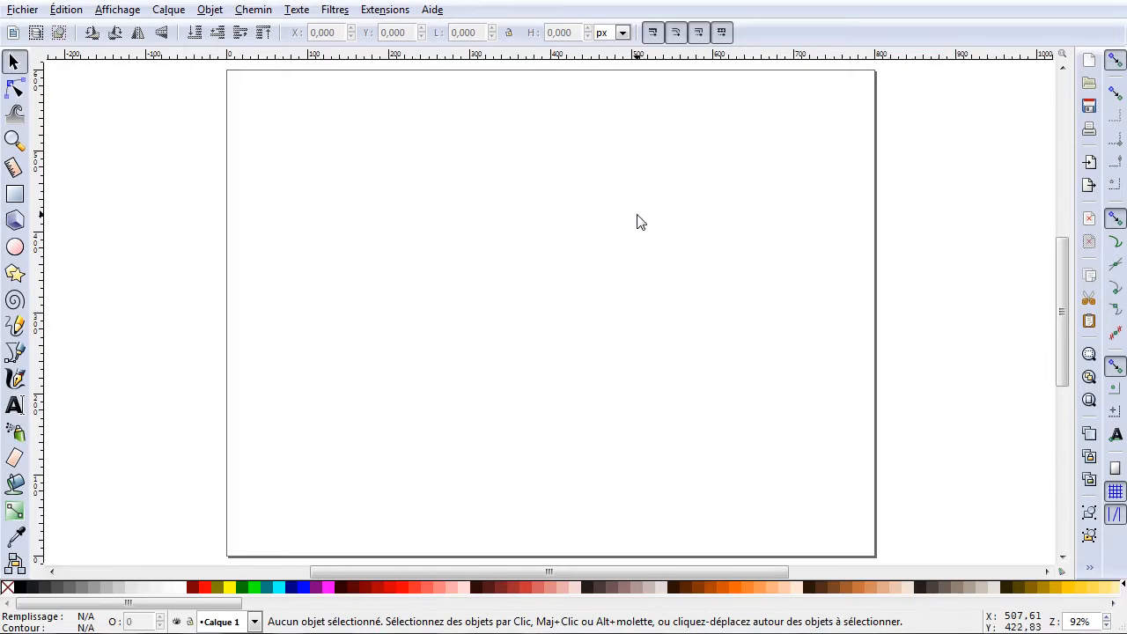
scroll(640, 220, "down", 2, "ctrl")
scroll(639, 220, "up", 2, "ctrl")
scroll(639, 219, "down", 2, "ctrl")
scroll(634, 219, "up", 2, "ctrl")
scroll(637, 220, "down", 1, "ctrl")
scroll(634, 219, "up", 1, "ctrl")
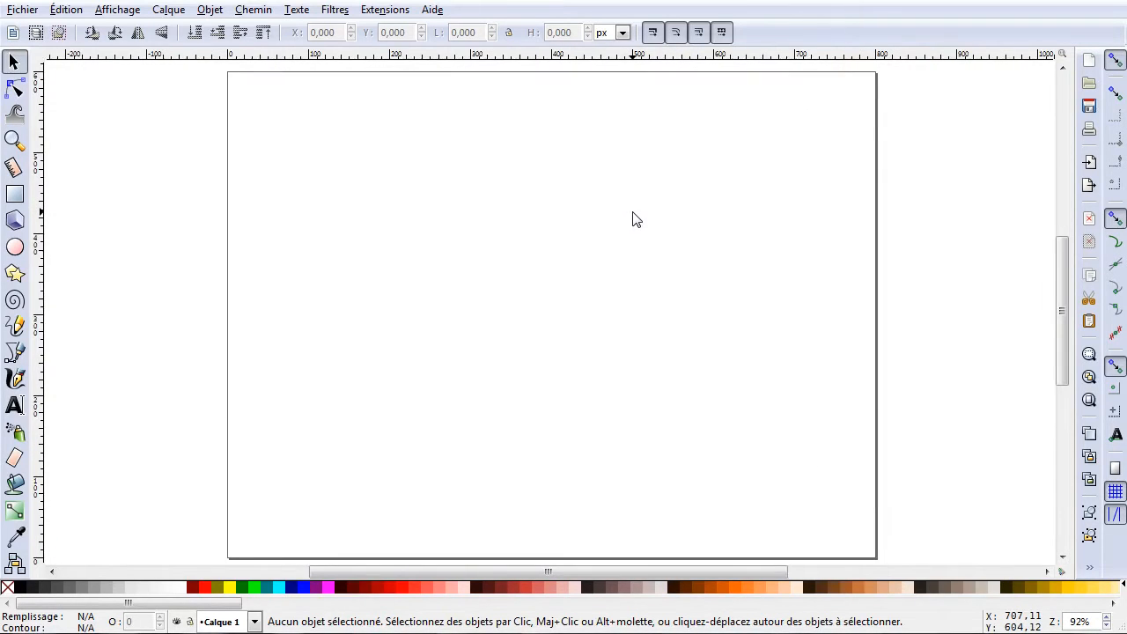
scroll(636, 221, "down", 1, "ctrl")
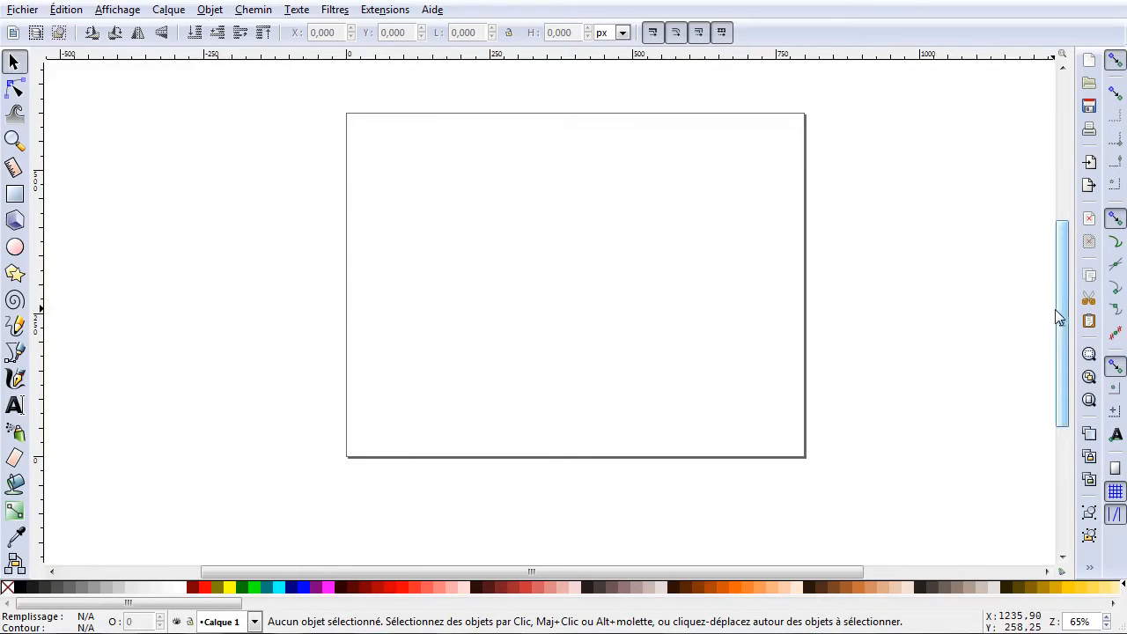
left_click_drag(1056, 320, 1057, 313)
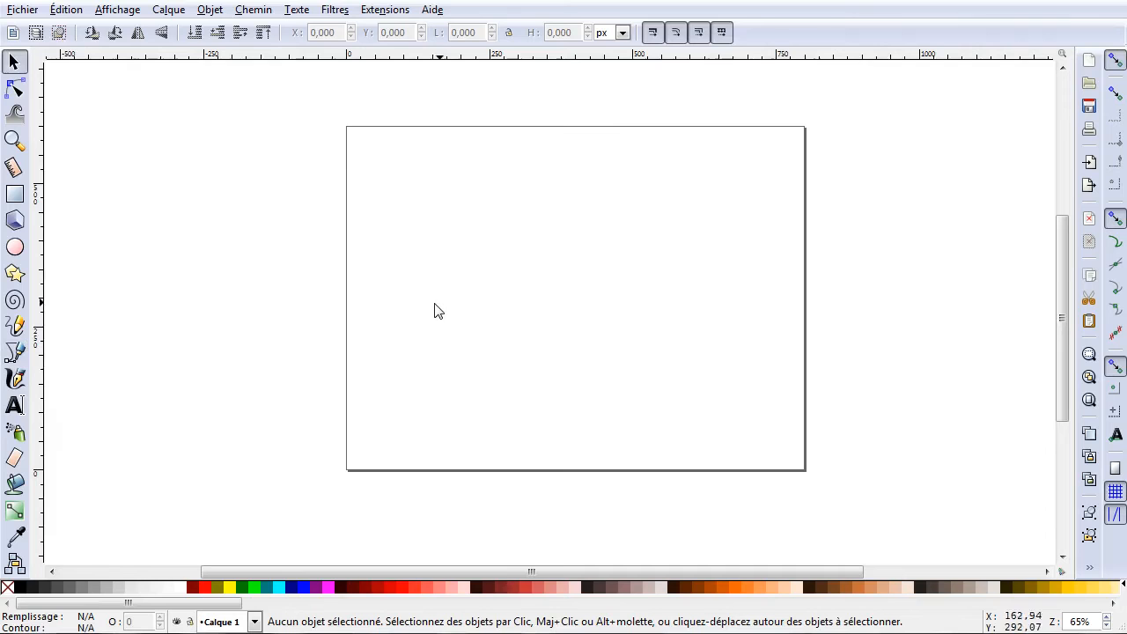
Switch among the Bezier, Pencil, Node, Selector and Rectangle tools without drawing, ending on the Selector tool.
key("b")
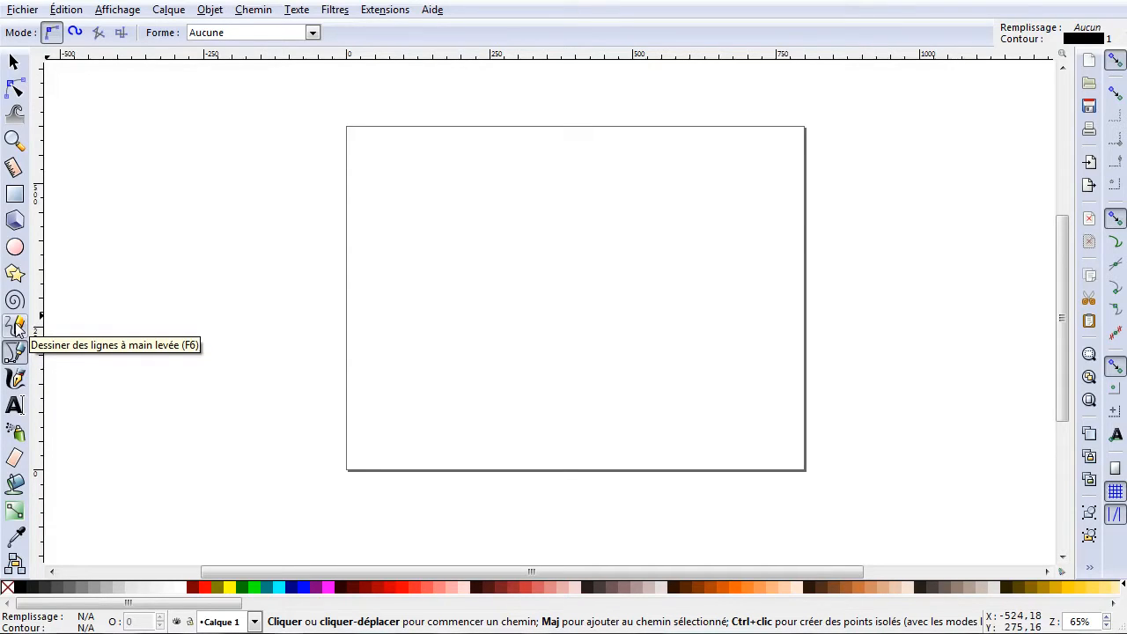
key("F6")
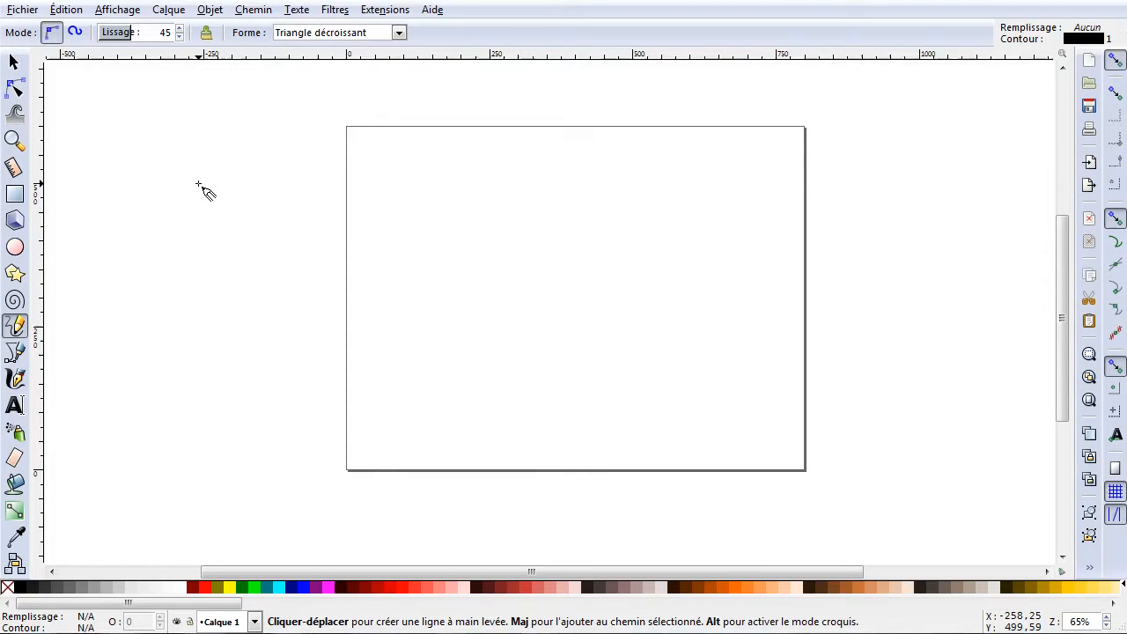
key("F2")
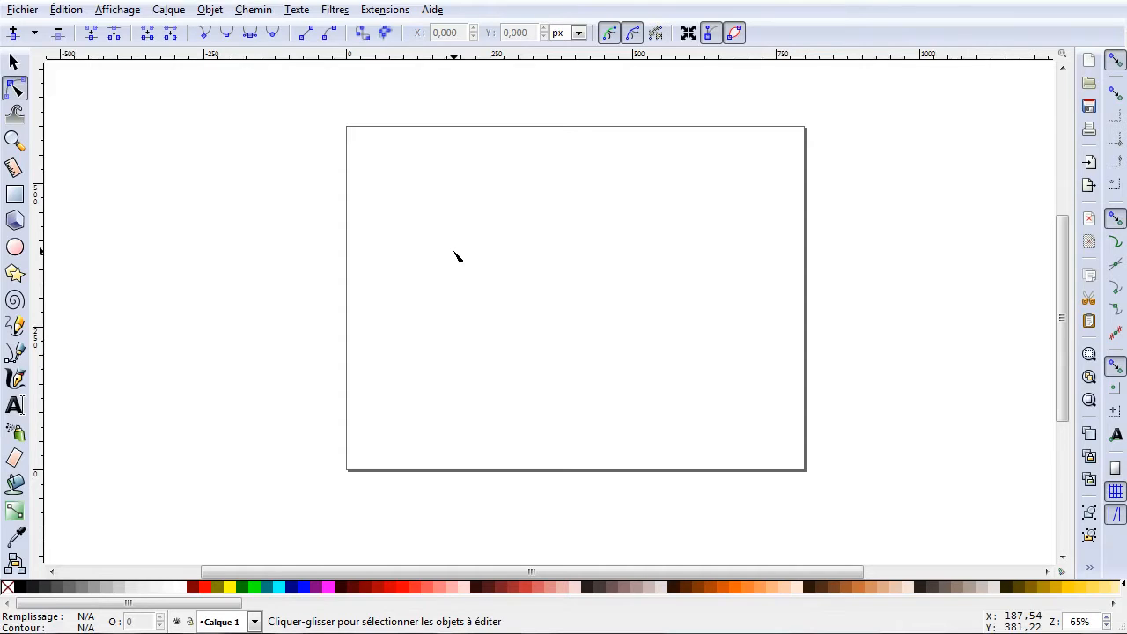
key("s")
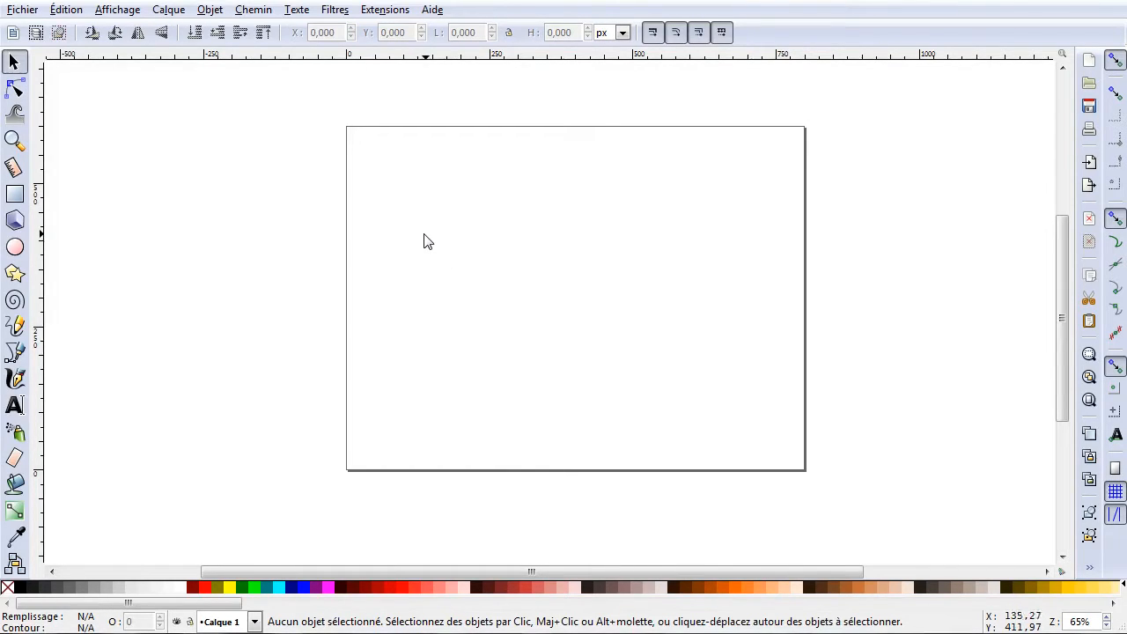
left_click(16, 64)
key("n")
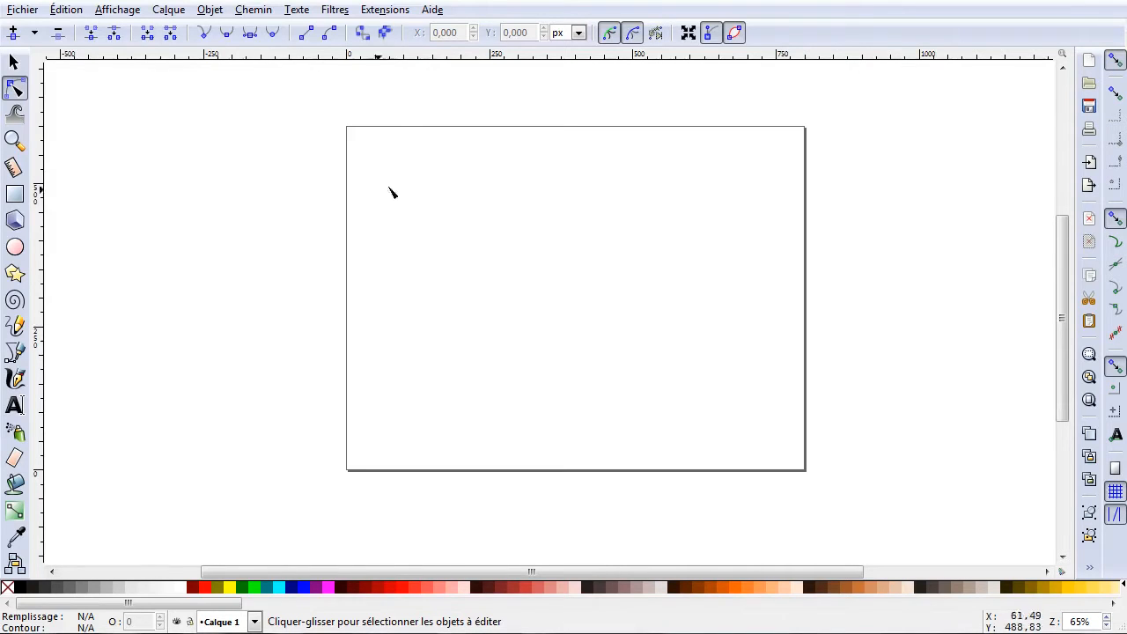
left_click(15, 196)
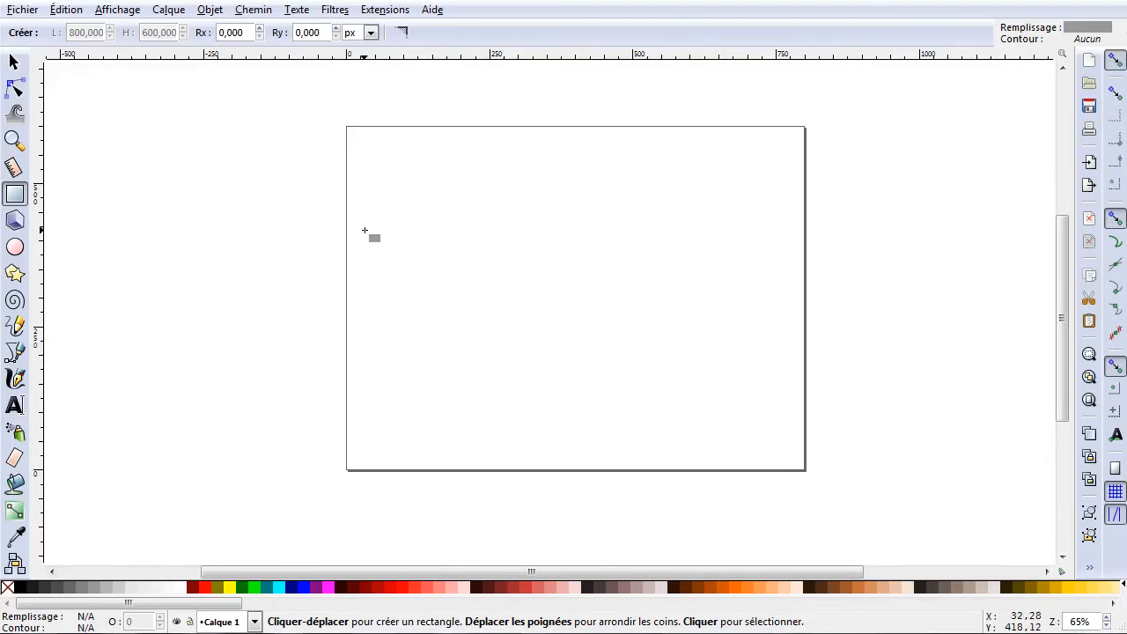
key("s")
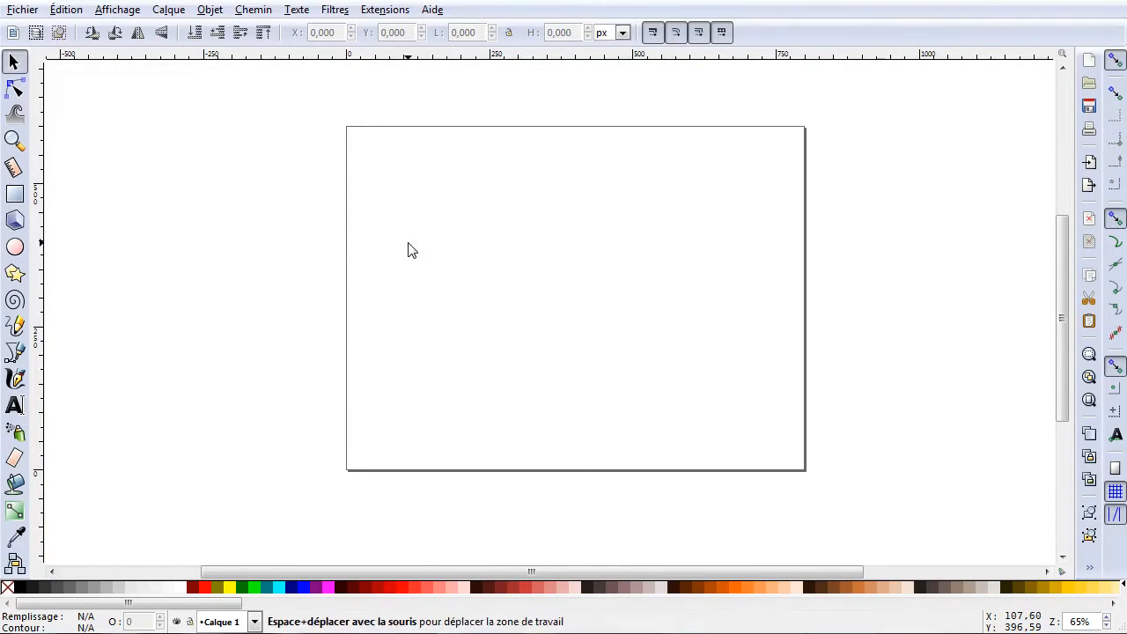
key("r")
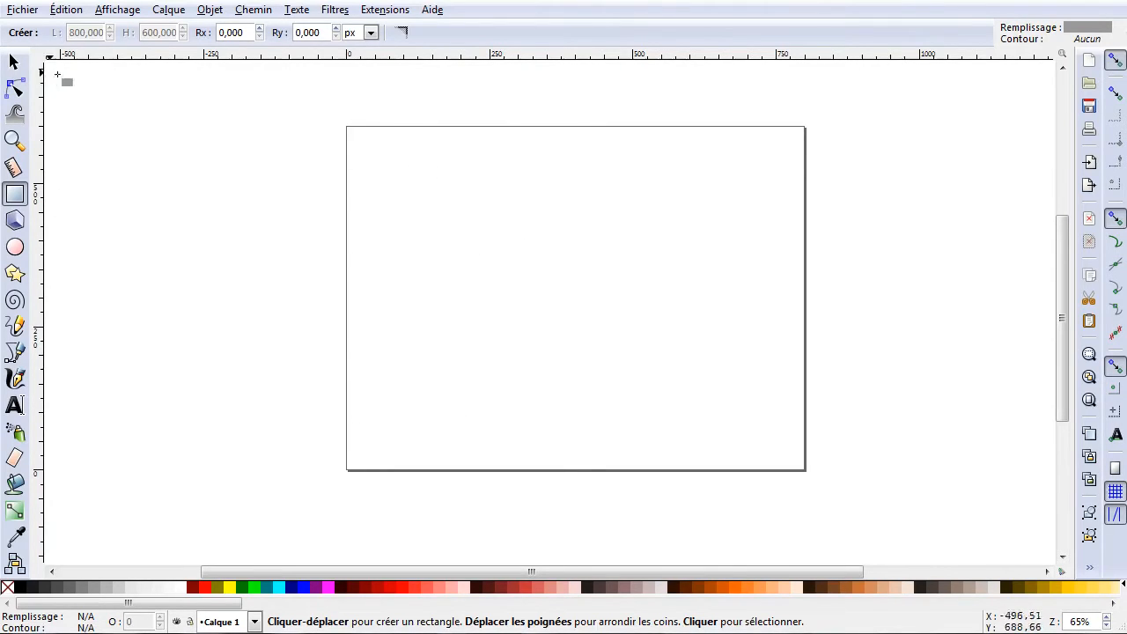
left_click(14, 61)
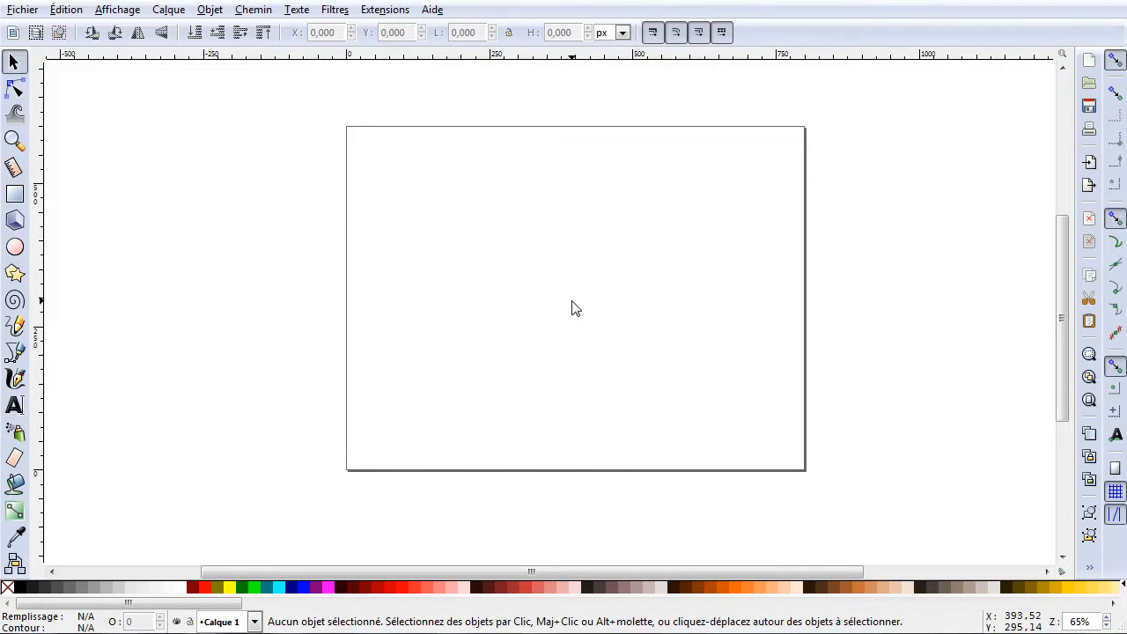
scroll(540, 303, "up", 3, "ctrl")
scroll(537, 301, "down", 5, "ctrl")
scroll(532, 301, "up", 2, "ctrl")
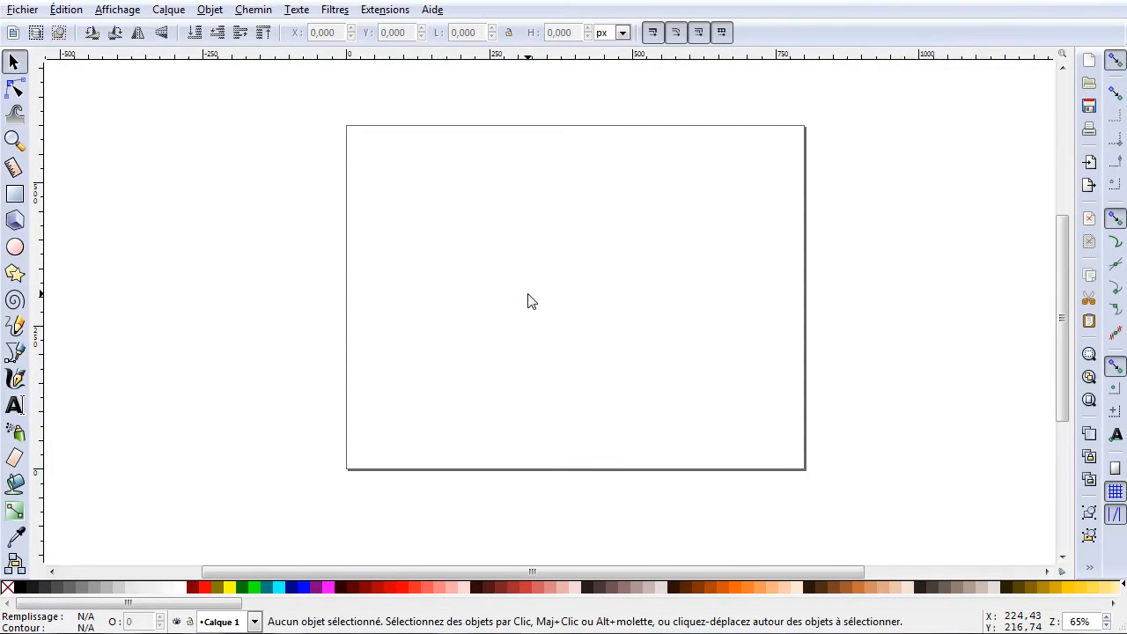
Scroll the canvas vertically back and forth to view the areas above and below the page.
scroll(527, 302, "down", 3)
scroll(525, 301, "up", 5)
scroll(521, 304, "down", 6)
scroll(519, 304, "up", 6)
scroll(520, 299, "down", 7)
scroll(521, 300, "up", 7)
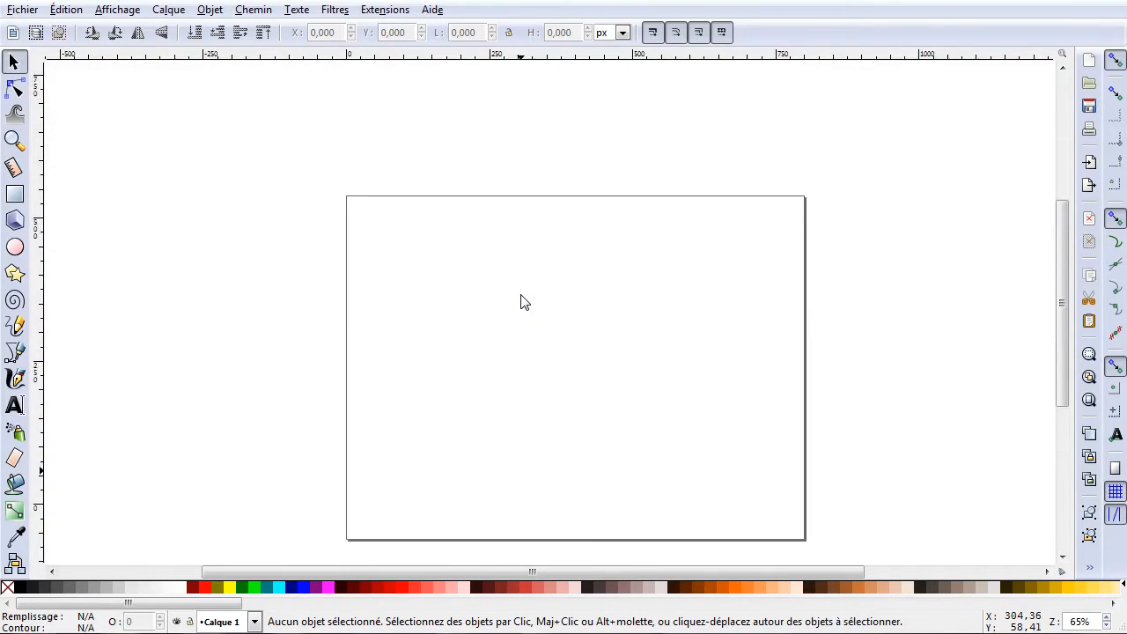
scroll(521, 302, "down", 5)
scroll(520, 299, "up", 4)
scroll(520, 299, "down", 4)
scroll(521, 298, "down", 1)
scroll(521, 298, "up", 5)
scroll(521, 298, "down", 3)
scroll(521, 298, "up", 3)
scroll(521, 298, "down", 1)
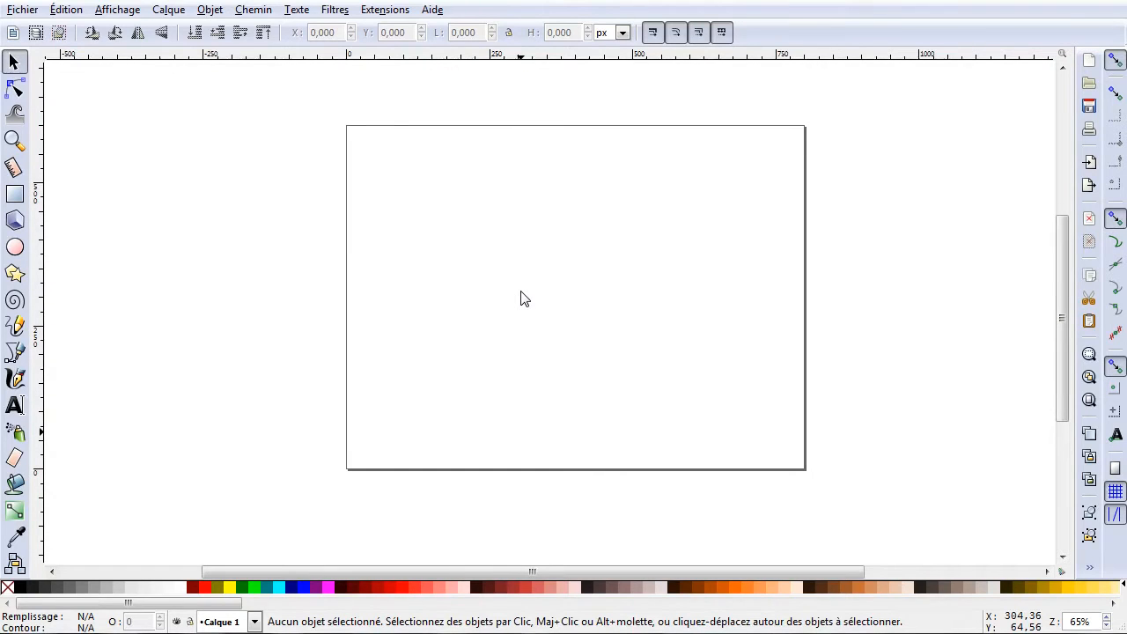
Scroll the canvas horizontally back and forth to view the areas on both sides of the page.
scroll(520, 295, "right", 4)
scroll(520, 293, "left", 6)
scroll(520, 289, "right", 6)
scroll(520, 290, "left", 6)
scroll(520, 288, "right", 2)
scroll(519, 288, "right", 2)
scroll(519, 288, "left", 2)
scroll(519, 288, "right", 3)
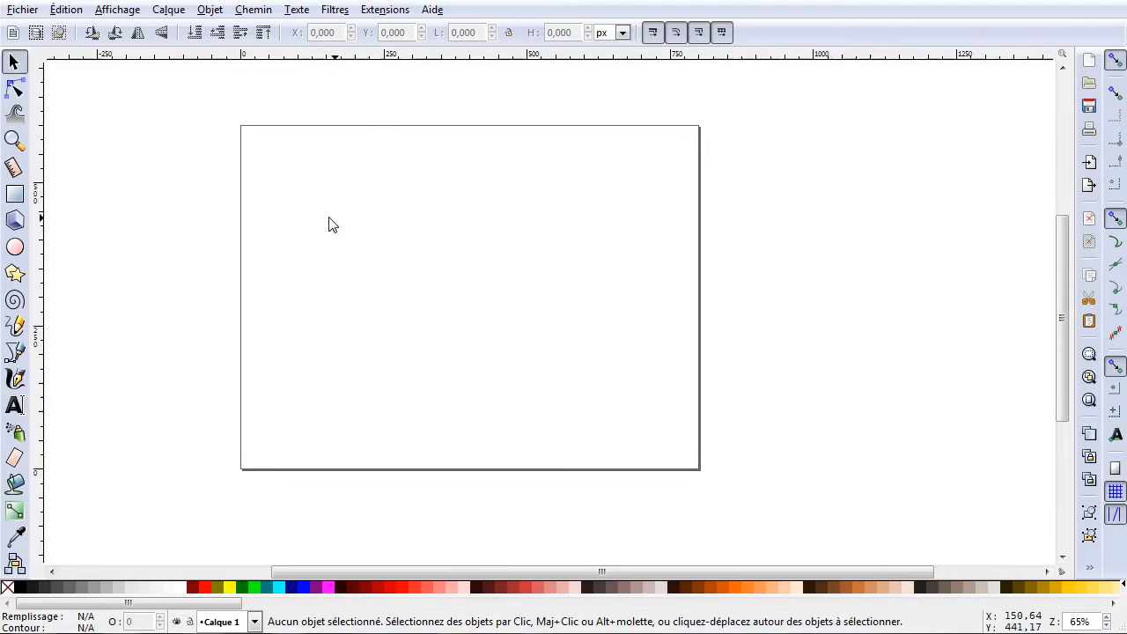
Combine panning and zooming to inspect the page's upper-left corner closely, ending with the whole page in view.
scroll(370, 241, "up", 5)
scroll(370, 241, "left", 7)
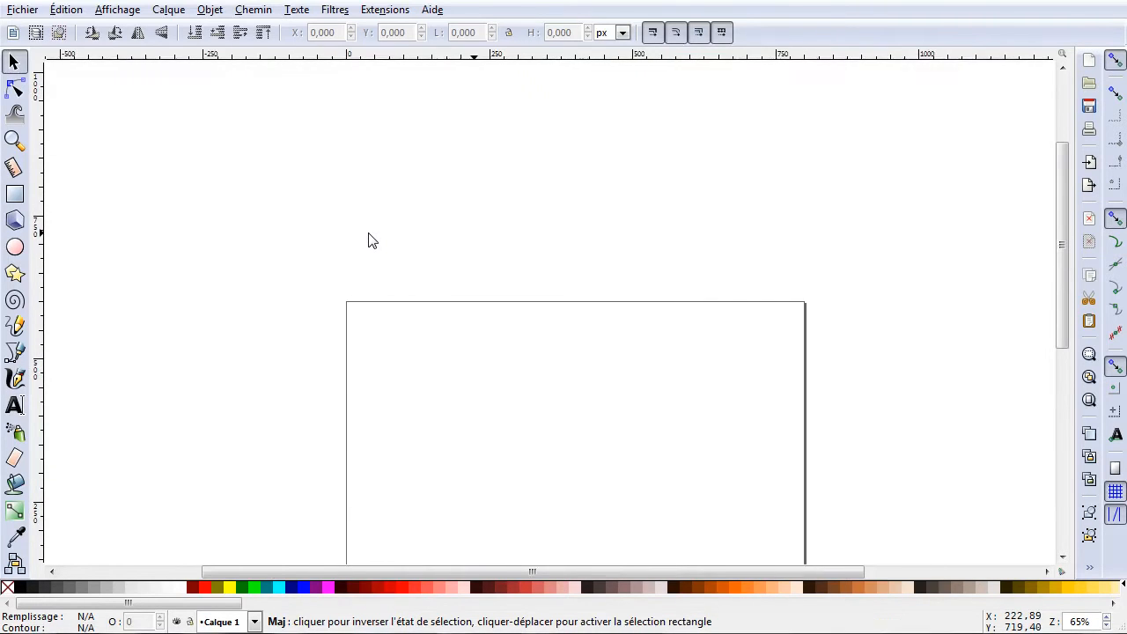
scroll(506, 306, "up", 8, "ctrl")
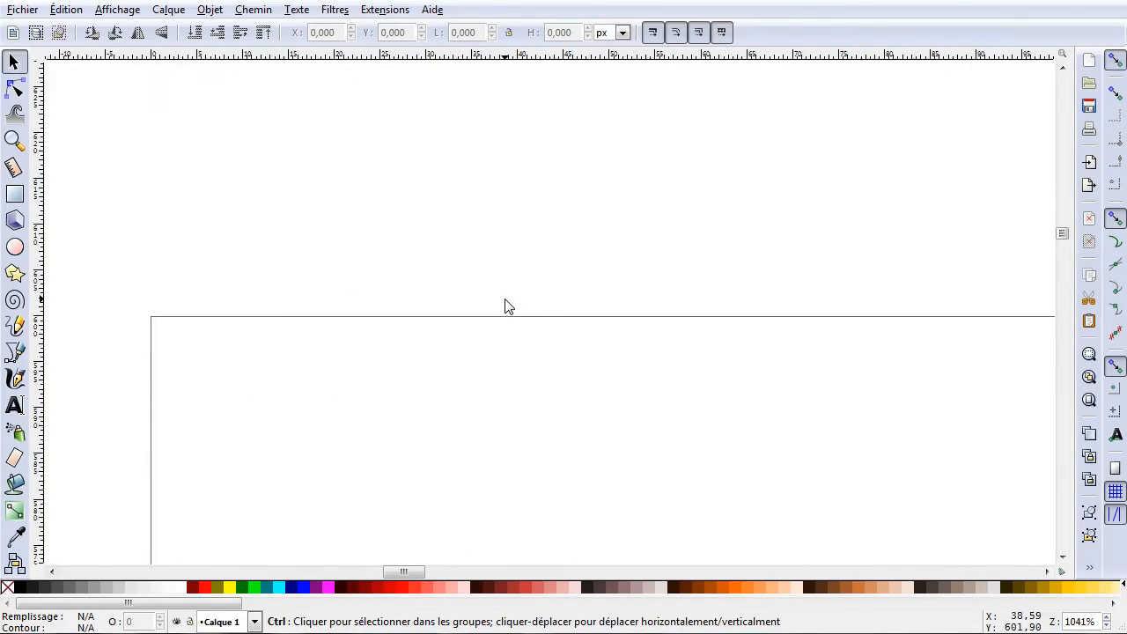
scroll(483, 251, "right", 5)
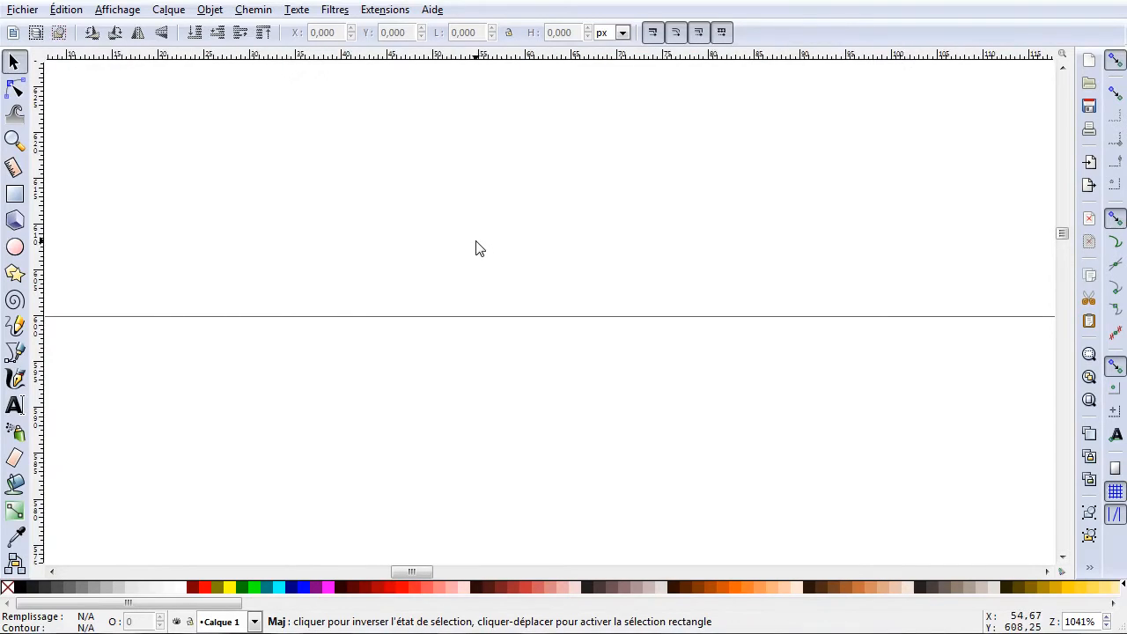
scroll(475, 248, "down", 9, "ctrl")
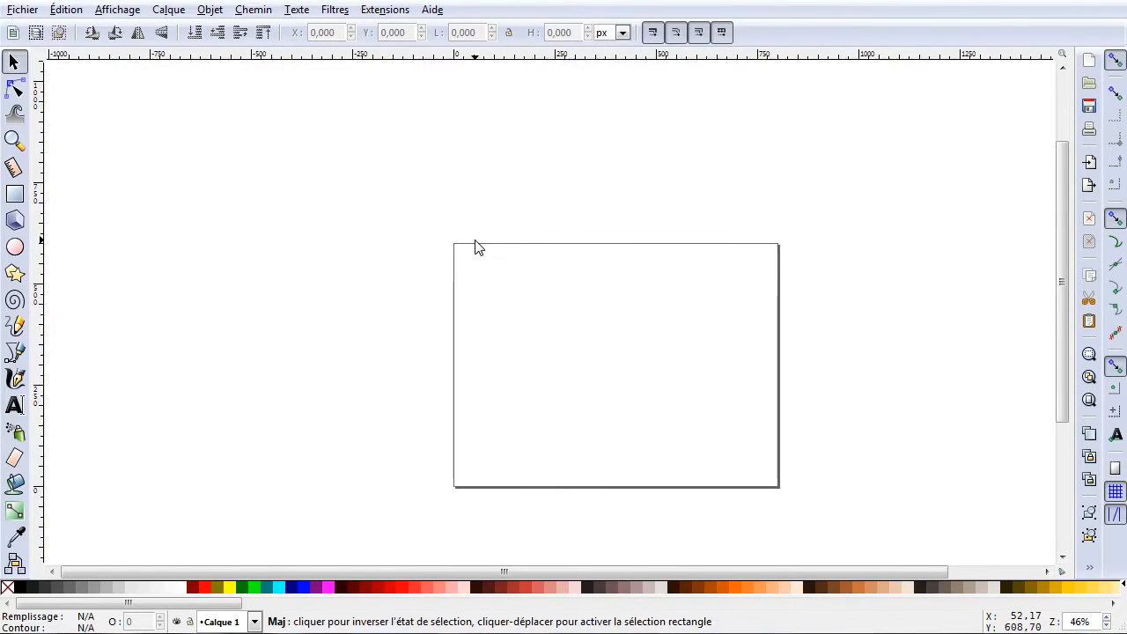
scroll(473, 239, "right", 3)
scroll(473, 241, "up", 2)
scroll(473, 242, "down", 4)
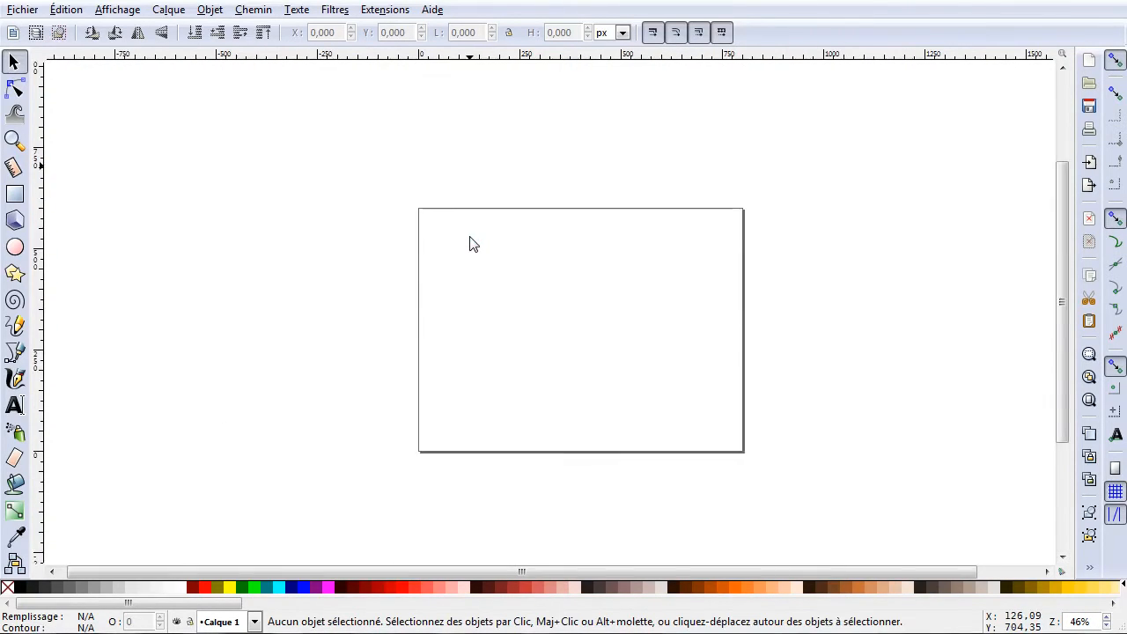
scroll(469, 242, "up", 1, "ctrl")
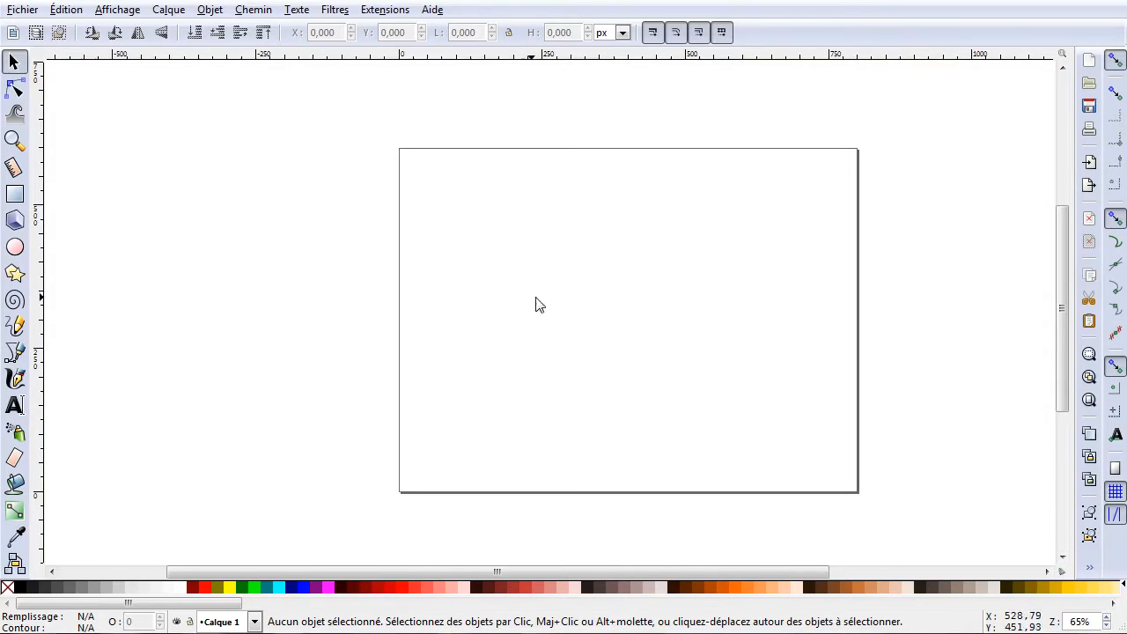
With the Bezier tool, draw an eight-node open path, a small angular spiral continuing into a long straight line, about 617 × 66 px overall.
key("b")
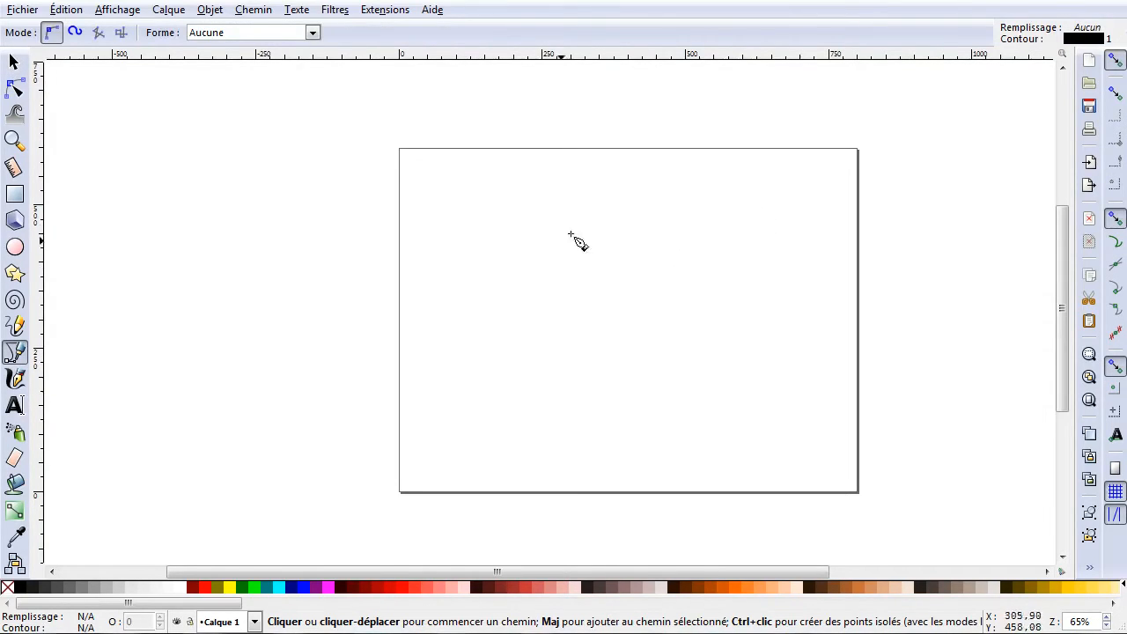
scroll(561, 282, "up", 1)
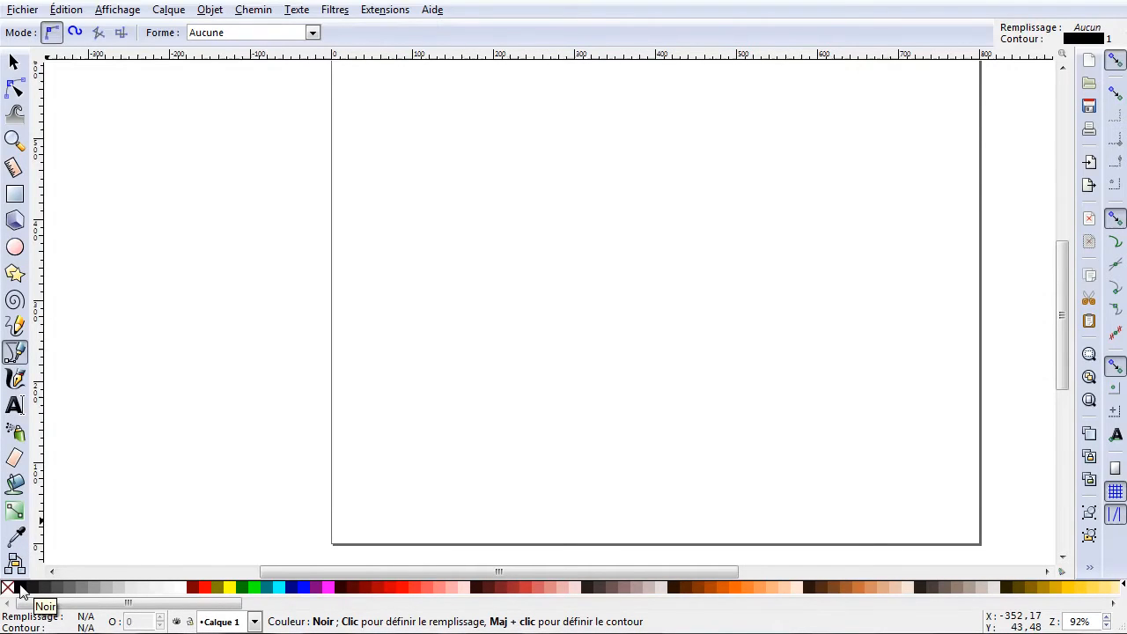
right_click(22, 590)
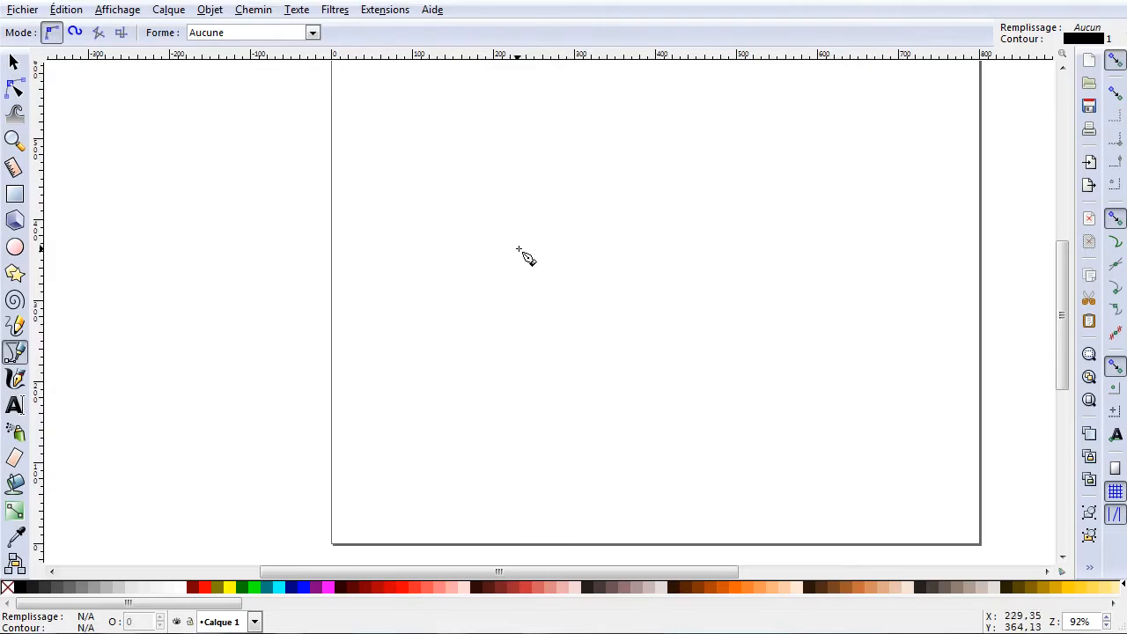
left_click(461, 272)
left_click(450, 261)
left_click(473, 254)
left_click(482, 283)
left_click(444, 288)
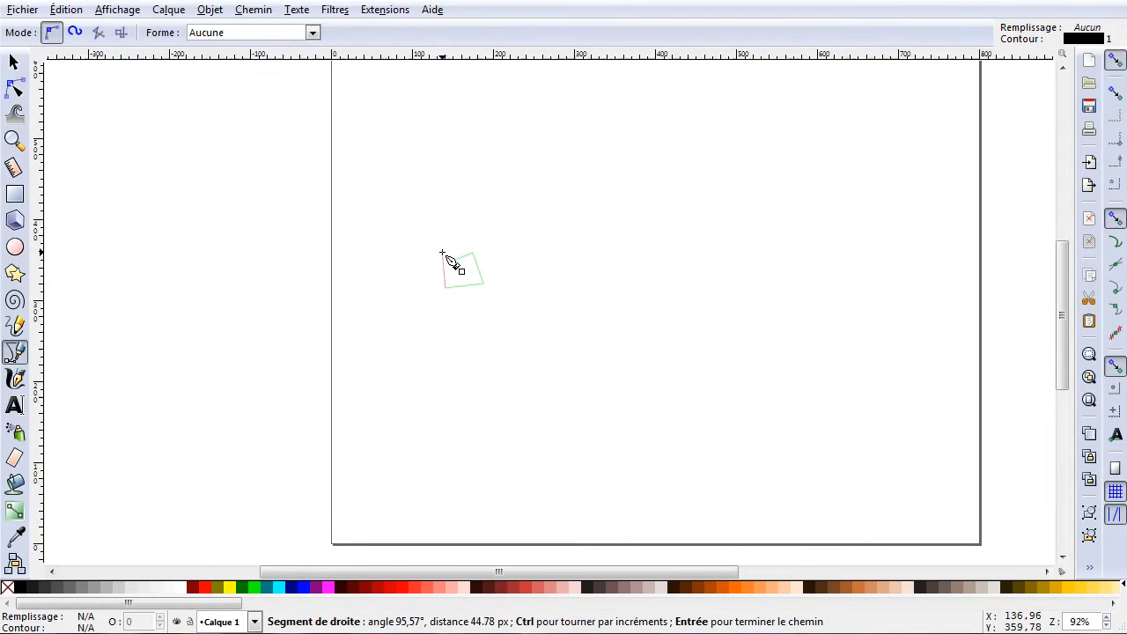
left_click(435, 250)
left_click(479, 236)
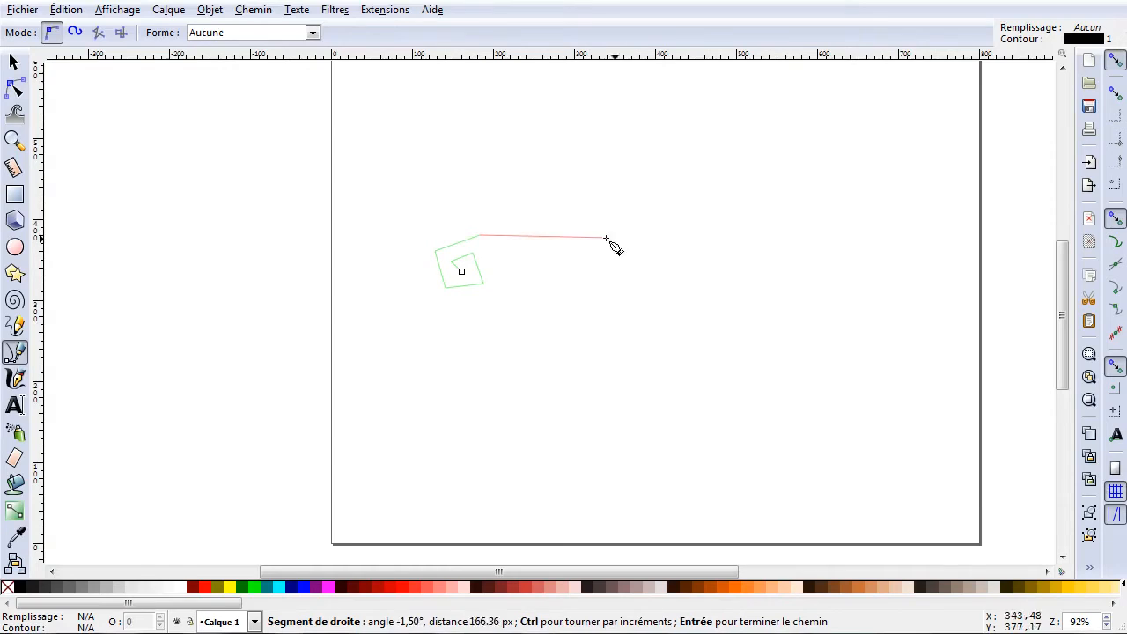
left_click(933, 244)
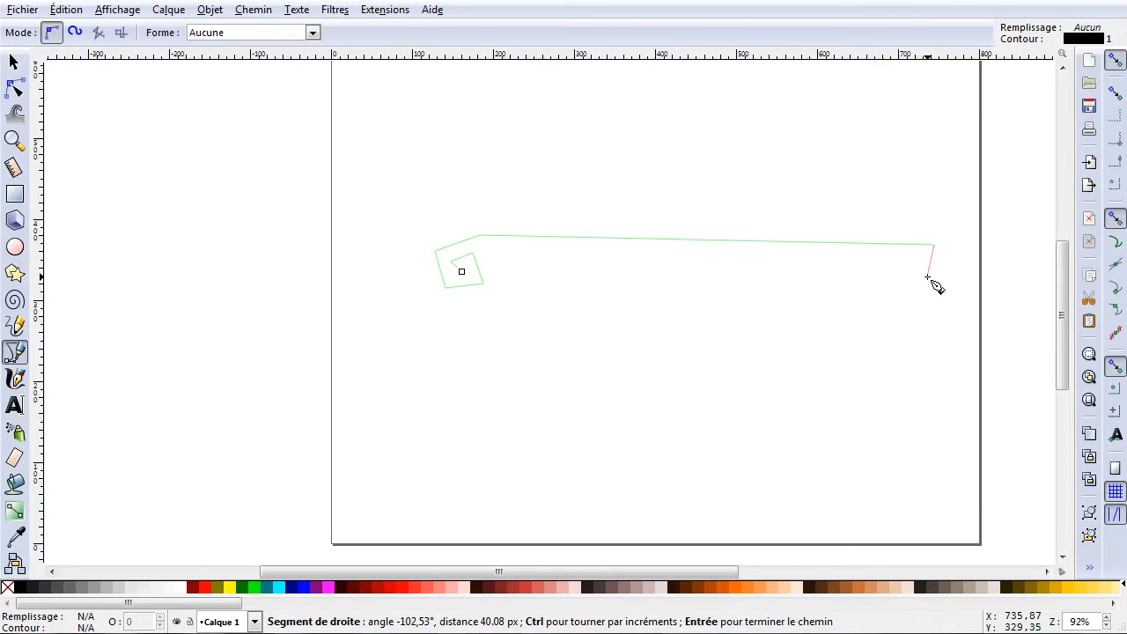
key("Return")
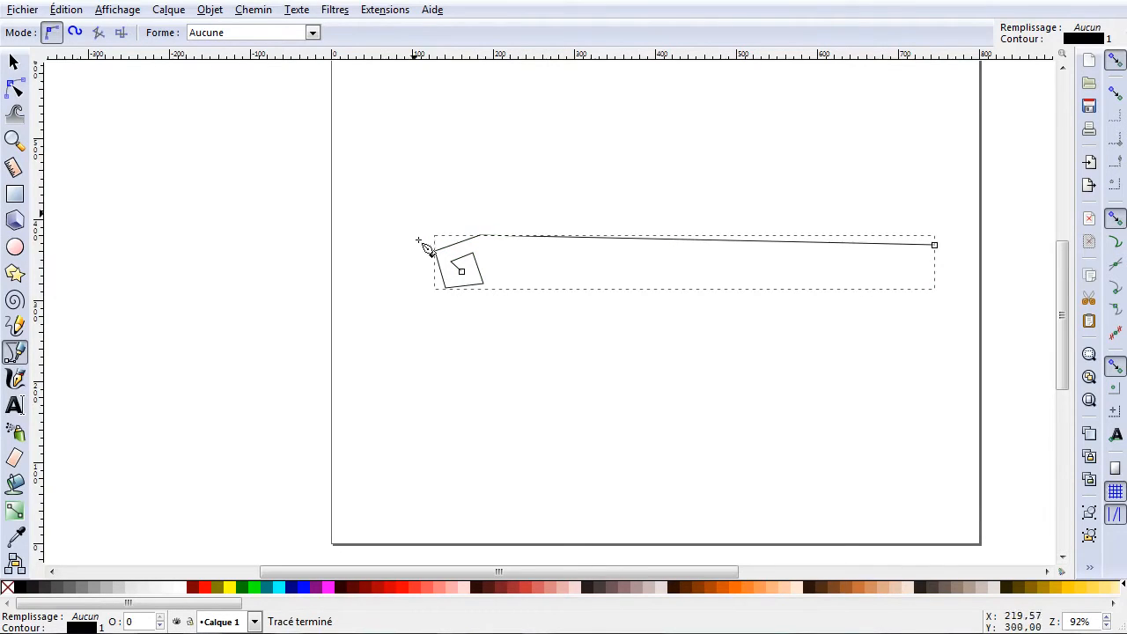
Using the Selector tool, move the angular spiral path slightly down and to the left, to about X 99, Y 321 px.
left_click(14, 62)
left_click_drag(626, 567, 652, 561)
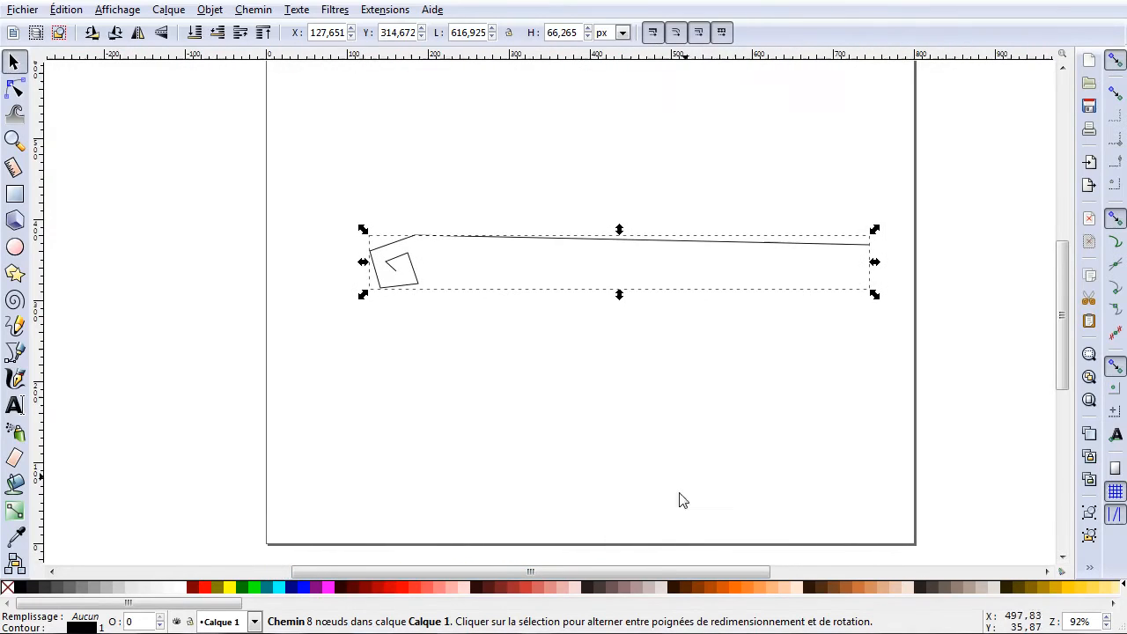
left_click(655, 345)
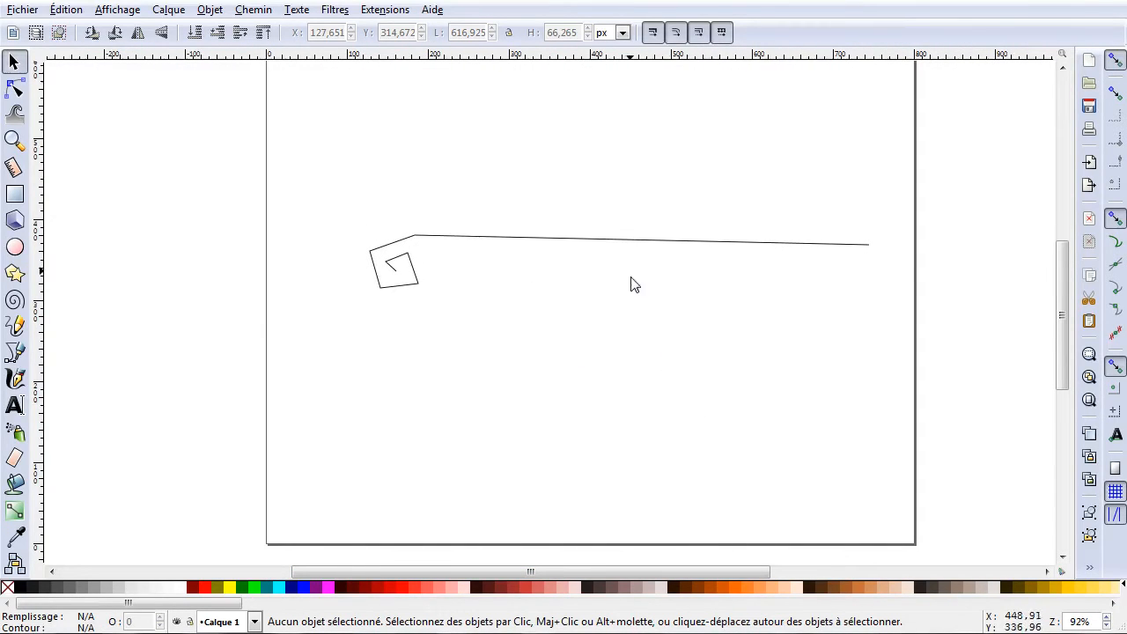
left_click(612, 239)
left_click_drag(604, 247, 581, 242)
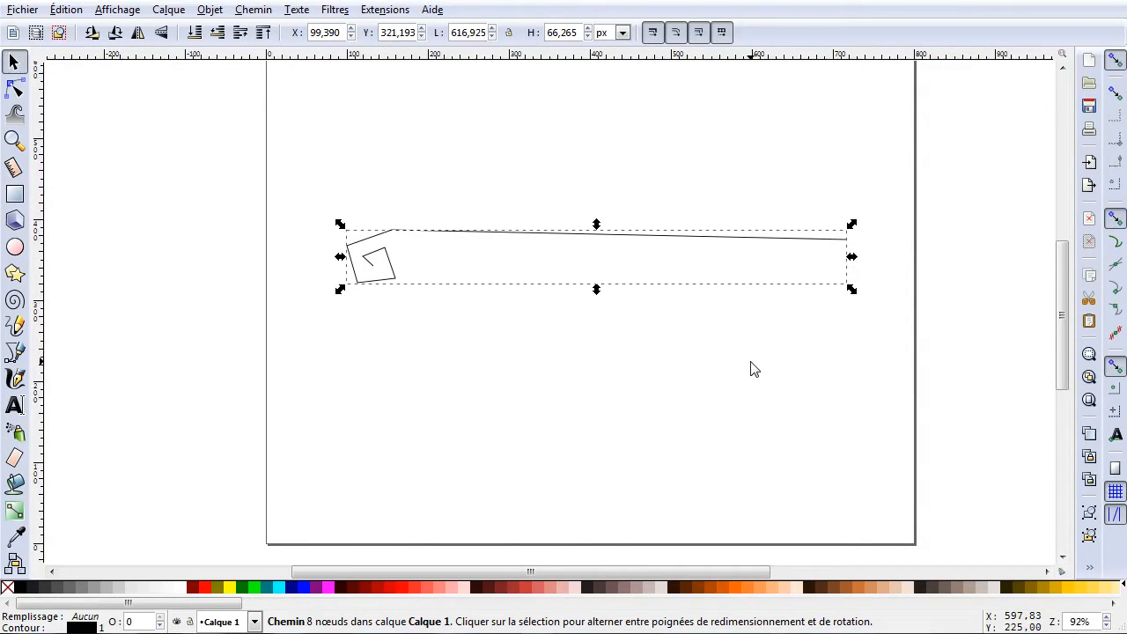
With the Node tool, raise the long line's right end node to about Y 385 px to make the line nearly level.
key("n")
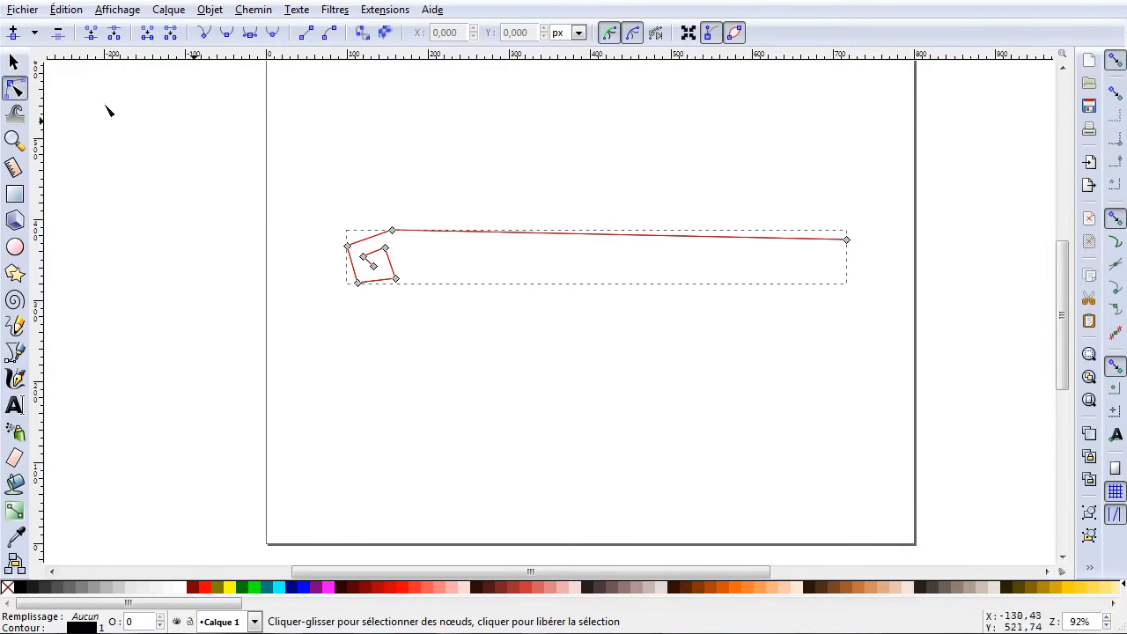
mouse_move(849, 246)
left_mouse_down()
mouse_move(847, 187)
mouse_move(850, 239)
left_mouse_up()
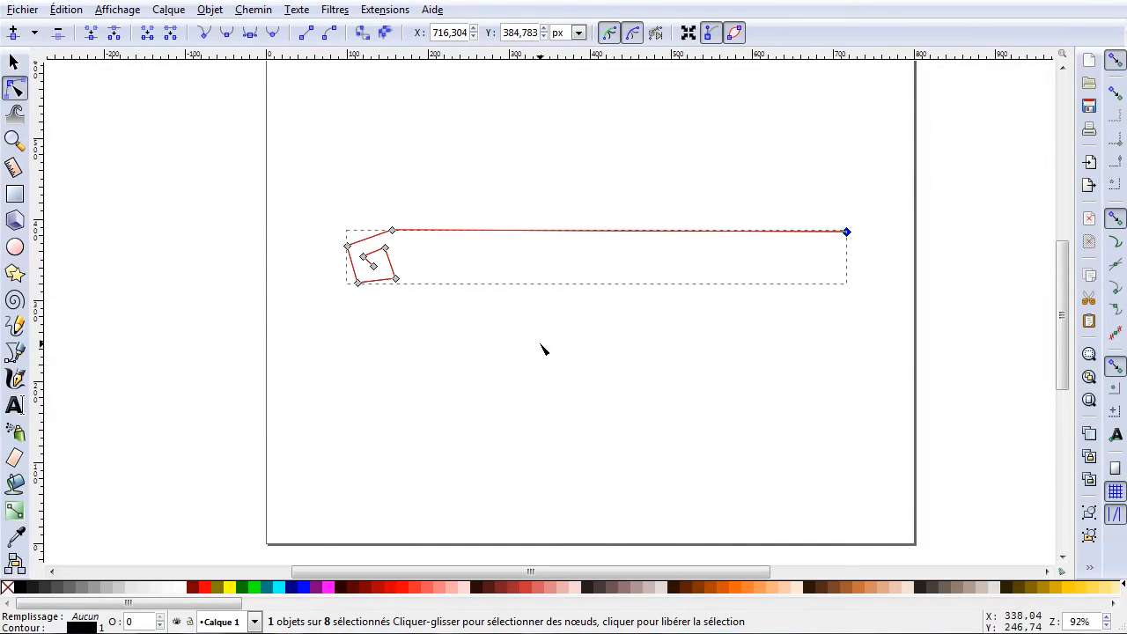
left_click(757, 363)
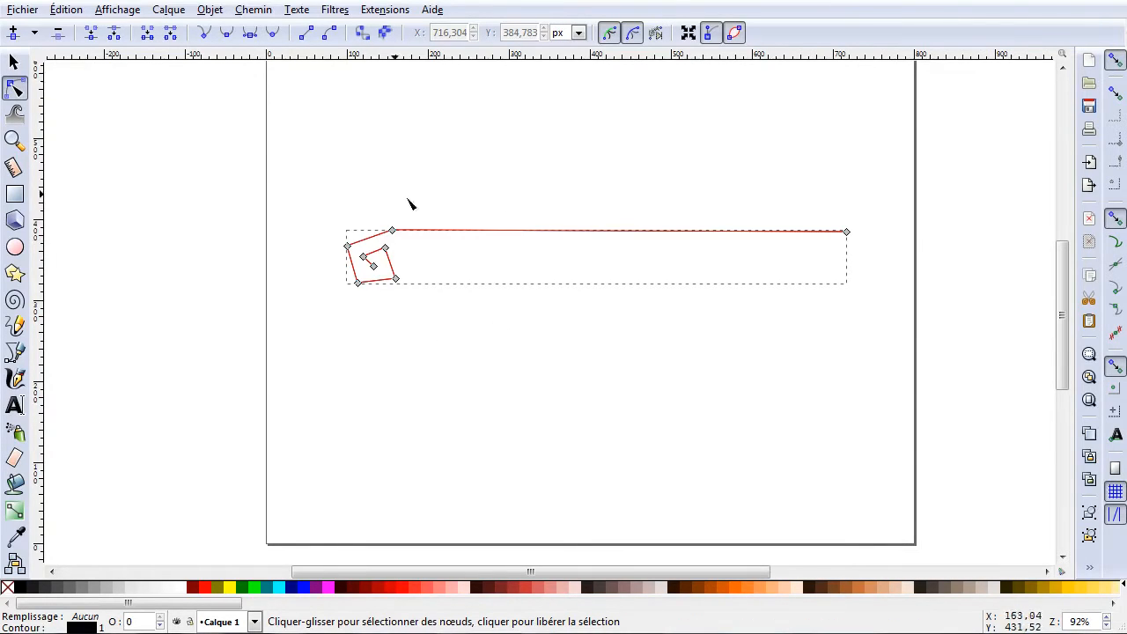
left_click_drag(267, 211, 451, 332)
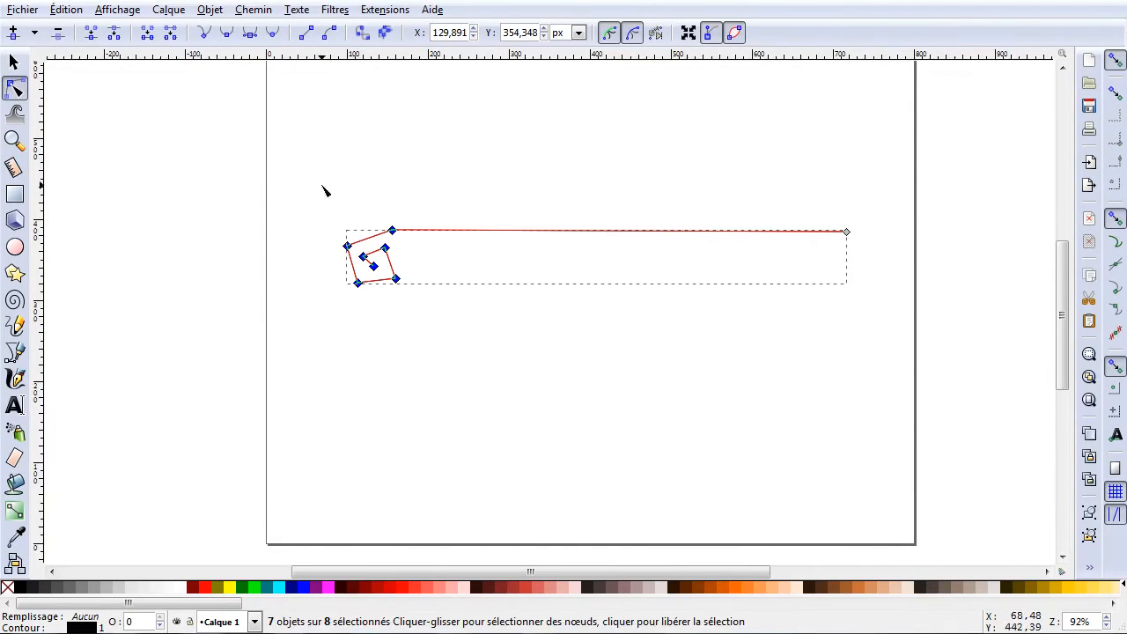
left_click_drag(222, 213, 413, 331)
left_click(392, 230, "ctrl")
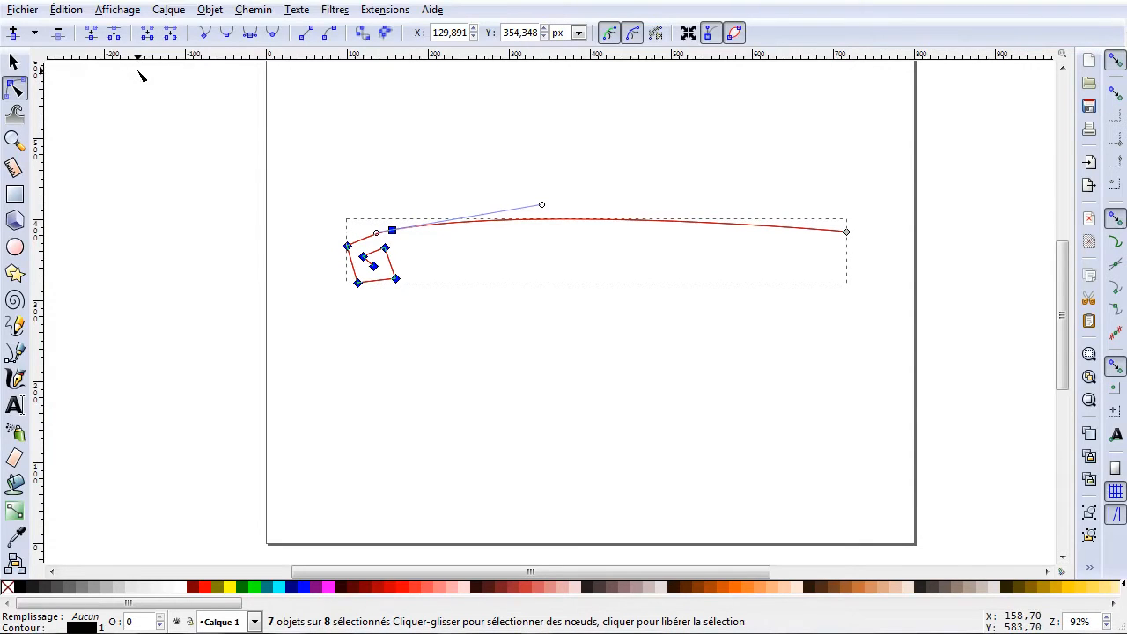
key("ctrl+z")
left_click(268, 159)
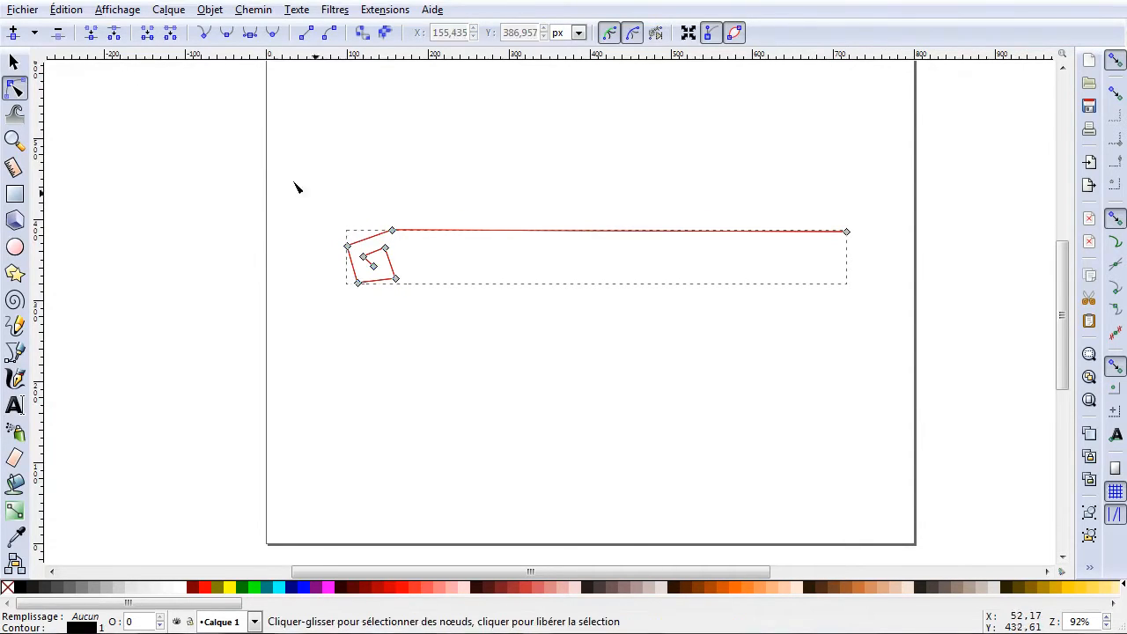
Convert the six nodes of the angular spiral, excluding the straight line's two nodes, to smooth nodes, and deselect the path.
left_click_drag(315, 245, 451, 309)
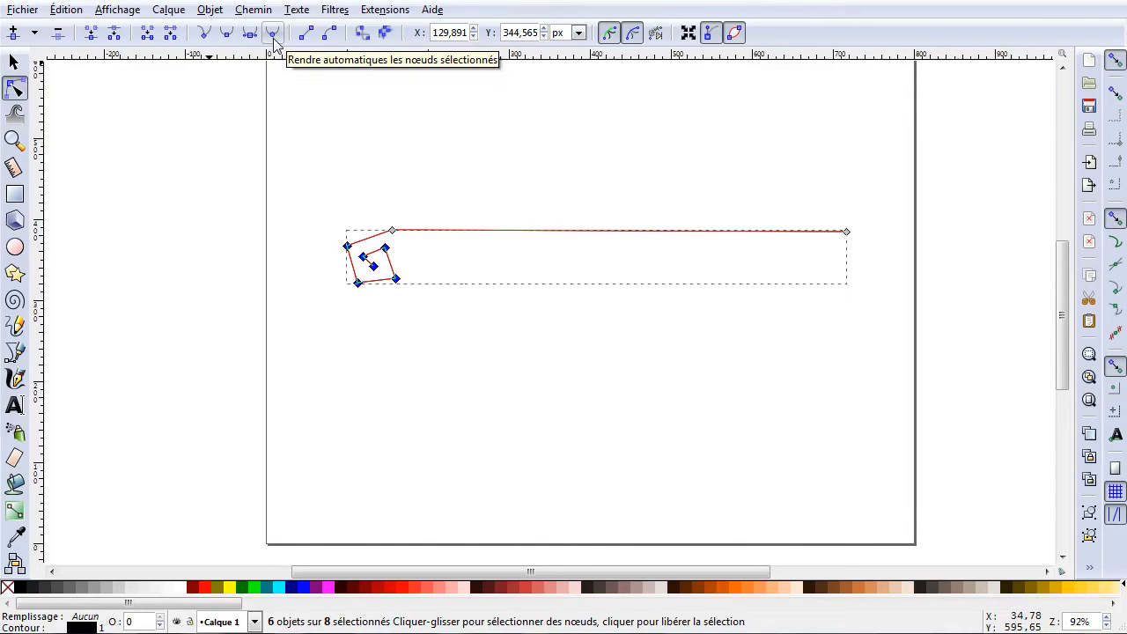
left_click(227, 37)
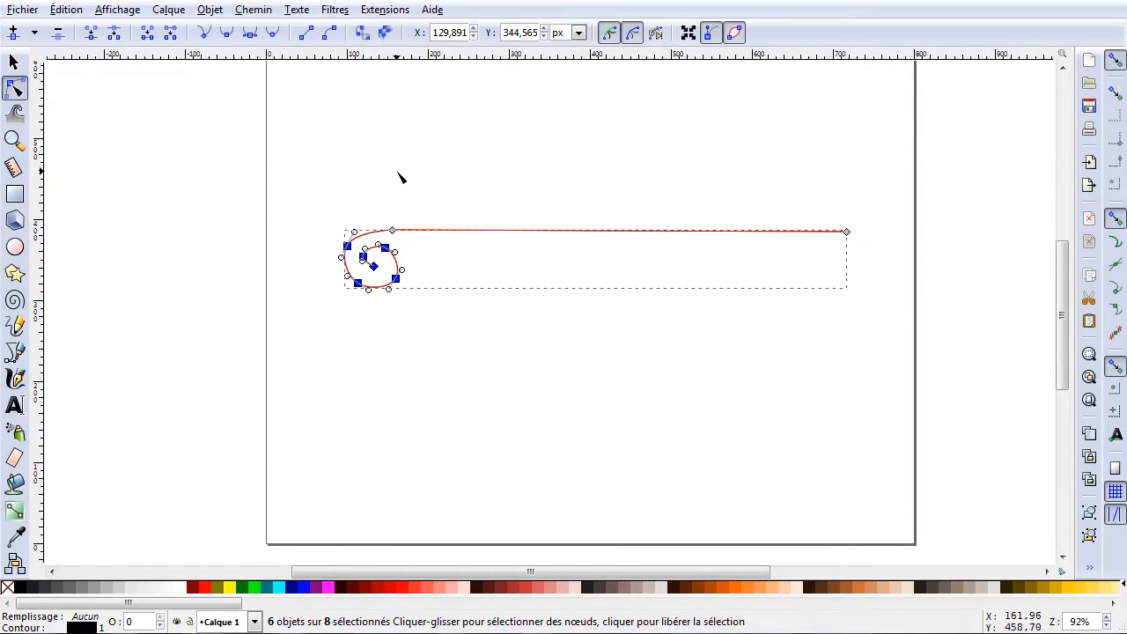
left_click(395, 132)
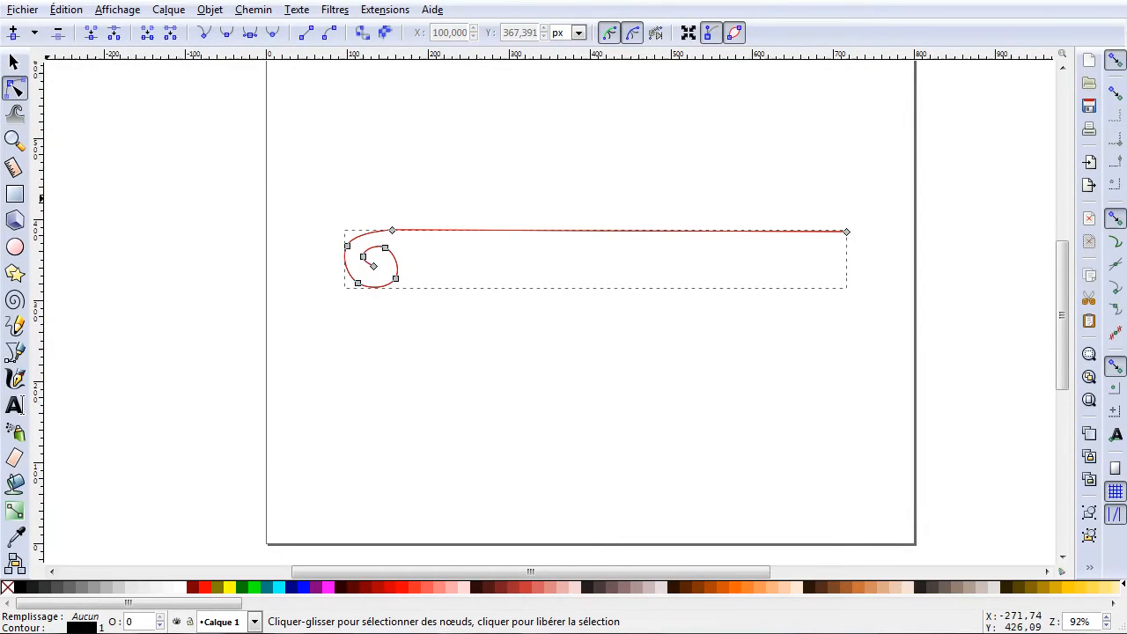
left_click(14, 63)
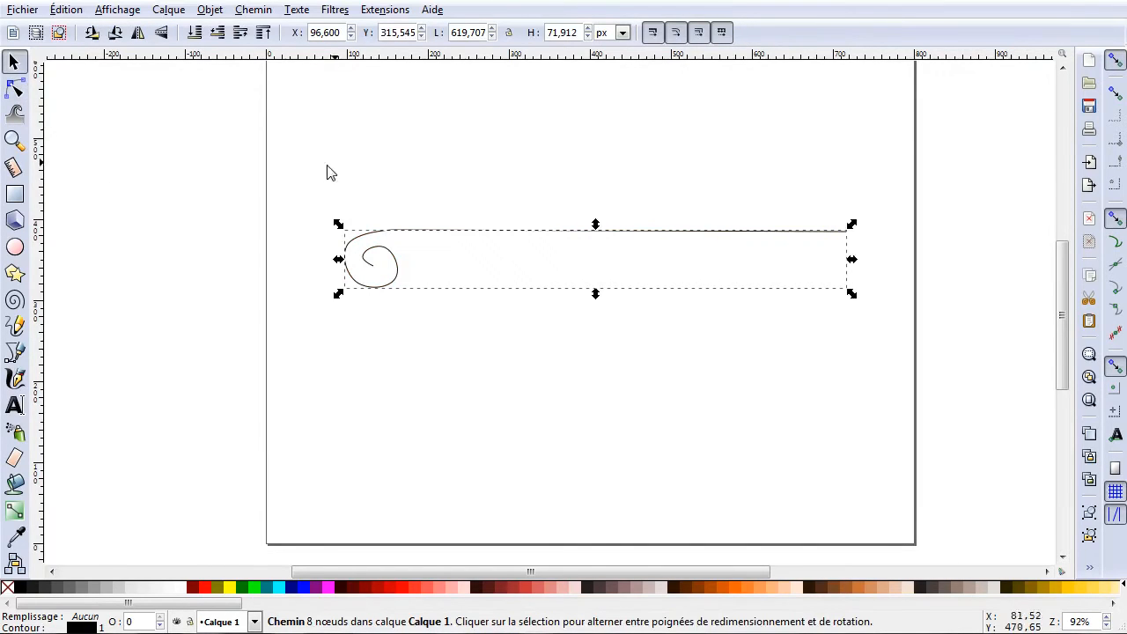
left_click(368, 131)
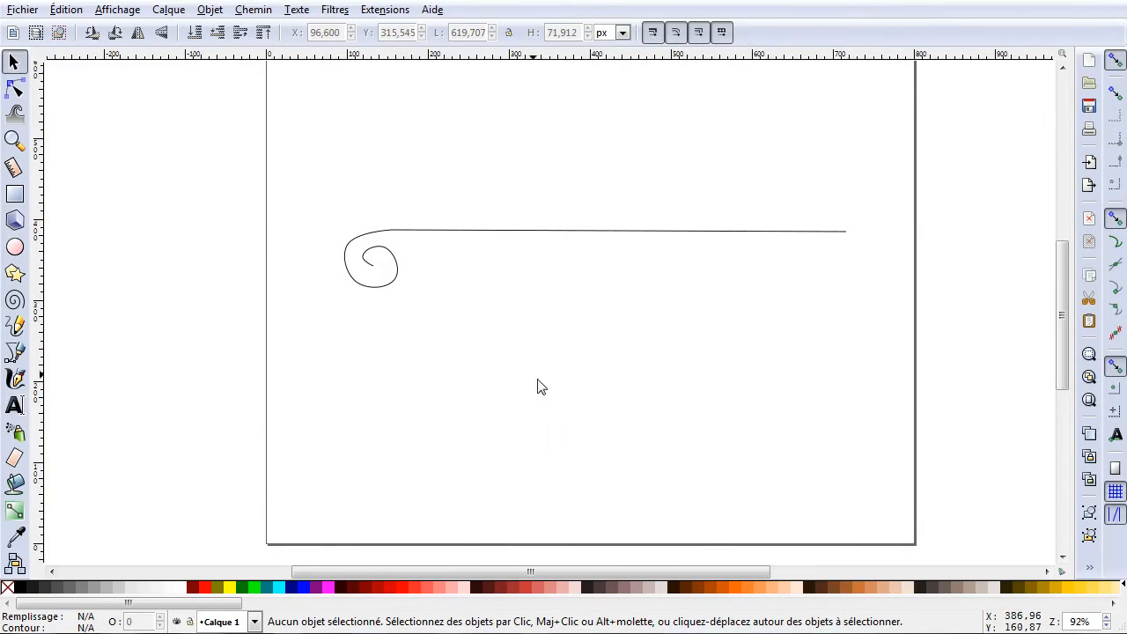
Squash the spiral path vertically to about 42 px high and move it up the page to about X 83, Y 459 px.
left_click(393, 280)
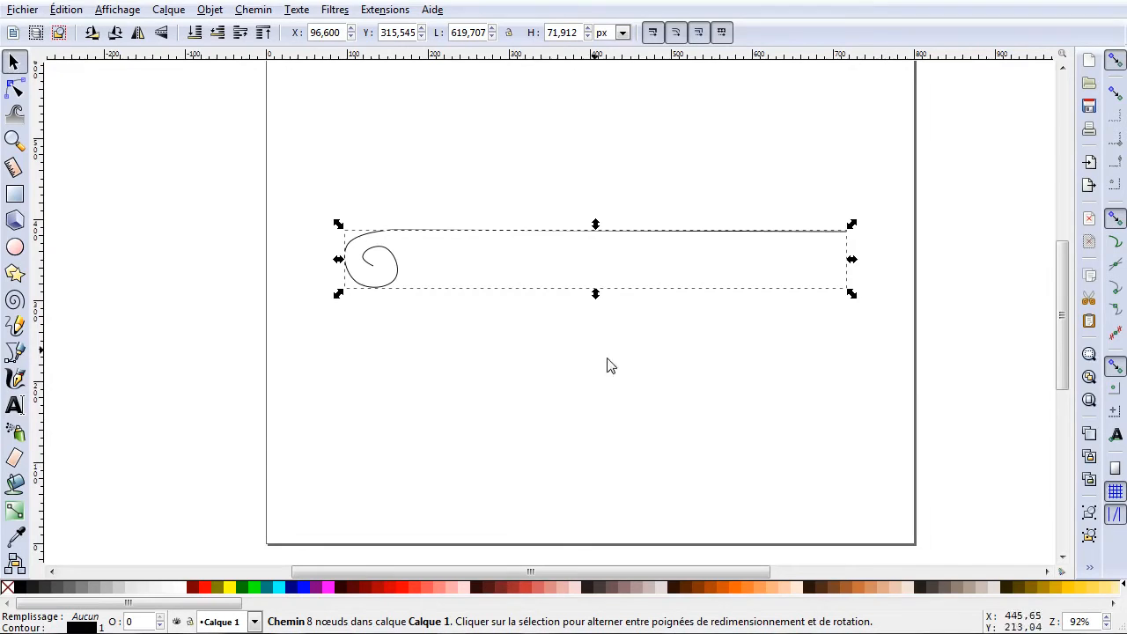
left_click_drag(595, 297, 577, 278)
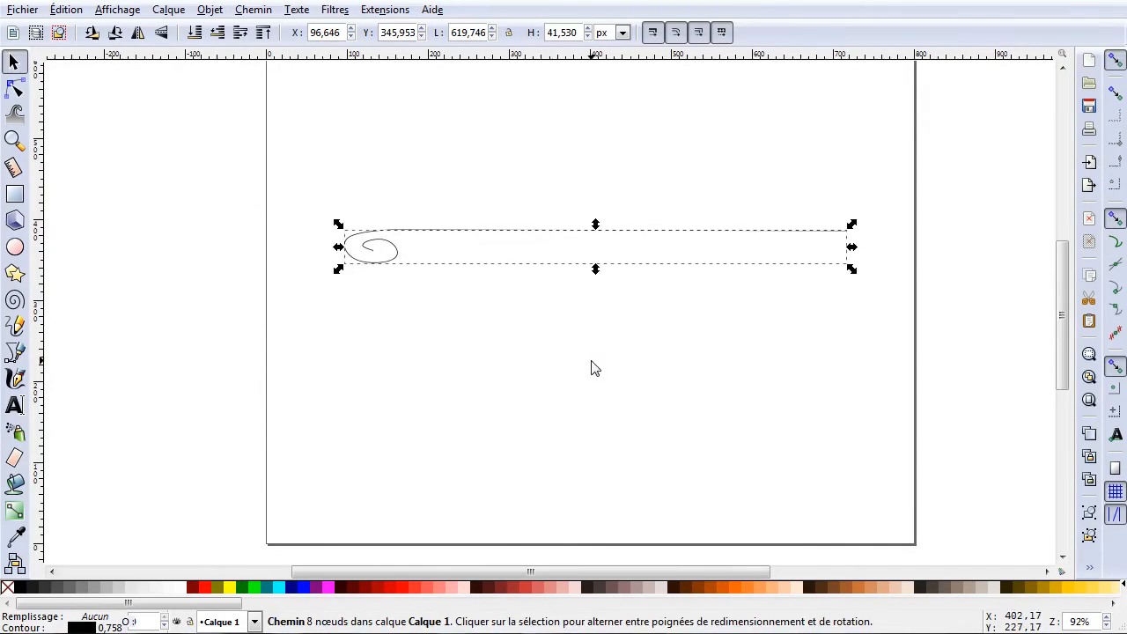
left_click(594, 365)
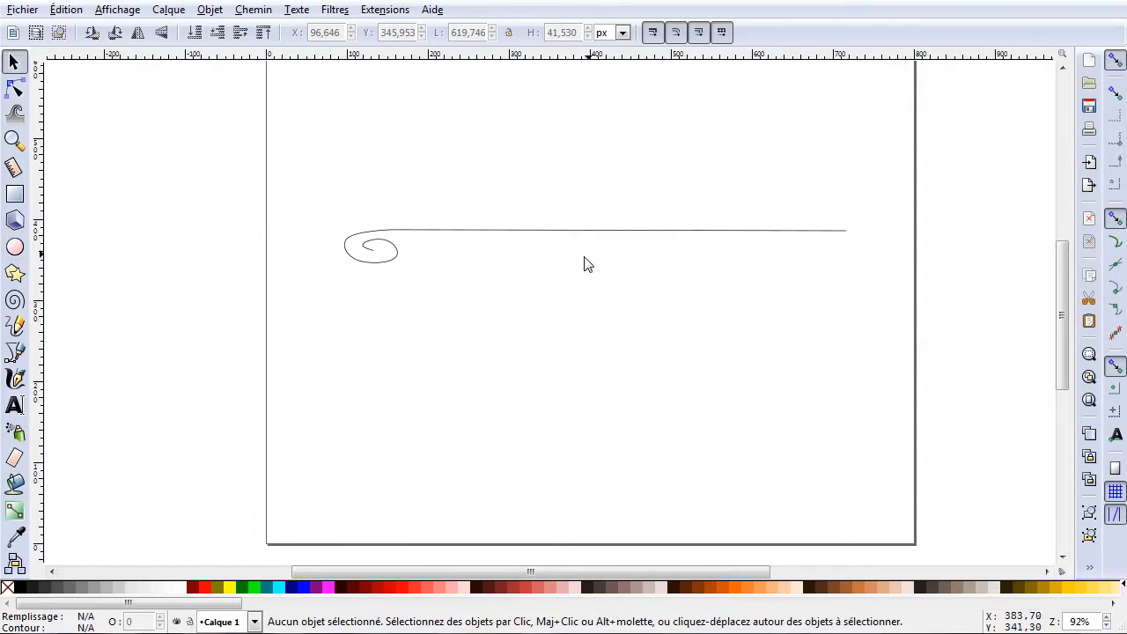
left_click(590, 233)
left_click_drag(590, 234, 573, 146)
With the Bezier tool, draw an angular two-turn spiral below the first path, ending in a long horizontal line to about X 700 px.
left_click(14, 352)
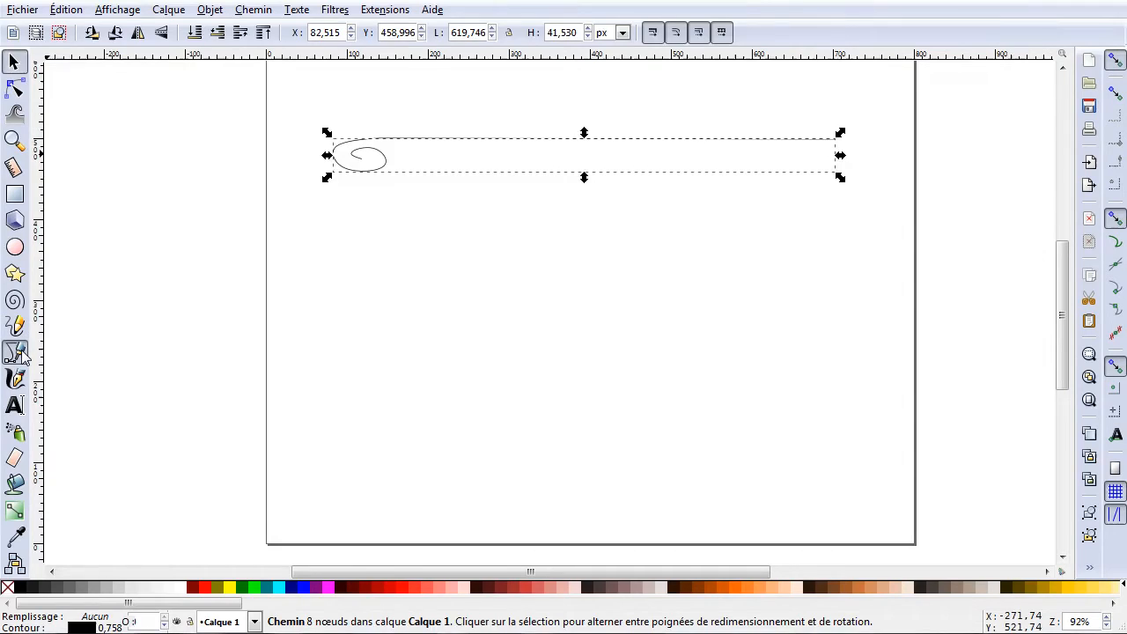
left_click(358, 329)
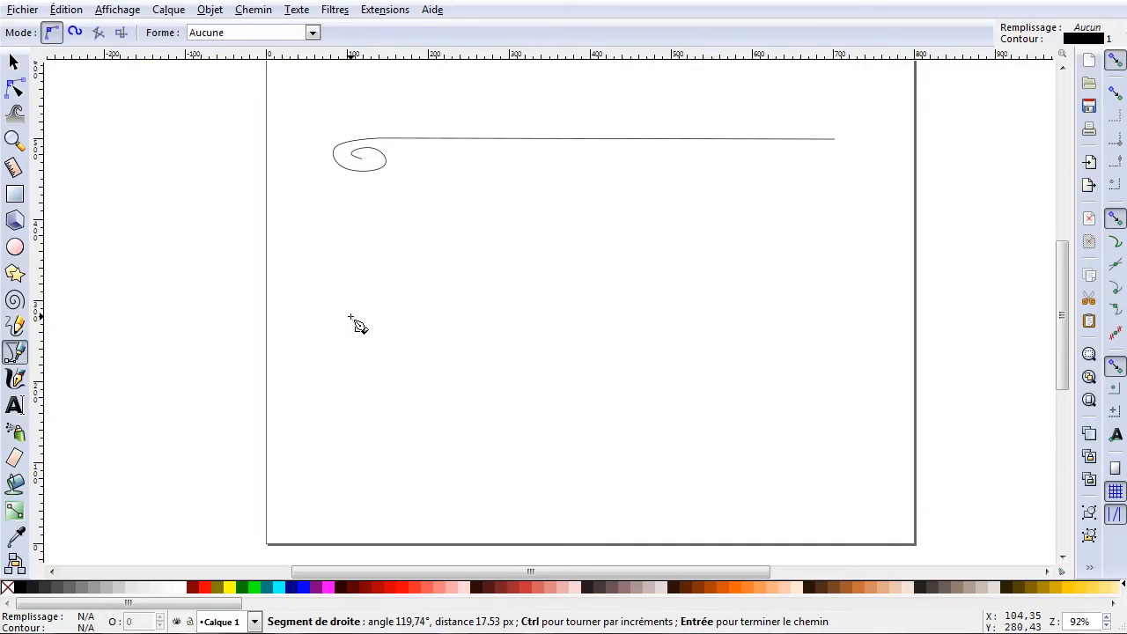
left_click(350, 316)
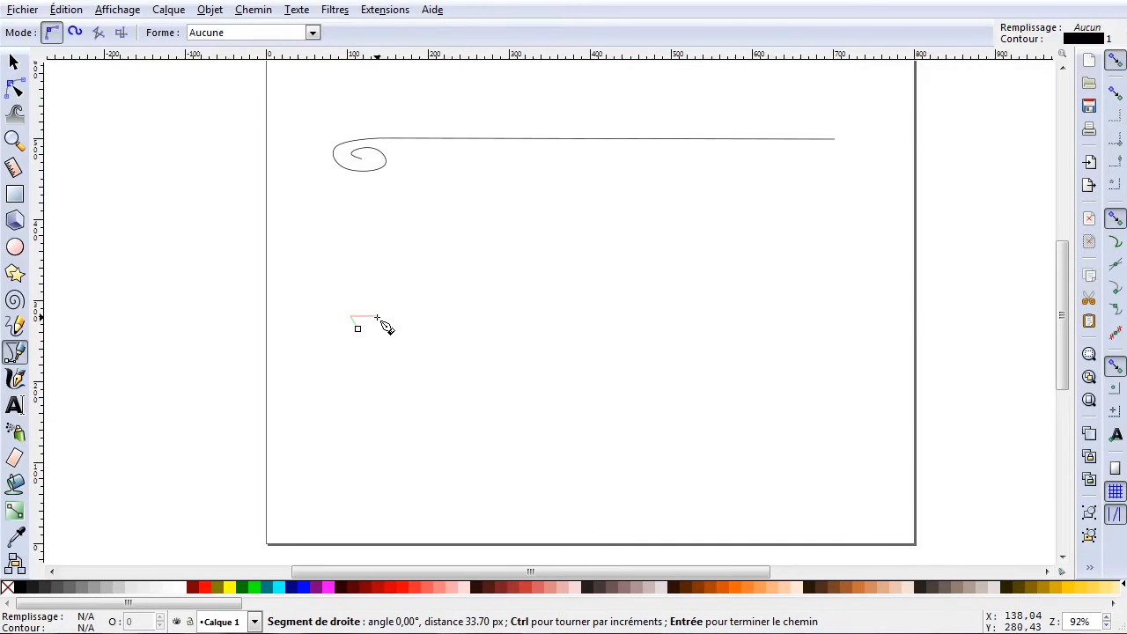
left_click(377, 317)
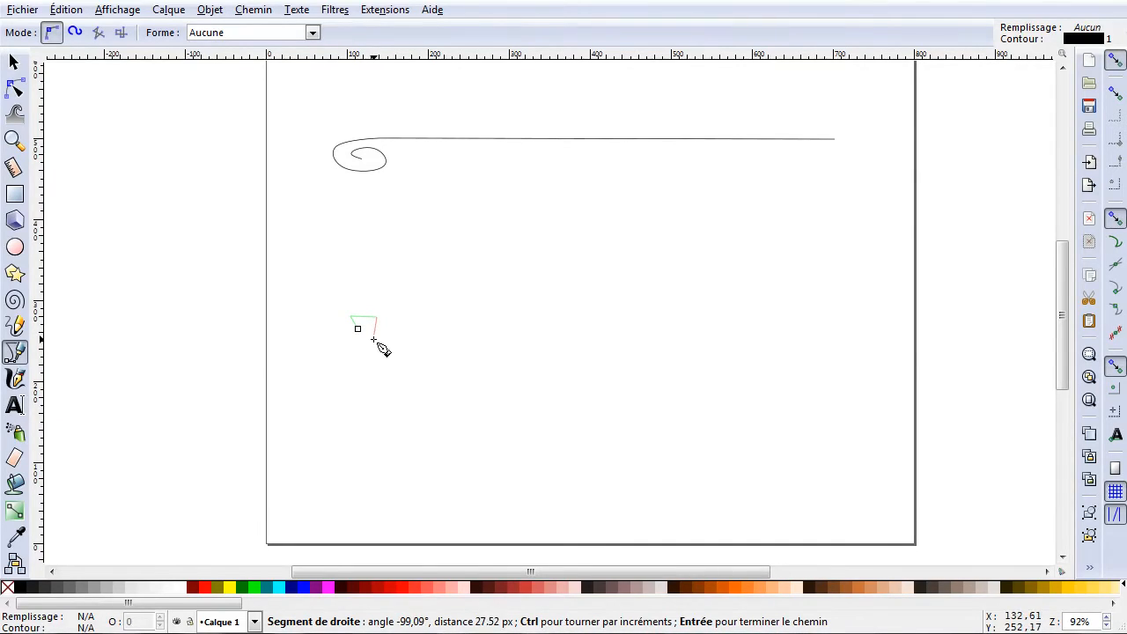
left_click(376, 341)
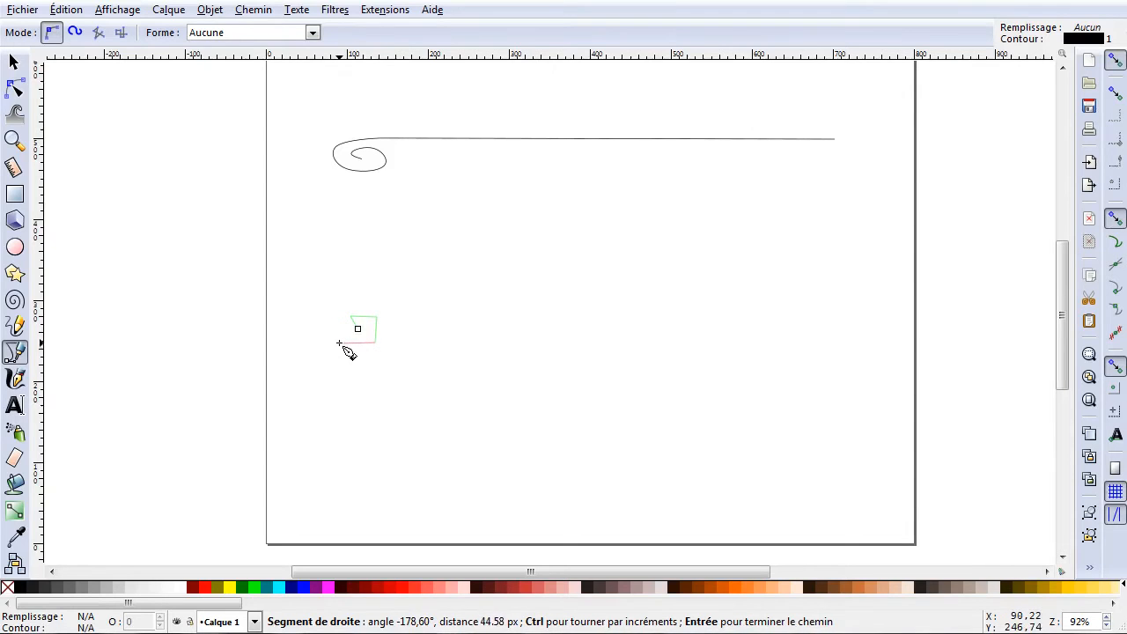
left_click(340, 341)
left_click(341, 305)
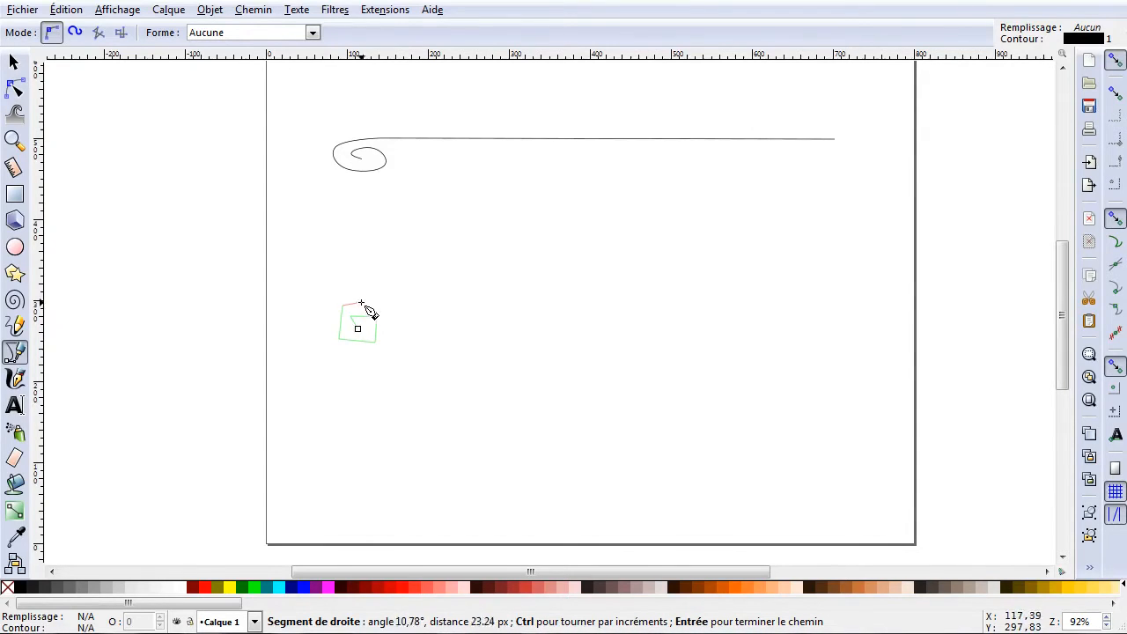
left_click(384, 305)
left_click(385, 349)
left_click(327, 352)
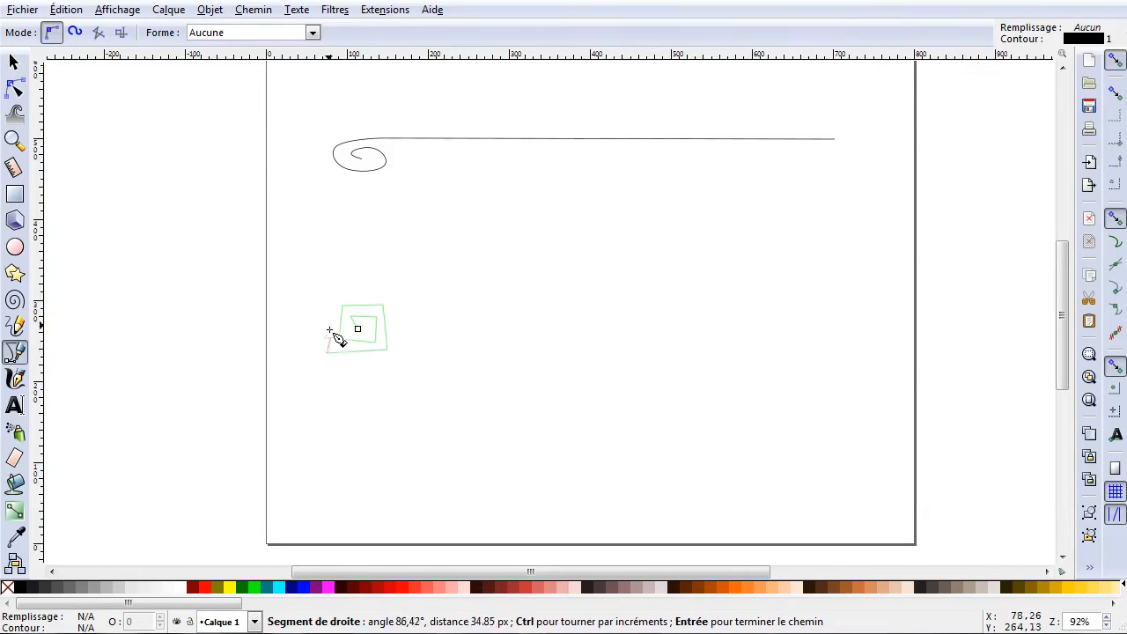
left_click(334, 294)
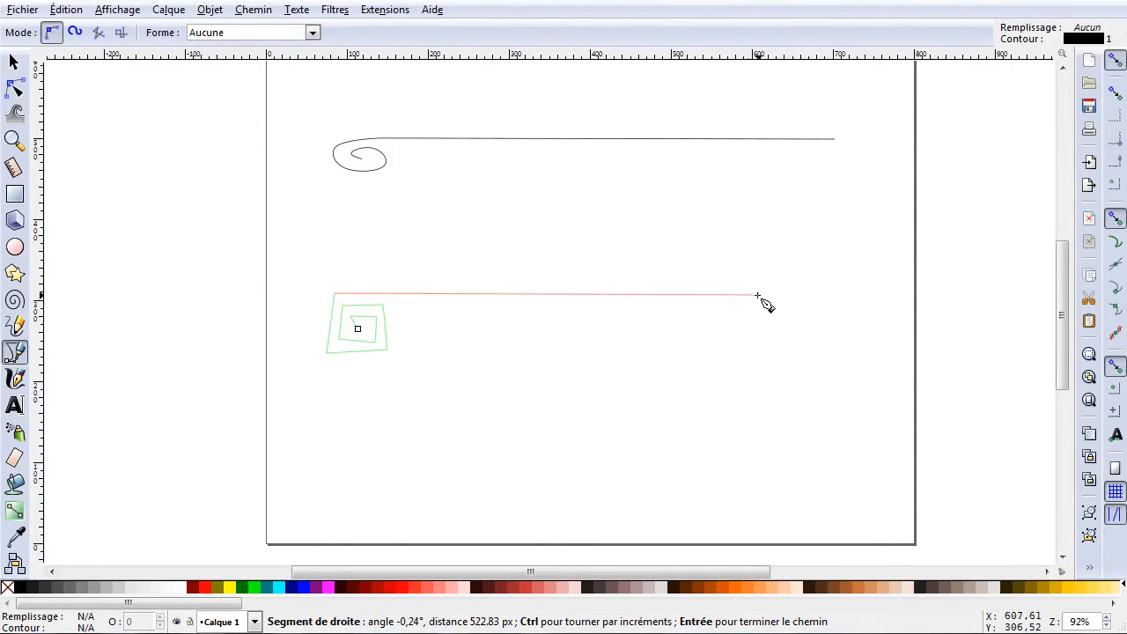
left_click(836, 294)
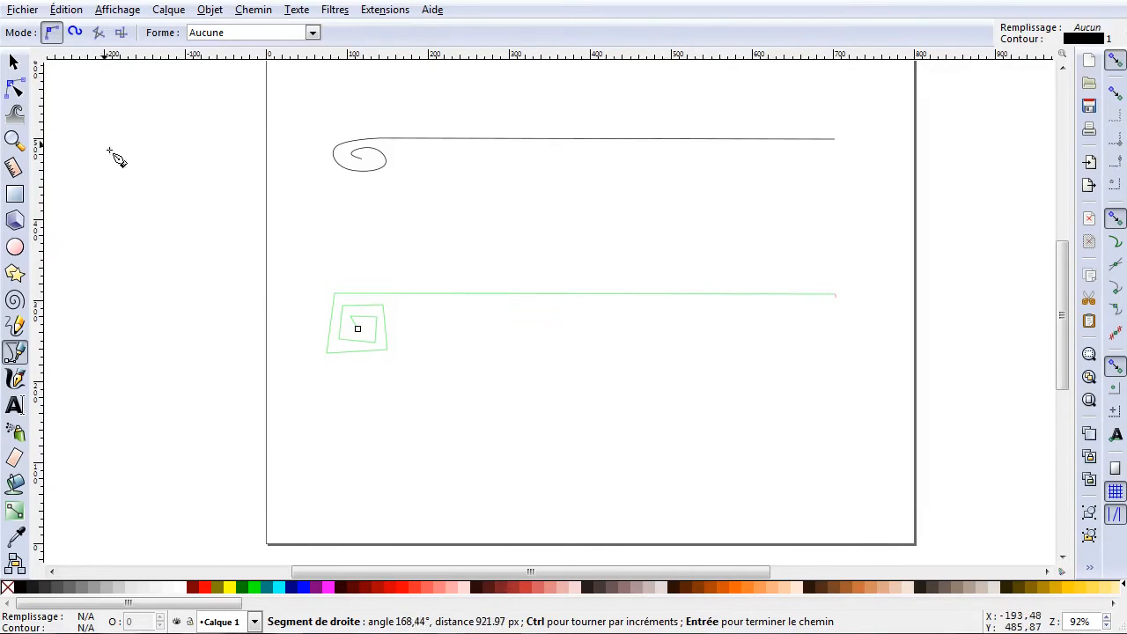
key("Return")
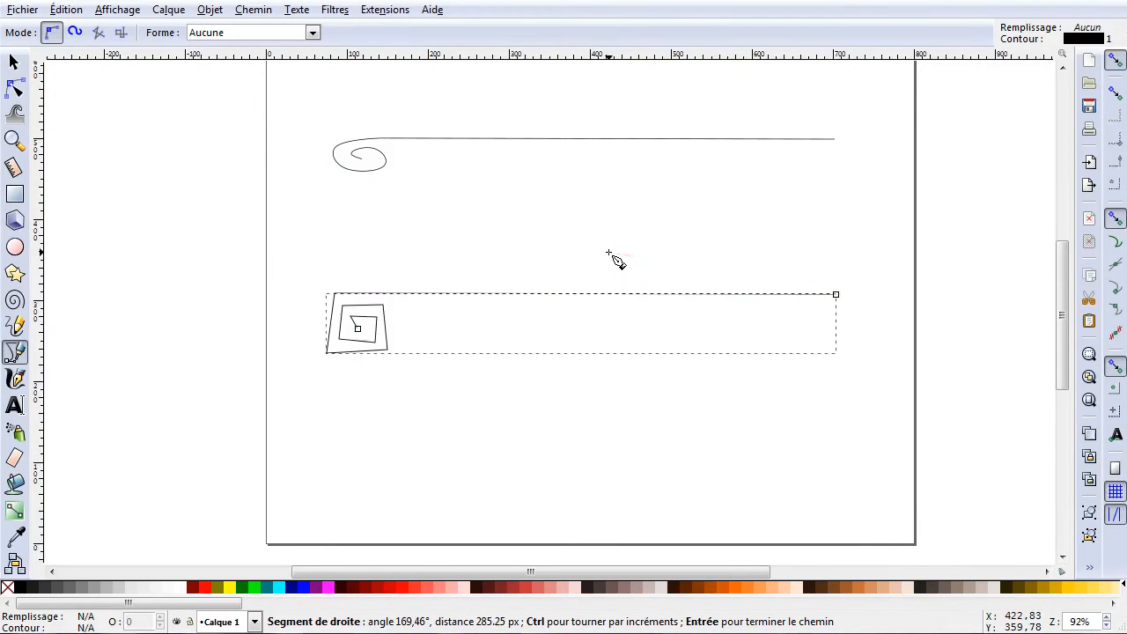
With the Node tool, rearrange the new spiral's nodes into nested diamonds, moving the long line's left node to about X 122, Y 310 px.
left_click(14, 88)
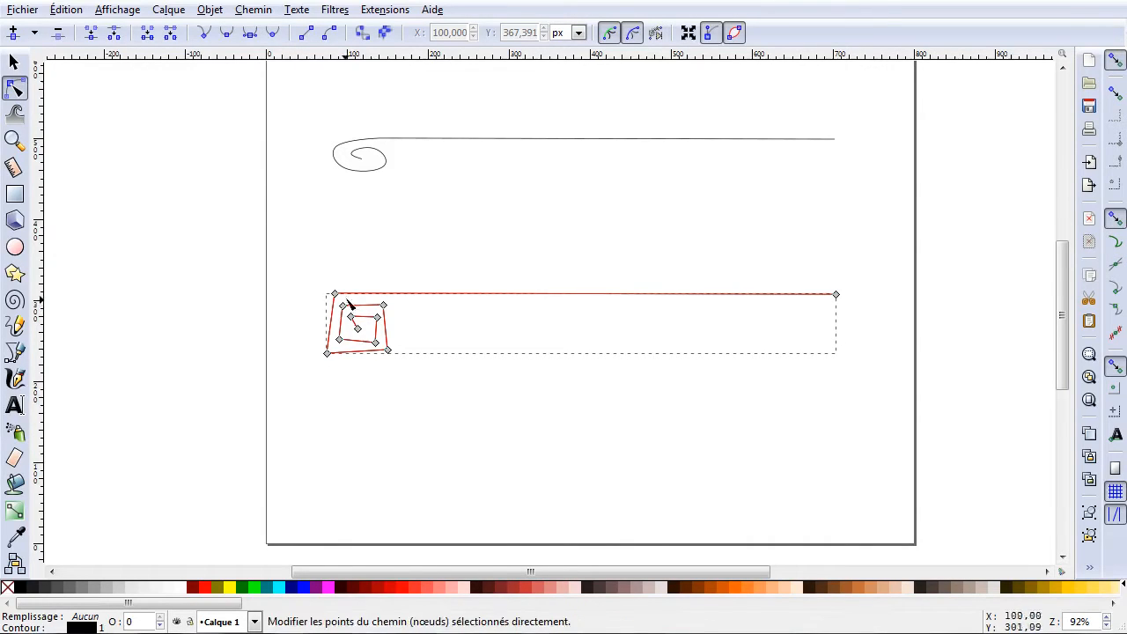
left_click_drag(339, 299, 369, 299)
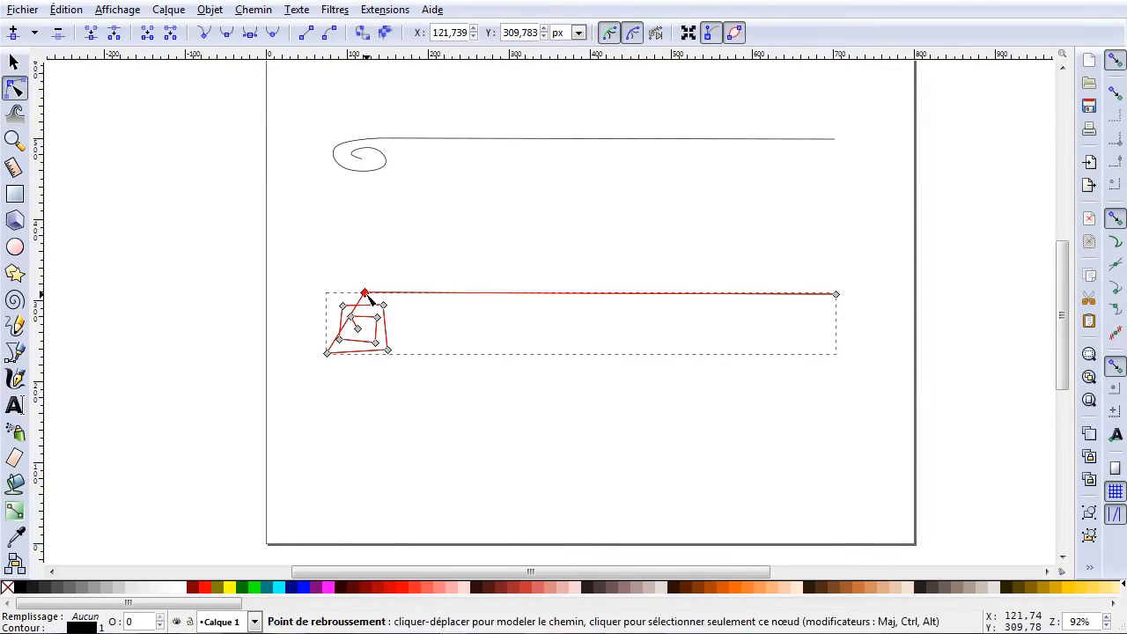
left_click_drag(329, 356, 326, 332)
left_click_drag(388, 353, 368, 373)
left_click_drag(385, 306, 362, 313)
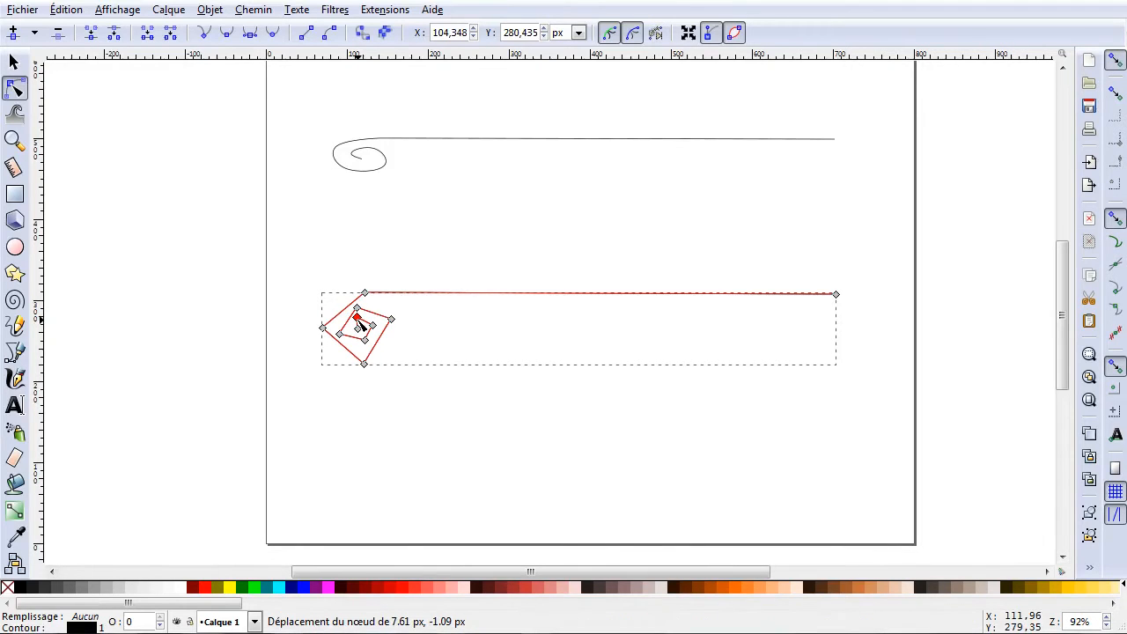
left_click_drag(358, 324, 365, 326)
Convert the nine spiral nodes, excluding the long line's two nodes, to smooth nodes, and deselect the path.
left_click(284, 331)
left_click_drag(251, 452, 428, 304)
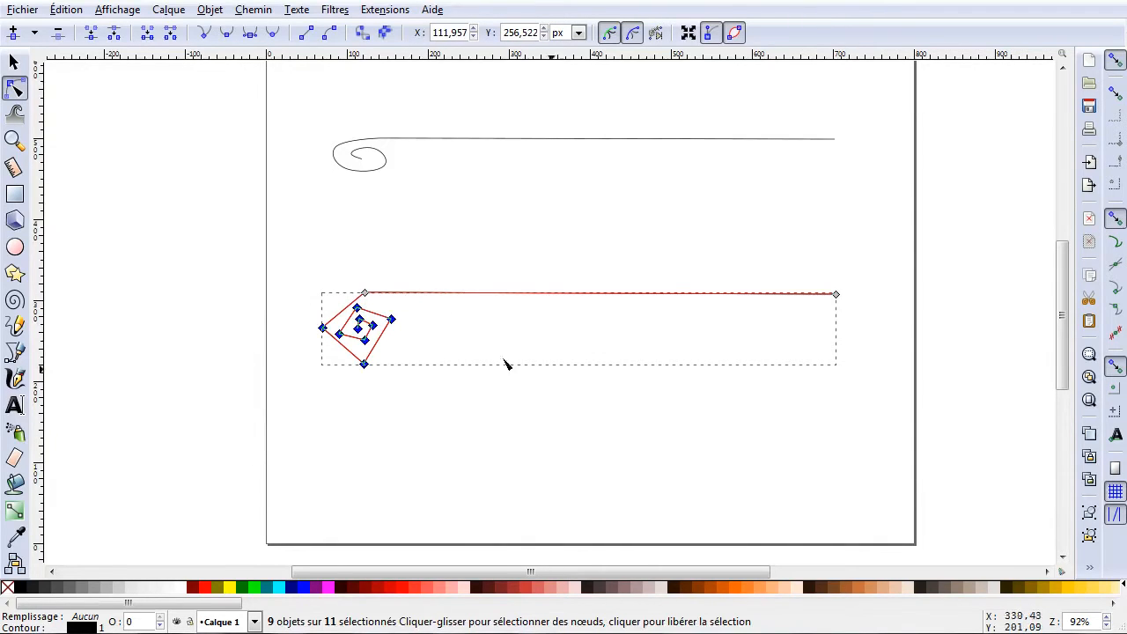
left_click(226, 32)
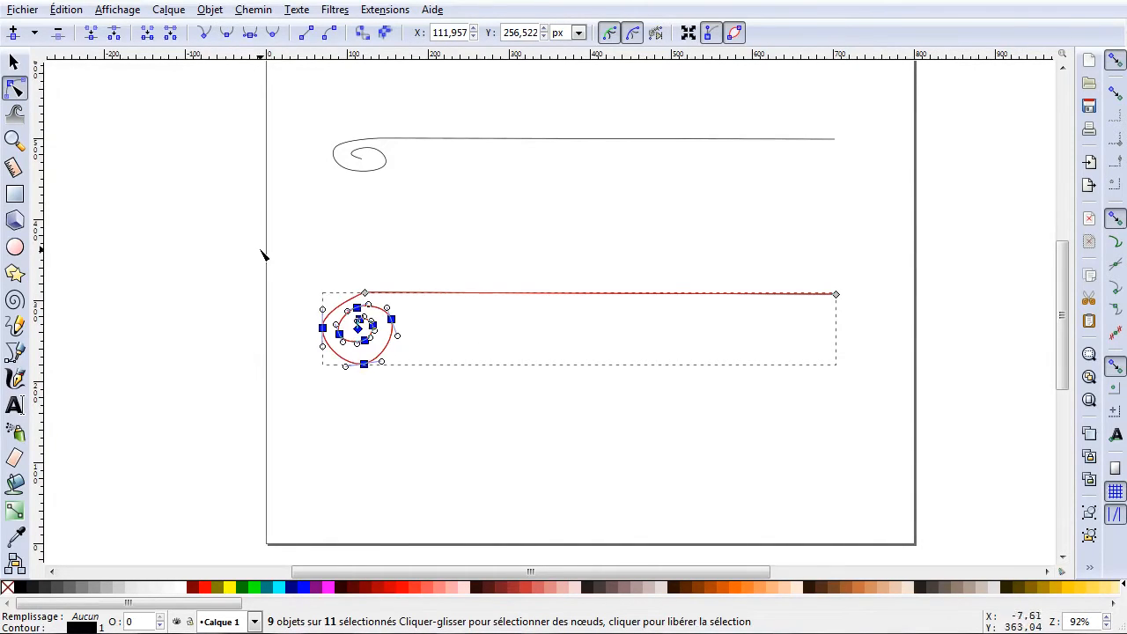
left_click(544, 408)
left_click(508, 433)
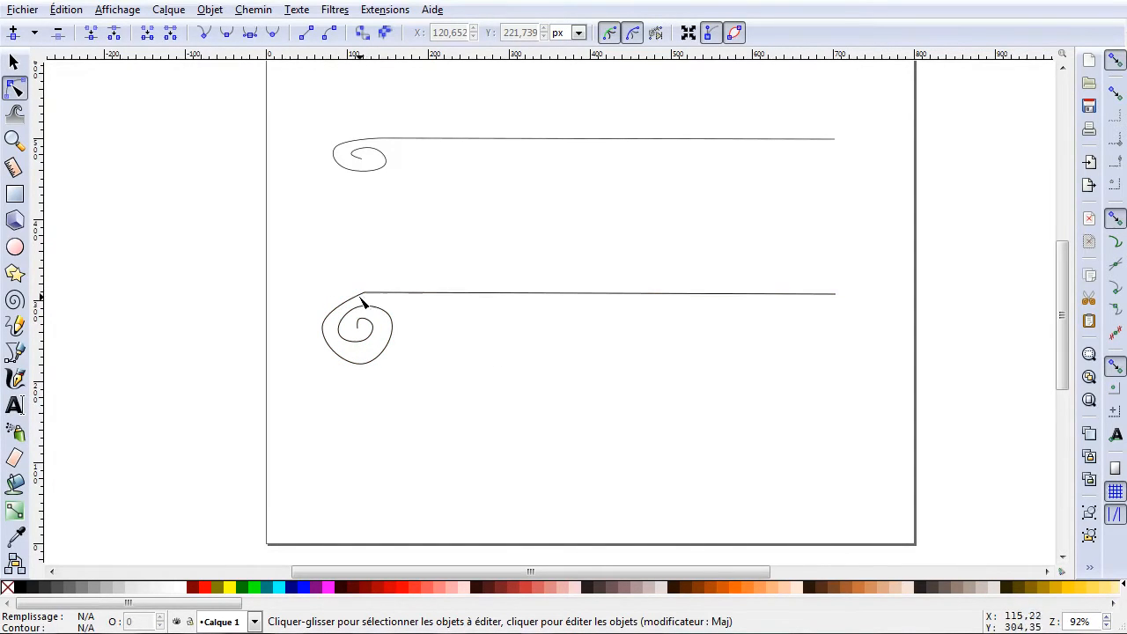
Bulge the lower spiral's upper-left outer segment outward and move its leftmost node to about X 74, Y 260 px.
left_click(370, 308)
scroll(357, 291, "up", 5)
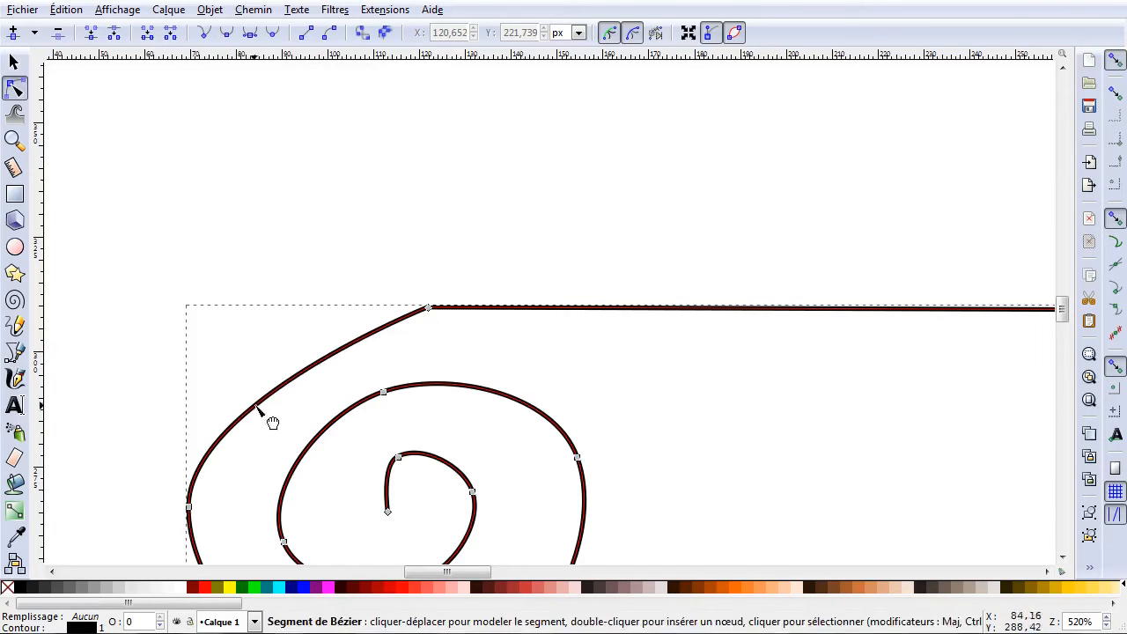
left_click_drag(287, 384, 257, 369)
scroll(264, 414, "down", 5)
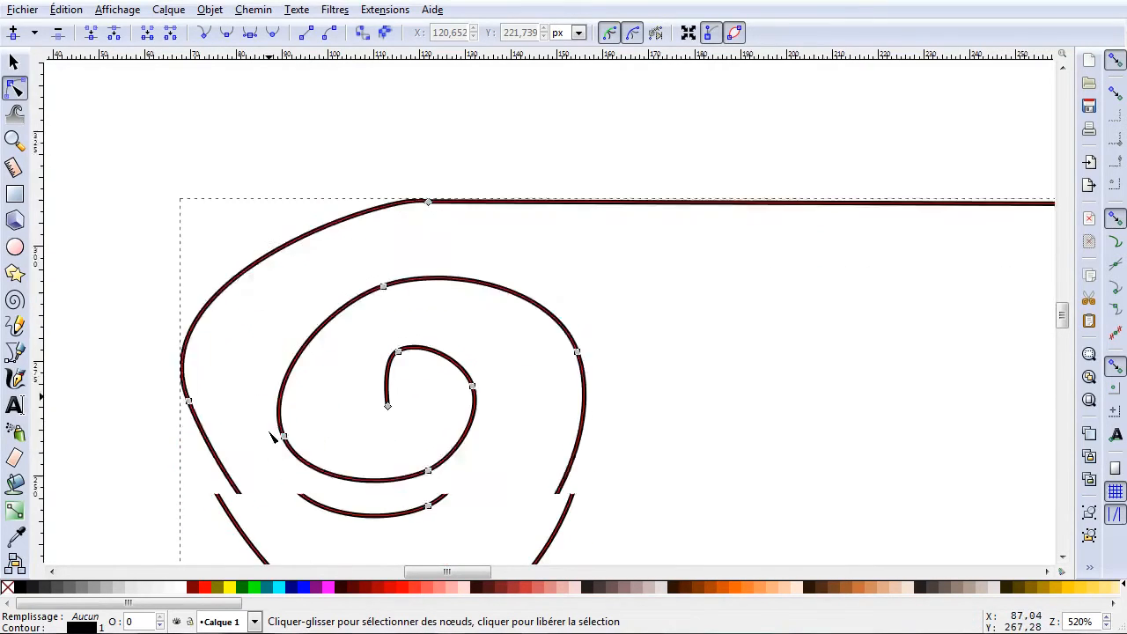
left_click_drag(190, 332, 208, 359)
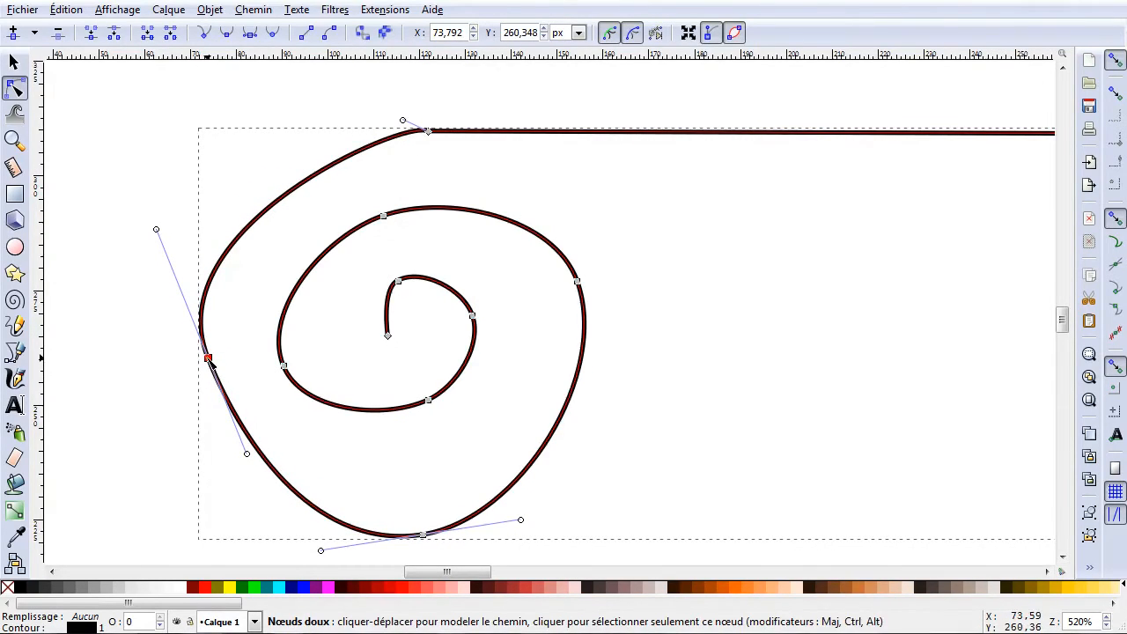
Extend the line's start node handle leftward to round the outer curve, move the spiral's bottom node to about X 116, Y 228 px, and deselect.
left_click_drag(402, 121, 275, 135)
left_click_drag(423, 535, 401, 507)
left_click(696, 319)
scroll(684, 337, "down", 4)
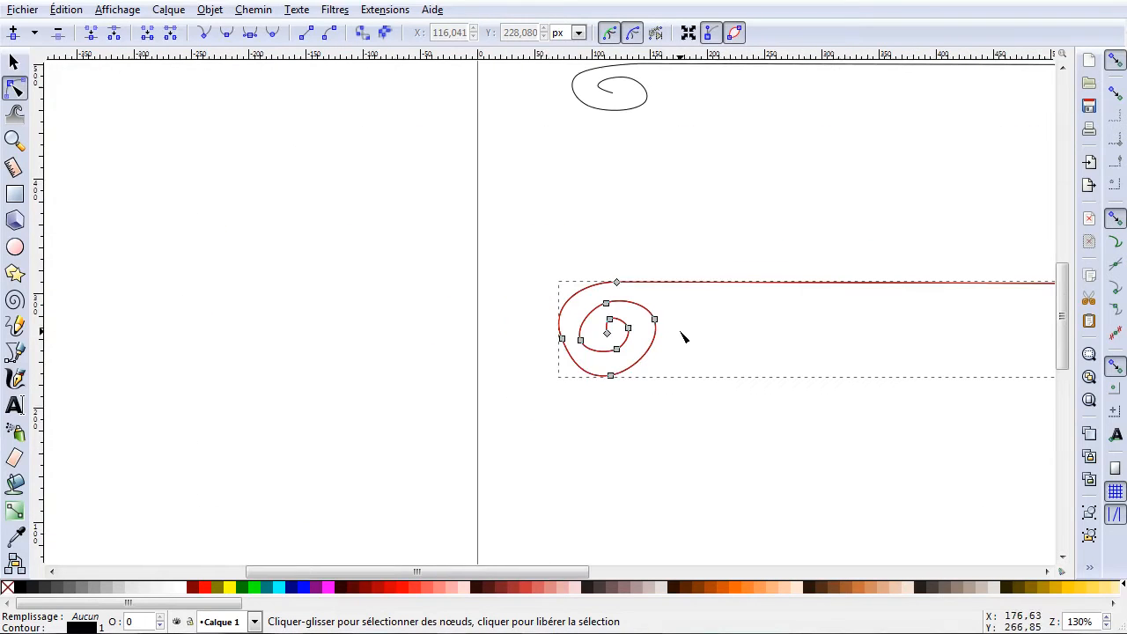
left_click(632, 451)
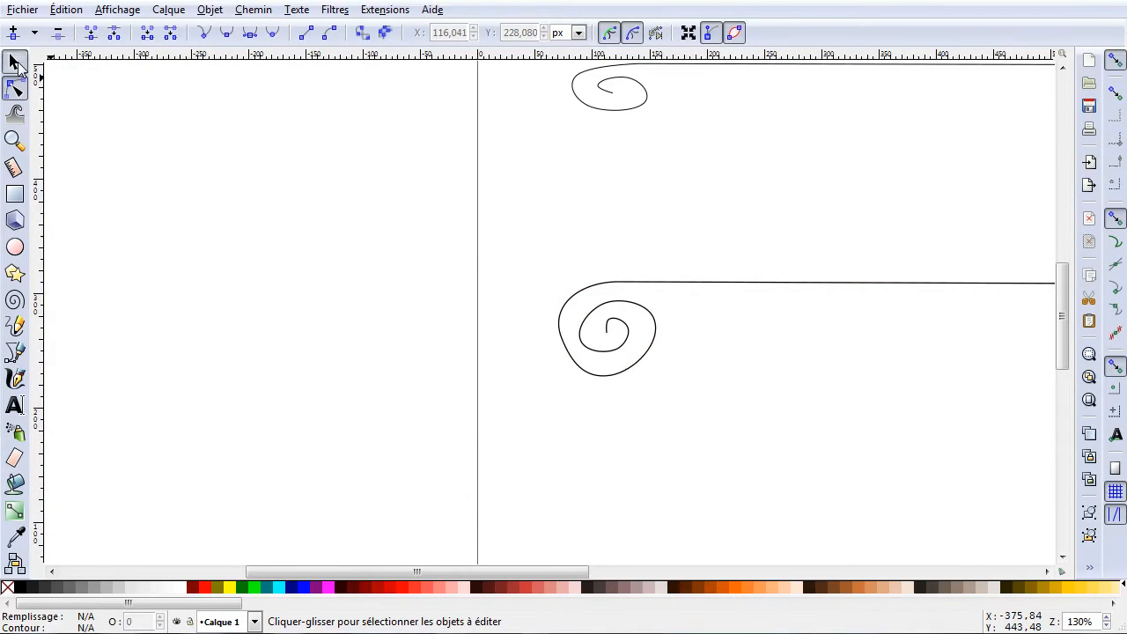
With the Selector tool, squash the lower spiral path vertically to about 40 px high and deselect it.
left_click(15, 61)
scroll(485, 312, "down", 2)
left_click(564, 318)
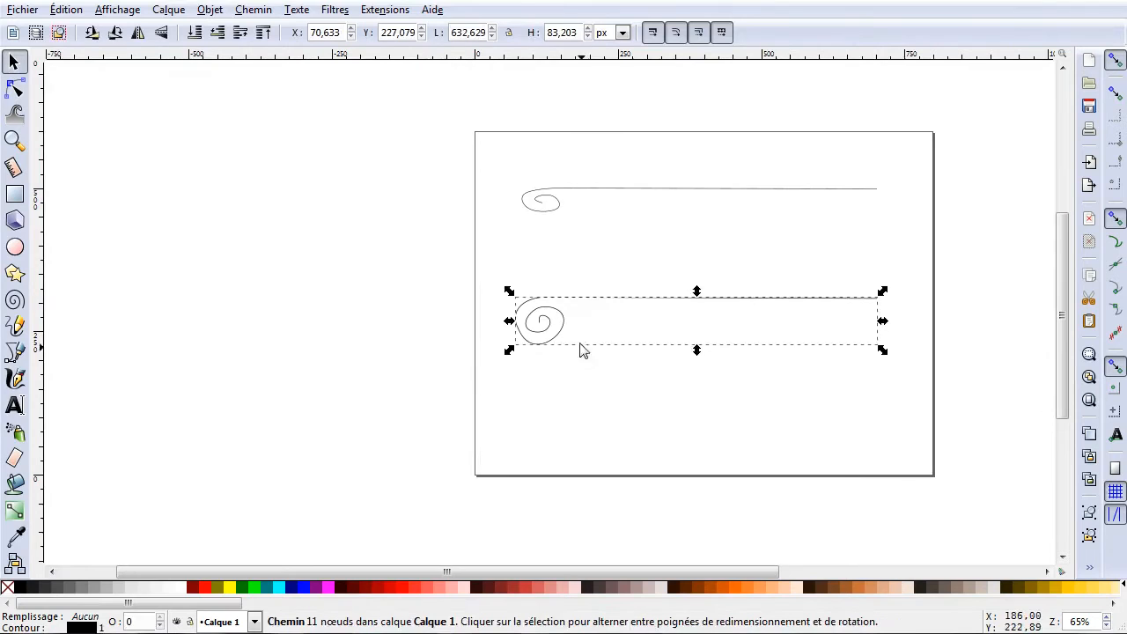
left_click_drag(697, 357, 702, 334)
left_click(667, 391)
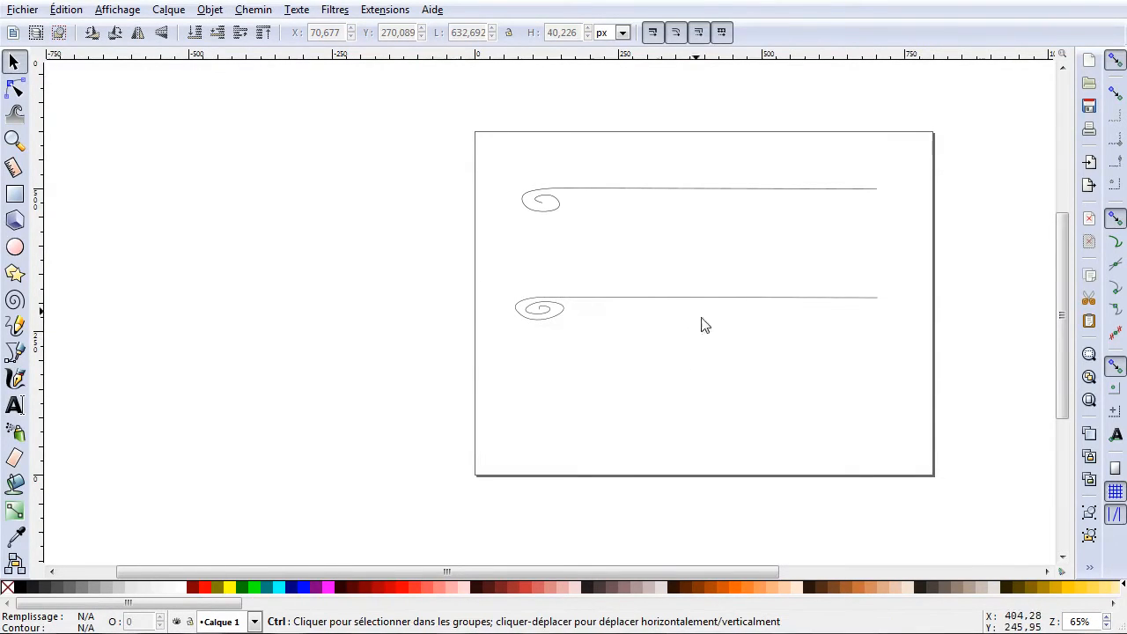
Delete the upper spiral path.
scroll(655, 299, "up", 1)
left_click(494, 143)
key("Delete")
Move the remaining spiral path up the page to about X 71, Y 397 px and deselect it.
left_click(587, 300)
left_click_drag(587, 304, 588, 197)
scroll(692, 310, "up", 1)
scroll(691, 310, "down", 2)
scroll(687, 317, "up", 2)
scroll(656, 315, "left", 2)
scroll(651, 317, "right", 5)
left_click(643, 336)
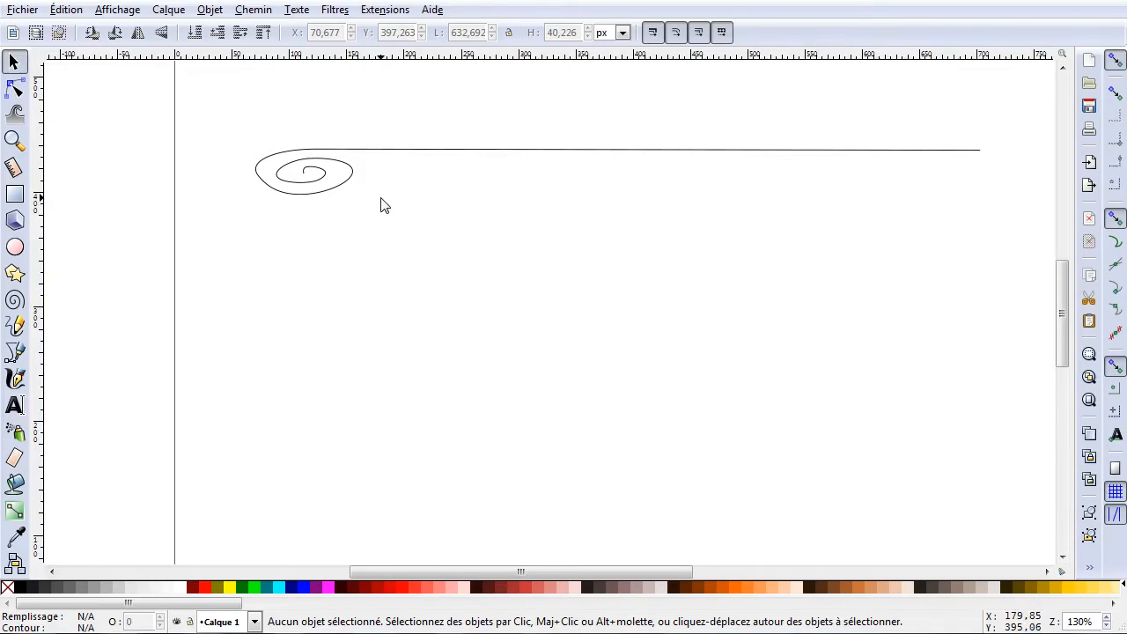
left_click(15, 352)
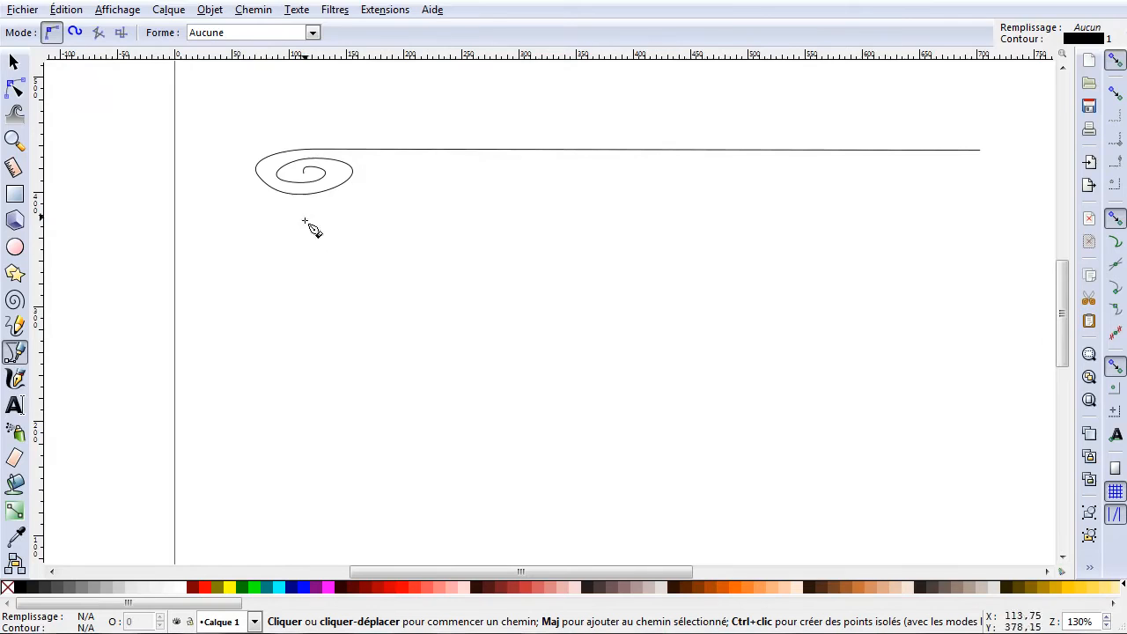
left_click(256, 168)
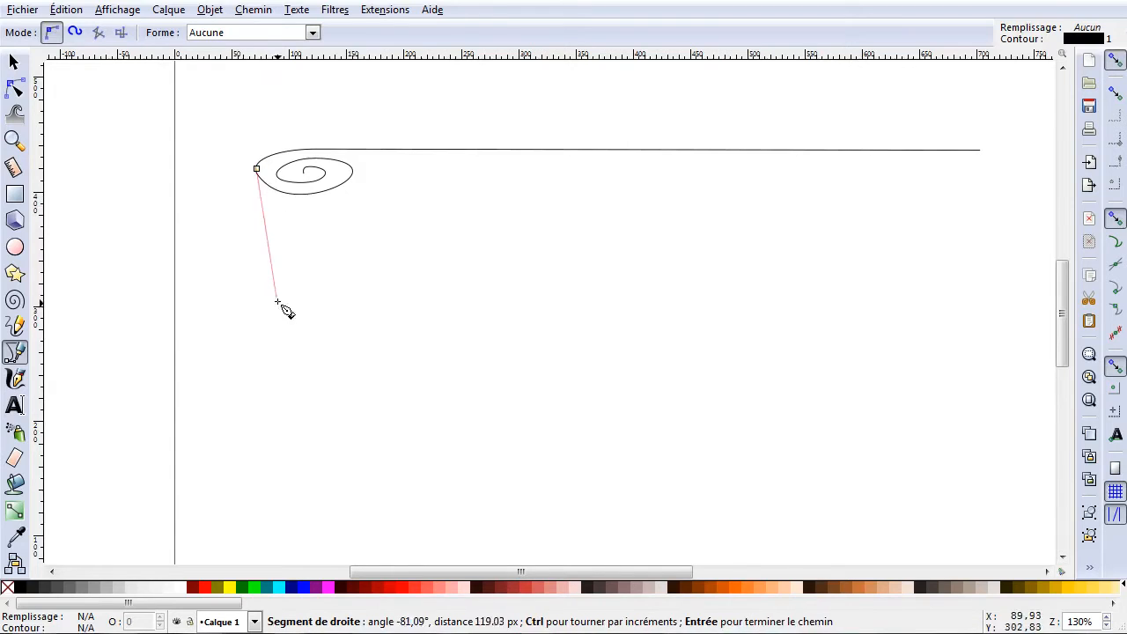
left_click(263, 441)
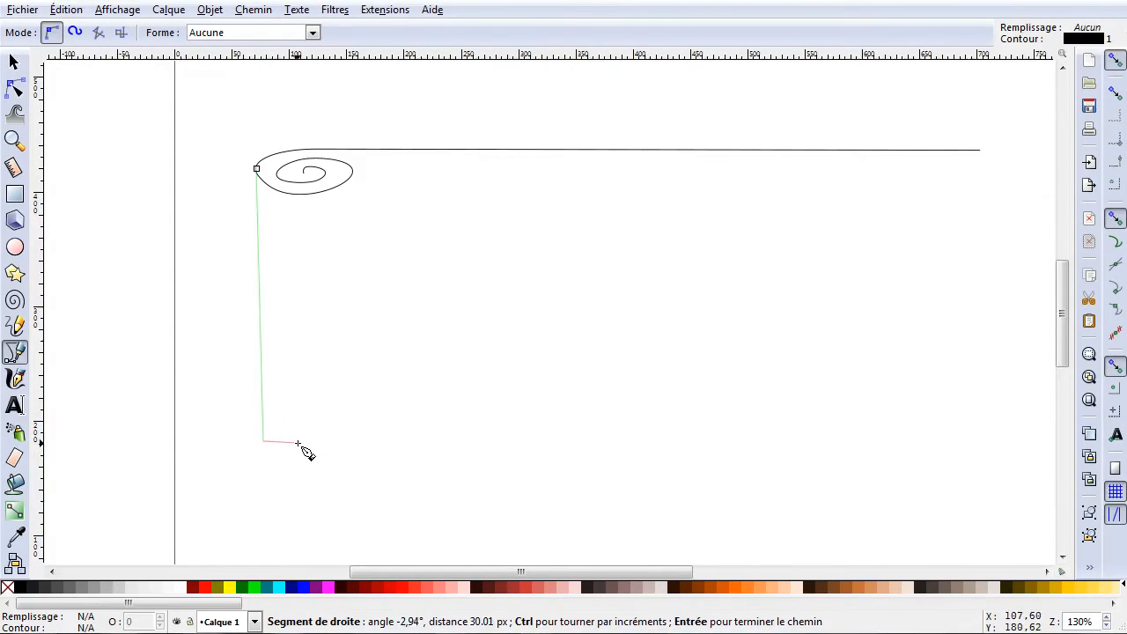
left_click_drag(282, 465, 287, 465)
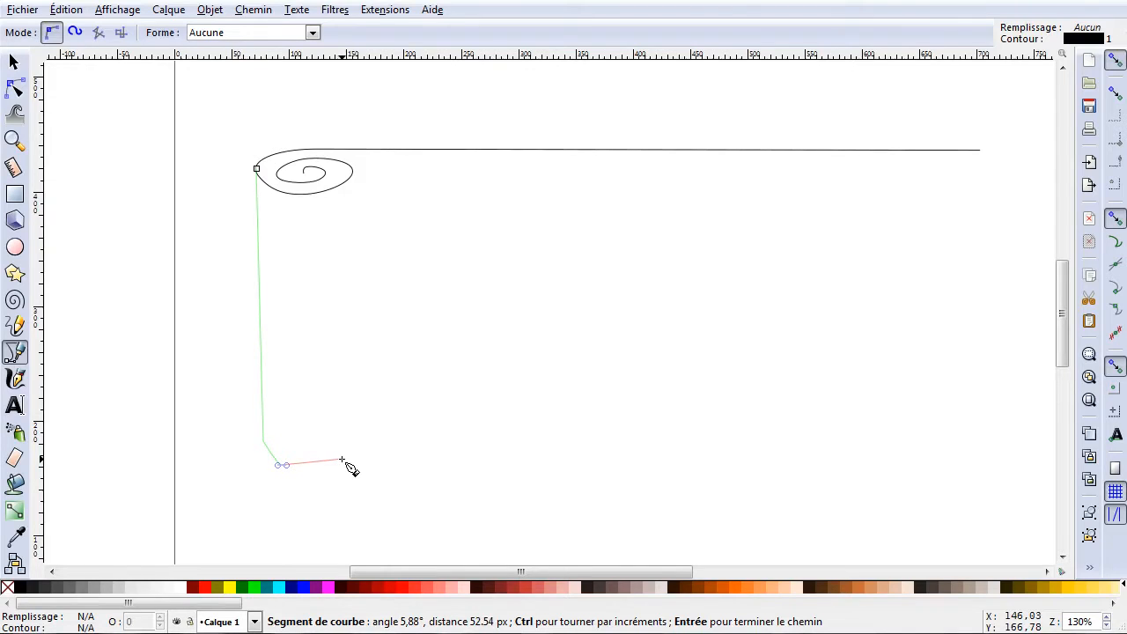
key("Return")
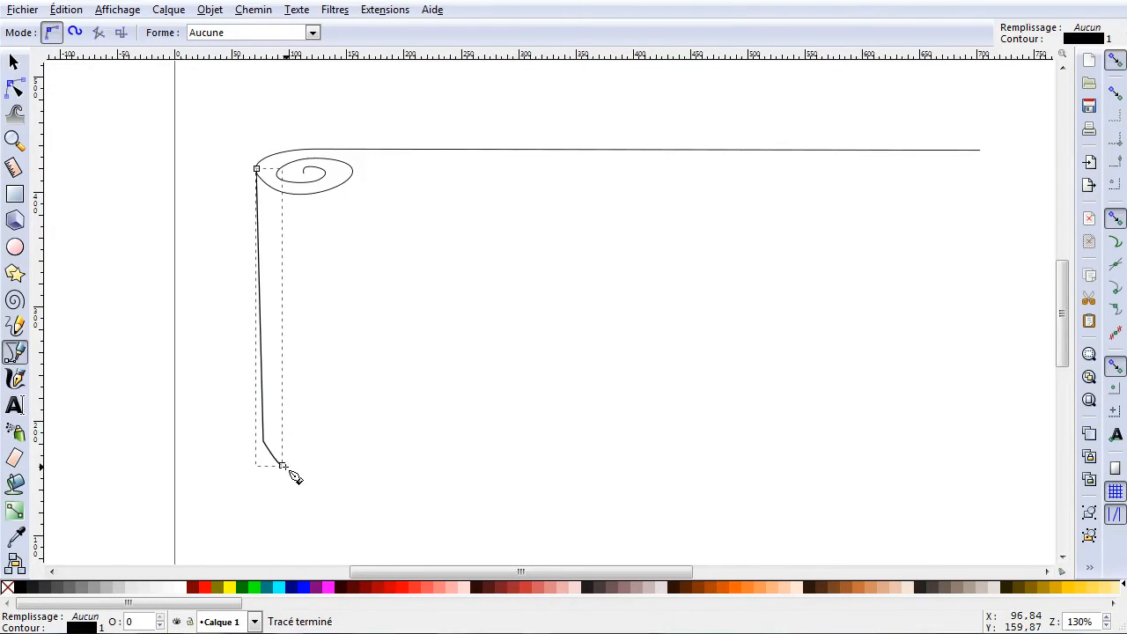
left_click(14, 61)
key("Delete")
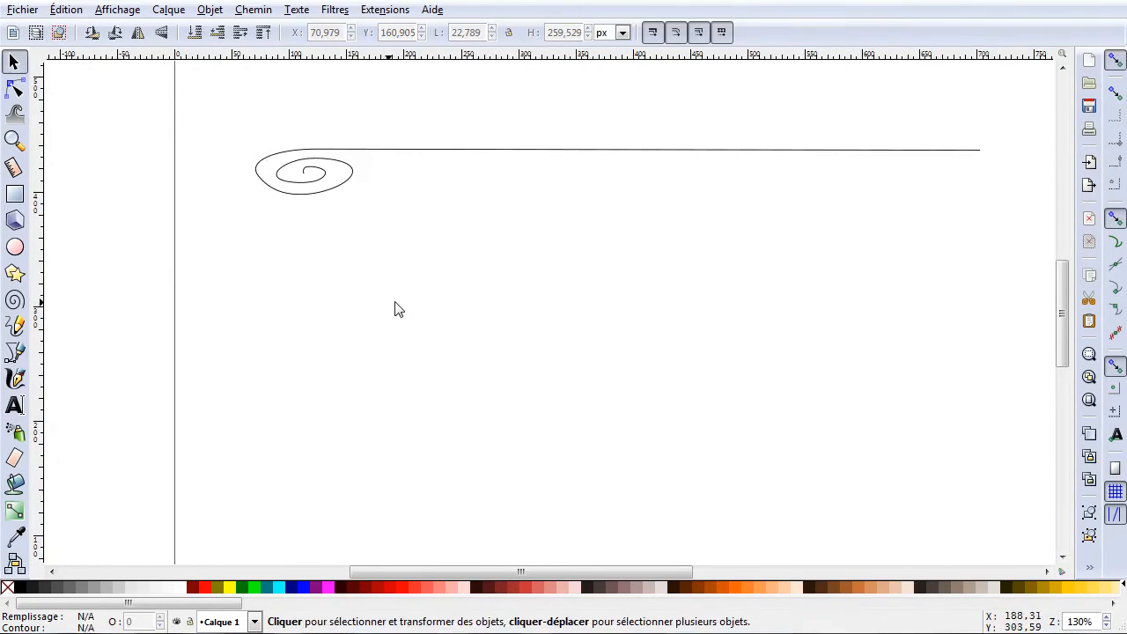
Draw an open Bezier path hanging from the spiral's left edge, through a shallow point at about X 114, Y 154 px, up to its right edge.
left_click(14, 352)
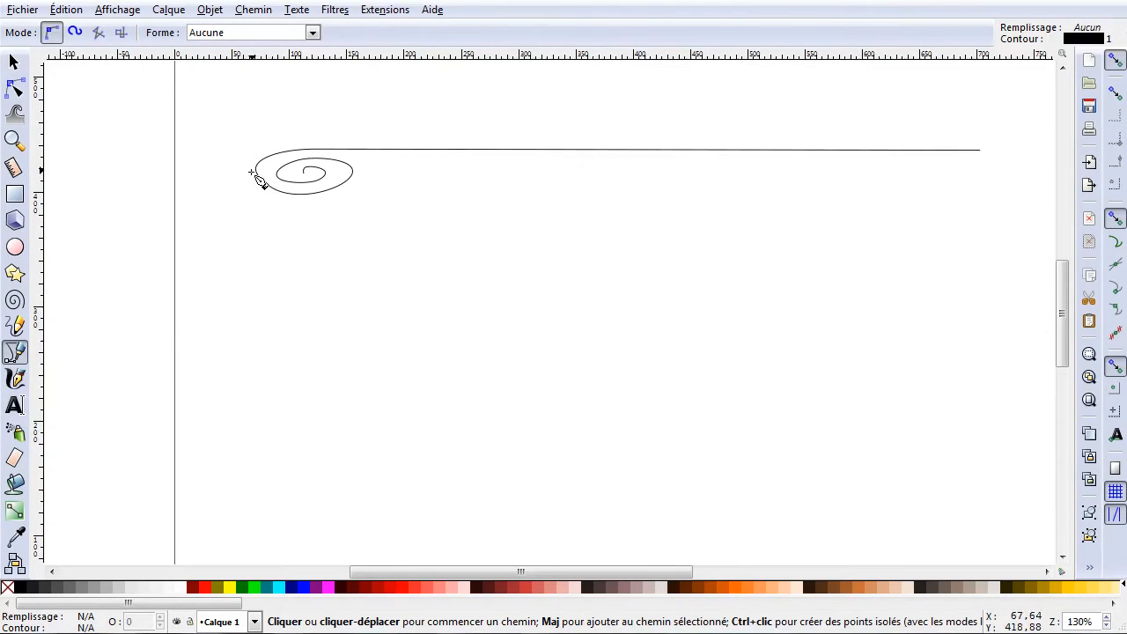
left_click(255, 170)
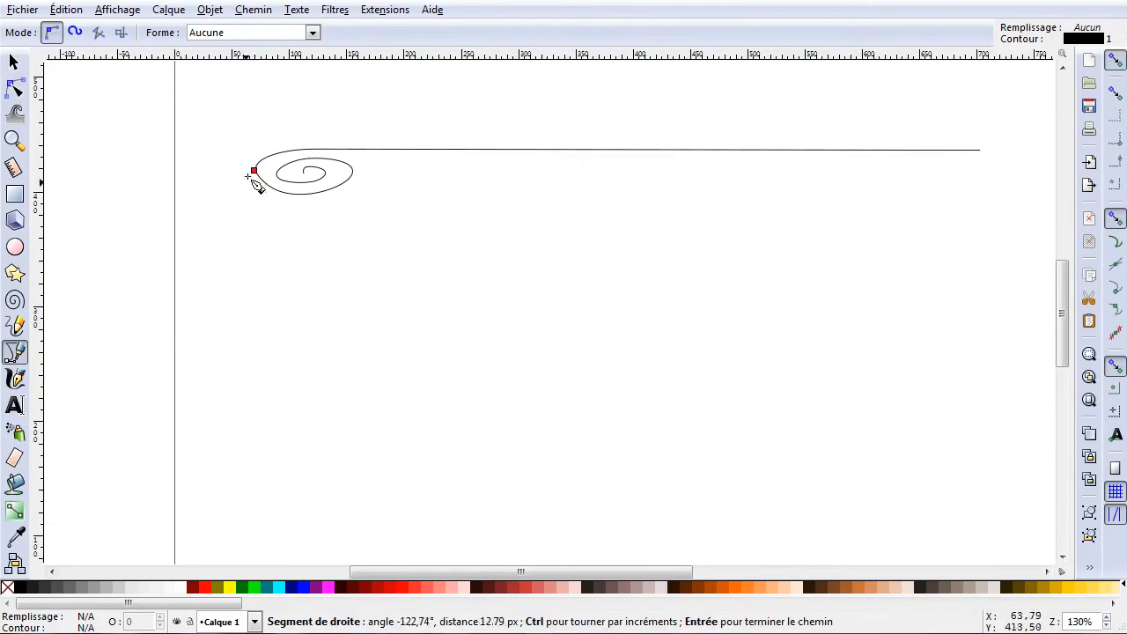
left_click(260, 450)
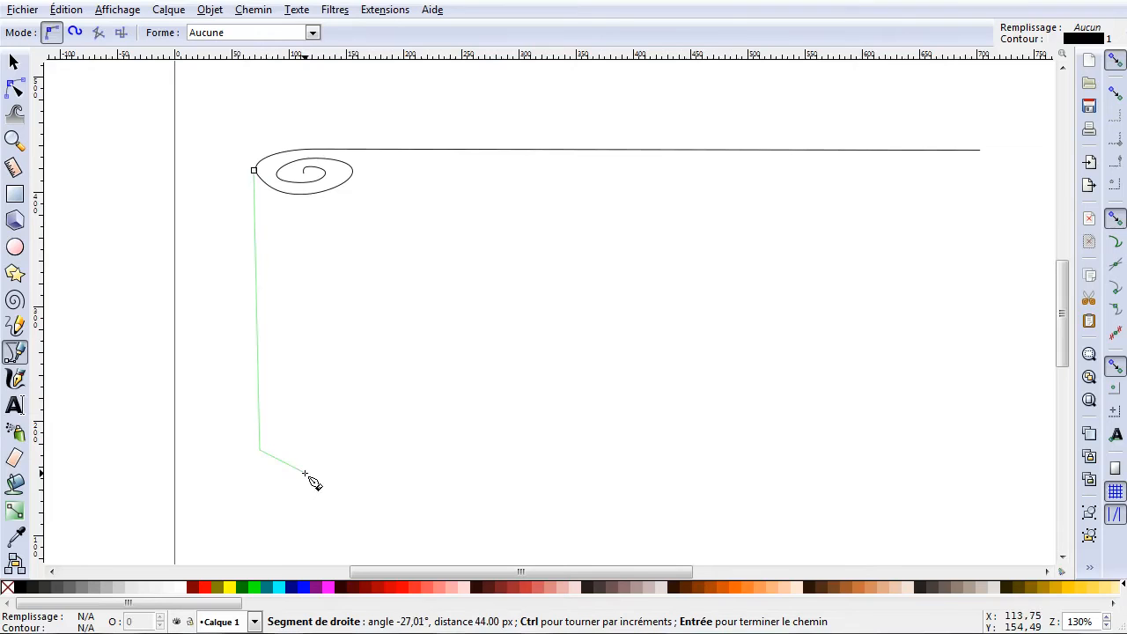
left_click(367, 452)
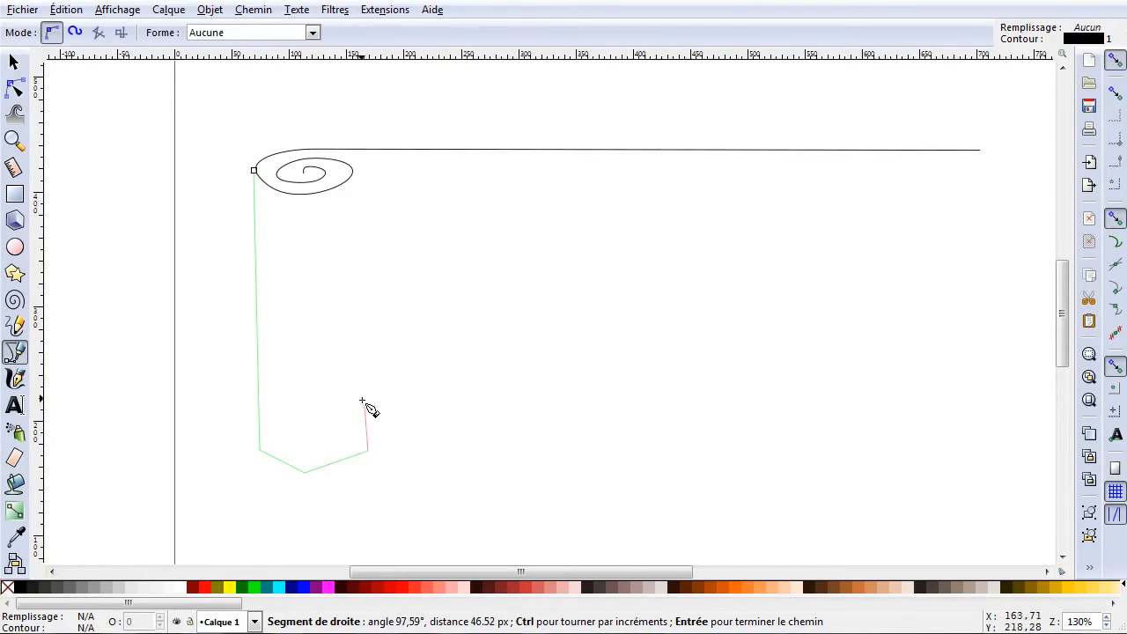
left_click(352, 170)
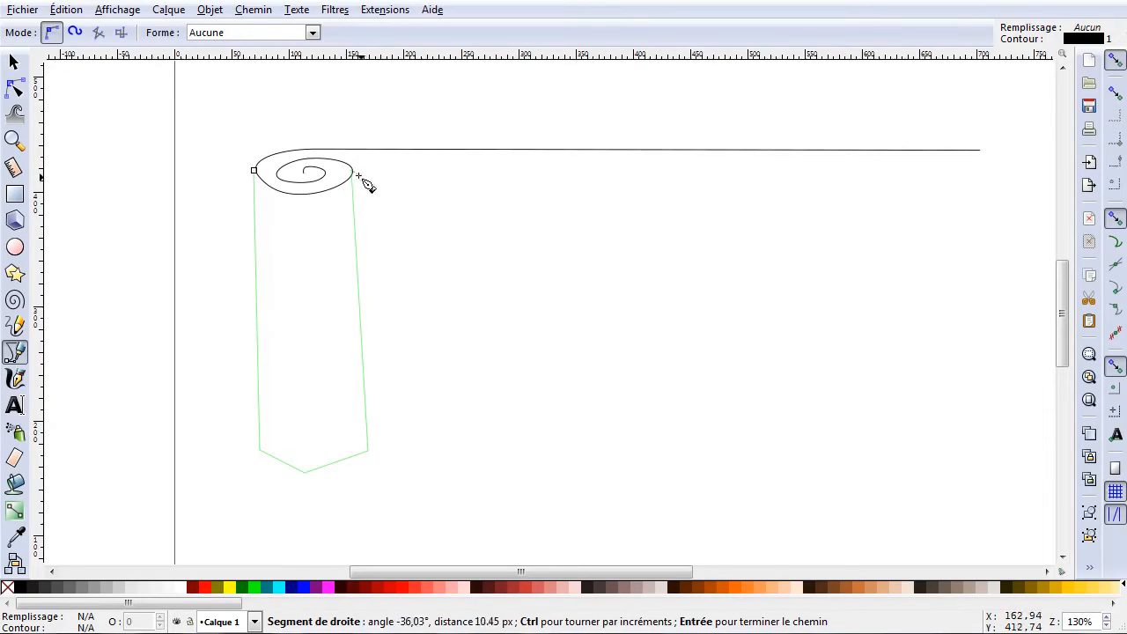
key("Return")
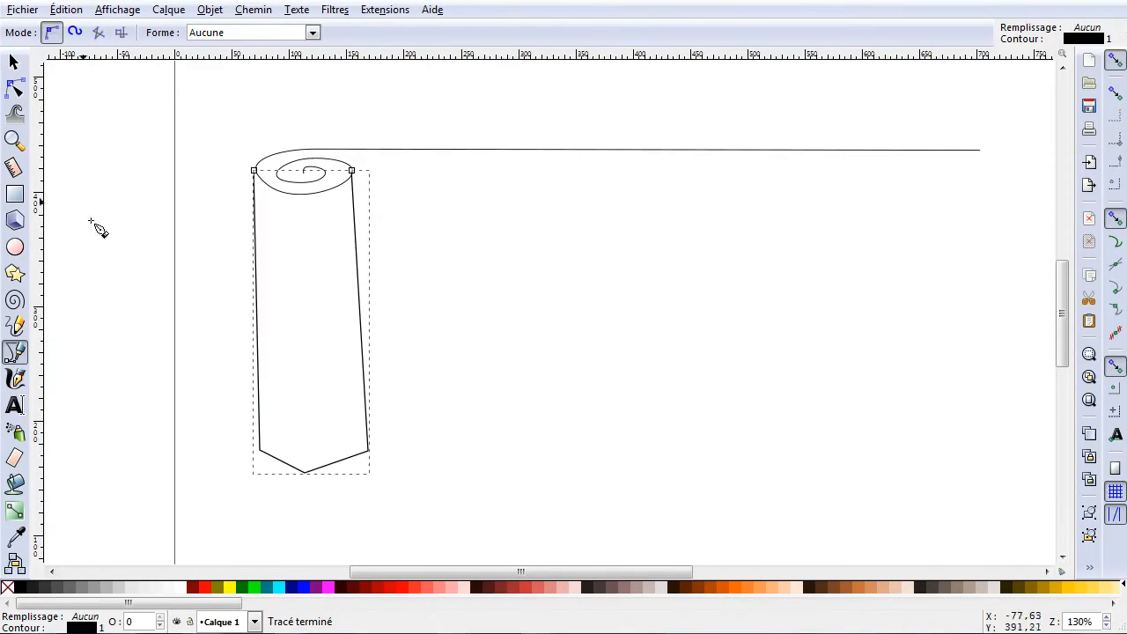
With the Node tool, move the hanging path's two upper end nodes onto the spiral's outer left and right edges.
left_click(14, 88)
left_click(499, 355)
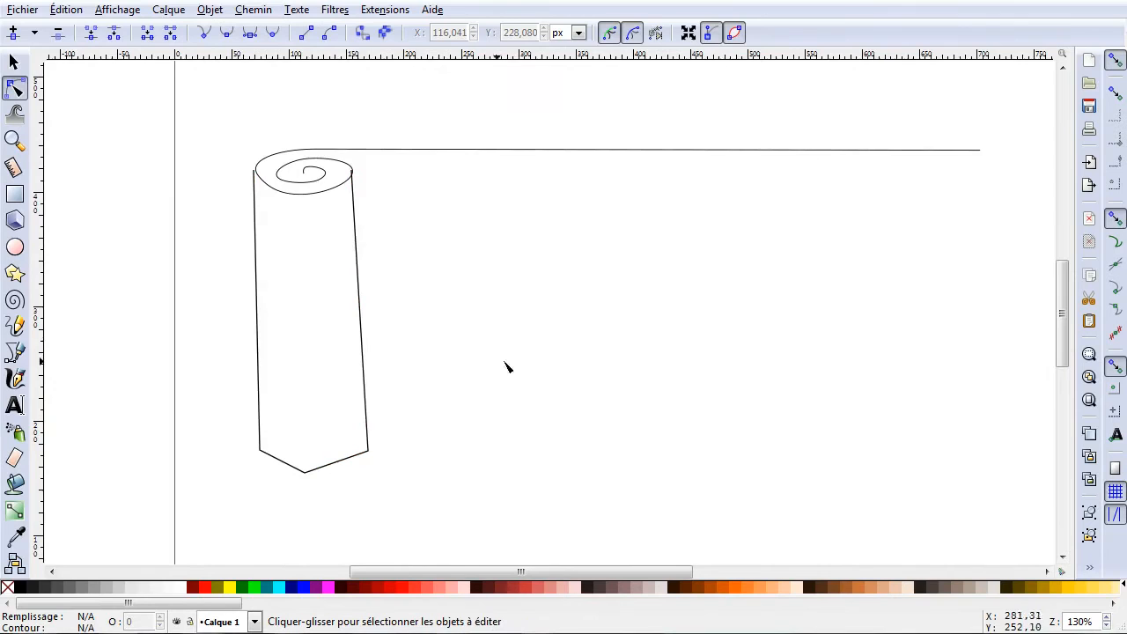
scroll(255, 171, "up", 5)
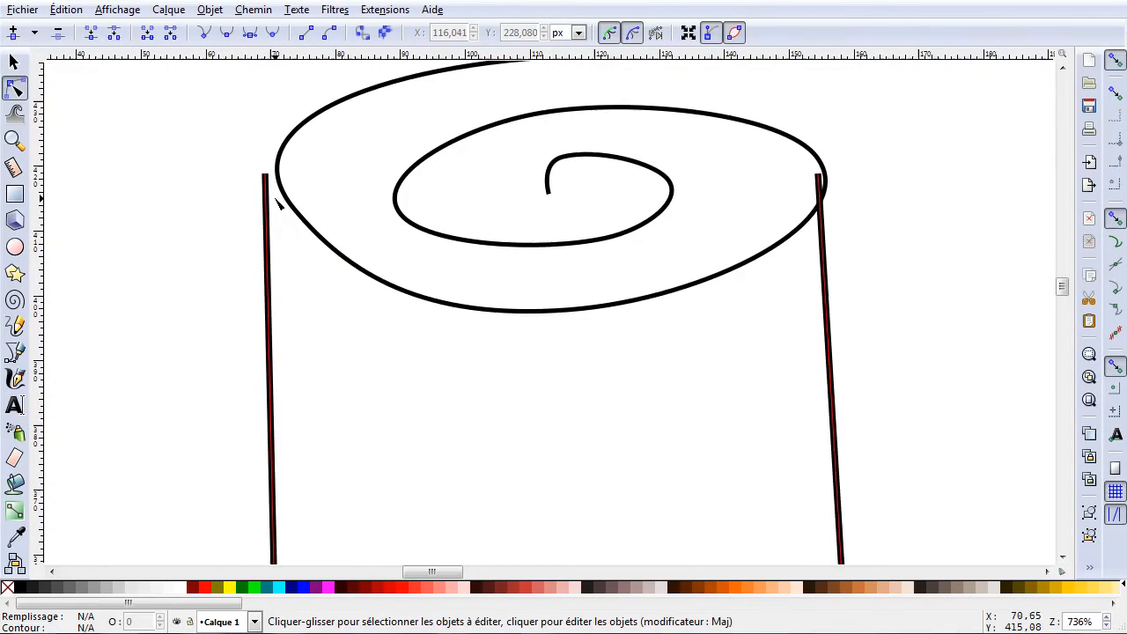
left_click(276, 198)
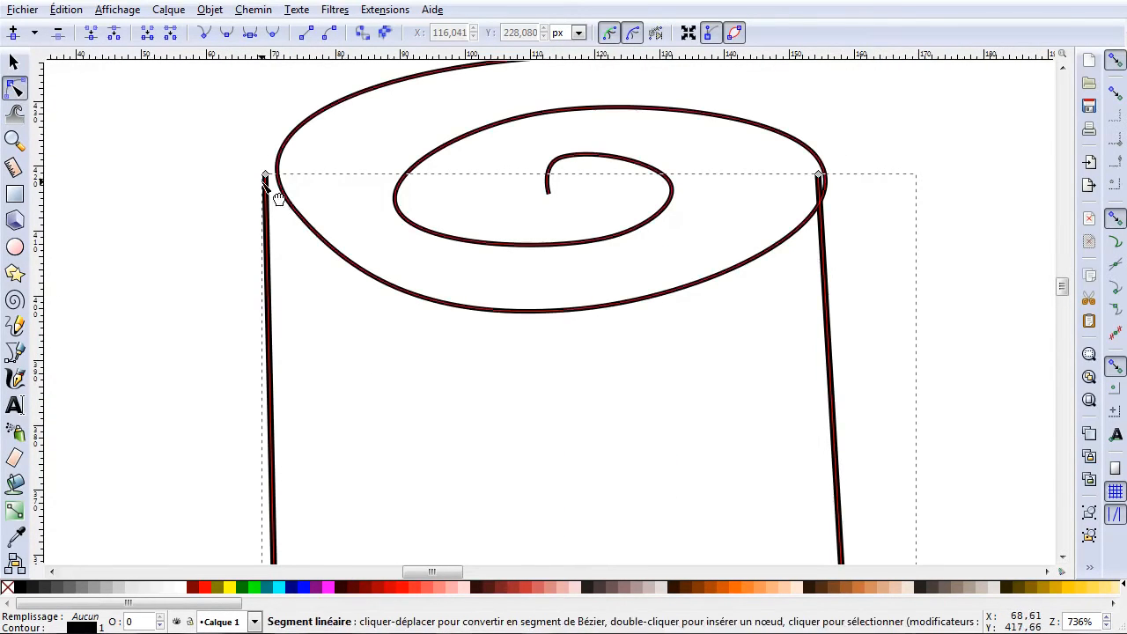
left_click_drag(265, 176, 278, 178)
left_click_drag(821, 180, 825, 179)
Move the hanging path's two lower corner nodes to align them under the spiral's edges, the left one at about X 70, Y 168 px.
scroll(560, 293, "down", 3)
scroll(560, 293, "down", 2)
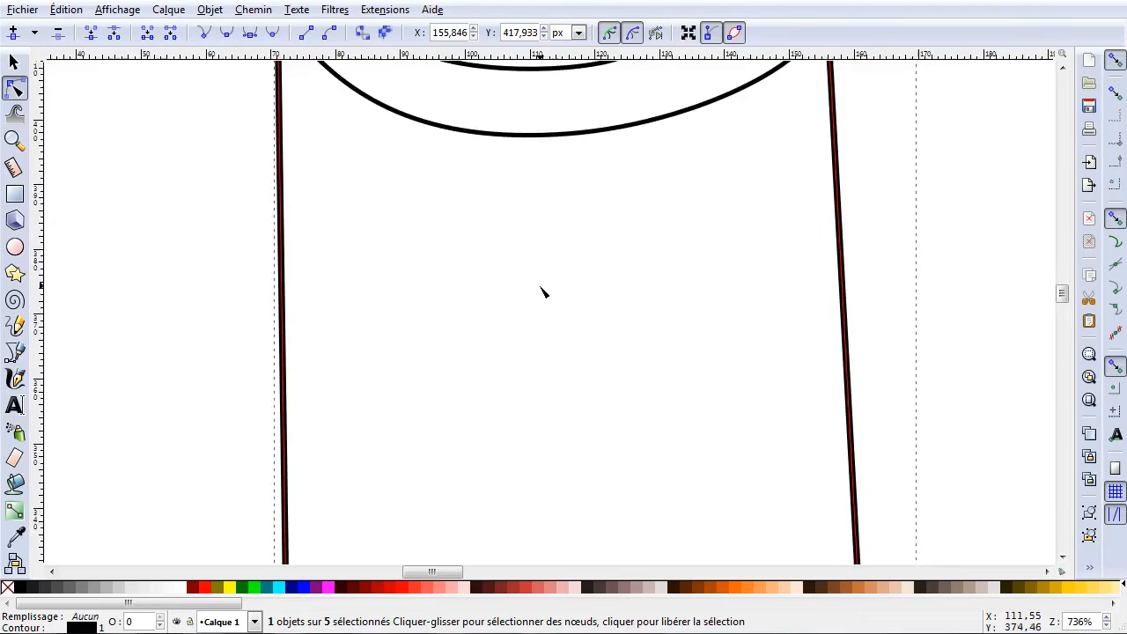
scroll(546, 291, "down", 4, "ctrl")
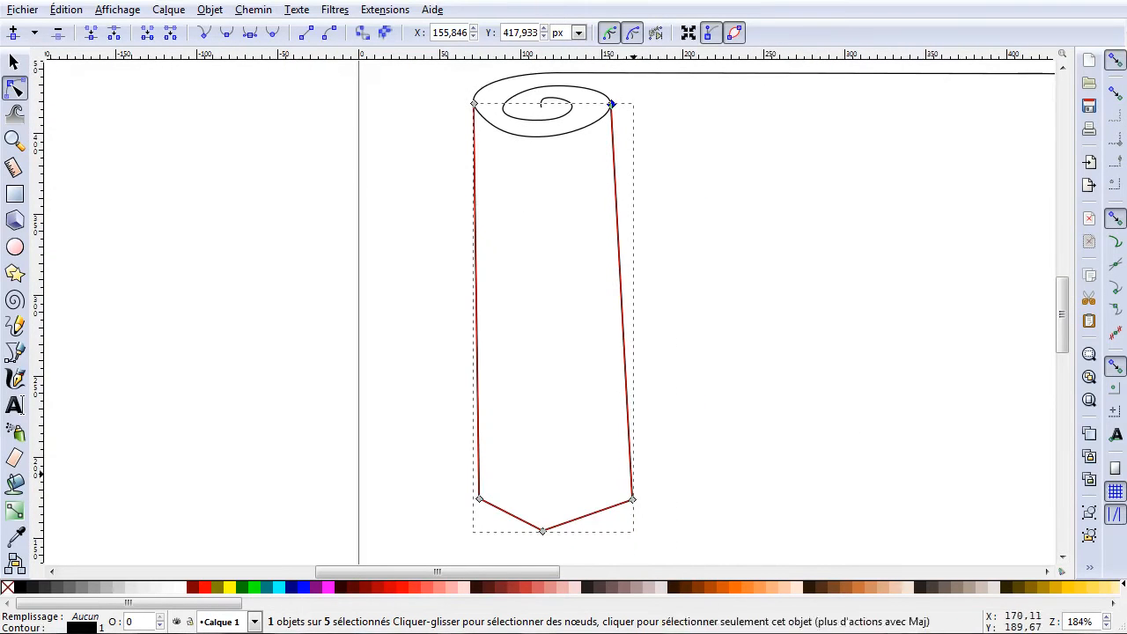
left_click_drag(633, 500, 610, 511)
left_click_drag(479, 502, 472, 512)
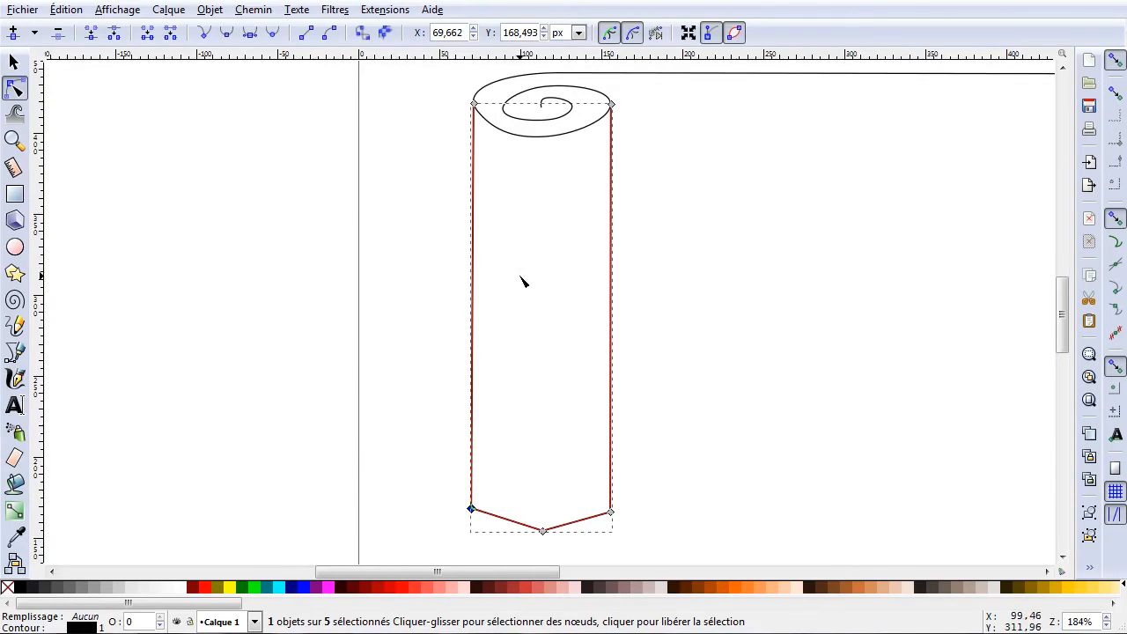
Bend both long sides of the hanging path slightly inward and make its bottom centre node symmetric.
left_click_drag(480, 302, 485, 308)
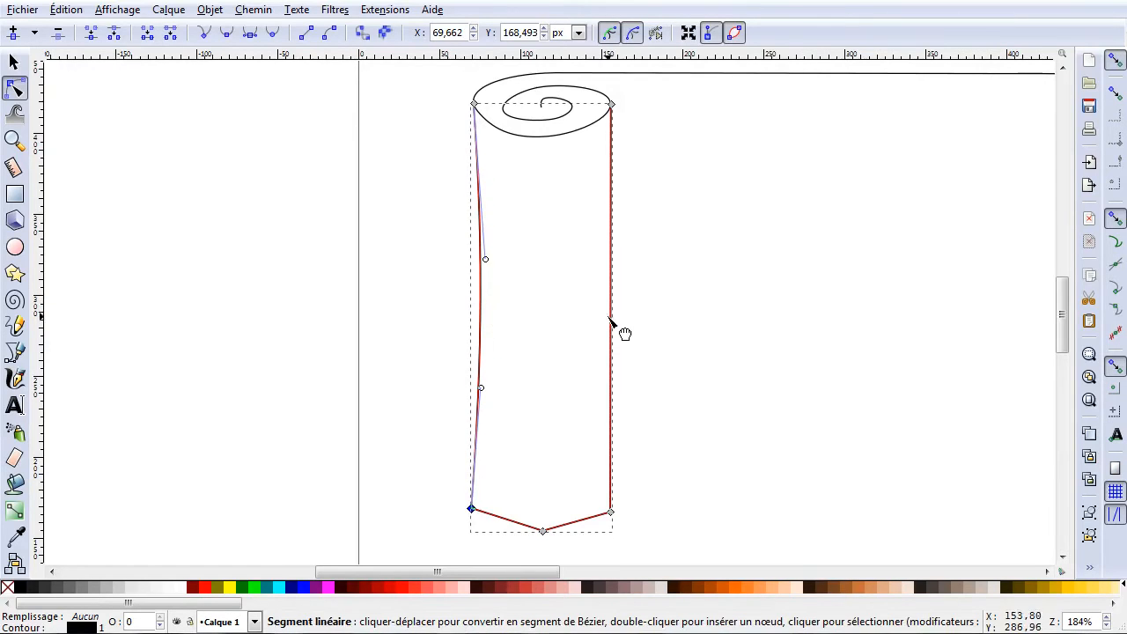
left_click_drag(614, 321, 604, 327)
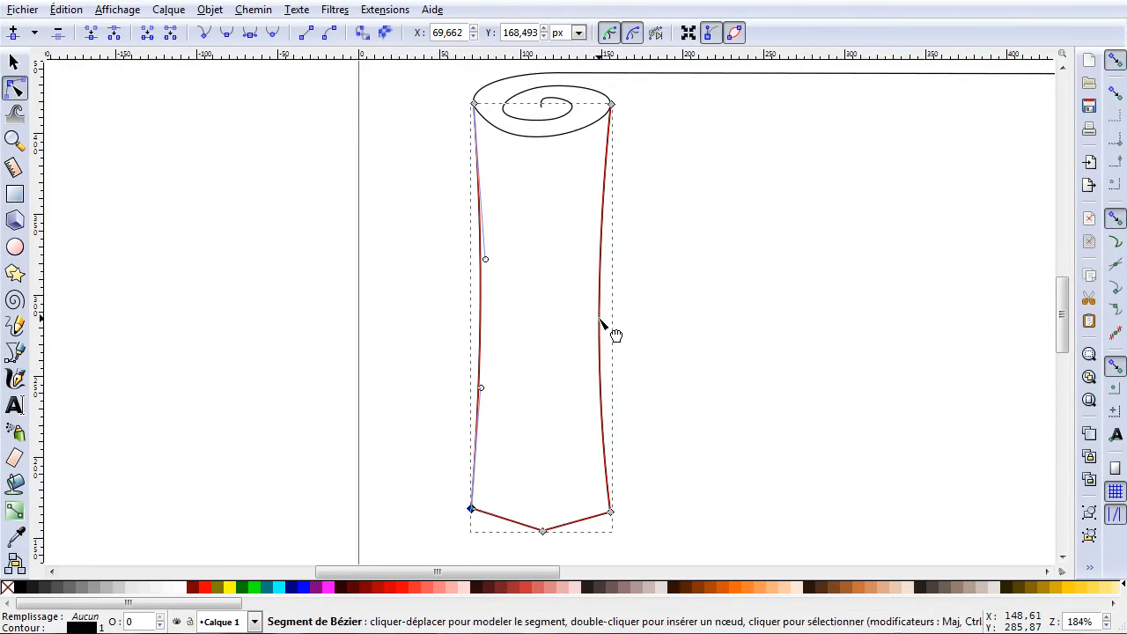
left_click(542, 530)
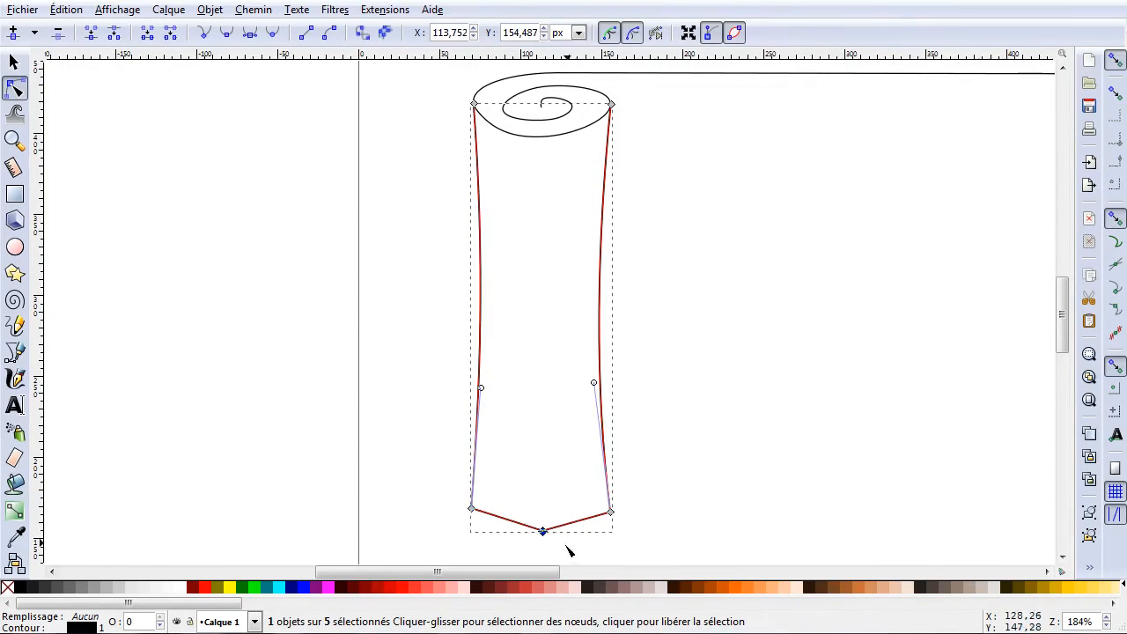
left_click(250, 33)
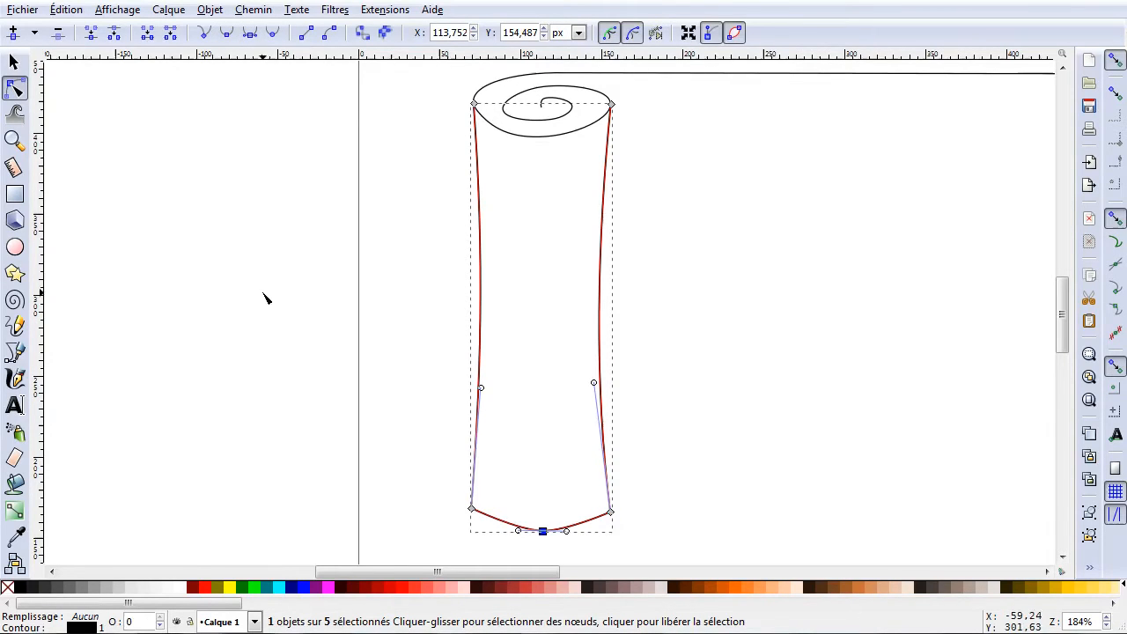
key("Escape")
Bulge both bottom segments outward, make the centre node symmetric again with level handles for an even rounded base, and deselect the path.
scroll(390, 461, "down", 3)
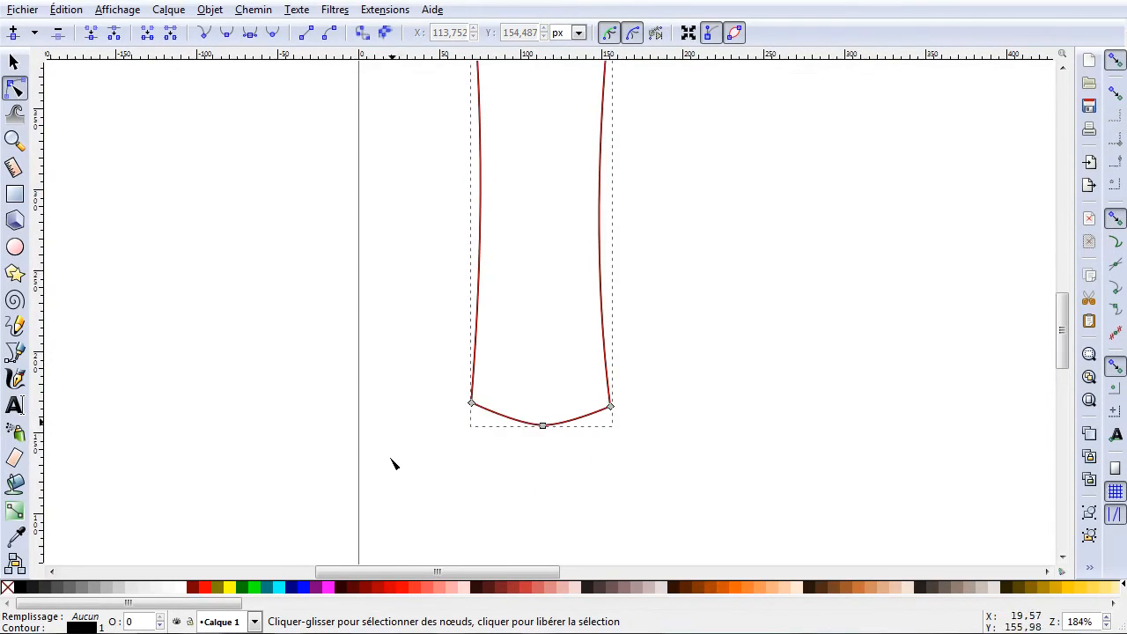
scroll(521, 433, "up", 3)
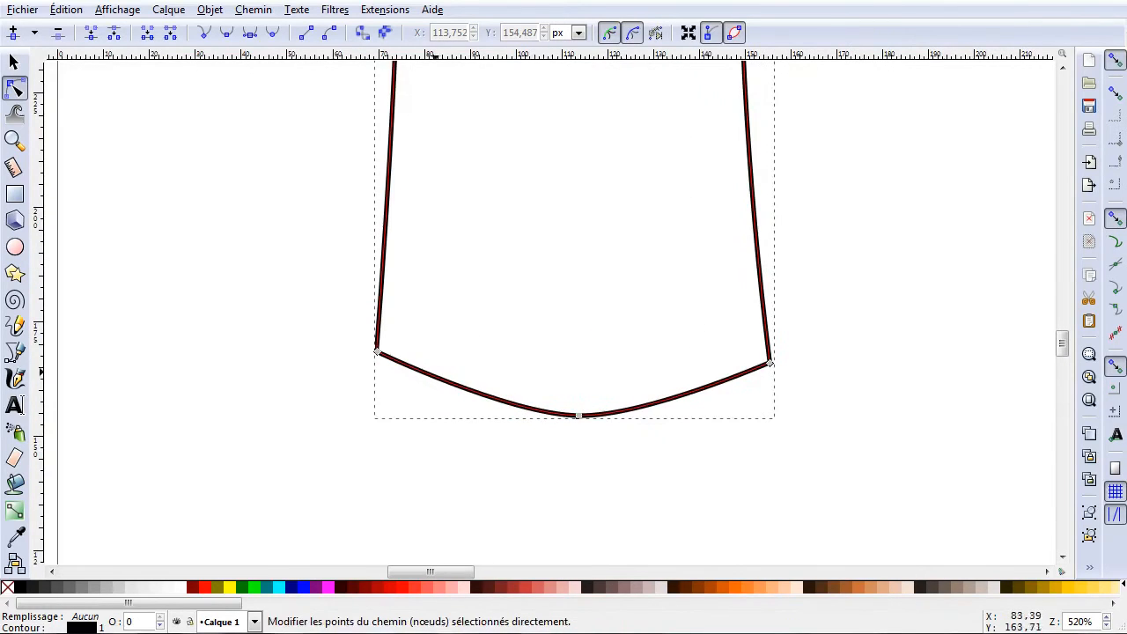
left_click(430, 376)
left_click_drag(431, 380, 448, 410)
left_click_drag(713, 384, 694, 408)
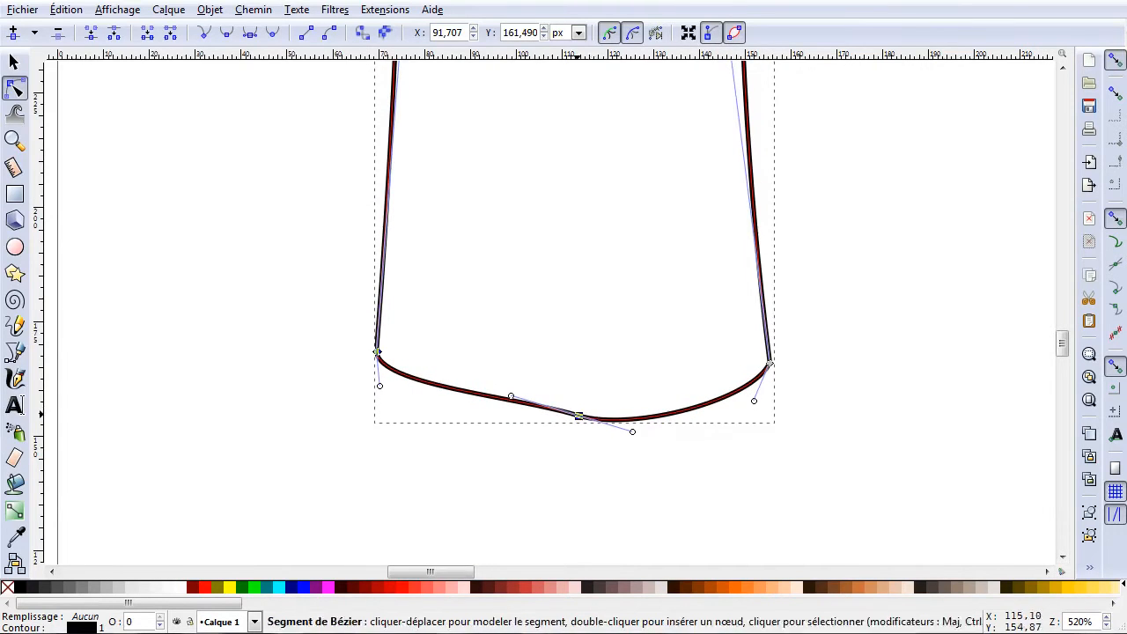
left_click_drag(544, 373, 634, 475)
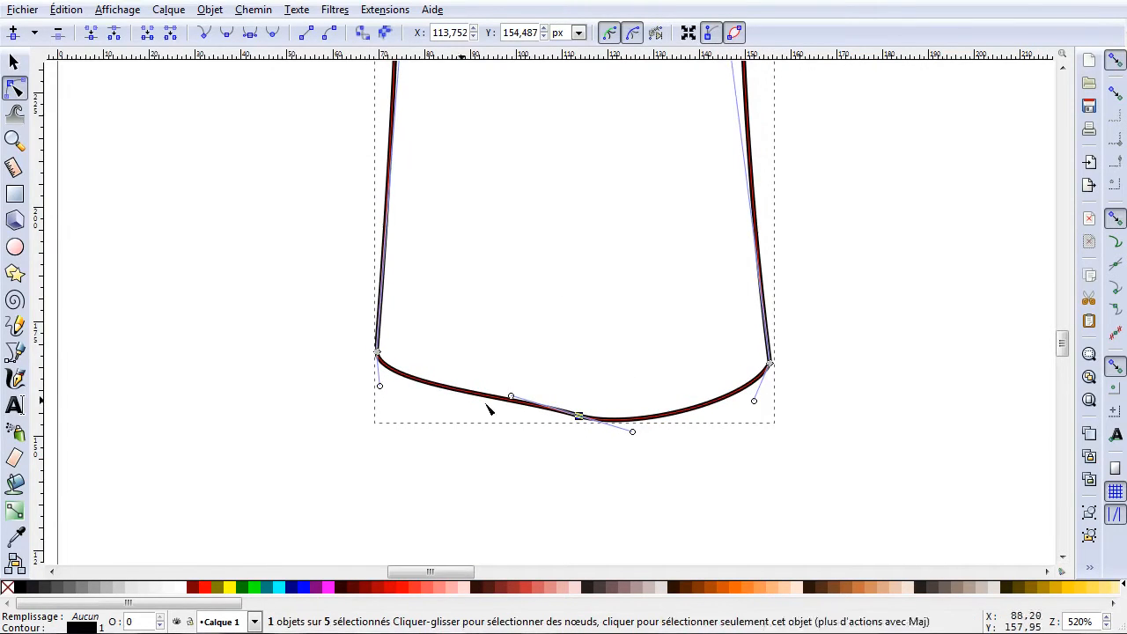
left_click(250, 35)
left_click_drag(519, 400, 512, 421)
left_click(429, 426)
left_click(695, 490)
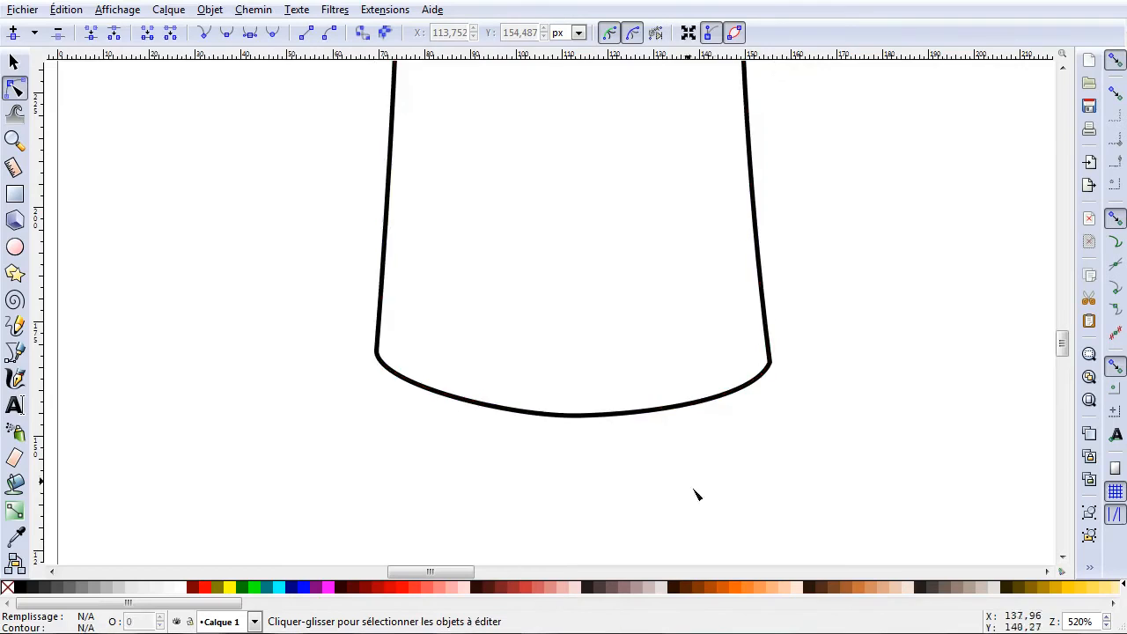
Draw a nearly horizontal Bezier line about 558 px long from just above the roll's lower right corner towards the page's right side and deselect it.
scroll(646, 453, "down", 4)
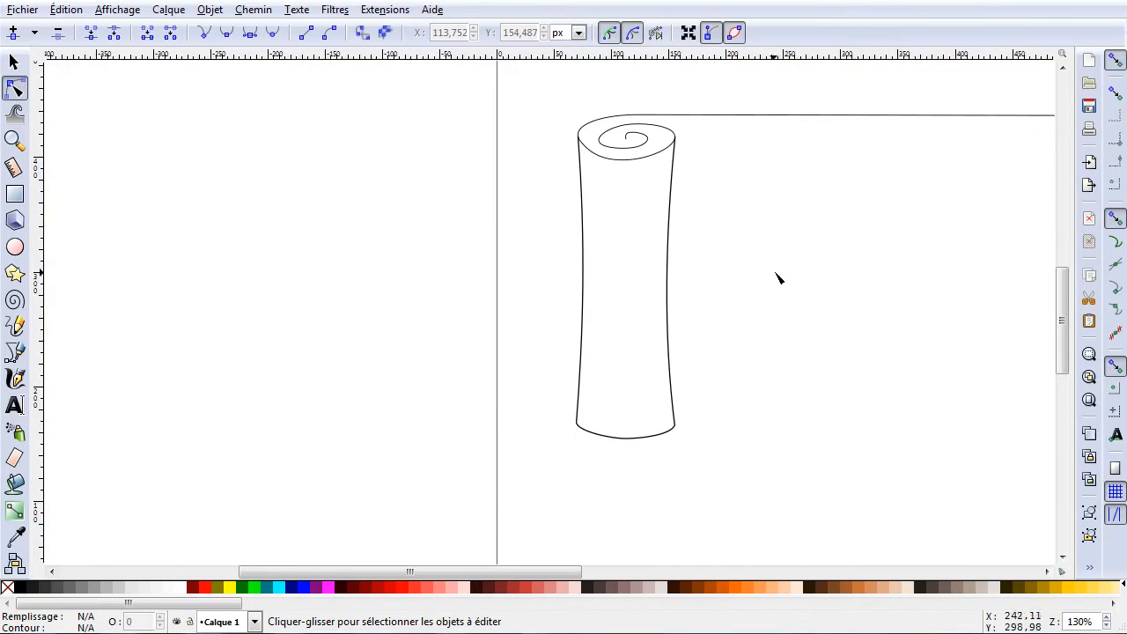
scroll(736, 291, "right", 8)
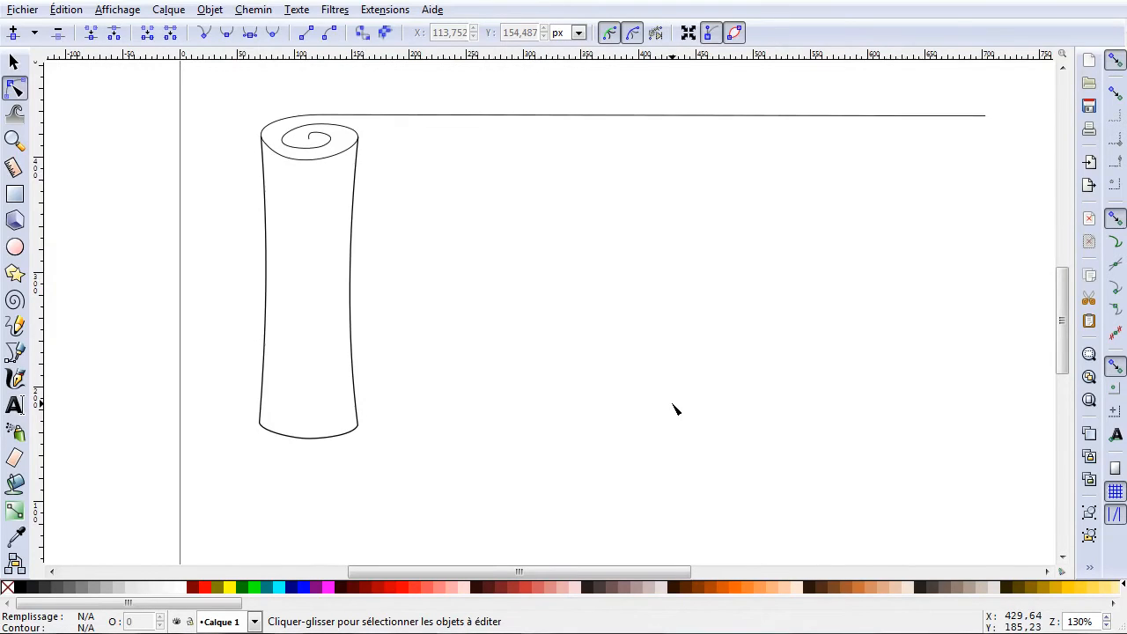
scroll(674, 409, "down", 1)
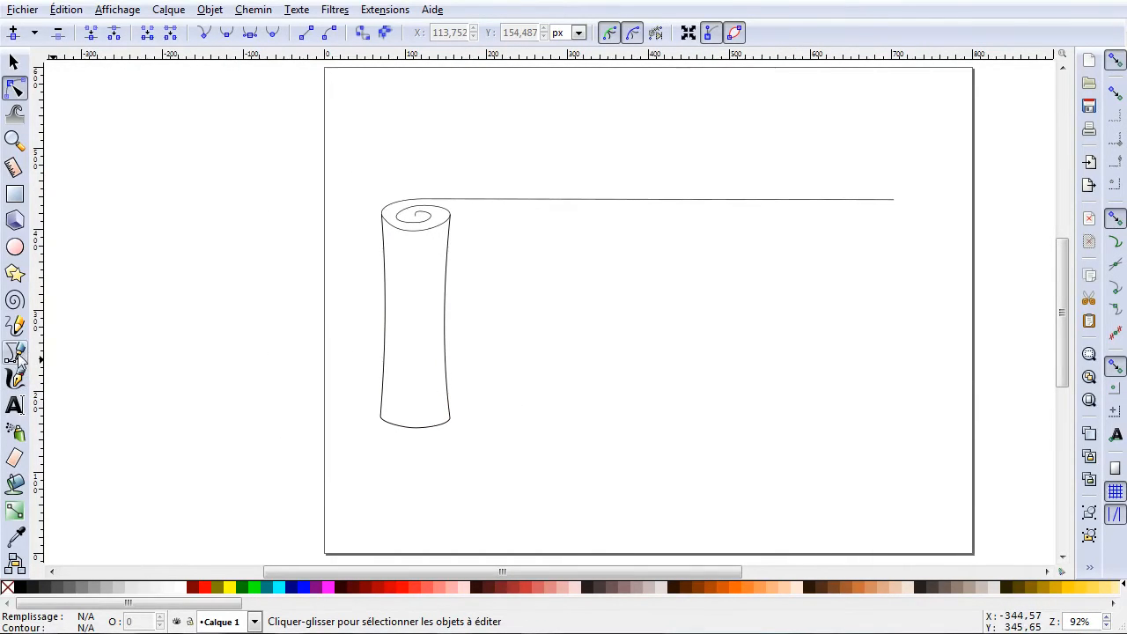
left_click(14, 352)
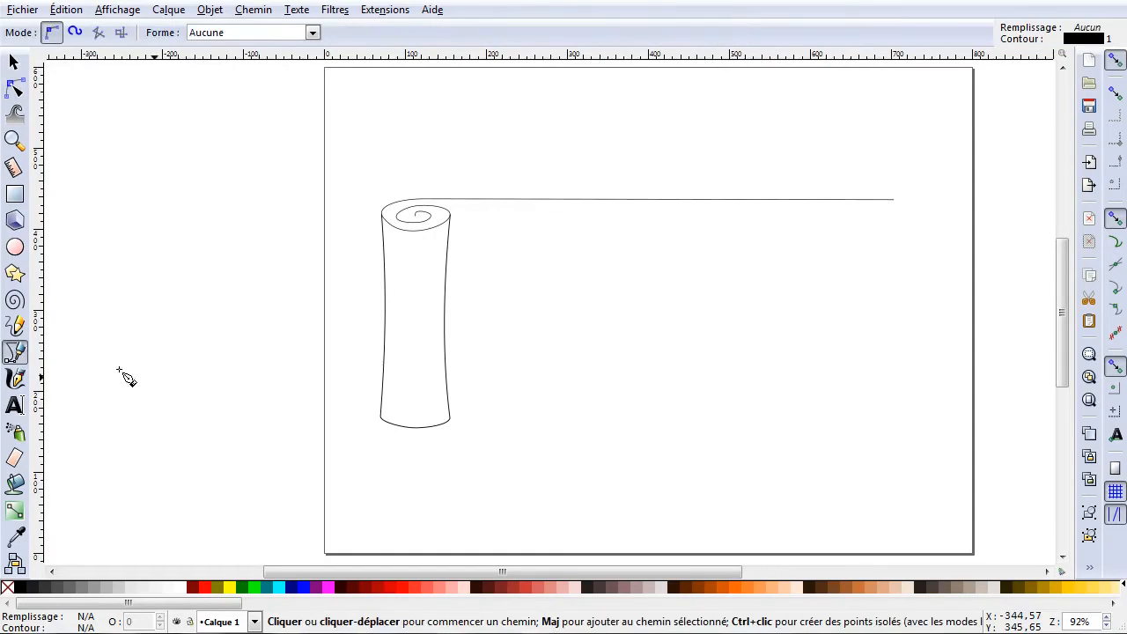
left_click(449, 407)
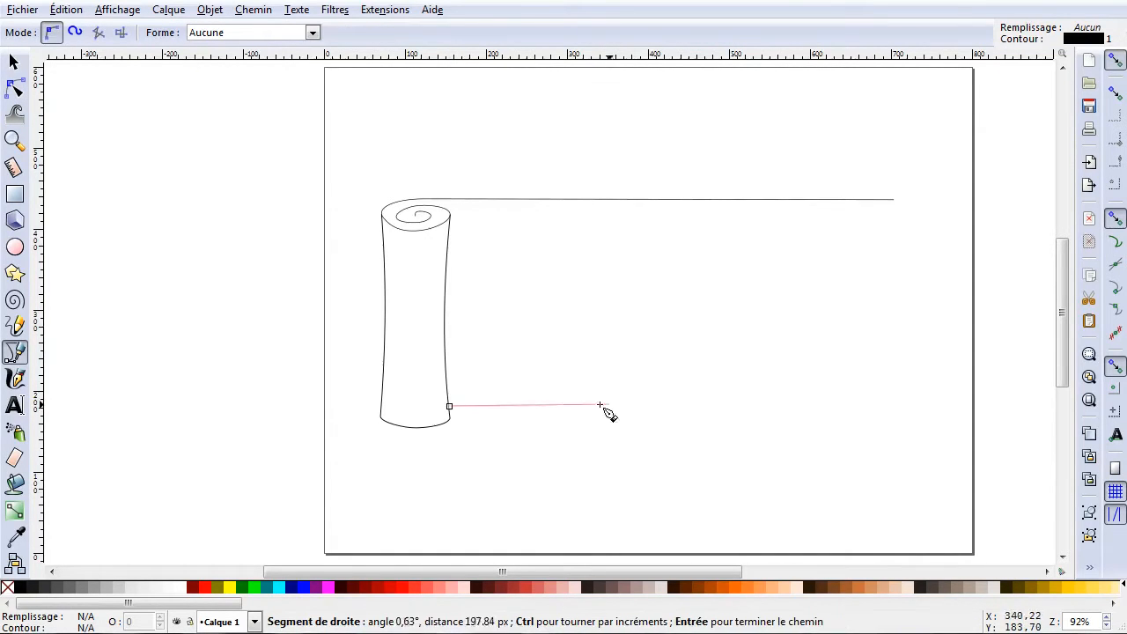
left_click(900, 410)
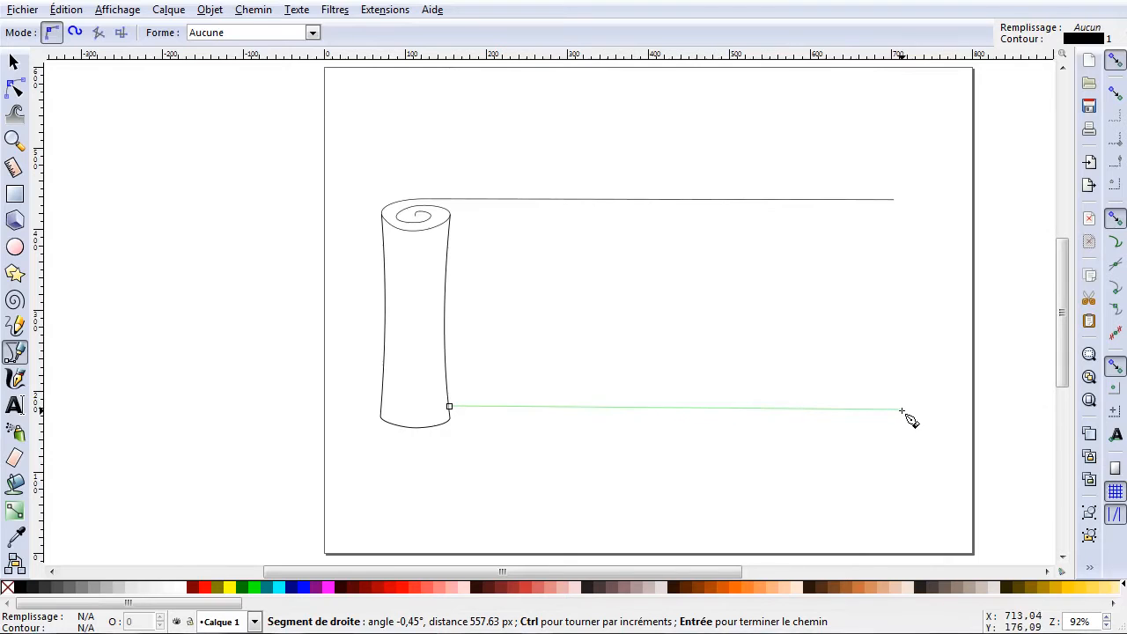
key("Return")
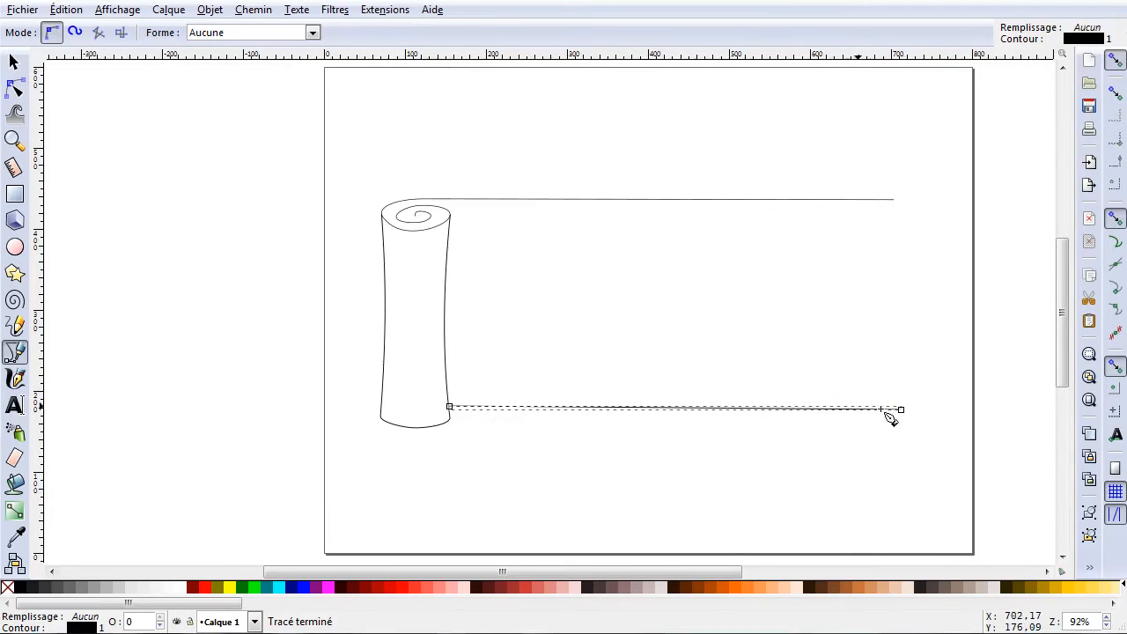
left_click(16, 65)
left_click(595, 322)
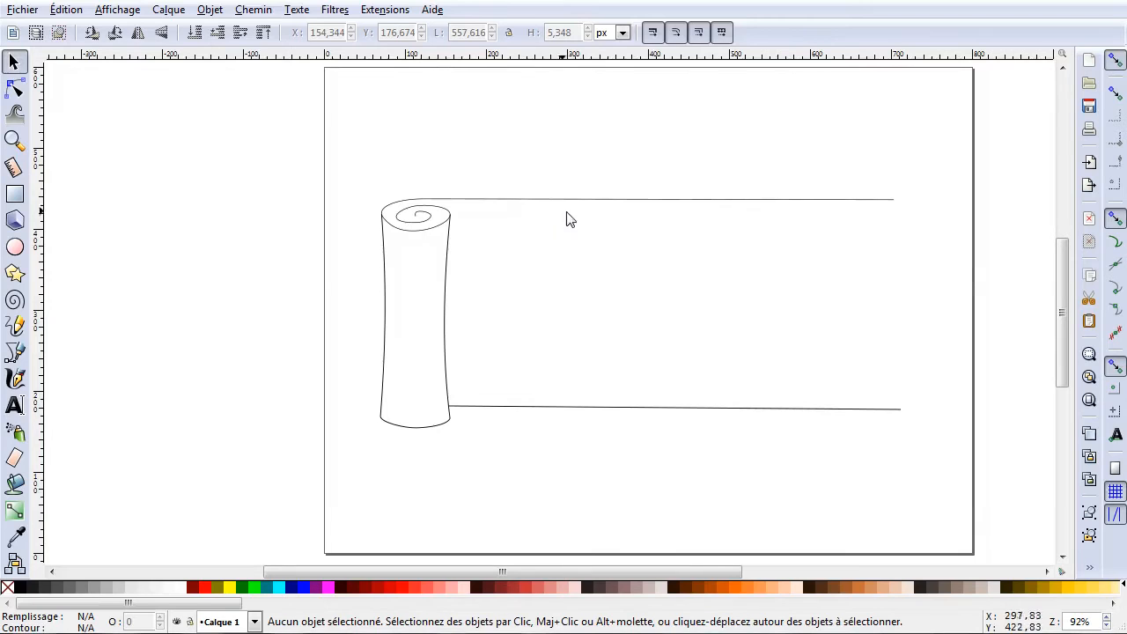
Add three close nodes on the upper line from about X 206 px and pull the middle one down to about X 218, Y 419 px as a notch.
scroll(528, 199, "up", 2, "ctrl")
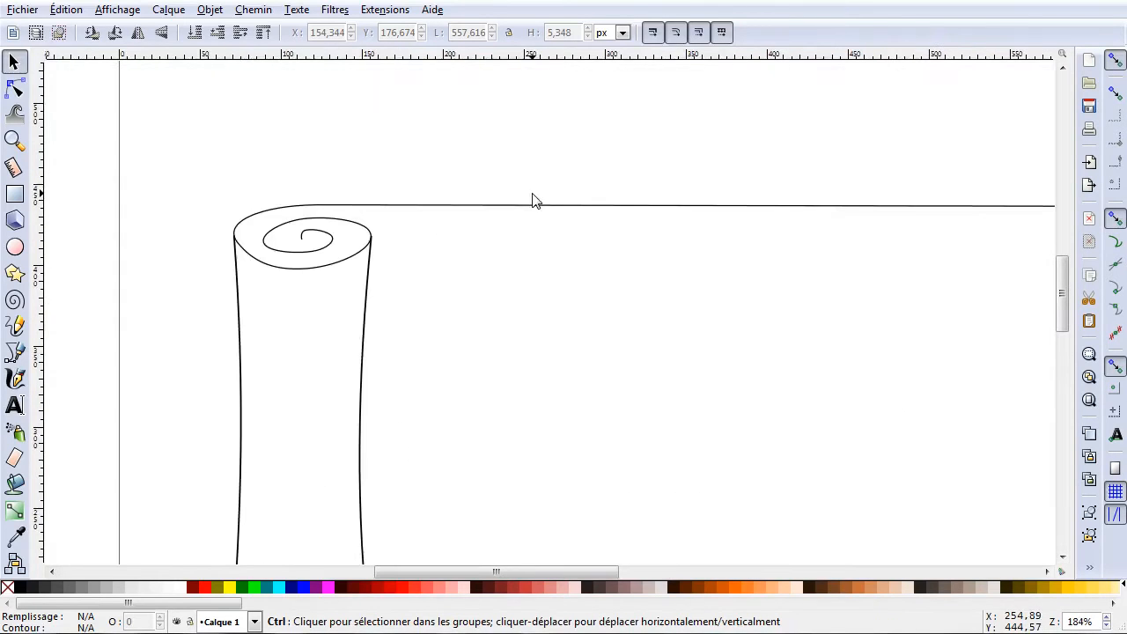
left_click(442, 208)
left_click(14, 88)
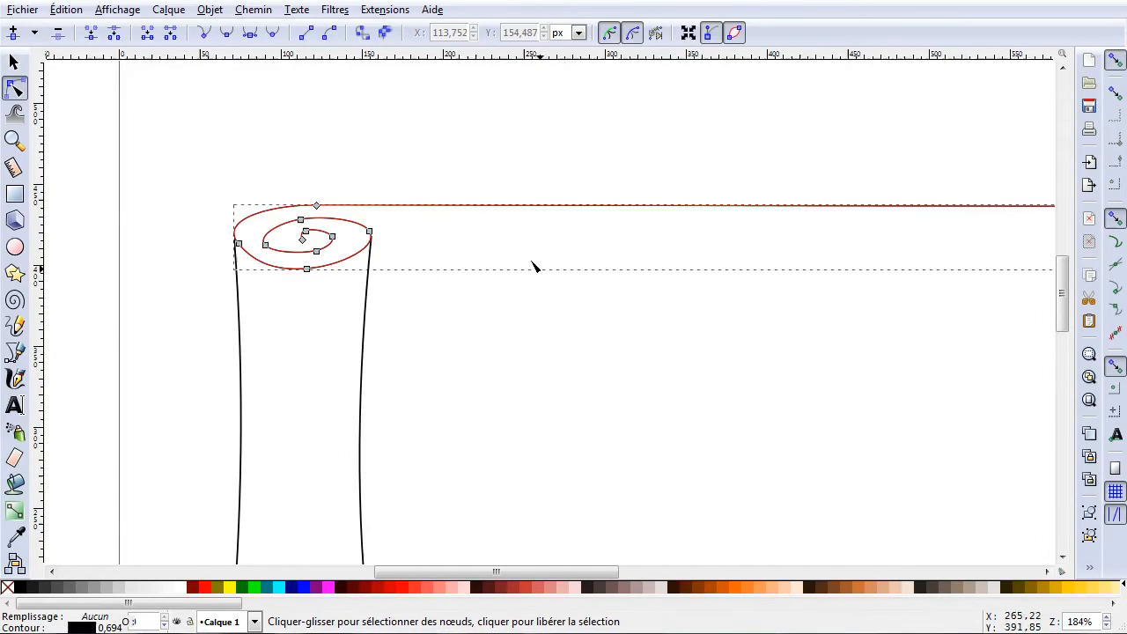
scroll(522, 218, "up", 1)
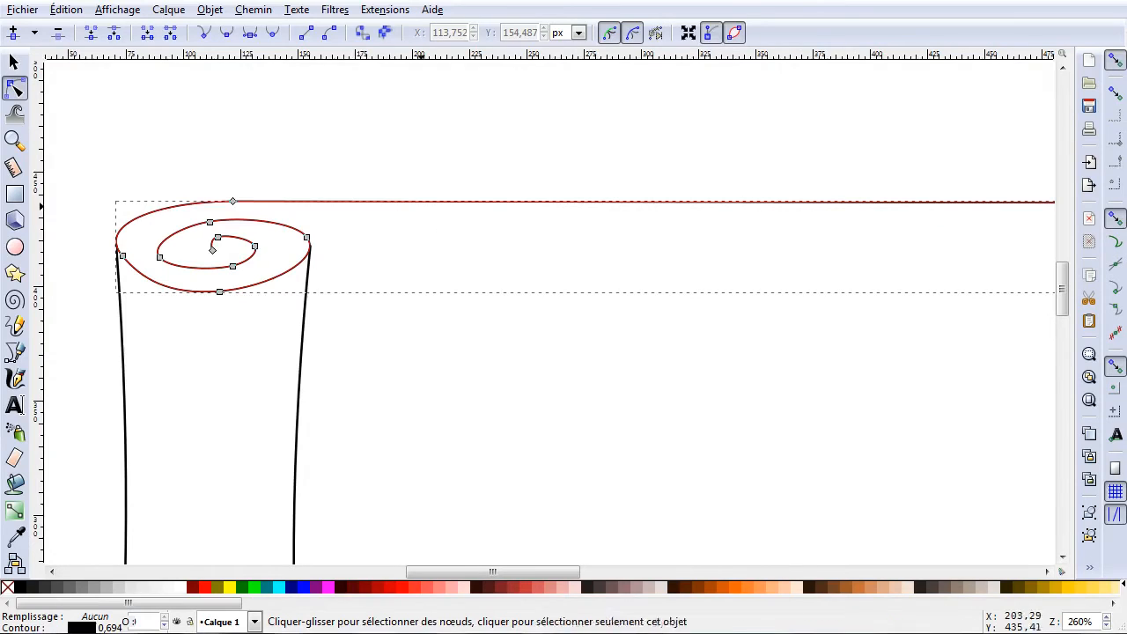
double_click(427, 203)
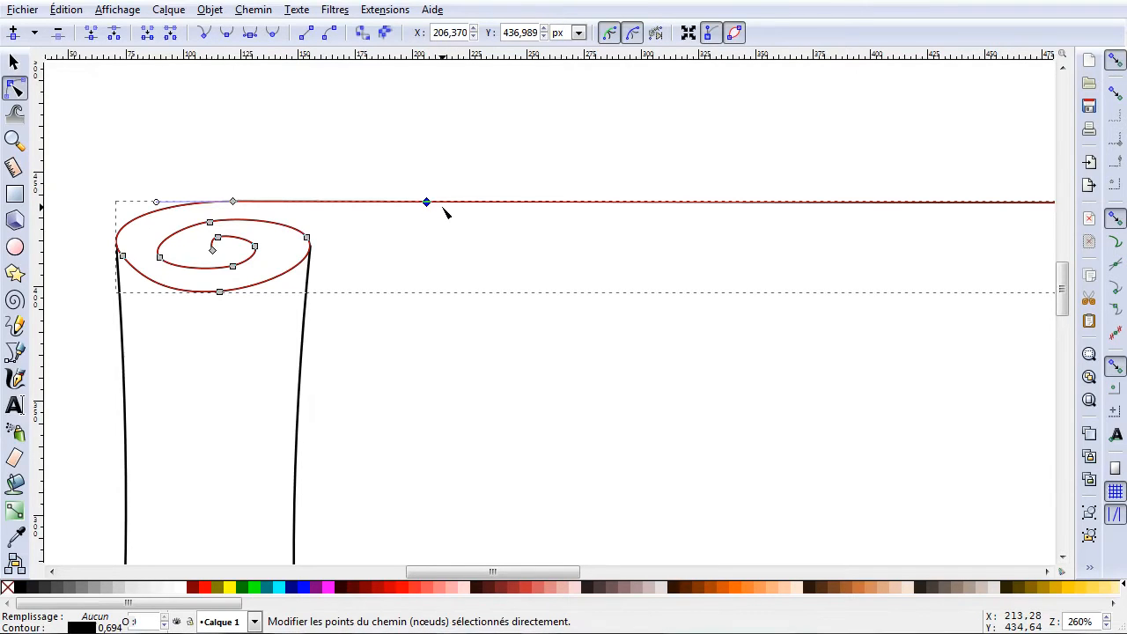
double_click(443, 203)
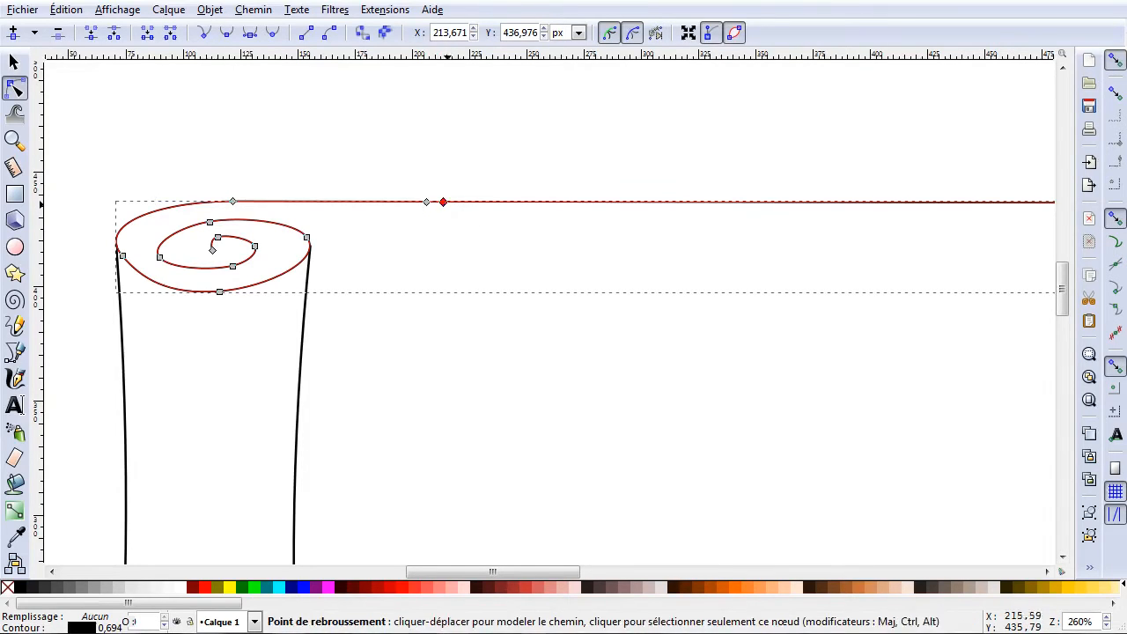
double_click(467, 202)
left_click_drag(443, 202, 458, 229)
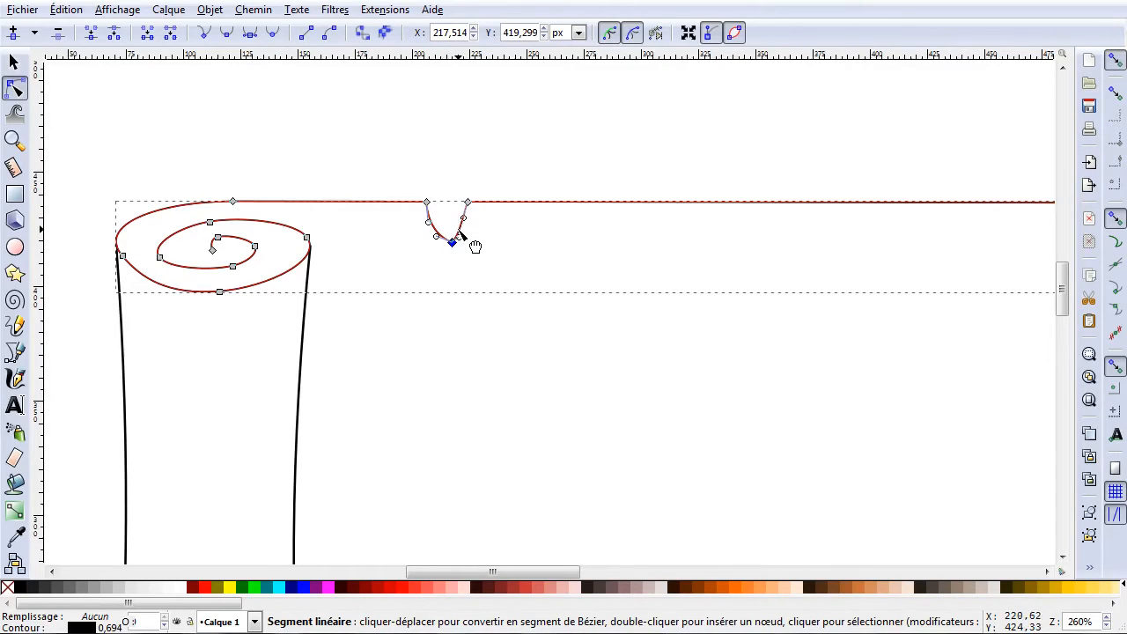
Add three close nodes on the upper line from about X 281 px and pull the middle one down to about X 284, Y 429 px.
left_click(564, 148)
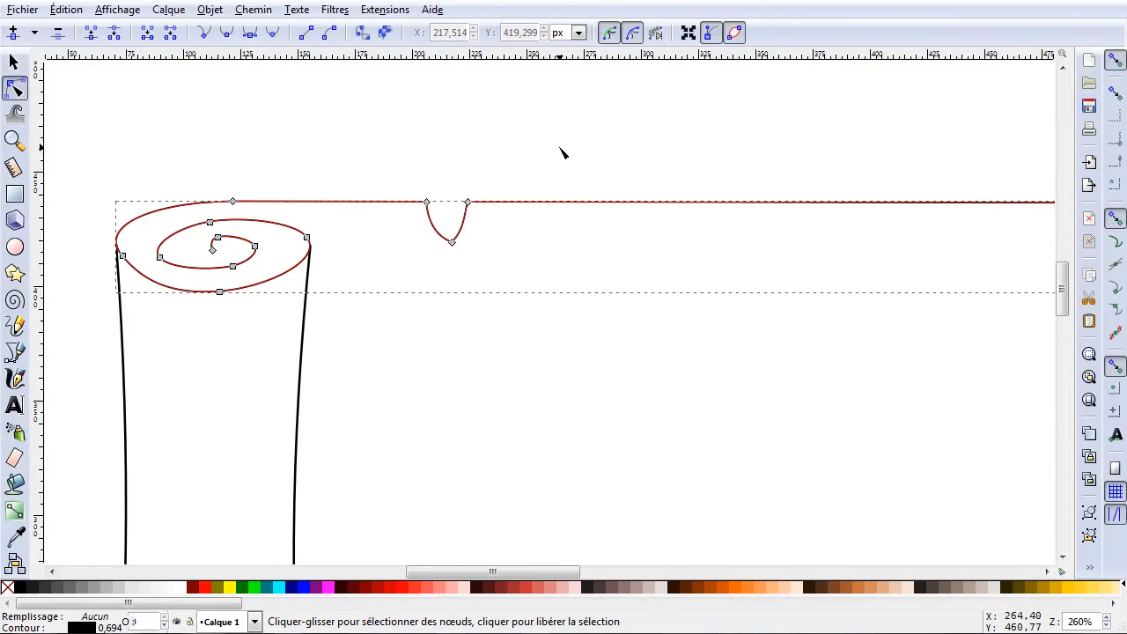
left_click(563, 150)
scroll(546, 251, "down", 3)
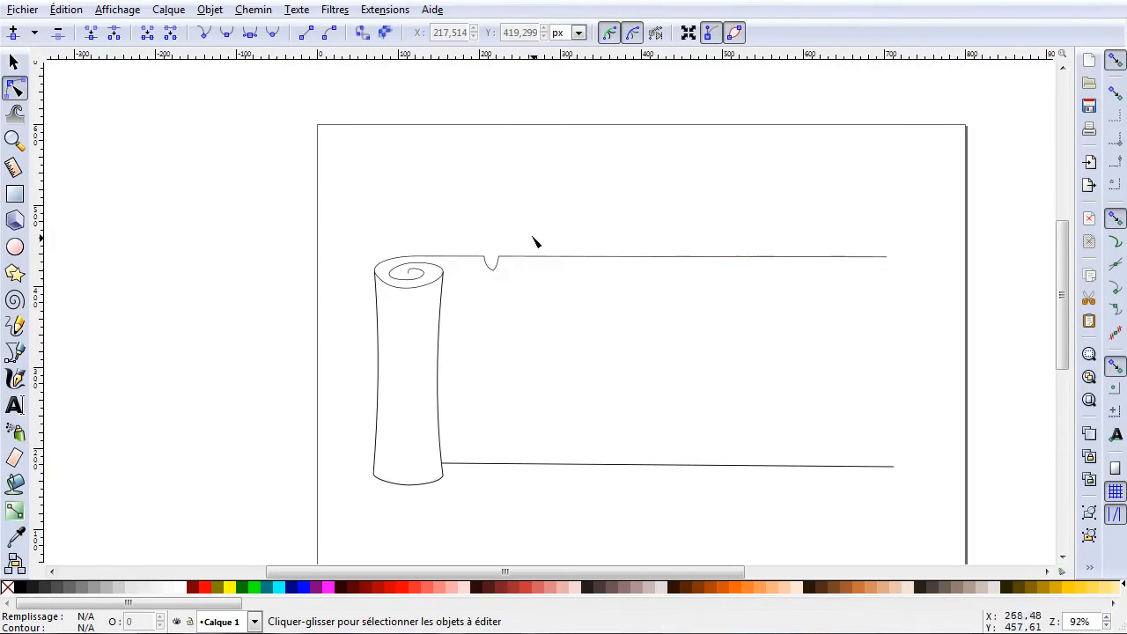
scroll(587, 271, "up", 3)
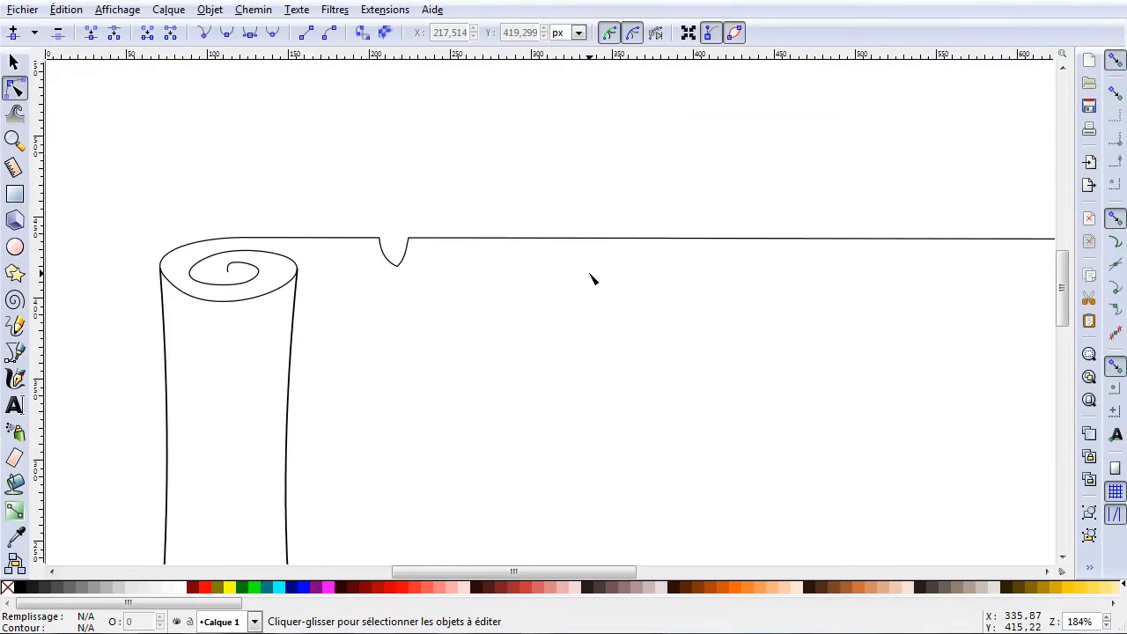
left_click(462, 229)
double_click(464, 227)
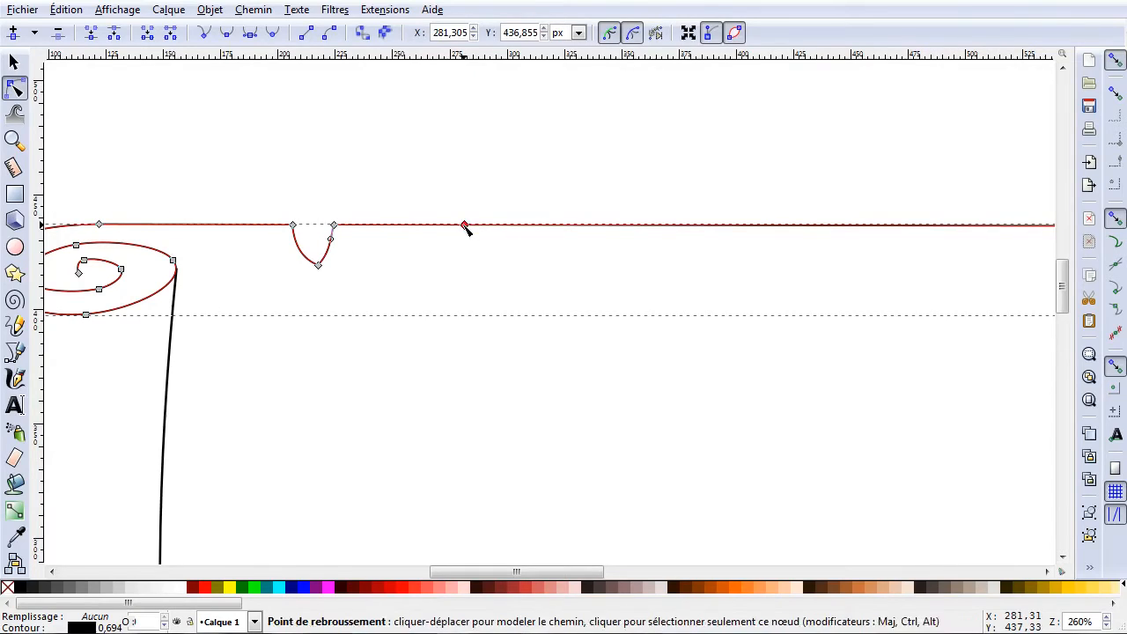
double_click(481, 226)
left_click_drag(481, 226, 471, 246)
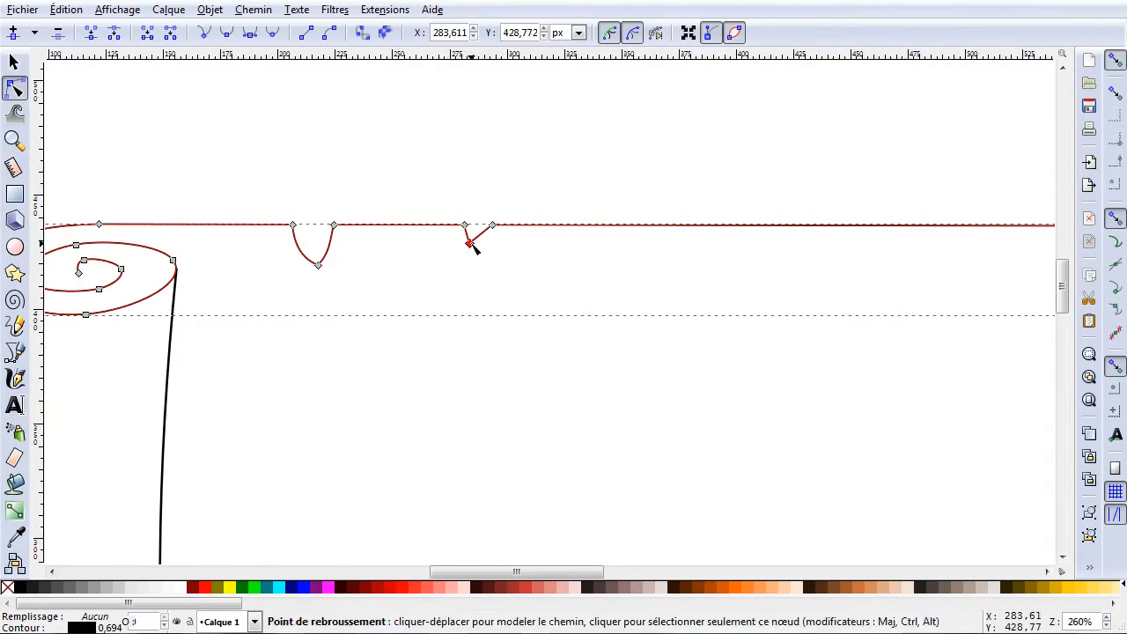
Add three nodes on the upper line from about X 402 px, pull the middle one to about X 420, Y 425 px, and curve the notch's sides.
double_click(741, 226)
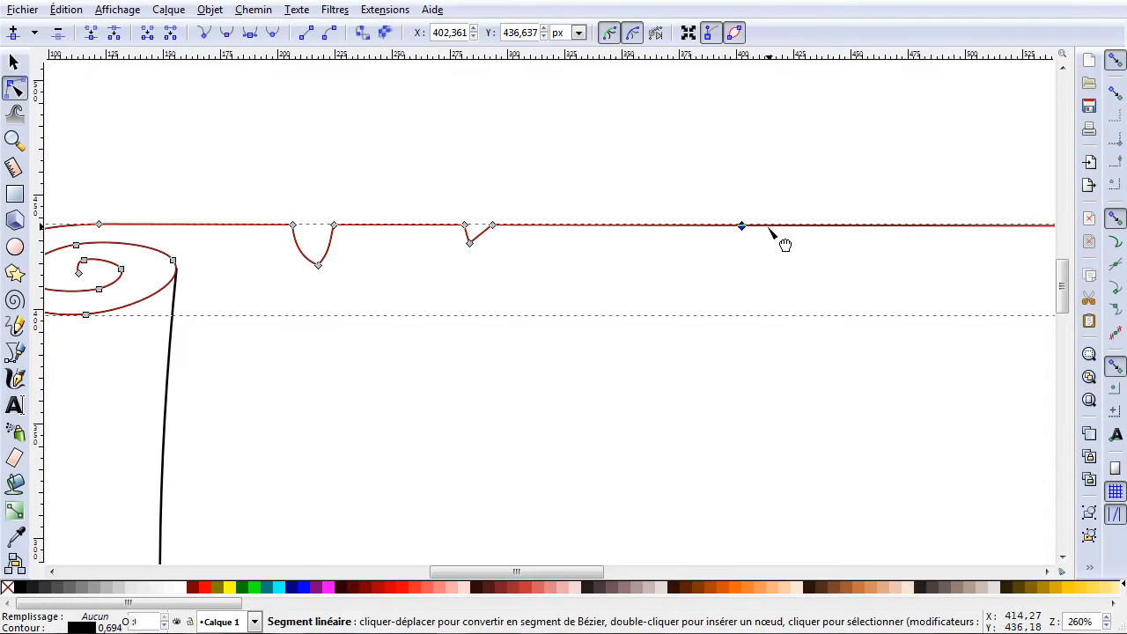
double_click(769, 227)
double_click(799, 226)
left_click_drag(768, 227, 810, 226)
left_click(825, 261)
Add a shallow fourth notch on the upper line from about X 510 px with its low point at about X 521, Y 433 px.
scroll(794, 309, "down", 3, "ctrl")
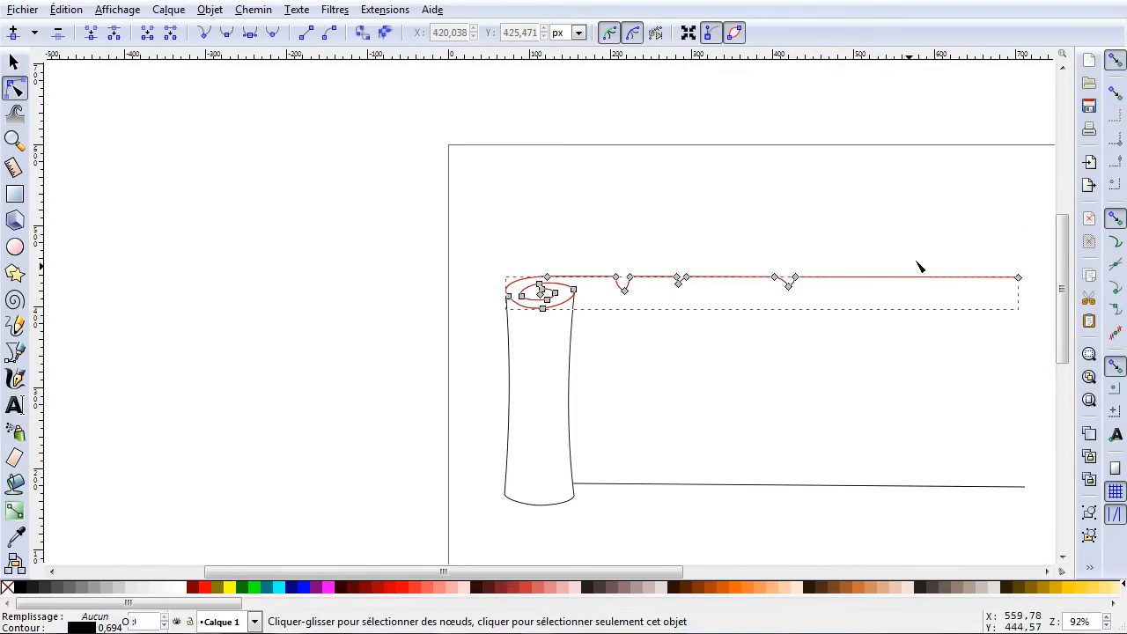
scroll(933, 308, "left", 1)
scroll(910, 344, "right", 6)
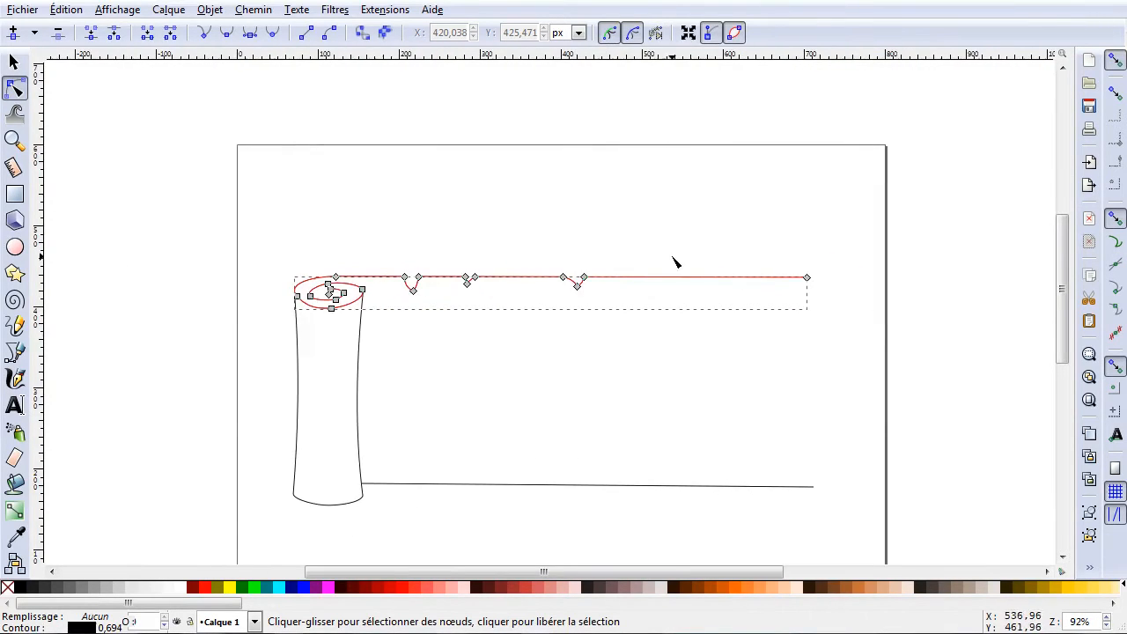
scroll(671, 260, "up", 3, "ctrl")
double_click(620, 313)
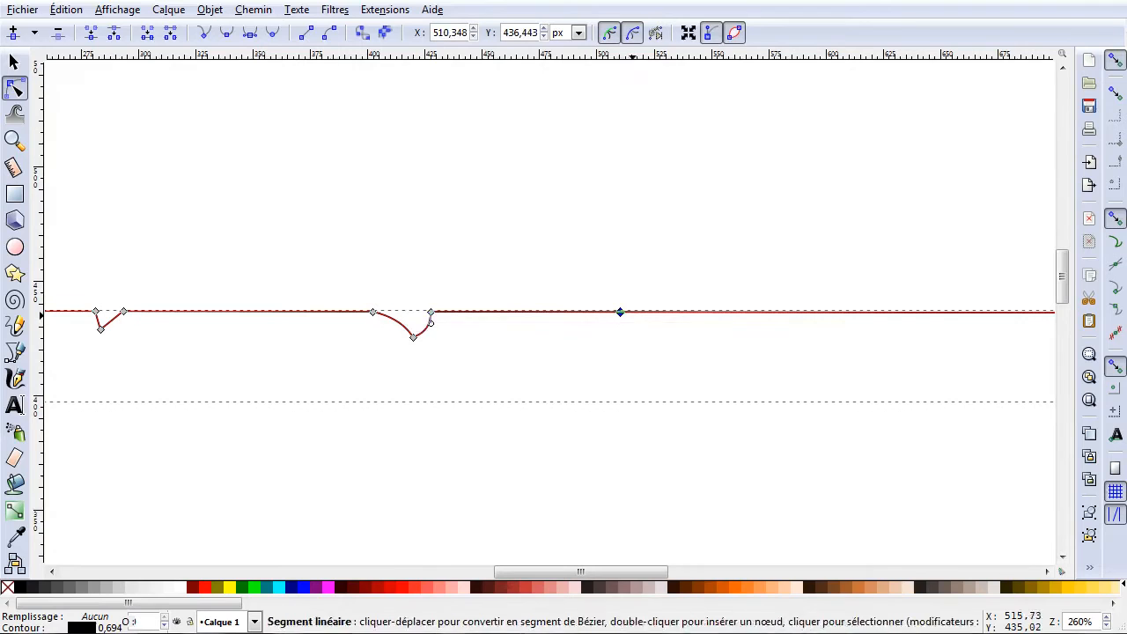
double_click(648, 313)
mouse_move(647, 314)
left_mouse_down()
mouse_move(642, 345)
mouse_move(645, 322)
left_mouse_up()
left_click(729, 245)
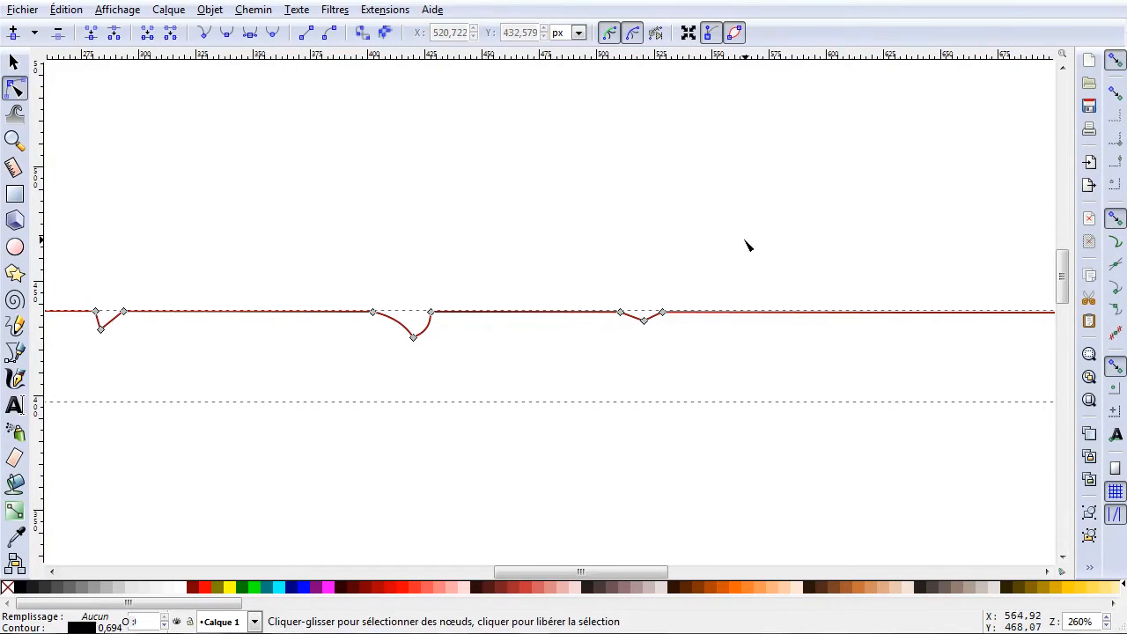
Add three close nodes on the lower line around X 258 px and pull the middle one up to about X 265, Y 190 px as a tear.
scroll(752, 244, "down", 3)
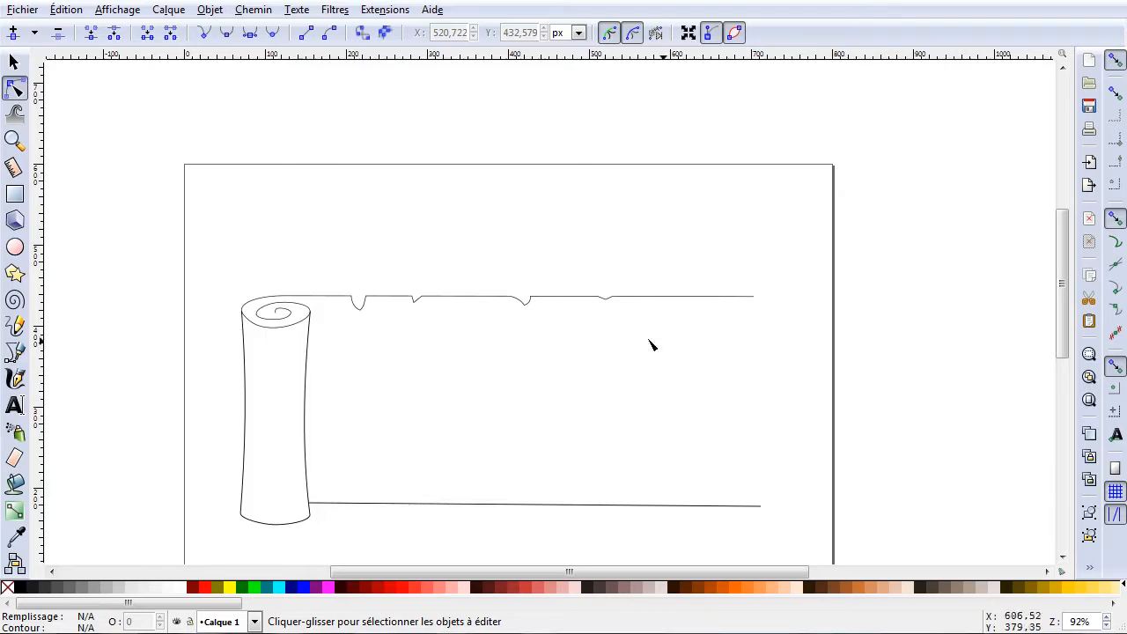
scroll(419, 490, "down", 5)
scroll(417, 345, "up", 2)
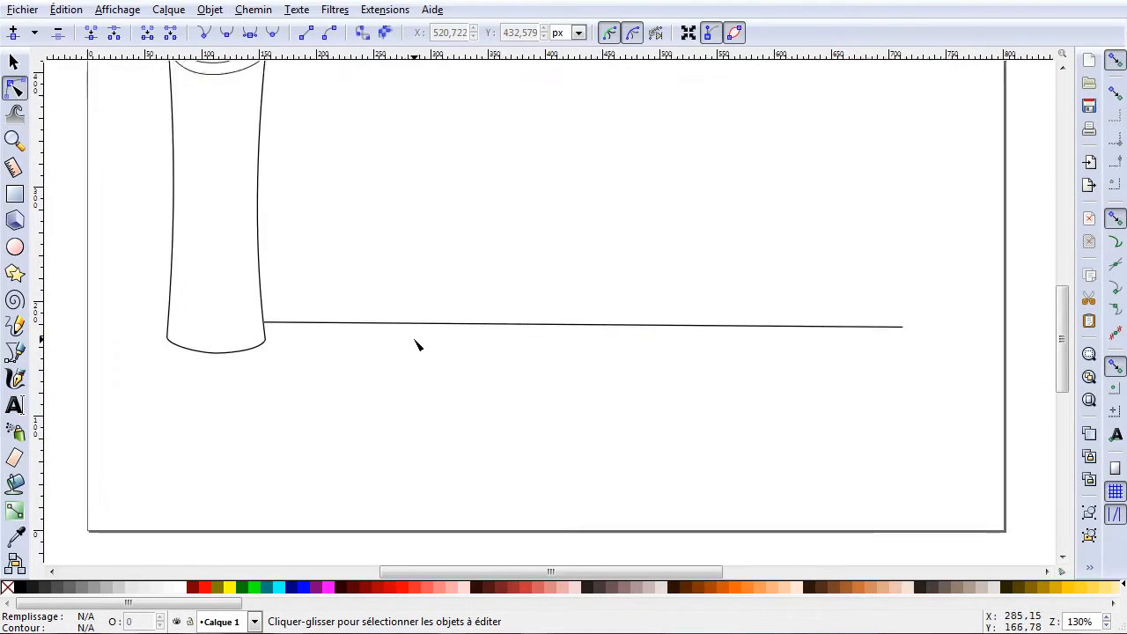
left_click(304, 318)
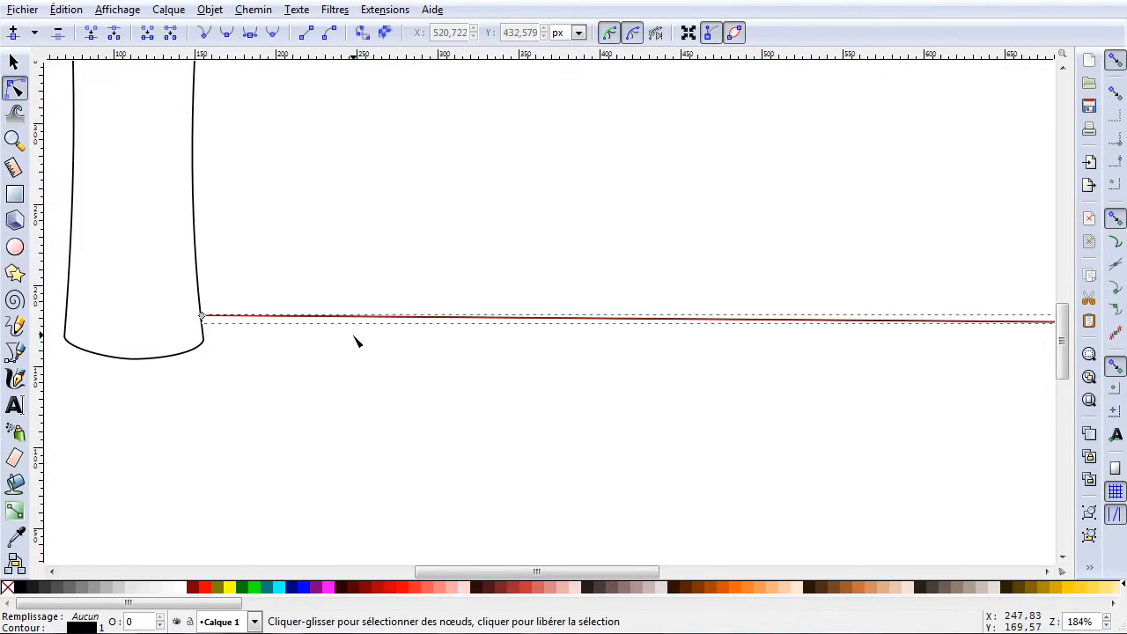
double_click(353, 317)
double_click(370, 318)
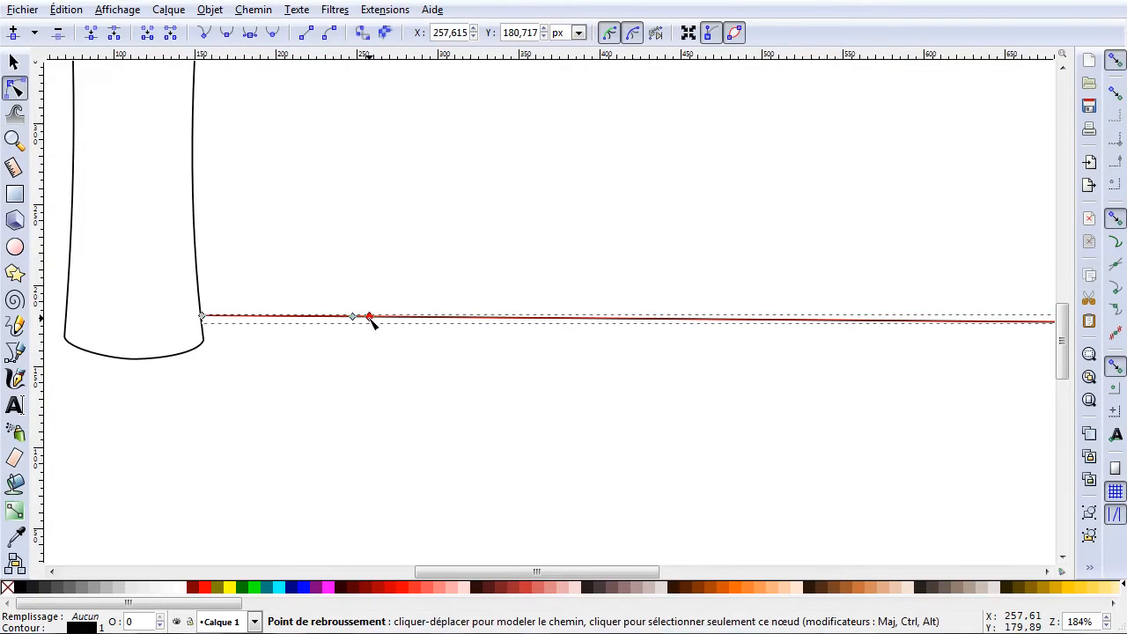
double_click(390, 318)
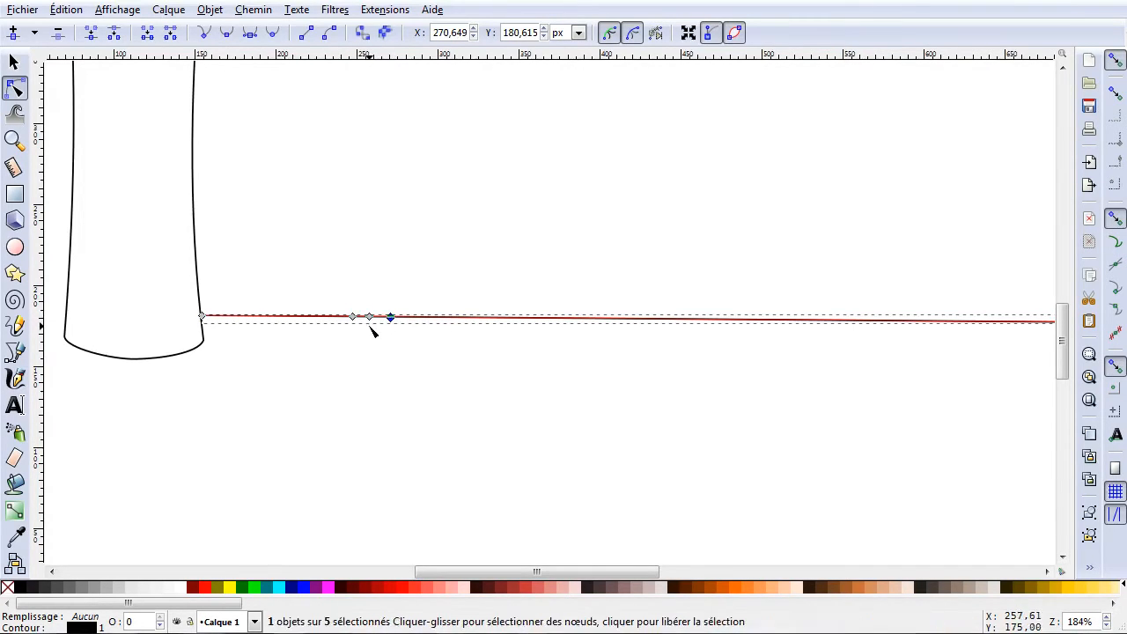
mouse_move(371, 318)
left_mouse_down()
mouse_move(383, 301)
mouse_move(364, 308)
left_mouse_up()
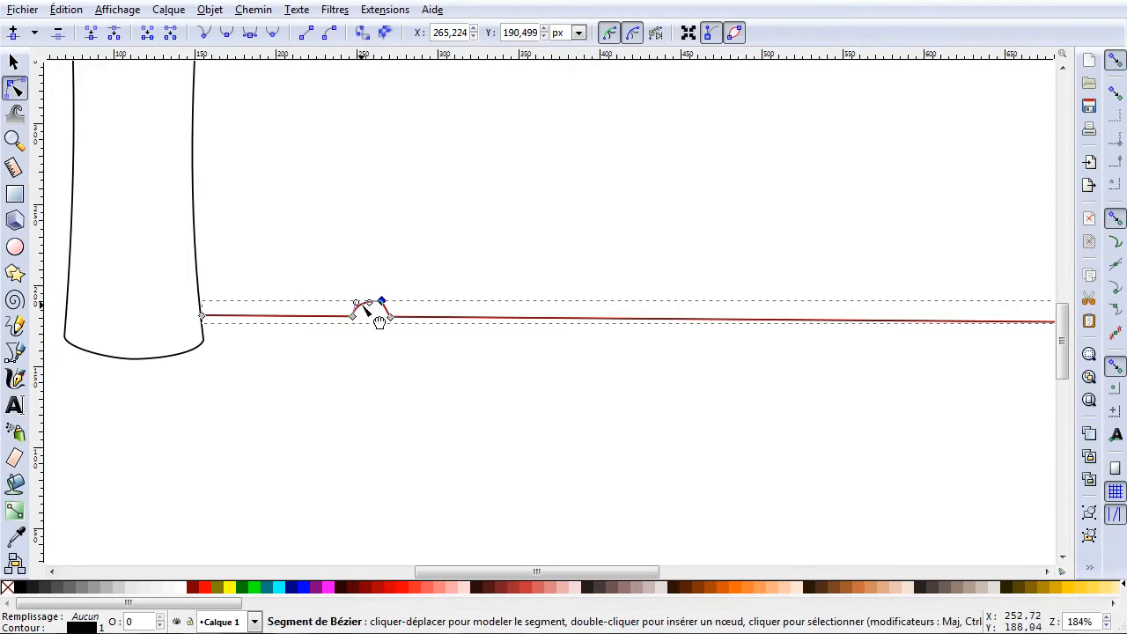
Reshape the lower line's first tear with a gently arched long side and an inward-curved short side, and deselect its node.
scroll(381, 308, "up", 1)
scroll(382, 313, "up", 4)
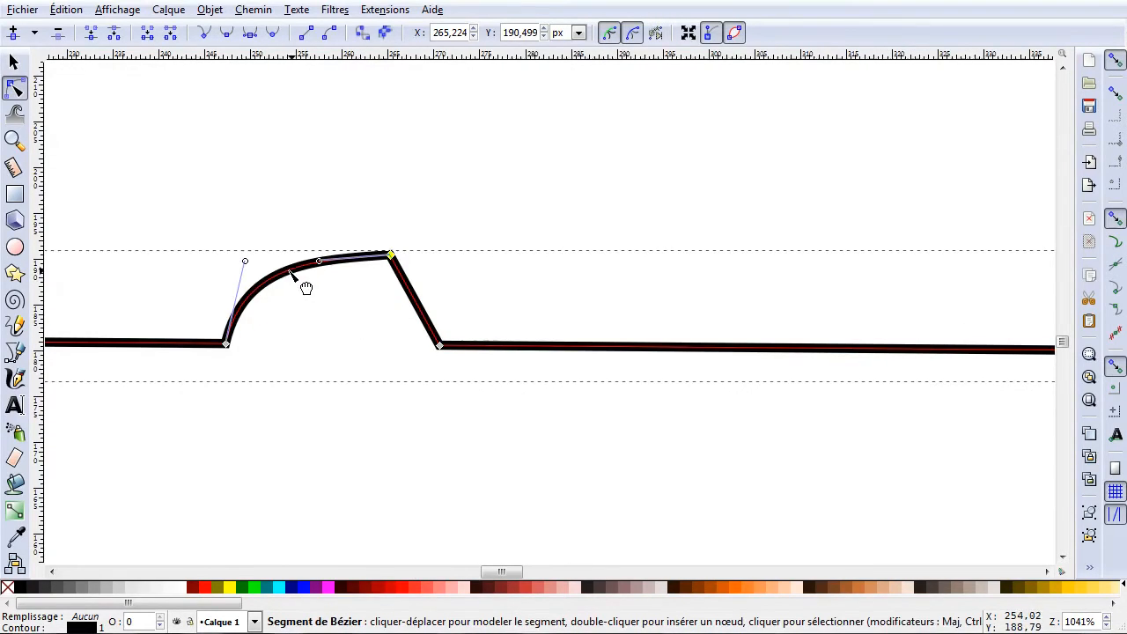
left_click_drag(305, 287, 326, 295)
left_click_drag(422, 317, 420, 328)
left_click(447, 385)
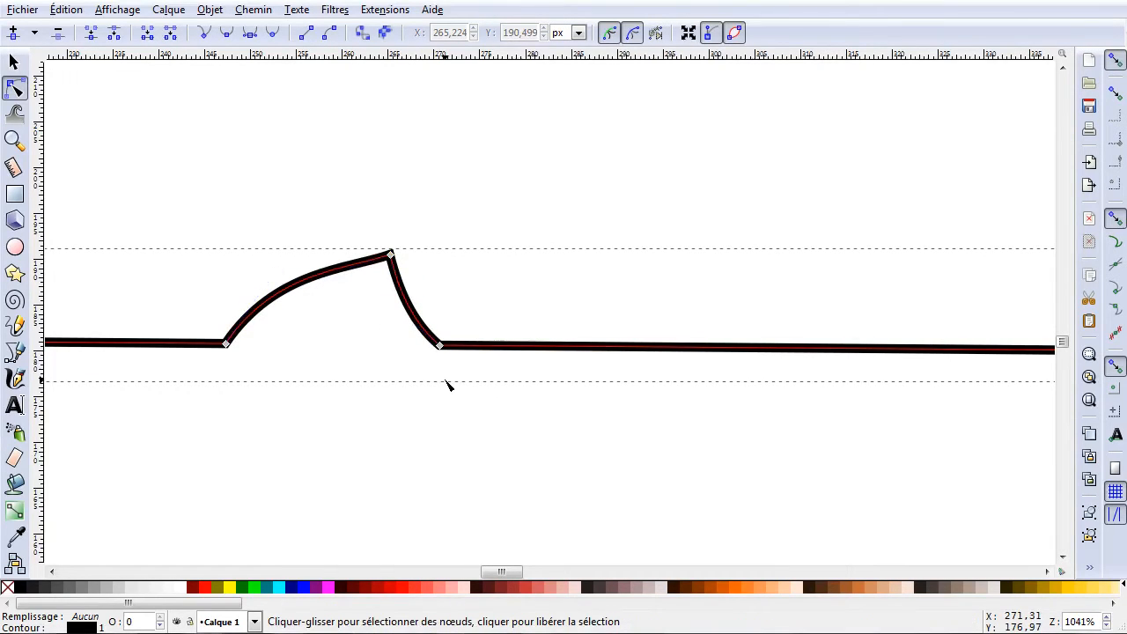
Add three close nodes on the lower line around X 398 px and pull the middle one up to about X 401, Y 187 px.
scroll(458, 390, "down", 3)
scroll(636, 399, "down", 1)
scroll(737, 402, "right", 6)
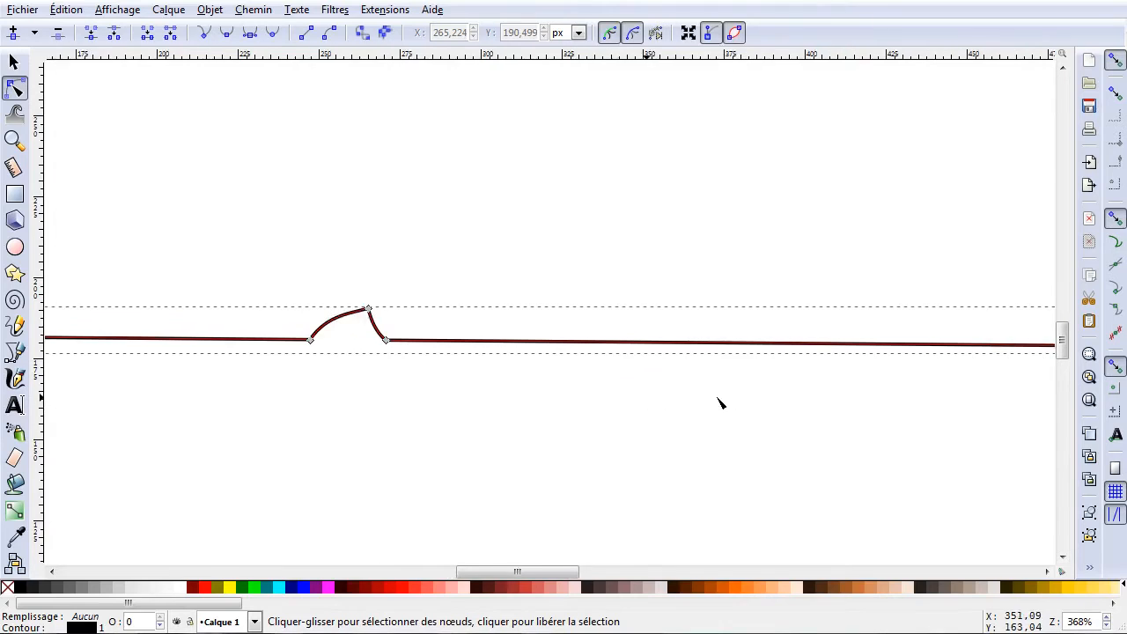
double_click(646, 348)
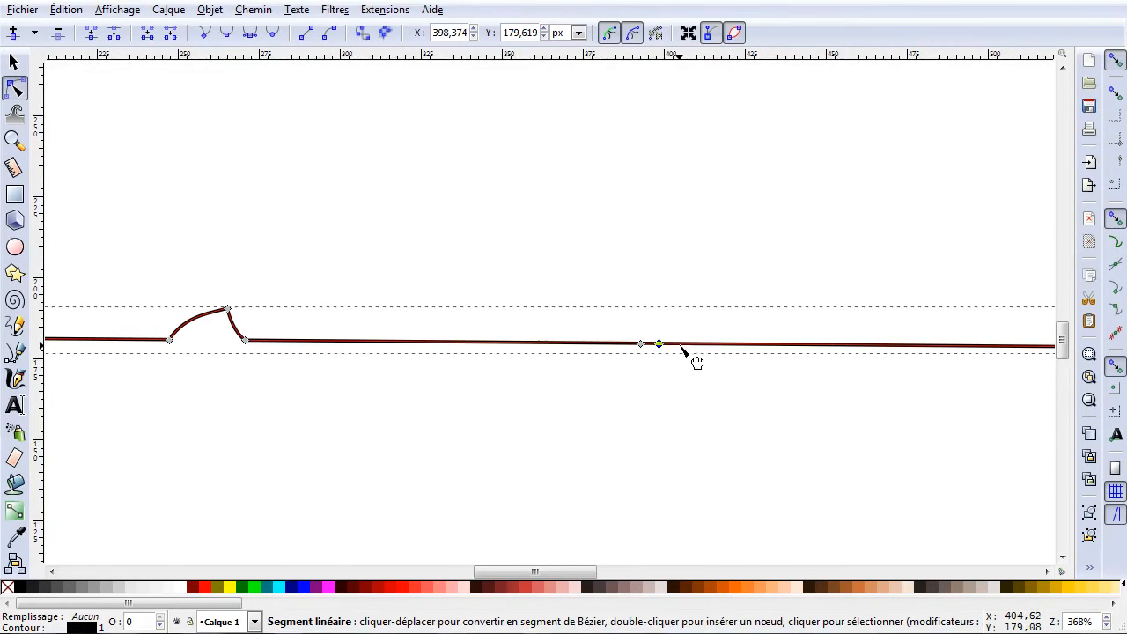
double_click(679, 345)
left_click_drag(662, 346, 669, 322)
Add a third tear on the lower line with its peak at about X 590, Y 195 px, curve its right side inward, and deselect the path.
scroll(757, 393, "right", 15)
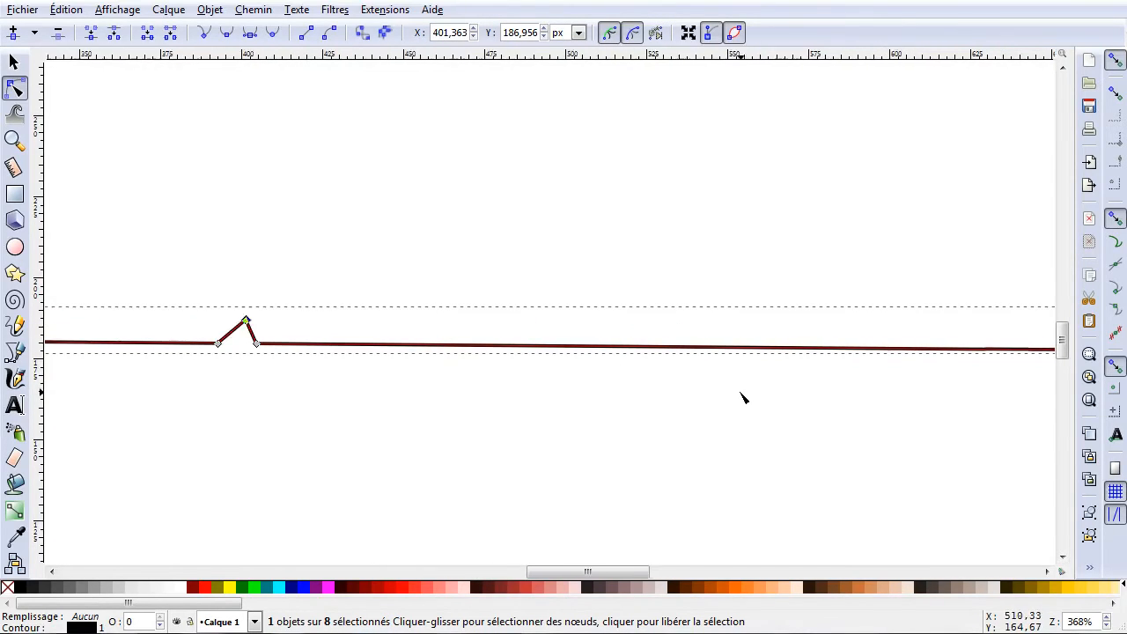
double_click(711, 348)
double_click(731, 349)
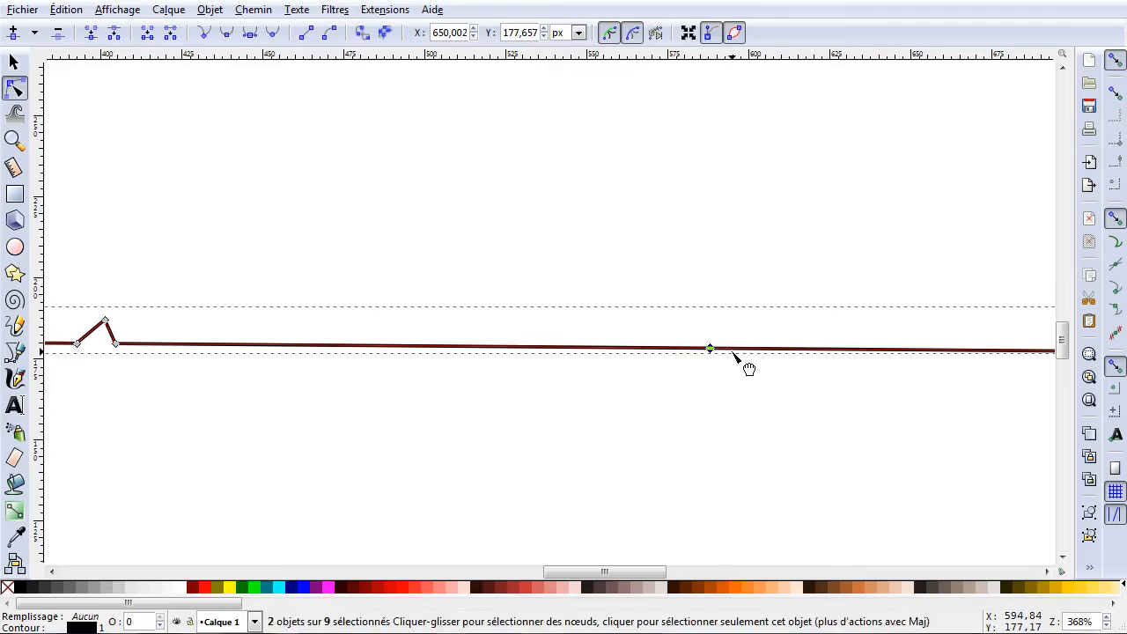
left_click_drag(732, 349, 716, 297)
left_click_drag(750, 337, 744, 339)
left_click(748, 397)
left_click(748, 401)
scroll(746, 403, "down", 4)
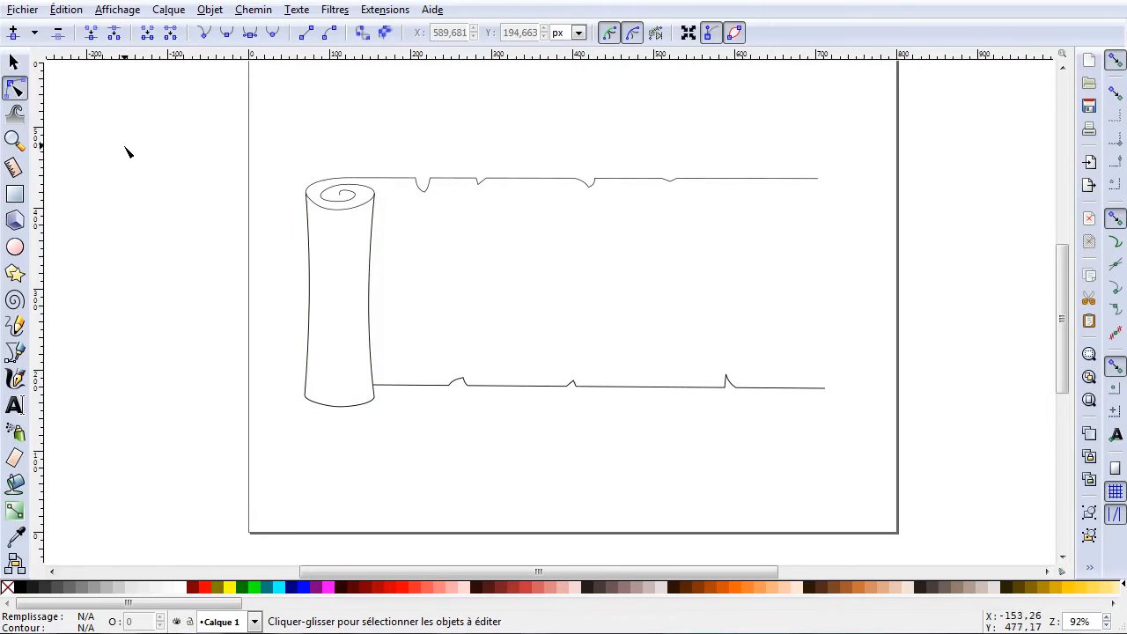
Select all three paths of the scroll and open the fill and stroke settings.
left_click(13, 61)
left_click_drag(191, 132, 880, 463)
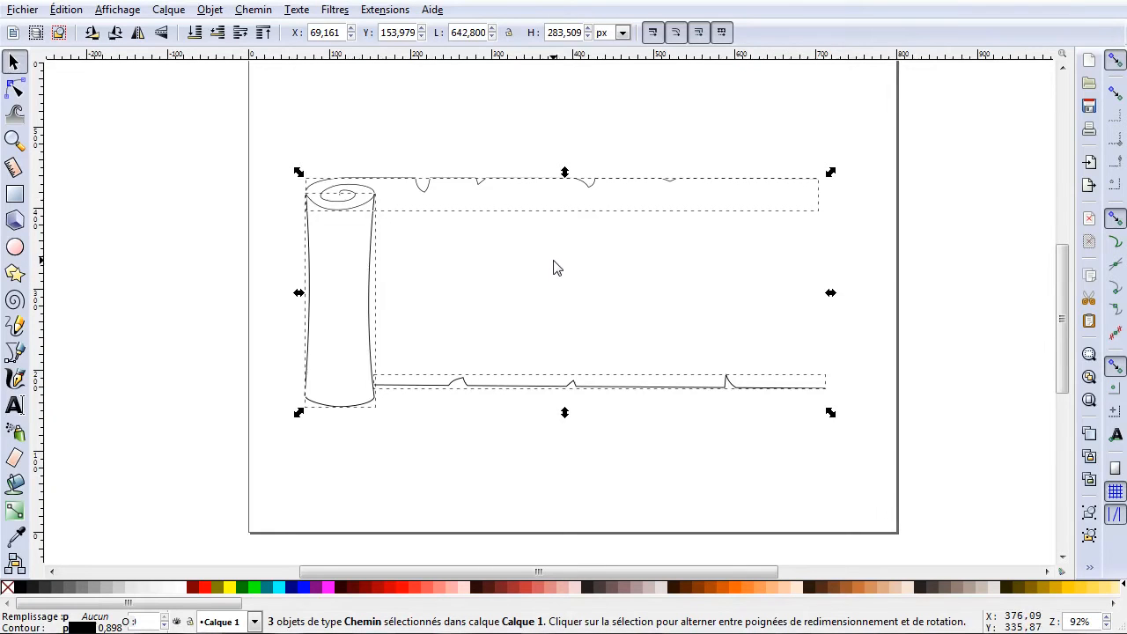
left_click(212, 10)
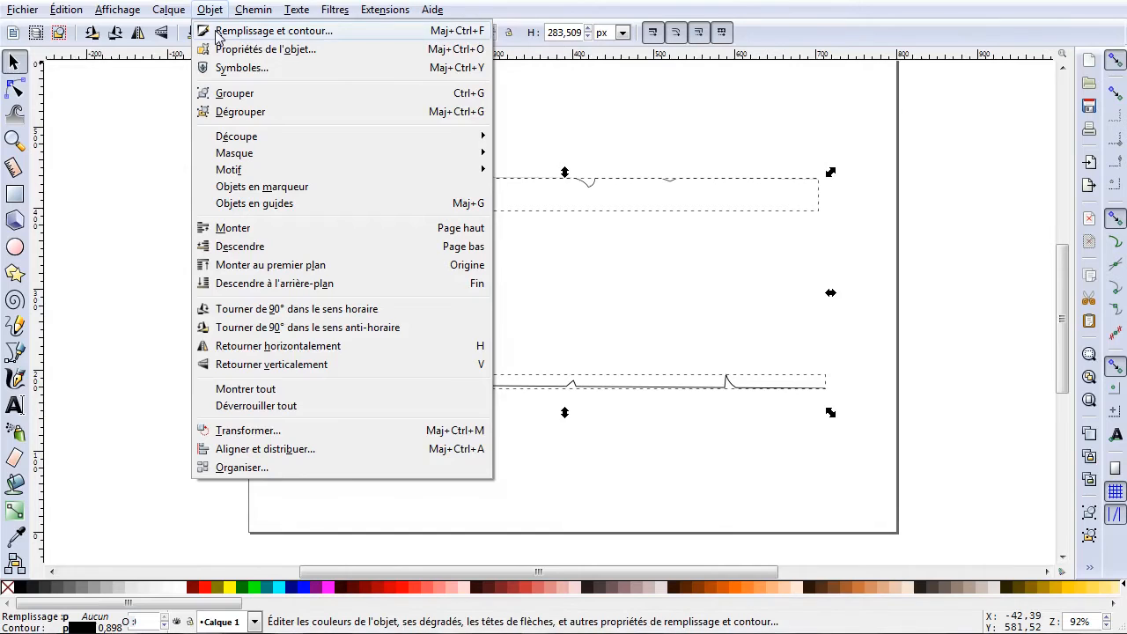
left_click(219, 31)
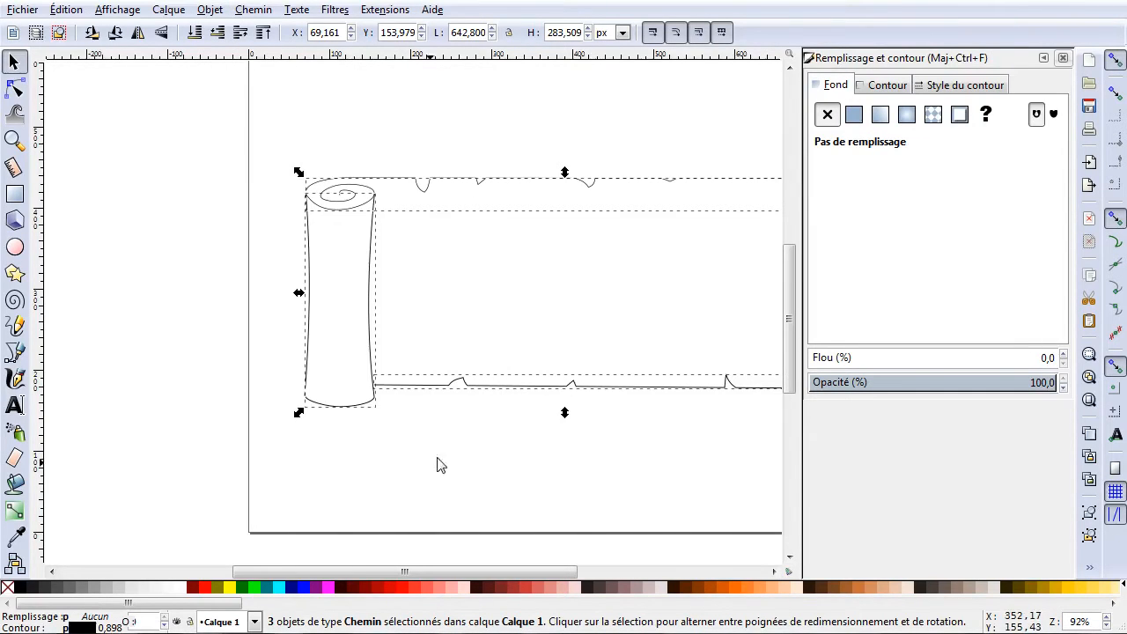
scroll(370, 571, "right", 5)
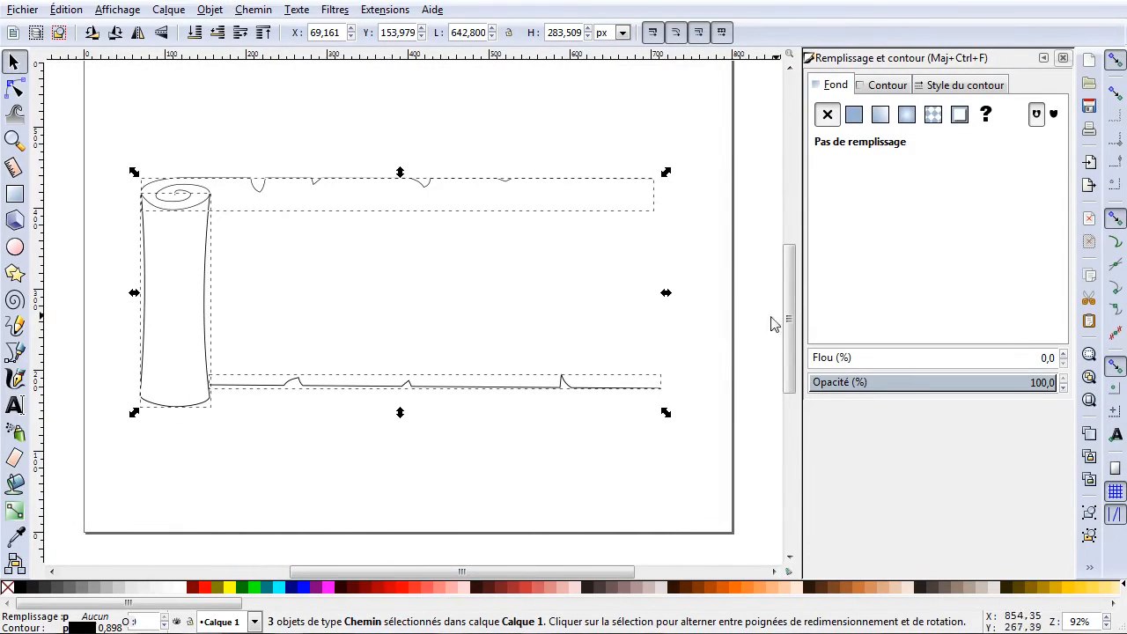
scroll(787, 312, "up", 3)
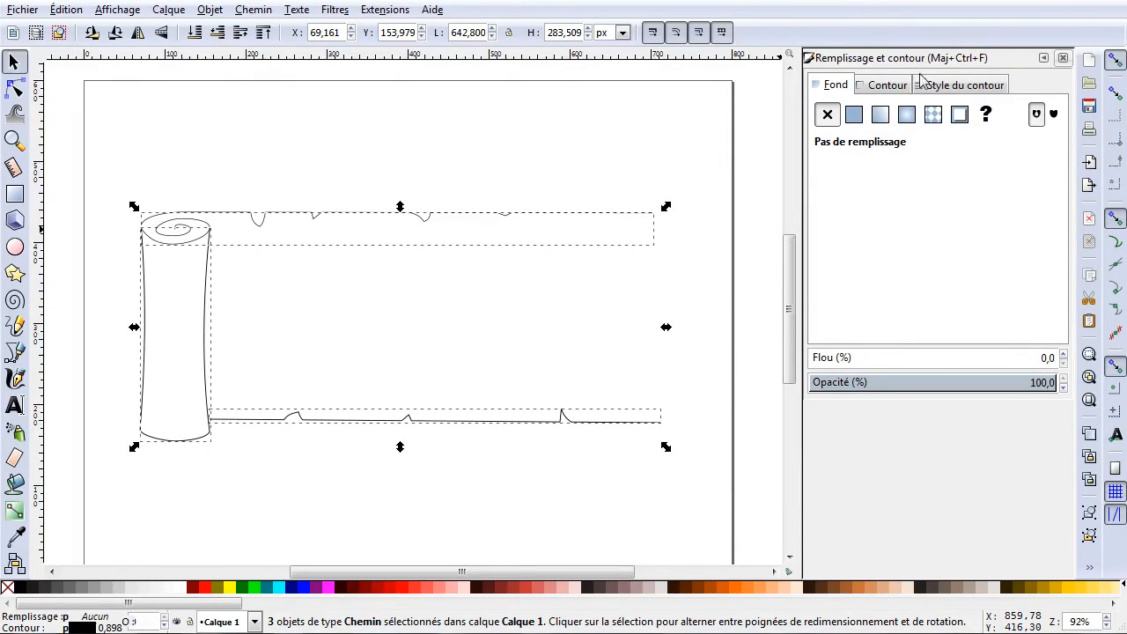
Switch the stroke width unit to px, try a width of 2, settle on 3 px for the three paths, and deselect them.
left_click(951, 86)
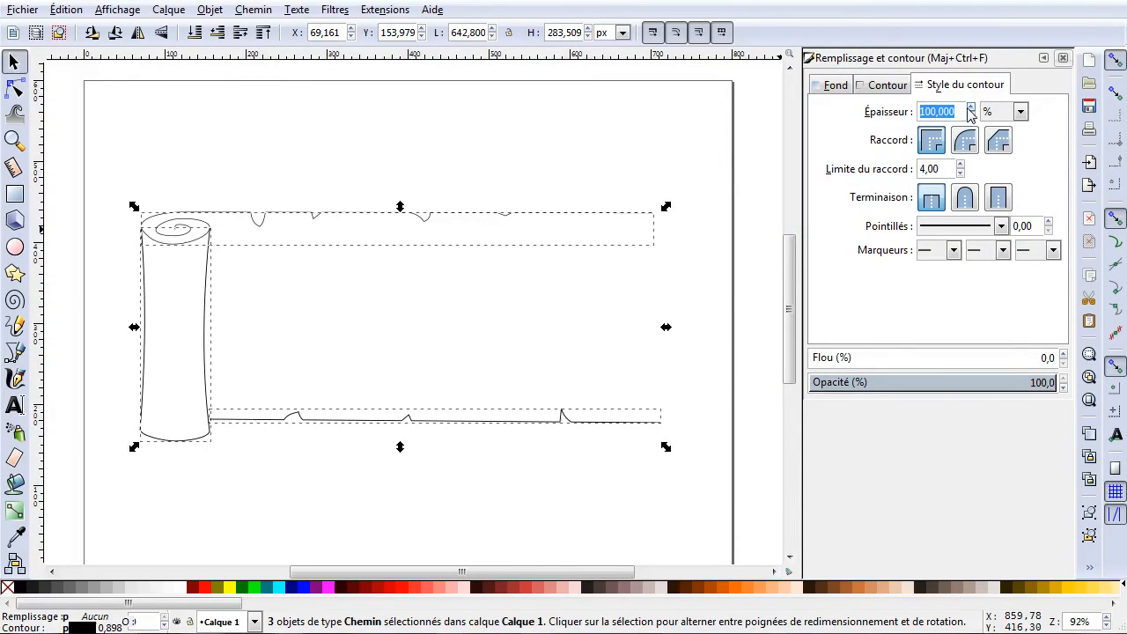
left_click(1020, 112)
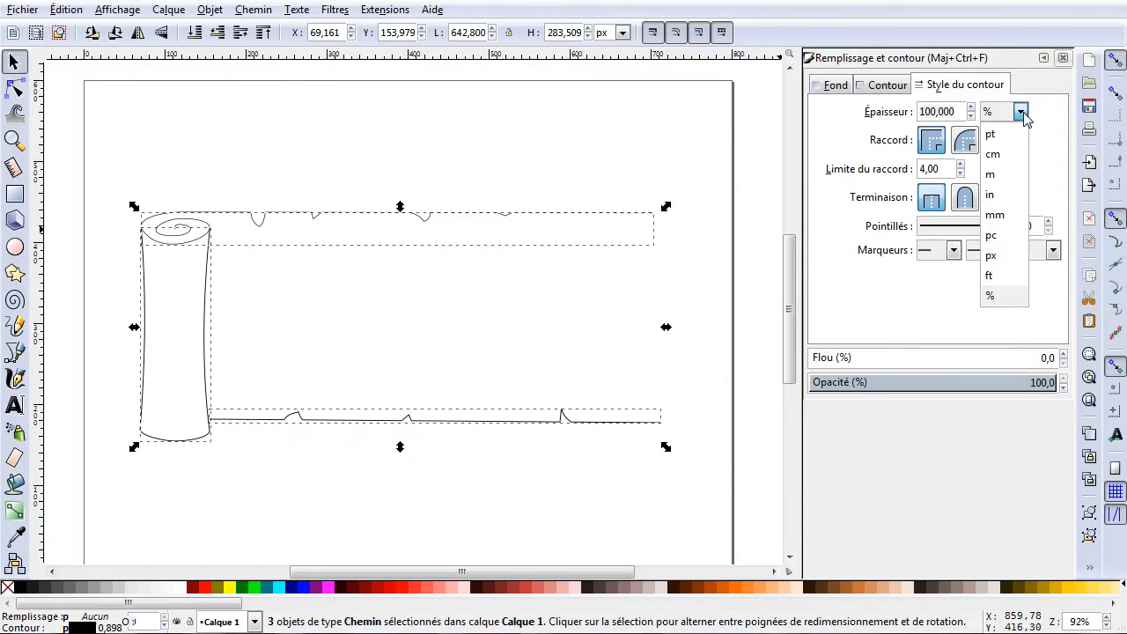
left_click(991, 255)
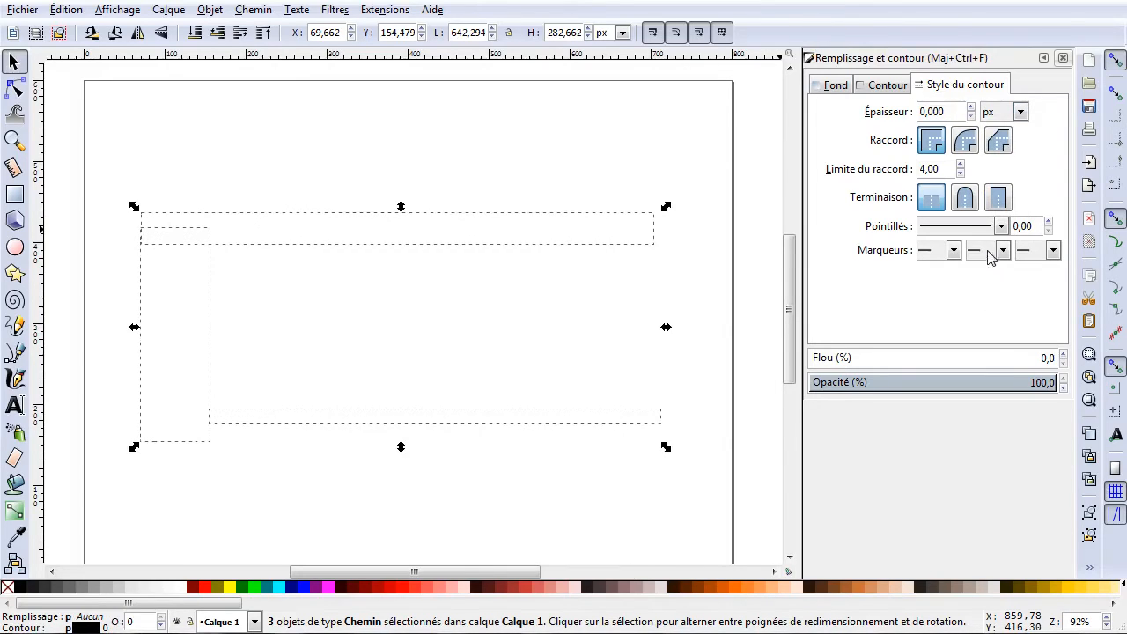
left_click(937, 112)
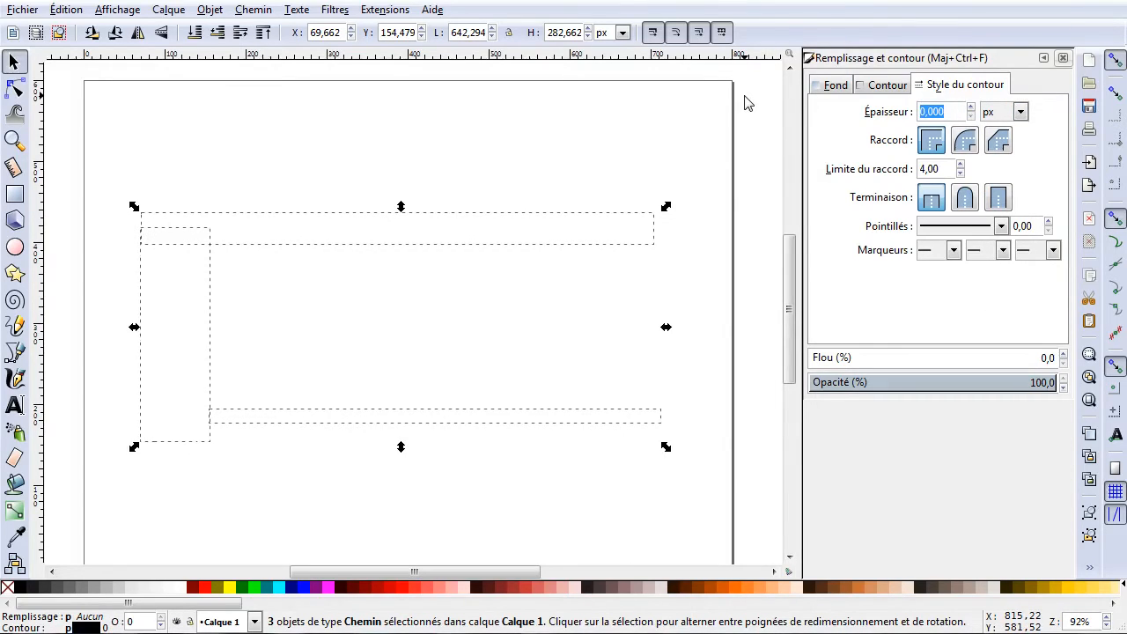
type("2")
key("Return")
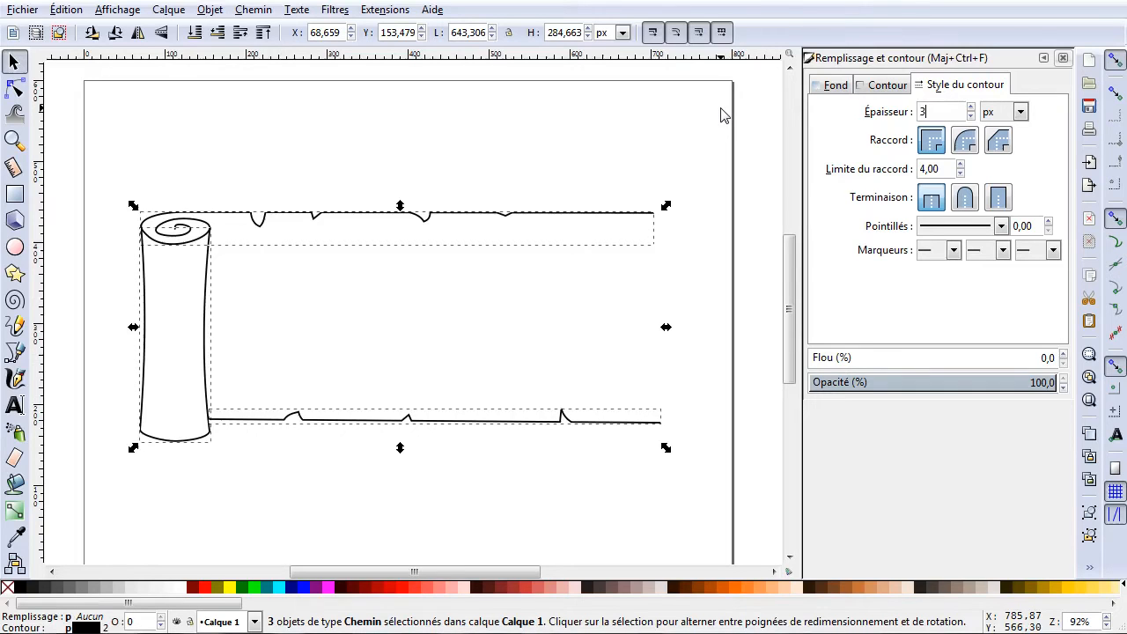
key("Return")
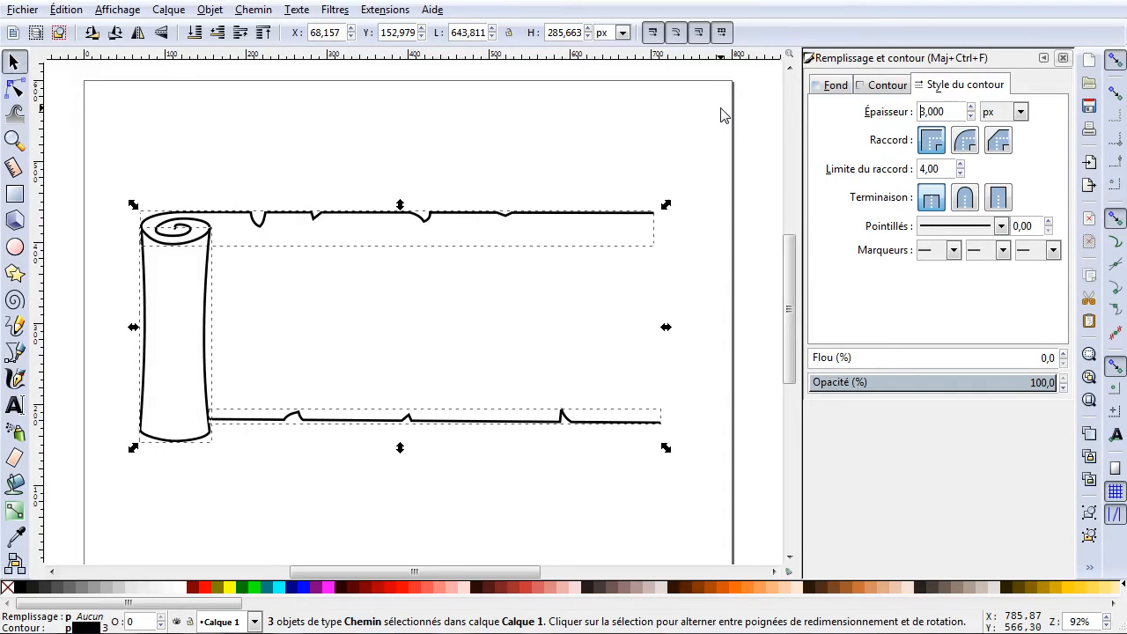
left_click(735, 168)
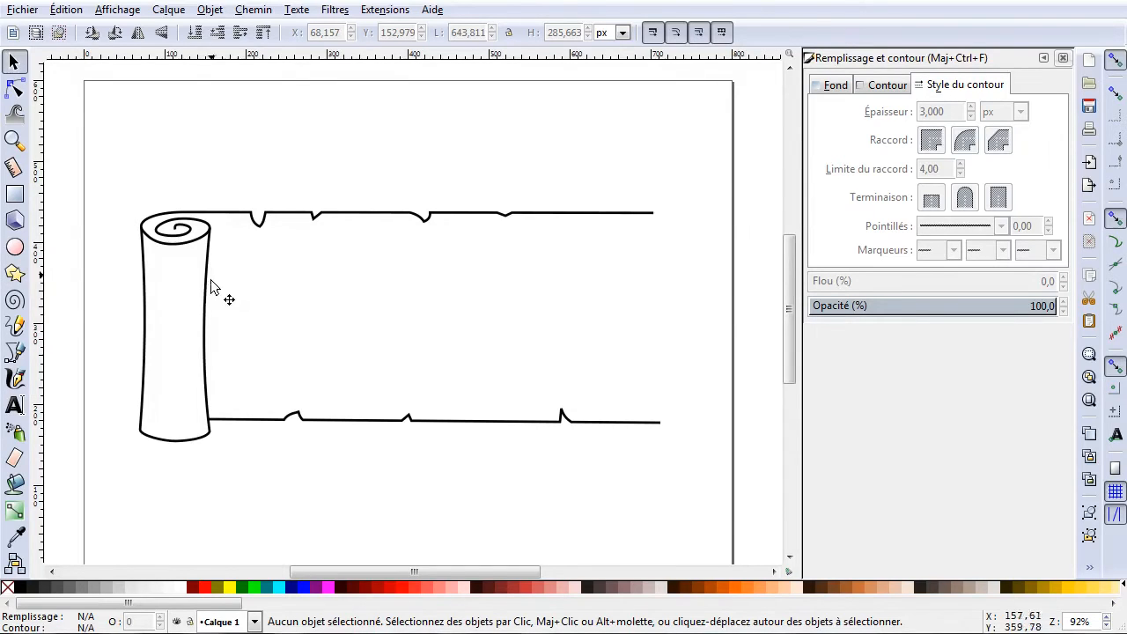
Move the spiral's inner end node down onto the curve at about X 111, Y 408 px and the next node to about X 112, Y 420 px.
scroll(191, 269, "up", 3, "ctrl")
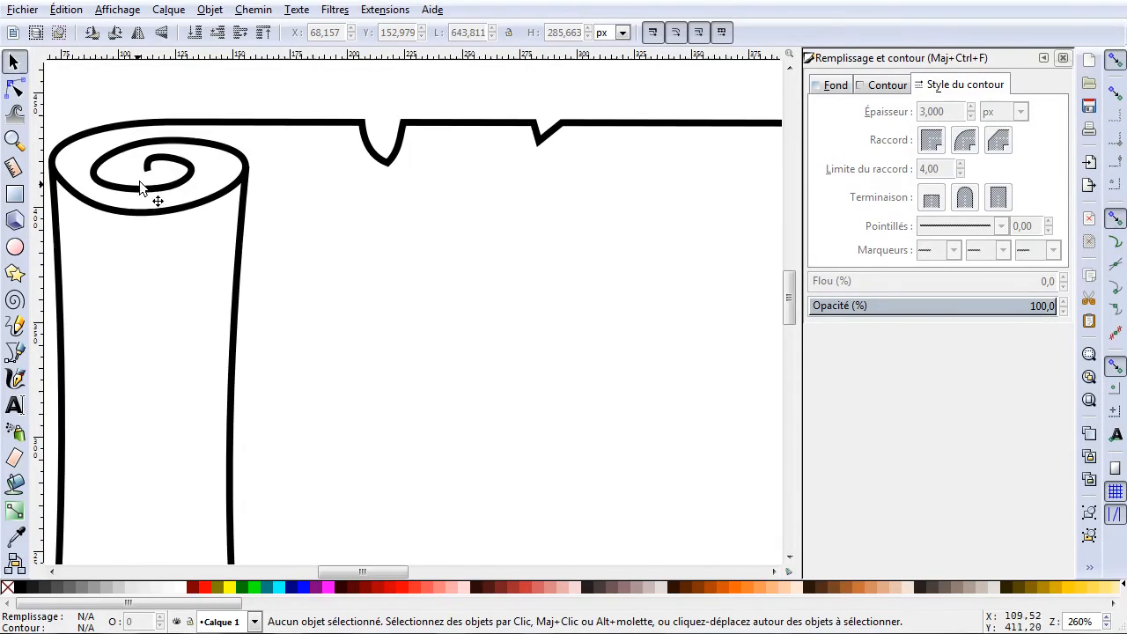
scroll(146, 185, "up", 1, "ctrl")
scroll(171, 192, "left", 5)
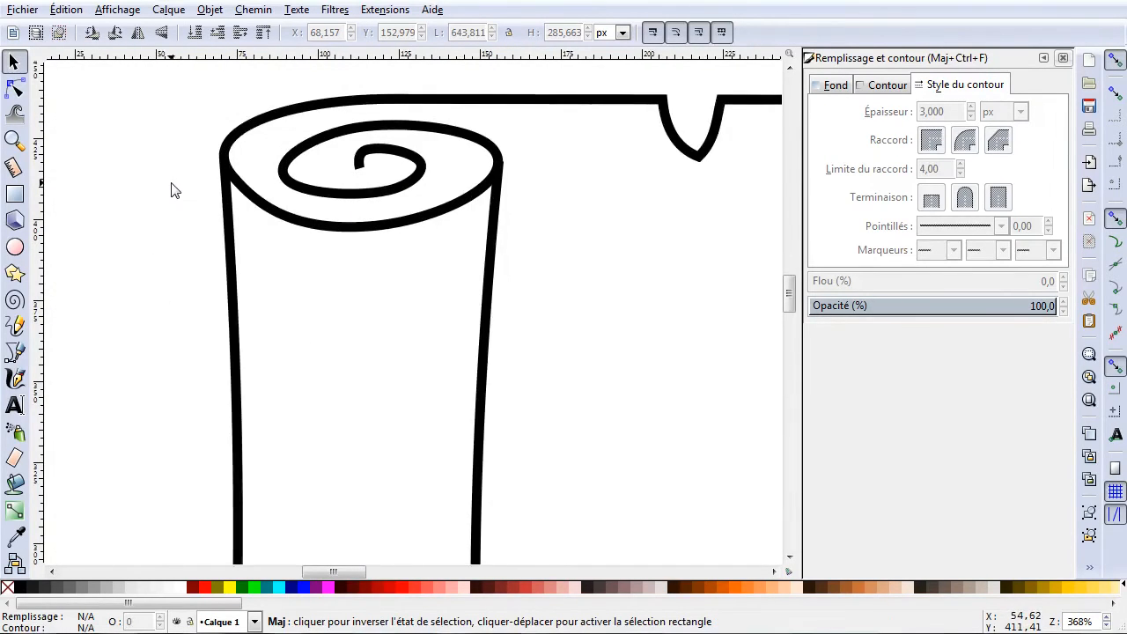
left_click(15, 88)
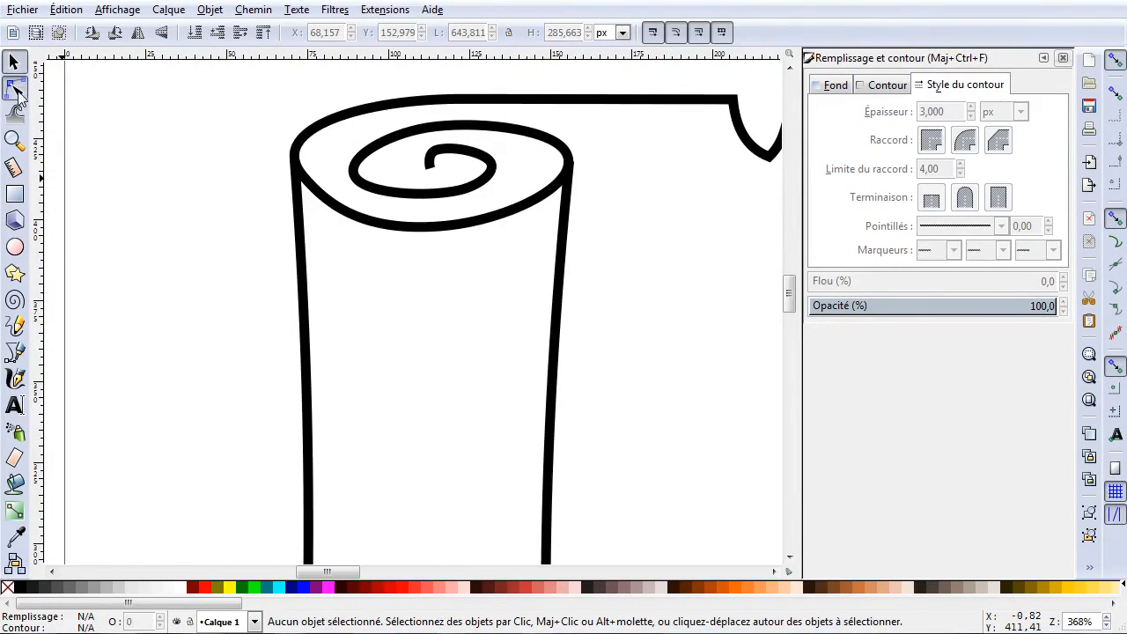
left_click(428, 167)
left_click_drag(430, 170, 426, 193)
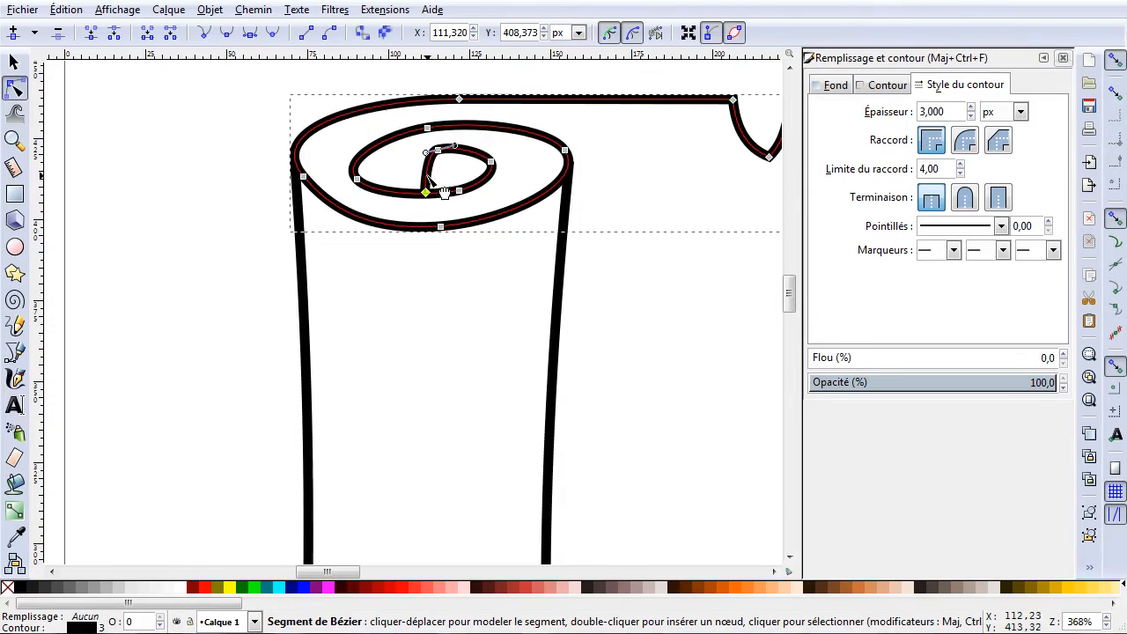
left_click_drag(436, 151, 430, 148)
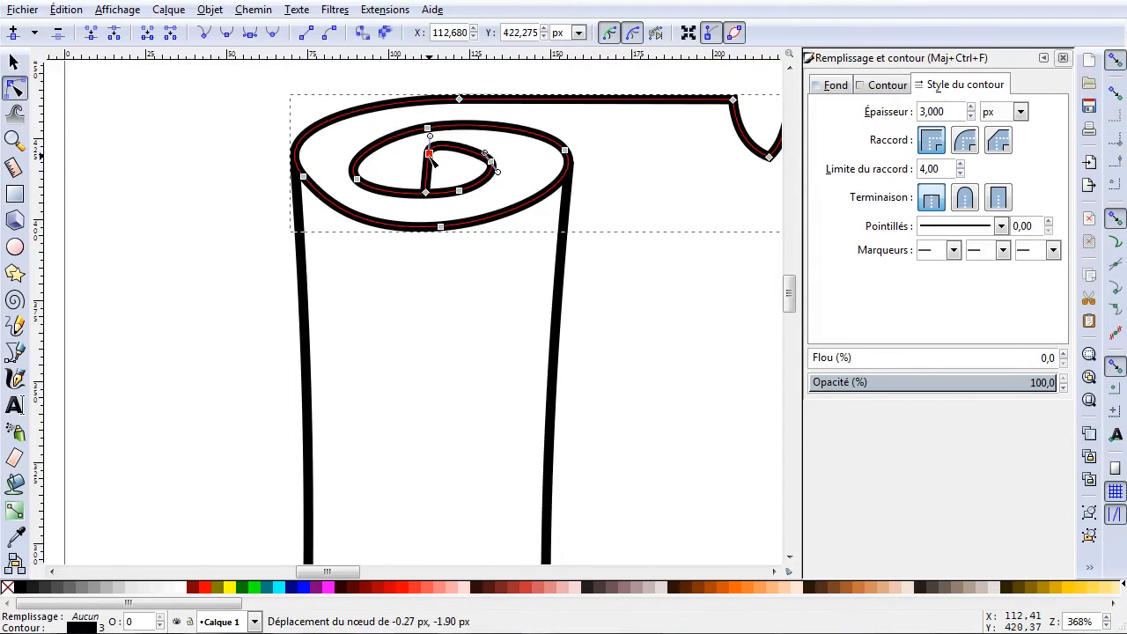
left_click(151, 201)
left_click(157, 202)
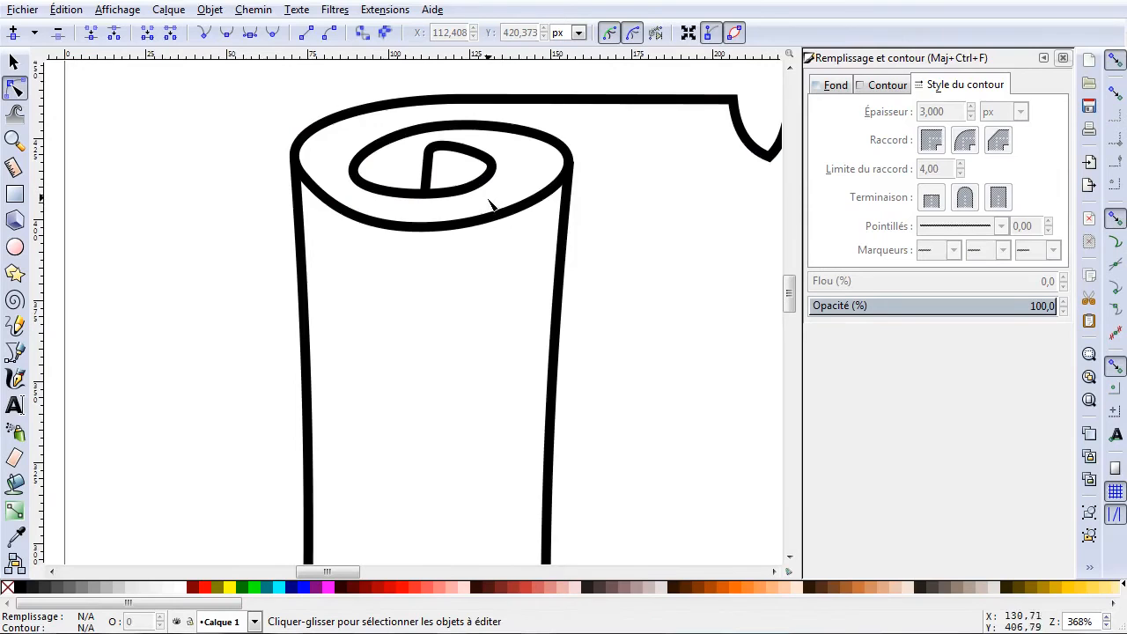
Draw two separate vertical lines with the Bezier tool from the inner spiral's right and left bends down to the outer rim.
left_click(14, 353)
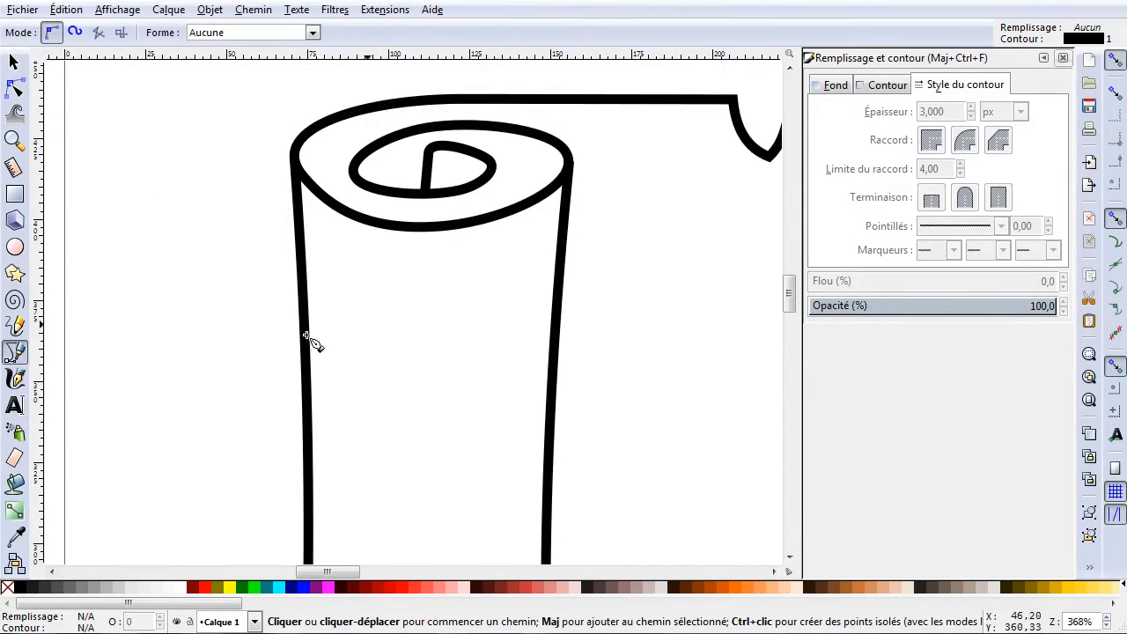
left_click(492, 167)
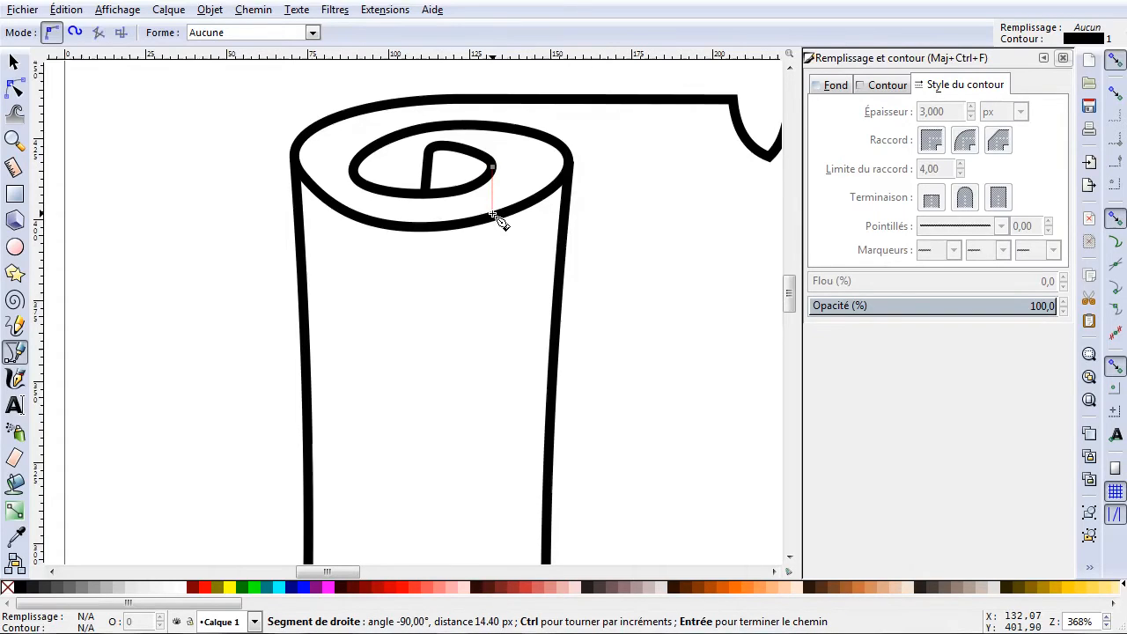
left_click(492, 213)
key("Return")
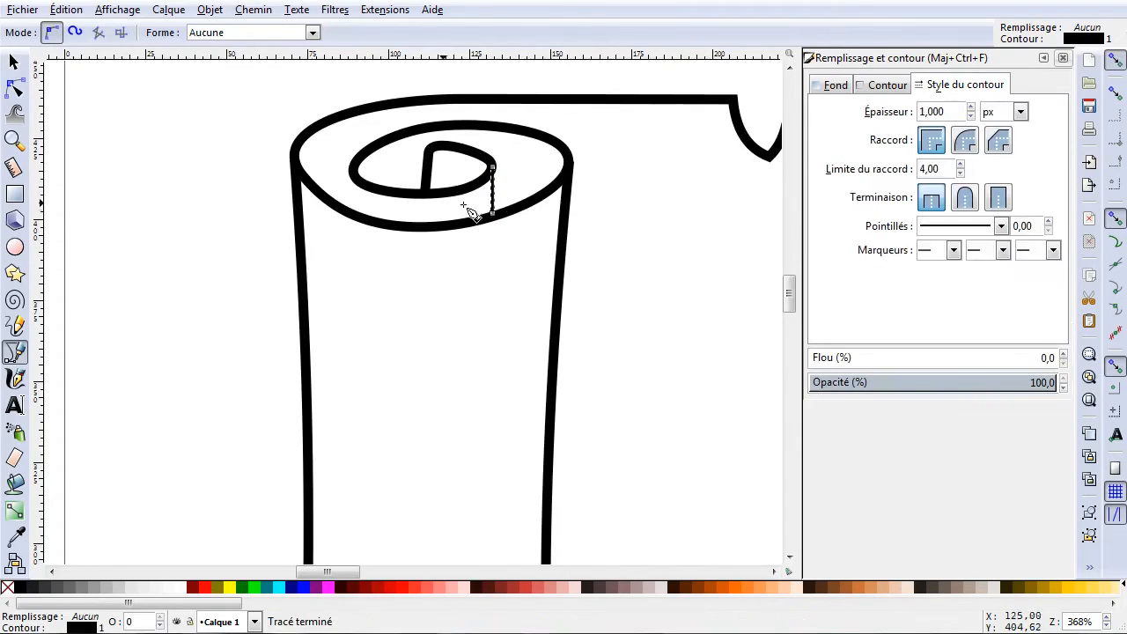
left_click(353, 172)
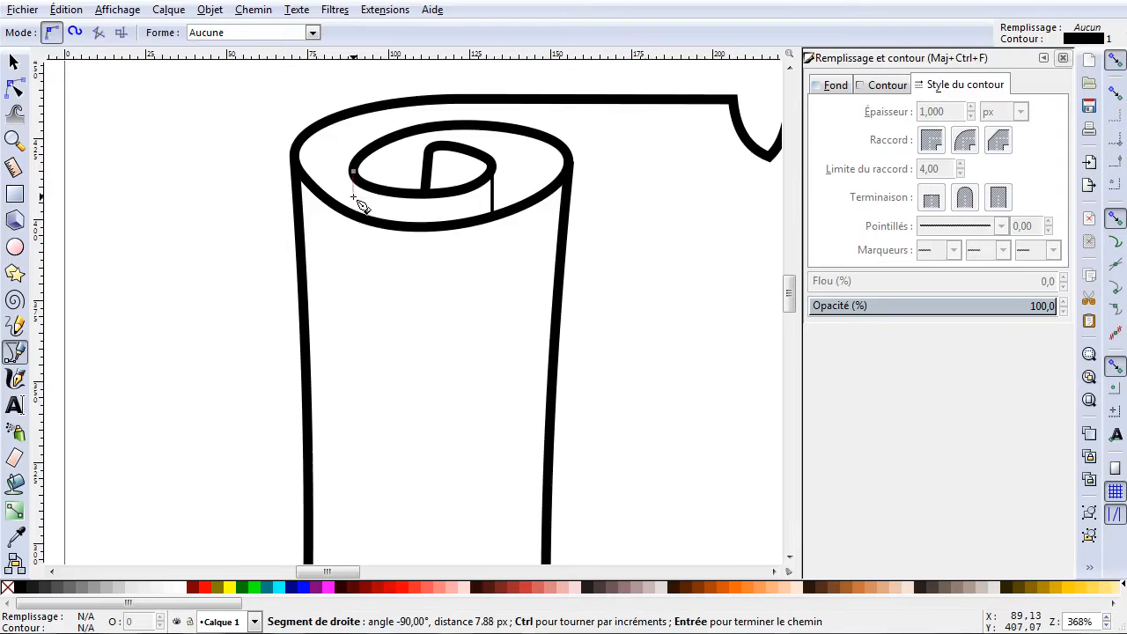
left_click(352, 212)
key("Return")
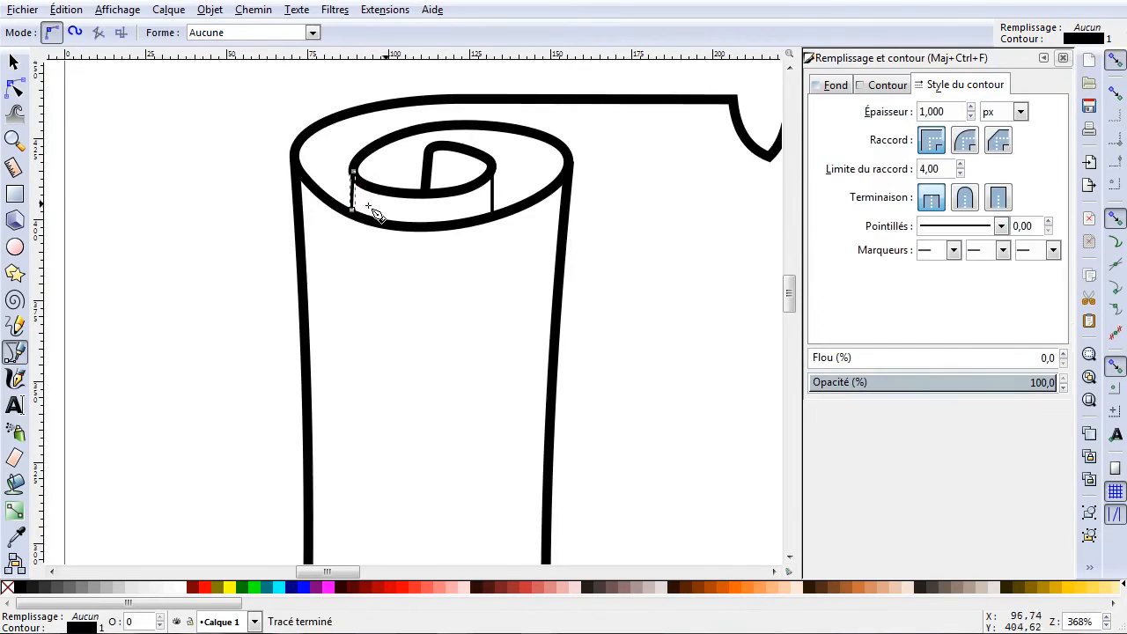
Set the stroke width of the two short vertical lines to 3 px and deselect them.
left_click(15, 62)
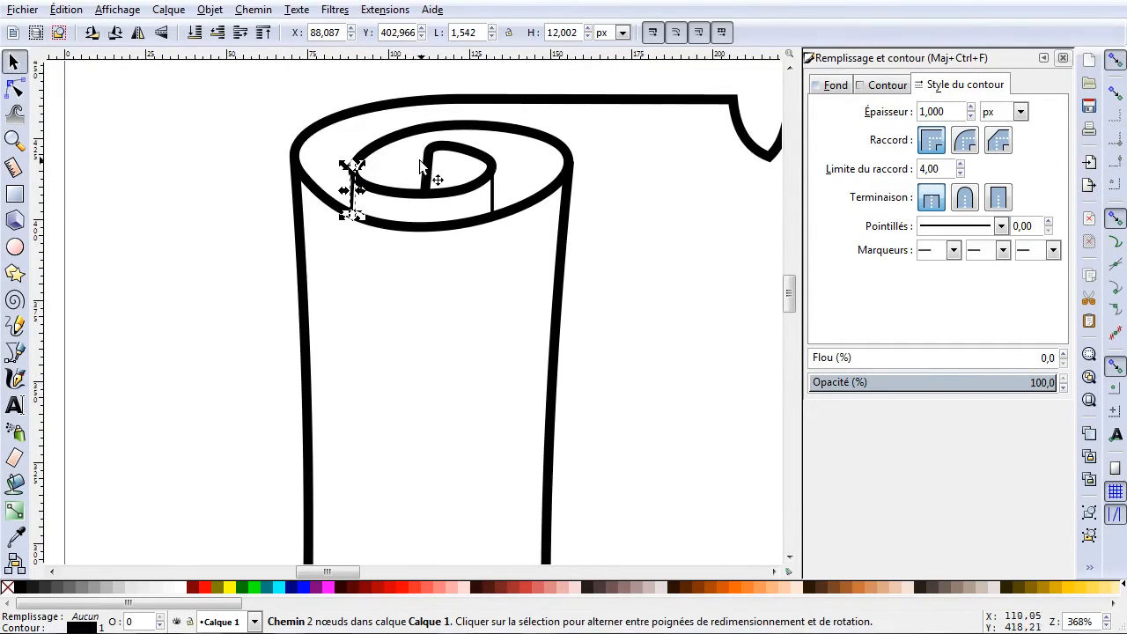
left_click(491, 195, "shift")
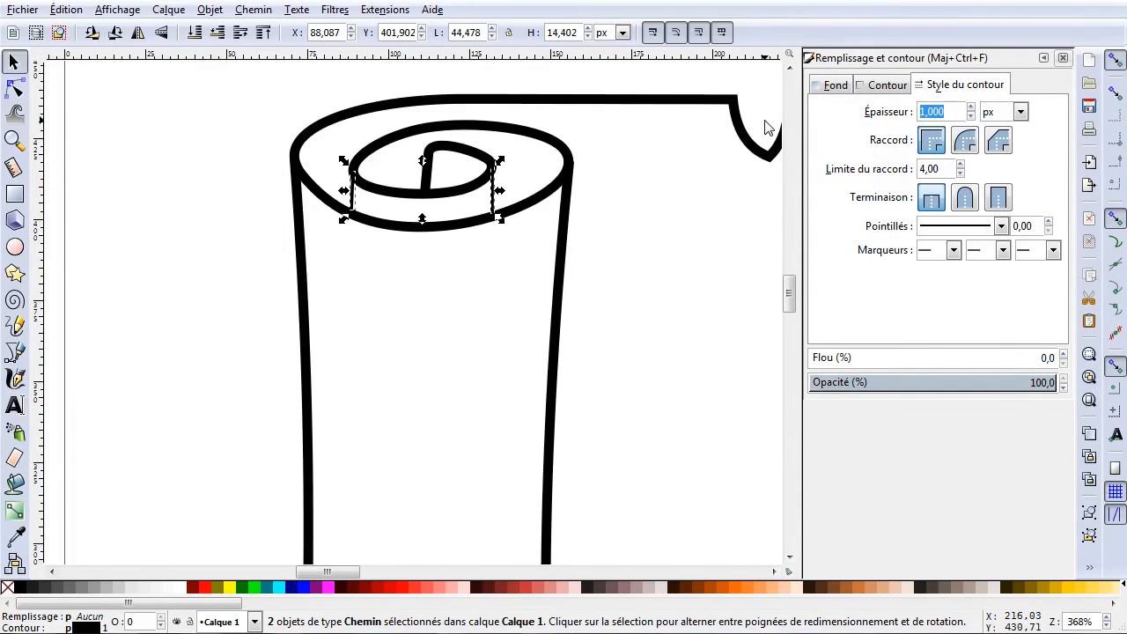
type("3")
key("Return")
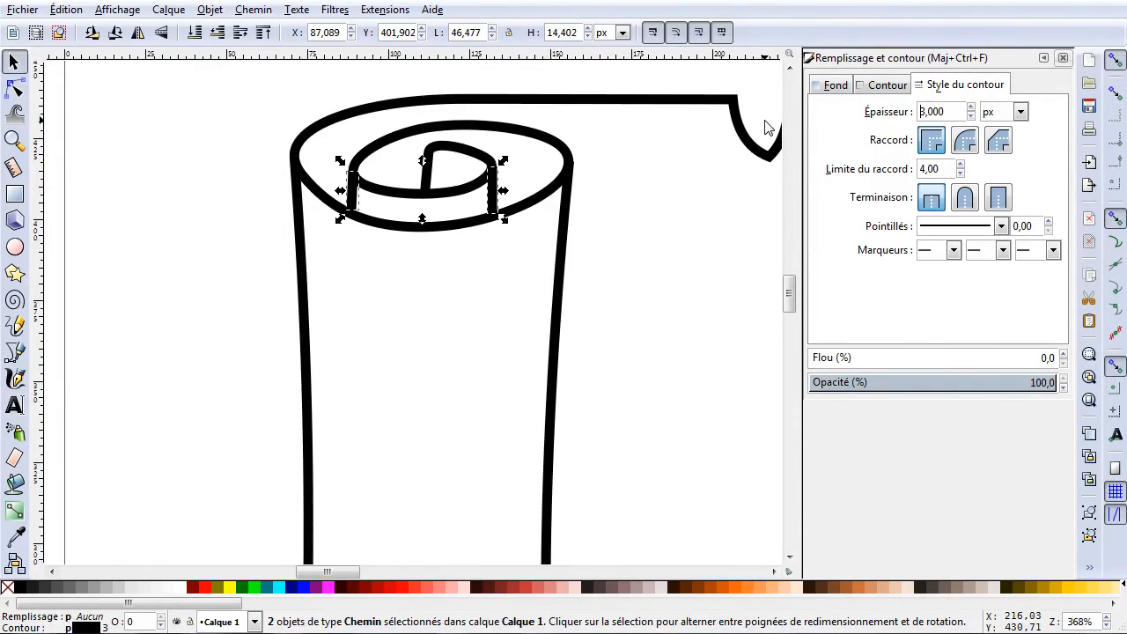
left_click(15, 89)
left_click(199, 255)
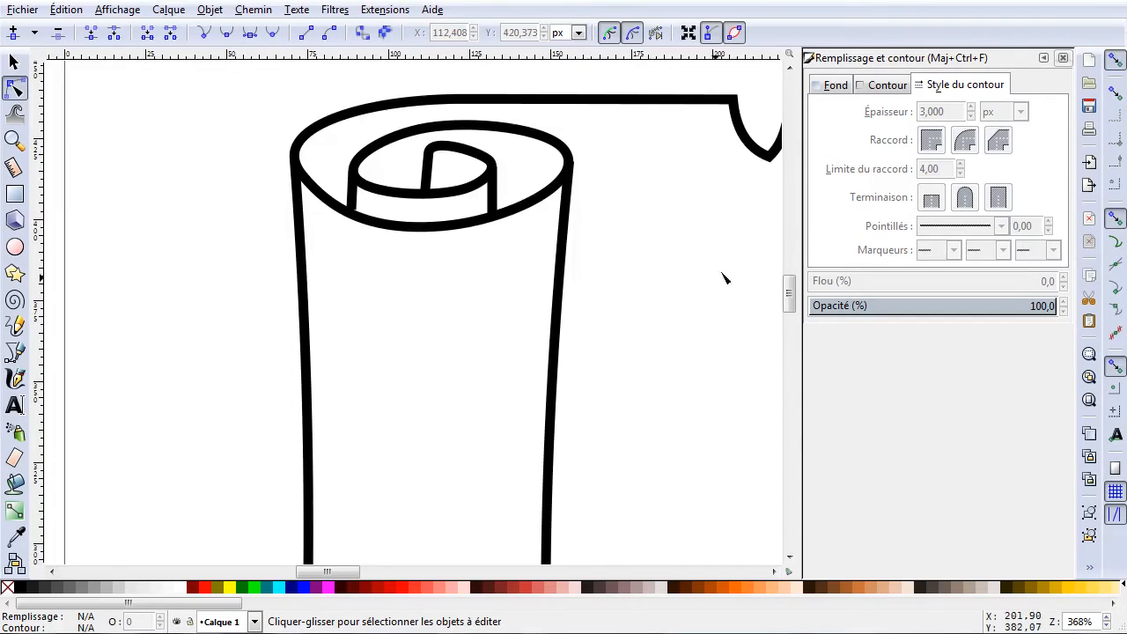
Try shrinking all five scroll paths proportionally to about 235 × 104 px with stroke scaling on, and undo the resize.
scroll(663, 294, "down", 3, "ctrl")
scroll(506, 306, "right", 12)
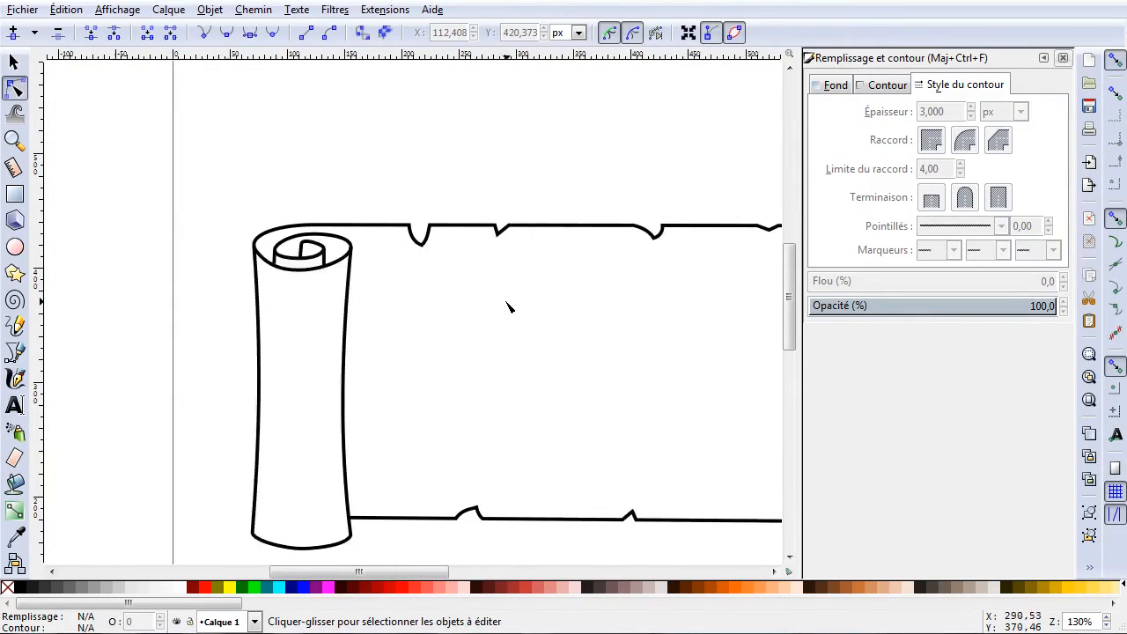
scroll(517, 299, "down", 1, "ctrl")
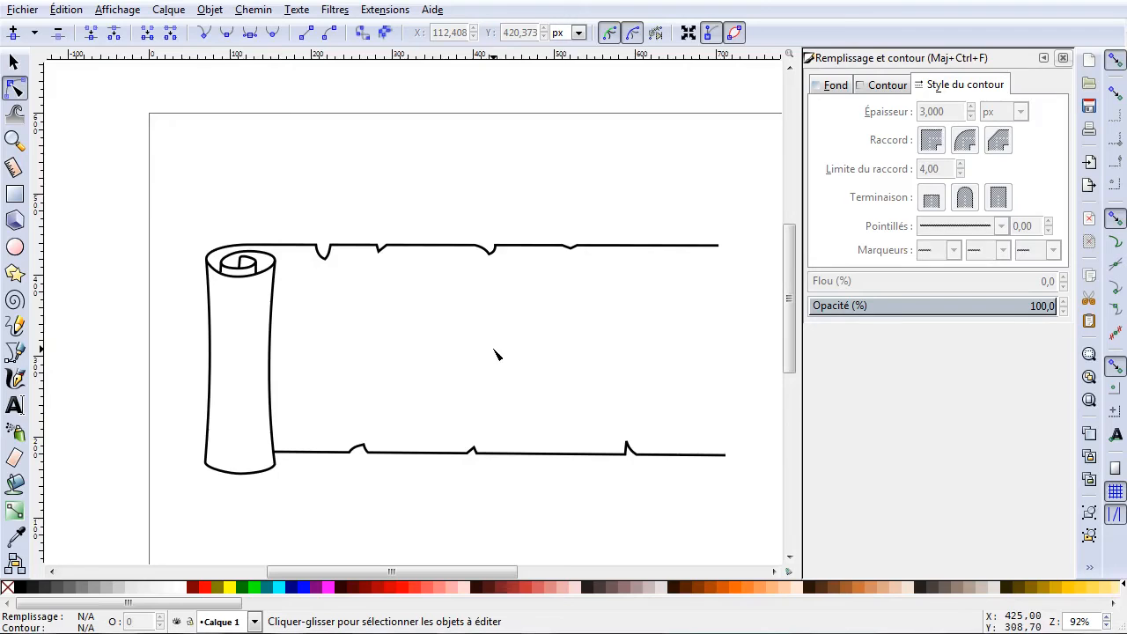
scroll(451, 359, "down", 2)
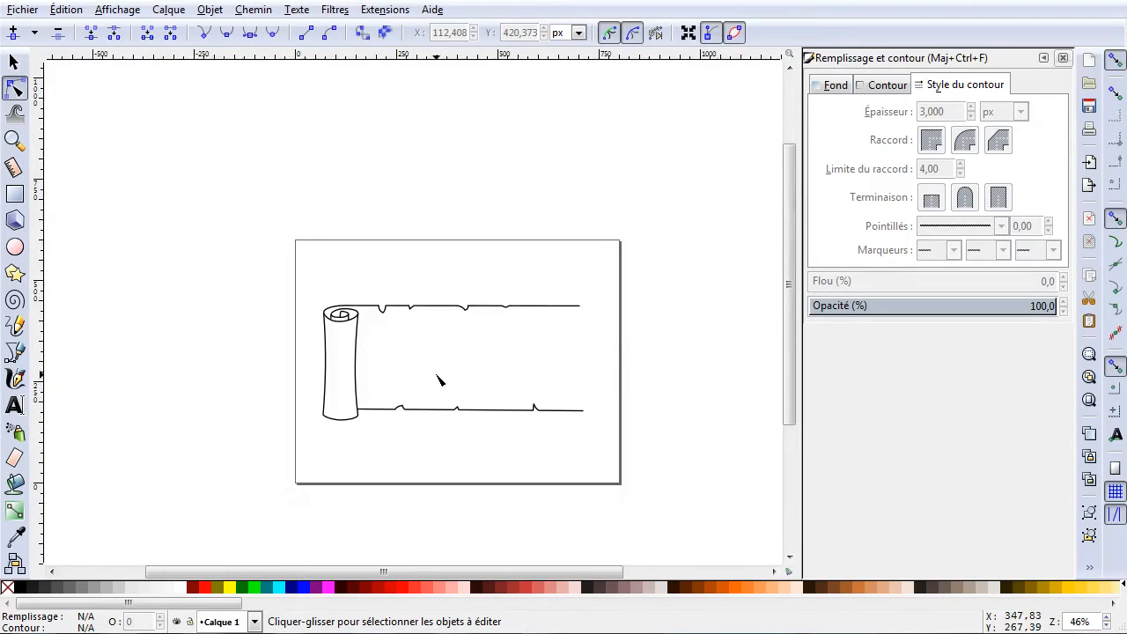
left_click(13, 61)
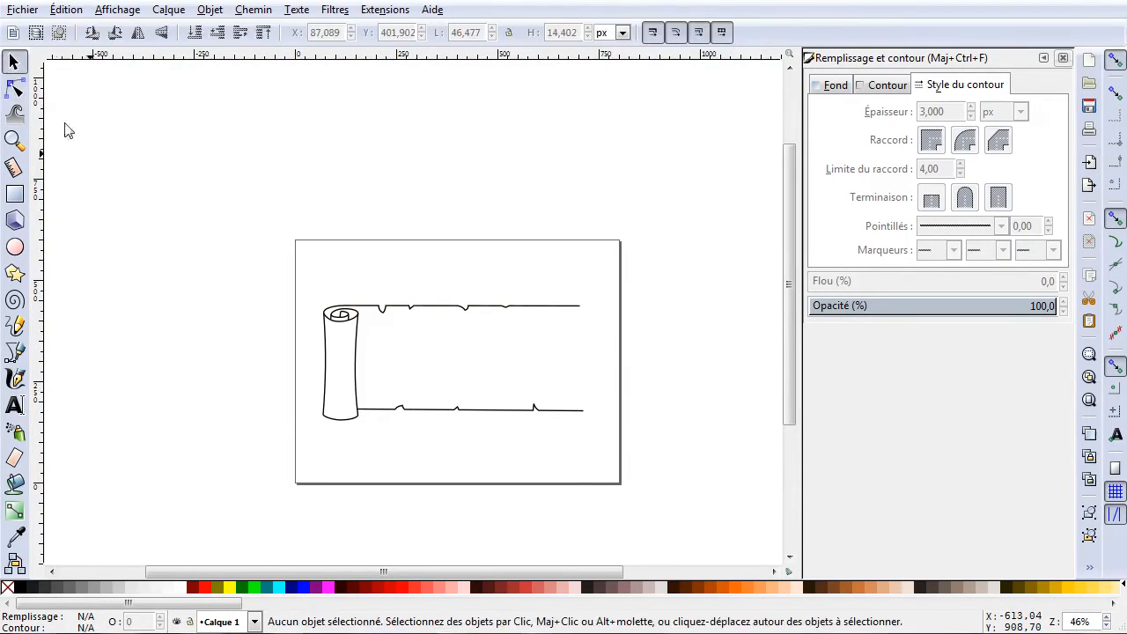
left_click_drag(247, 261, 674, 493)
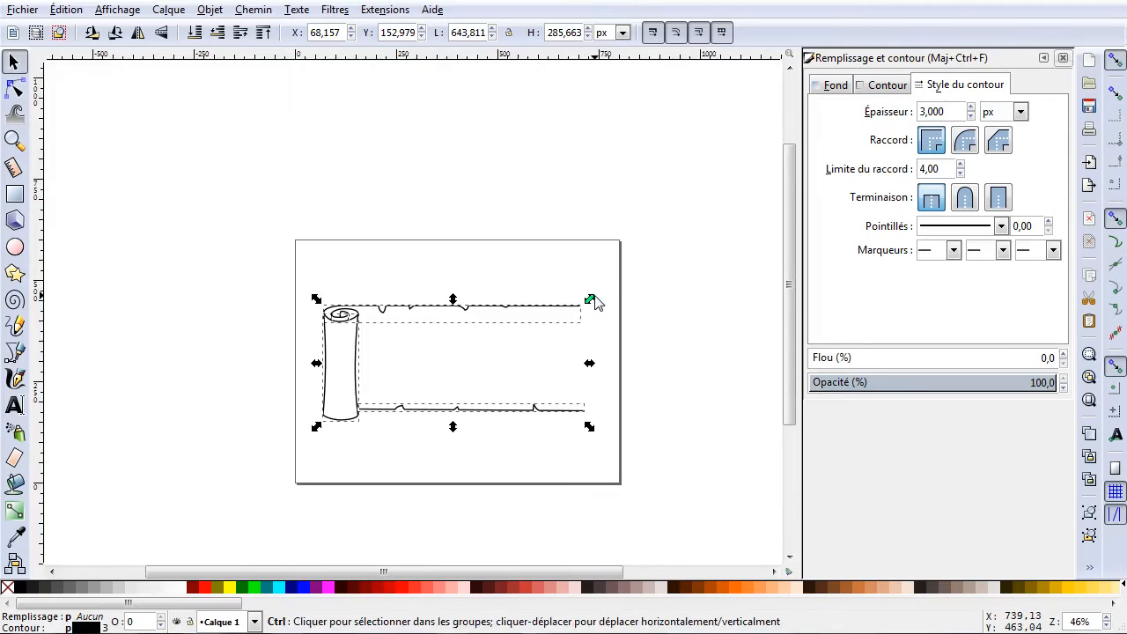
scroll(592, 299, "up", 2, "ctrl")
scroll(595, 305, "down", 3)
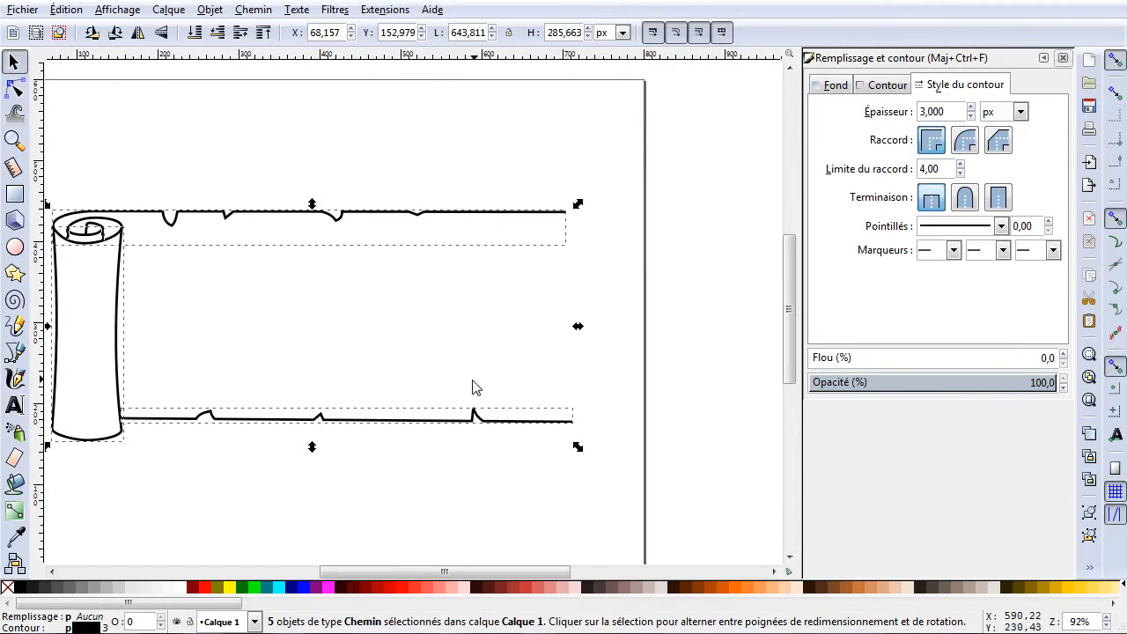
scroll(477, 384, "left", 2, "shift")
scroll(476, 383, "left", 1, "shift")
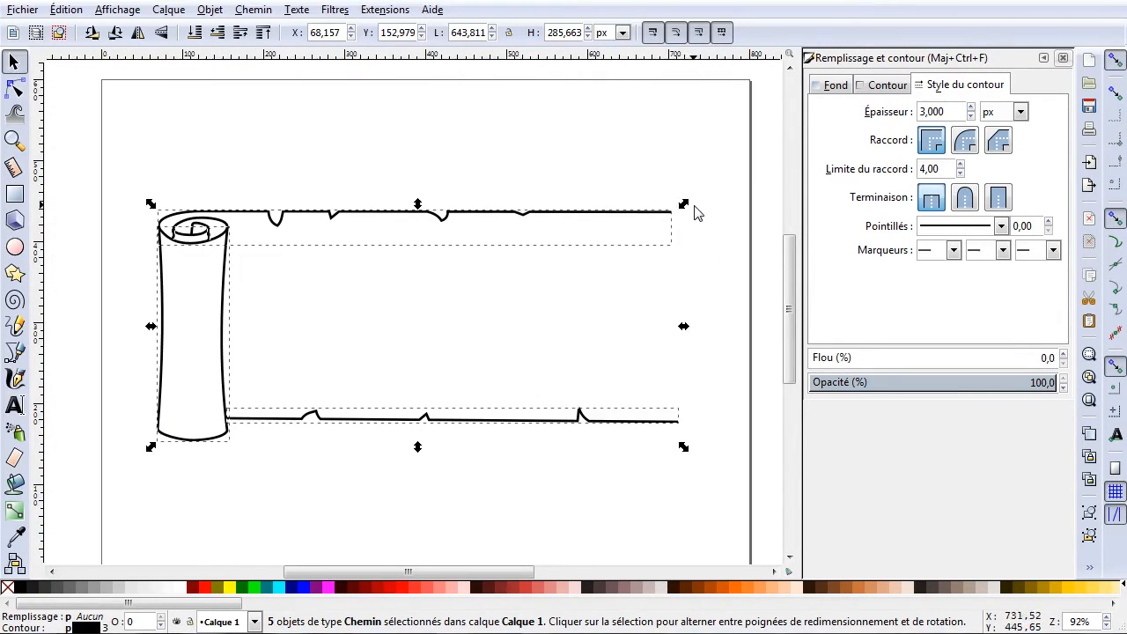
key("ctrl")
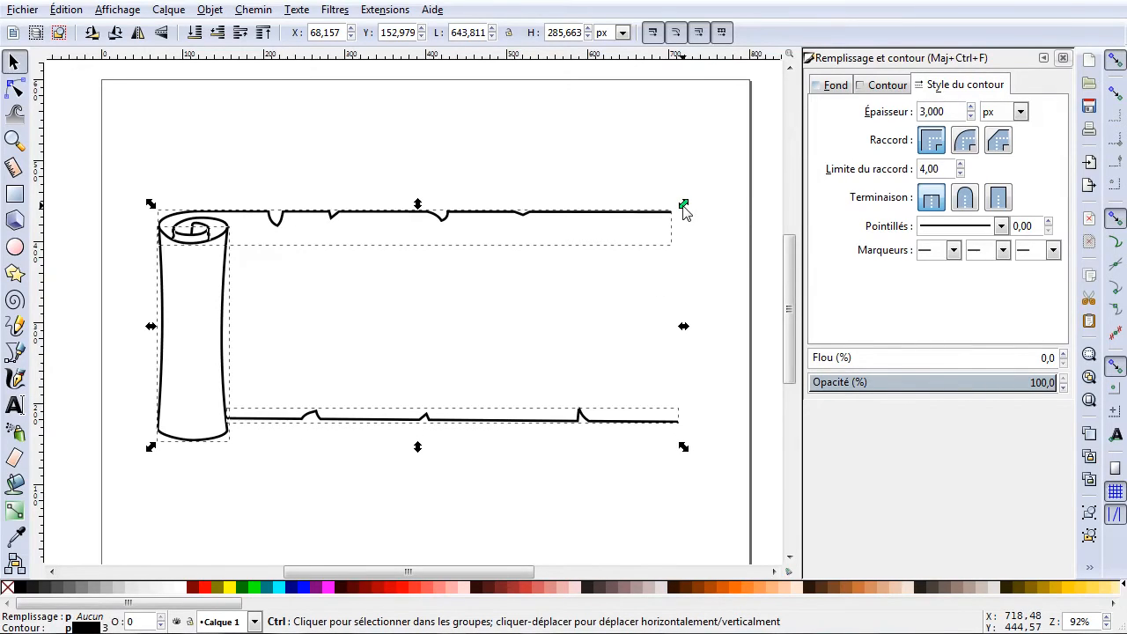
mouse_move(683, 206)
left_mouse_down()
mouse_move(642, 297)
mouse_move(594, 360)
left_mouse_up()
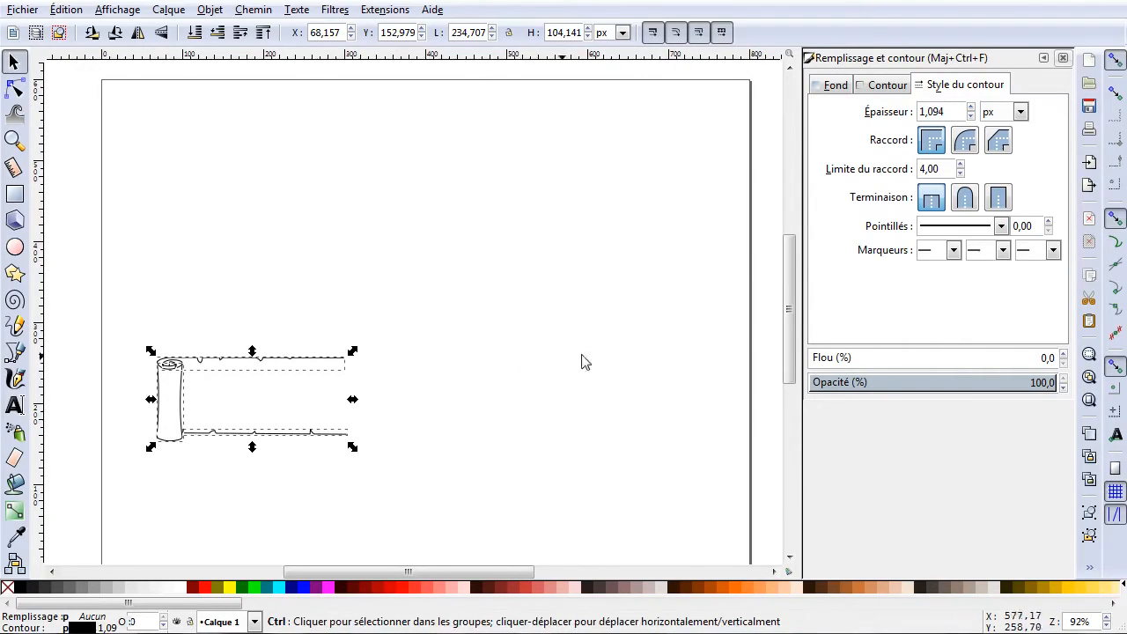
left_click(457, 394)
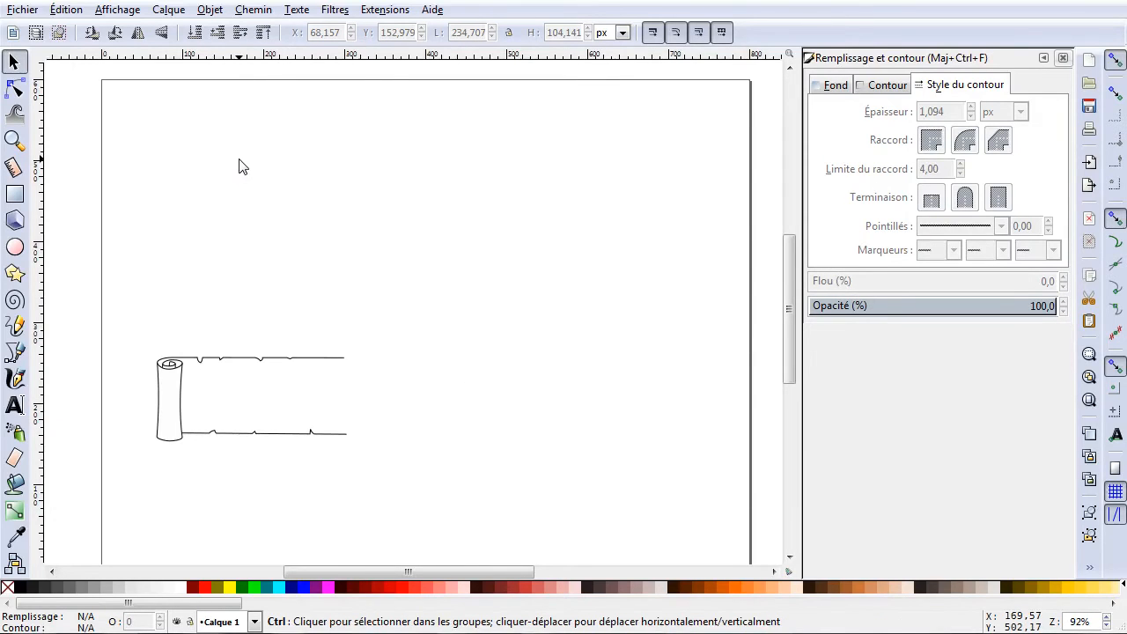
key("ctrl+z")
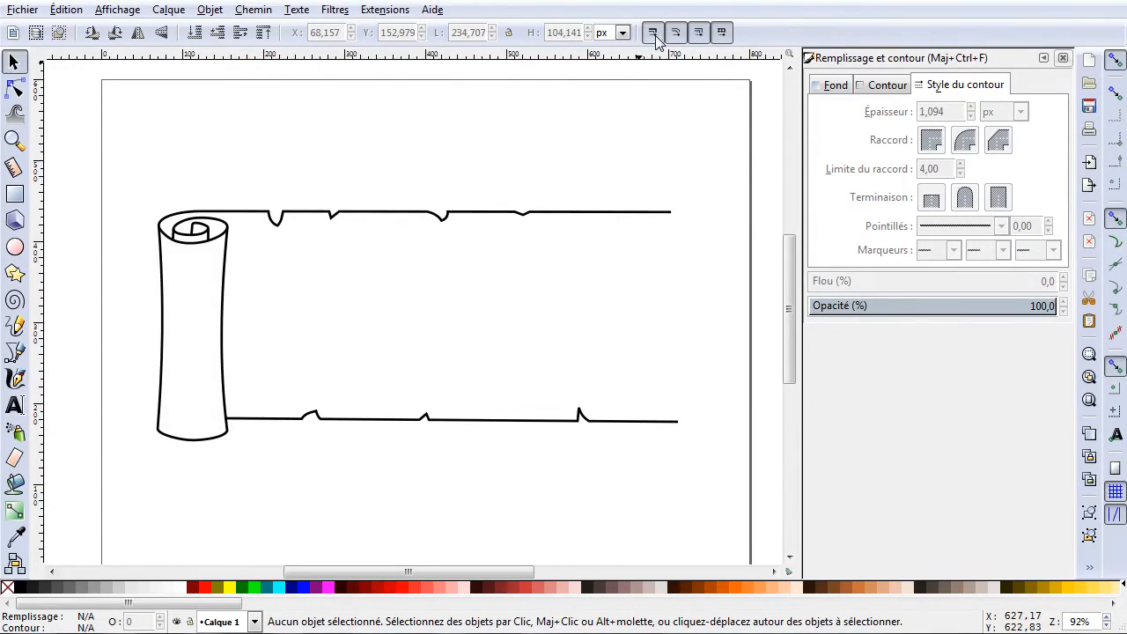
Try shrinking the whole scroll to about 259 × 116 px with stroke scaling off, and undo the resize.
left_click_drag(100, 166, 744, 489)
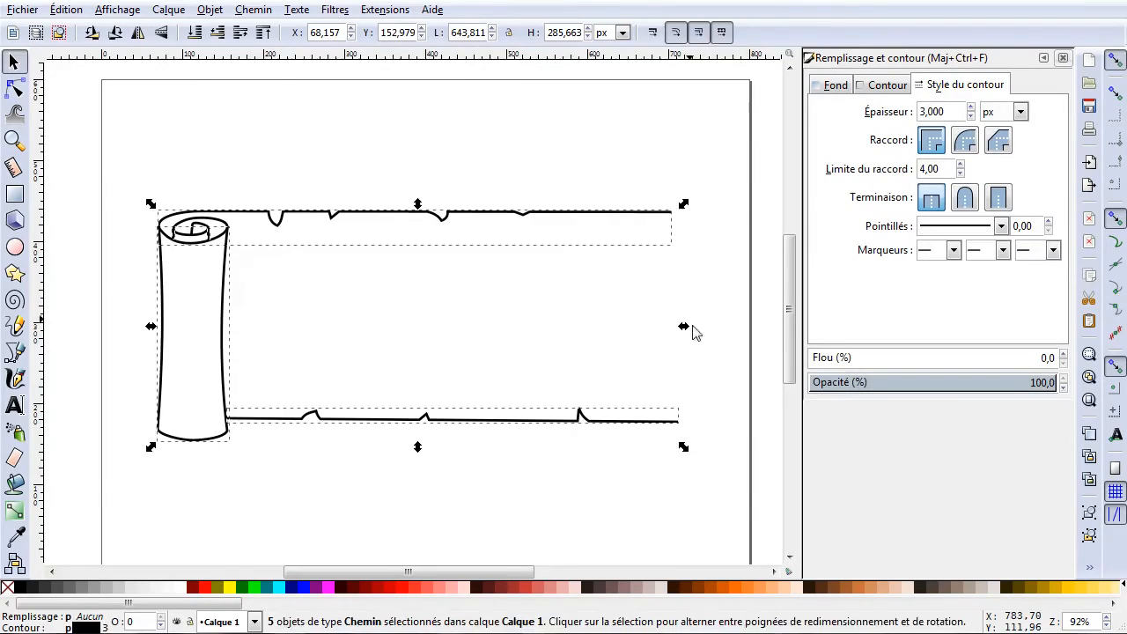
mouse_move(684, 205)
left_mouse_down()
mouse_move(666, 243)
mouse_move(552, 353)
left_mouse_up()
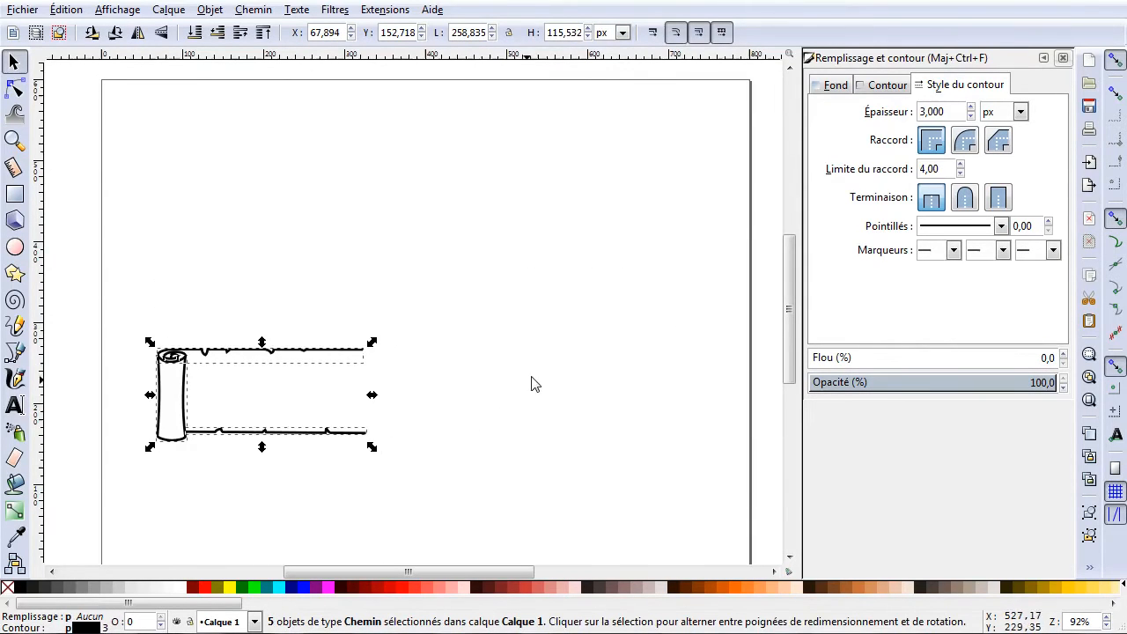
left_click(430, 440)
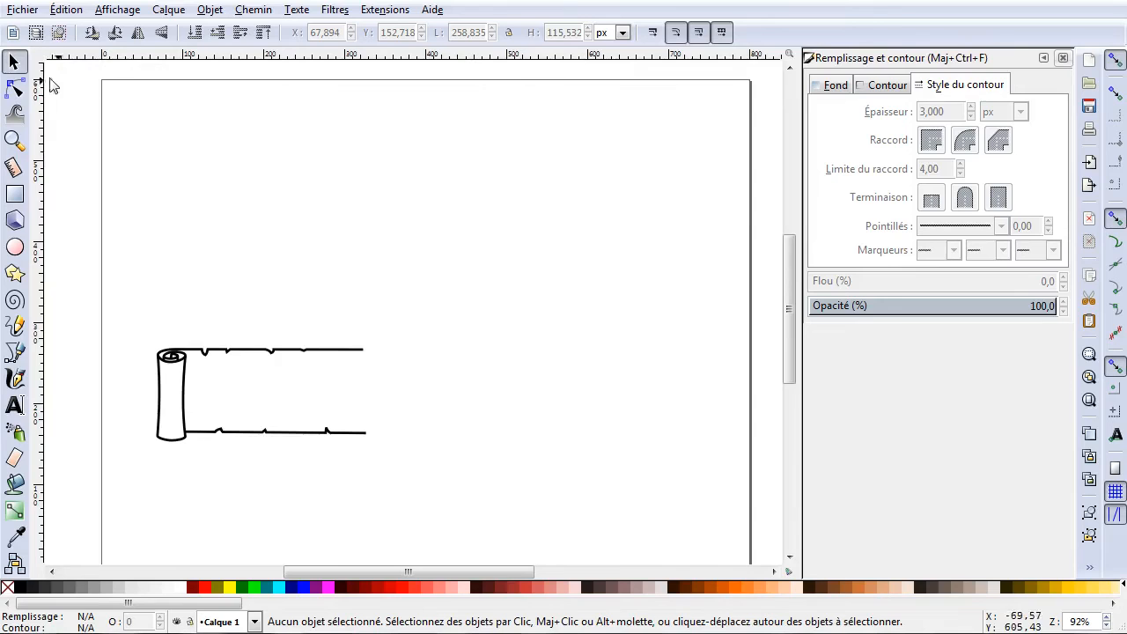
key("ctrl+z")
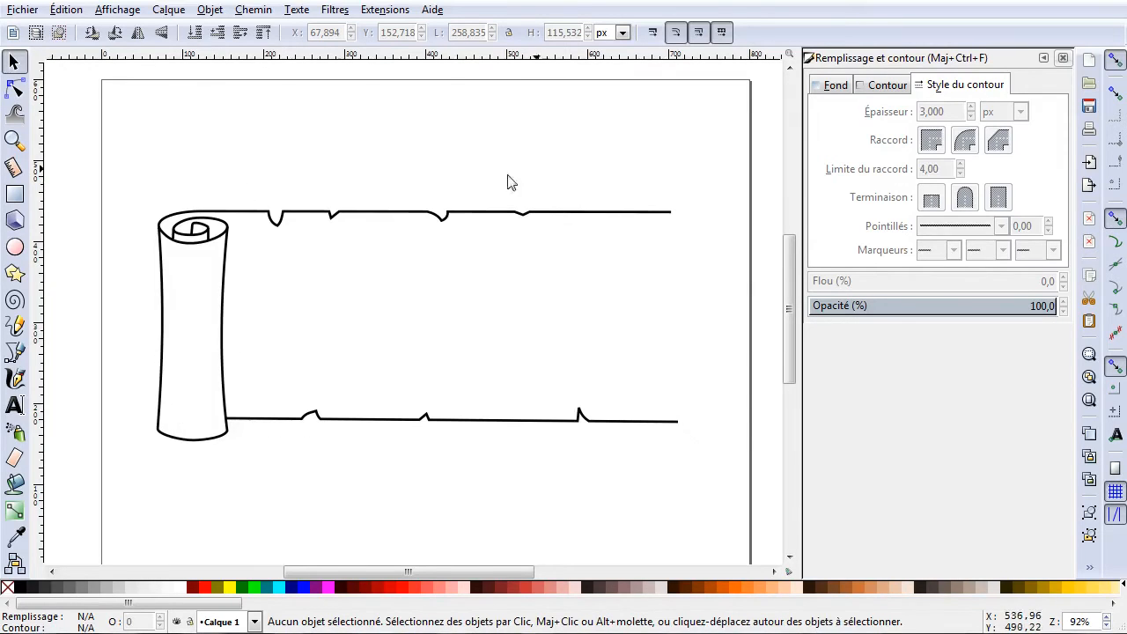
Shrink the whole scroll proportionally to about 208 × 92 px with stroke scaling on.
left_click_drag(121, 177, 715, 488)
key("5")
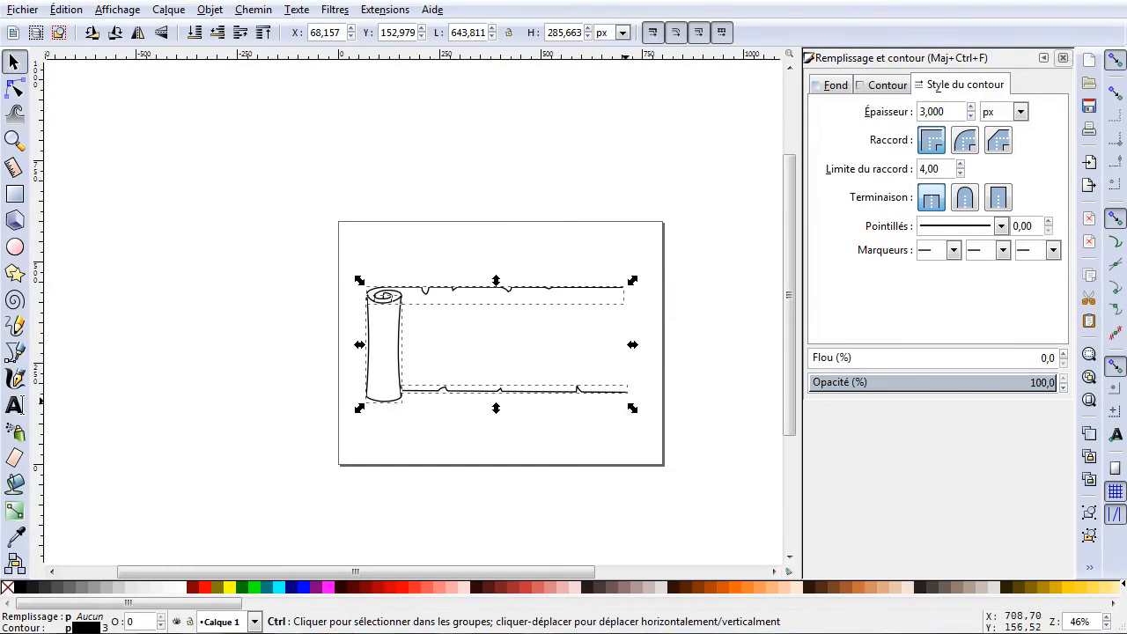
left_click_drag(633, 409, 530, 337)
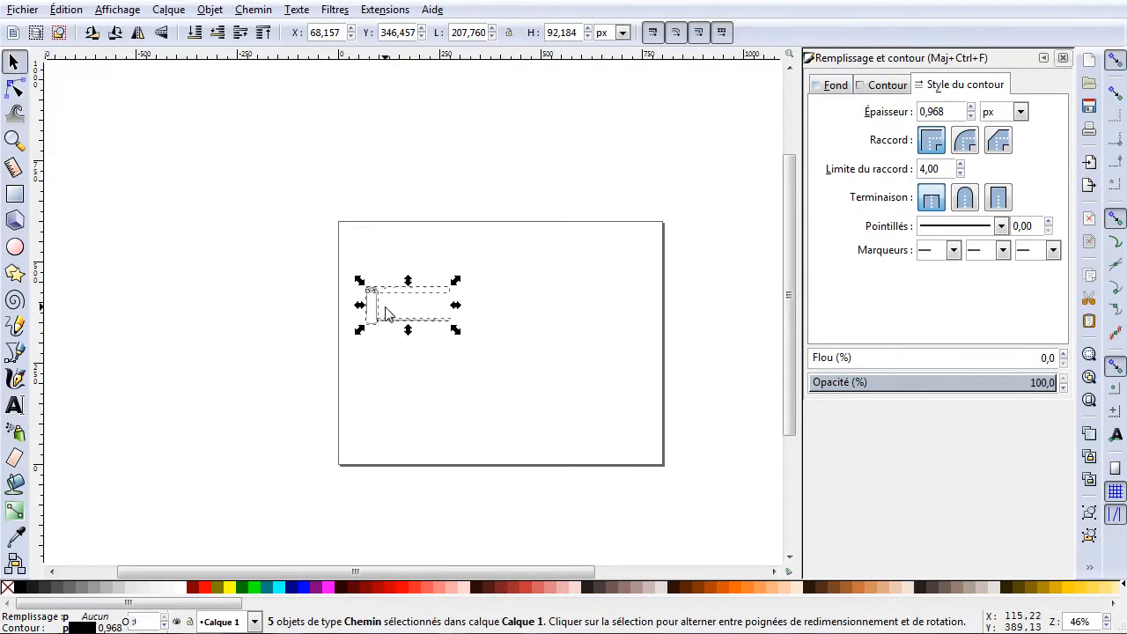
Move the scroll to the page's upper-left corner at about X 27 px and shrink it proportionally to about 178 × 79 px.
left_click_drag(337, 256, 511, 370)
left_click_drag(375, 306, 359, 250)
scroll(361, 249, "up", 2)
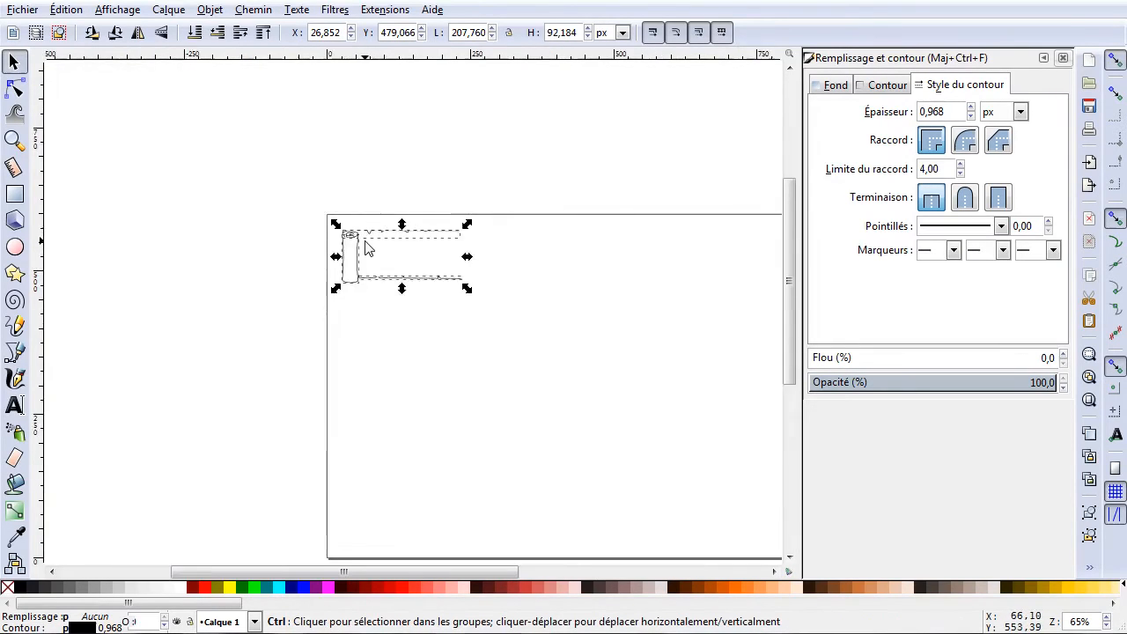
left_click_drag(504, 311, 503, 305)
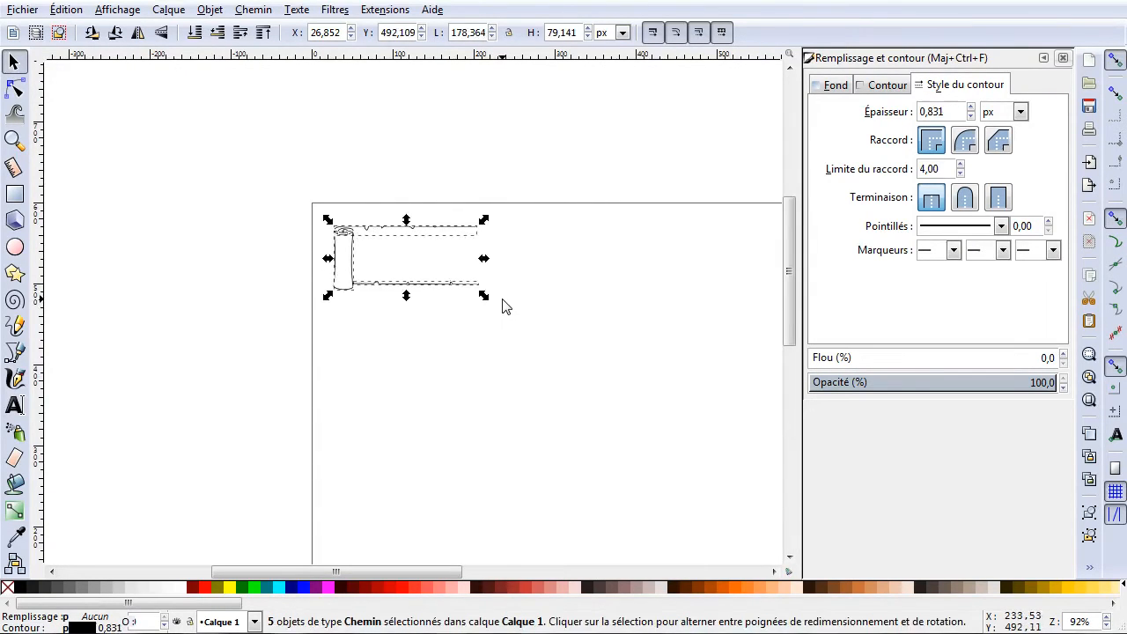
scroll(403, 256, "up", 2)
scroll(396, 257, "up", 1)
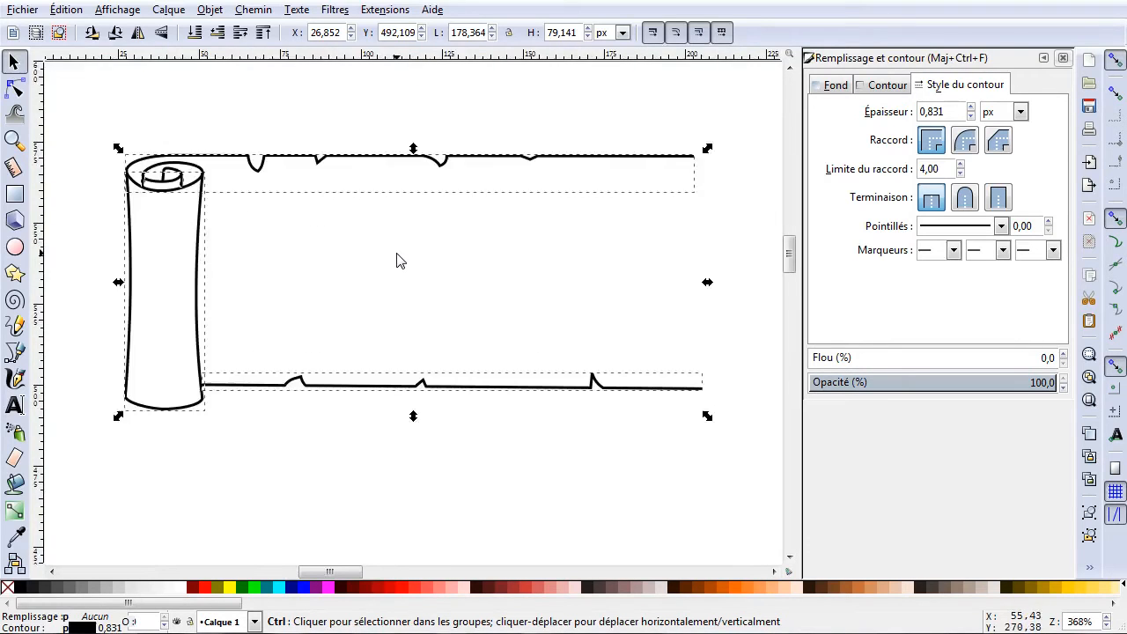
Select all five scroll paths and move them to the page's upper-right corner at about X 625 px, Y 508 px.
scroll(402, 259, "down", 4)
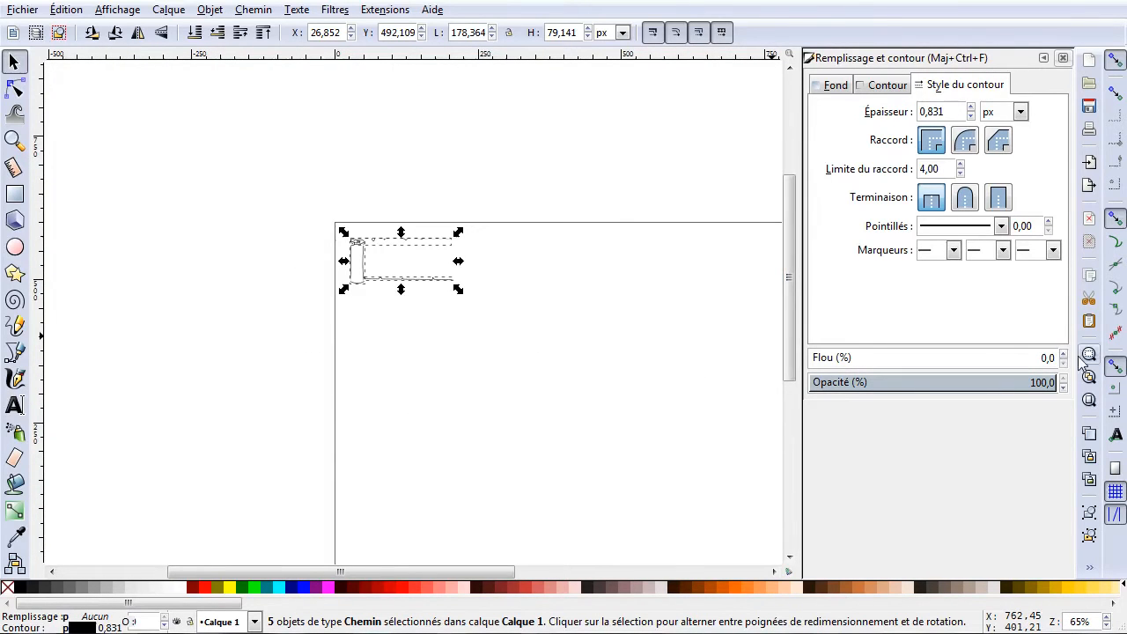
left_click(1088, 399)
left_click(433, 280)
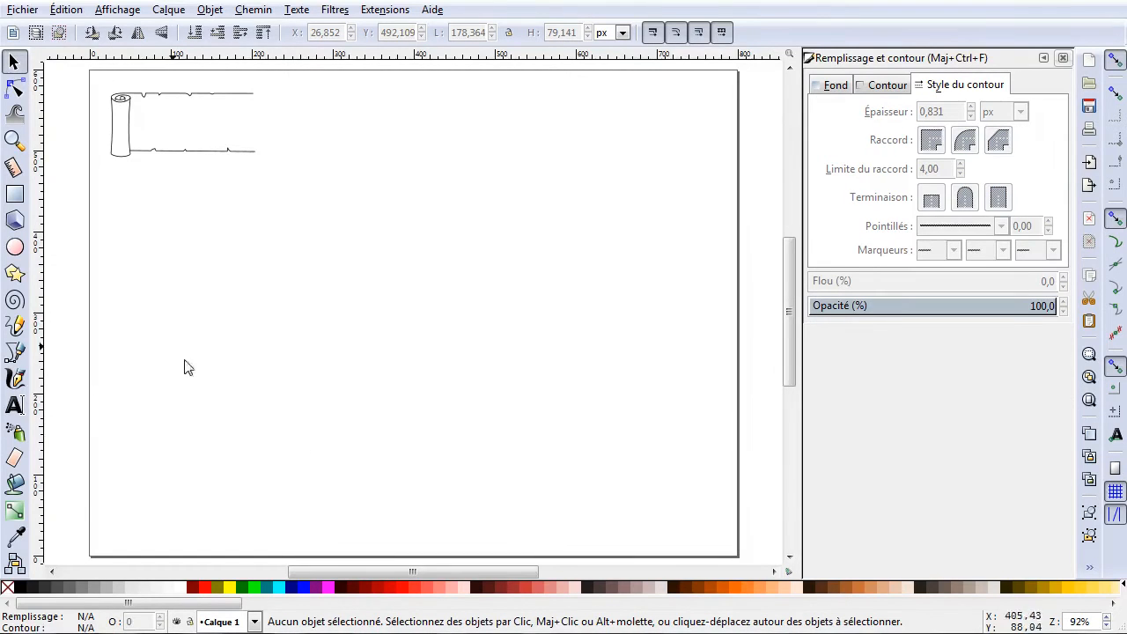
mouse_move(87, 75)
left_mouse_down()
mouse_move(147, 151)
mouse_move(355, 233)
left_mouse_up()
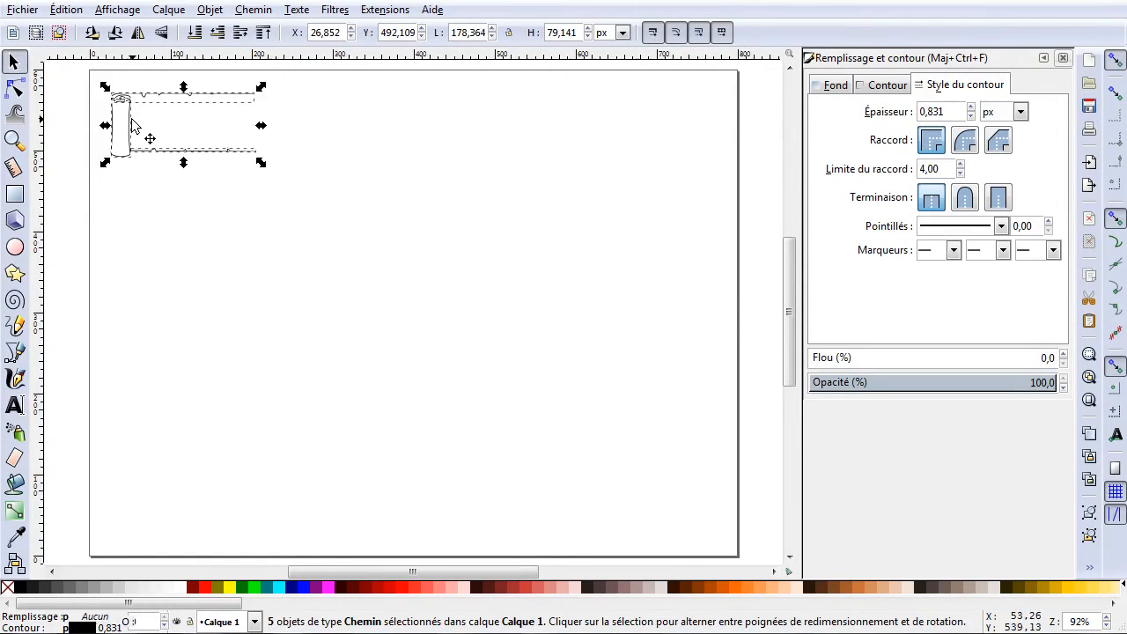
left_click_drag(132, 126, 615, 119)
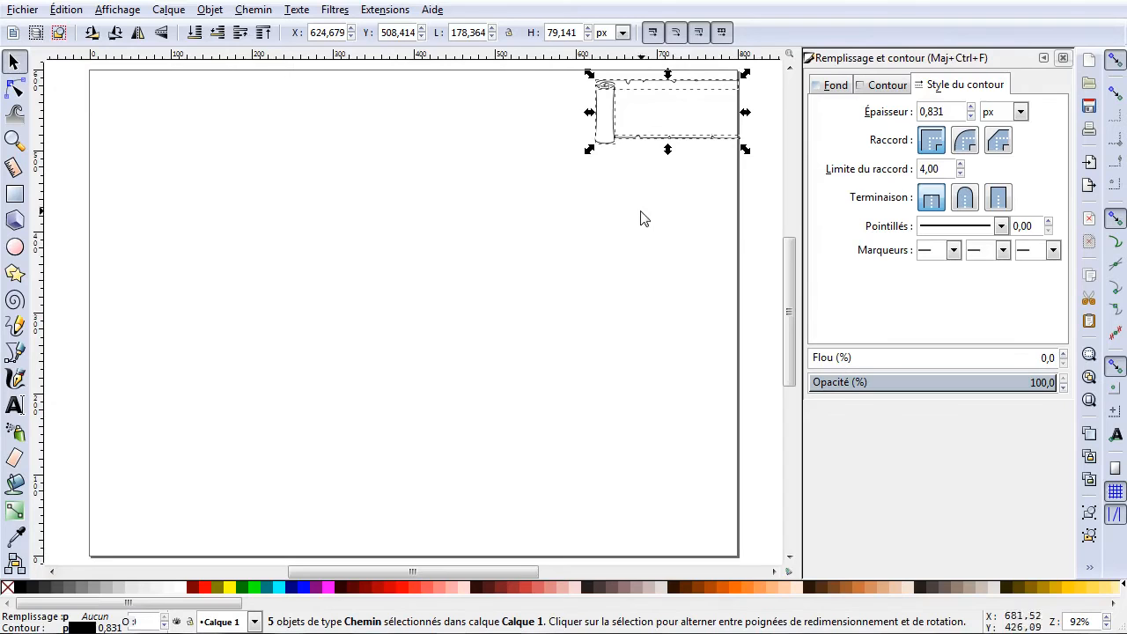
left_click(590, 216)
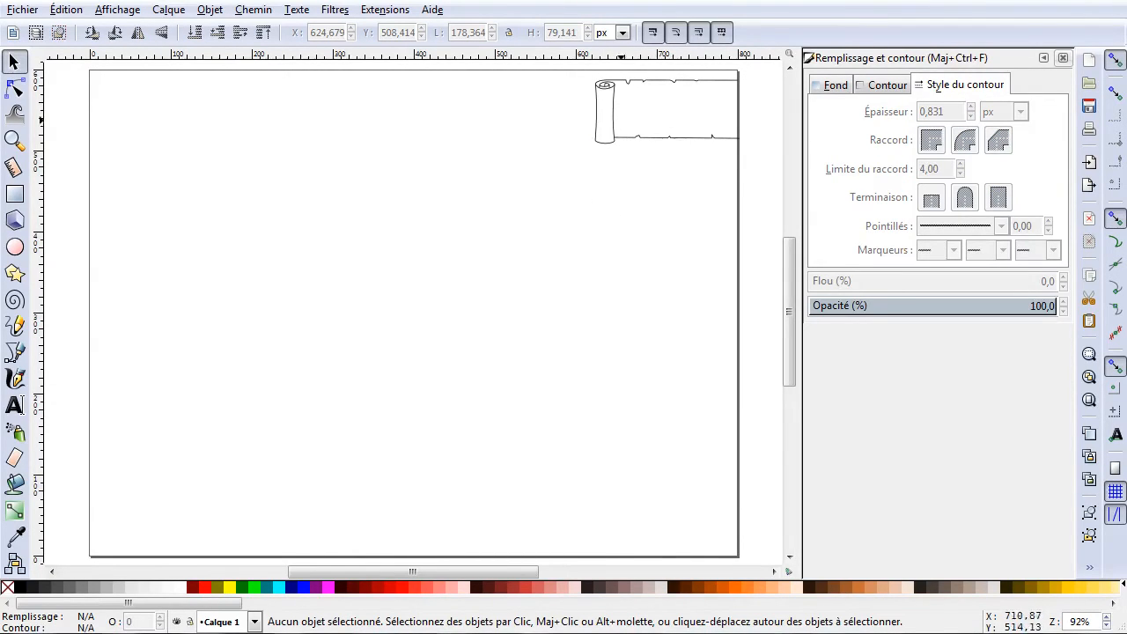
Reselect all five scroll paths and move them to the middle of the page at about X 308 px, Y 343 px.
mouse_move(546, 70)
left_mouse_down()
mouse_move(673, 123)
mouse_move(694, 166)
left_mouse_up()
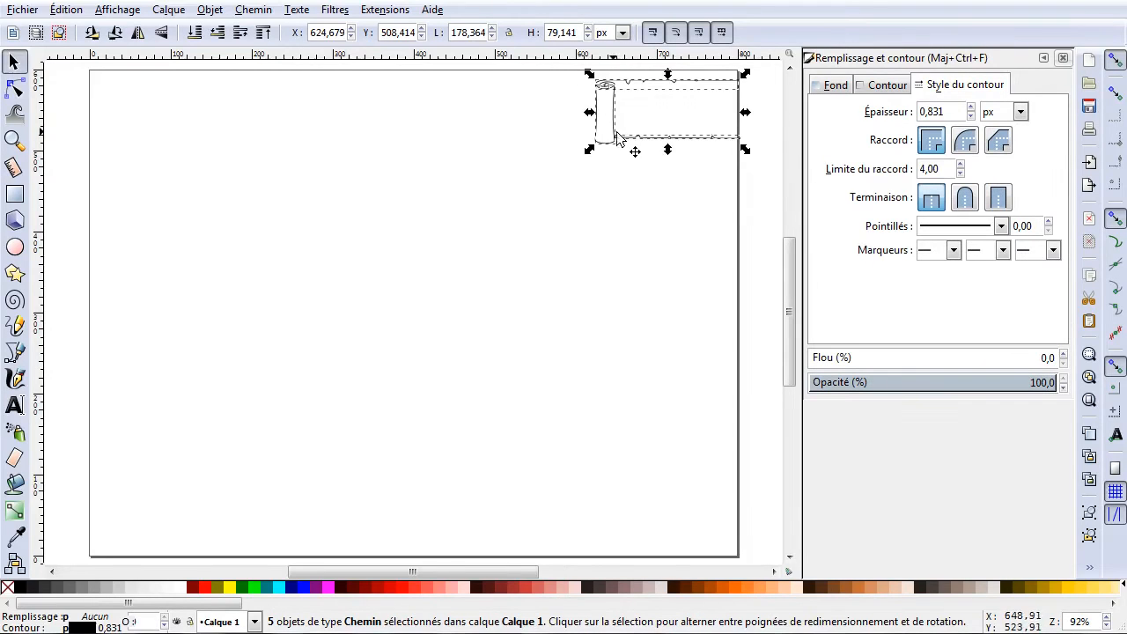
left_click_drag(610, 132, 353, 266)
scroll(395, 238, "up", 4)
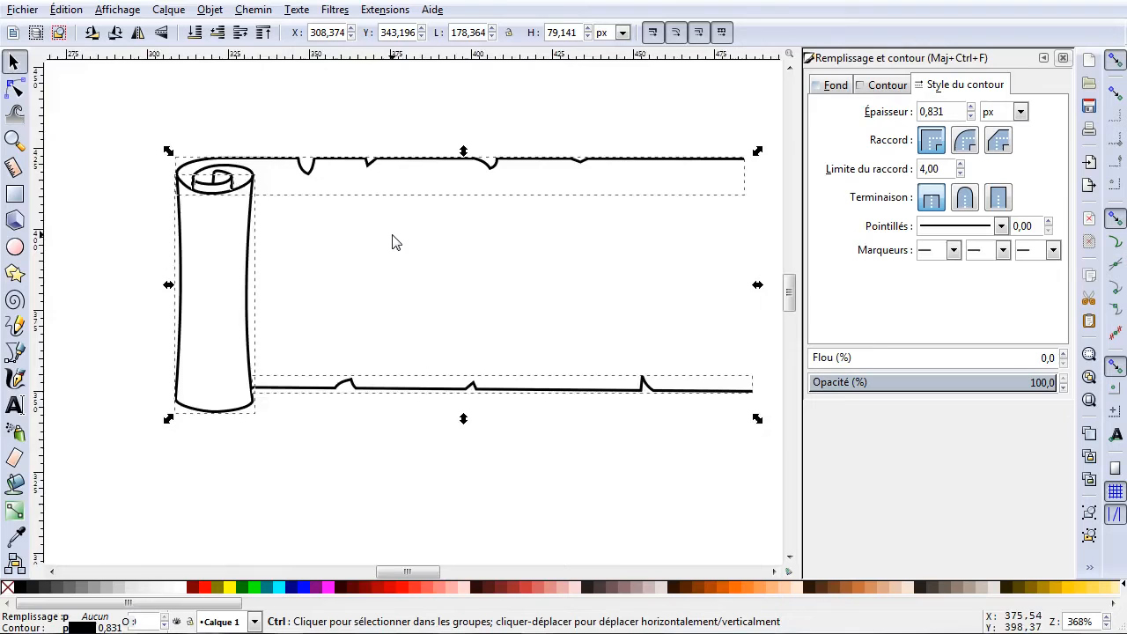
Set the stroke width of all five scroll paths to 1 px and deselect them.
scroll(415, 269, "down", 5)
scroll(415, 270, "up", 1)
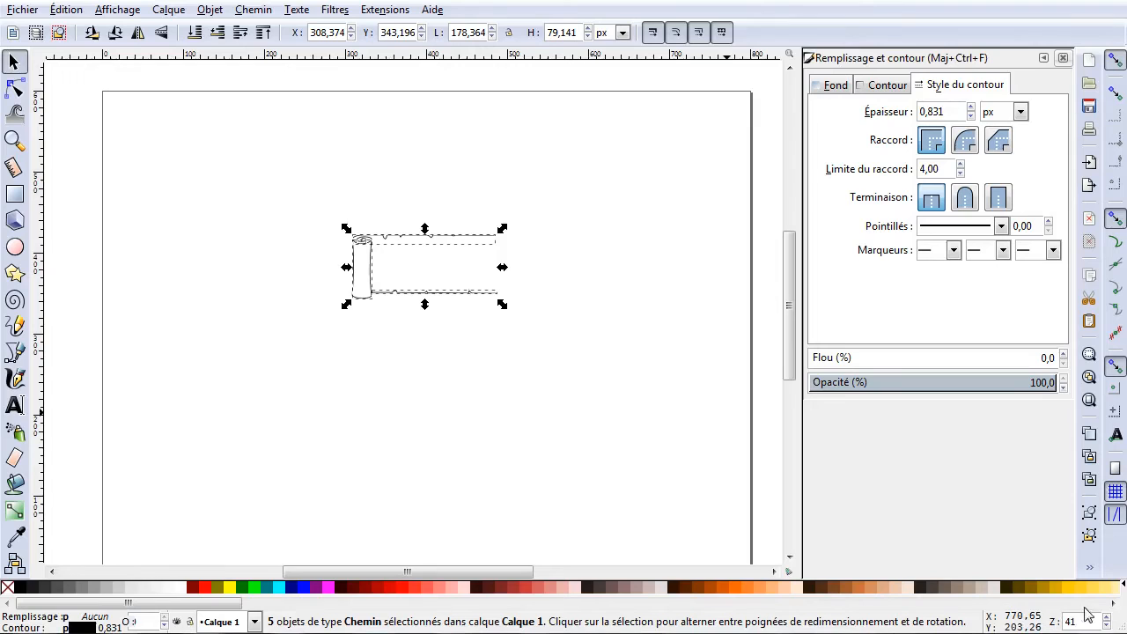
key("Return")
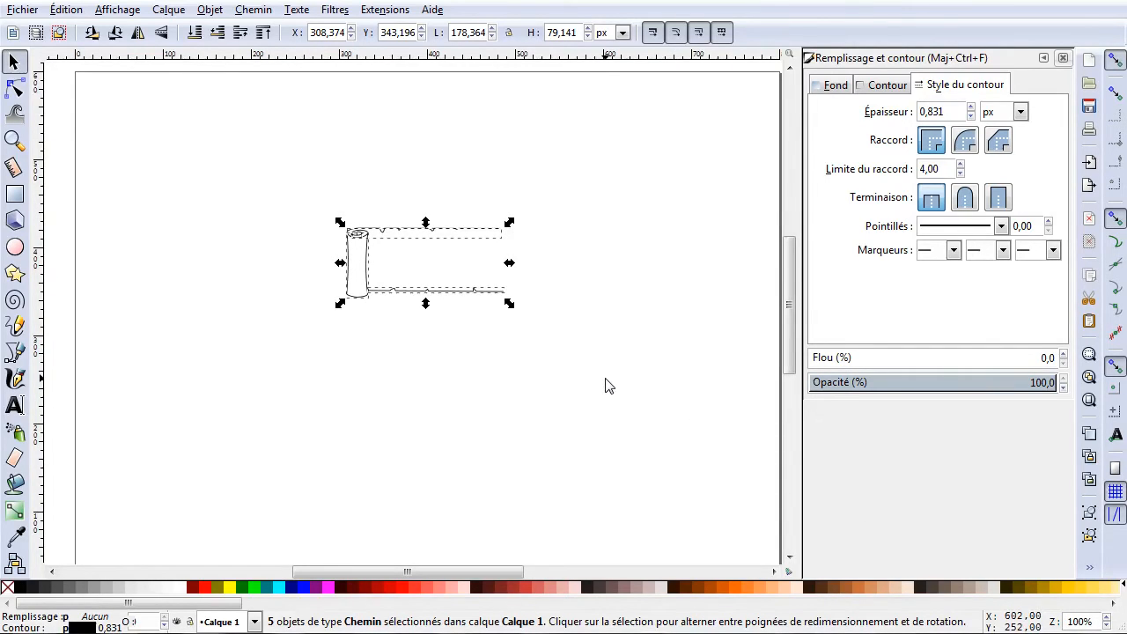
left_click(943, 111)
left_click_drag(956, 107, 909, 111)
type("1")
key("Return")
left_click(652, 245)
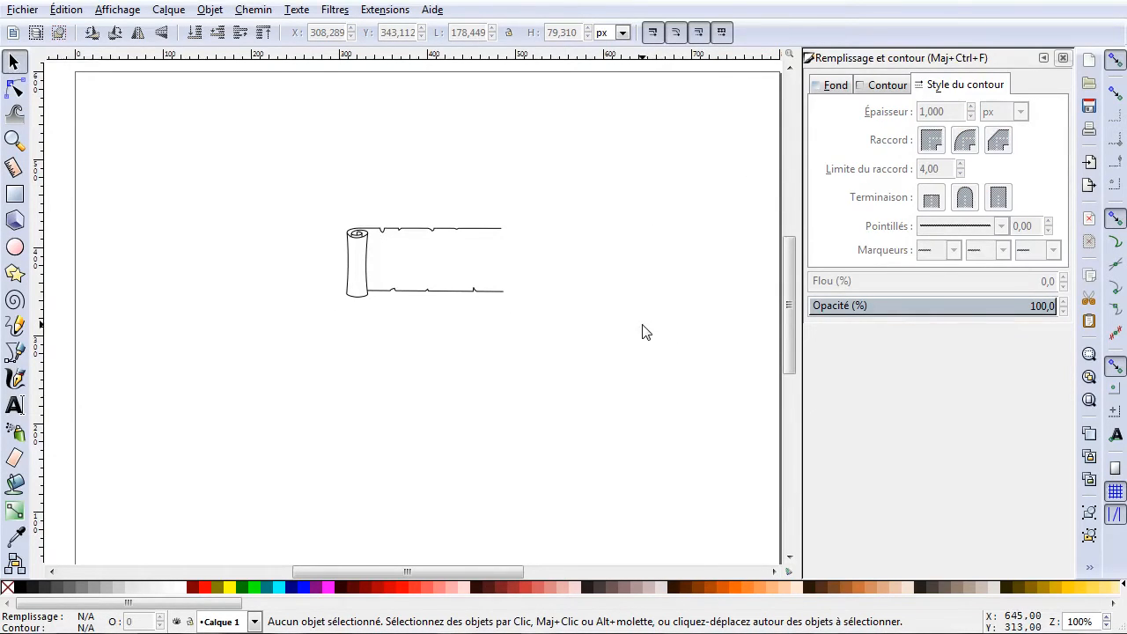
Activate the Bezier tool for tracing over the scroll and close the Fill and Stroke dialog.
left_click_drag(267, 199, 602, 370)
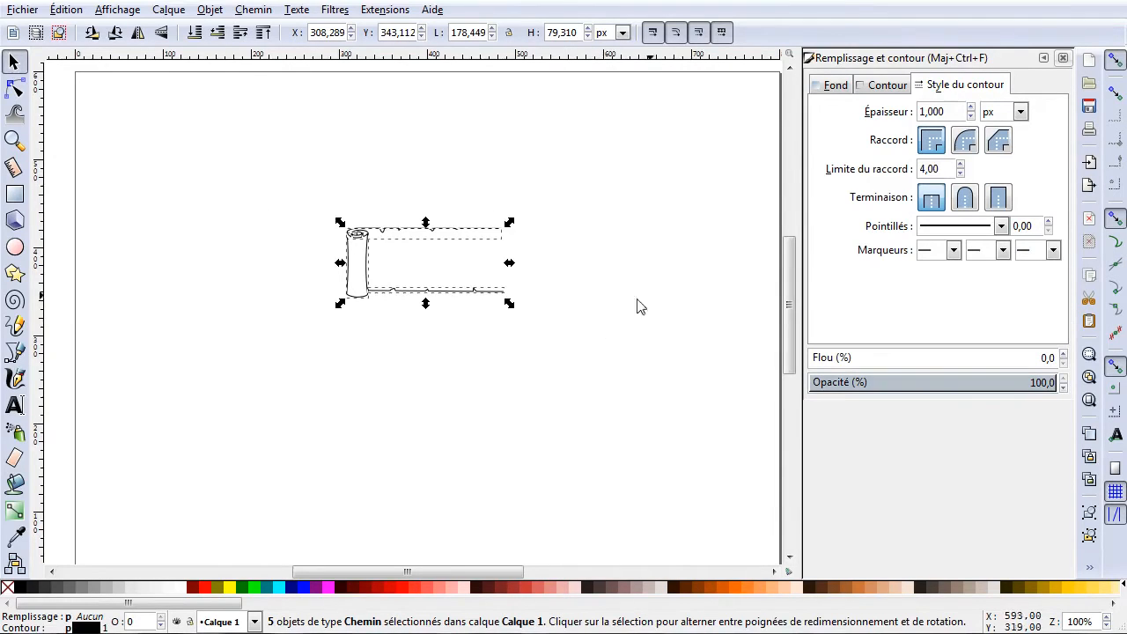
left_click_drag(262, 176, 609, 390)
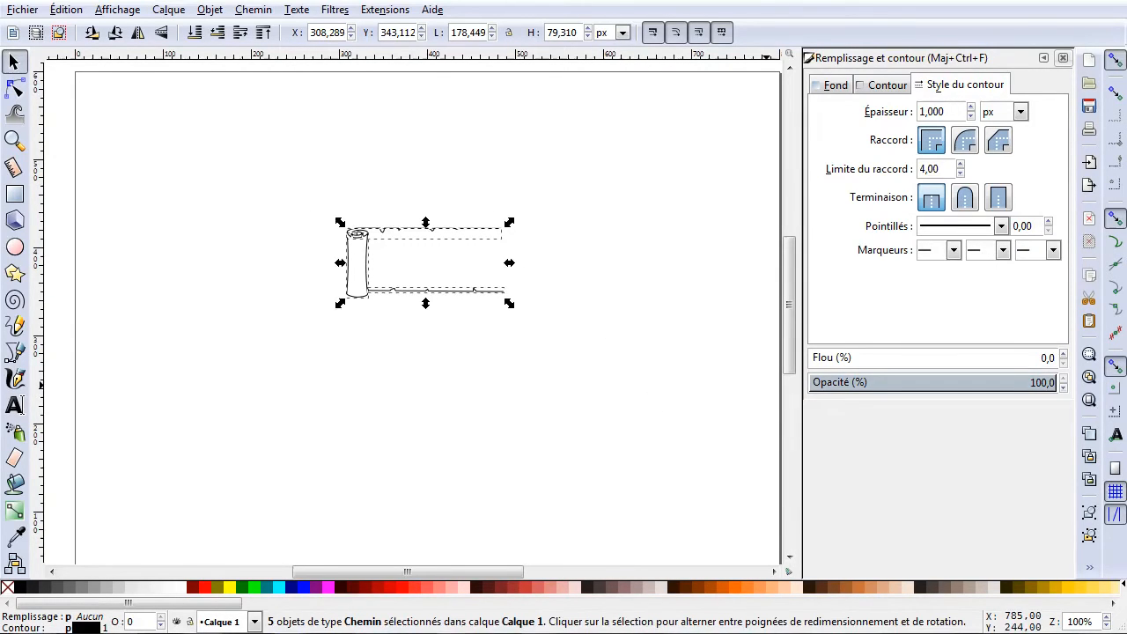
left_click(1090, 354)
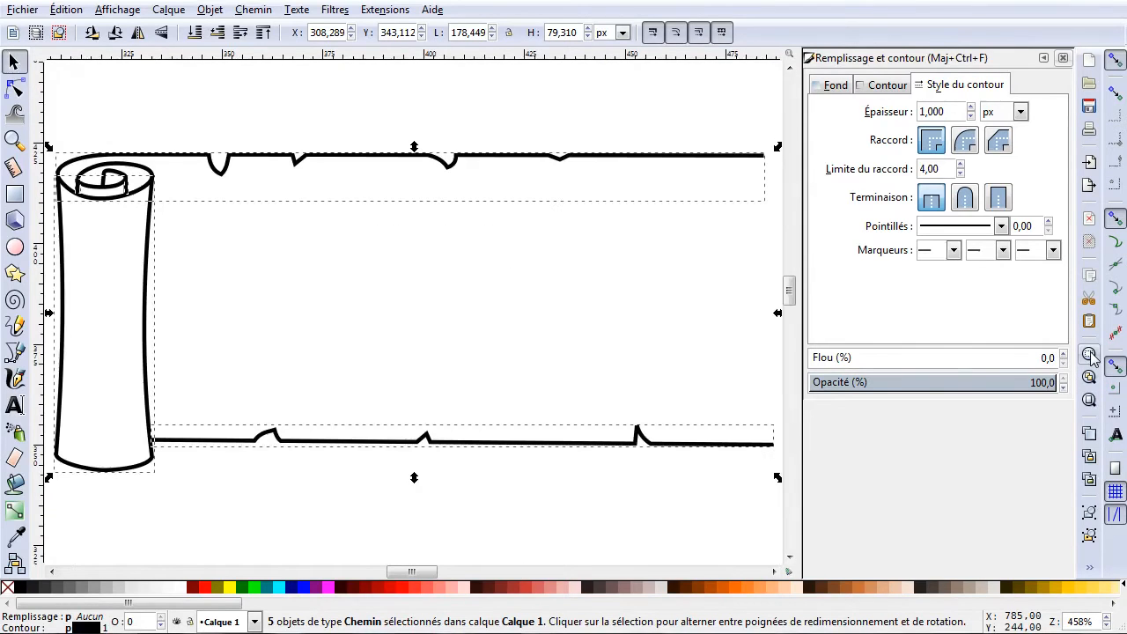
scroll(258, 239, "down", 1)
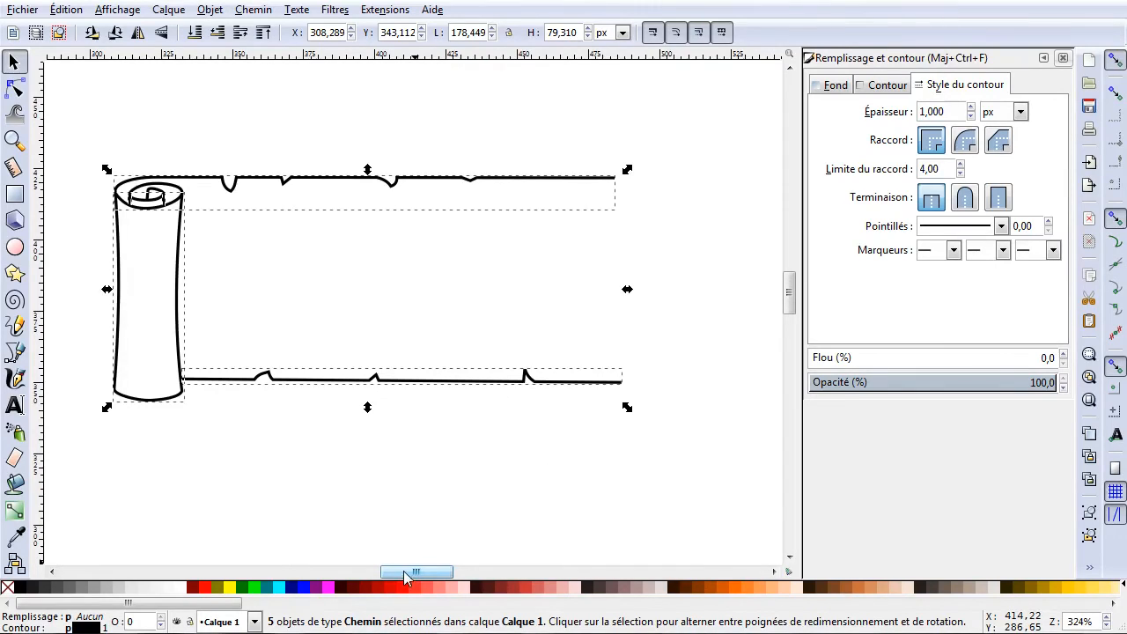
left_click_drag(405, 575, 398, 575)
left_click(446, 521)
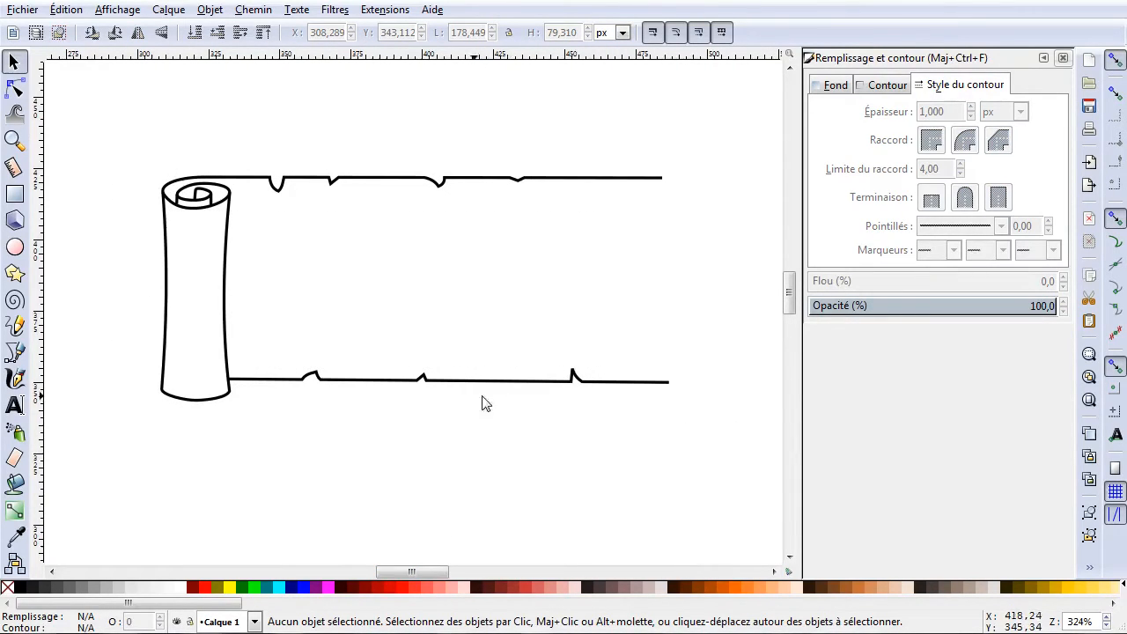
left_click(14, 352)
scroll(169, 218, "up", 2)
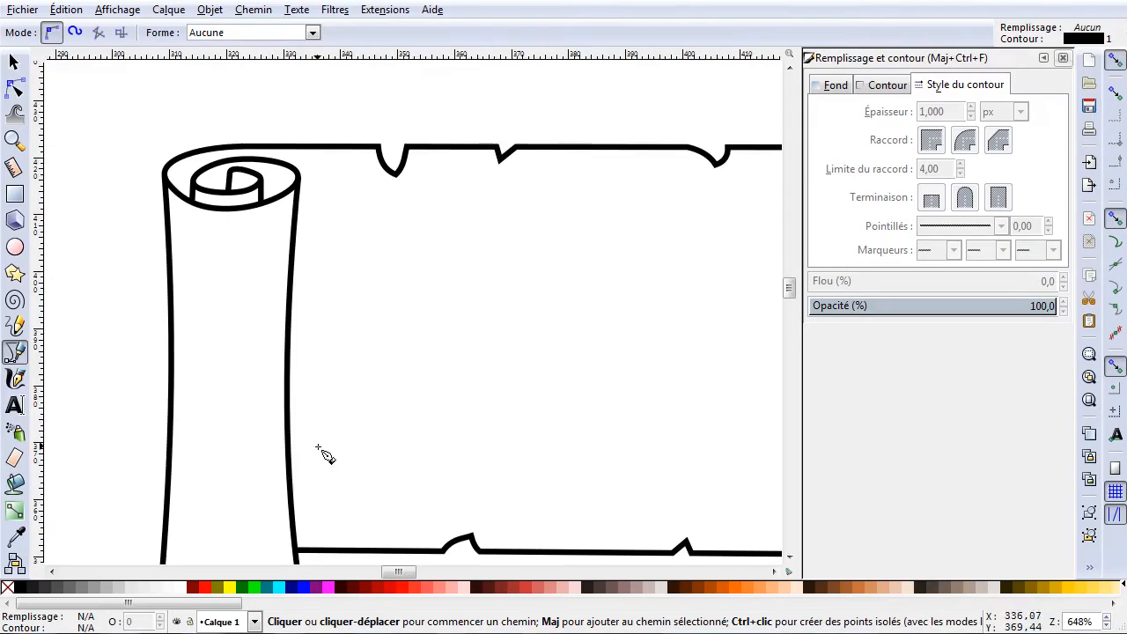
scroll(320, 408, "down", 1)
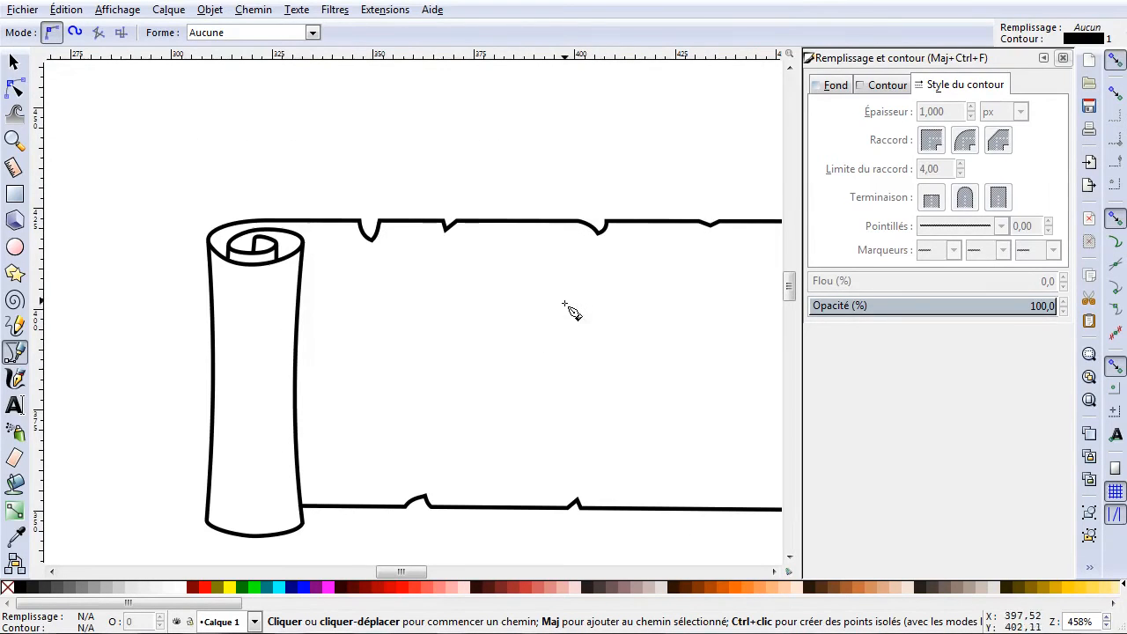
mouse_move(400, 571)
left_mouse_down()
mouse_move(417, 575)
mouse_move(406, 569)
left_mouse_up()
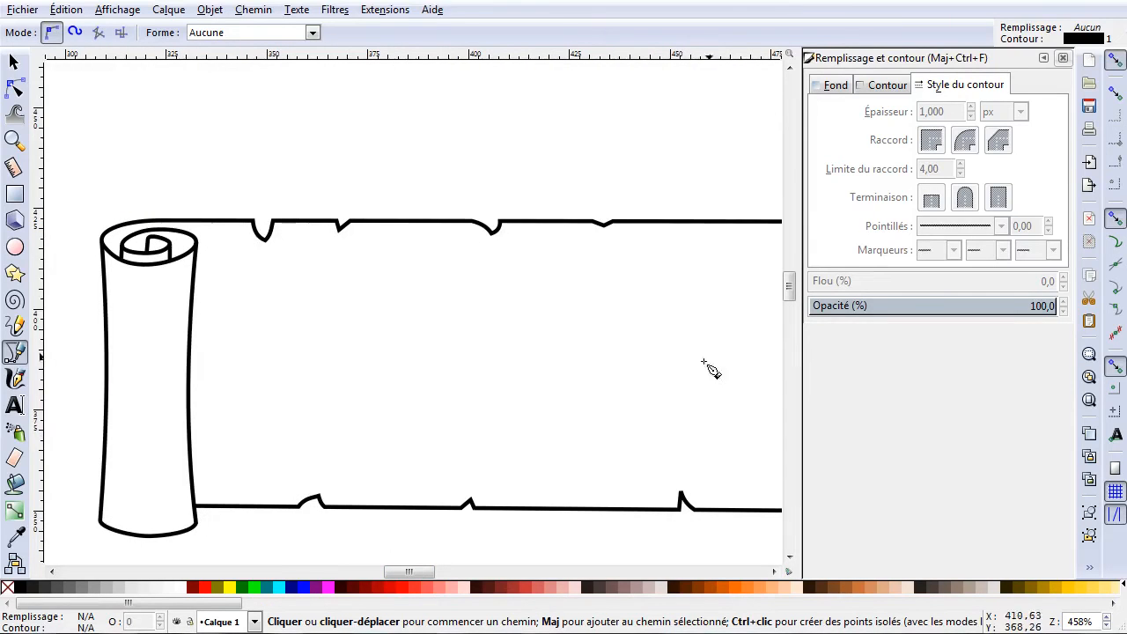
left_click_drag(790, 292, 790, 298)
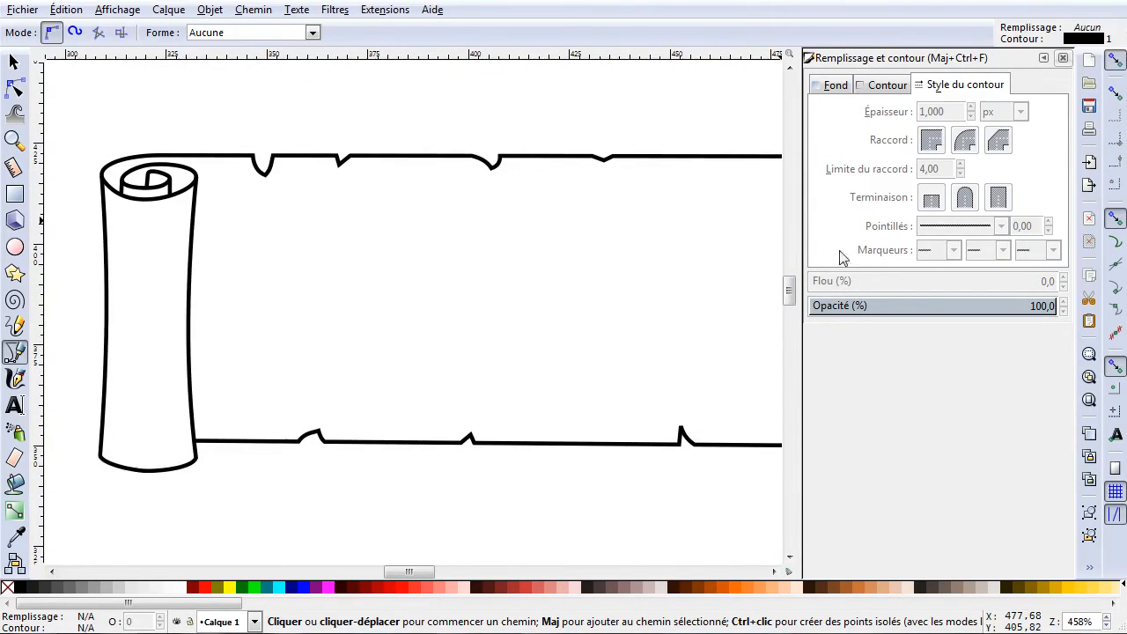
left_click(1062, 58)
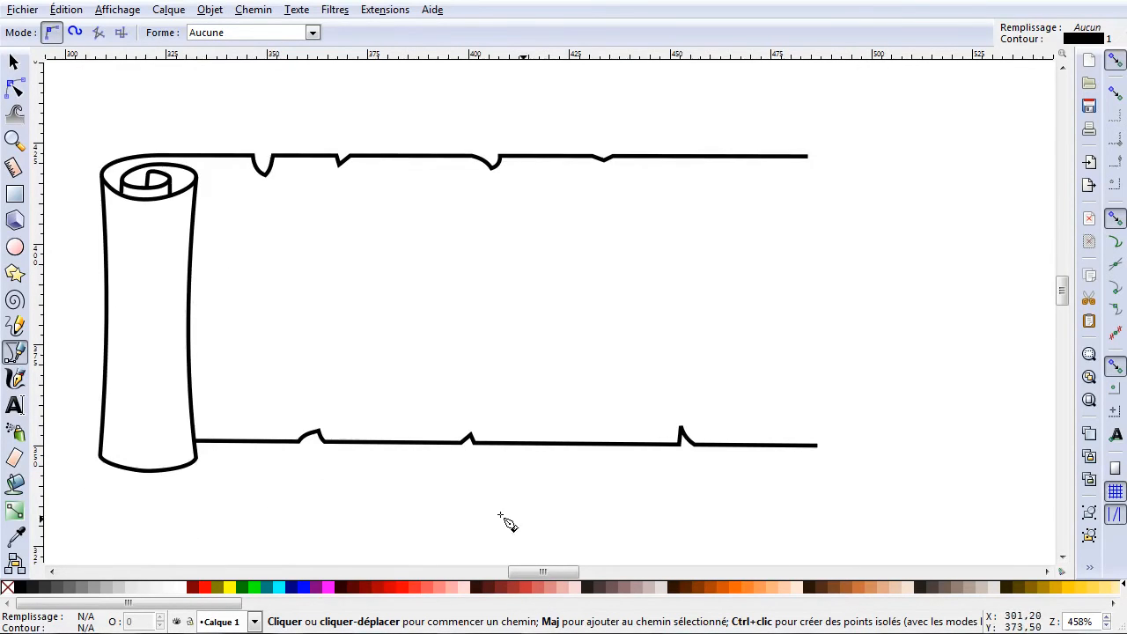
left_click_drag(209, 606, 281, 606)
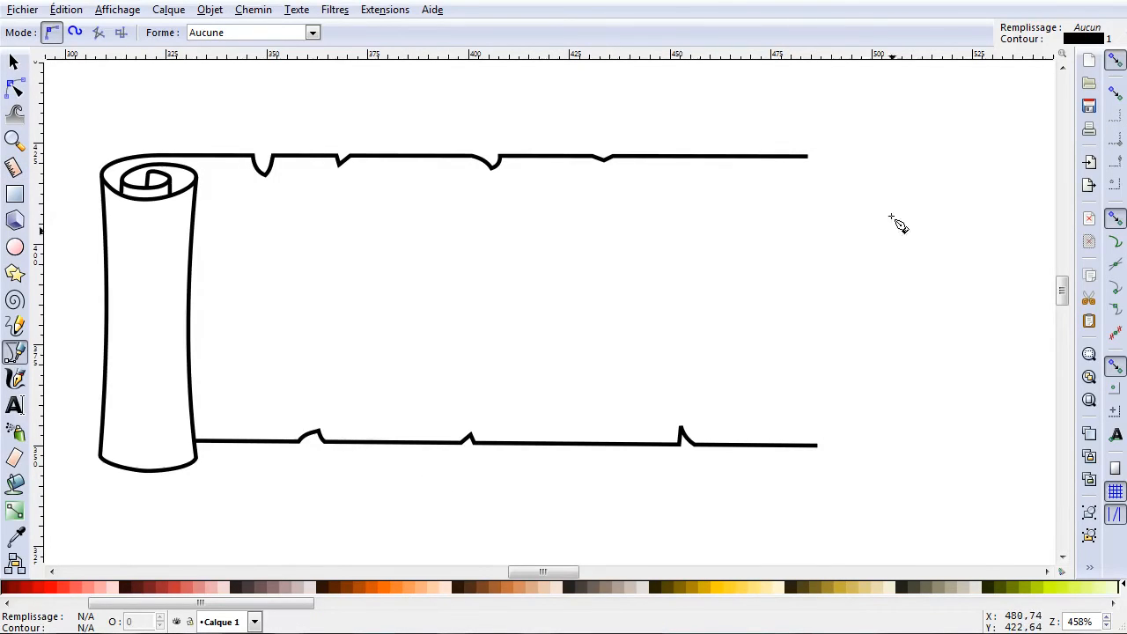
Start a straight-segment Bezier path at the right end of the scroll's upper edge and trace leftward around the first two notches.
left_click(807, 156)
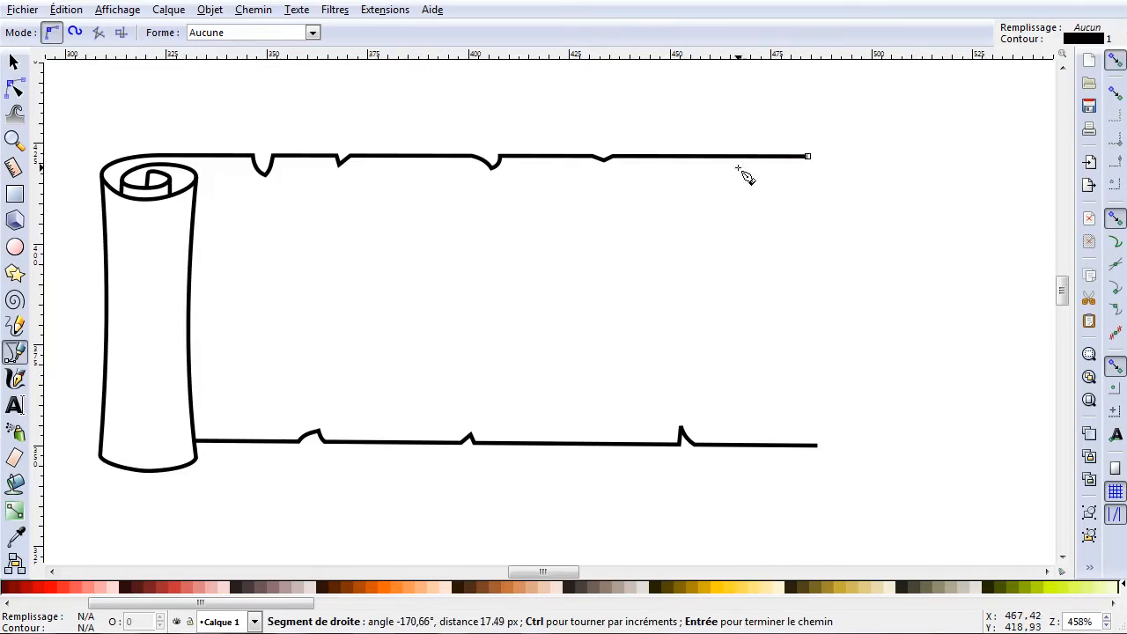
left_click(612, 158)
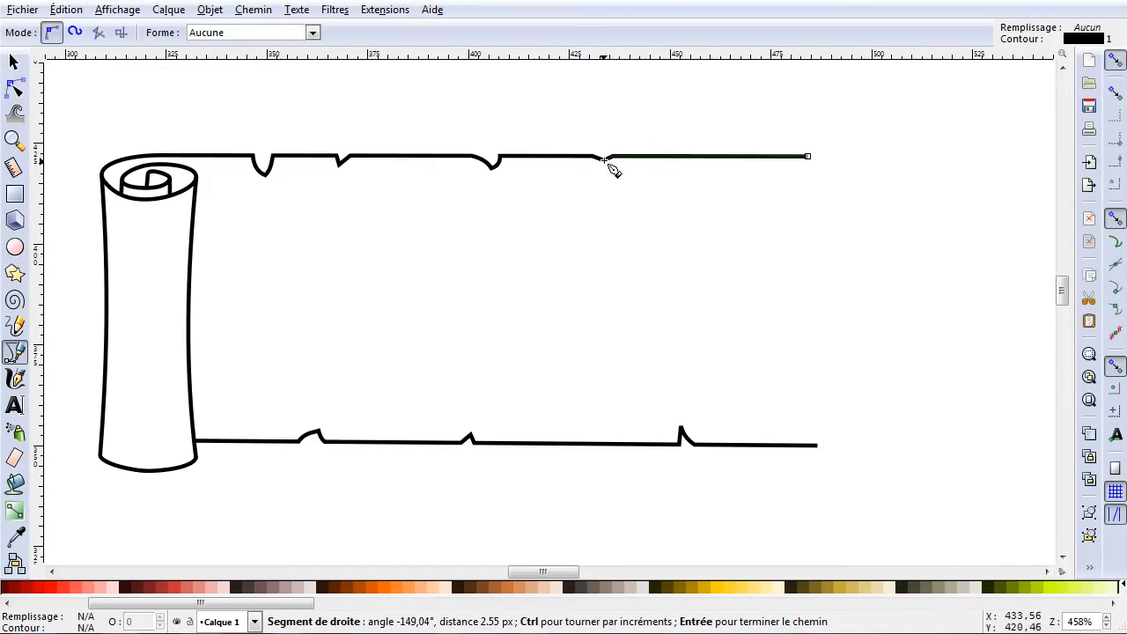
left_click(603, 161)
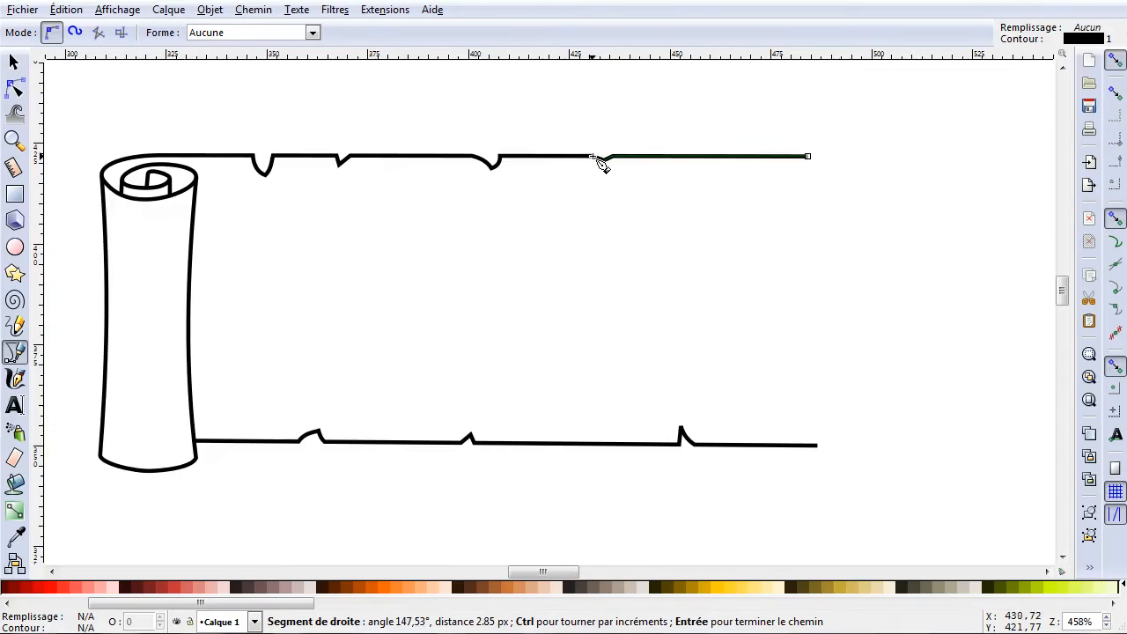
left_click(595, 158)
left_click(501, 159)
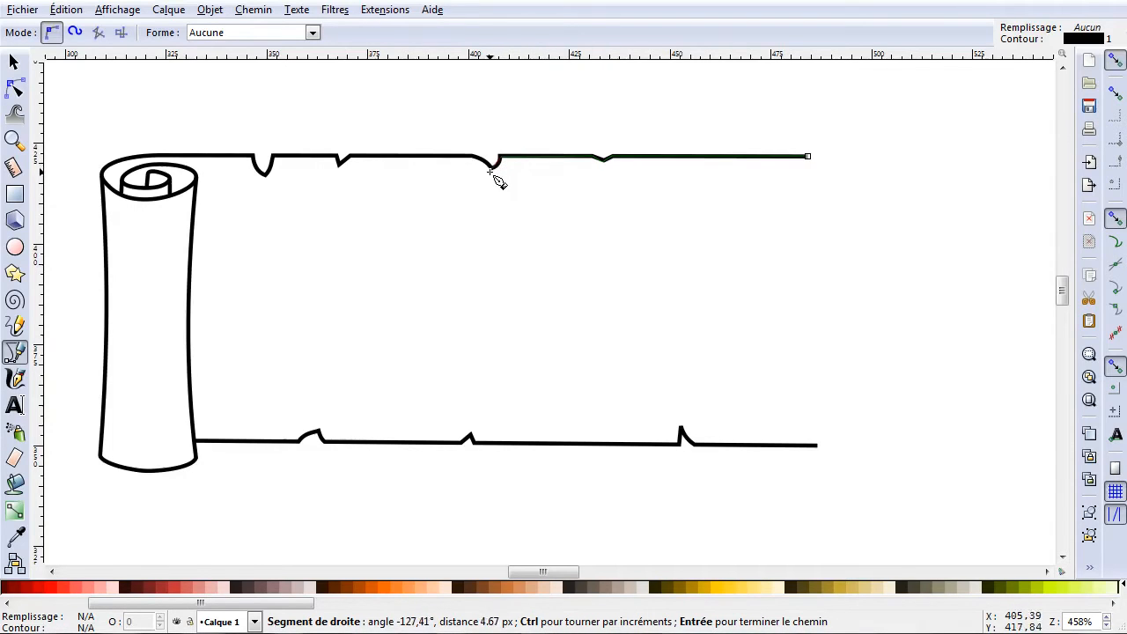
left_click(493, 174)
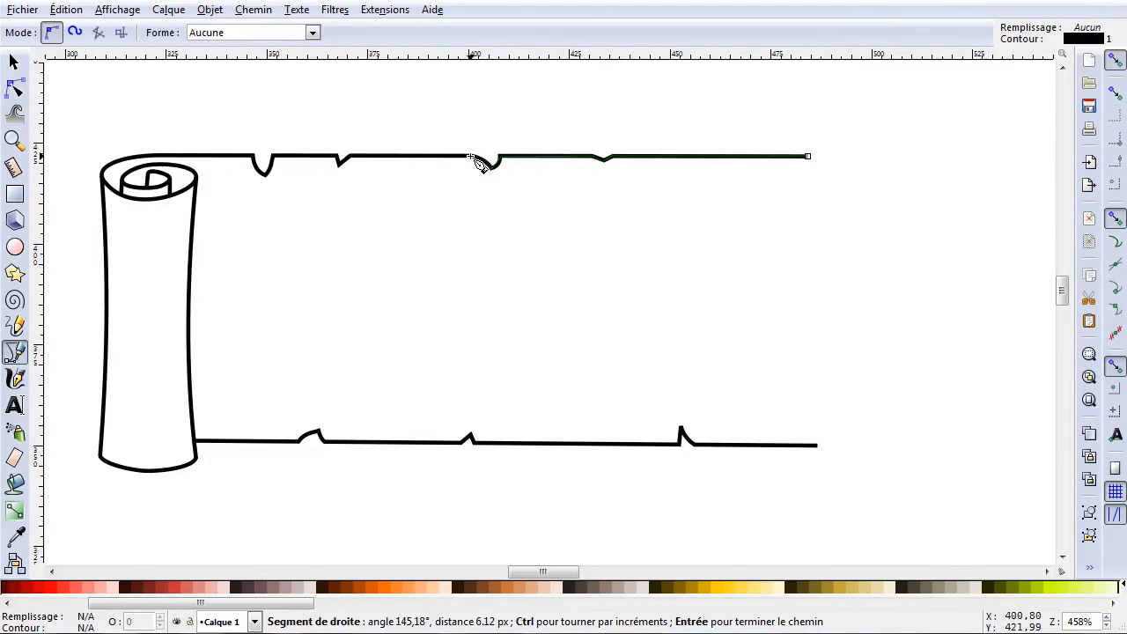
left_click(471, 158)
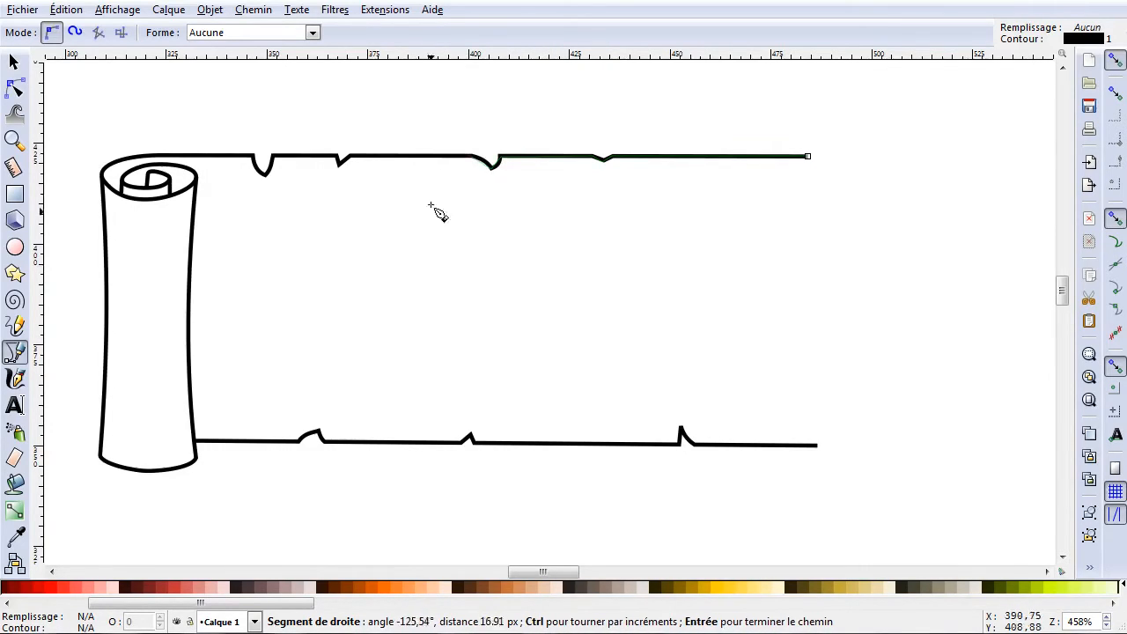
Continue the Bezier path leftward along the upper edge, tracing the small V-shaped notch and the deep notch nearest the roll.
left_click(350, 157)
left_click(339, 167)
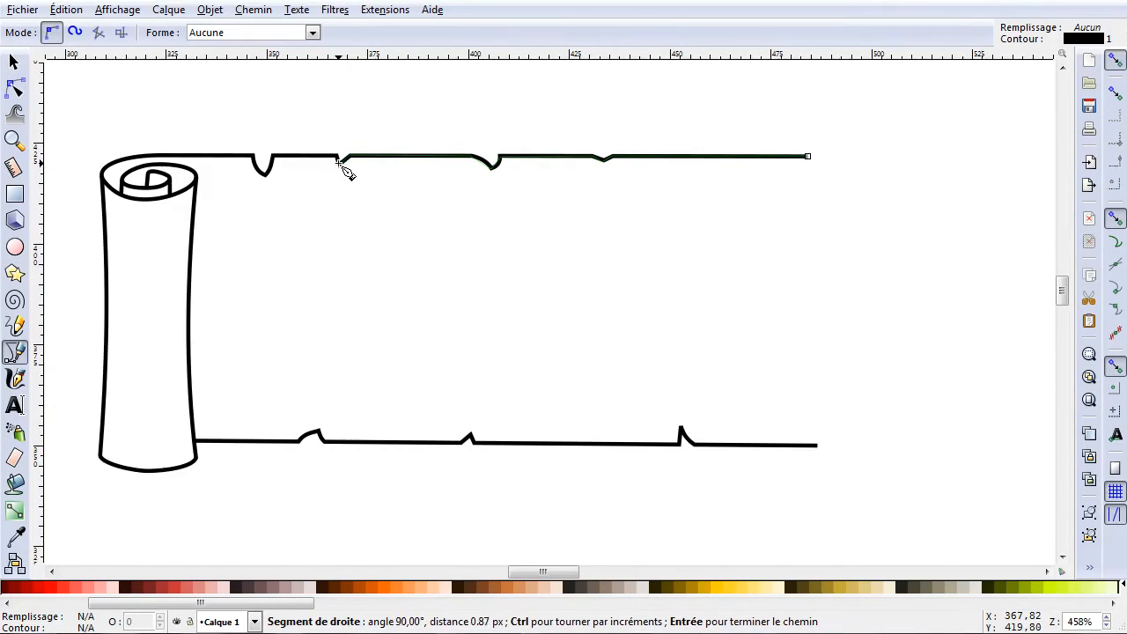
left_click(338, 157)
left_click(274, 156)
left_click(265, 173)
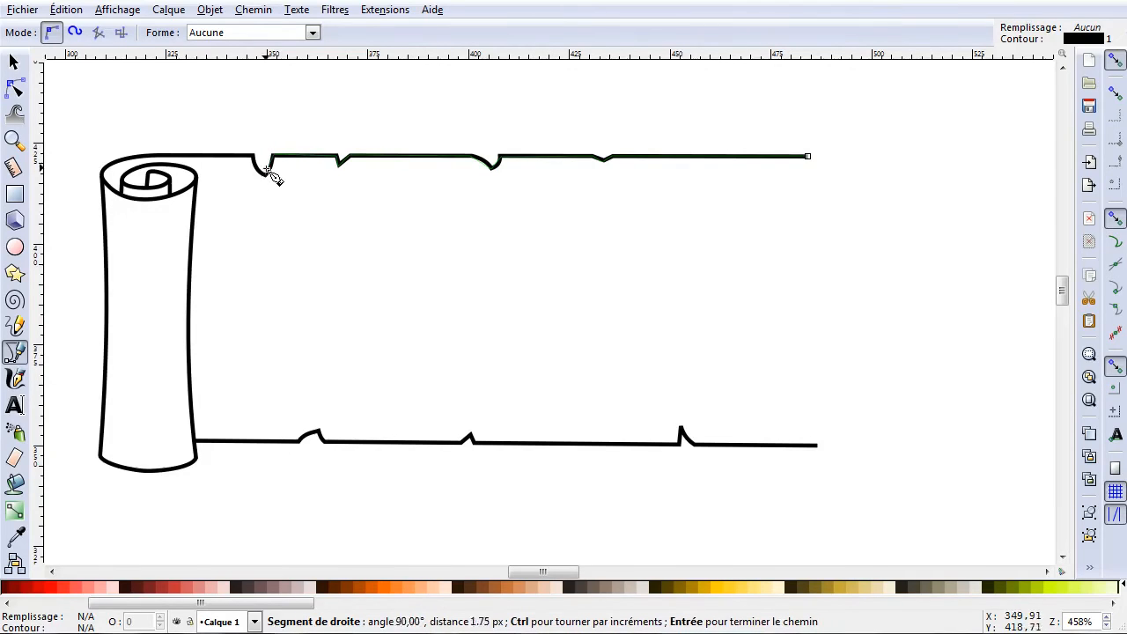
left_click(252, 157)
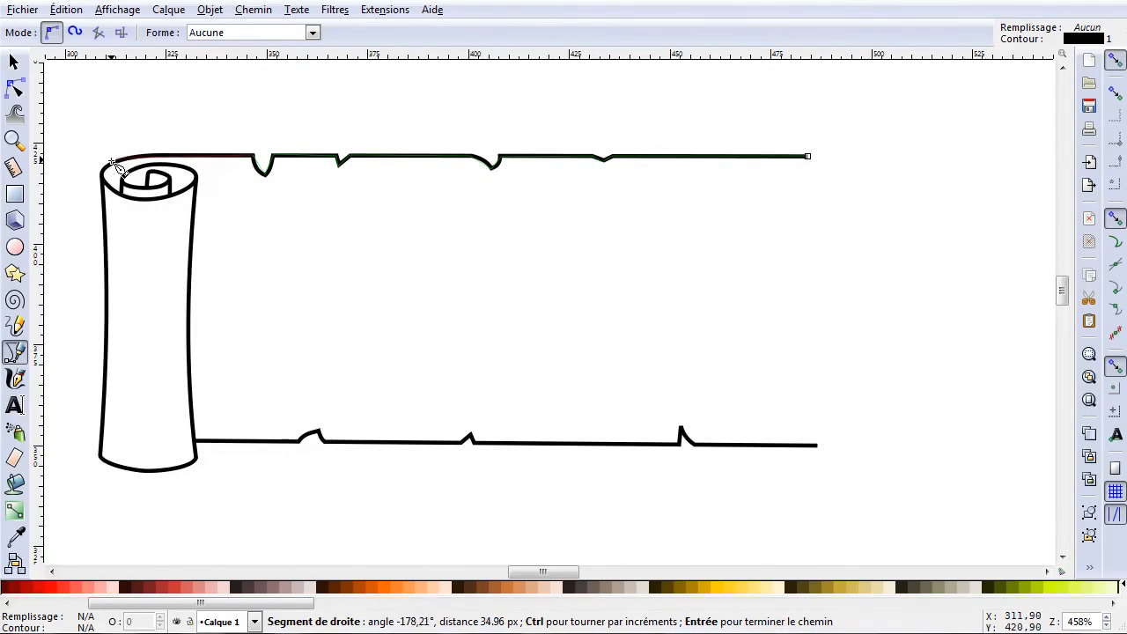
Continue the Bezier path around the roll's outer side and straight across its base, ending where the scroll's lower edge begins.
left_click(136, 158)
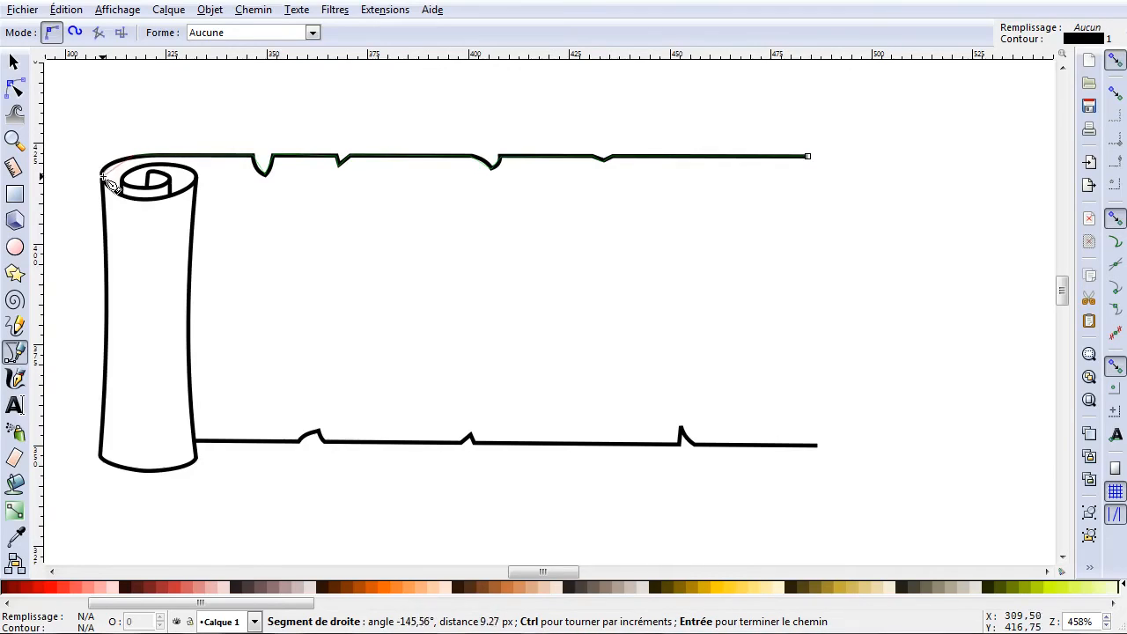
left_click(107, 180)
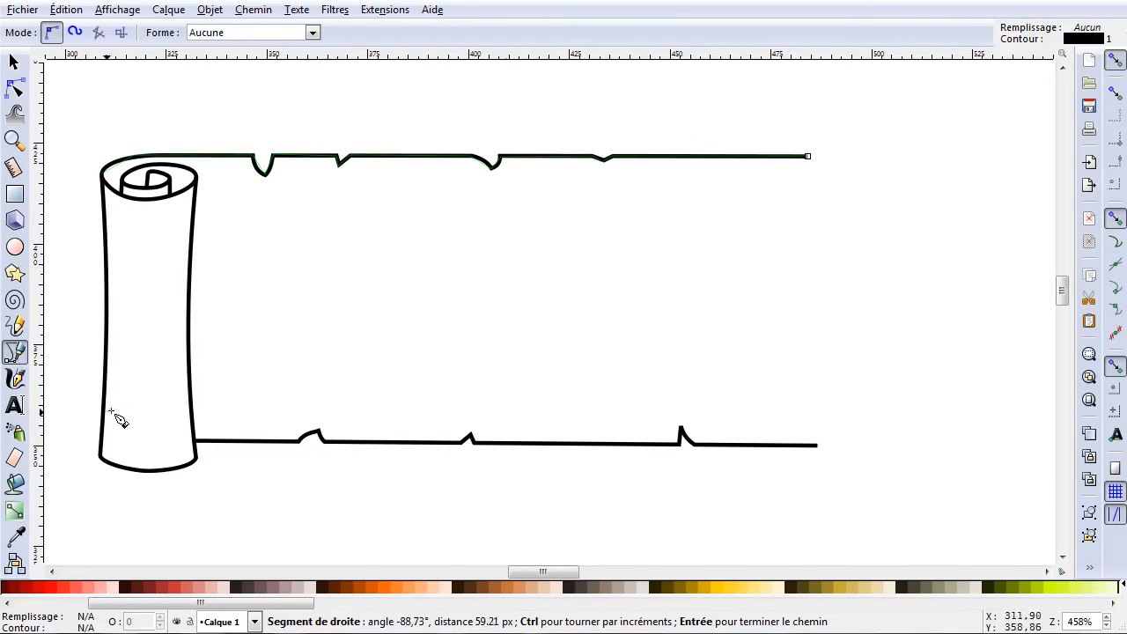
left_click(100, 457)
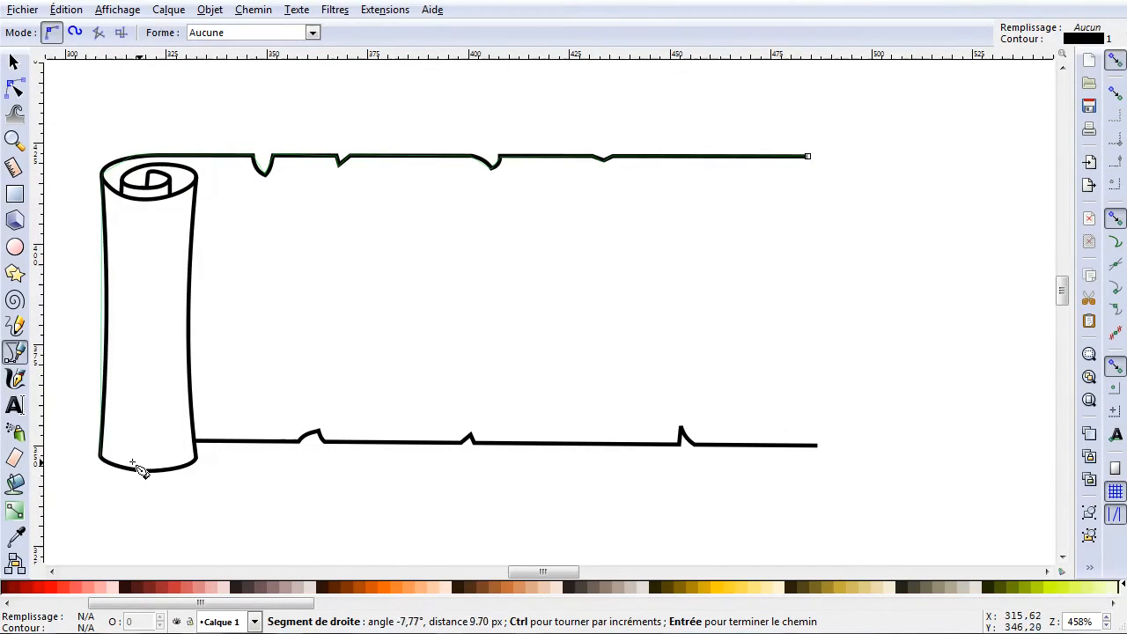
left_click(196, 460)
left_click(195, 440)
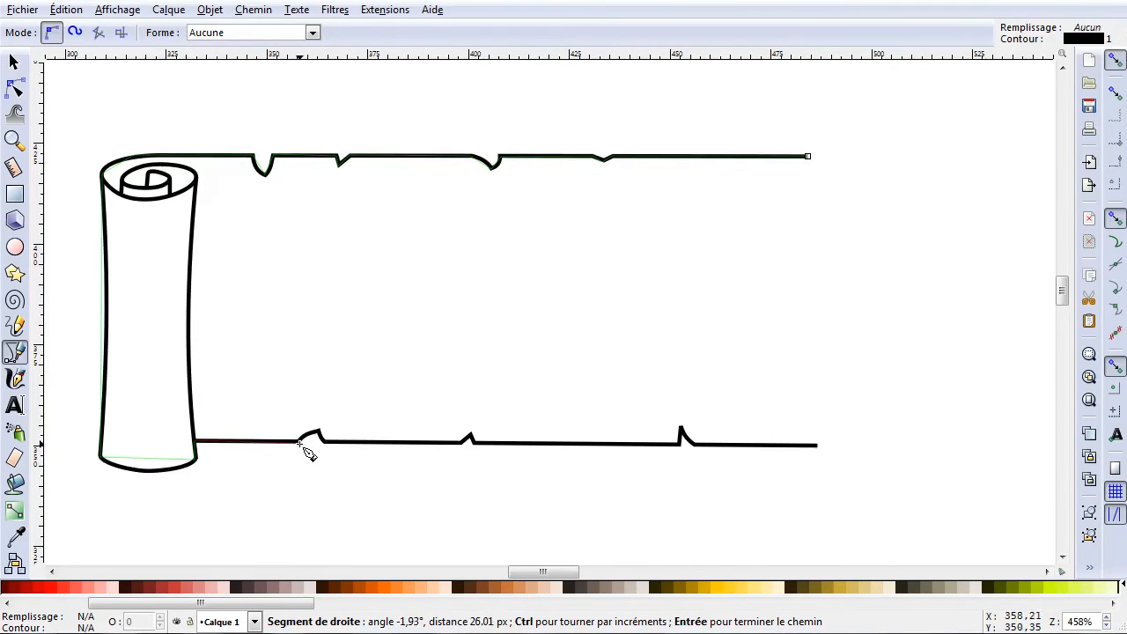
Trace the Bezier path rightward along the scroll's lower edge, following the first two upward notches.
left_click(300, 441)
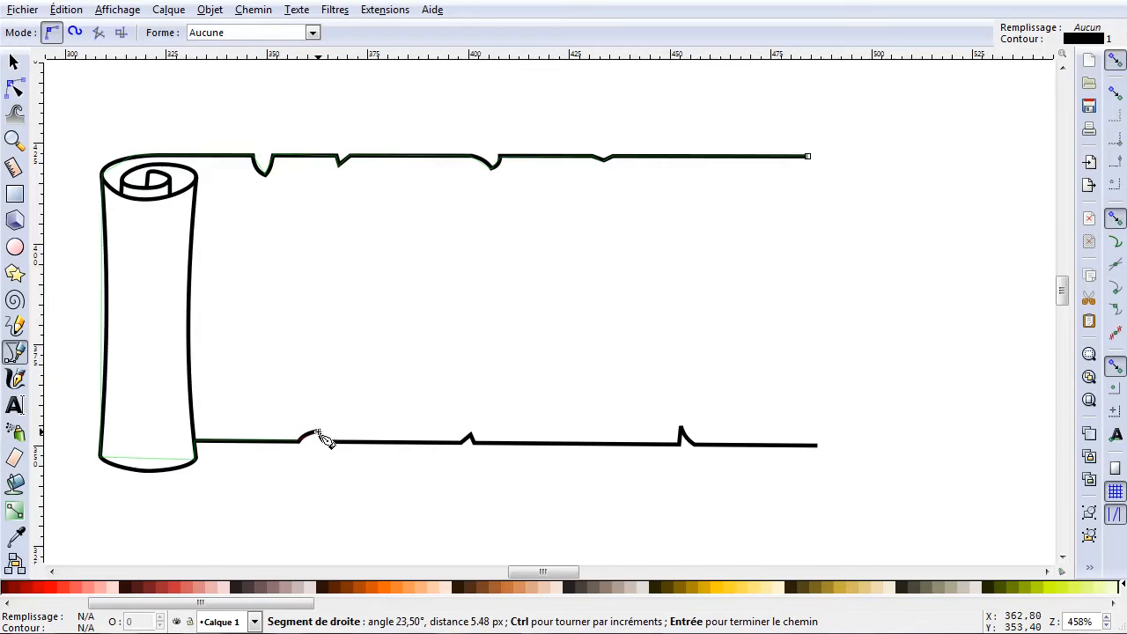
left_click(319, 434)
left_click(322, 440)
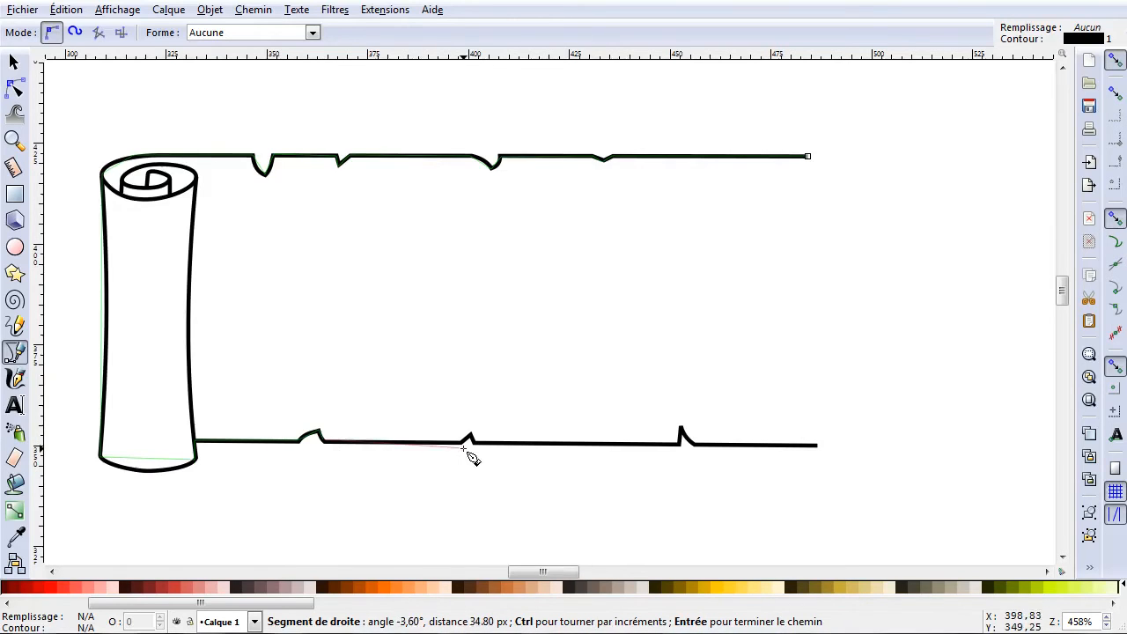
left_click(462, 442)
left_click(472, 434)
left_click(474, 443)
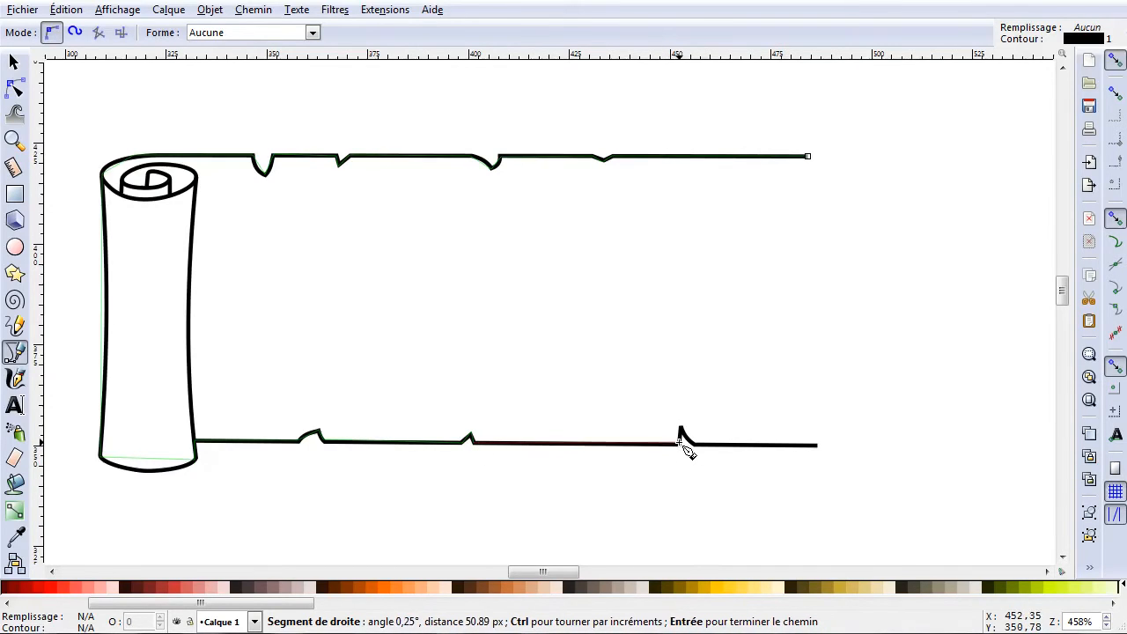
Trace the last lower notch with a taller spike, continue to the lower edge's right end and close the path at its starting node.
left_click(676, 444)
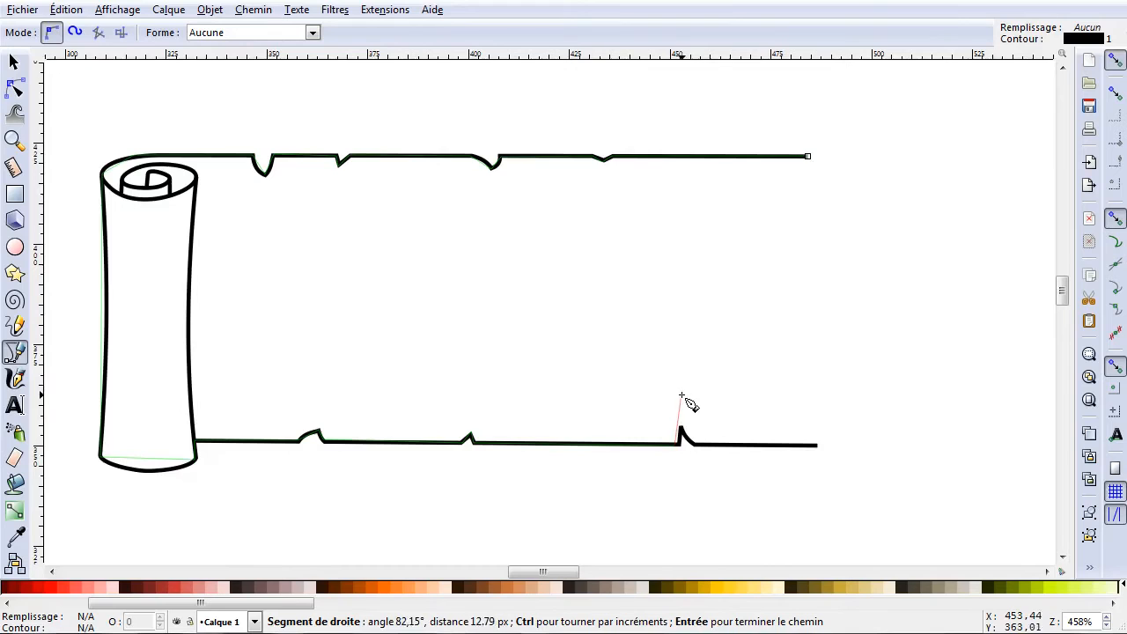
left_click(680, 396)
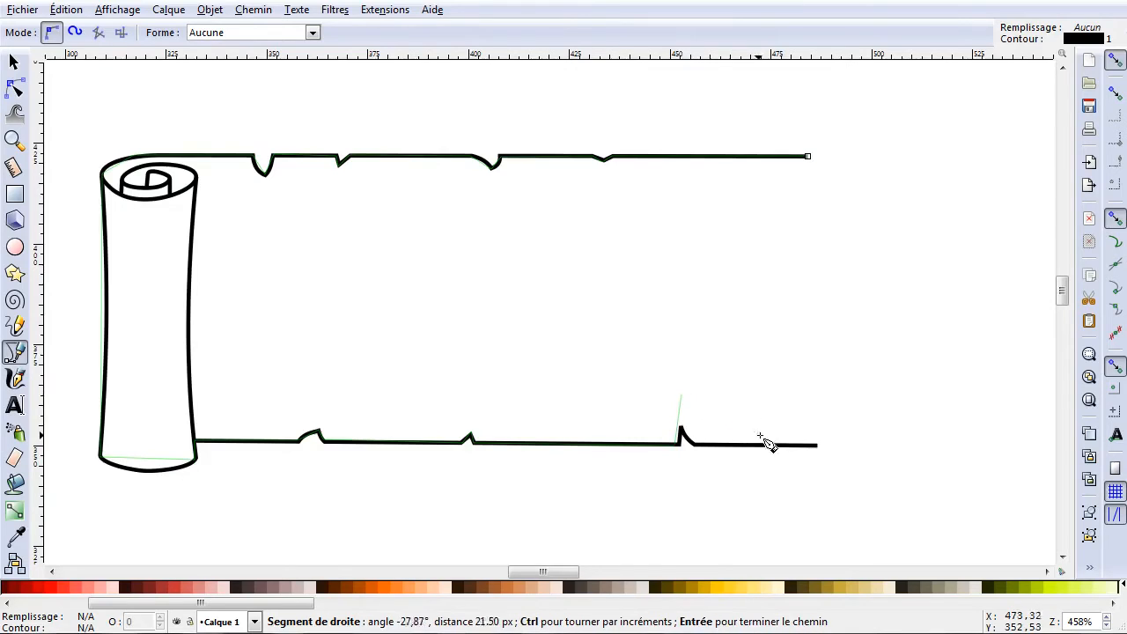
left_click(692, 443)
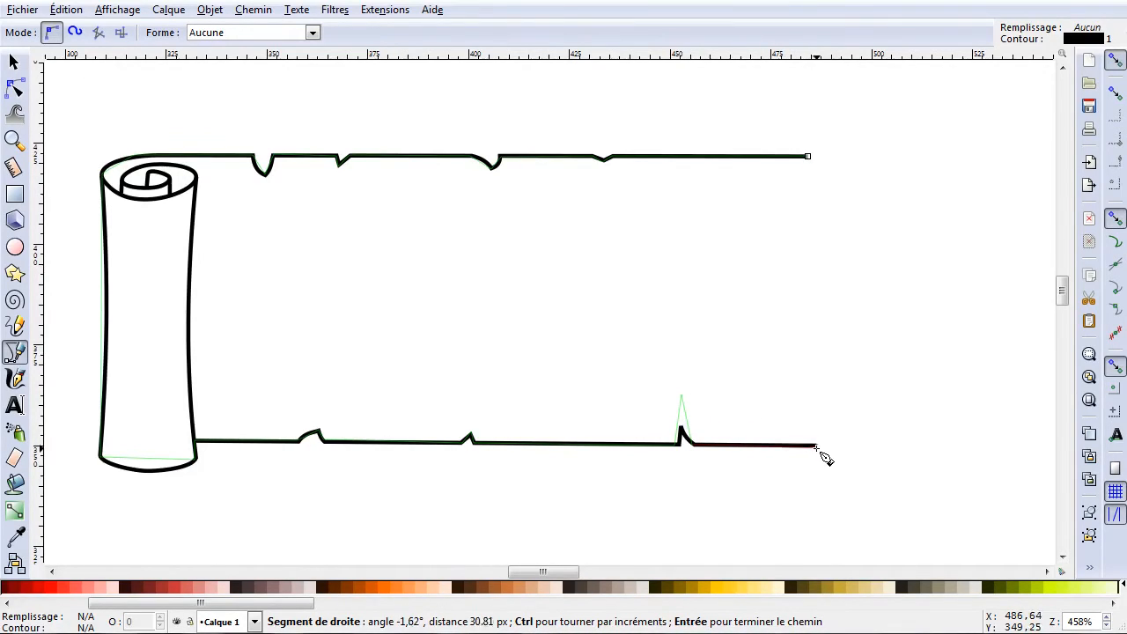
left_click(815, 446)
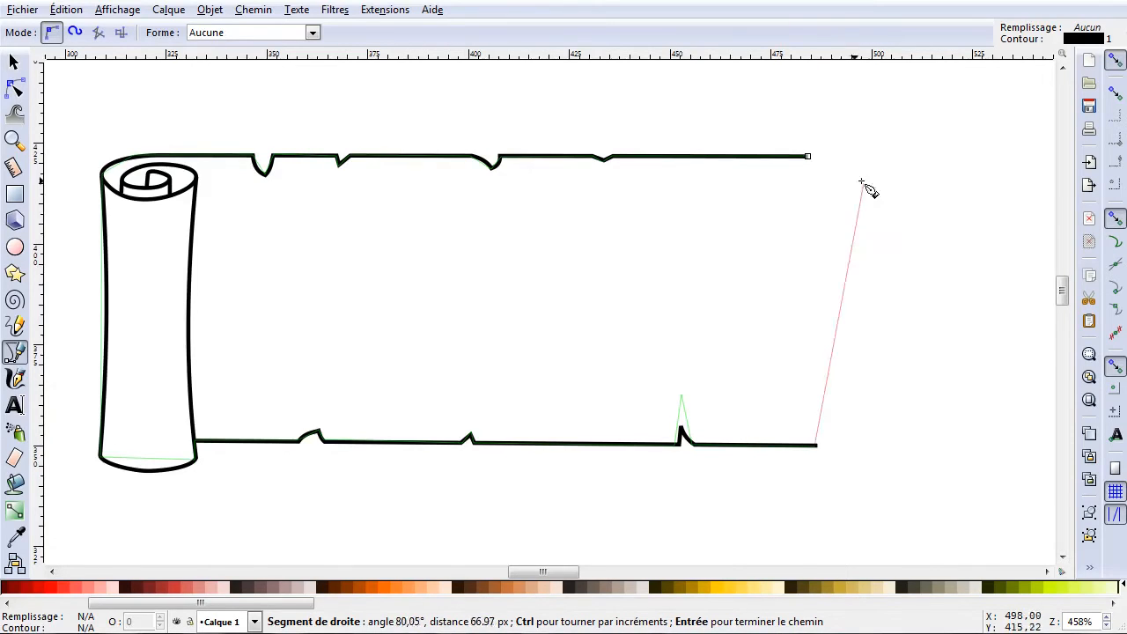
scroll(863, 176, "up", 2)
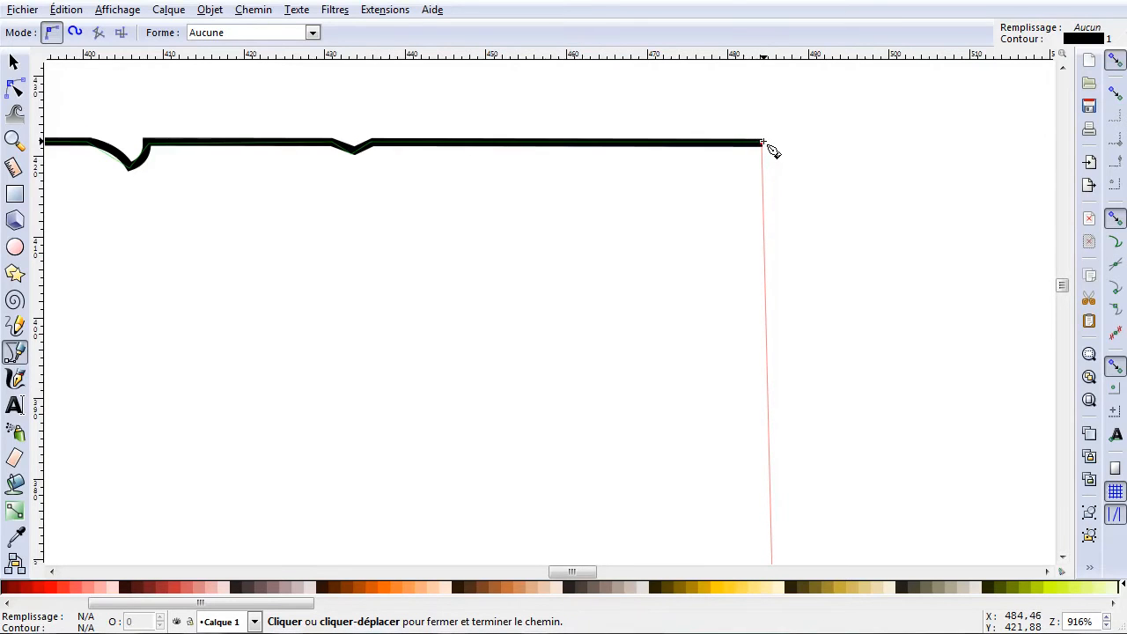
left_click(764, 142)
scroll(543, 293, "down", 3)
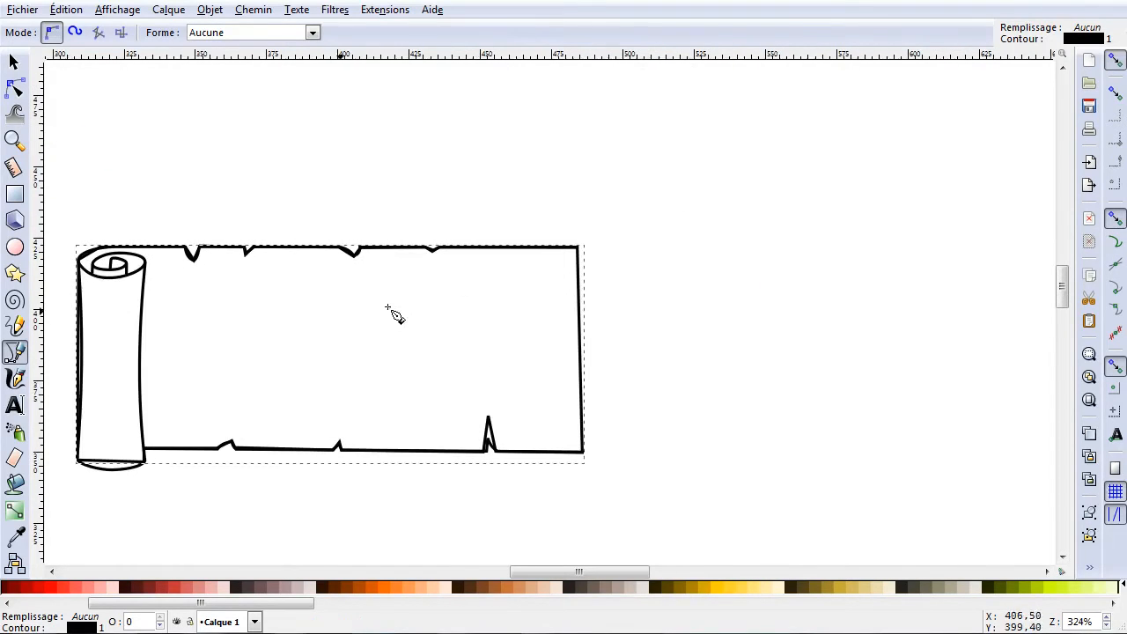
left_click_drag(556, 571, 496, 573)
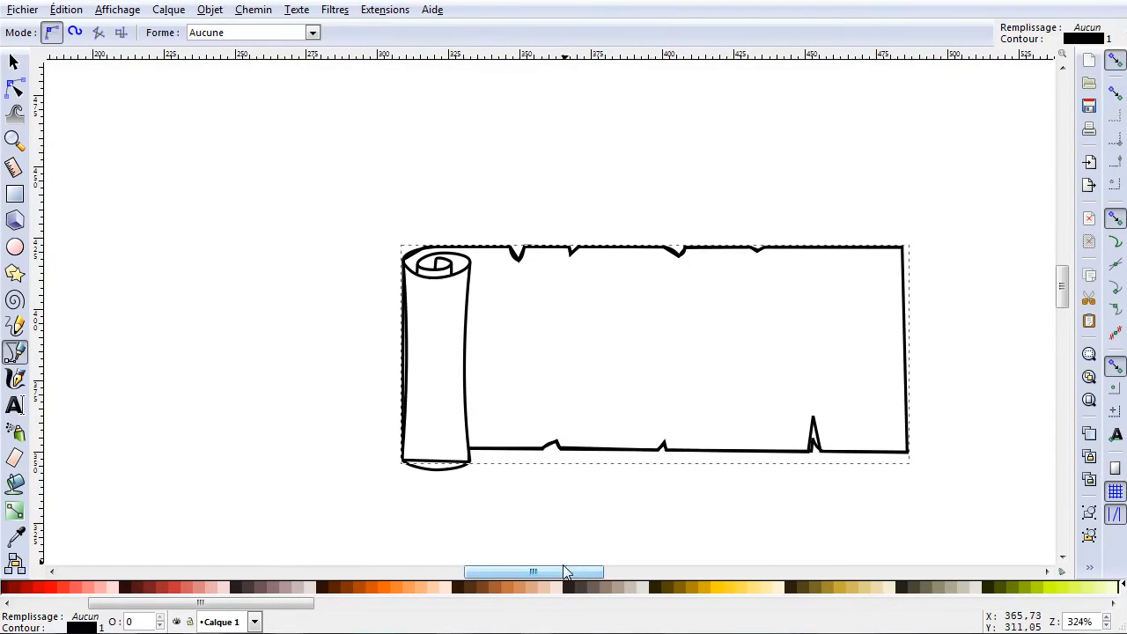
Try several orange, peach, tan and yellow palette colours as the fill of the closed parchment shape.
left_click(395, 587)
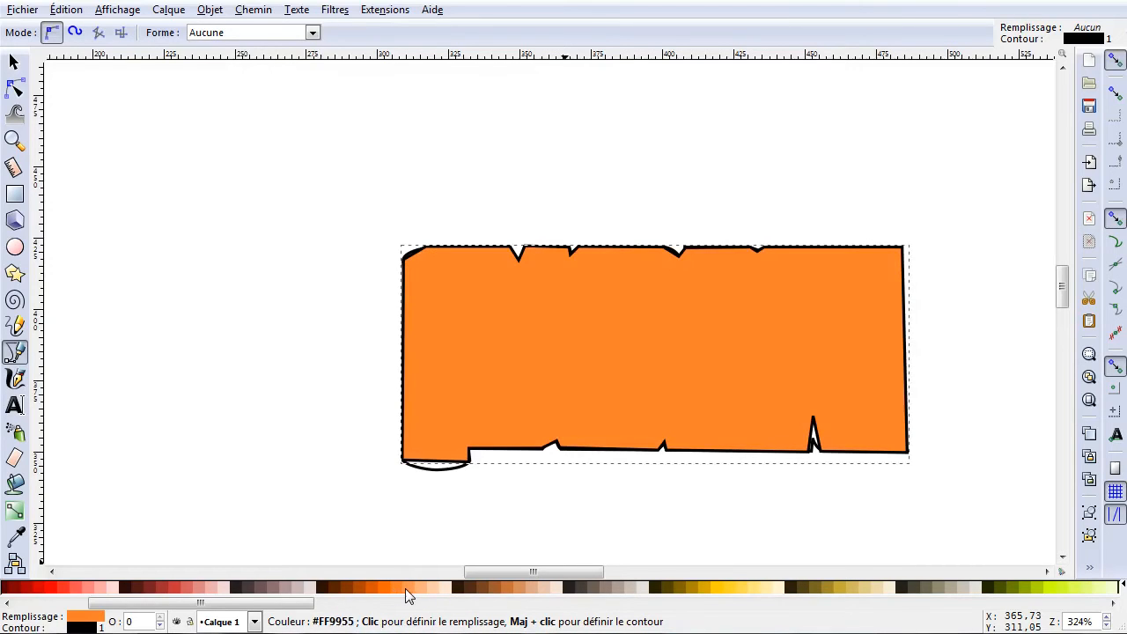
left_click(407, 588)
left_click(429, 586)
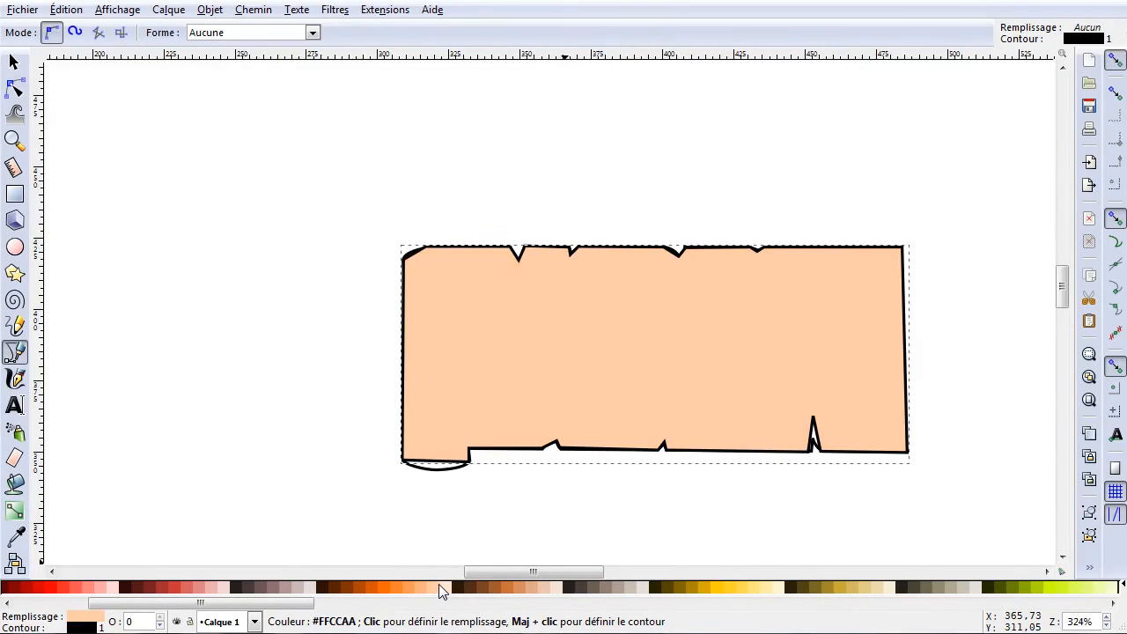
left_click(529, 586)
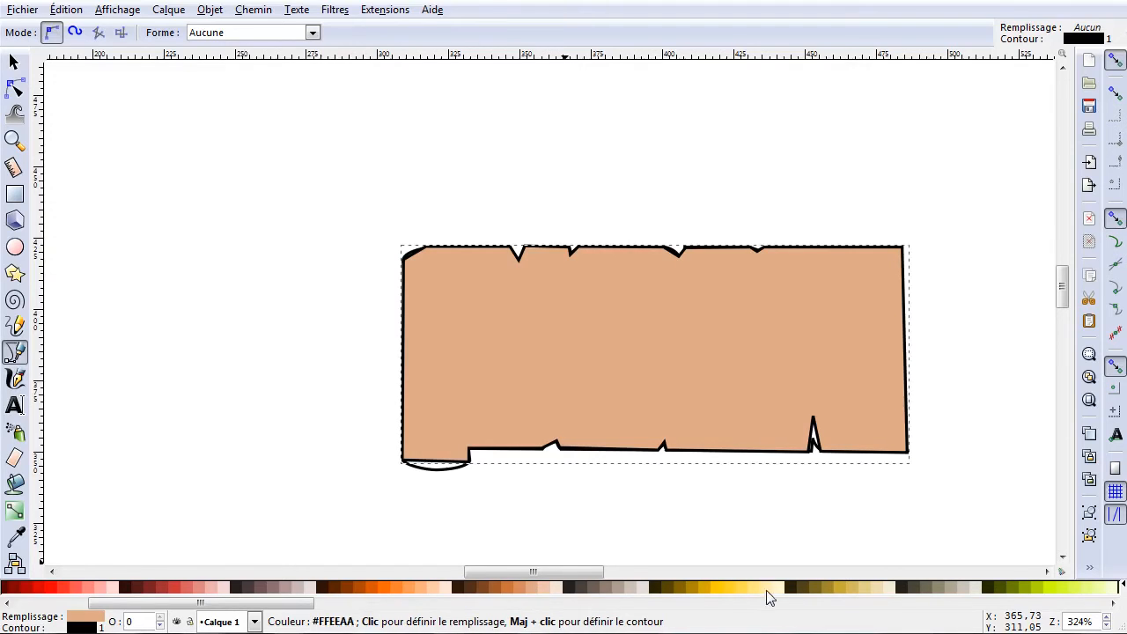
left_click_drag(267, 604, 224, 610)
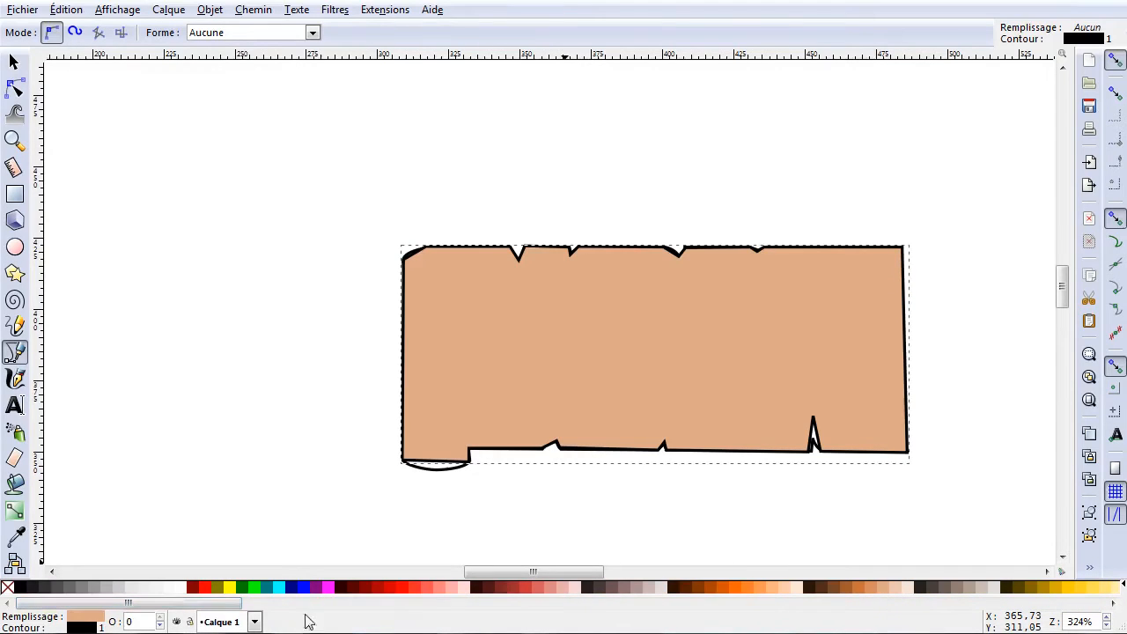
left_click(644, 588)
left_click(882, 586)
left_click(874, 587)
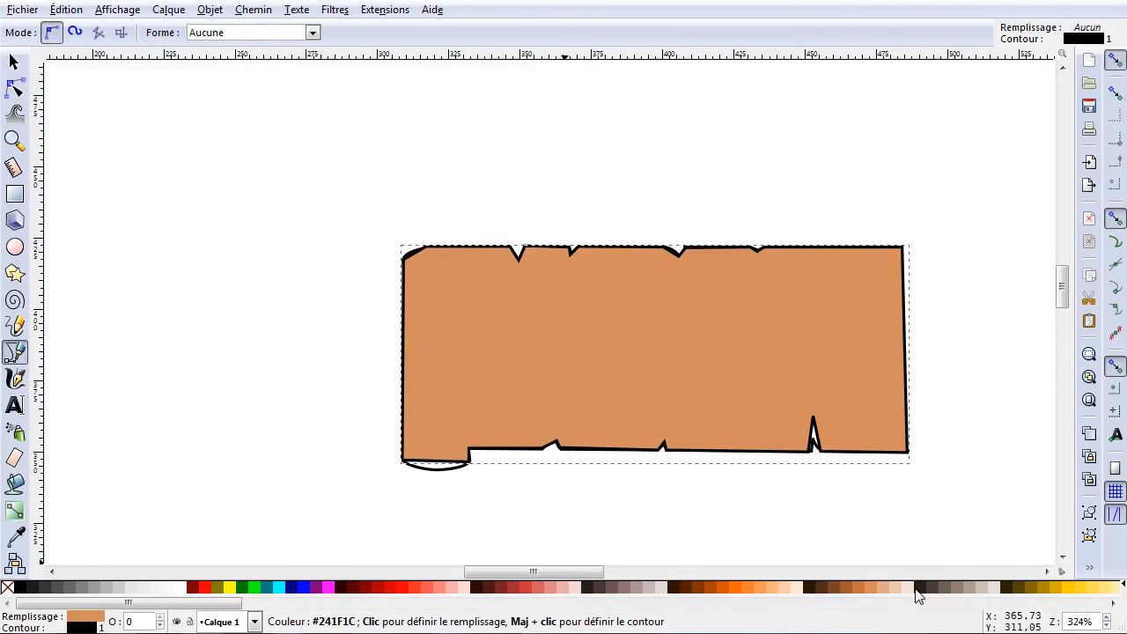
left_click(896, 587)
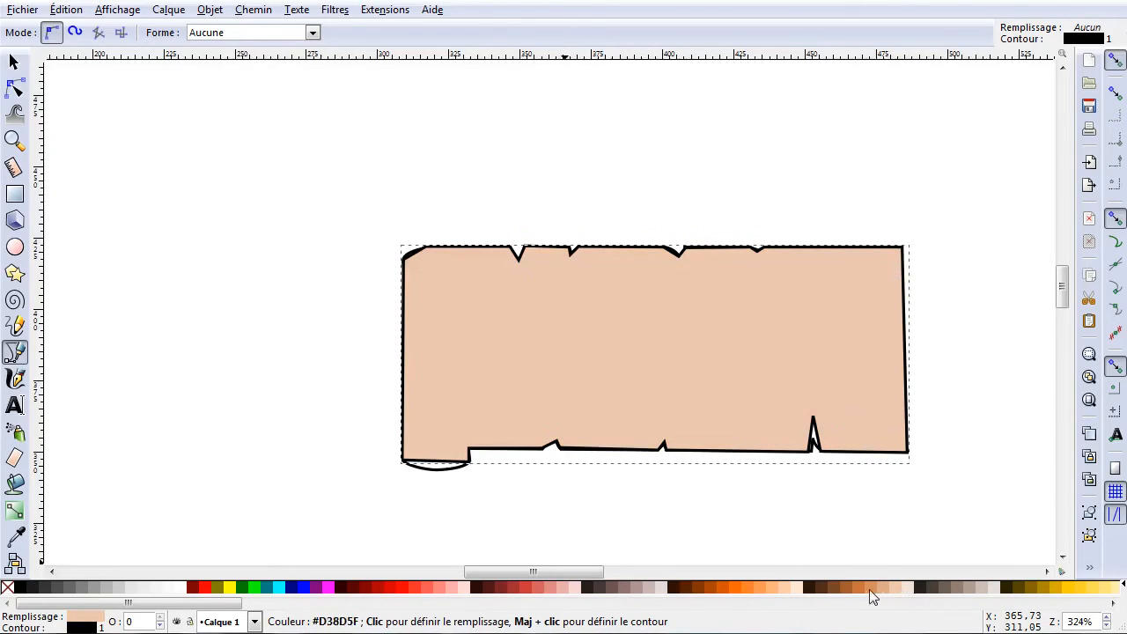
left_click(782, 587)
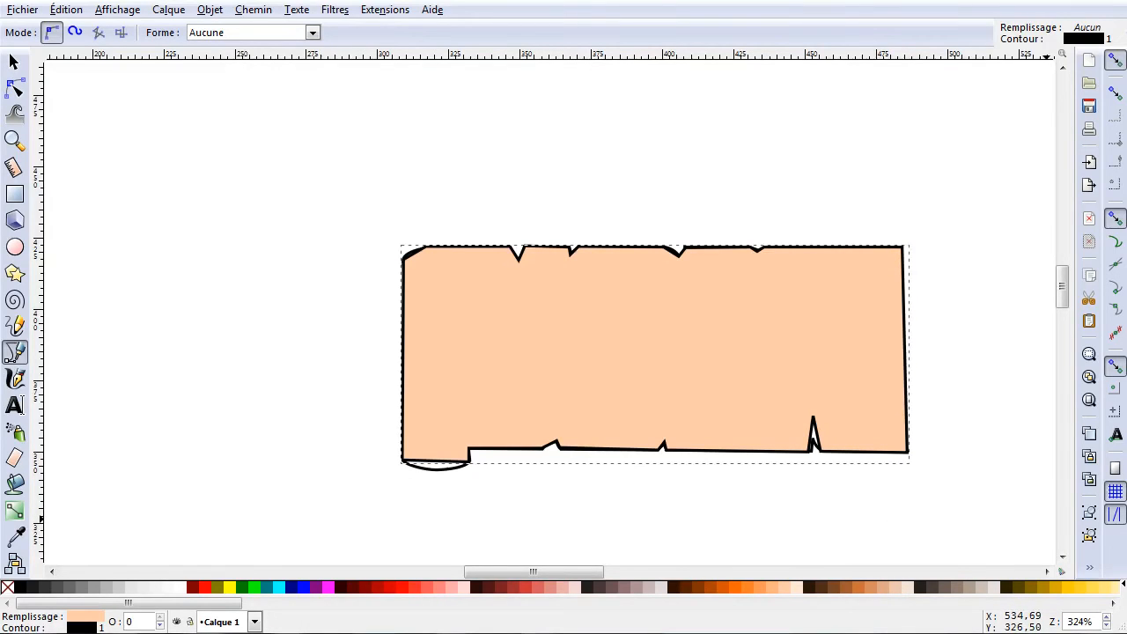
left_click(1098, 588)
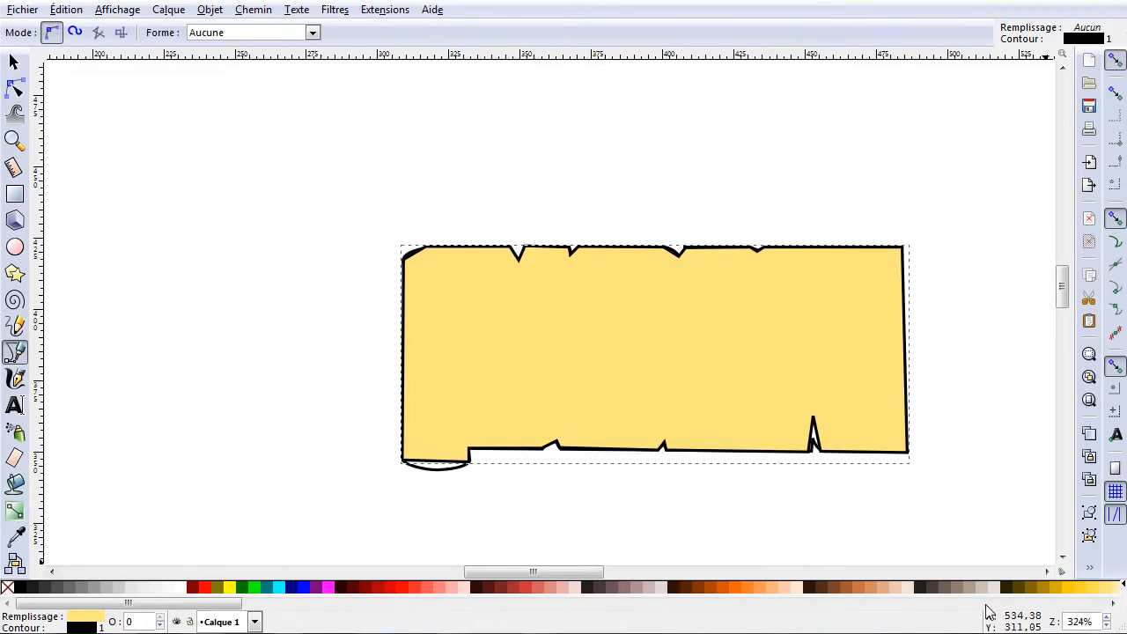
Fill the parchment shape with the orange palette colour #FF7F2A after trying darker oranges.
left_click(696, 587)
left_click(714, 588)
left_click(733, 587)
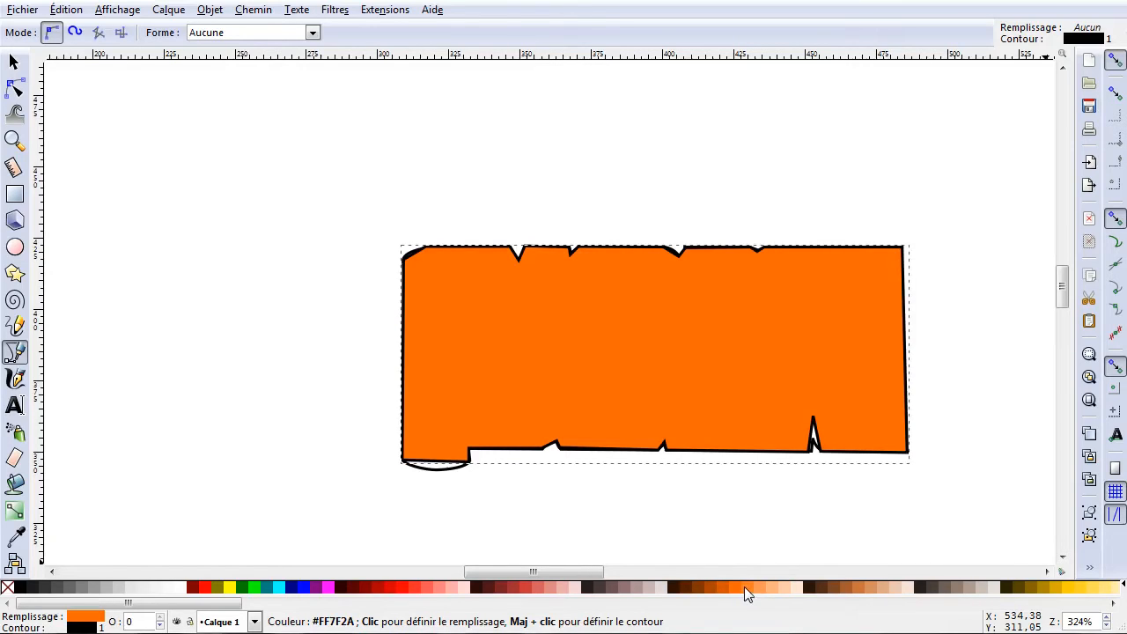
left_click(744, 588)
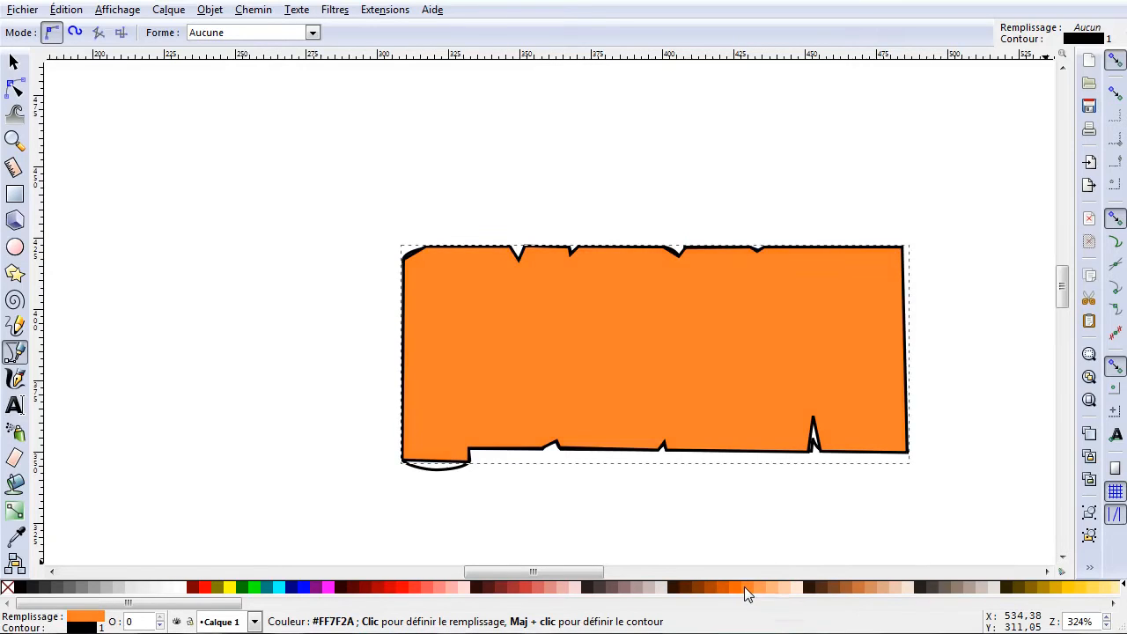
Set the parchment shape's flat fill to the pale yellow-orange fdd181ff using the Fill and Stroke colour wheel, and close the dialog.
left_click(210, 11)
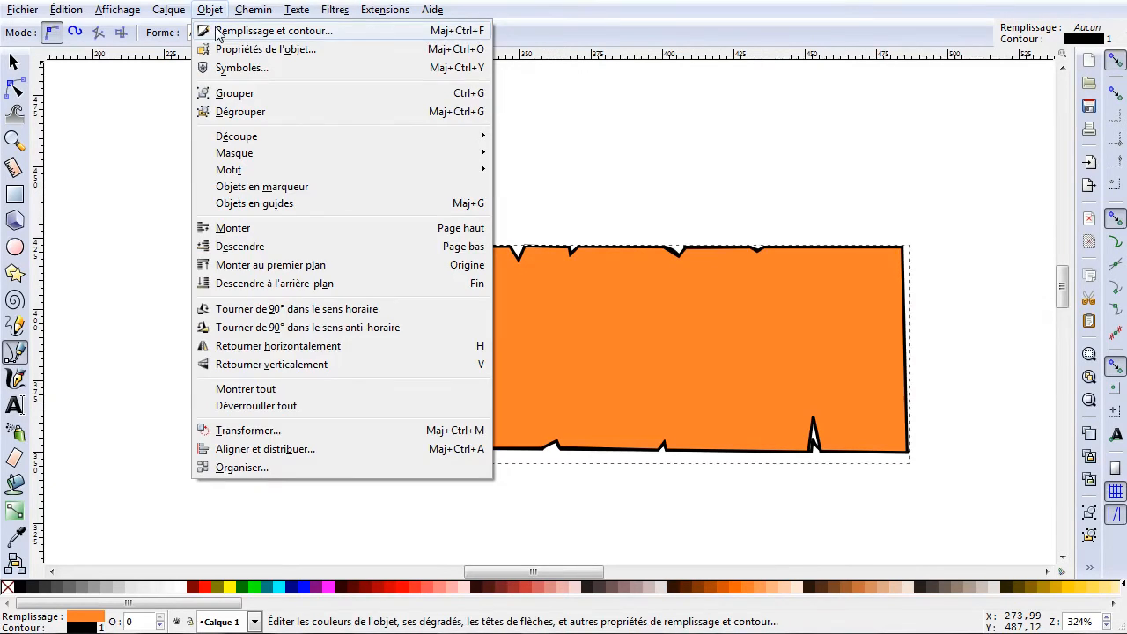
left_click(216, 32)
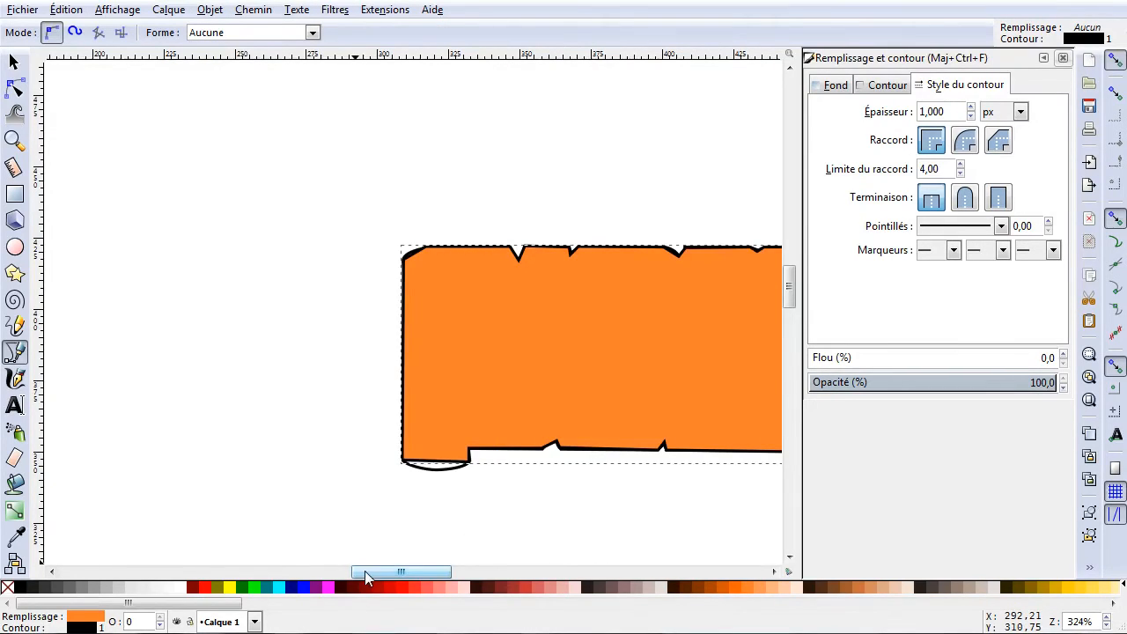
left_click_drag(365, 574, 410, 571)
left_click(832, 84)
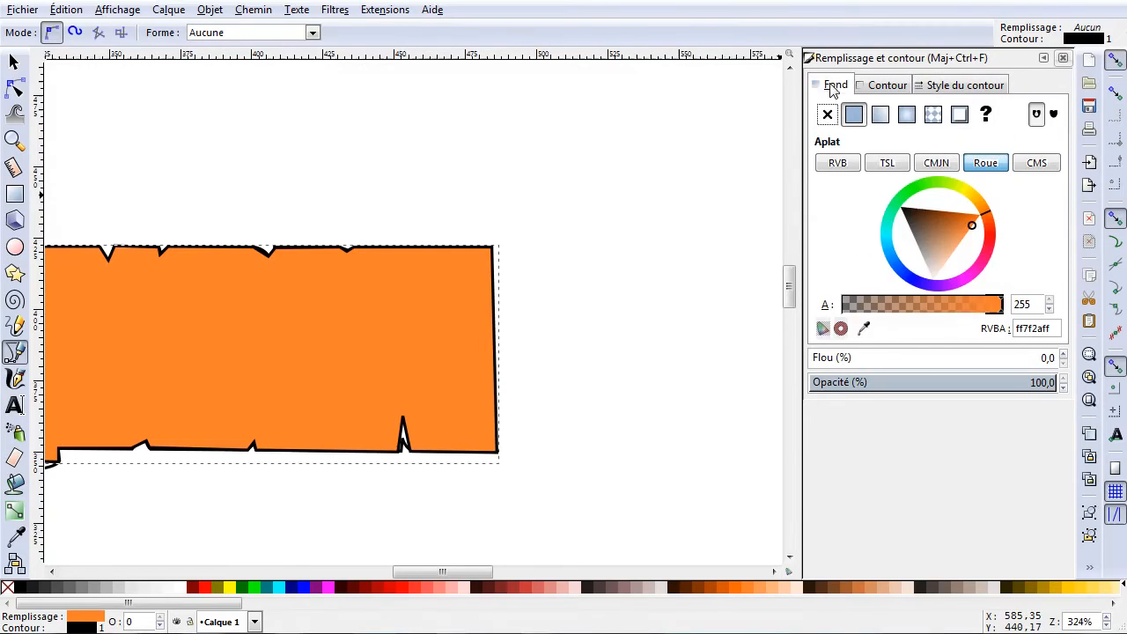
left_click_drag(468, 574, 445, 579)
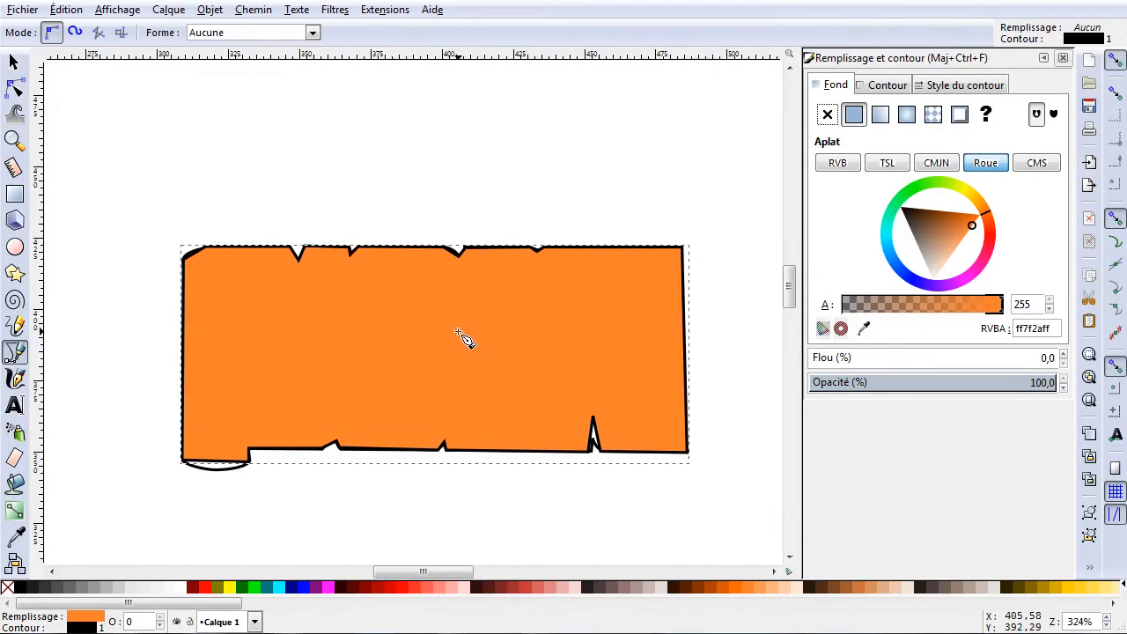
left_click_drag(983, 205, 982, 196)
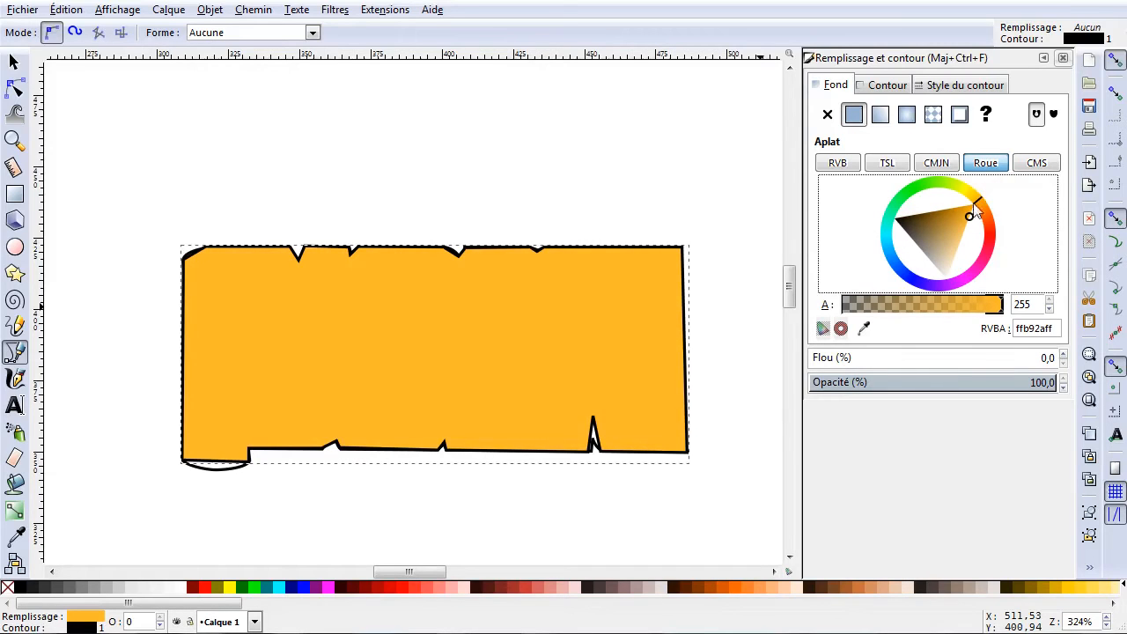
left_click(951, 220)
mouse_move(943, 231)
left_mouse_down()
mouse_move(961, 226)
mouse_move(958, 244)
left_mouse_up()
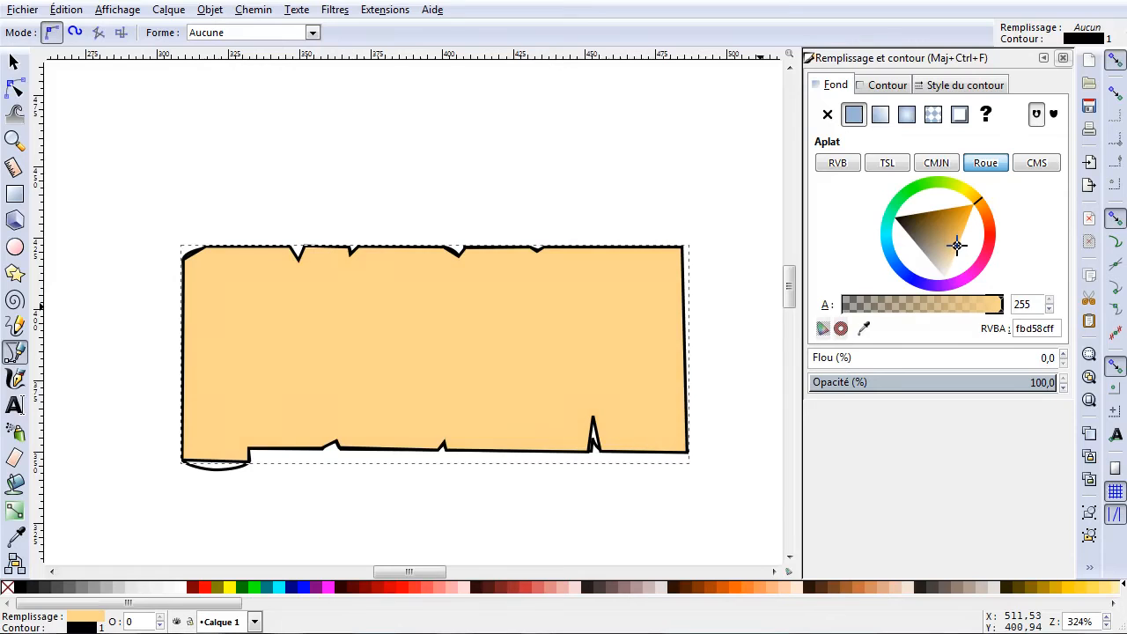
left_click_drag(977, 210, 973, 203)
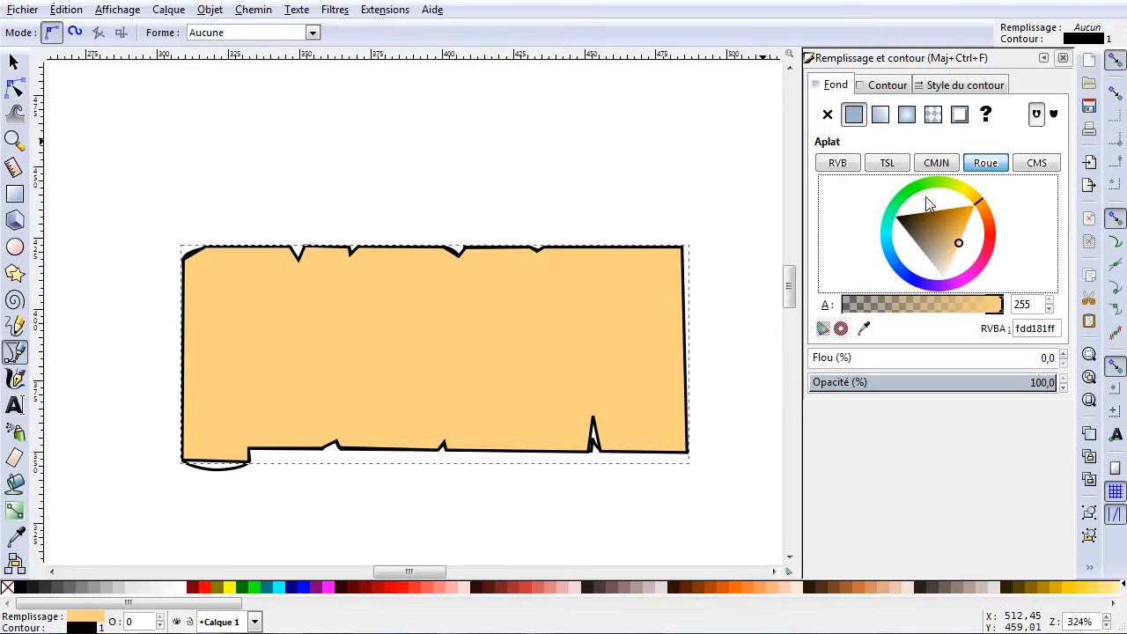
left_click(1062, 58)
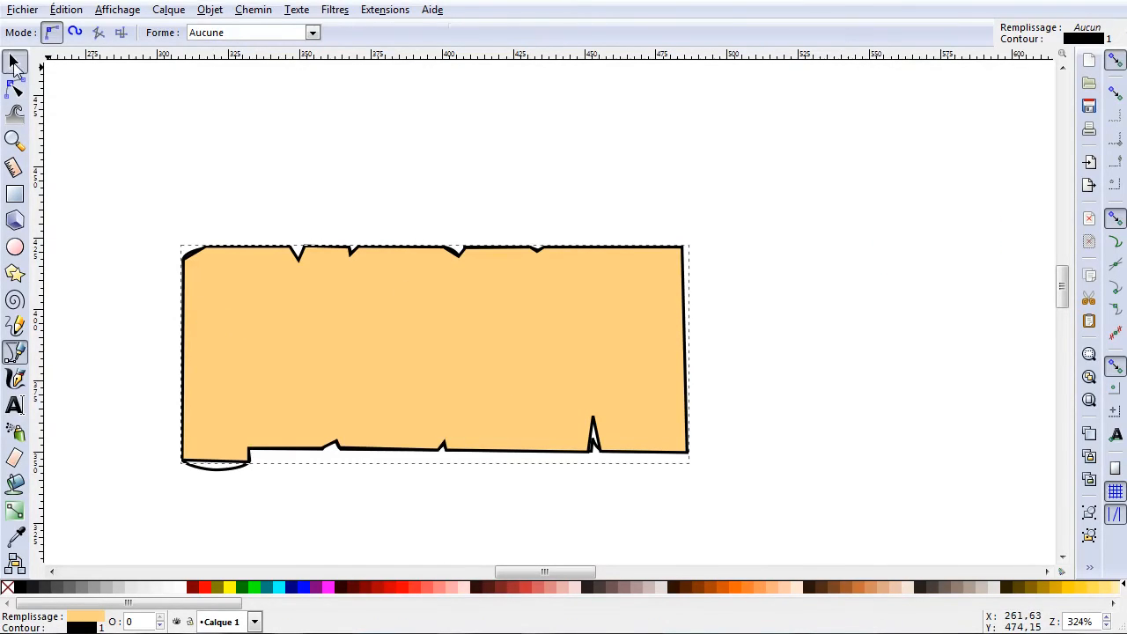
With the Selector tool active, remove the outline colour from the filled parchment shape.
left_click(15, 65)
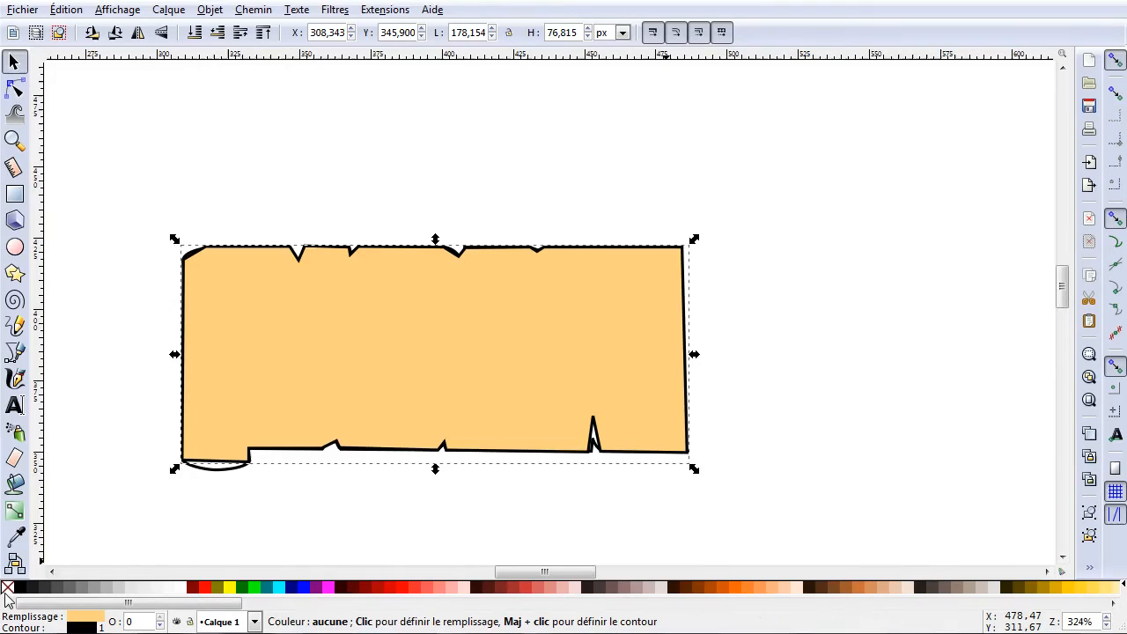
right_click(8, 592)
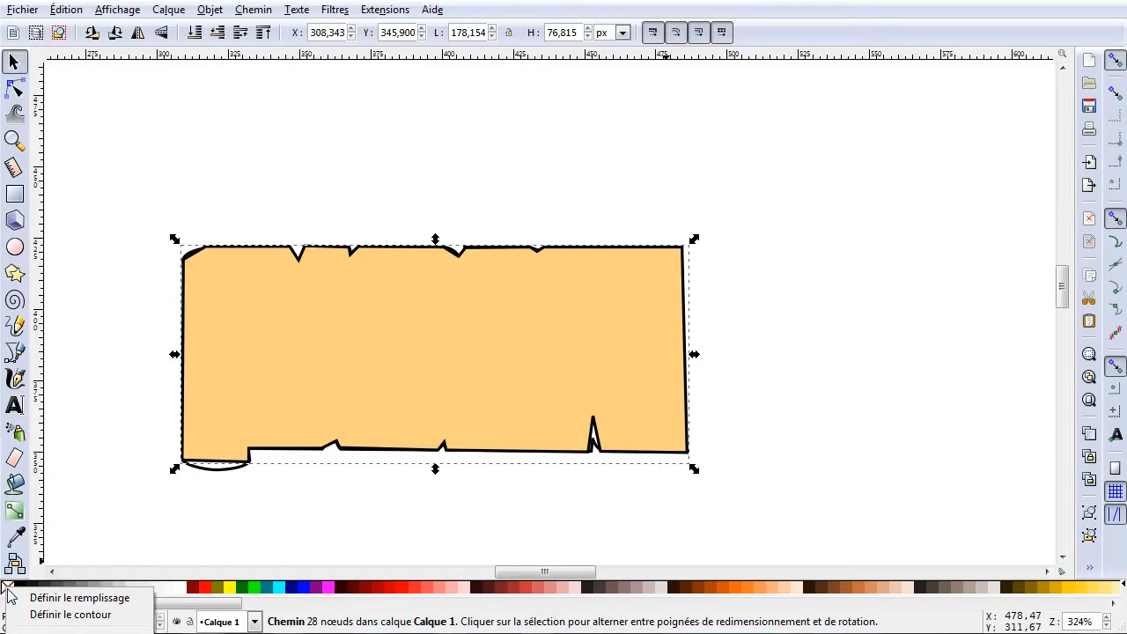
left_click(70, 614)
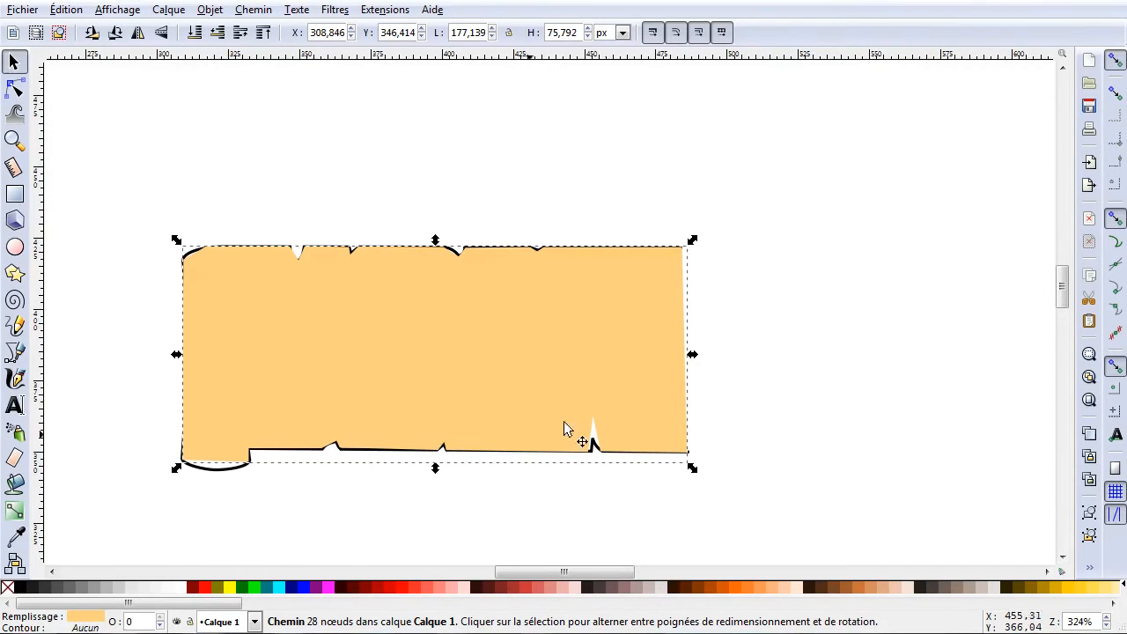
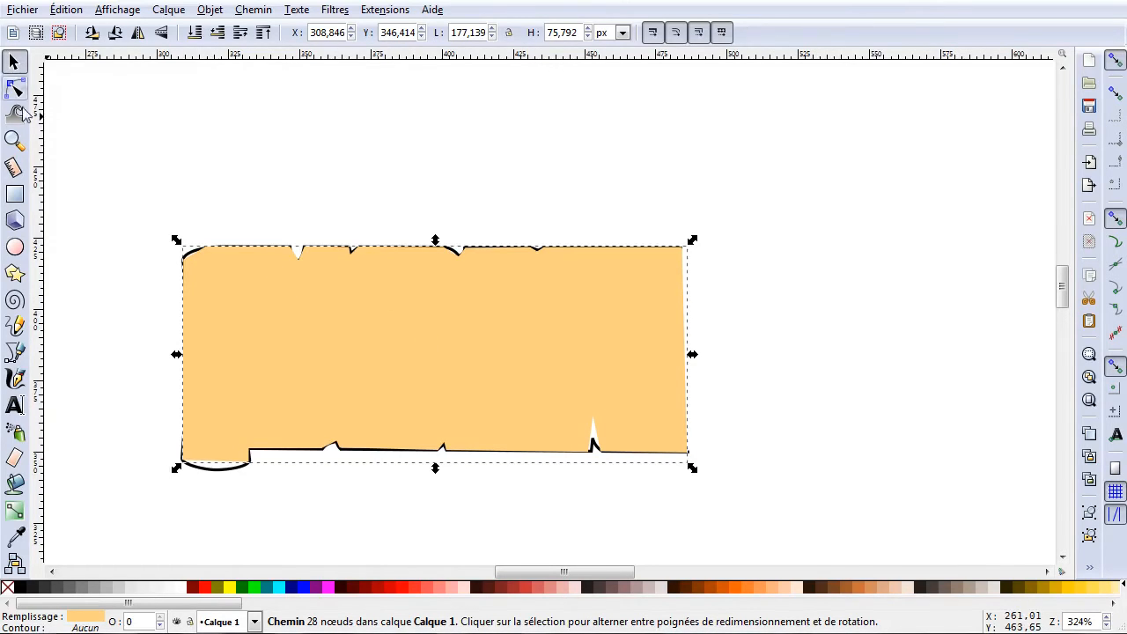
Lower the filled parchment shape to the bottom of the stacking order, behind the black outlines.
left_click(196, 34)
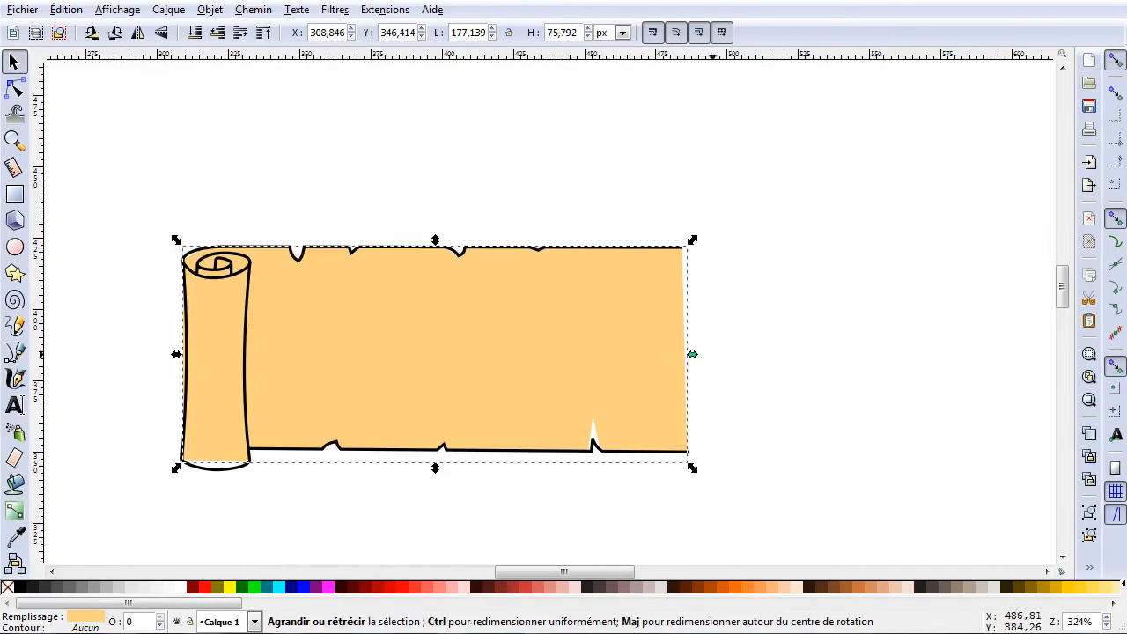
left_click(1089, 353)
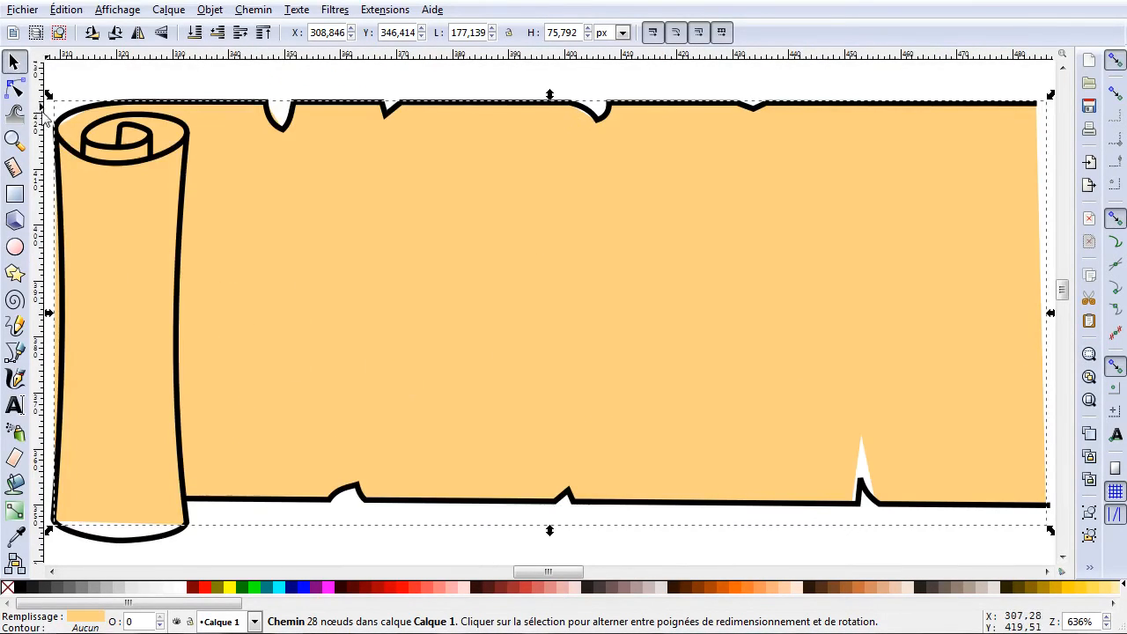
With the Node tool, move the fill path's two upper-left corner nodes onto the outline and bend the segment between them along its curve.
left_click(14, 88)
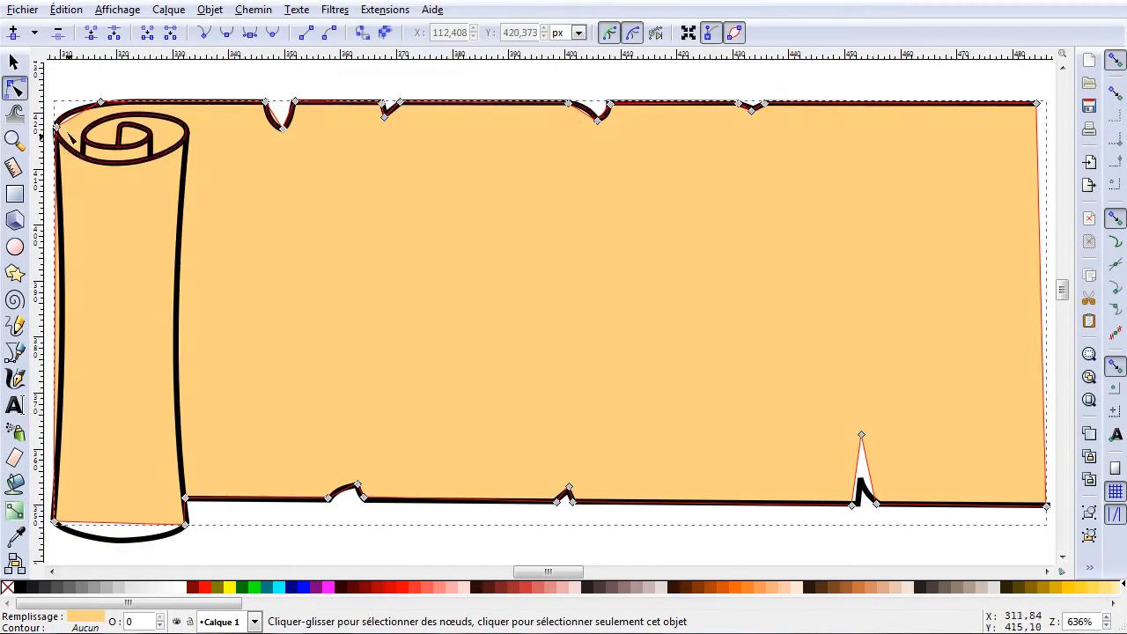
scroll(97, 137, "up", 3)
scroll(112, 169, "down", 1)
scroll(122, 175, "left", 3)
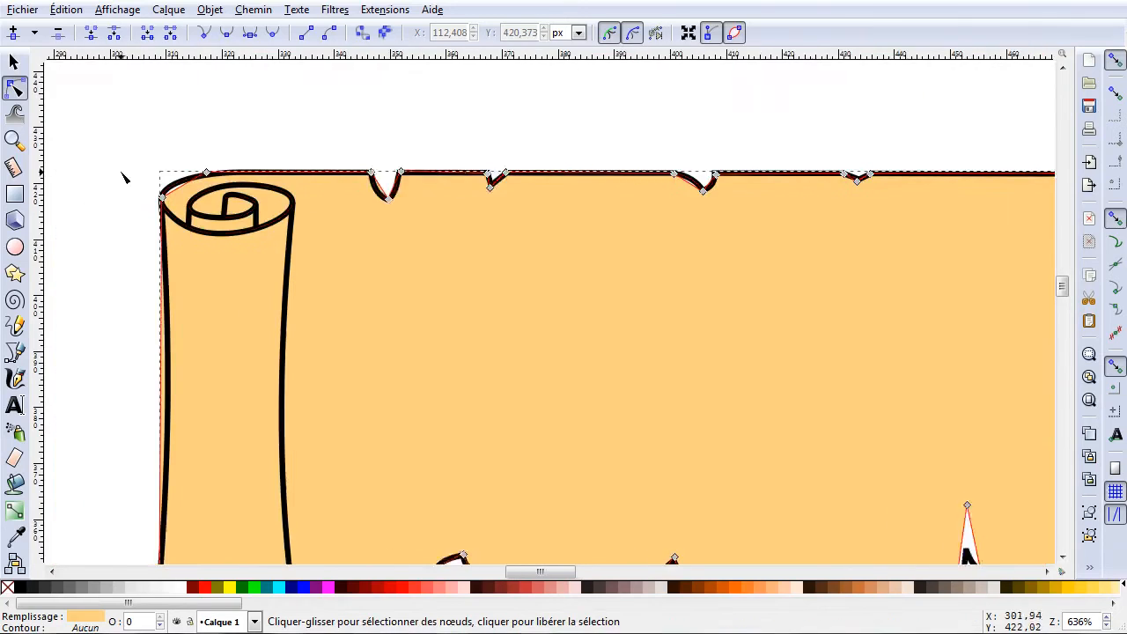
scroll(123, 176, "left", 4)
scroll(278, 185, "up", 4)
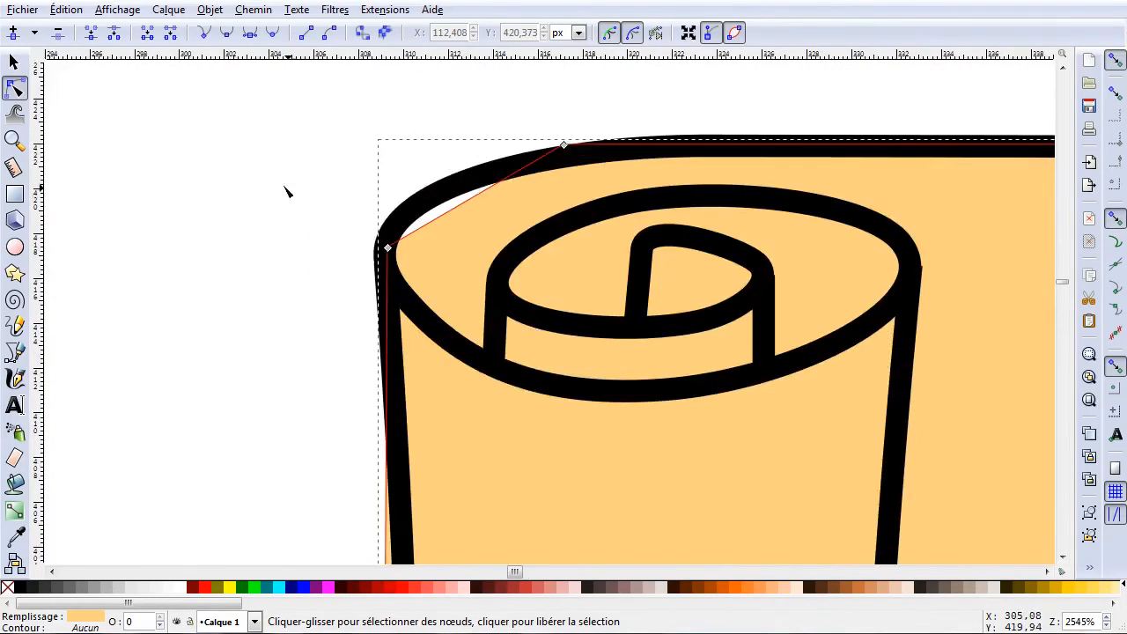
left_click_drag(565, 145, 614, 148)
left_click_drag(390, 250, 385, 251)
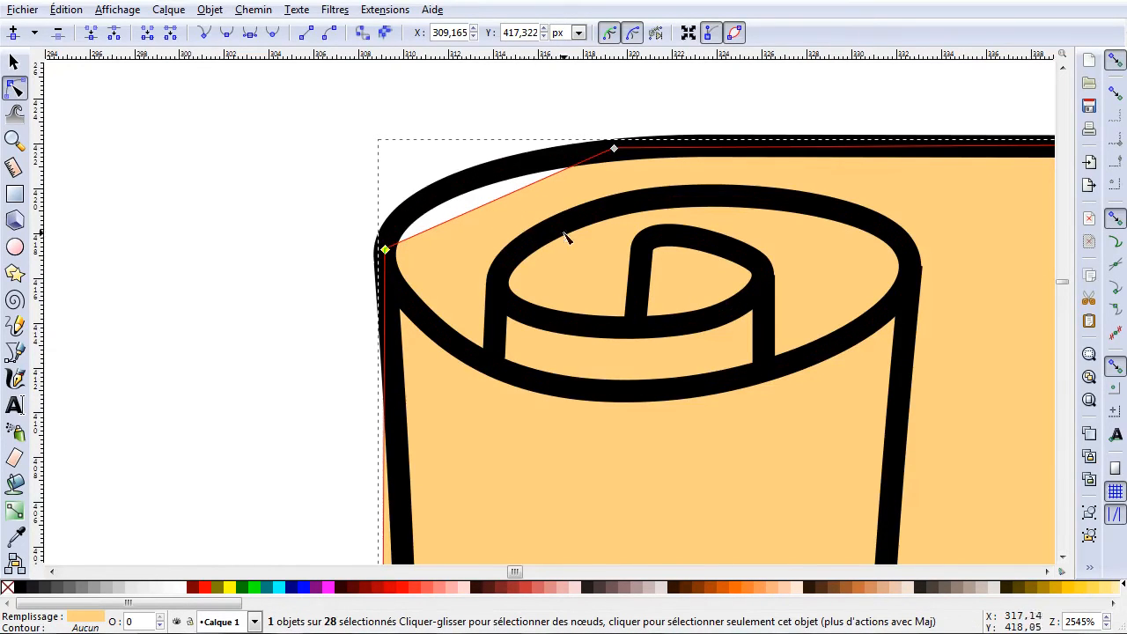
mouse_move(487, 204)
left_mouse_down()
mouse_move(478, 193)
mouse_move(496, 190)
left_mouse_up()
Move the fill path's node at the lower-left corner of the scroll roll onto the centre of the black outline.
scroll(451, 343, "down", 8)
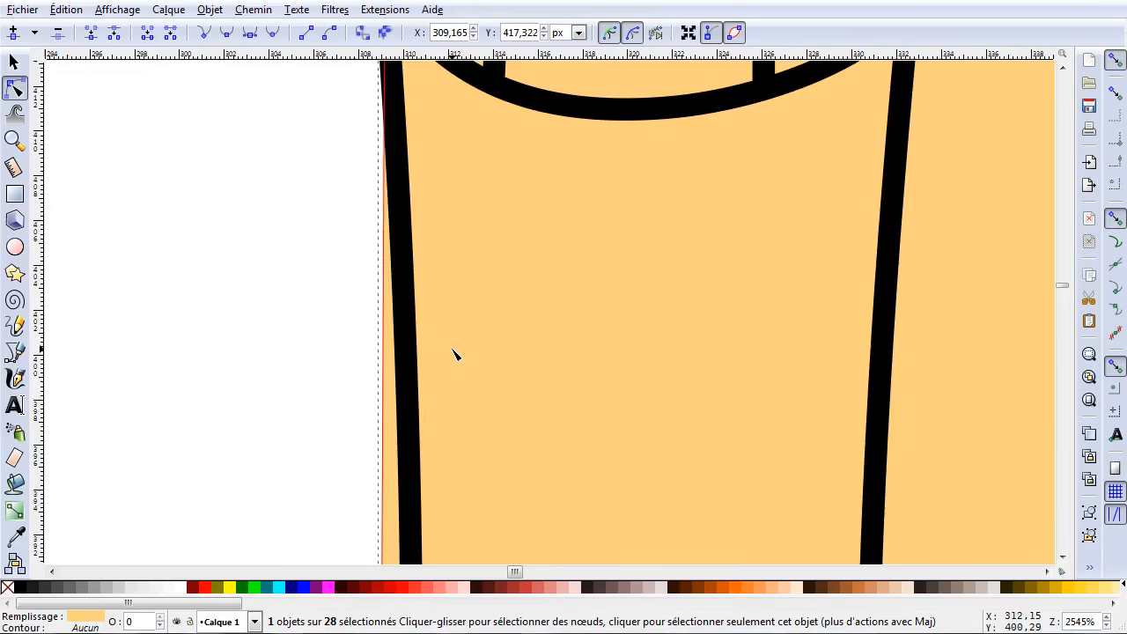
scroll(455, 352, "down", 1, "ctrl")
scroll(451, 365, "down", 15)
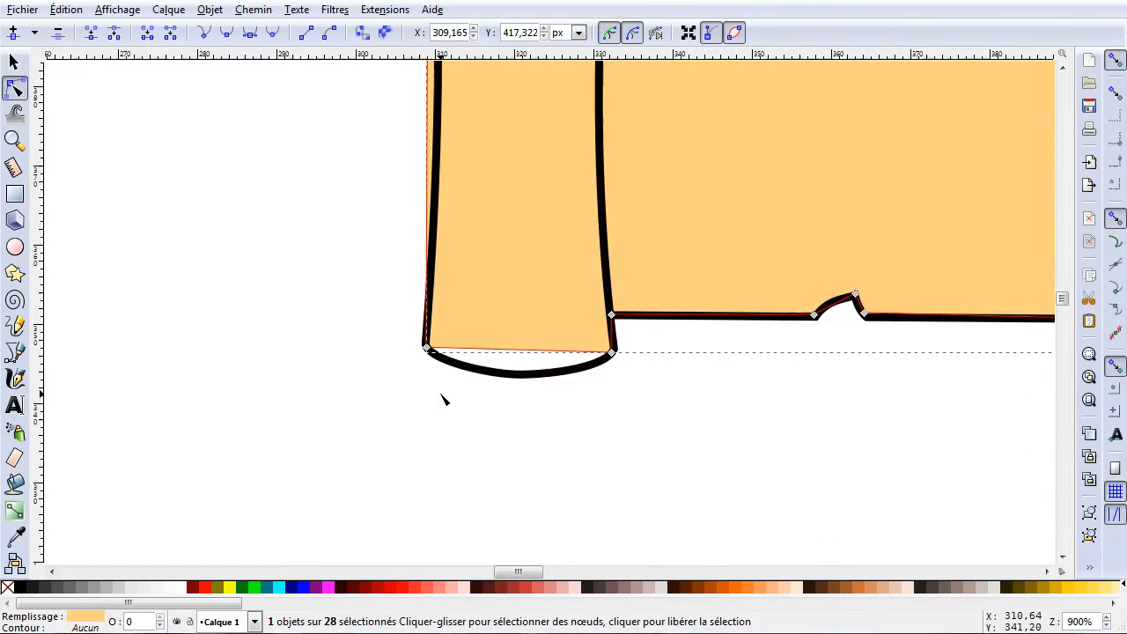
scroll(379, 351, "up", 2, "ctrl")
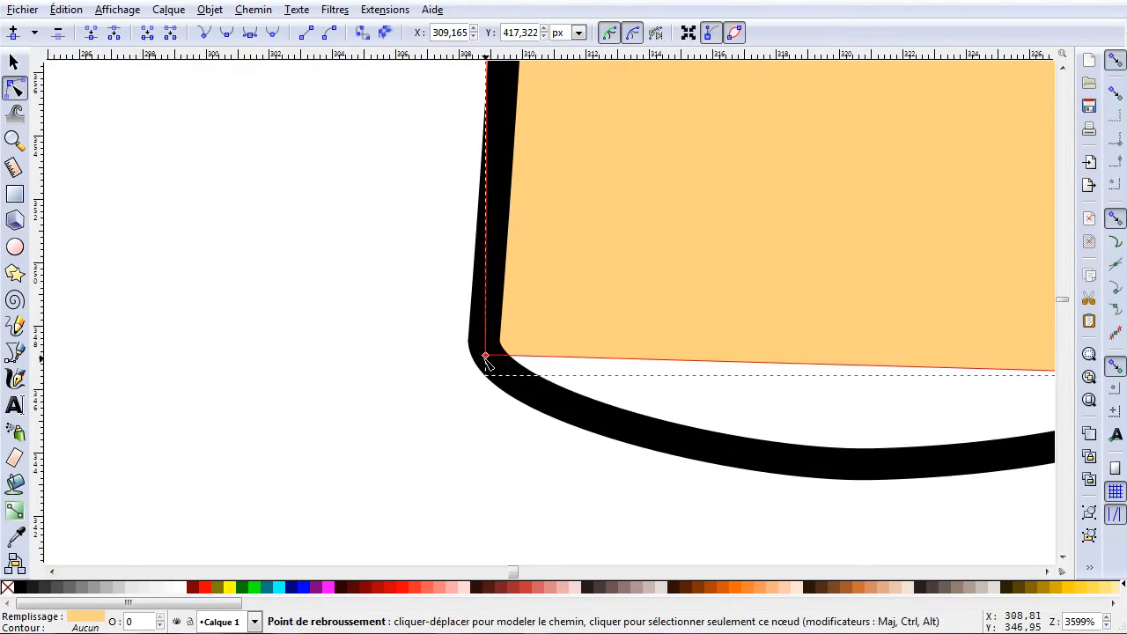
left_click_drag(487, 361, 484, 350)
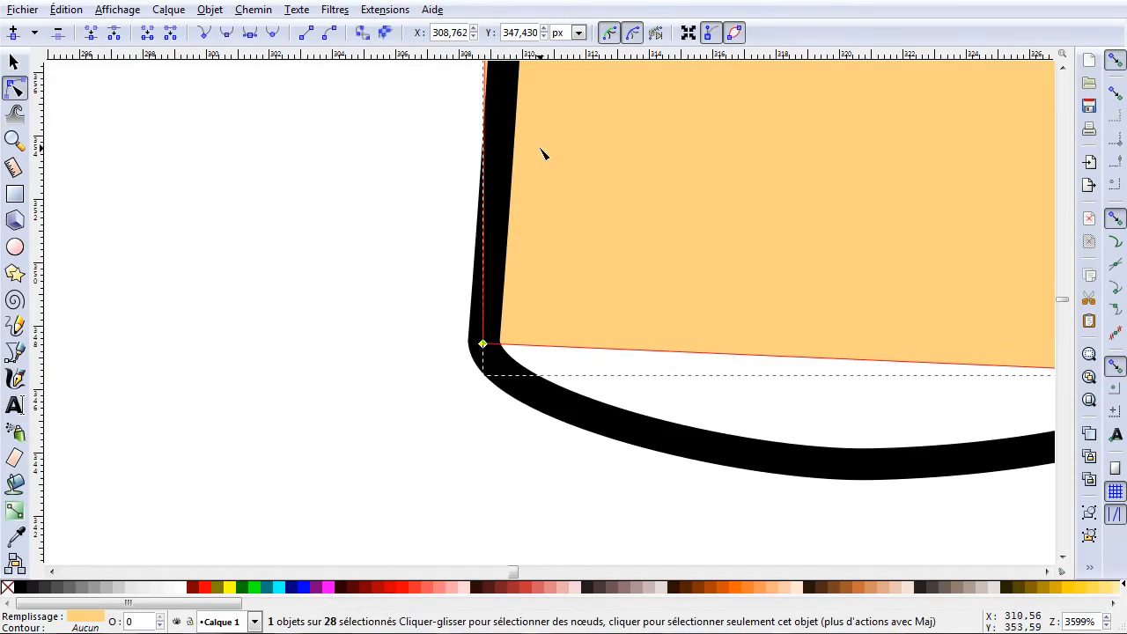
Bend the fill path's straight left edge inward to follow the curved outline of the scroll roll.
scroll(484, 165, "up", 10)
scroll(483, 165, "down", 3, "ctrl")
scroll(496, 196, "up", 5)
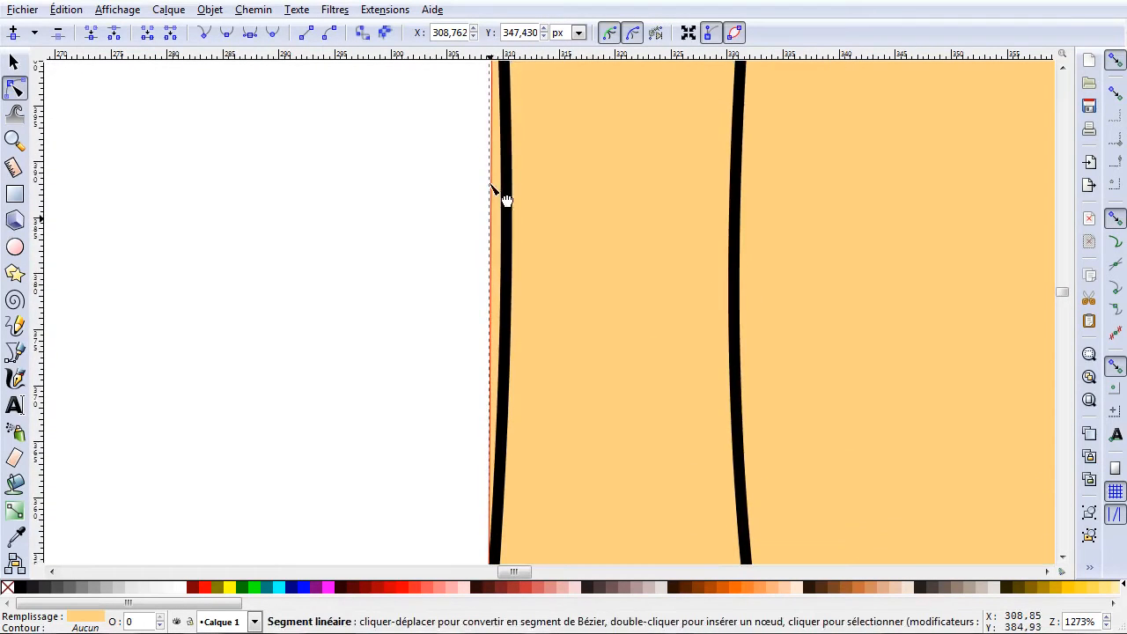
left_click(499, 299)
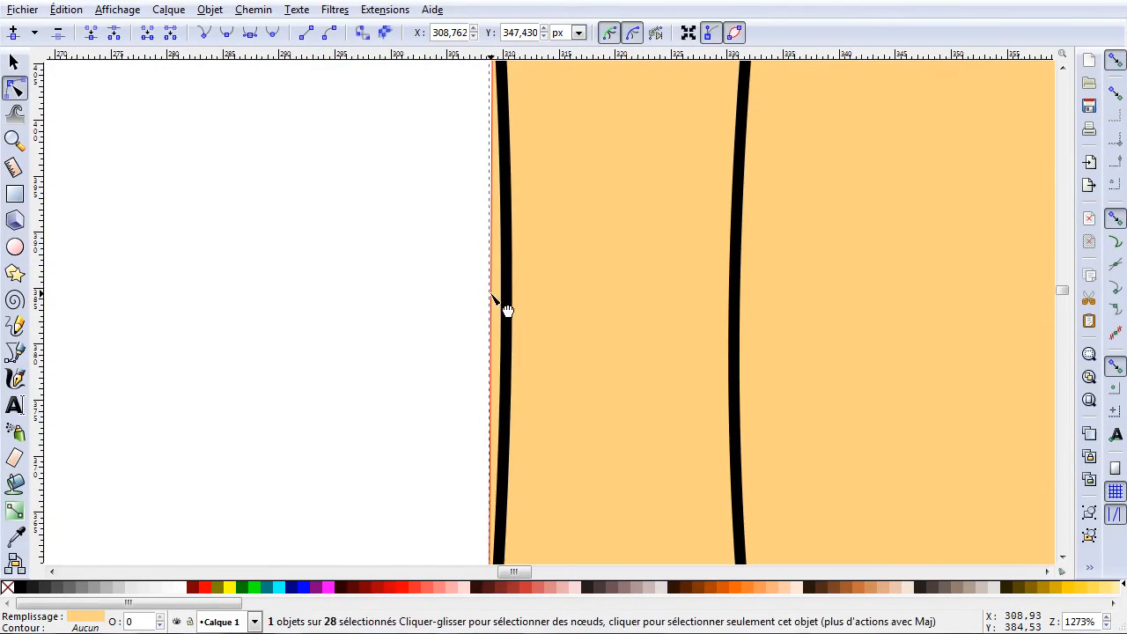
left_click_drag(500, 300, 507, 301)
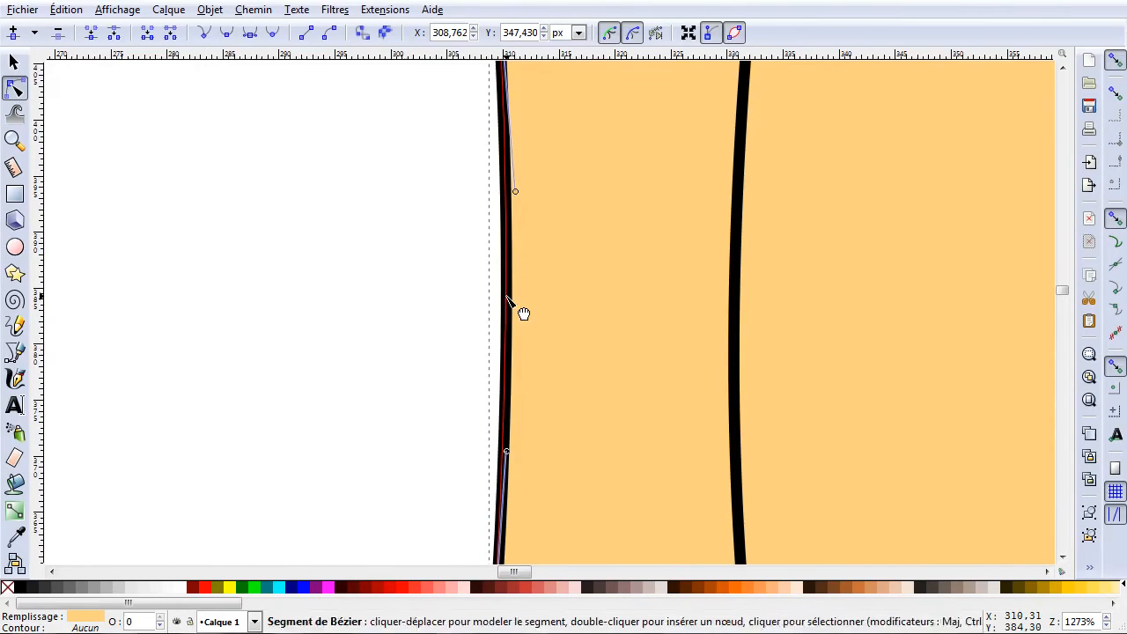
Move the fill's node at the roll's lower-right corner onto the outline and curve the bottom segment along the roll's rounded base.
scroll(532, 211, "up", 3)
scroll(532, 211, "down", 5)
scroll(521, 282, "down", 6)
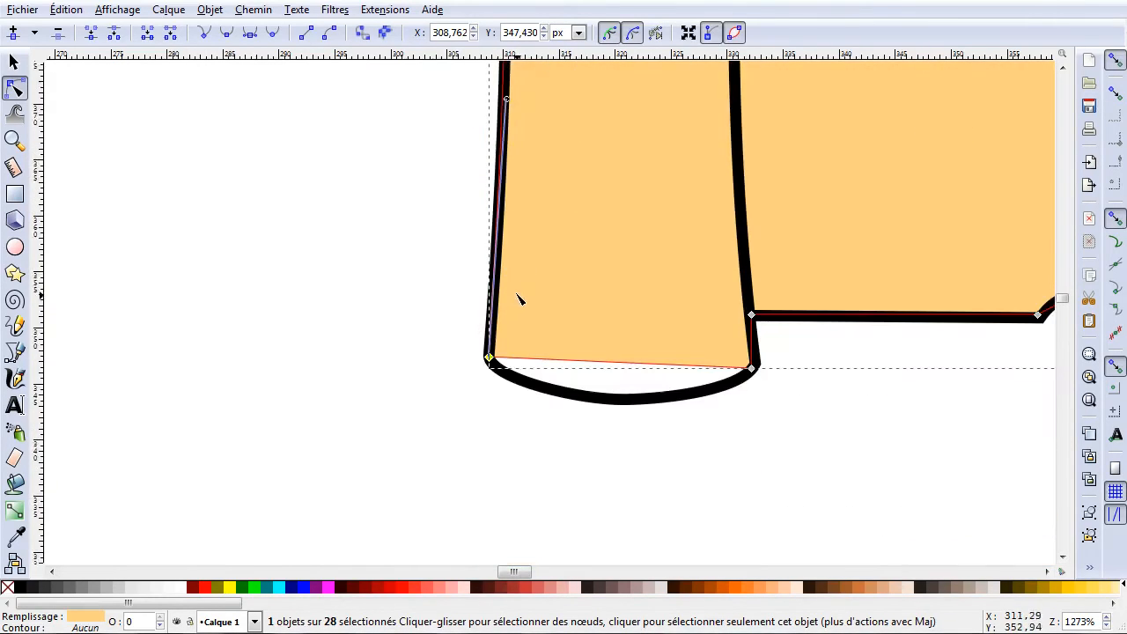
scroll(732, 304, "up", 2)
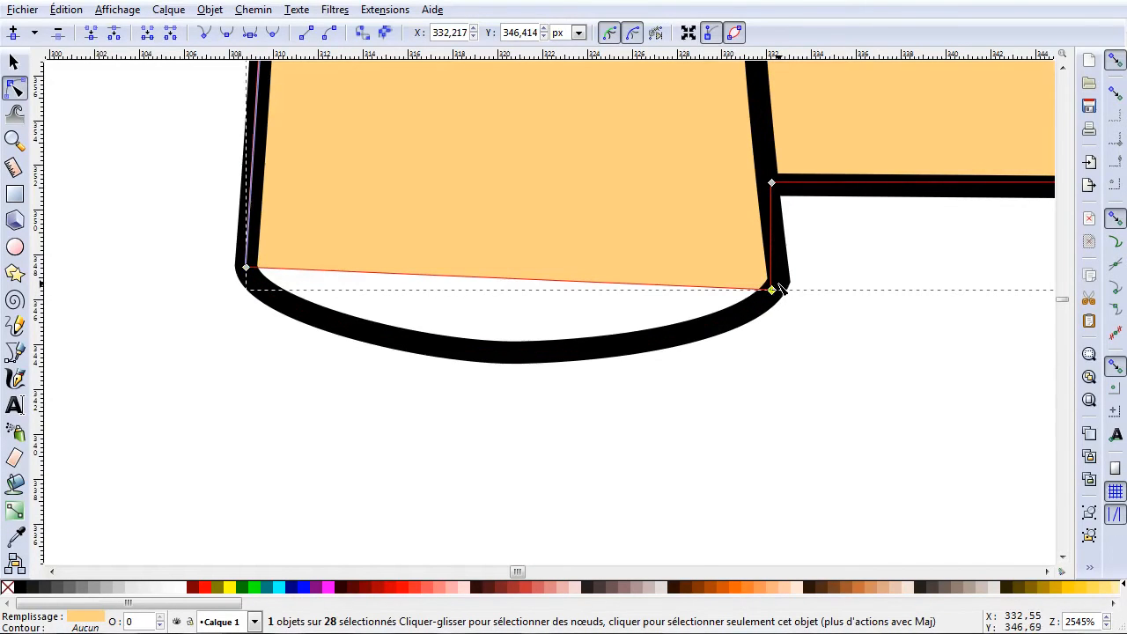
mouse_move(773, 289)
left_mouse_down()
mouse_move(786, 283)
mouse_move(777, 282)
left_mouse_up()
mouse_move(521, 278)
left_mouse_down()
mouse_move(530, 291)
mouse_move(517, 354)
left_mouse_up()
left_click_drag(695, 321, 727, 322)
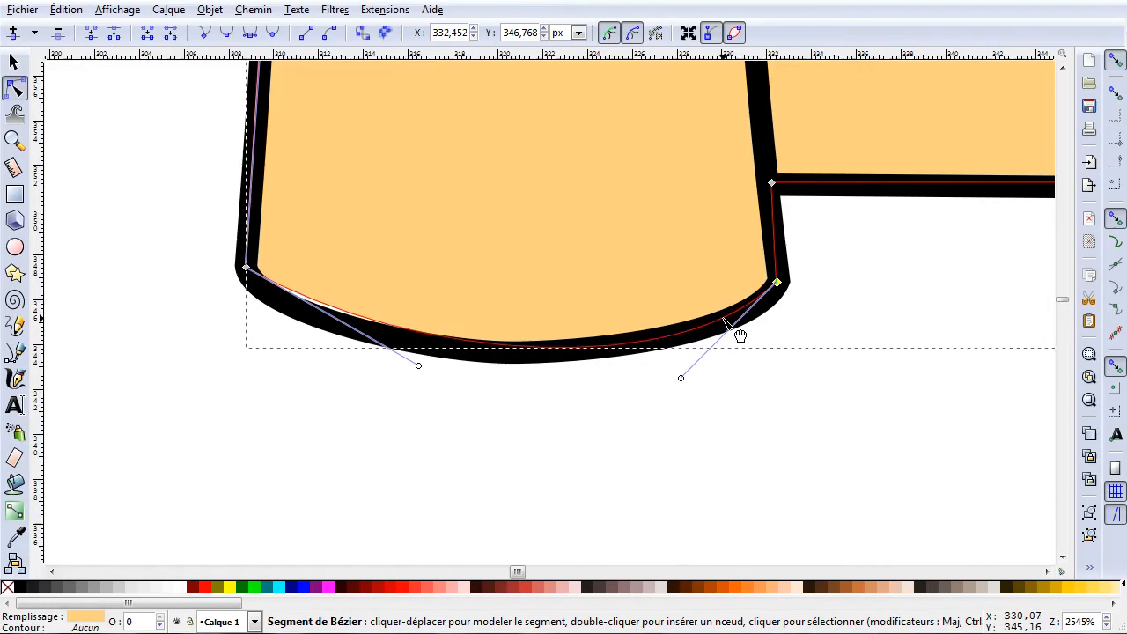
left_click_drag(341, 323, 316, 325)
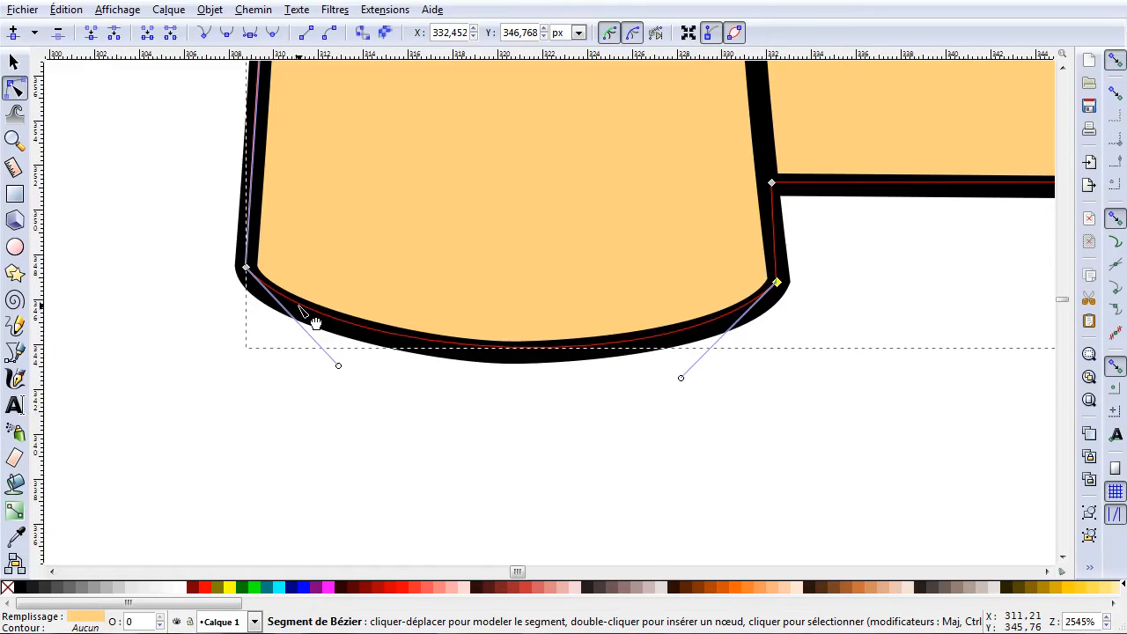
Fit the fill path to the first notch on the parchment's lower edge by moving its three nodes and curving both segments inside the outline.
scroll(801, 253, "down", 1)
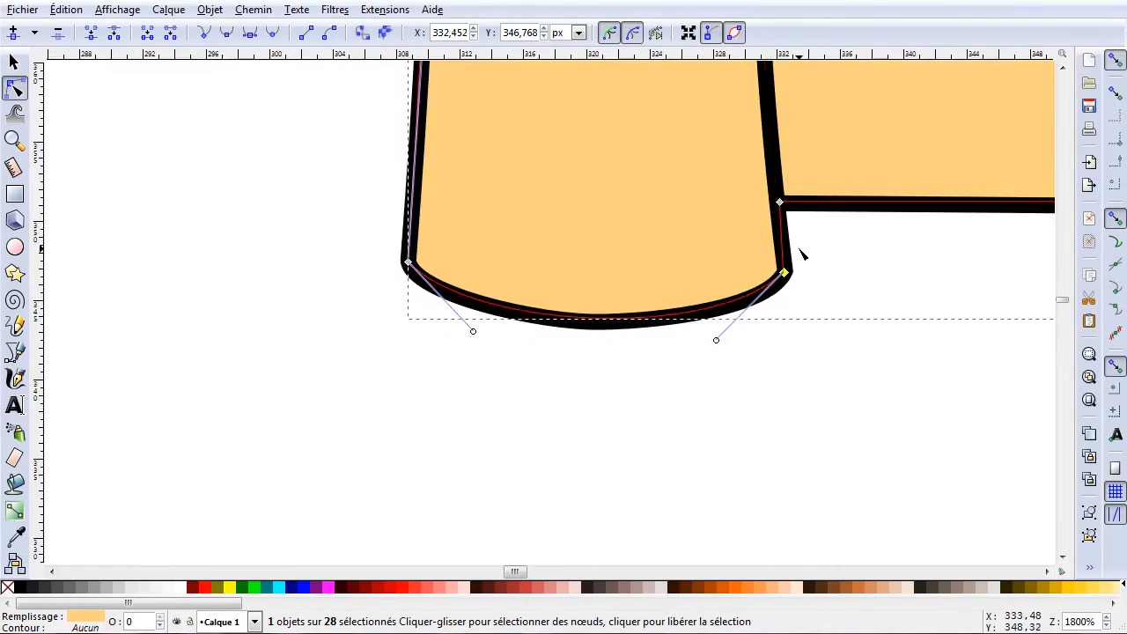
scroll(728, 284, "right", 5)
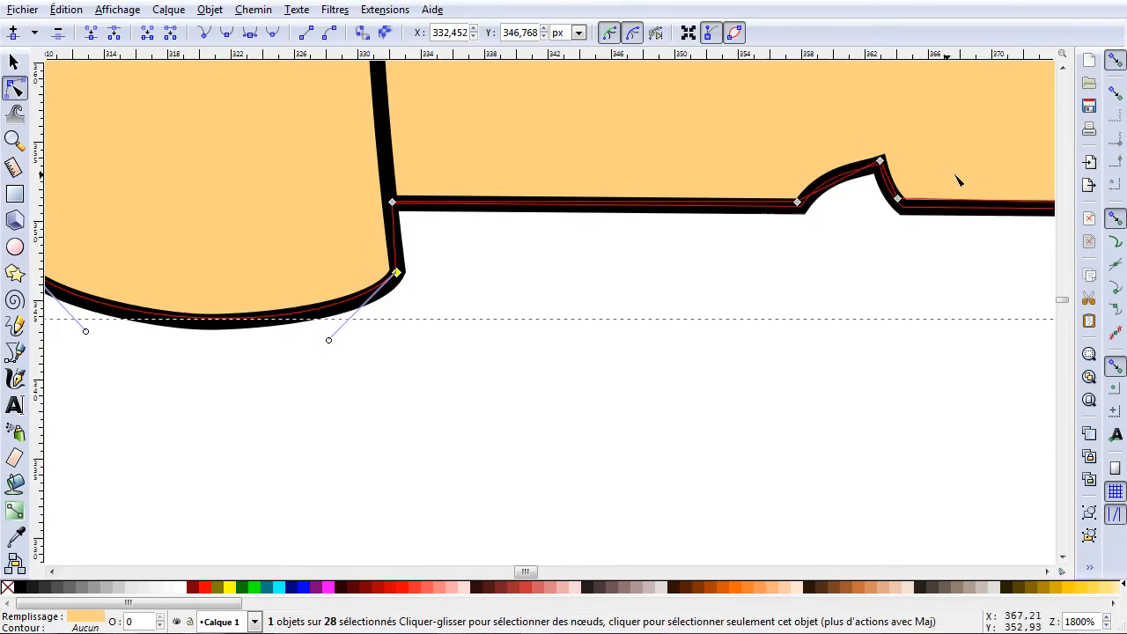
scroll(867, 183, "up", 2)
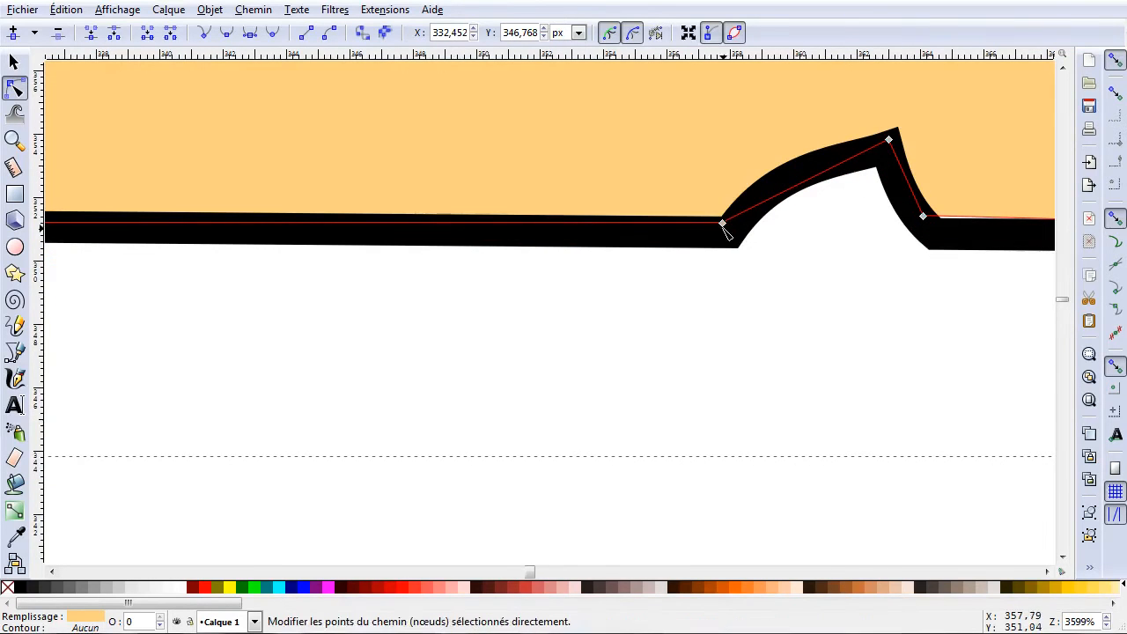
left_click_drag(722, 223, 727, 230)
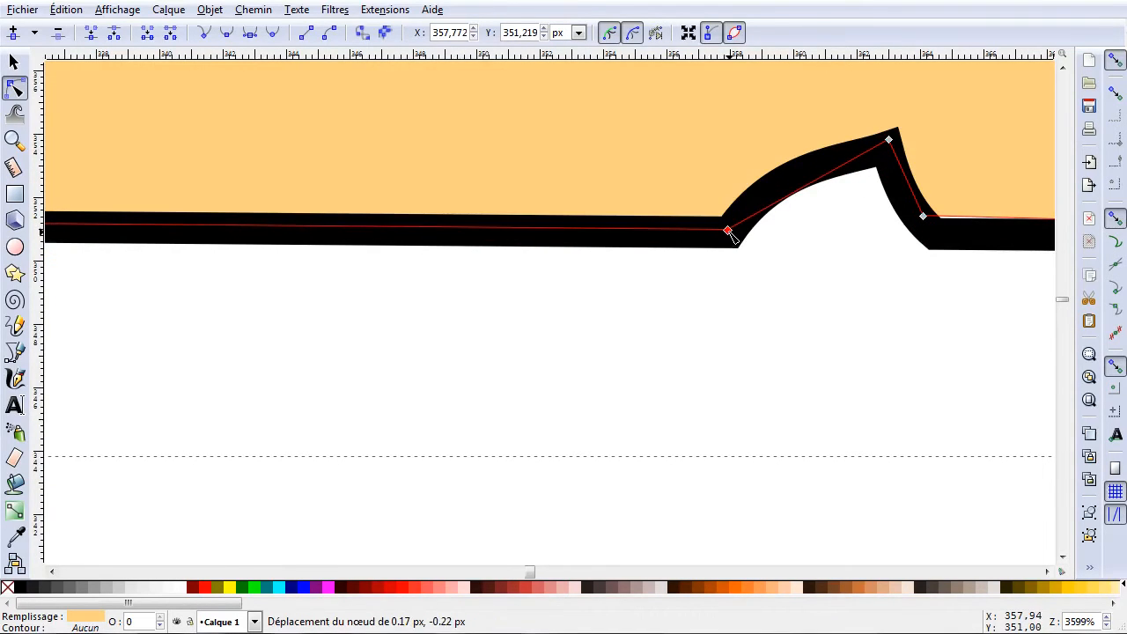
mouse_move(889, 140)
left_mouse_down()
mouse_move(870, 154)
mouse_move(877, 145)
left_mouse_up()
left_click_drag(829, 202, 807, 189)
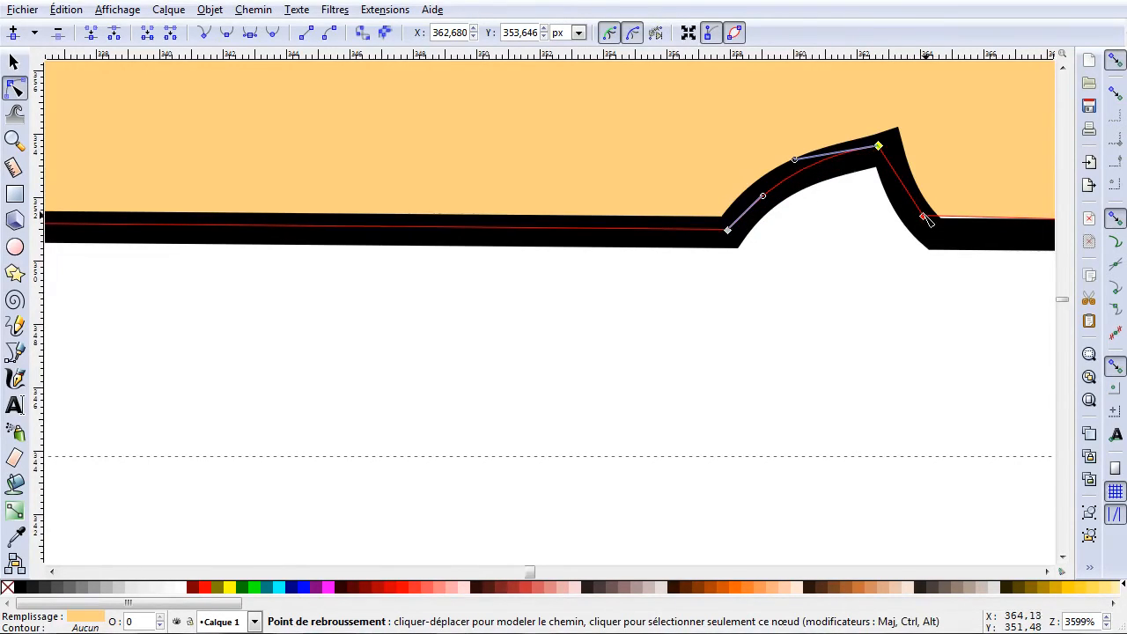
mouse_move(924, 218)
left_mouse_down()
mouse_move(942, 238)
mouse_move(923, 213)
left_mouse_up()
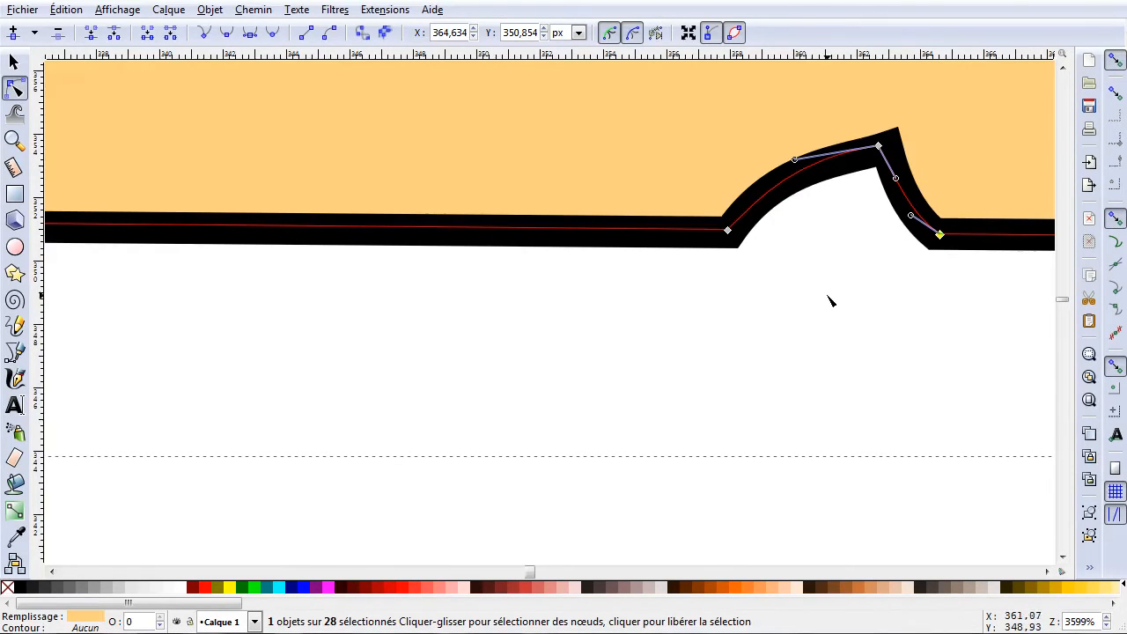
Move the peak and left base nodes of the lower edge's second, triangular notch onto the centre of the outline.
scroll(827, 300, "right", 20)
scroll(827, 279, "right", 12)
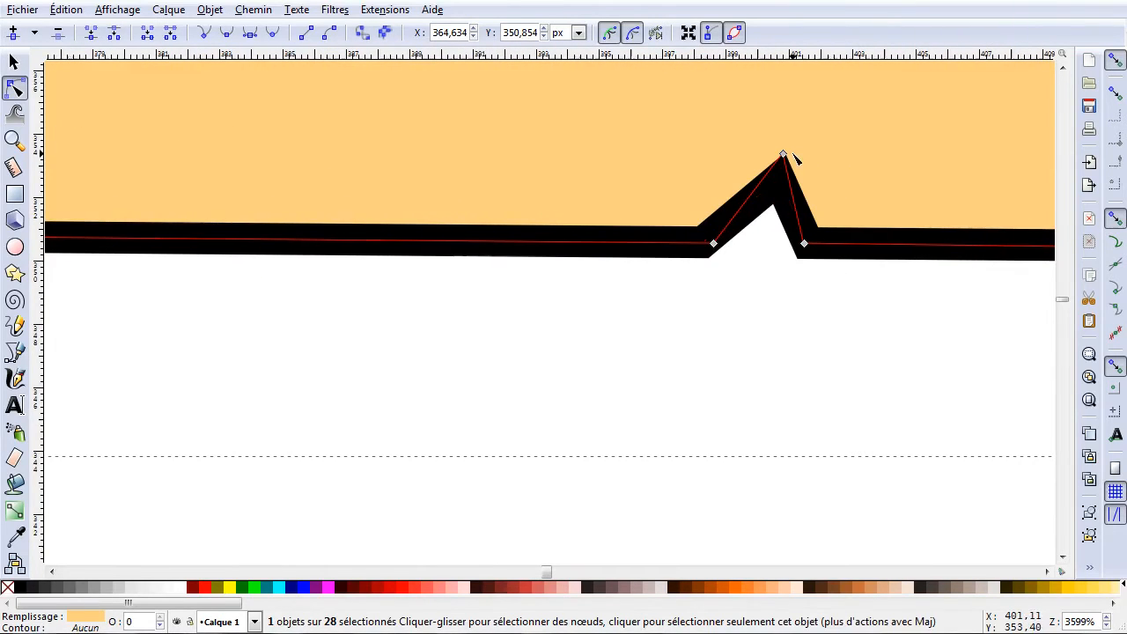
left_click_drag(783, 156, 779, 180)
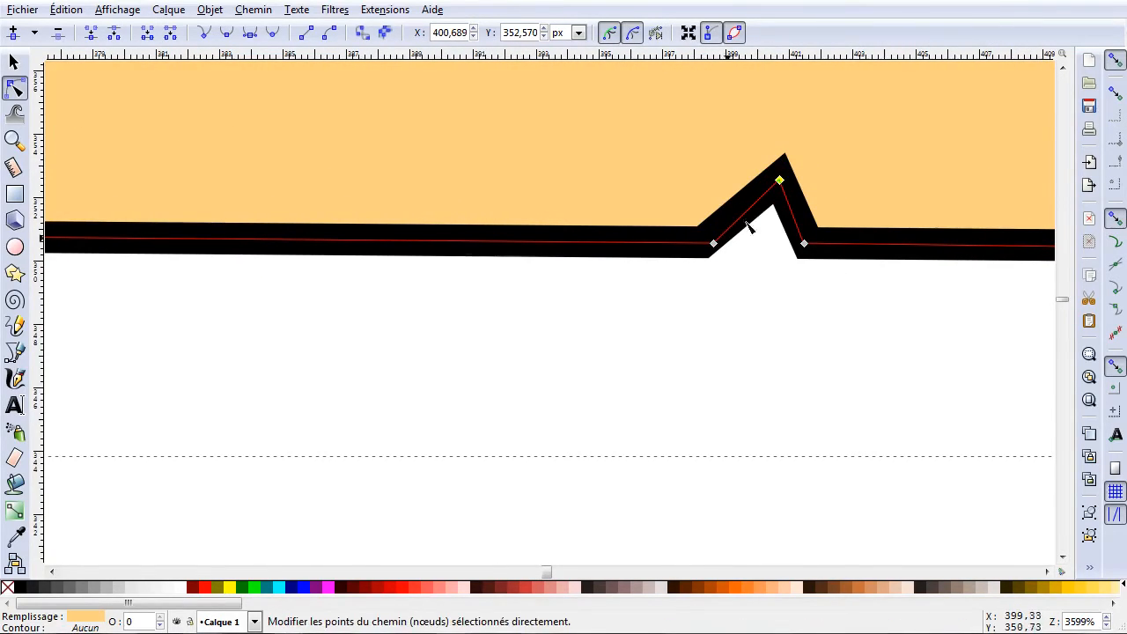
left_click_drag(715, 247, 705, 246)
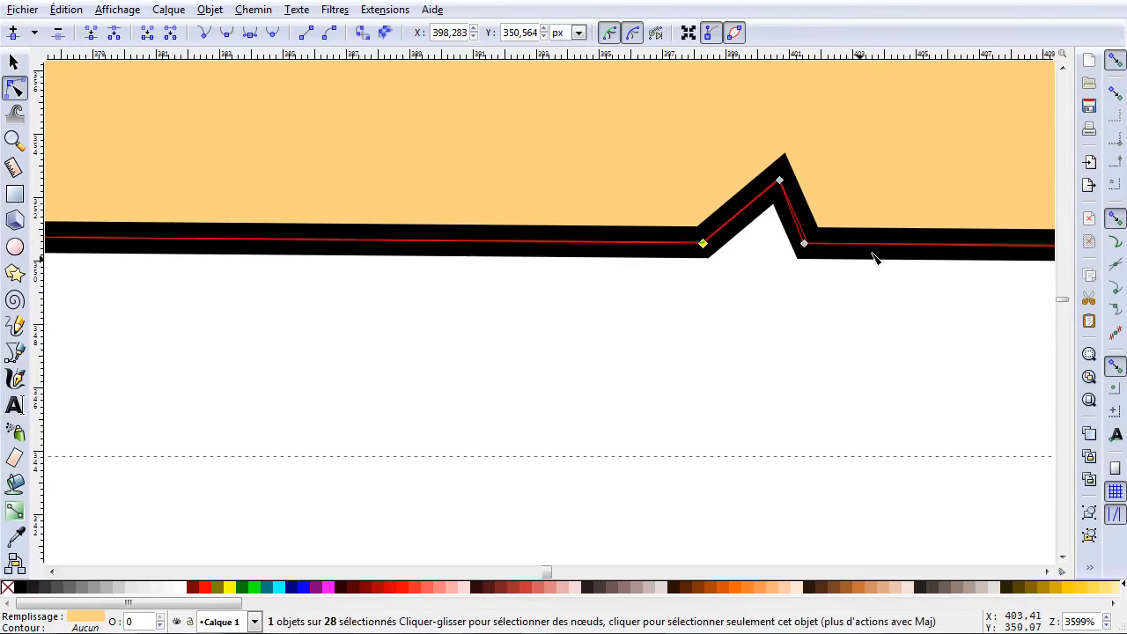
Fit the fill path to the third notch on the parchment's lower edge, where its peak extends well above the outline.
scroll(692, 276, "right", 12)
scroll(666, 274, "right", 20)
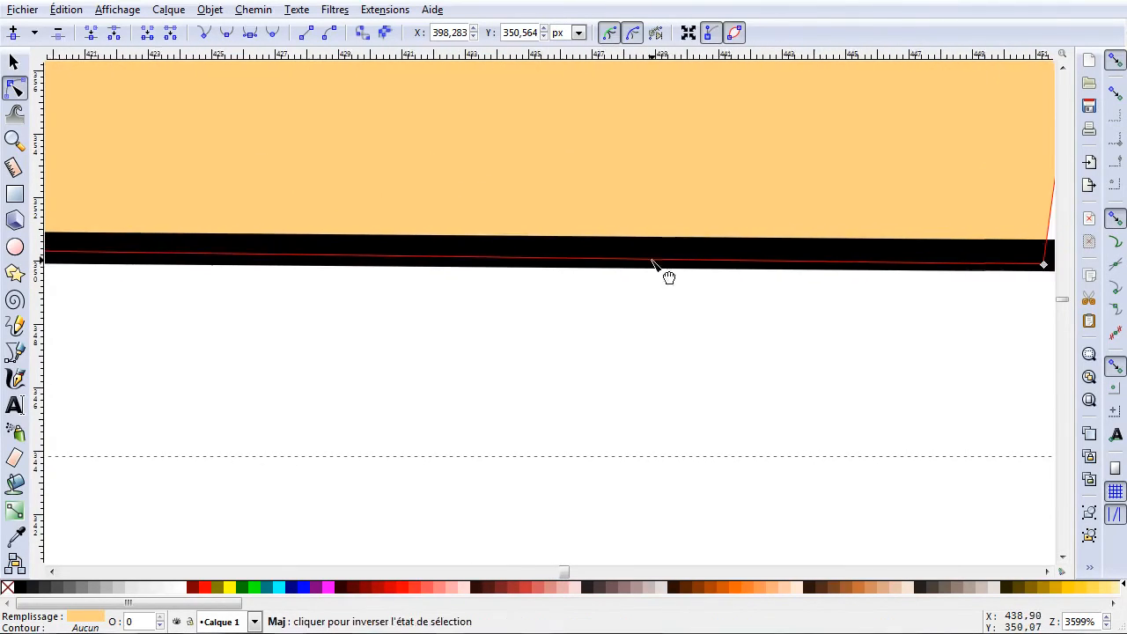
scroll(655, 257, "up", 4)
scroll(667, 255, "up", 2)
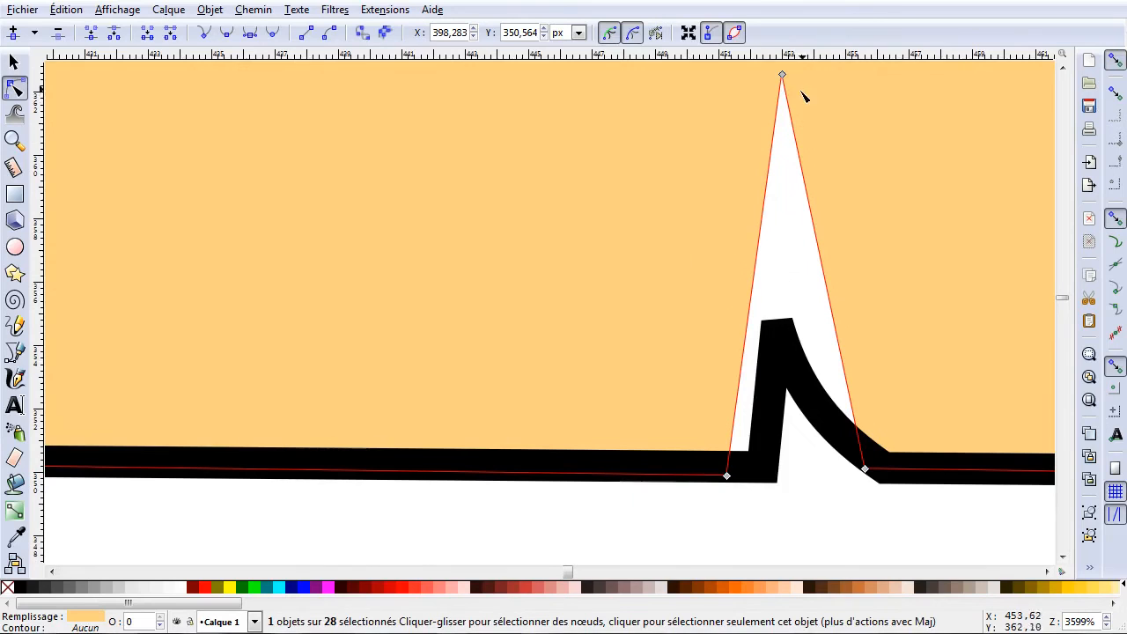
Fit the orange fill's nodes to the black outline at the lower edge's rightmost notch, curving the notch's right side.
left_click_drag(727, 476, 761, 471)
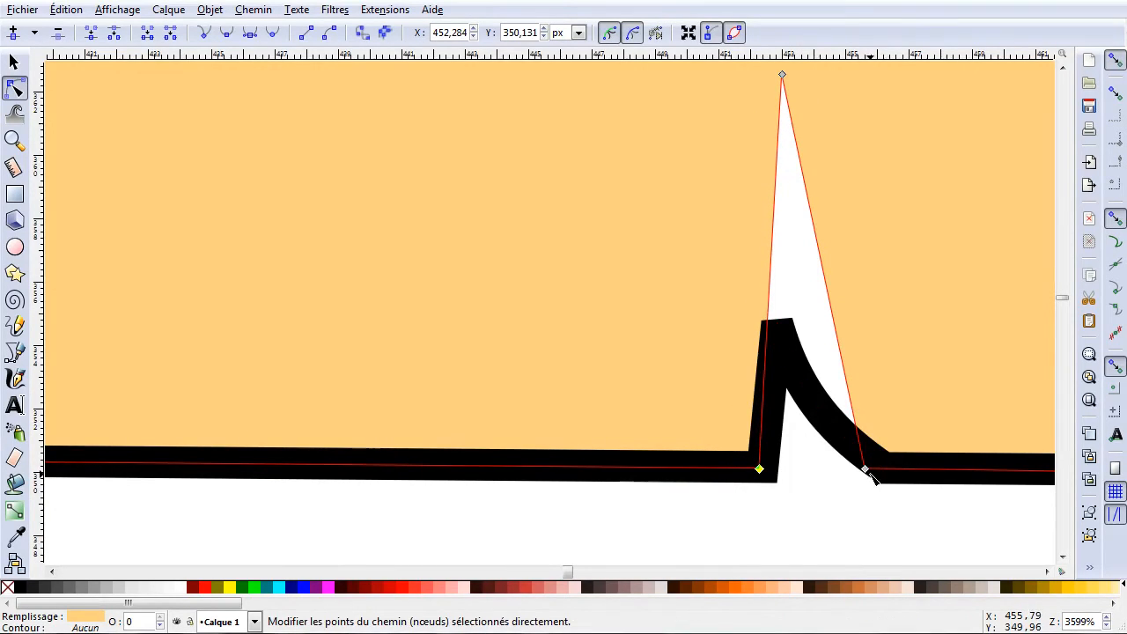
left_click_drag(866, 469, 889, 477)
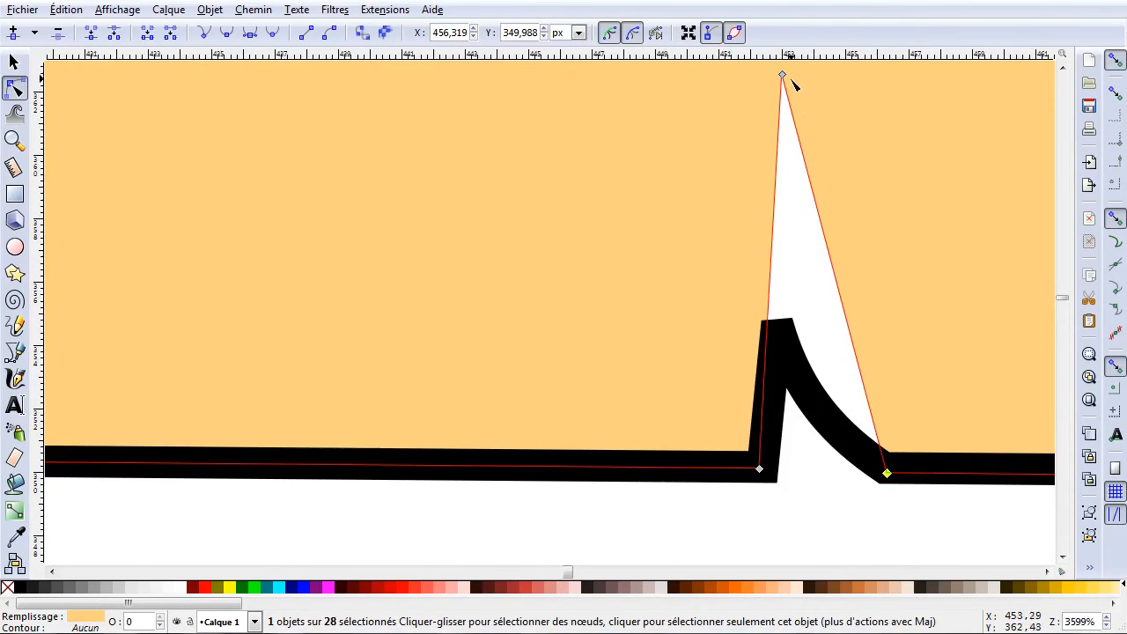
left_click_drag(782, 76, 779, 340)
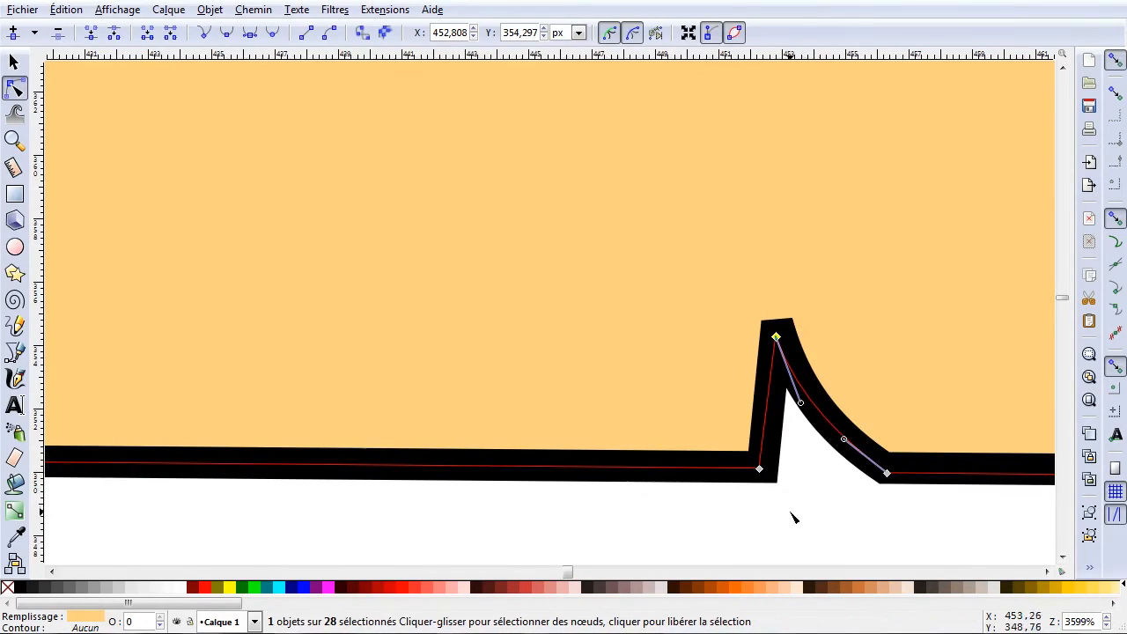
Align the fill's lower-right and upper-right corner nodes with the ends of the black edge lines.
scroll(772, 490, "right", 15)
scroll(739, 456, "right", 5)
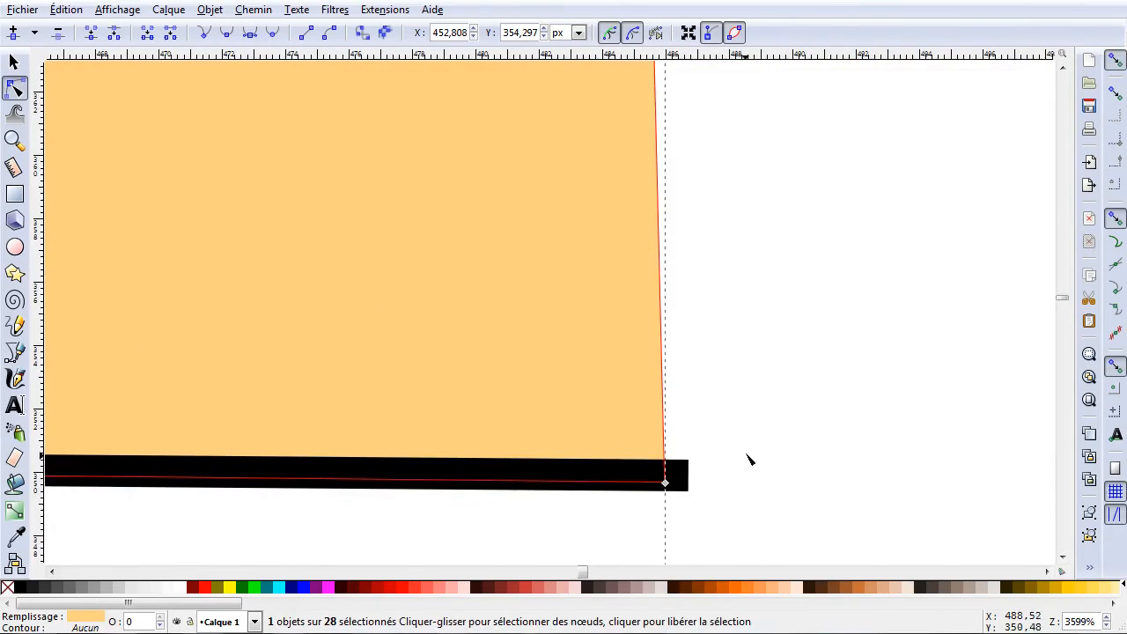
left_click_drag(666, 480, 694, 481)
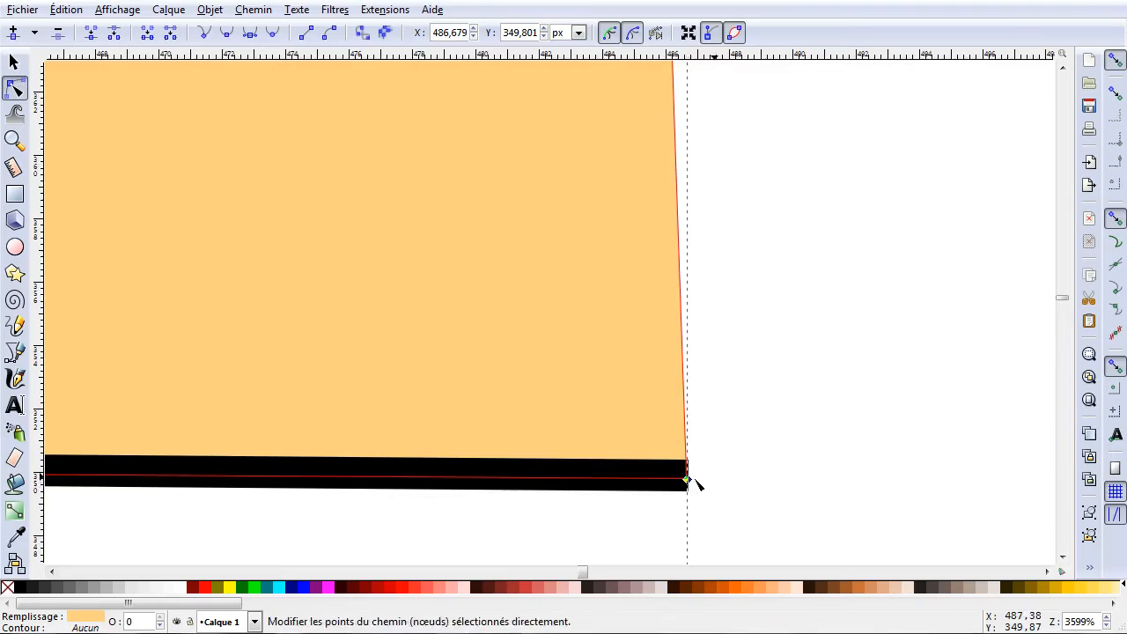
scroll(617, 324, "up", 12)
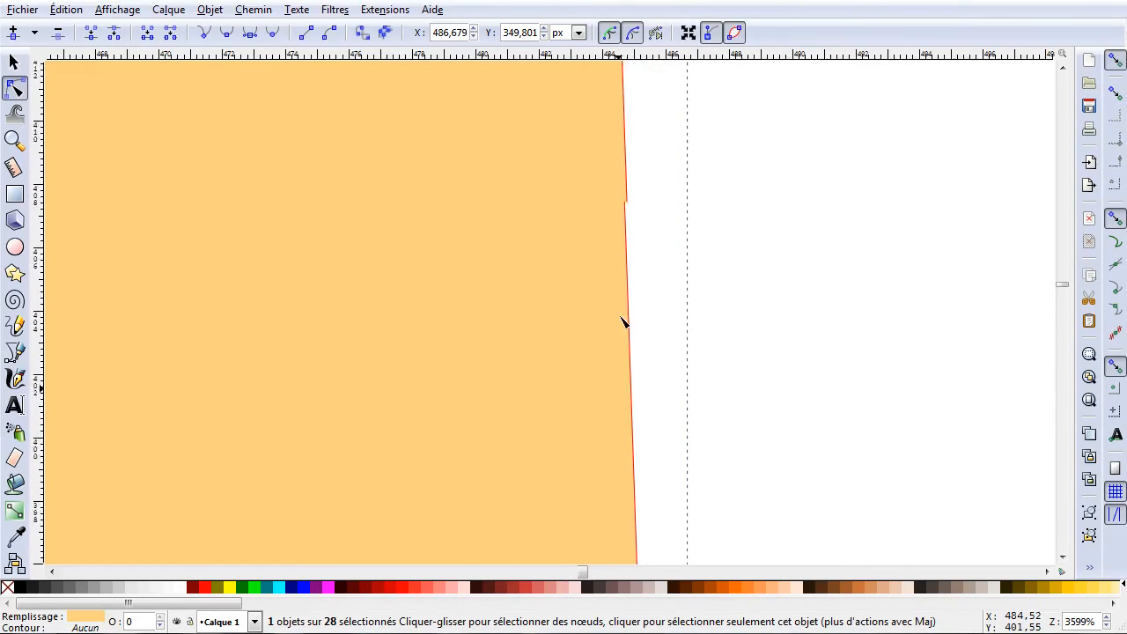
scroll(624, 325, "up", 4)
left_click_drag(611, 276, 615, 282)
Move the tip node of the fill's shallow V notch on the upper edge into the black outline.
scroll(388, 277, "right", 5)
scroll(385, 273, "left", 20)
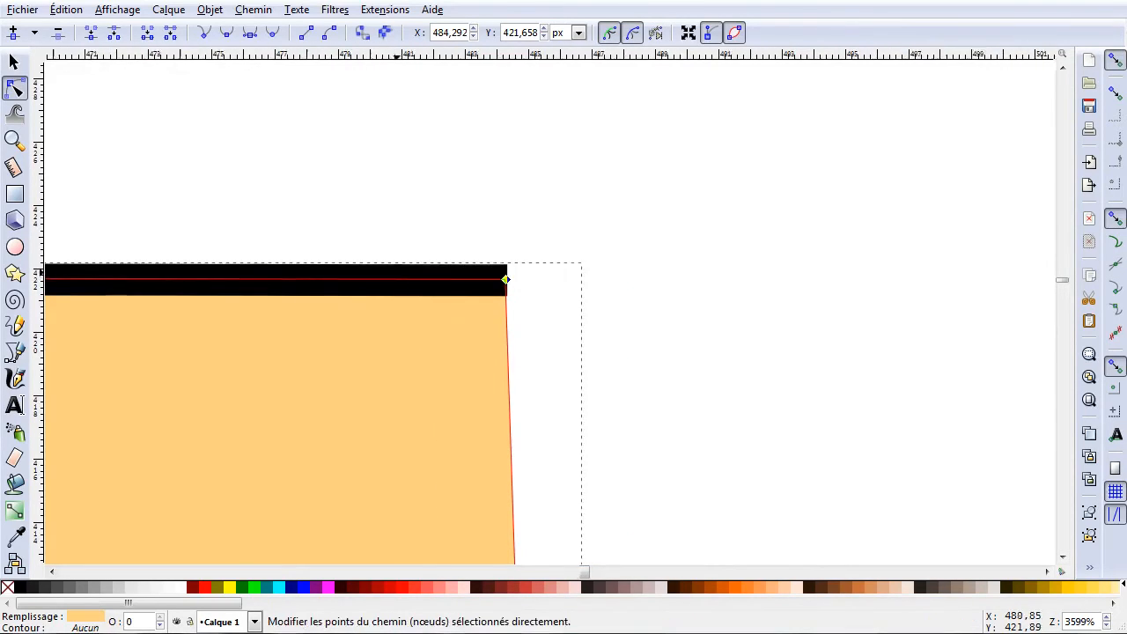
scroll(385, 268, "left", 10)
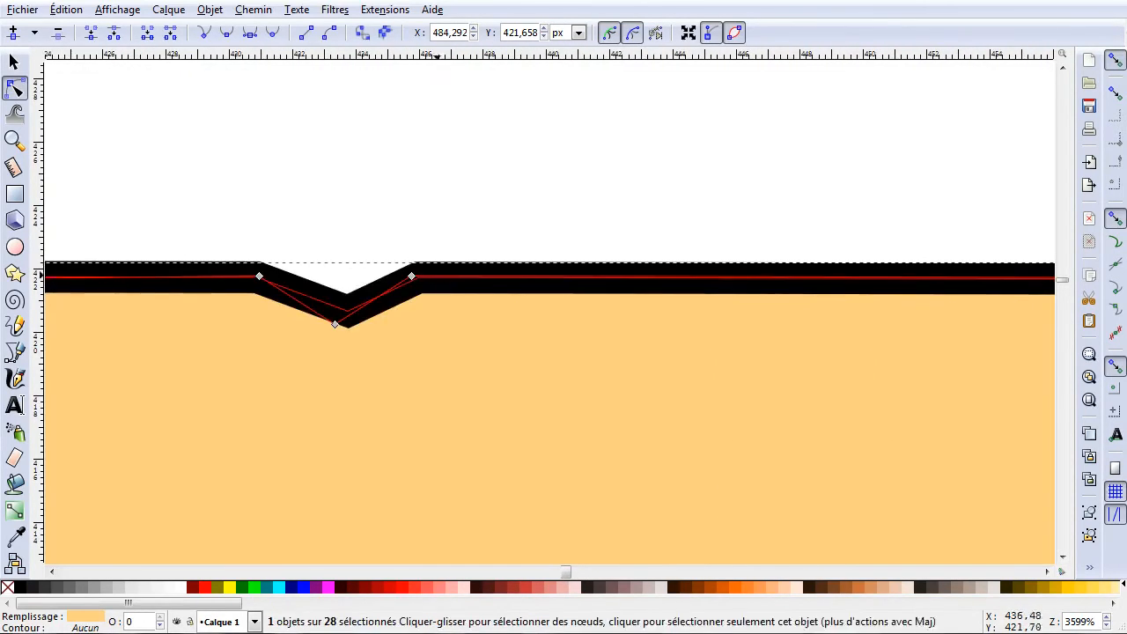
left_click_drag(335, 325, 353, 312)
Fit the fill's nodes and segments to the curved notch and the neighbouring sharp V notch on the upper edge.
scroll(156, 250, "left", 20)
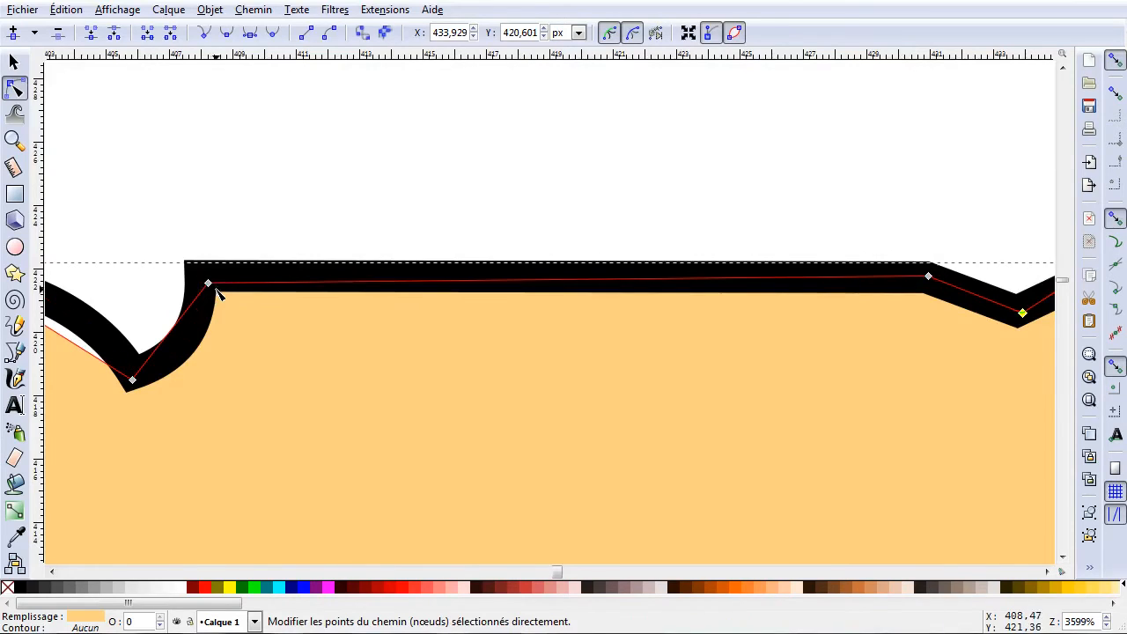
left_click_drag(211, 284, 211, 281)
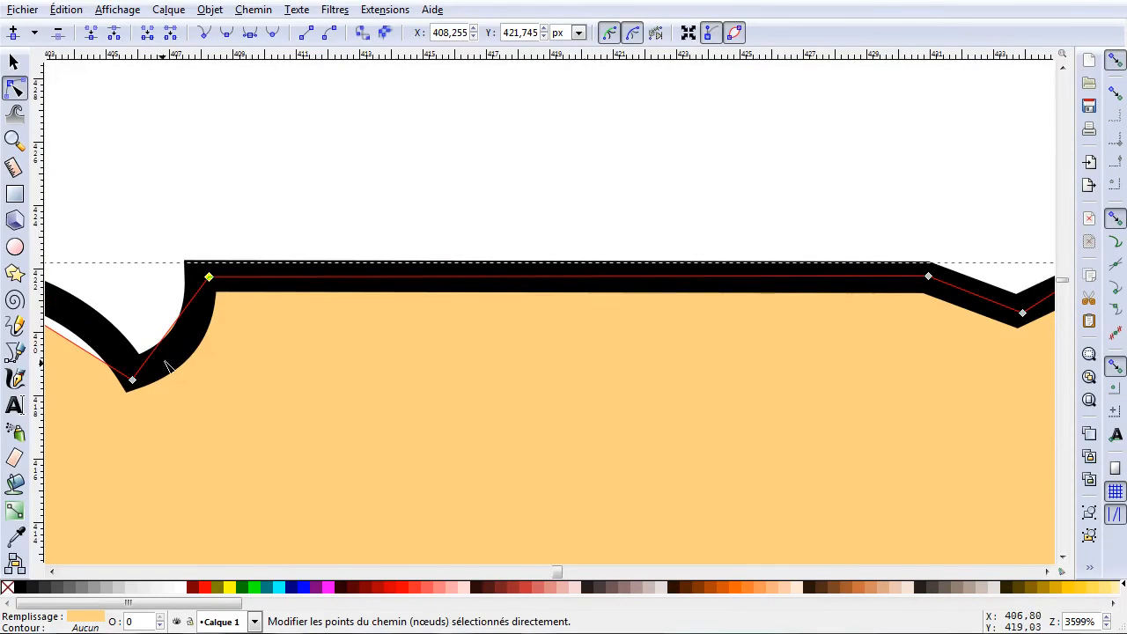
left_click_drag(132, 381, 144, 374)
left_click_drag(194, 340, 196, 346)
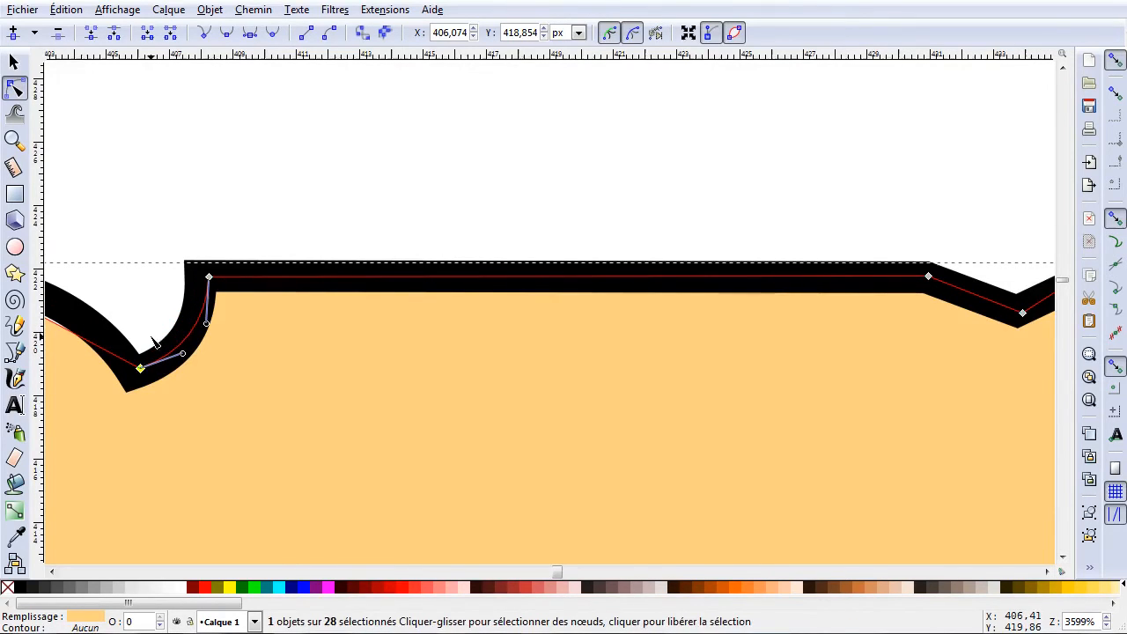
scroll(154, 341, "left", 10)
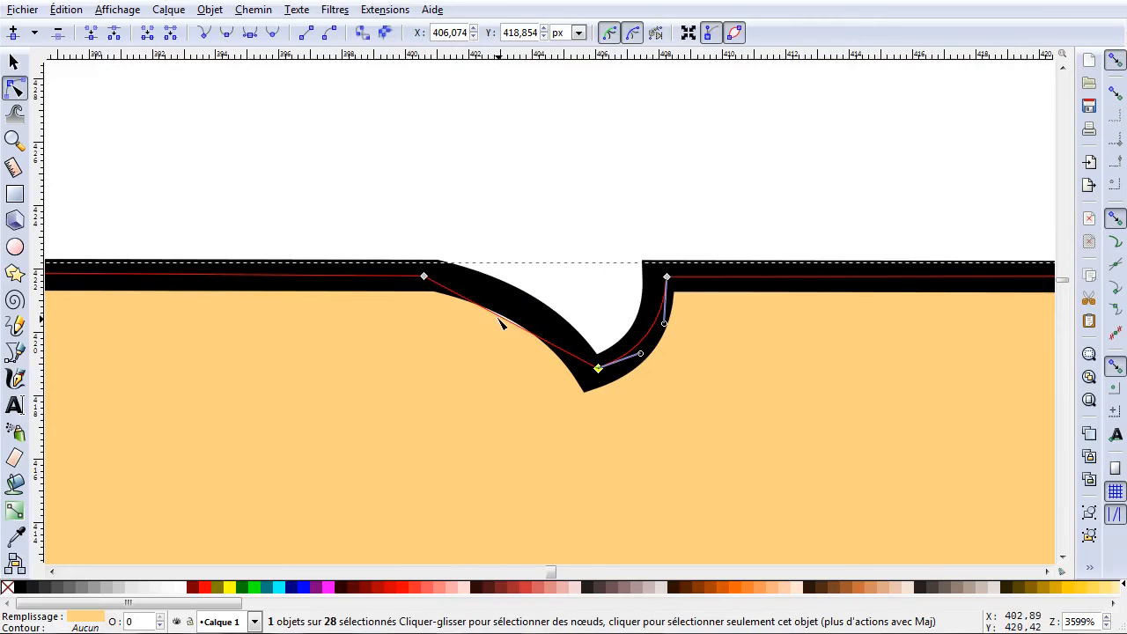
left_click_drag(510, 325, 526, 320)
scroll(191, 317, "left", 20)
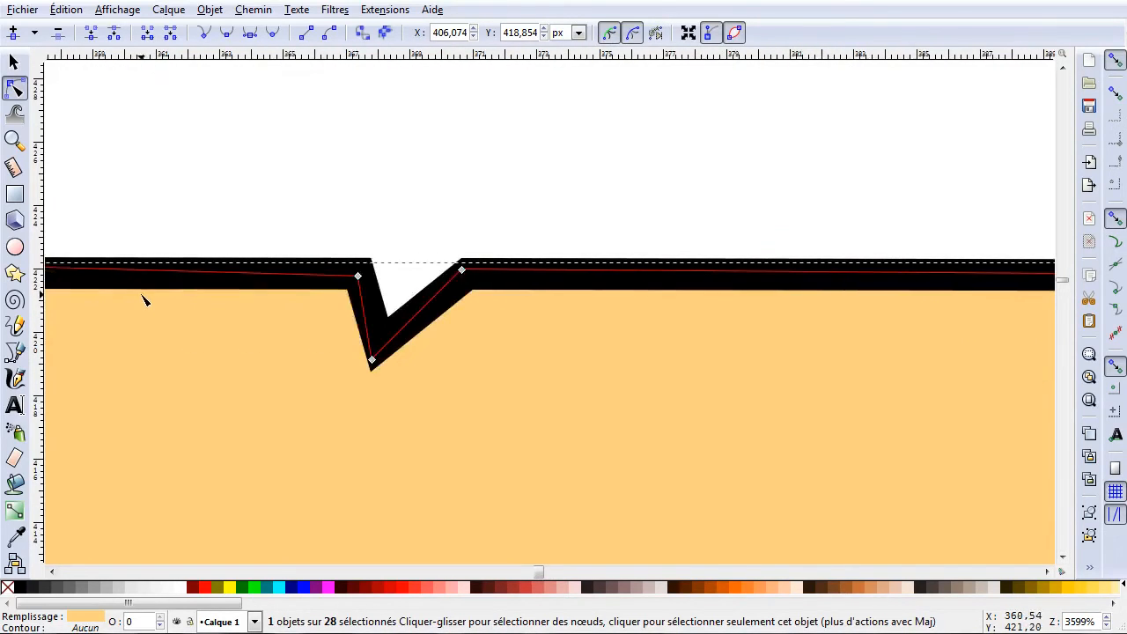
left_click_drag(374, 364, 388, 350)
Fit the fill to the upper edge's deep U-shaped notch by moving its corner nodes and bending both sides under the outline.
scroll(176, 300, "left", 10)
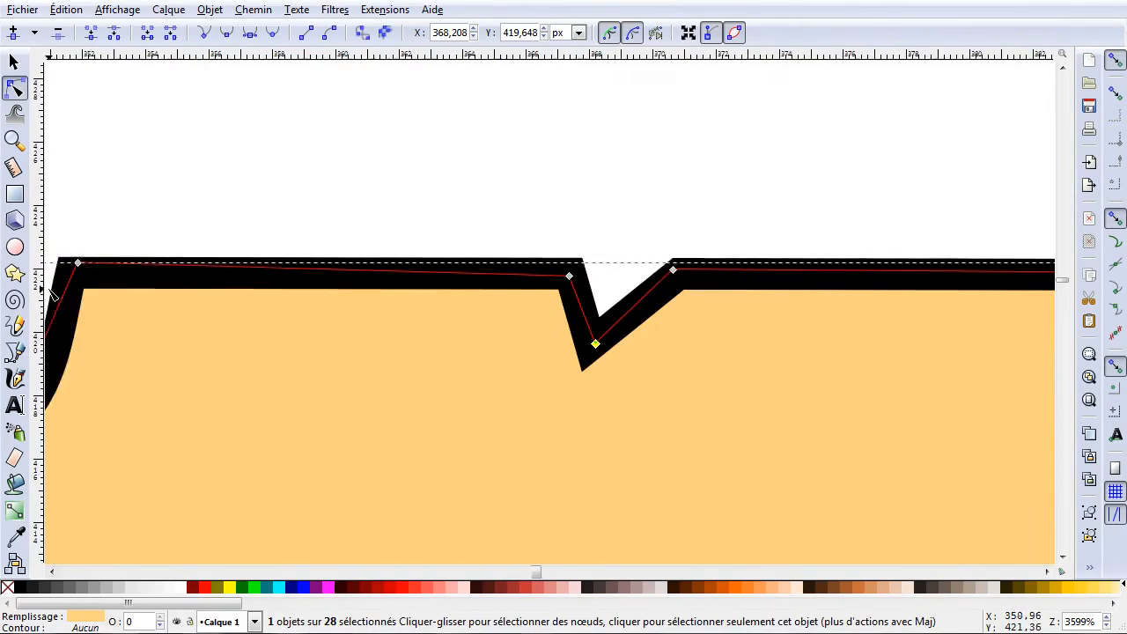
left_click_drag(294, 266, 290, 280)
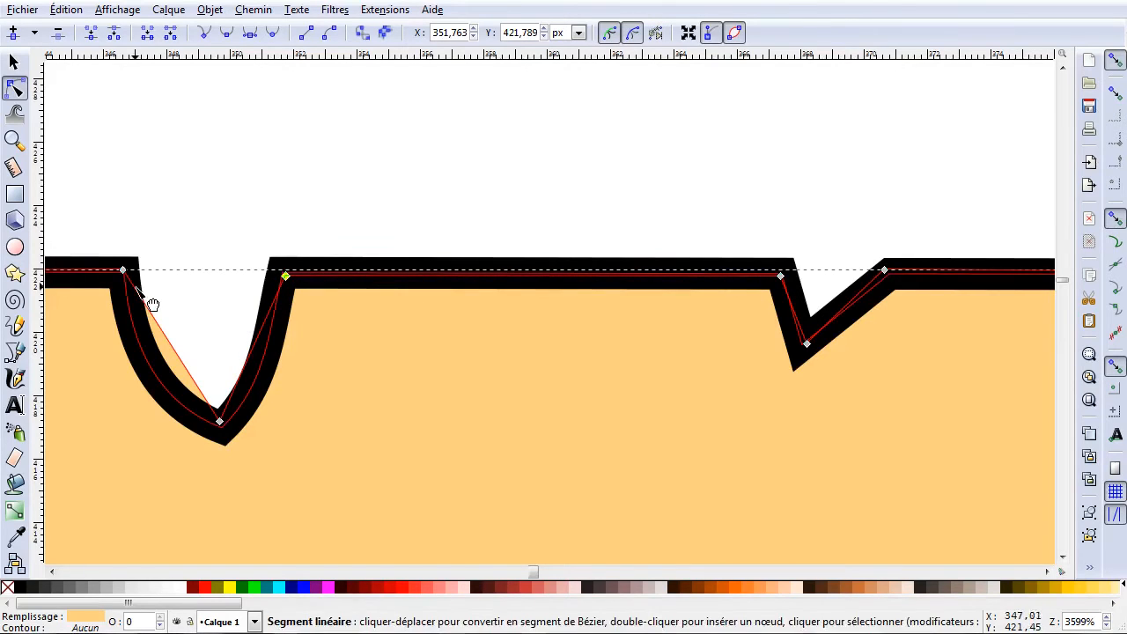
left_click_drag(123, 275, 121, 276)
left_click_drag(197, 377, 176, 396)
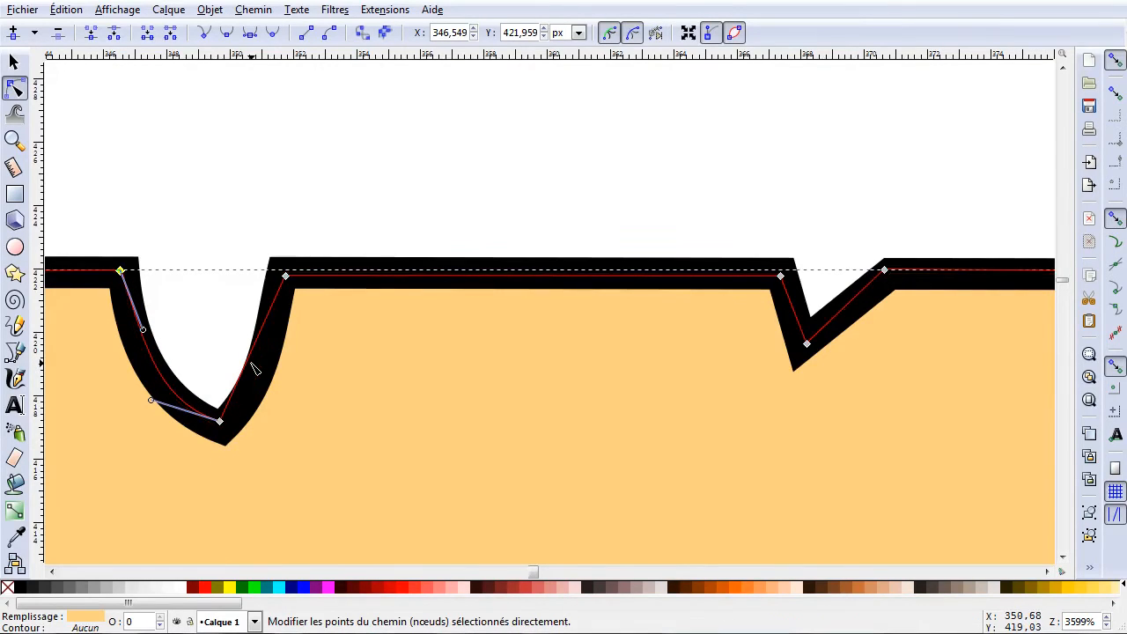
left_click(267, 368)
left_click_drag(245, 364, 260, 370)
scroll(110, 335, "left", 20)
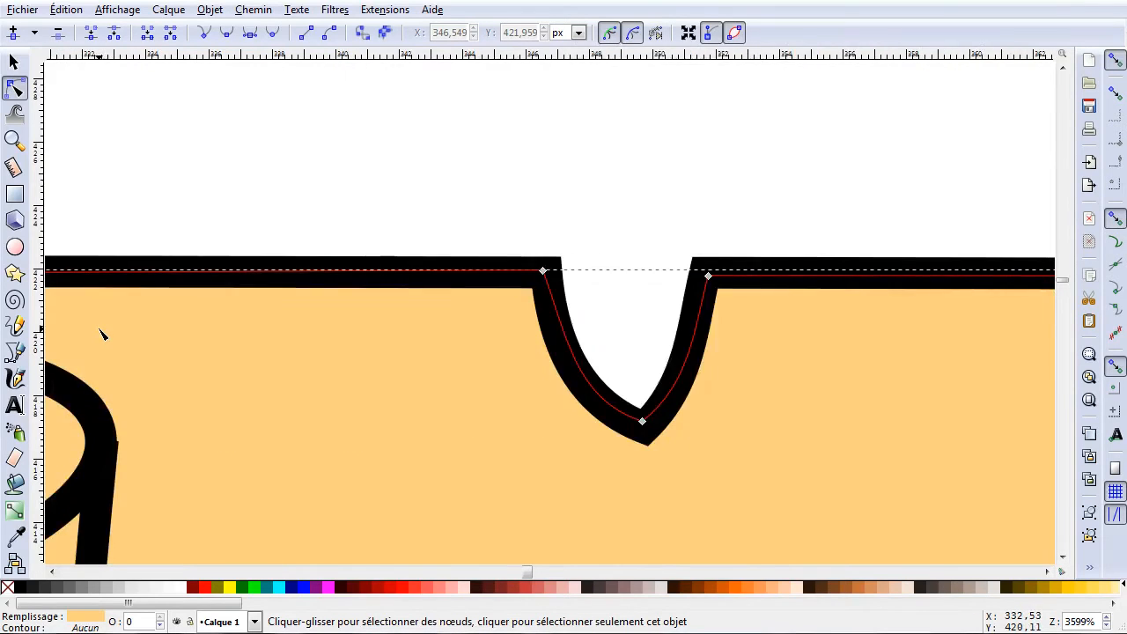
scroll(110, 336, "down", 8)
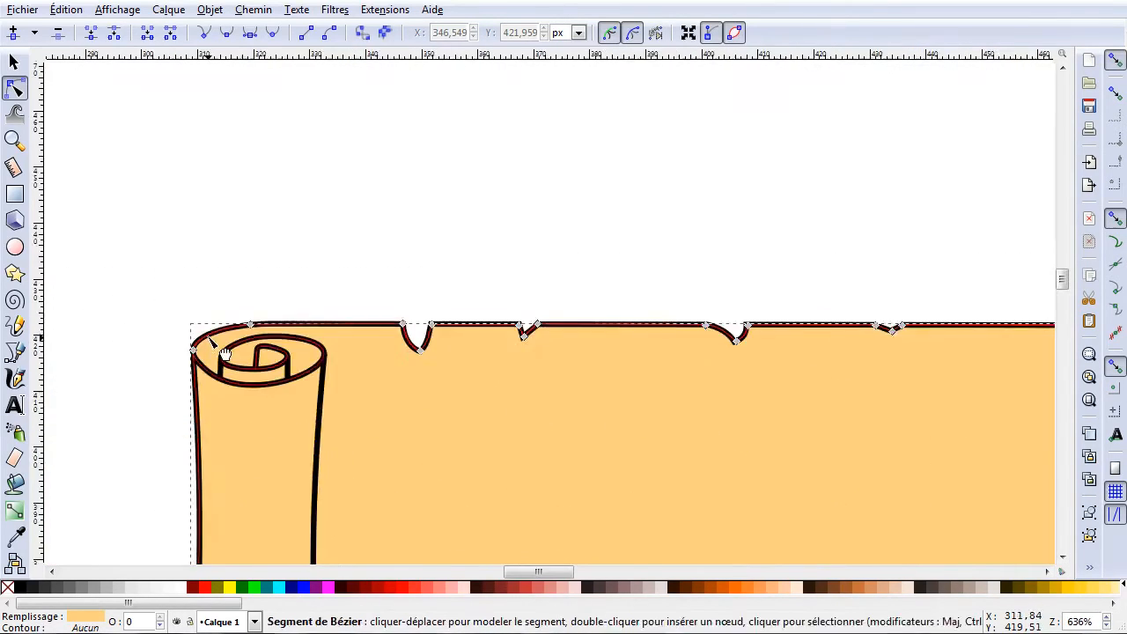
left_click(97, 126)
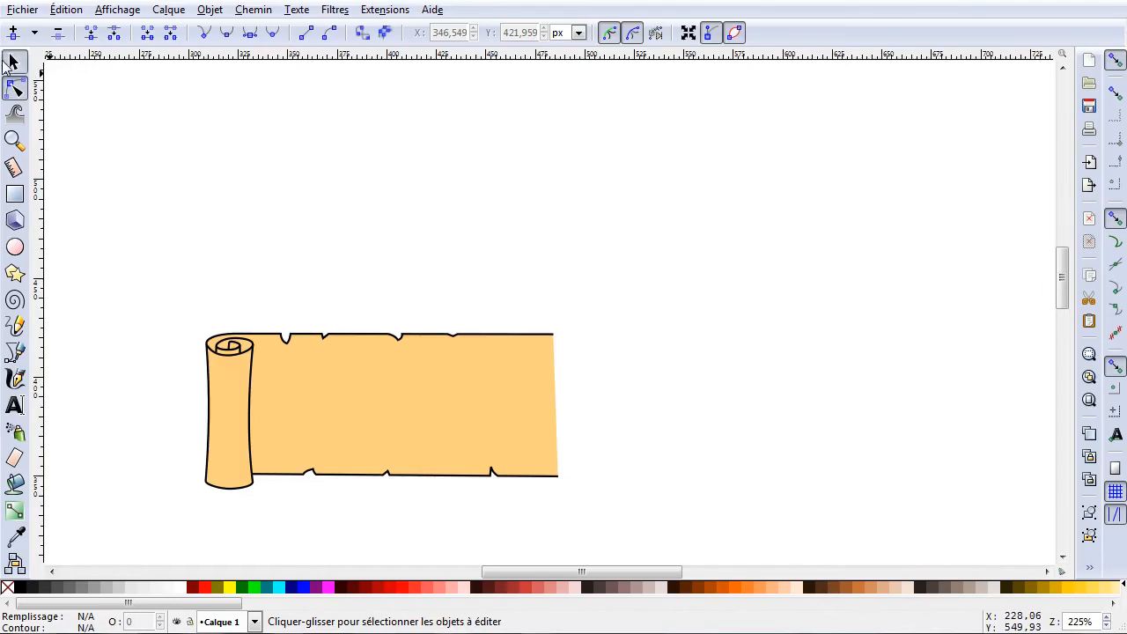
Group all pieces of the parchment scroll and move the group right and slightly up to about X 358, Y 355 px.
left_click(10, 63)
scroll(317, 411, "down", 5)
scroll(317, 411, "up", 1)
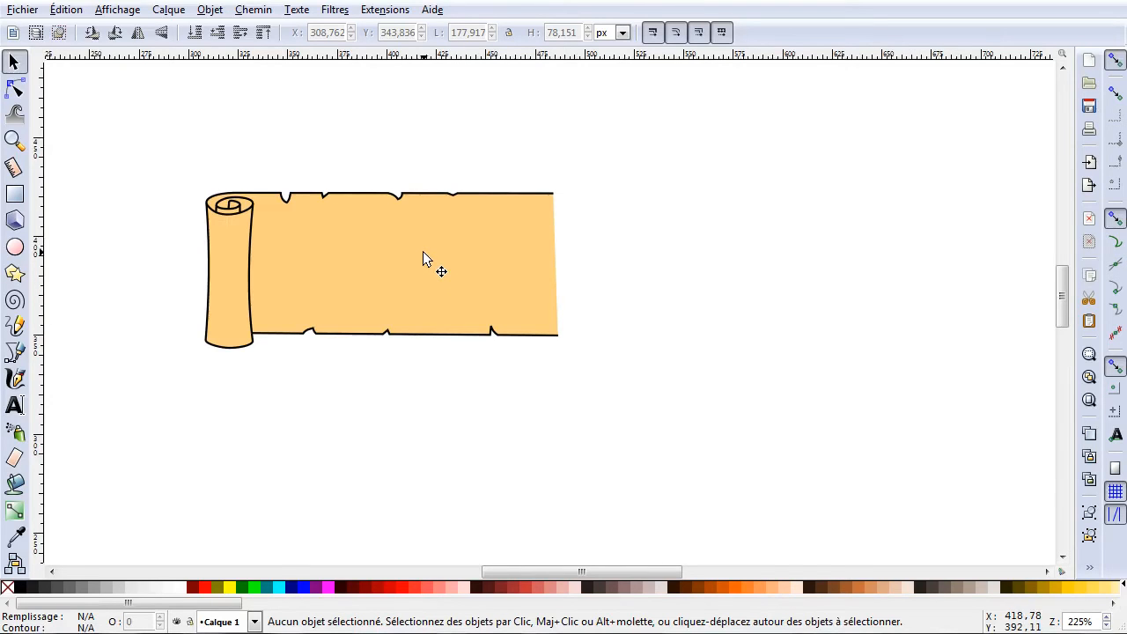
left_click_drag(126, 138, 625, 403)
left_click(683, 389)
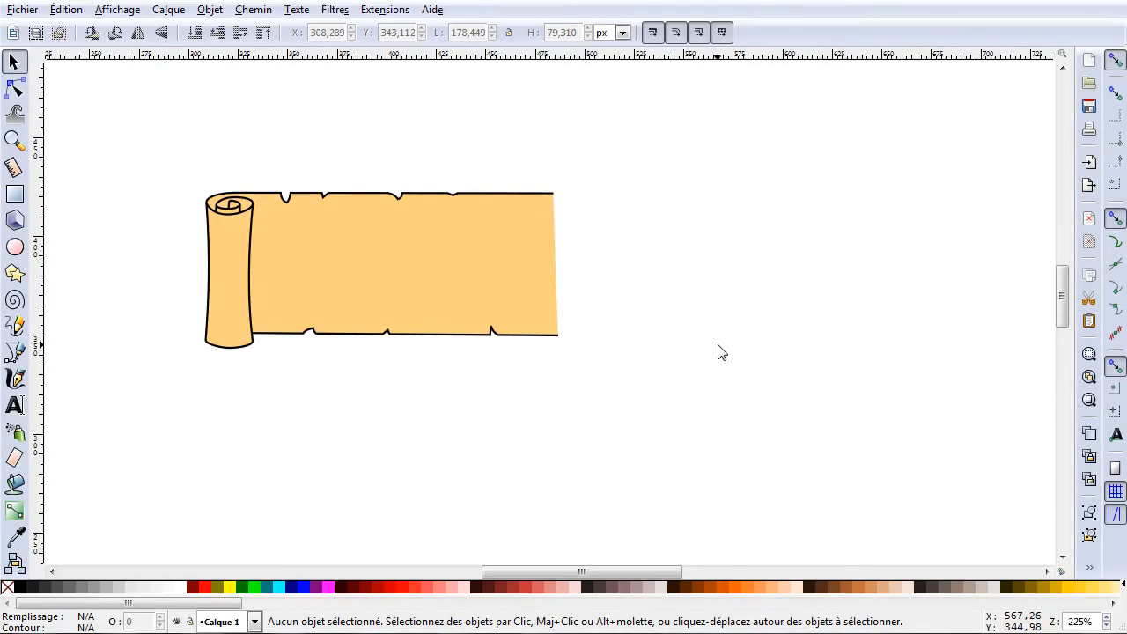
left_click_drag(121, 164, 635, 424)
right_click(374, 247)
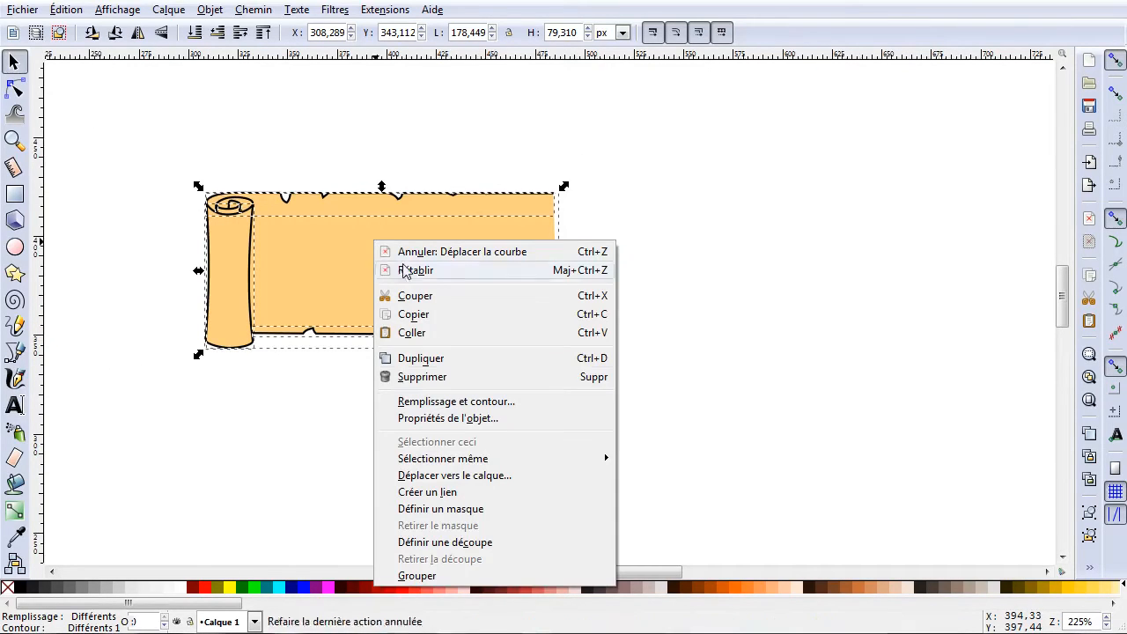
left_click(417, 577)
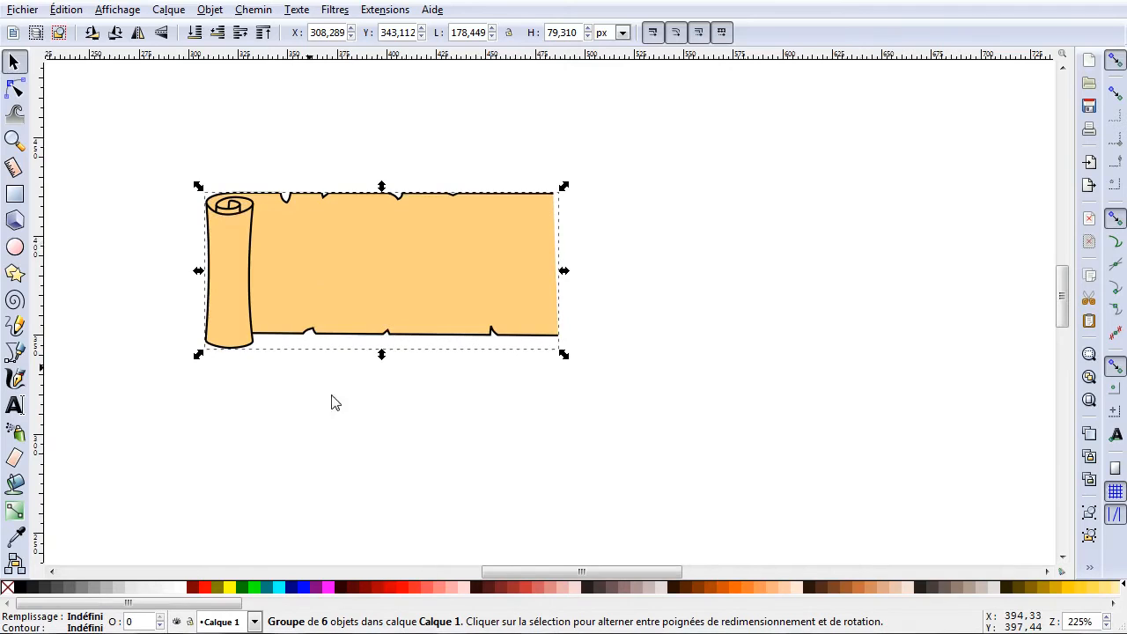
left_click_drag(357, 270, 457, 247)
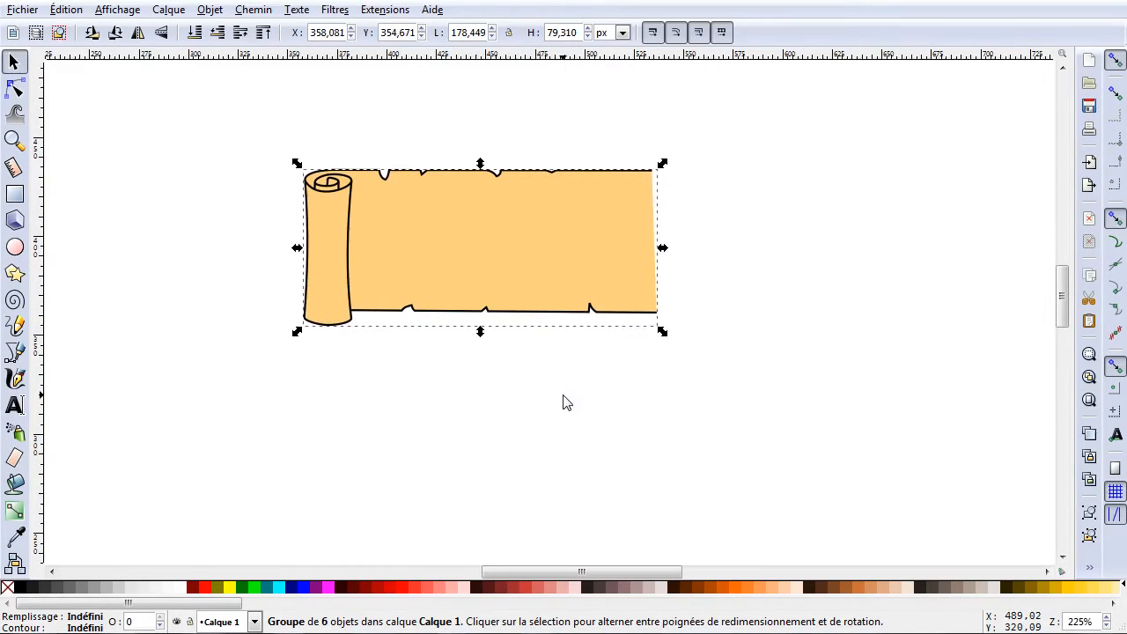
left_click(564, 400)
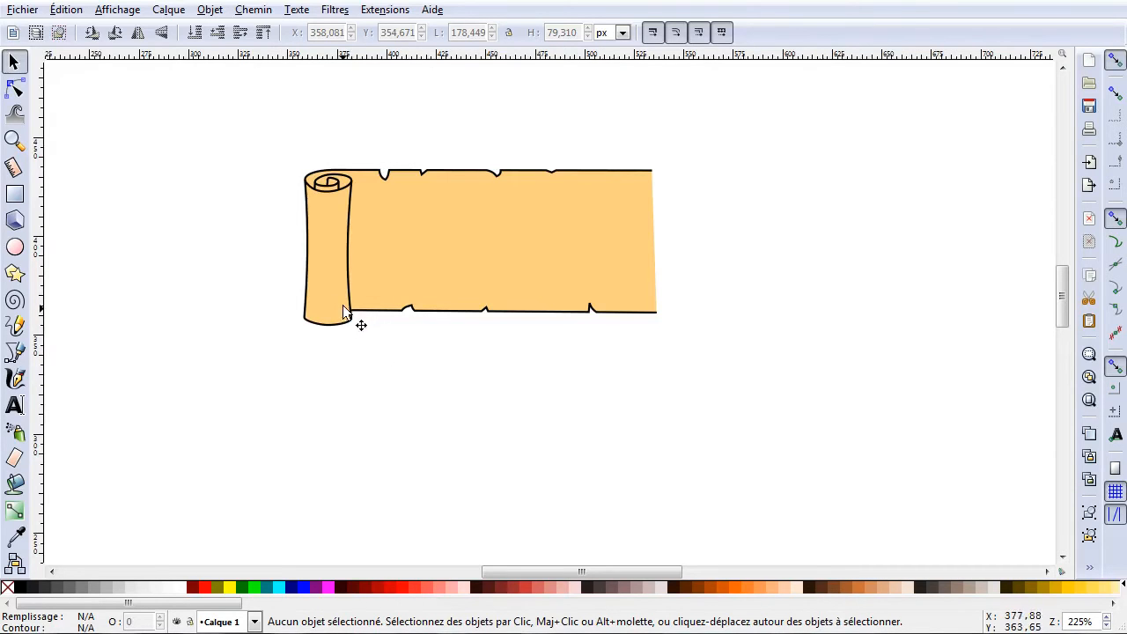
Draw a closed tall triangle with the Bézier pen inside the rolled end, with its apex below the spiral and its base near the lower rim.
scroll(342, 319, "up", 2, "ctrl")
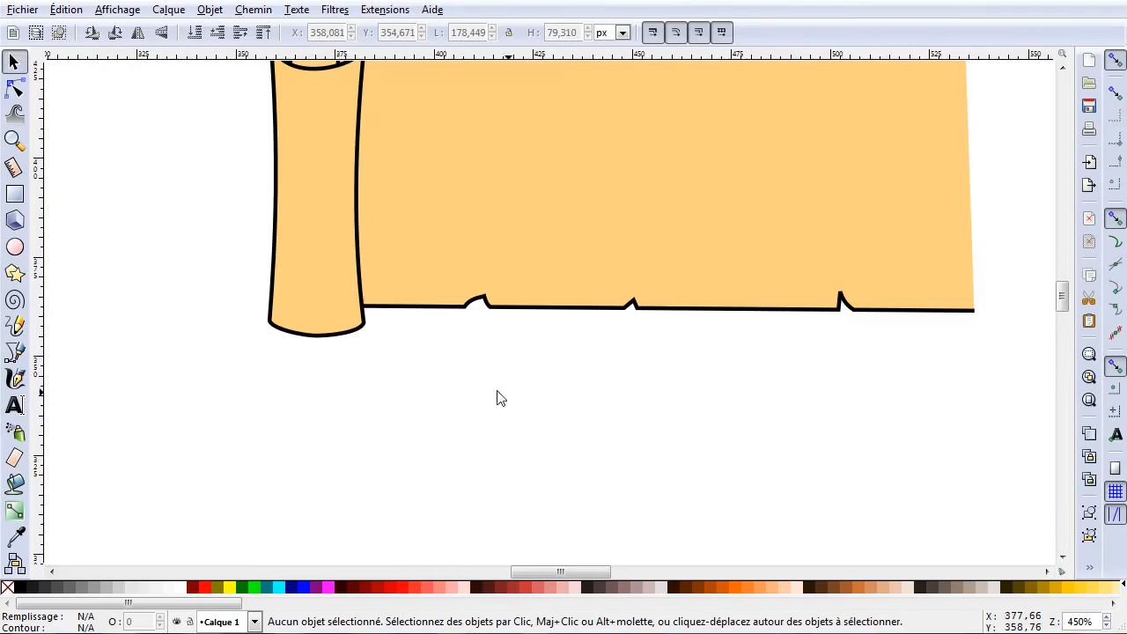
left_click(15, 352)
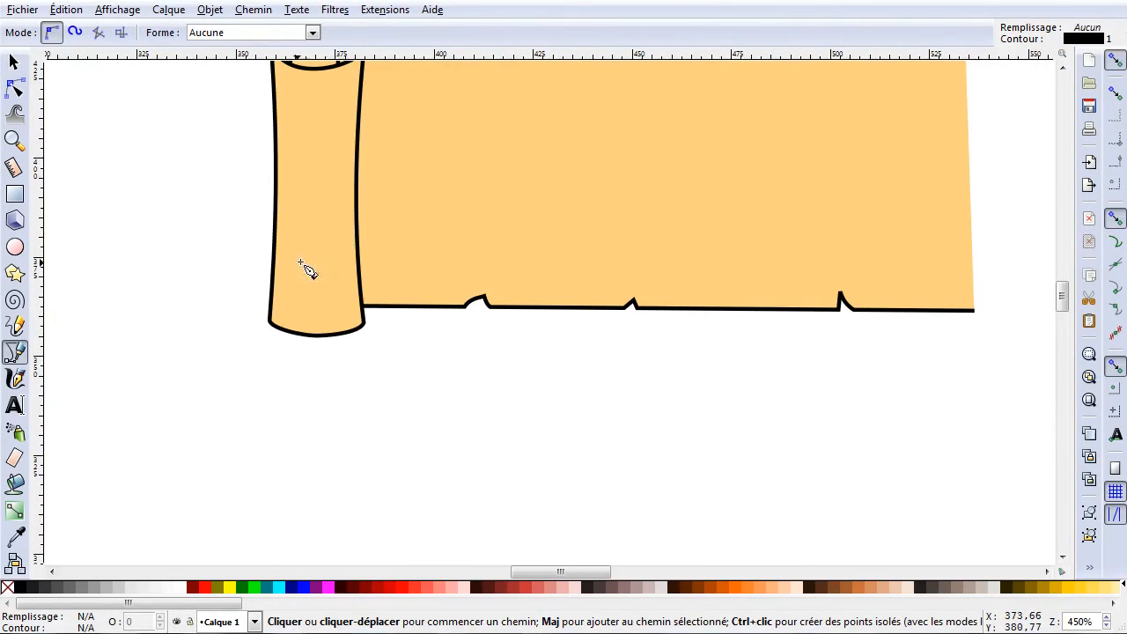
scroll(340, 281, "up", 2)
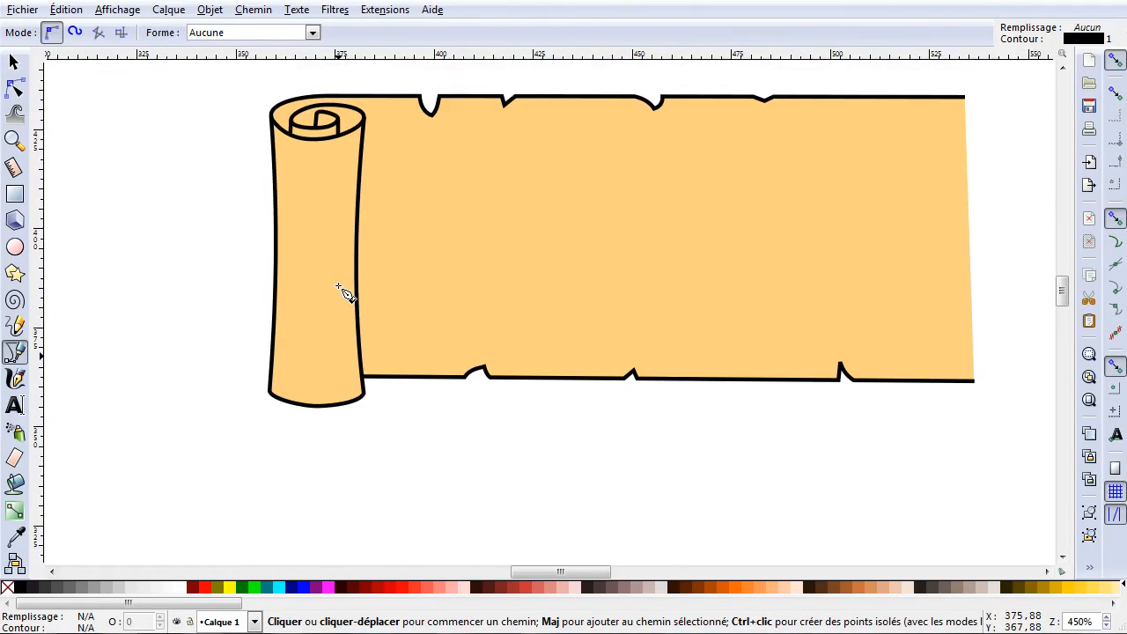
left_click(309, 156)
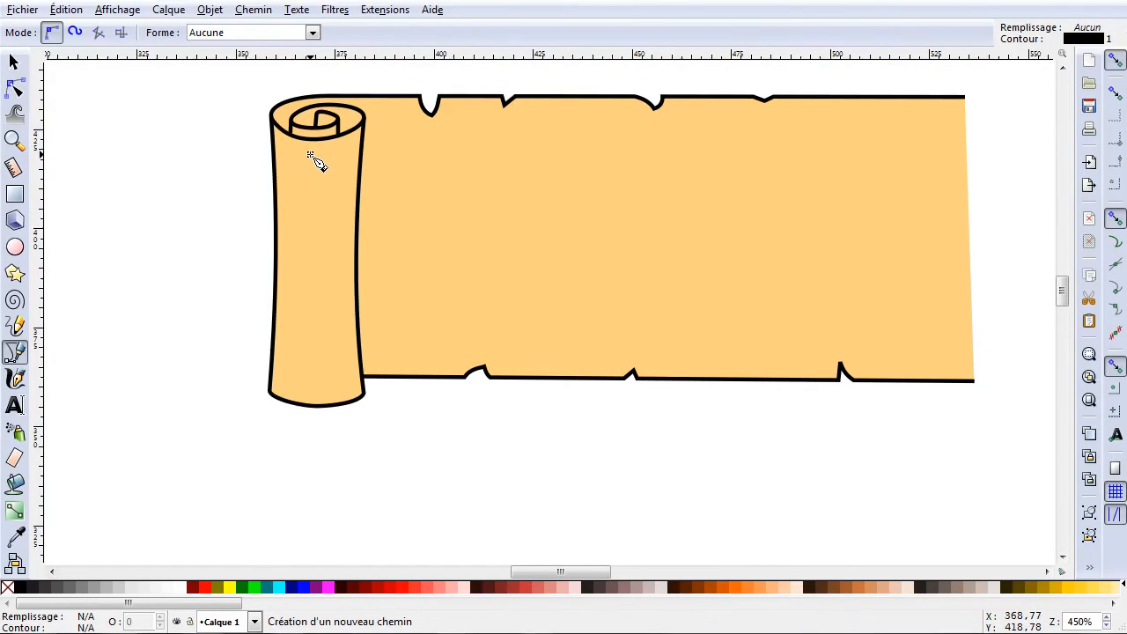
left_click(282, 383)
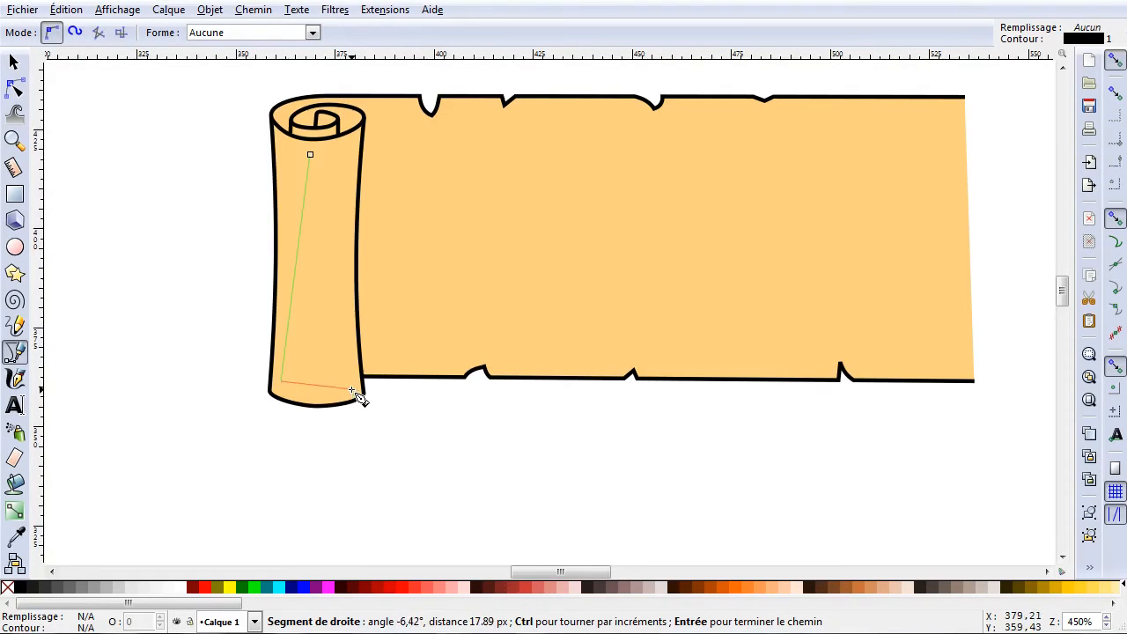
left_click(351, 388)
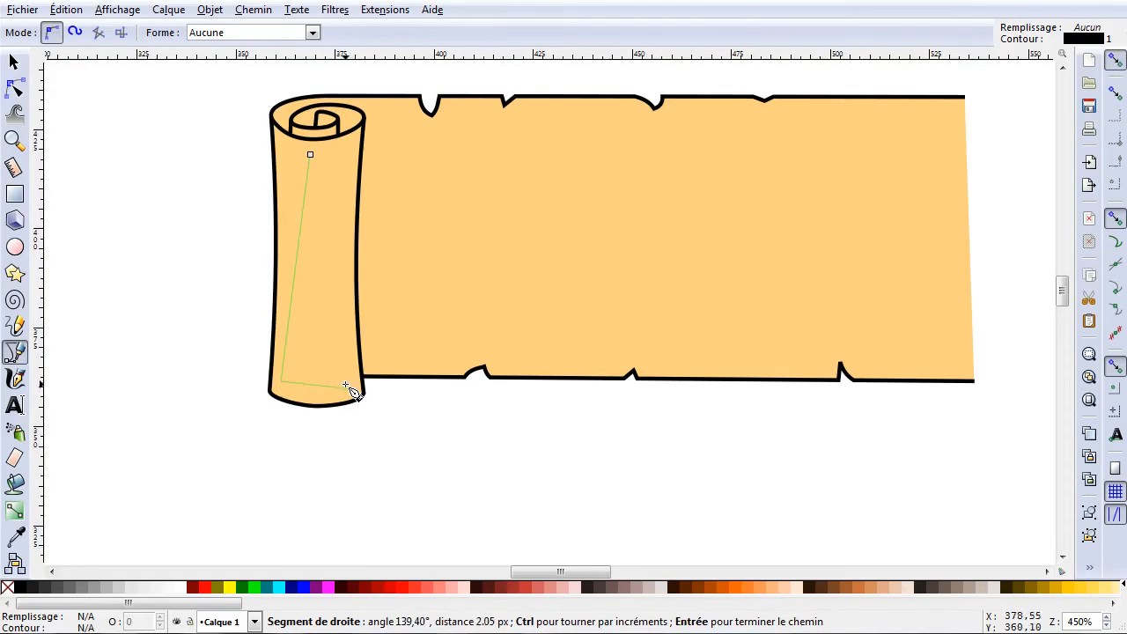
left_click(311, 156)
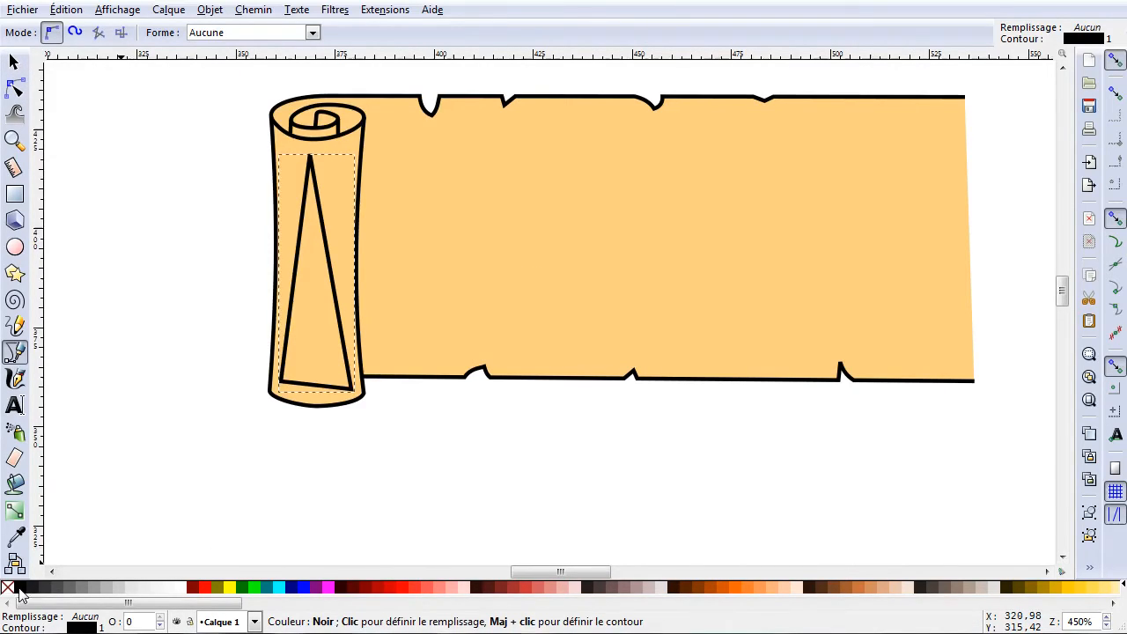
Fill the triangle on the rolled end with black and remove its outline.
left_click(92, 591)
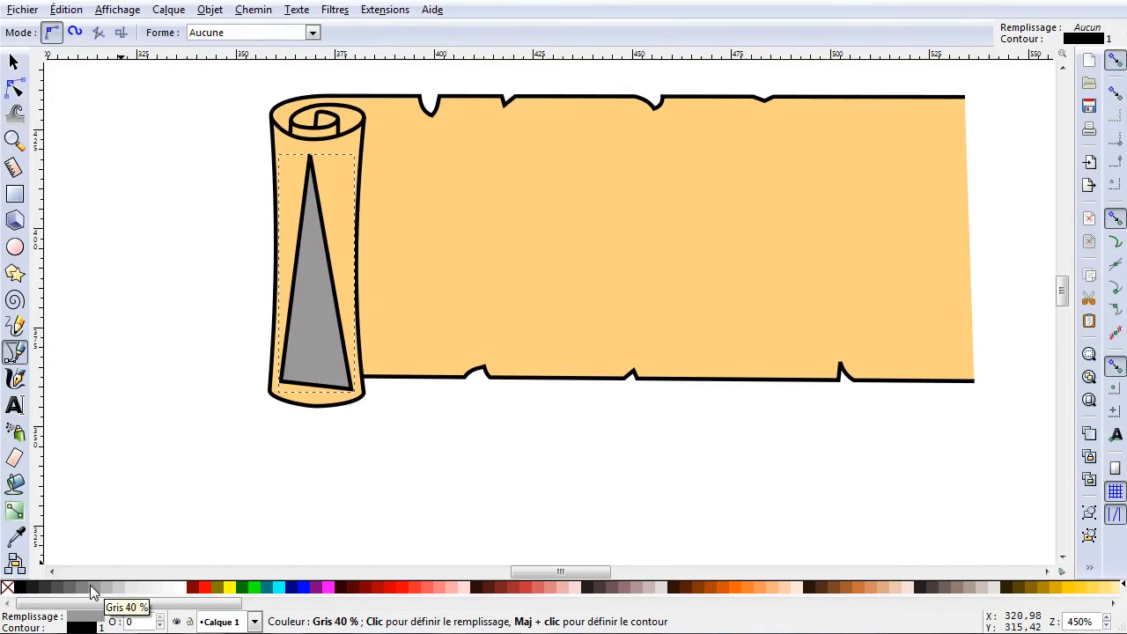
left_click(20, 588)
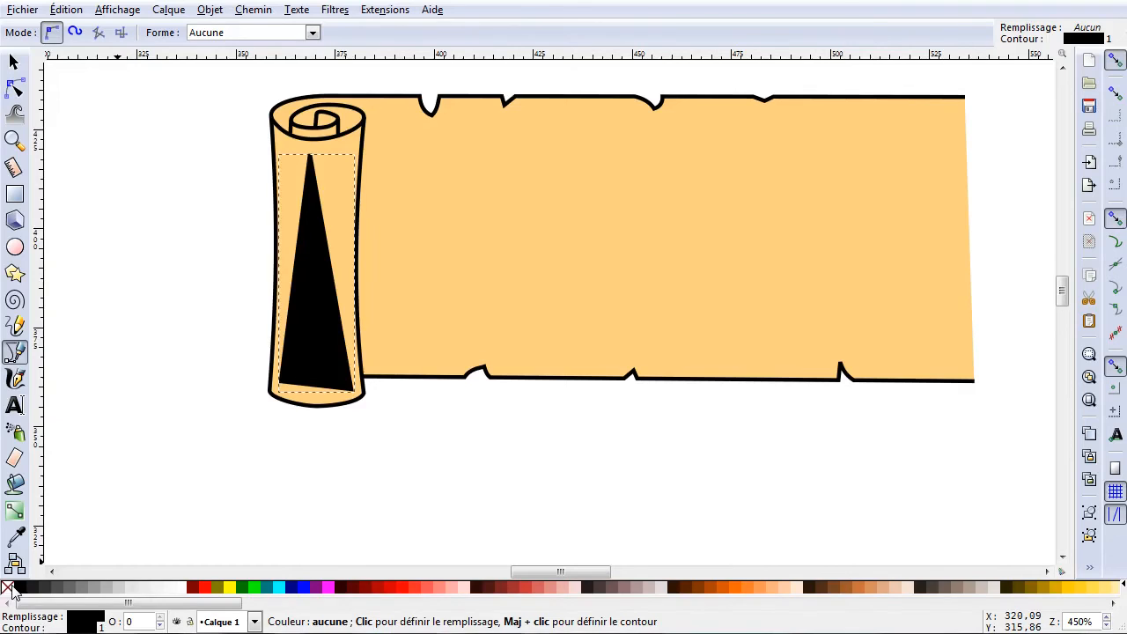
right_click(11, 589)
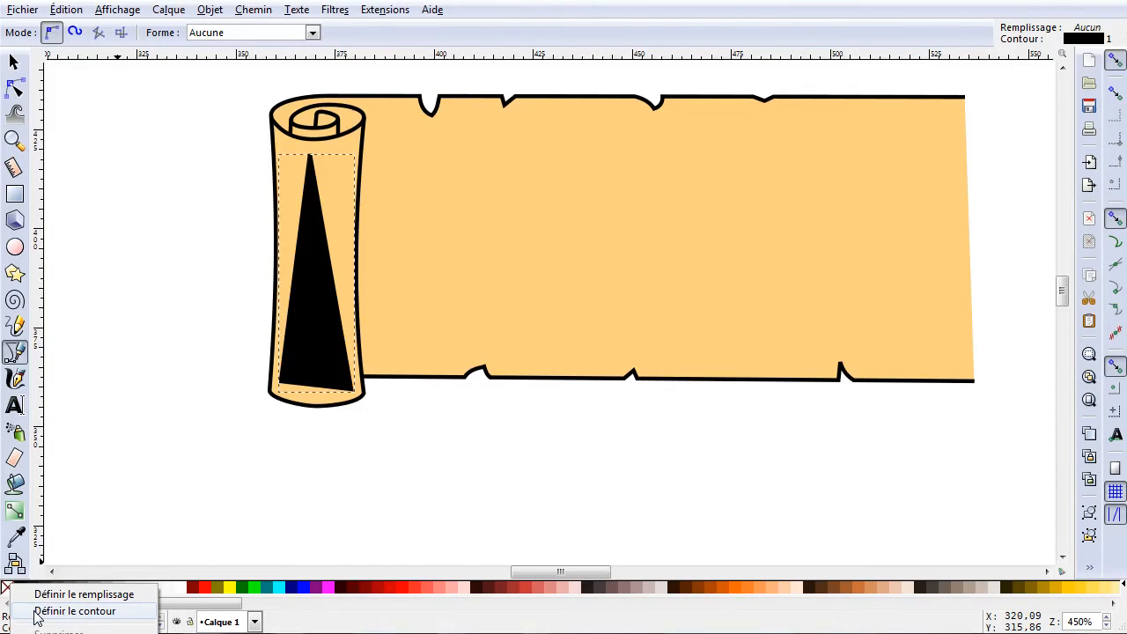
left_click(38, 613)
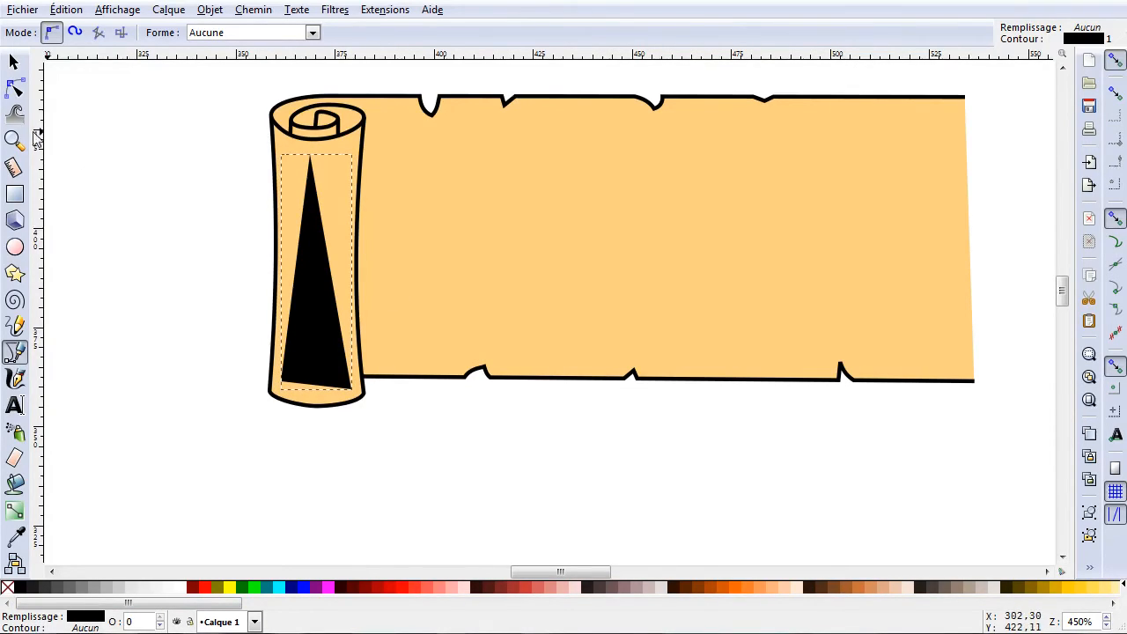
Move the triangle's lower-left node to about X 361.1, Y 360.5 px and bow its base downward to follow the roll's rim.
left_click(14, 87)
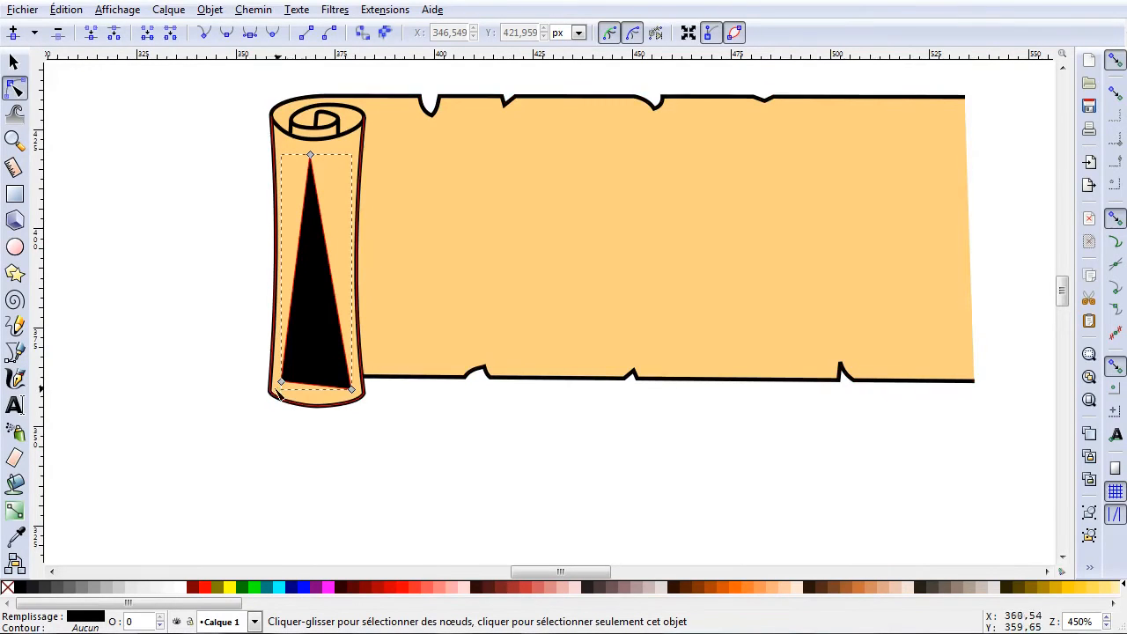
scroll(310, 395, "up", 3)
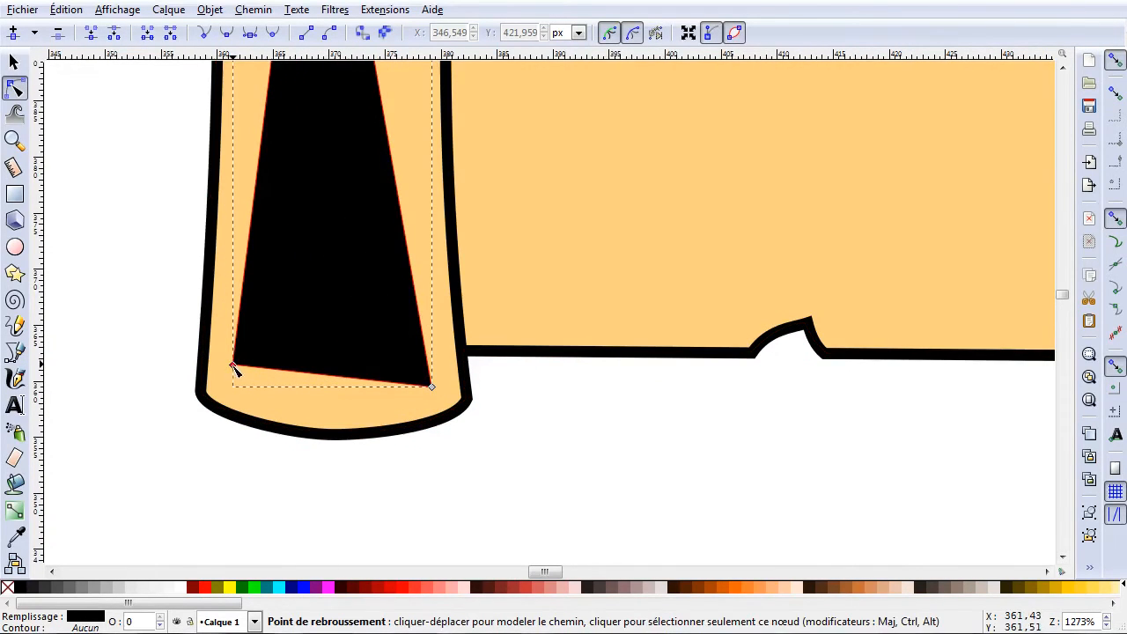
mouse_move(233, 367)
left_mouse_down()
mouse_move(213, 396)
mouse_move(229, 376)
left_mouse_up()
left_click_drag(324, 382, 325, 408)
Make the triangle's apex node smooth and shorten both of its handles to form a narrow rounded top inside the roll.
scroll(304, 382, "up", 12)
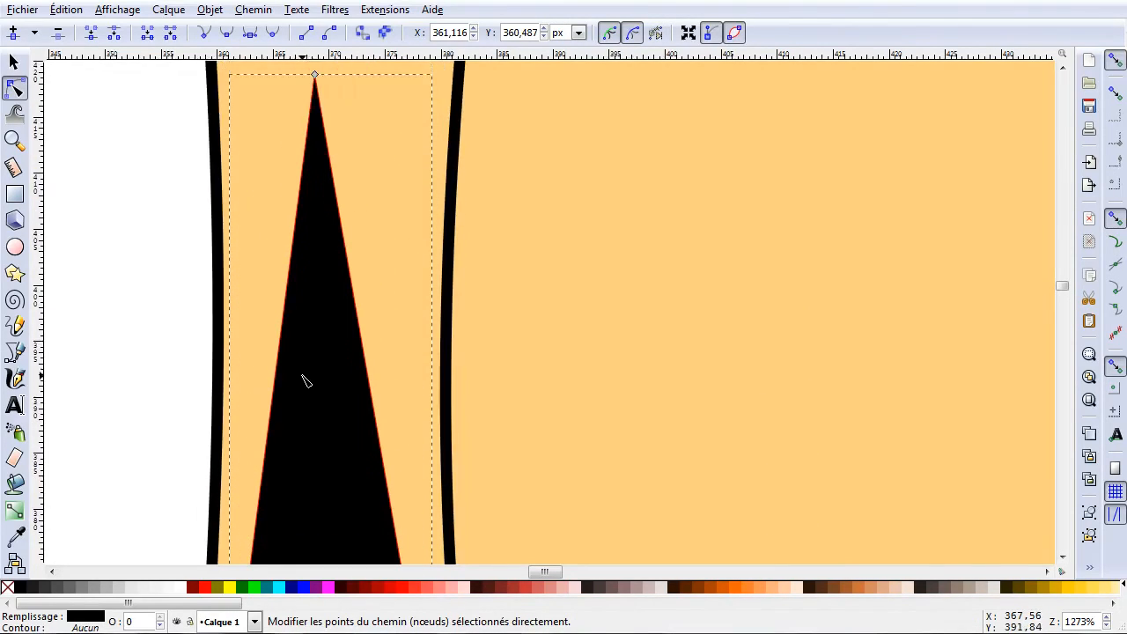
left_click(314, 144)
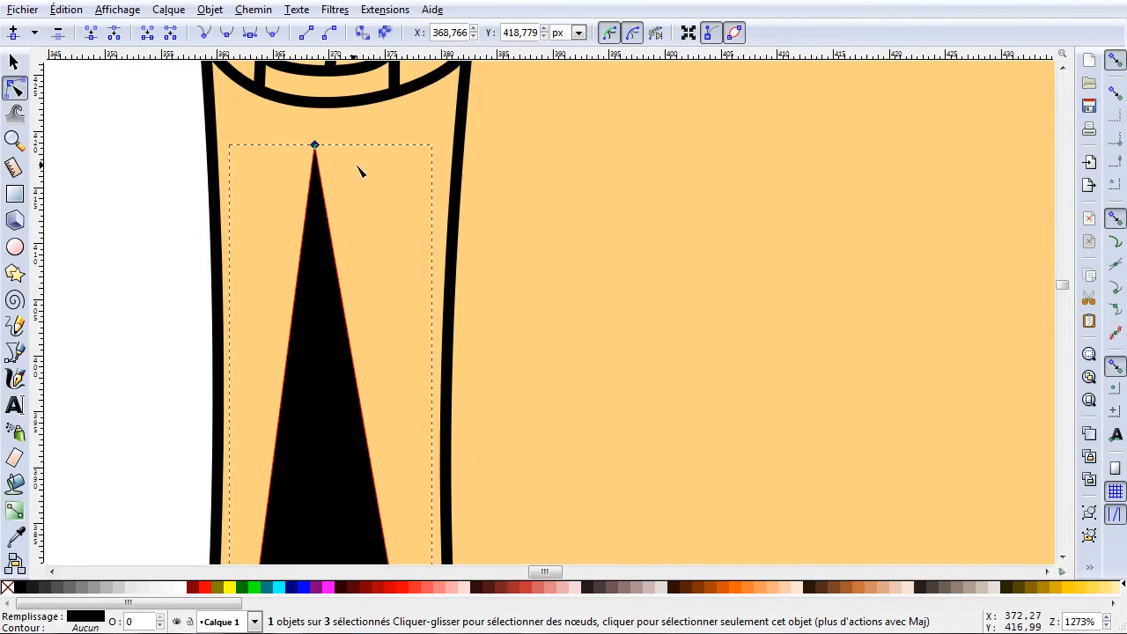
left_click(227, 36)
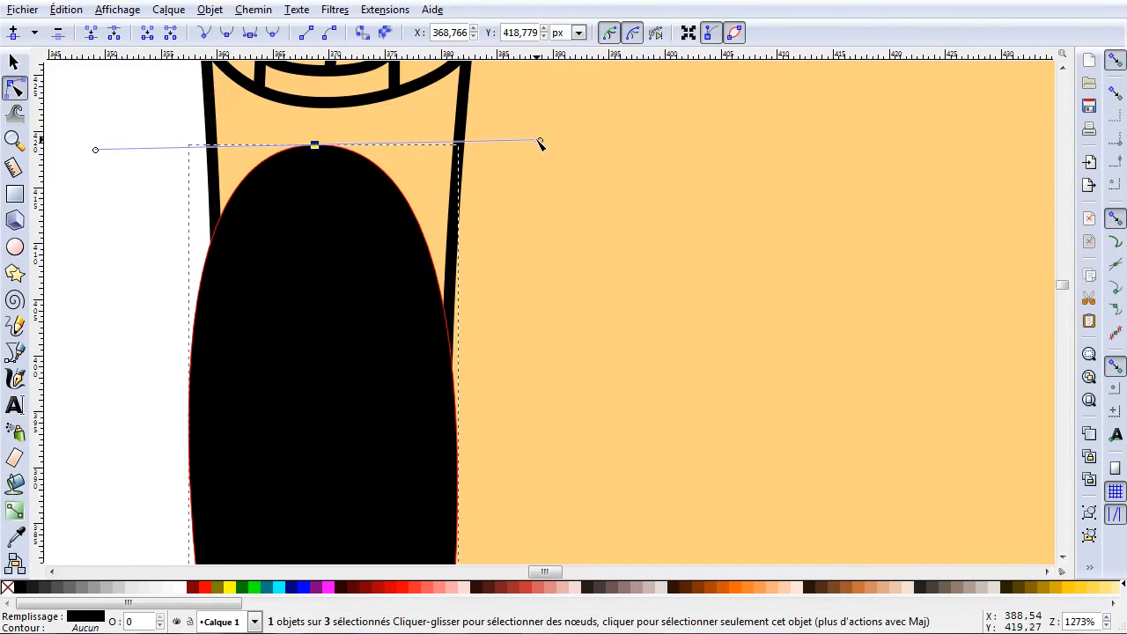
left_click_drag(540, 143, 396, 152)
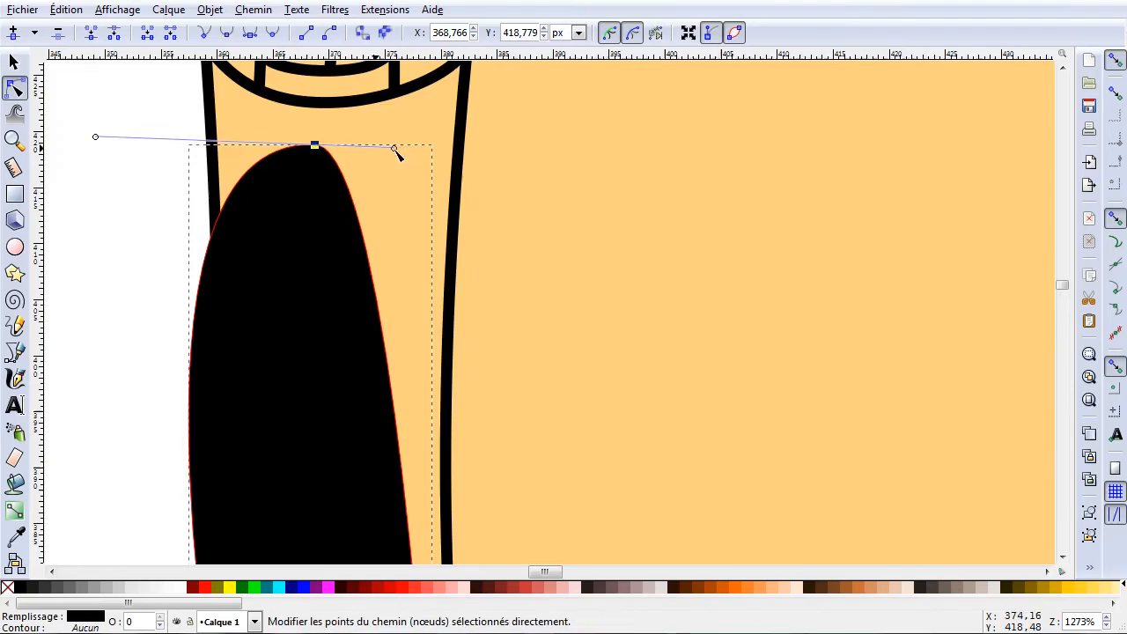
left_click_drag(95, 136, 255, 142)
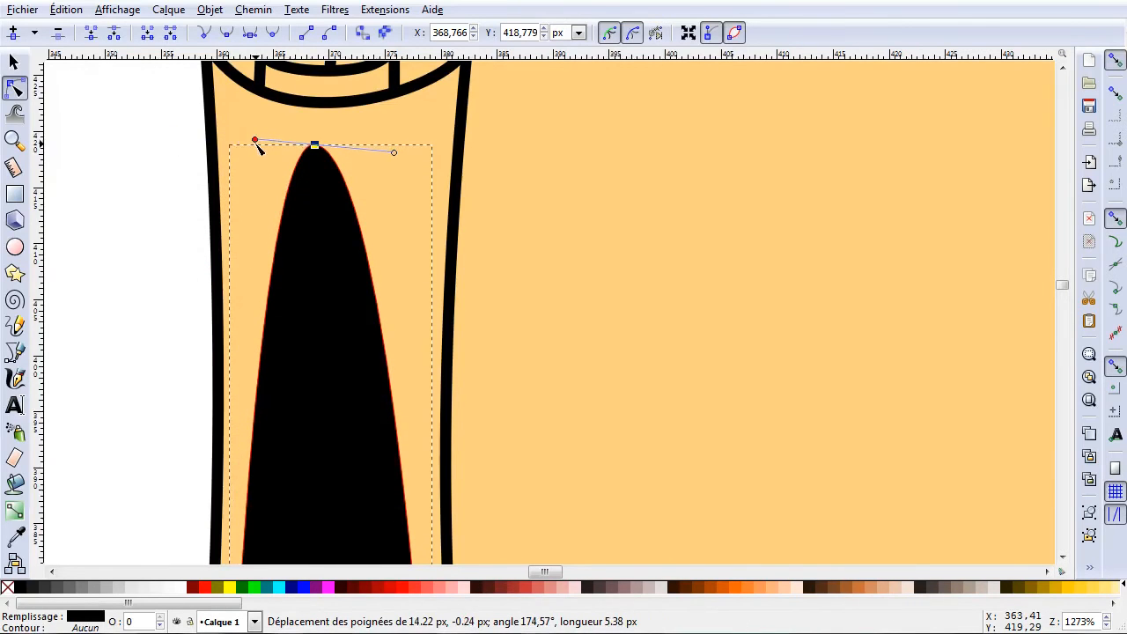
scroll(214, 322, "down", 3, "ctrl")
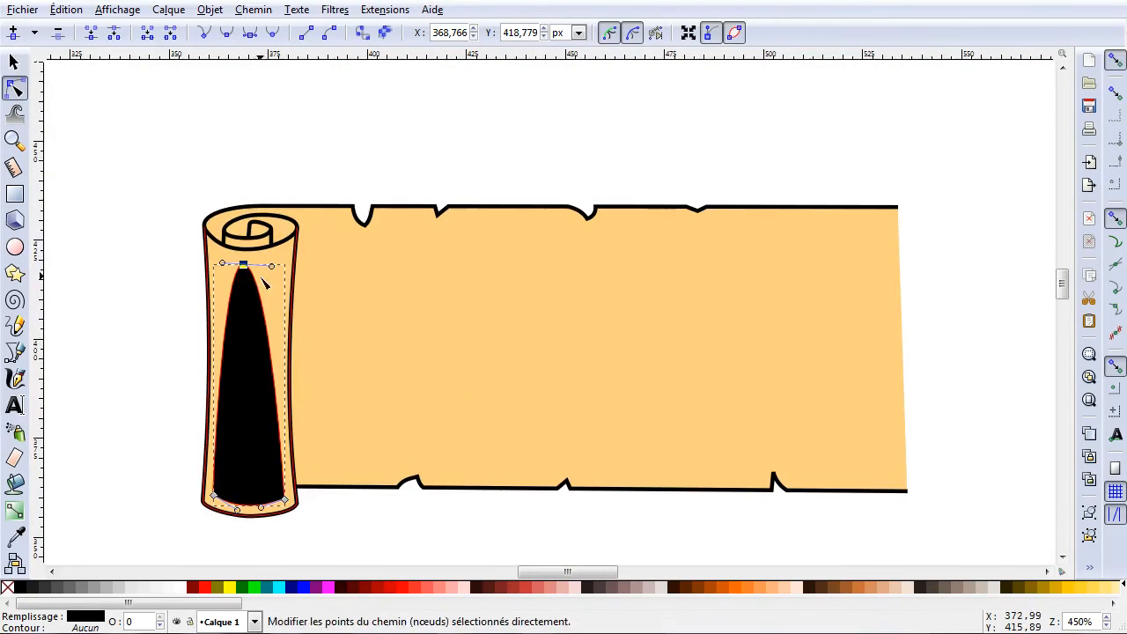
Move the black shape's apex node to about X 367.7, Y 419.0 px and bend both long sides slightly inward.
left_click_drag(246, 268, 272, 291)
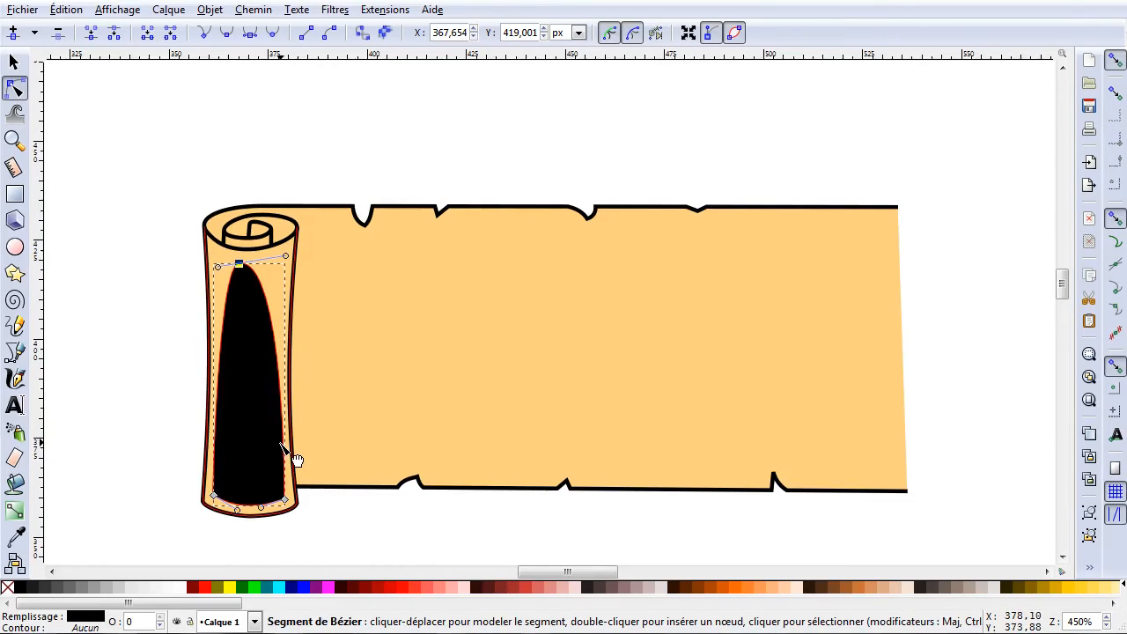
left_click_drag(286, 441, 239, 448)
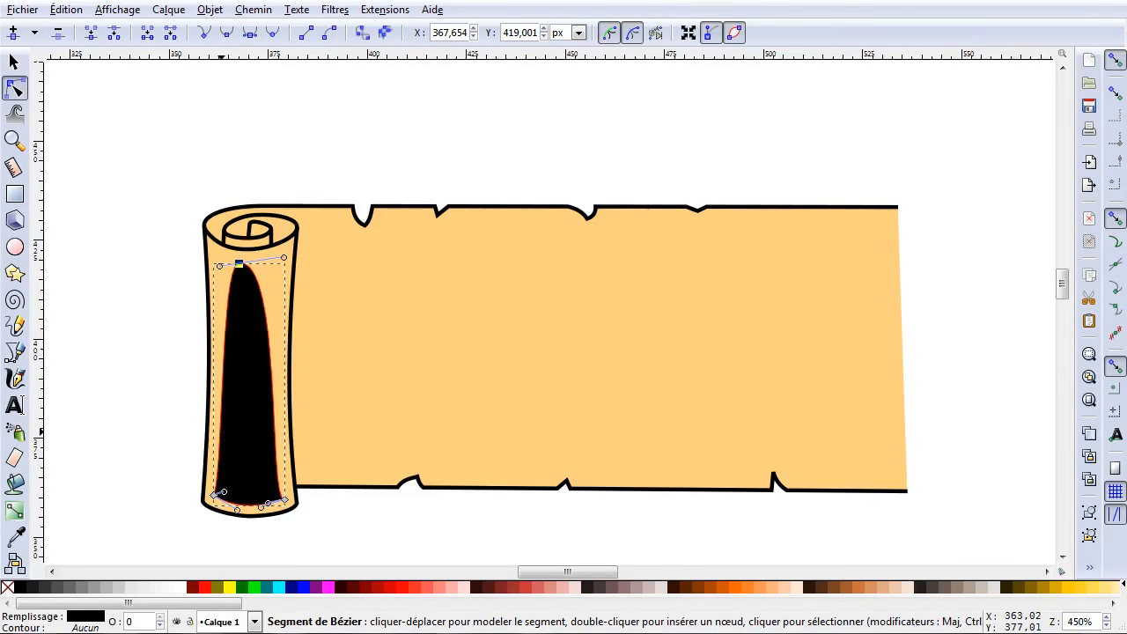
left_click(166, 432)
left_click(261, 390)
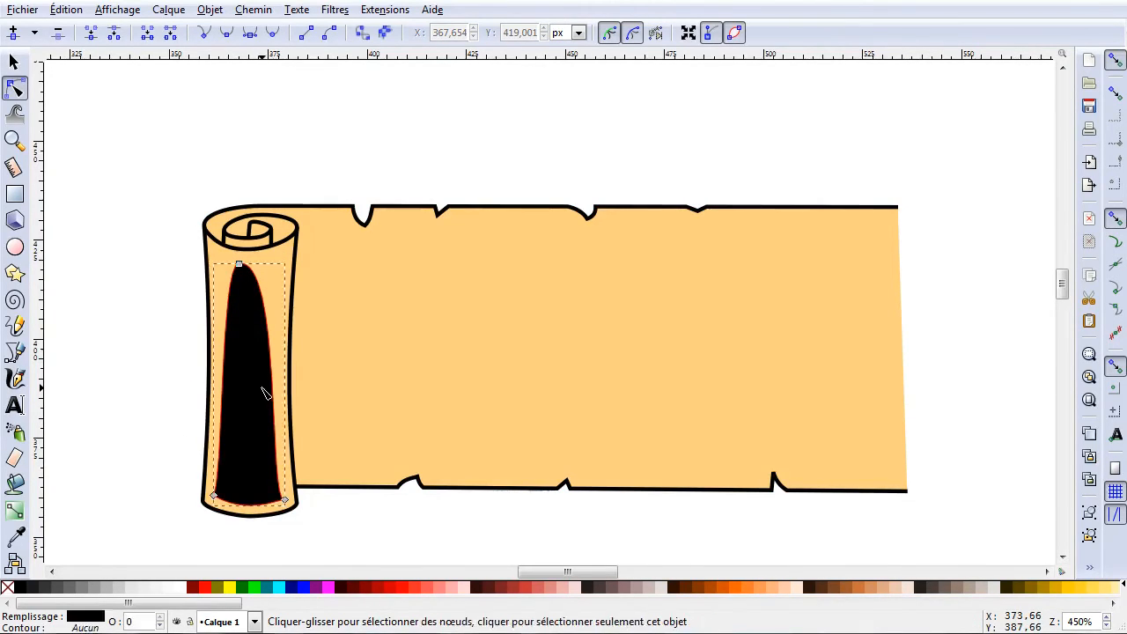
Lower the fill alpha of the black shape on the roll to make it a light translucent shadow, then deselect it.
left_click(16, 59)
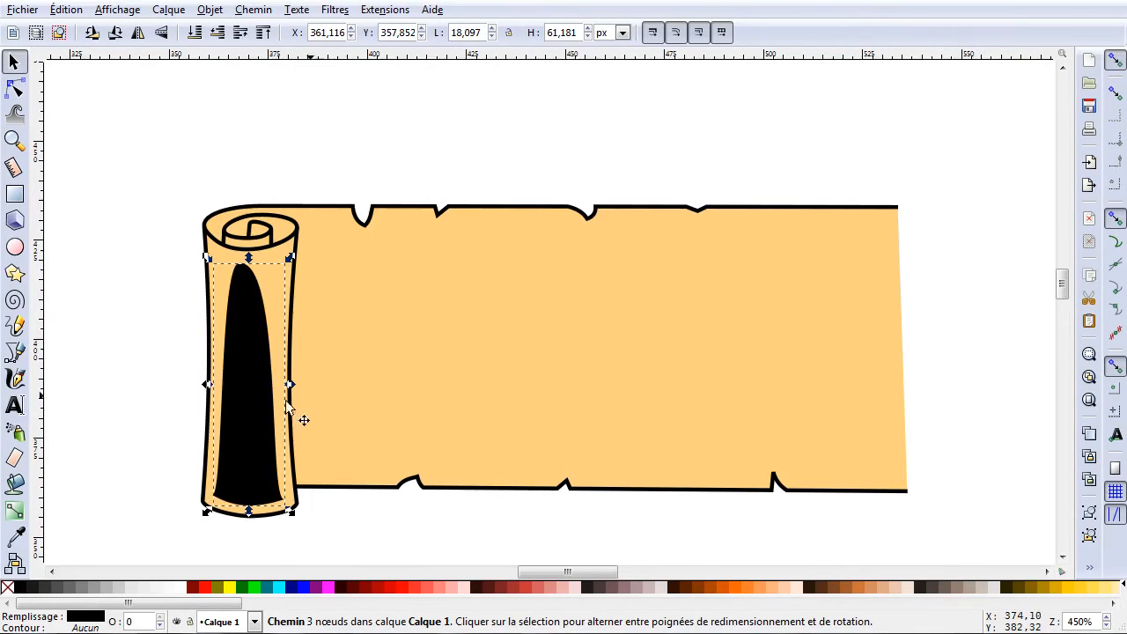
left_click(212, 10)
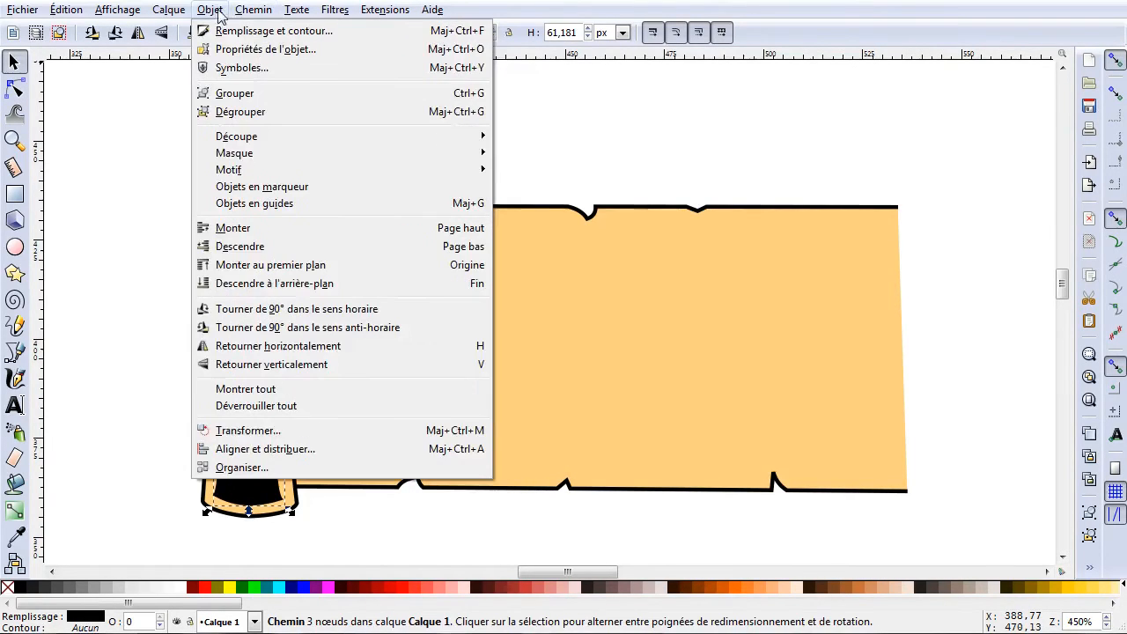
left_click(264, 27)
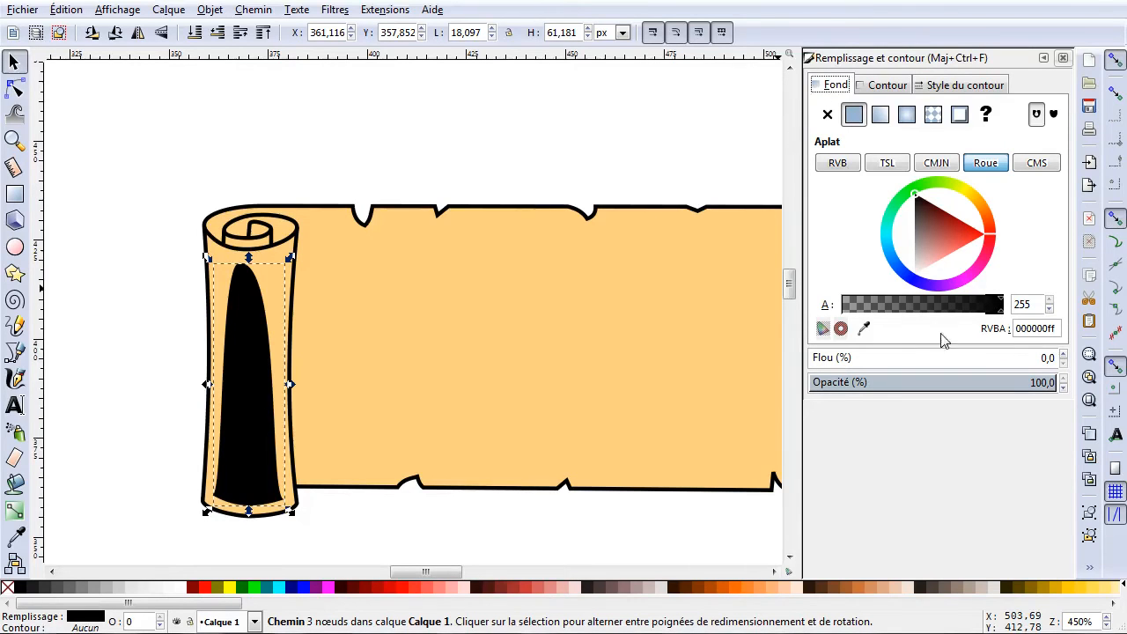
mouse_move(994, 315)
left_mouse_down()
mouse_move(870, 326)
mouse_move(876, 316)
left_mouse_up()
left_click(604, 138)
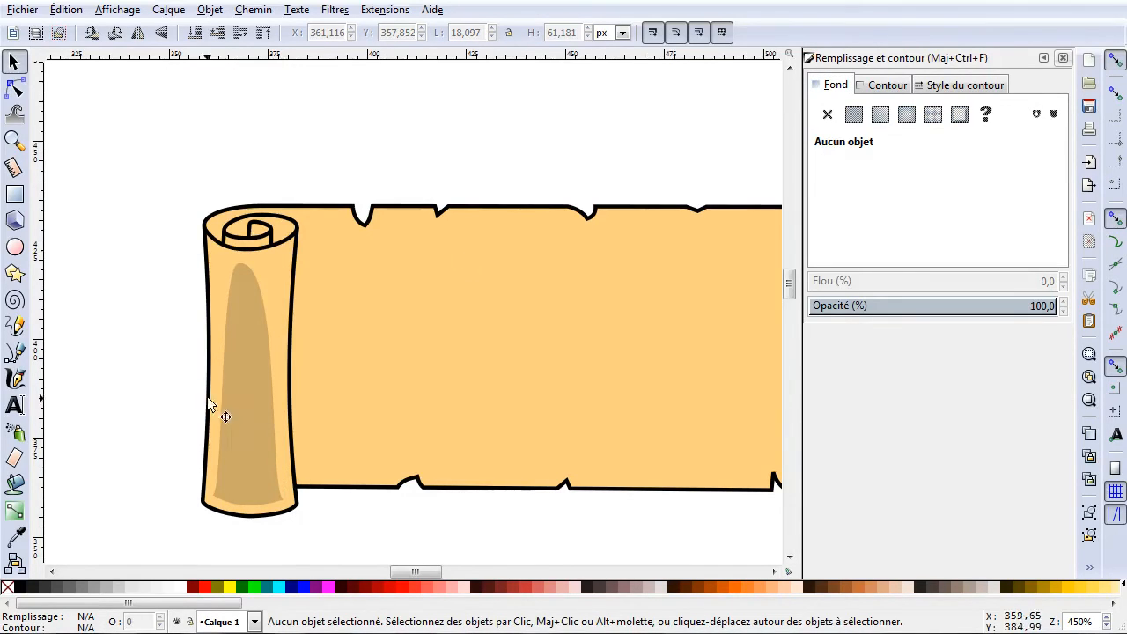
Draw a closed, tall four-sided shape with the Bézier pen on the sheet beside the roll, from just below the spiral to the lower edge.
scroll(353, 347, "down", 1, "ctrl")
scroll(350, 349, "down", 1, "ctrl")
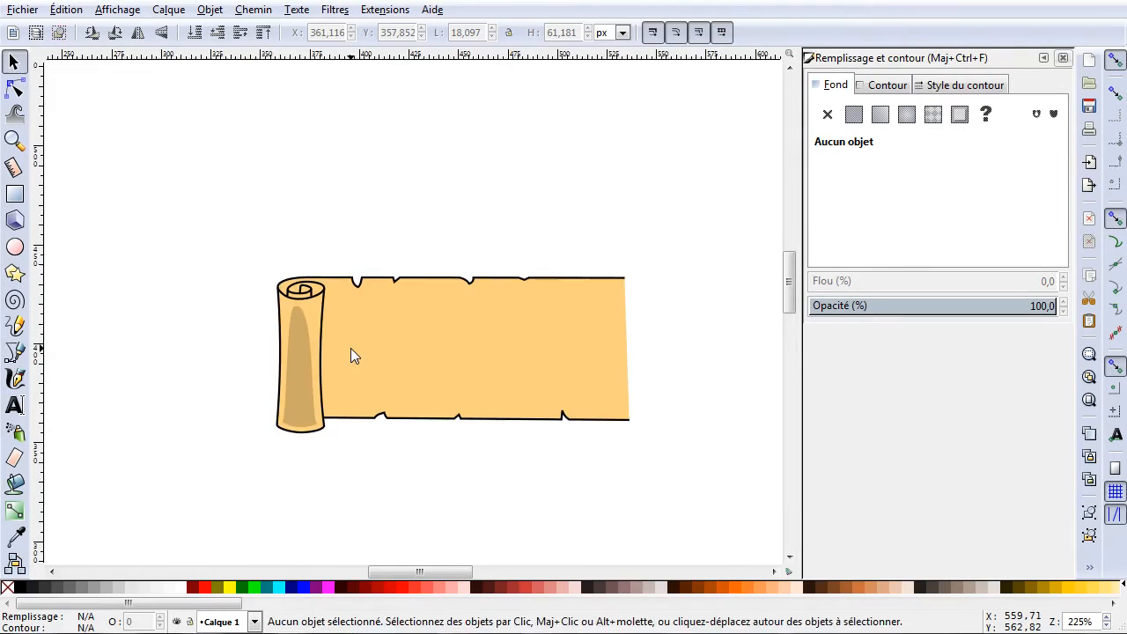
scroll(349, 347, "up", 2)
scroll(342, 344, "up", 2, "ctrl")
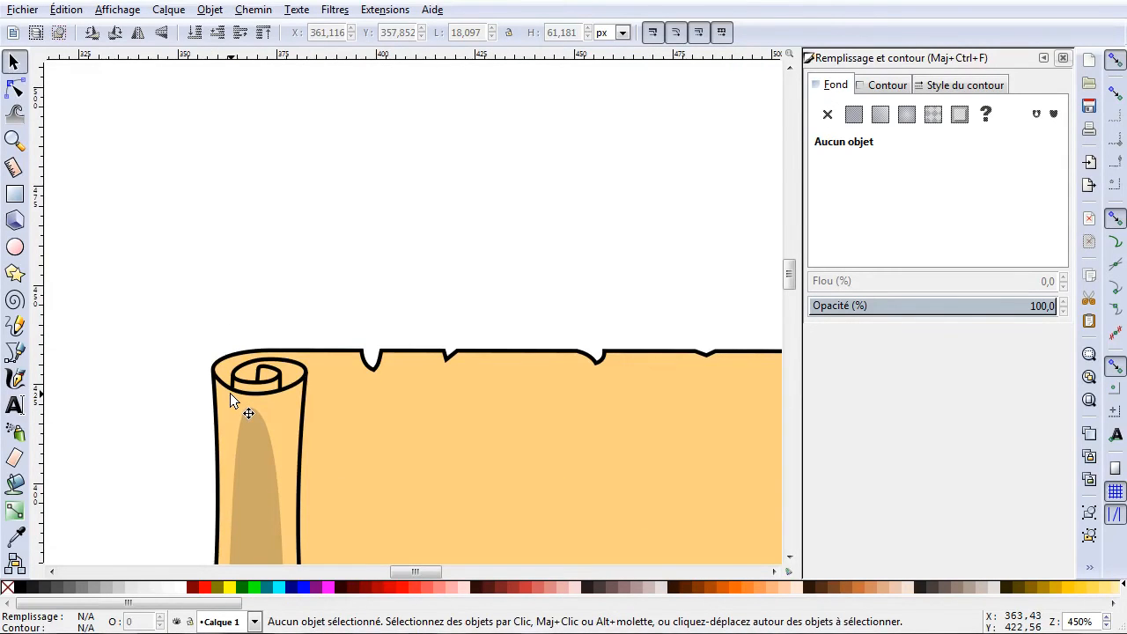
scroll(230, 395, "up", 1, "ctrl")
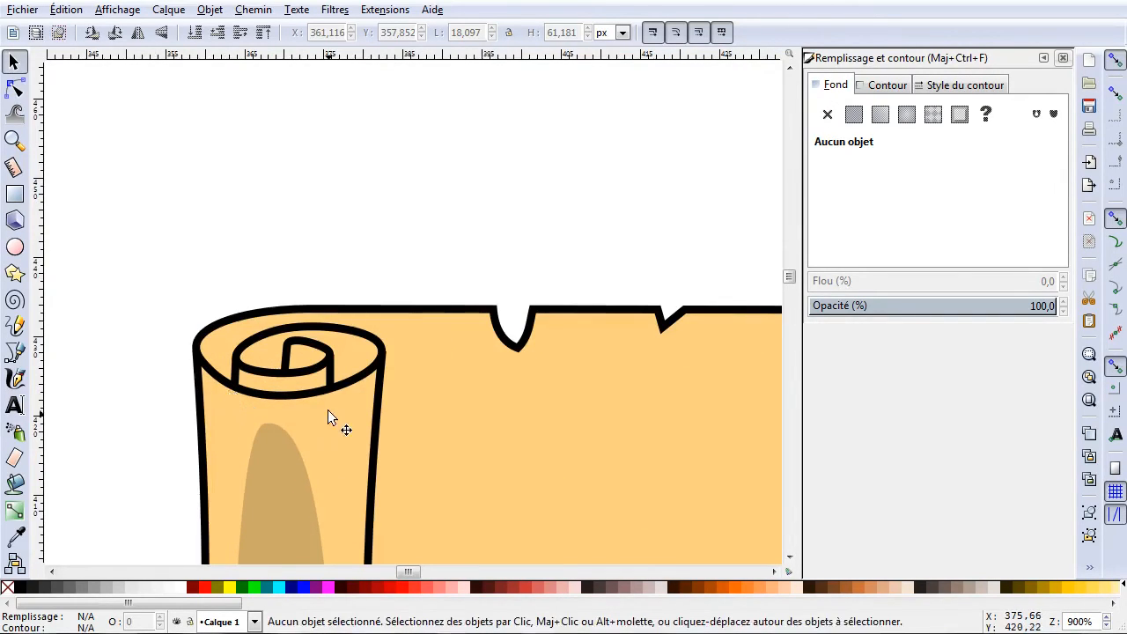
scroll(370, 369, "left", 1)
scroll(378, 352, "down", 7)
scroll(396, 414, "down", 2)
scroll(387, 264, "up", 2)
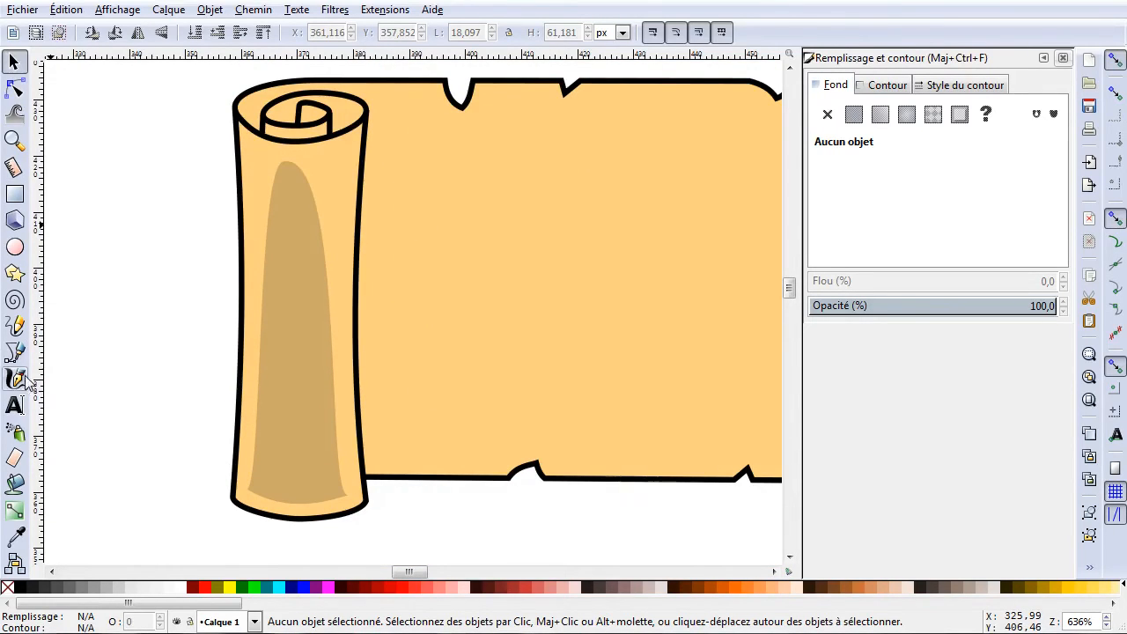
left_click(15, 353)
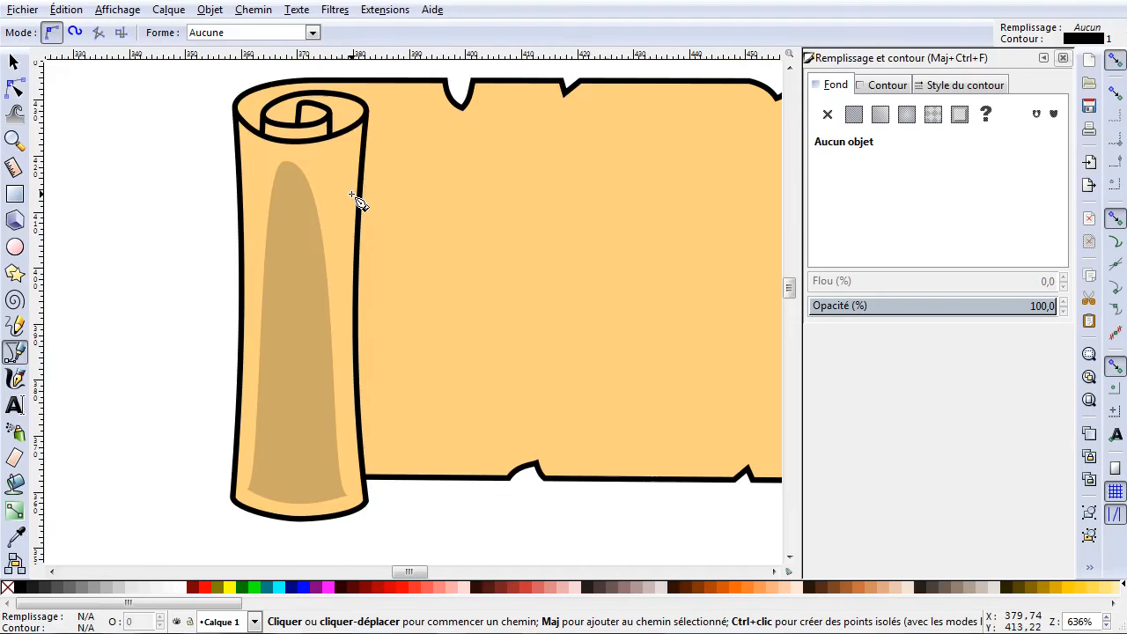
left_click(365, 130)
left_click(409, 142)
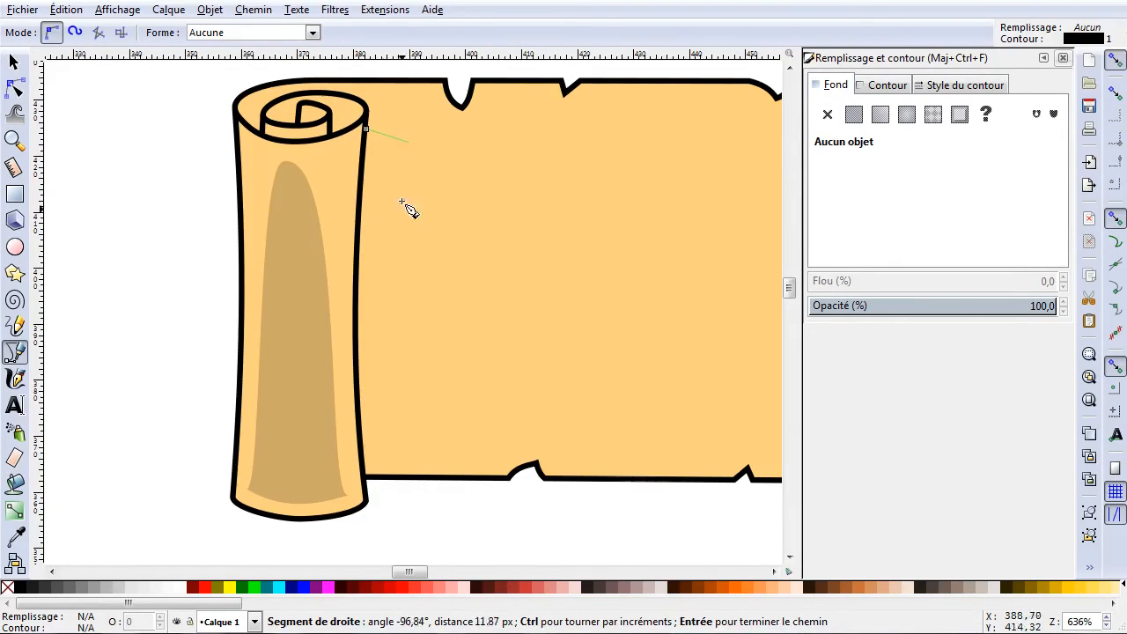
left_click(421, 476)
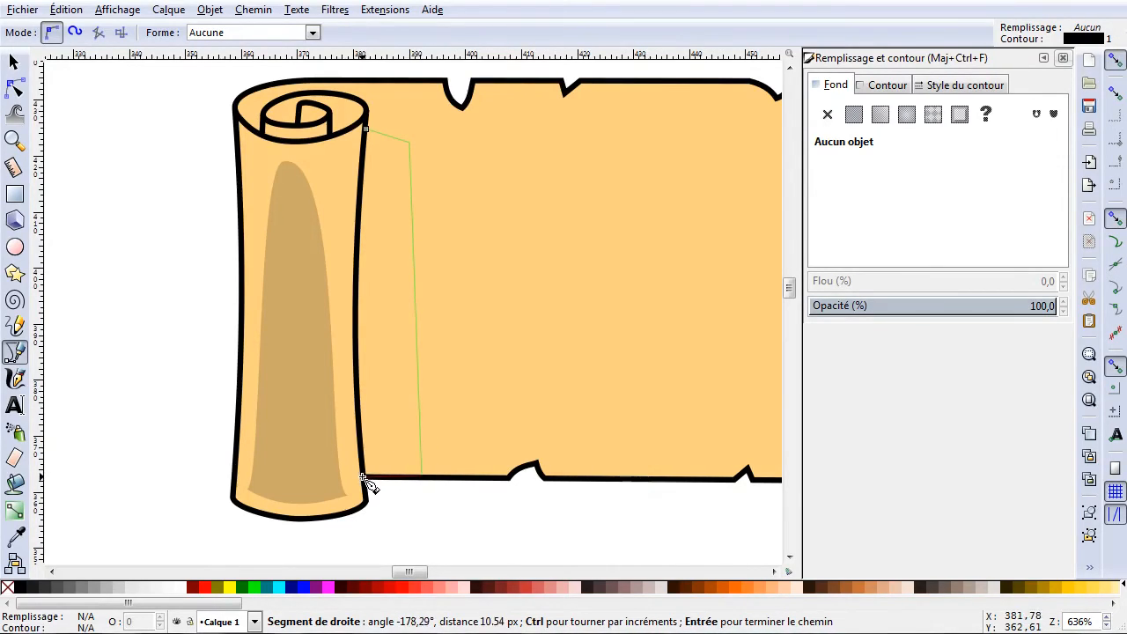
left_click(364, 477)
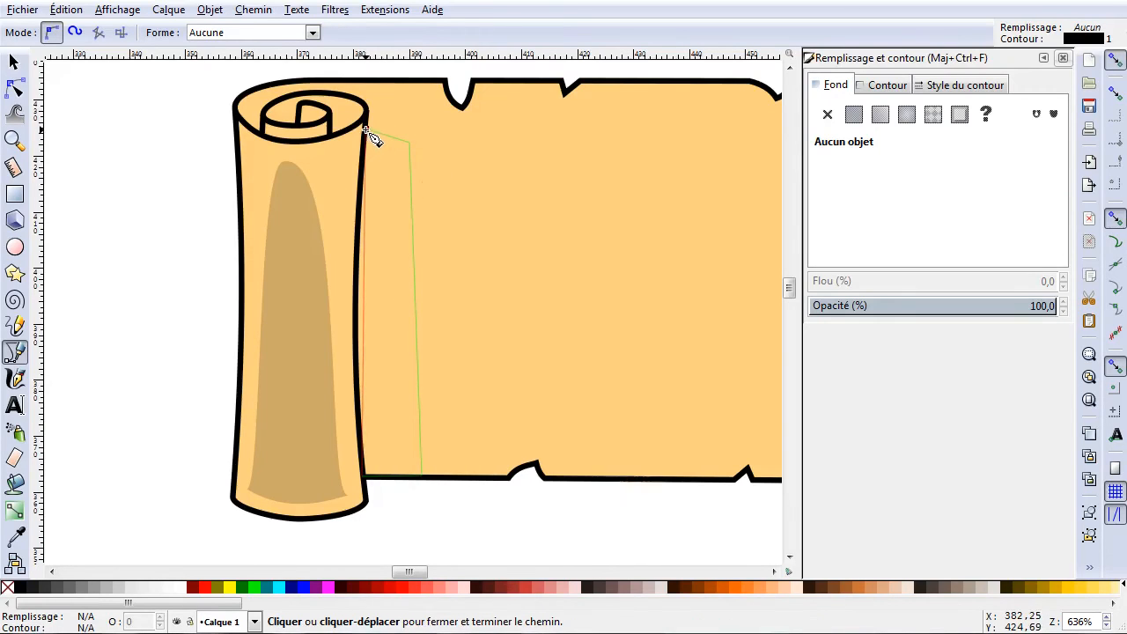
left_click(365, 130)
Remove the outline of the four-sided shape beside the roll and fill it with black.
left_click(14, 88)
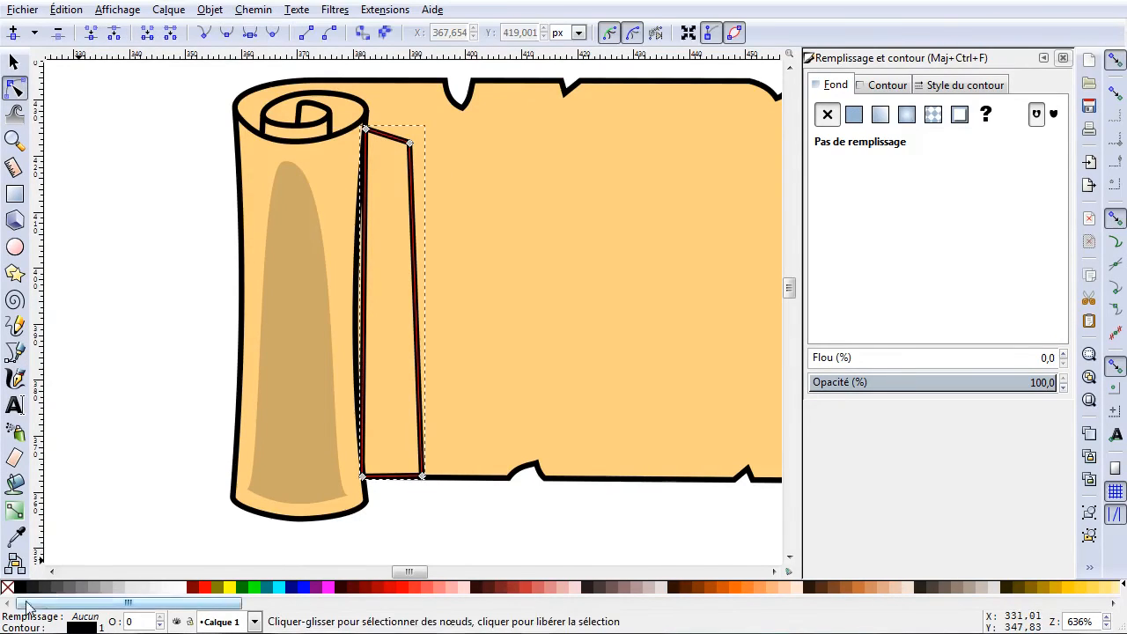
right_click(8, 587)
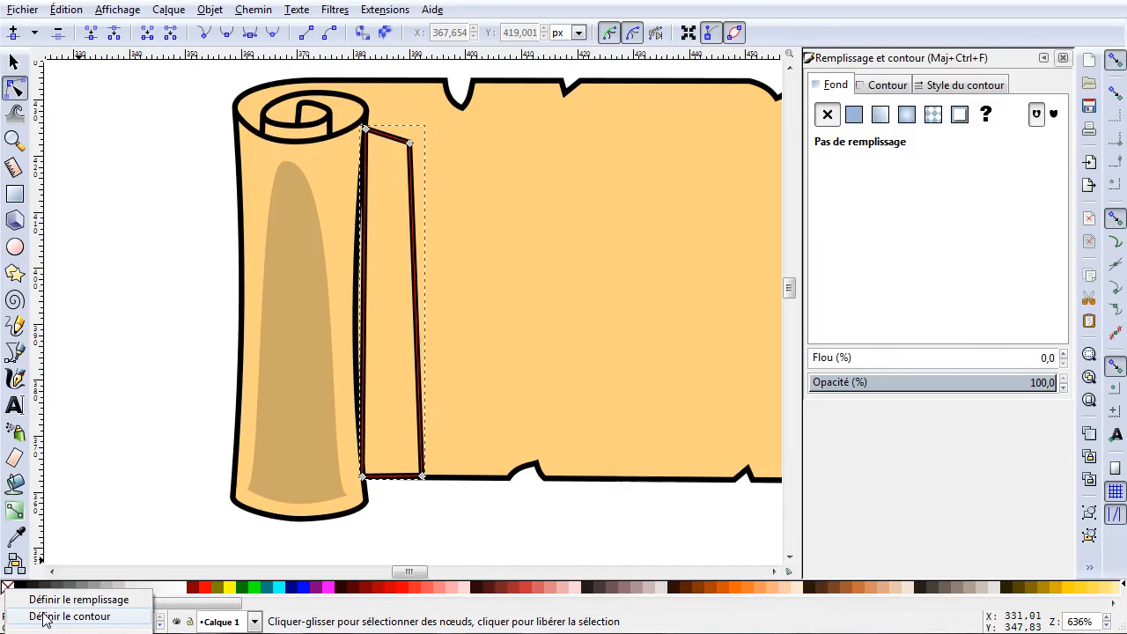
left_click(41, 617)
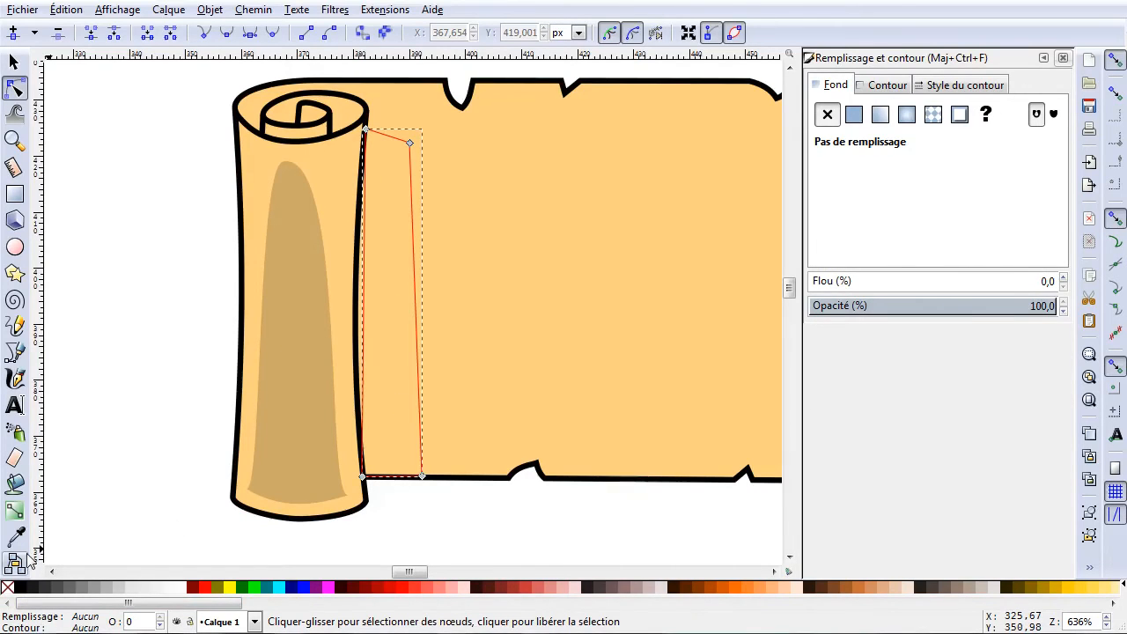
left_click(18, 587)
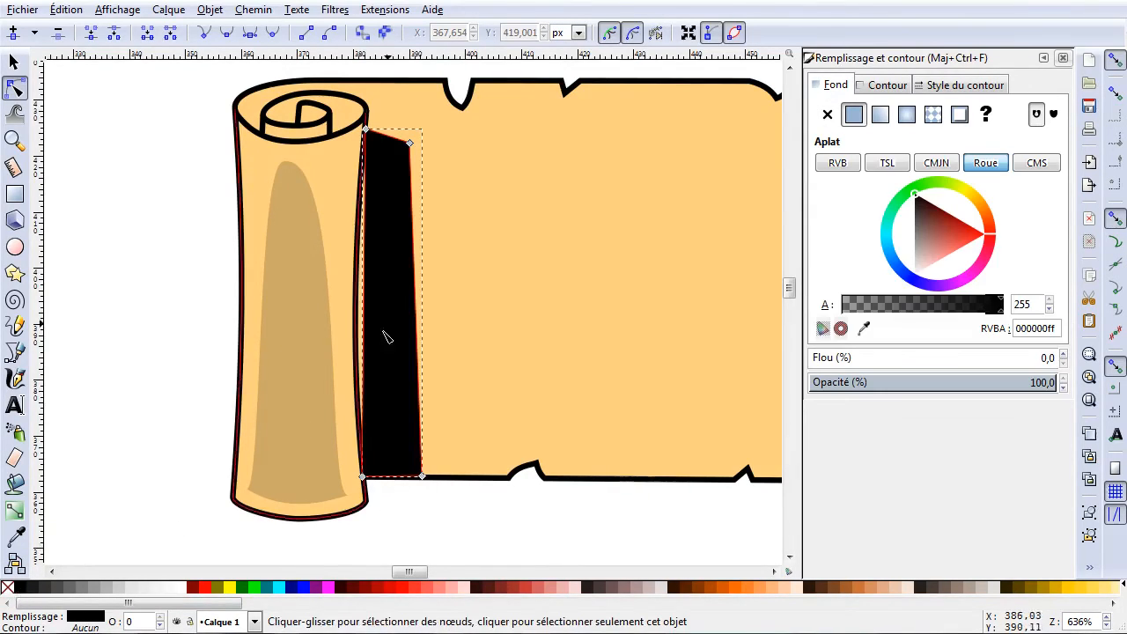
Bend the black shape's roll-side edge to follow the roll's curved outline and bow its top edge upward.
scroll(352, 229, "up", 2)
scroll(387, 326, "down", 1)
scroll(382, 339, "down", 2)
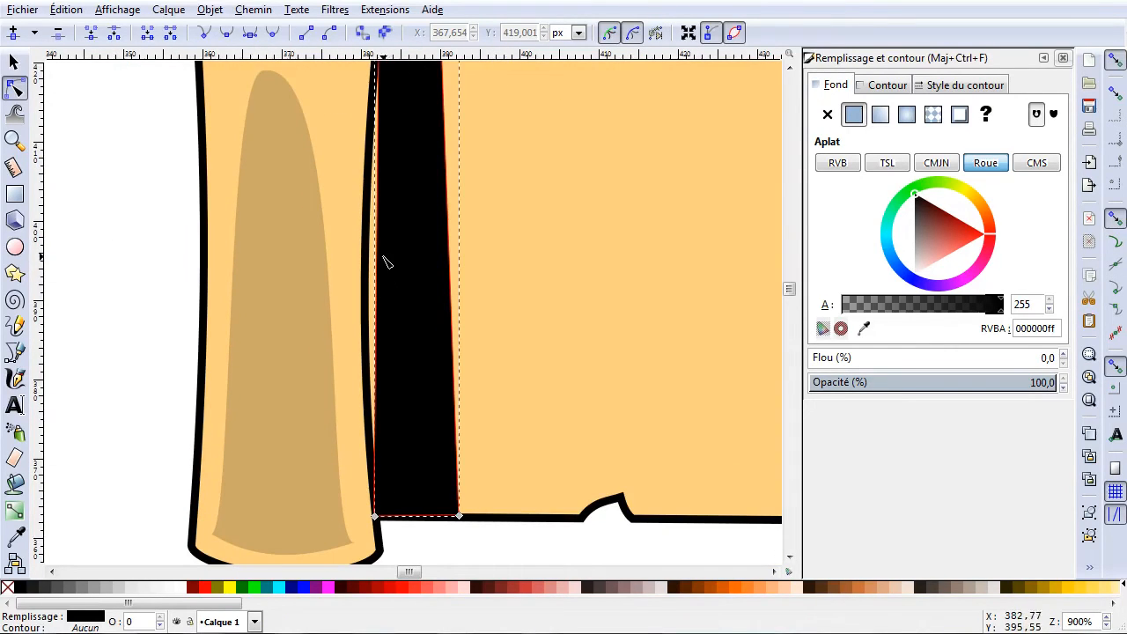
left_click_drag(375, 256, 363, 261)
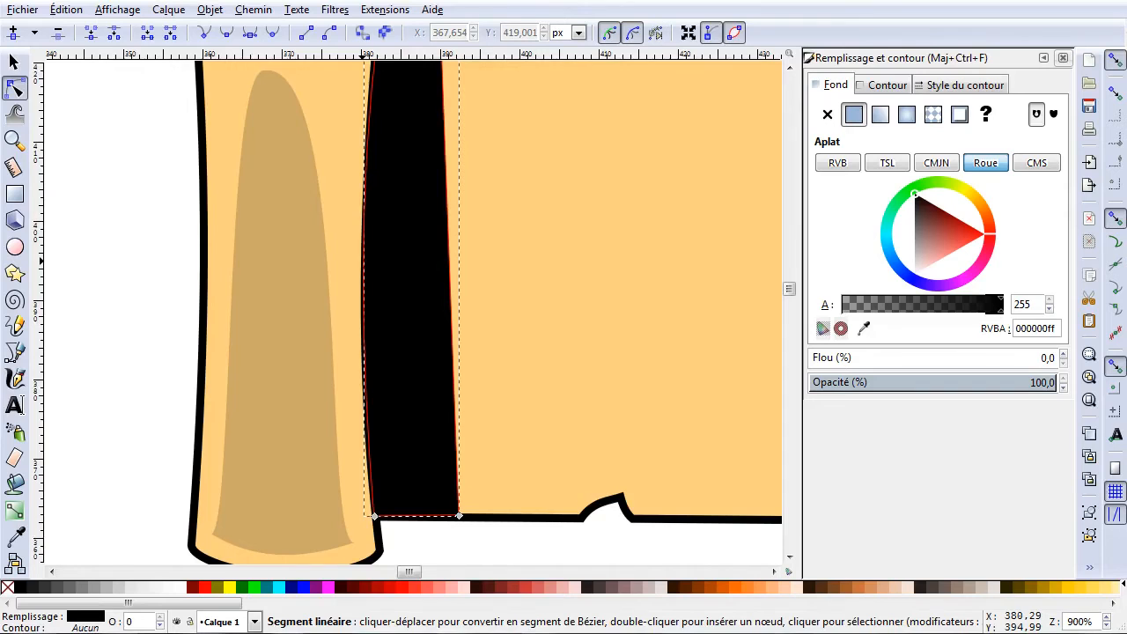
scroll(423, 240, "up", 4)
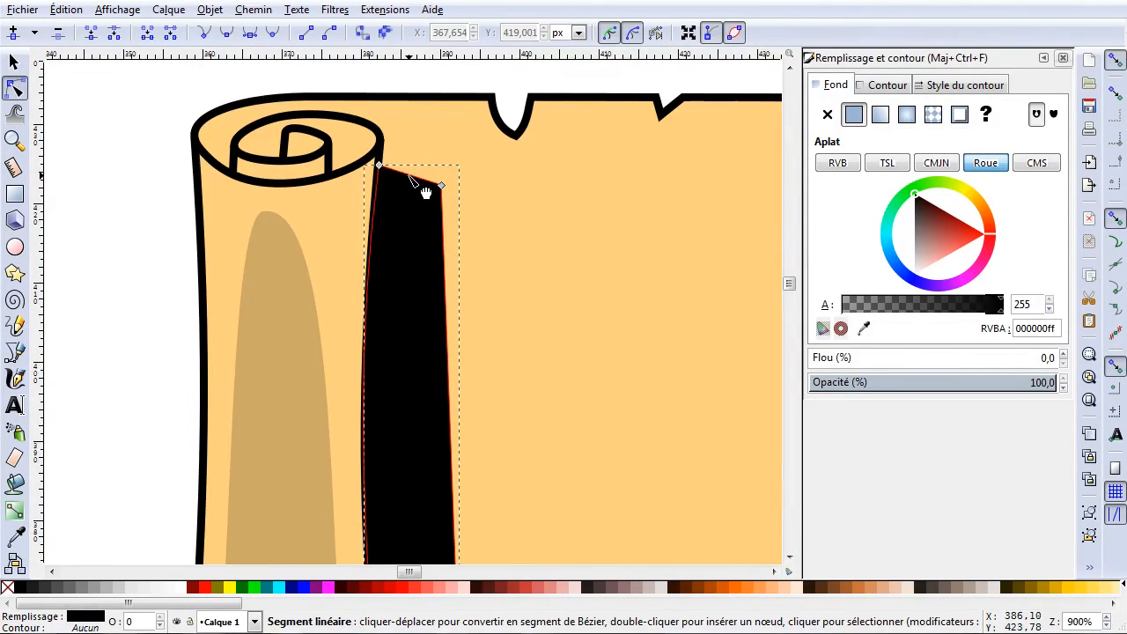
left_click_drag(426, 190, 422, 176)
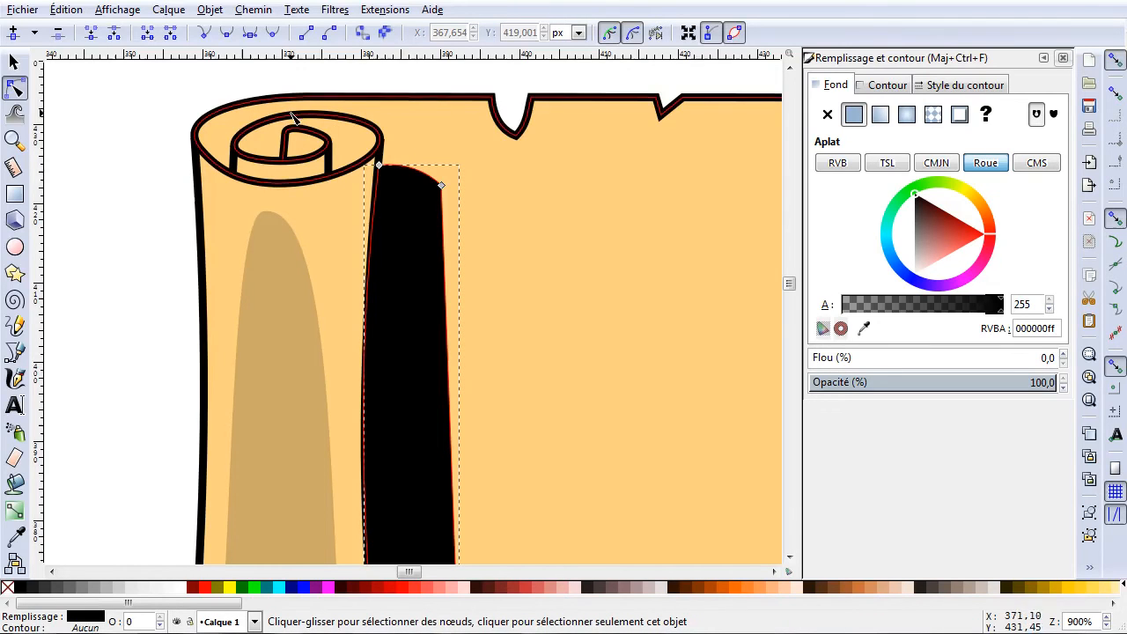
Bend the black shape's sheet-side edge inward so that it curves toward the roll.
scroll(396, 340, "down", 10)
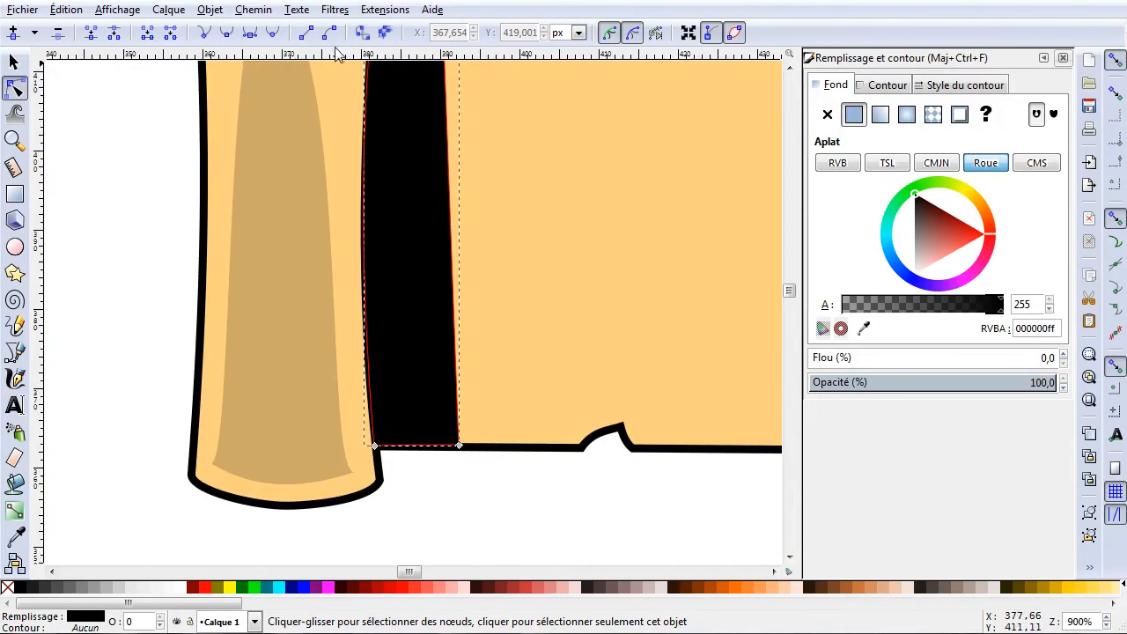
scroll(373, 270, "down", 1)
scroll(377, 244, "up", 4)
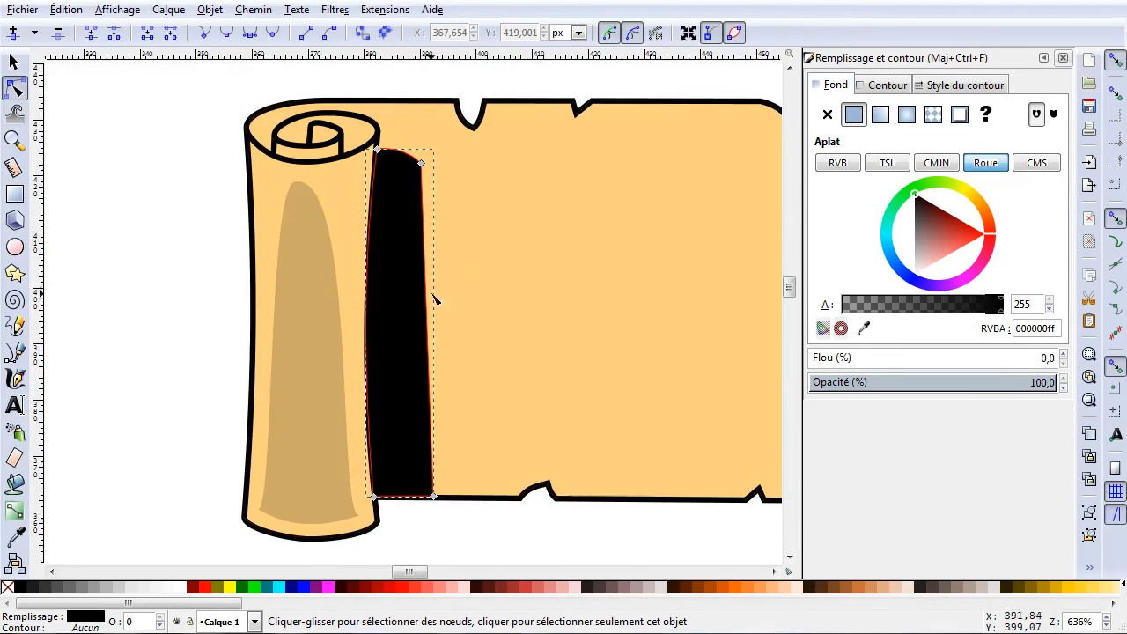
left_click_drag(439, 314, 426, 332)
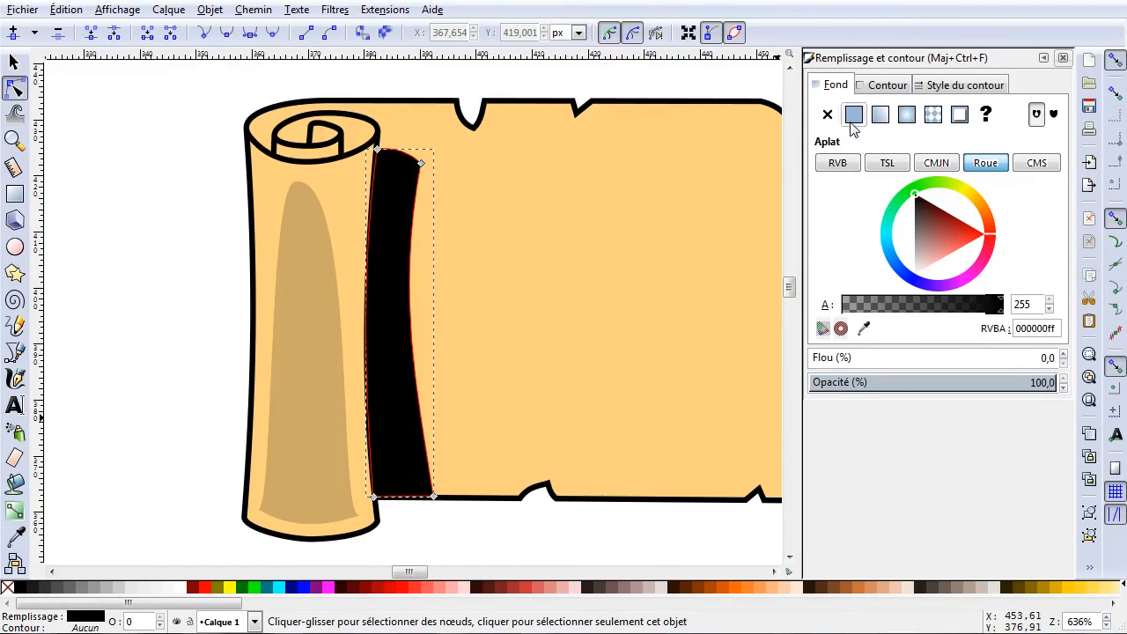
Lower the fill alpha of the black shape beside the roll to 59 and deselect it.
left_click_drag(949, 310, 883, 321)
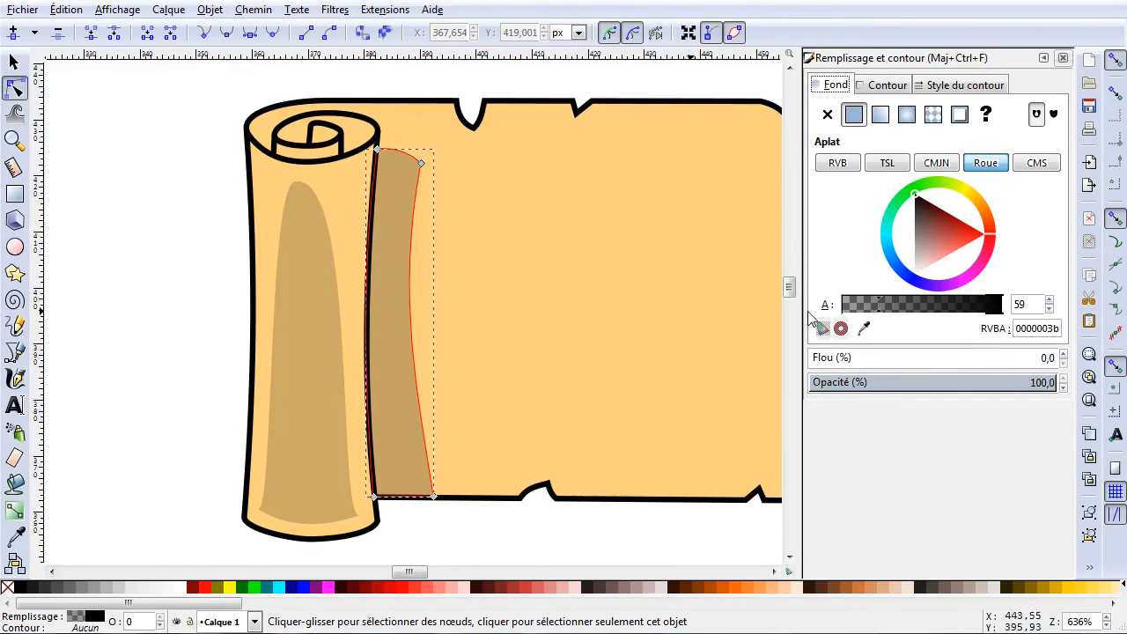
left_click(181, 247)
scroll(173, 296, "down", 3, "ctrl")
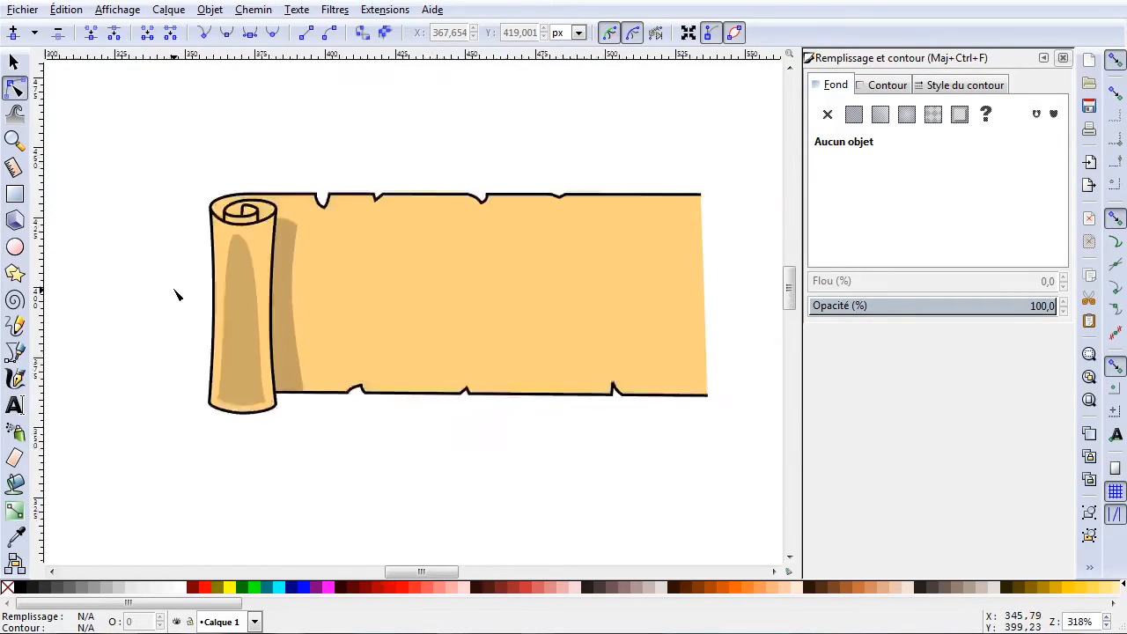
scroll(172, 301, "up", 2, "ctrl")
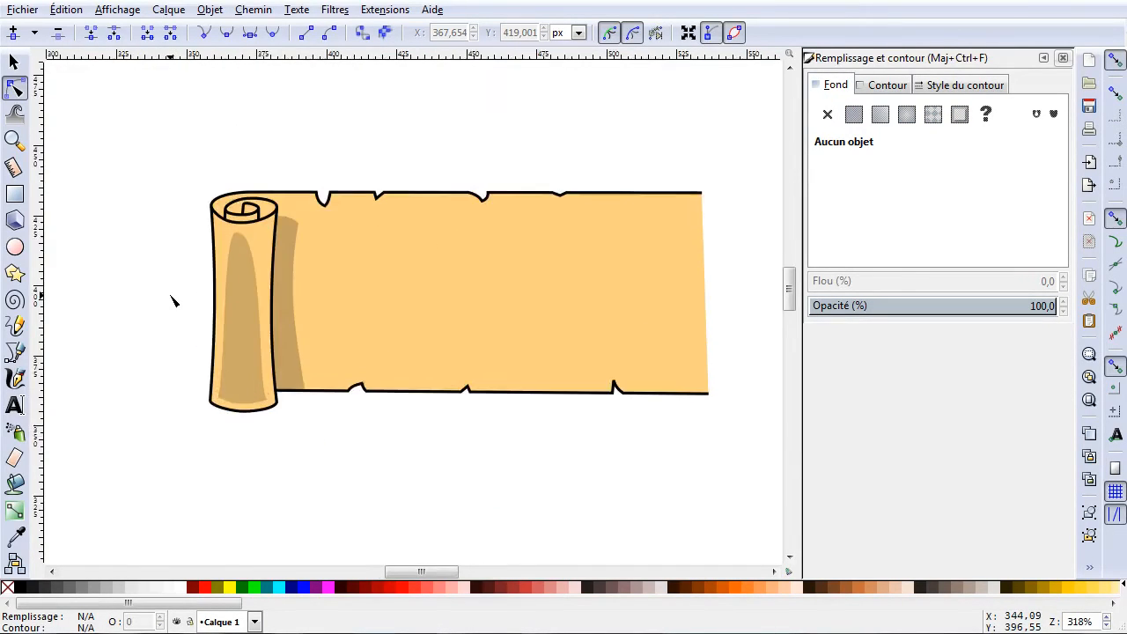
Draw a closed triangle about 3 by 4 px with the Bézier pen between the roll's outer rim and the spiral's left side.
scroll(272, 150, "up", 3, "ctrl")
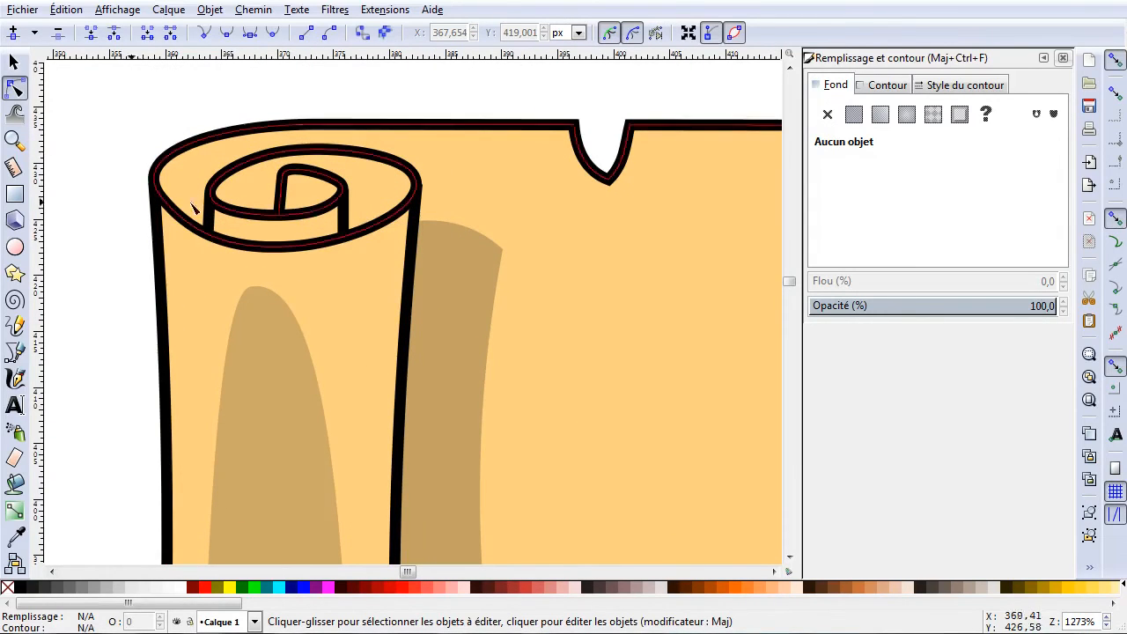
left_click(15, 352)
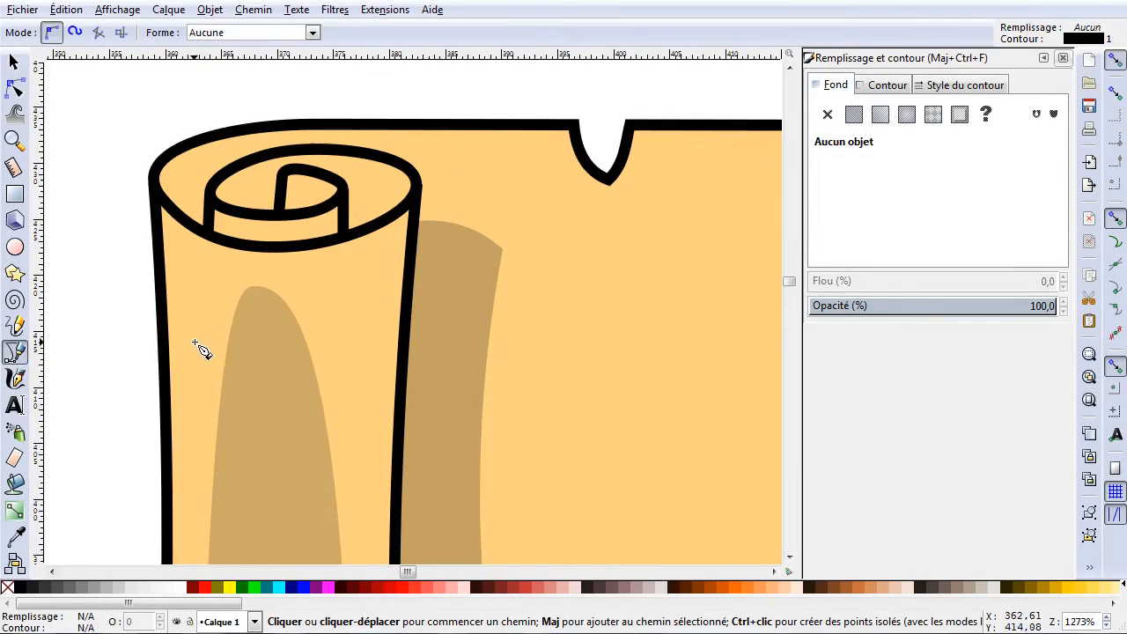
left_click(205, 193)
left_click(172, 205)
left_click(211, 235)
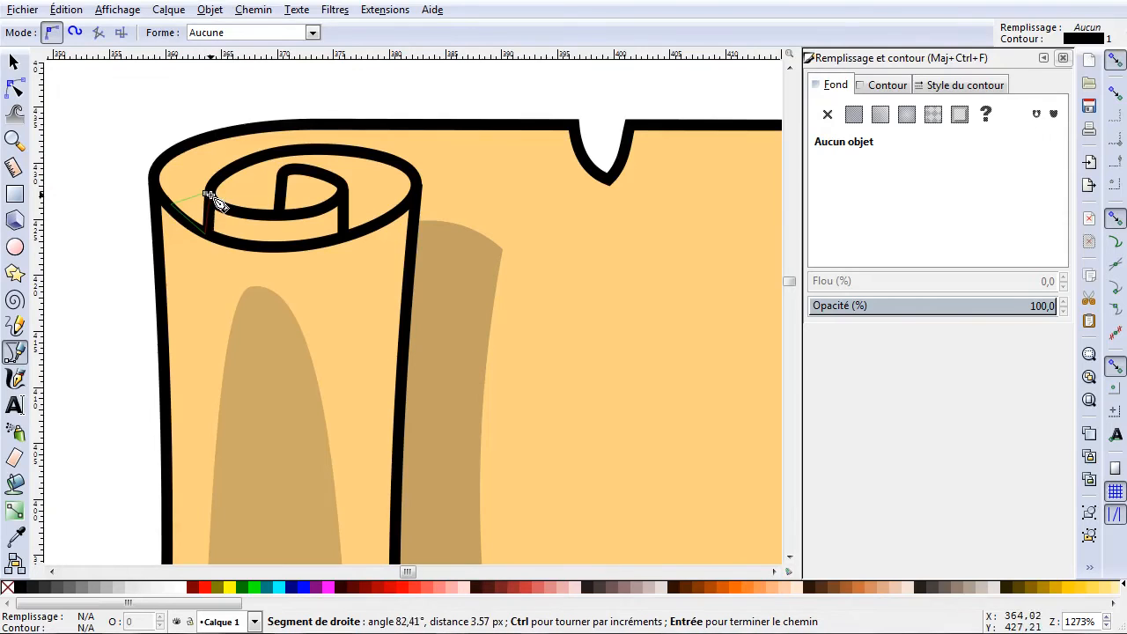
left_click(205, 192)
Remove the small triangle's outline, fill it with translucent black at alpha 59, and deselect it.
left_click(13, 62)
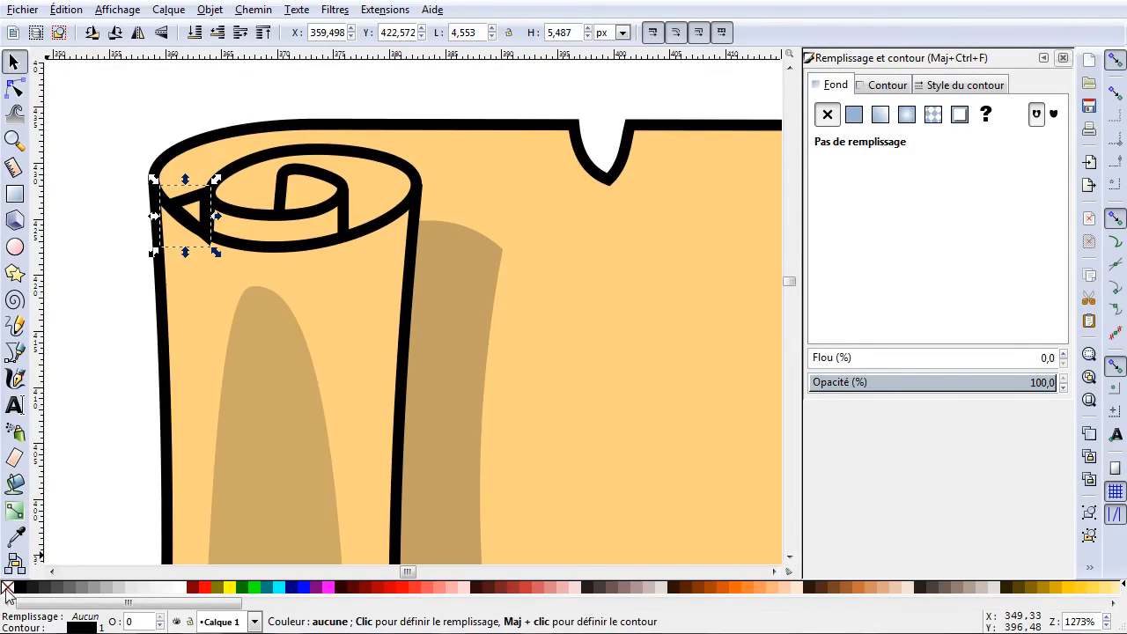
left_click(877, 86)
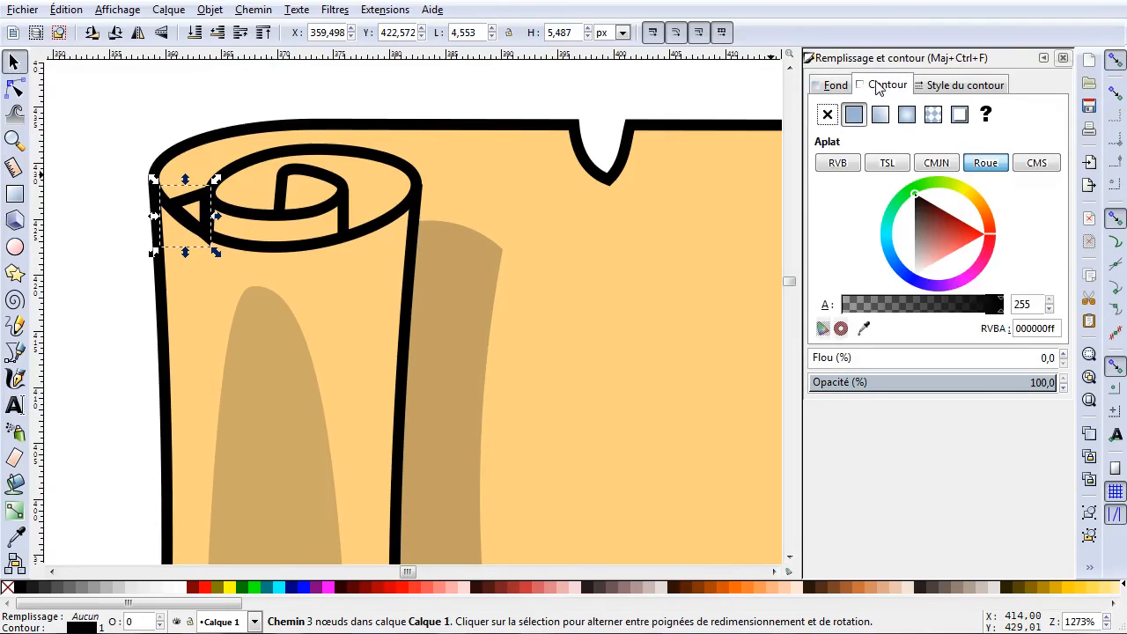
left_click(827, 115)
left_click(832, 81)
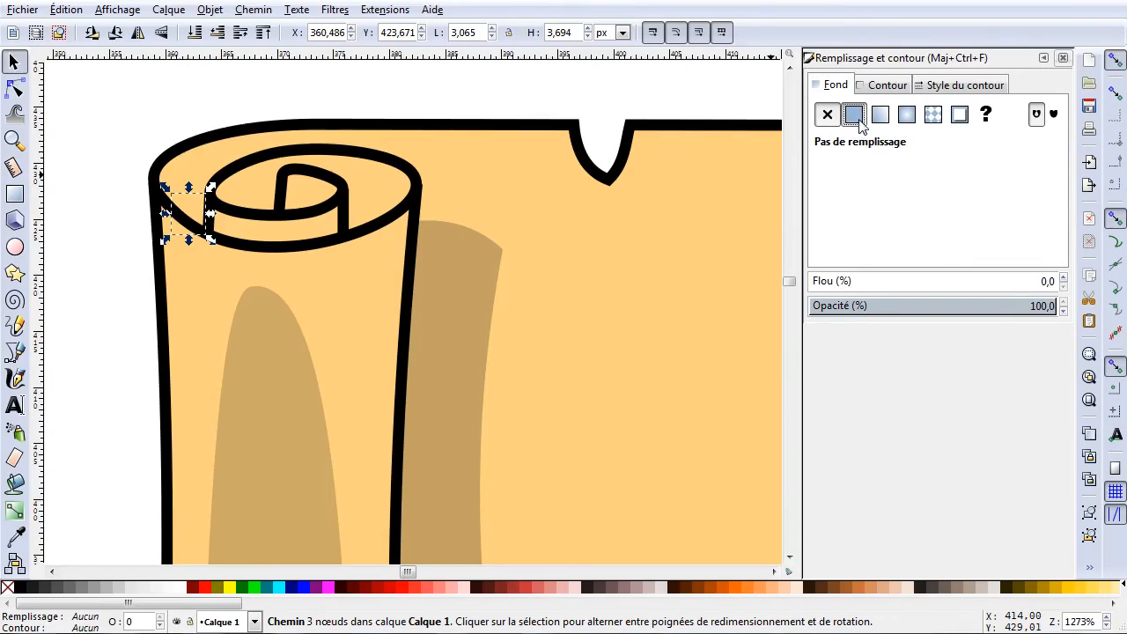
left_click(853, 115)
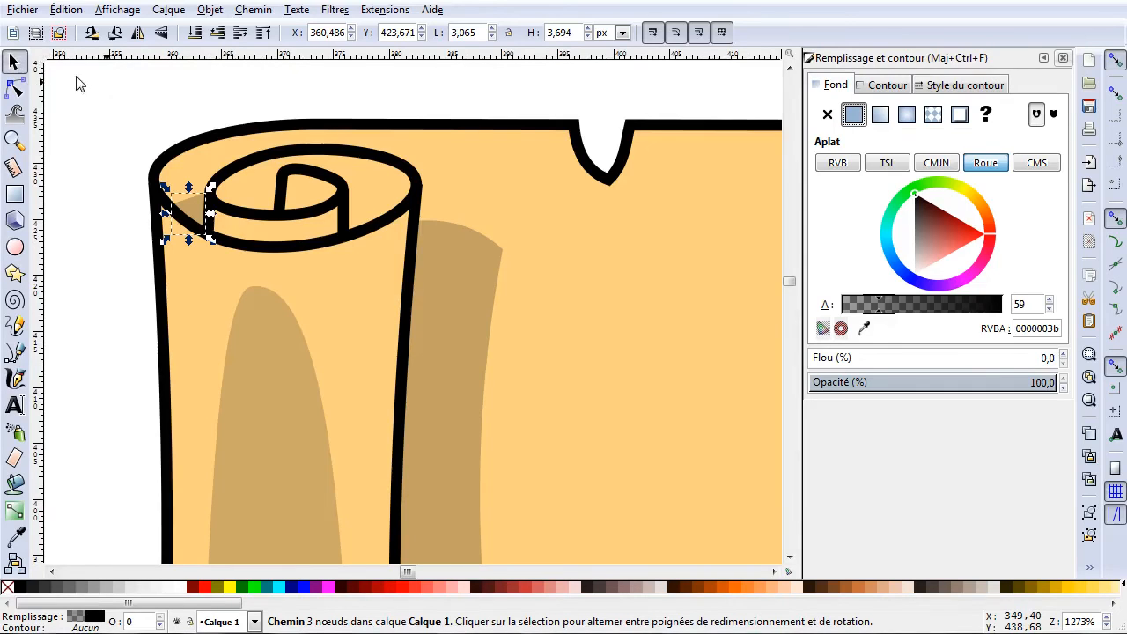
left_click(139, 108)
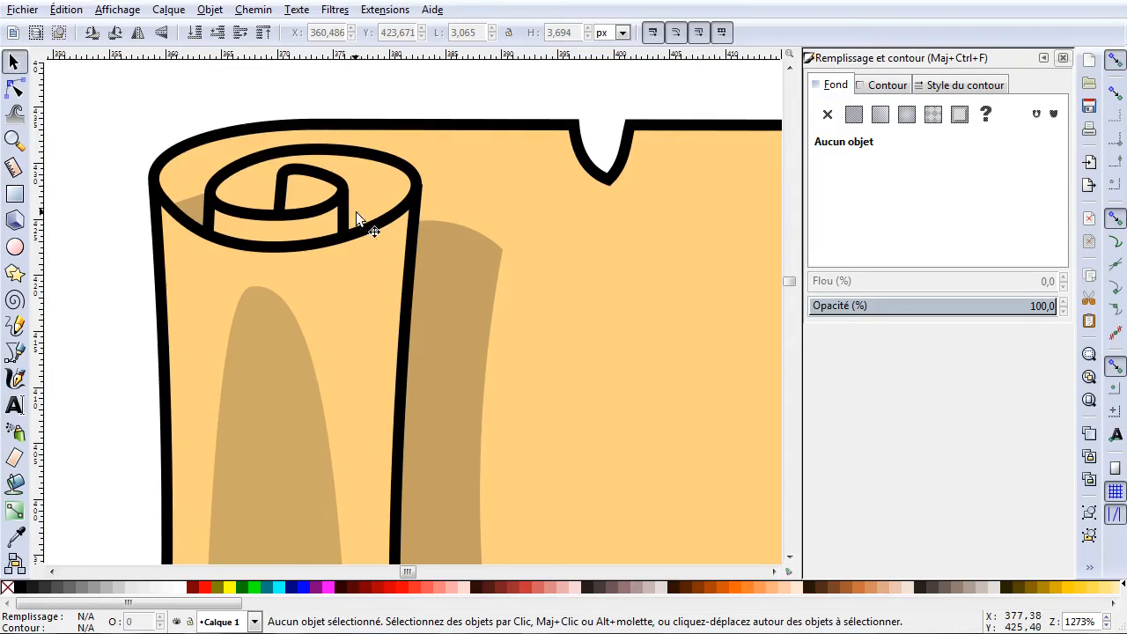
Draw a closed six-node shape about 14 by 6 px with the Bézier pen across the spiral's inner curl and down its right side.
left_click(14, 351)
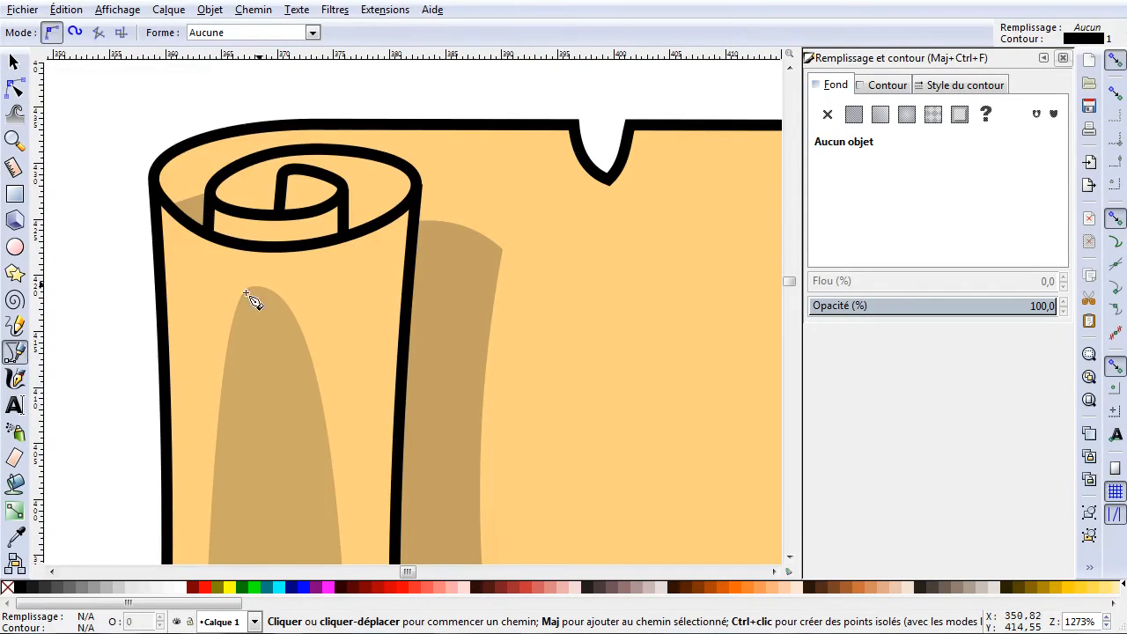
left_click(214, 197)
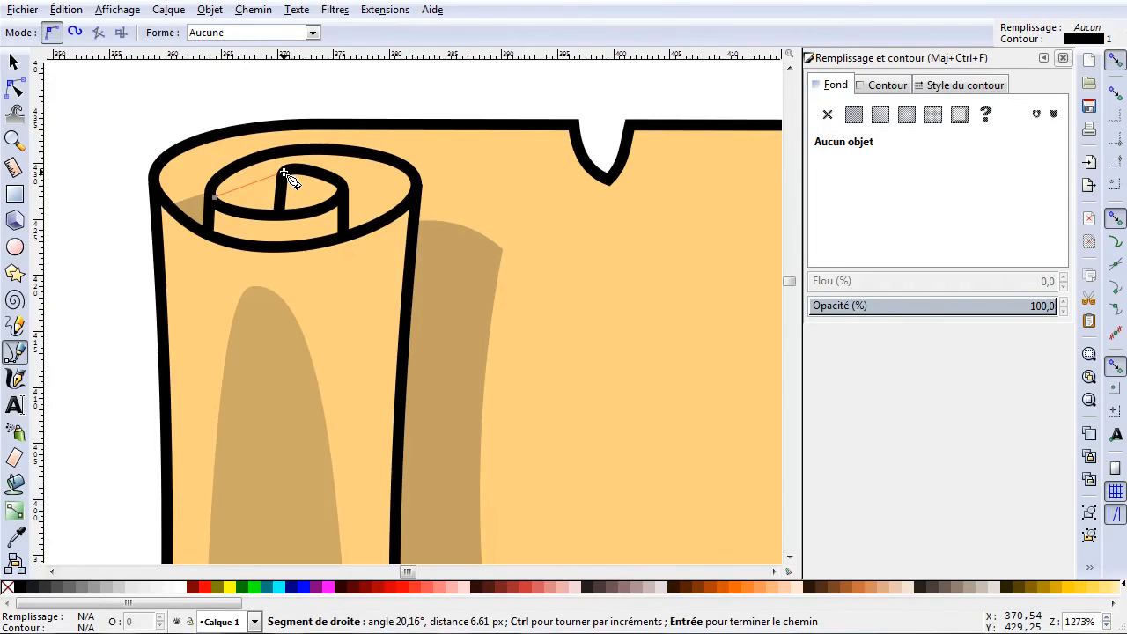
left_click(285, 173)
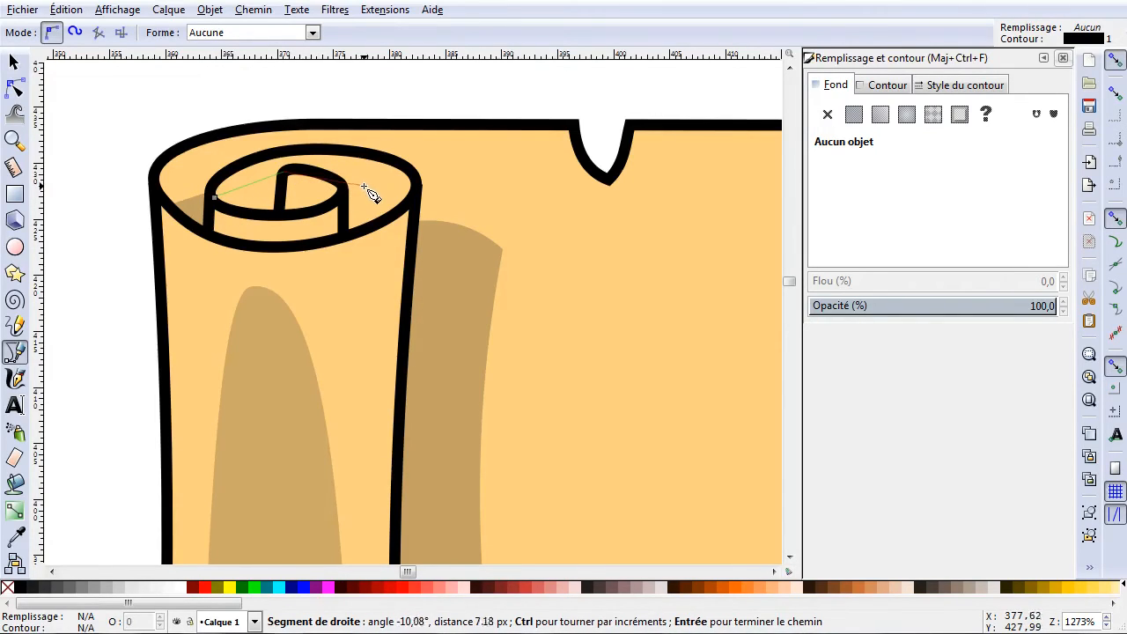
left_click(365, 187)
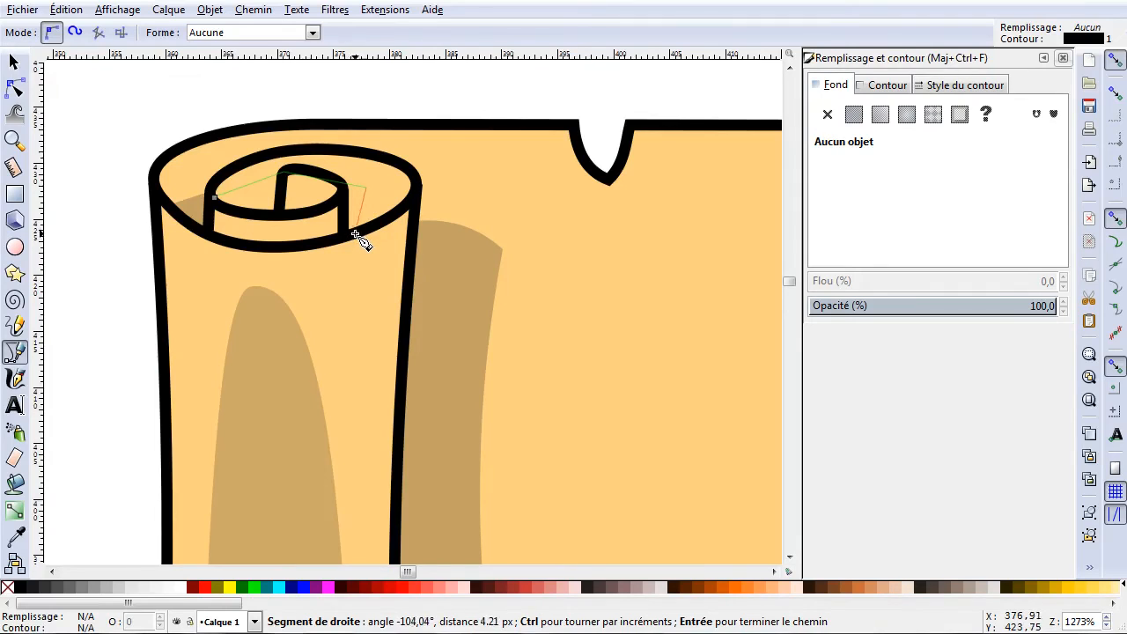
left_click(360, 233)
left_click(342, 235)
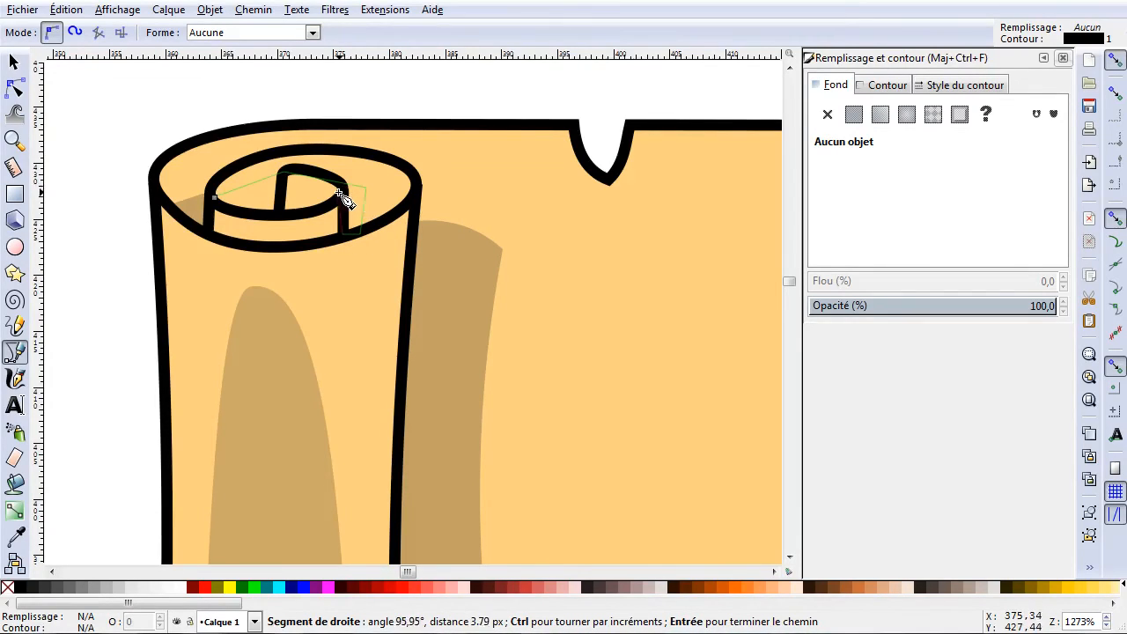
left_click(345, 201)
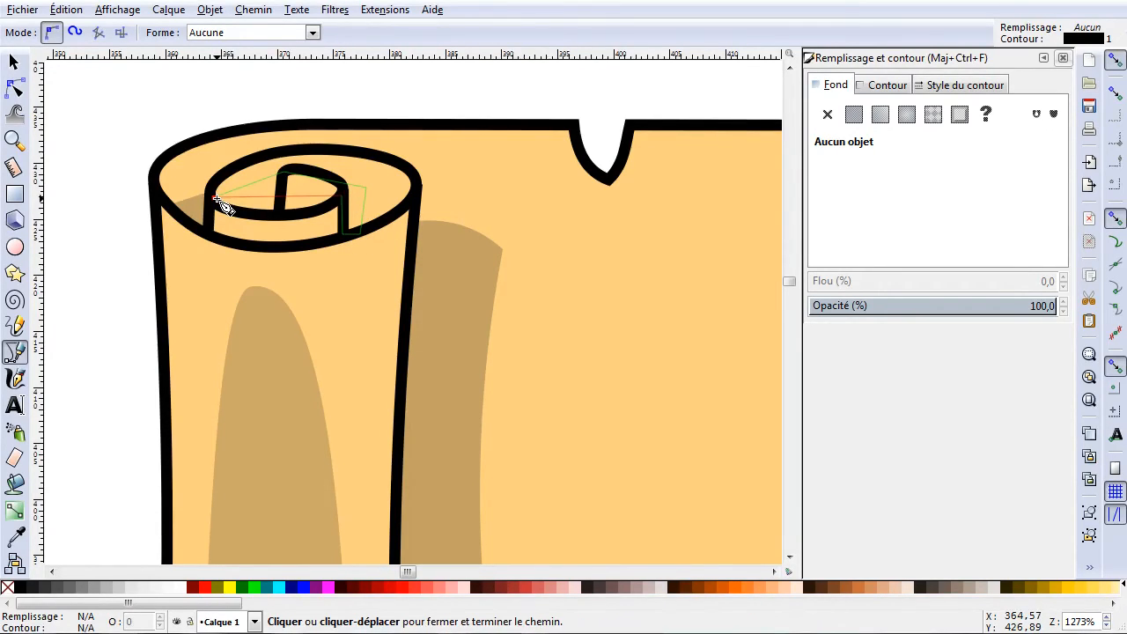
left_click(217, 198)
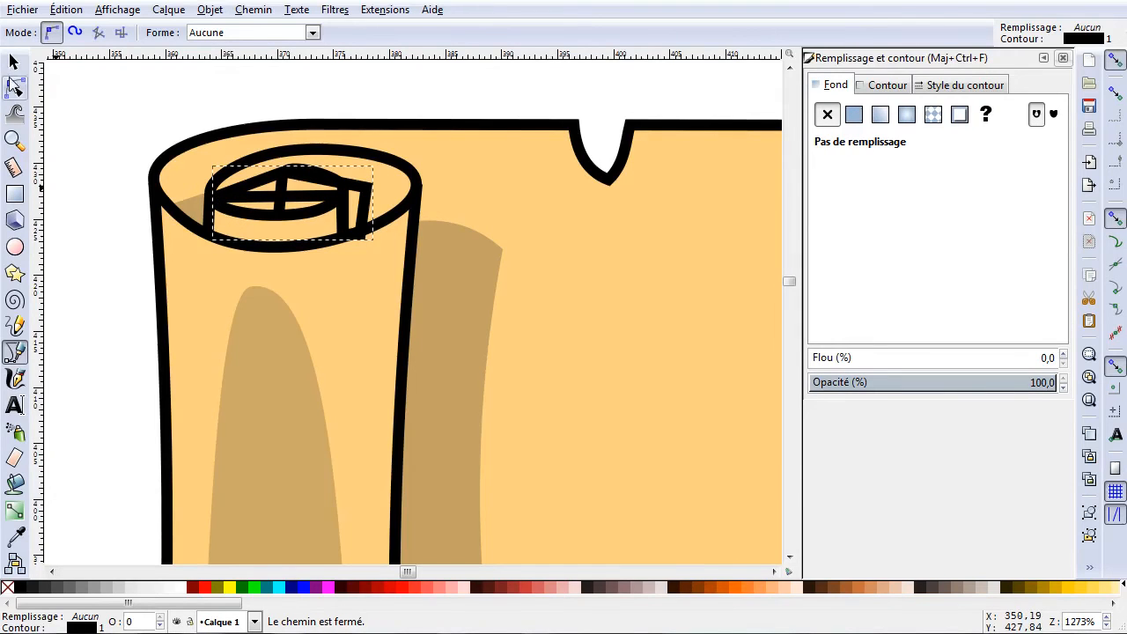
Remove the outline of the six-node spiral shape and fill it with translucent black at alpha 59.
left_click(13, 62)
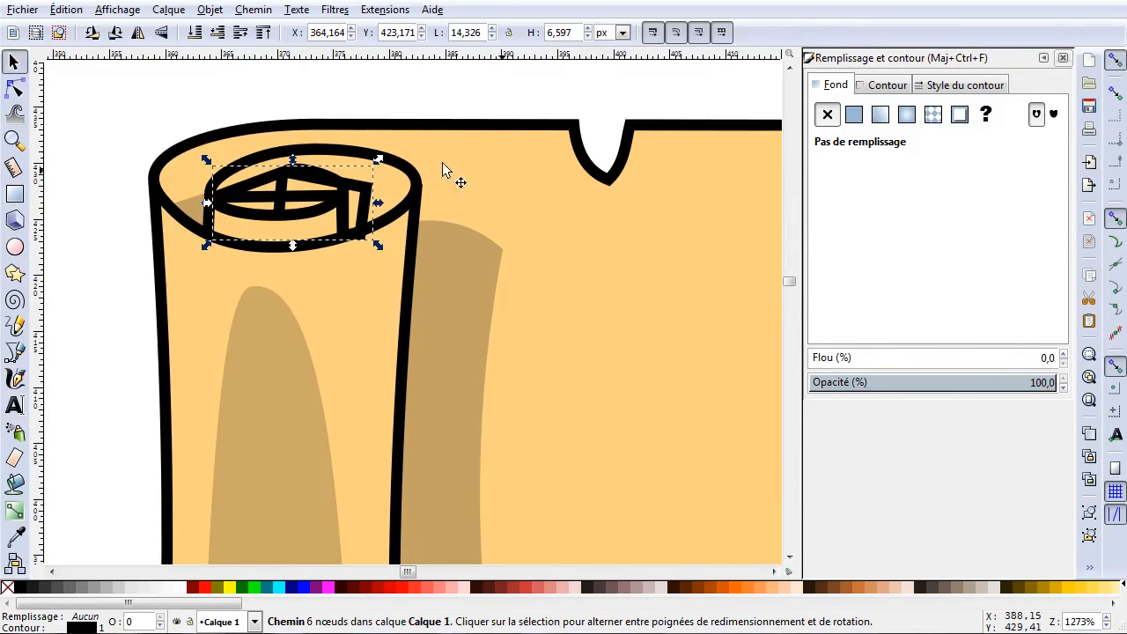
left_click(883, 85)
left_click(827, 115)
left_click(833, 85)
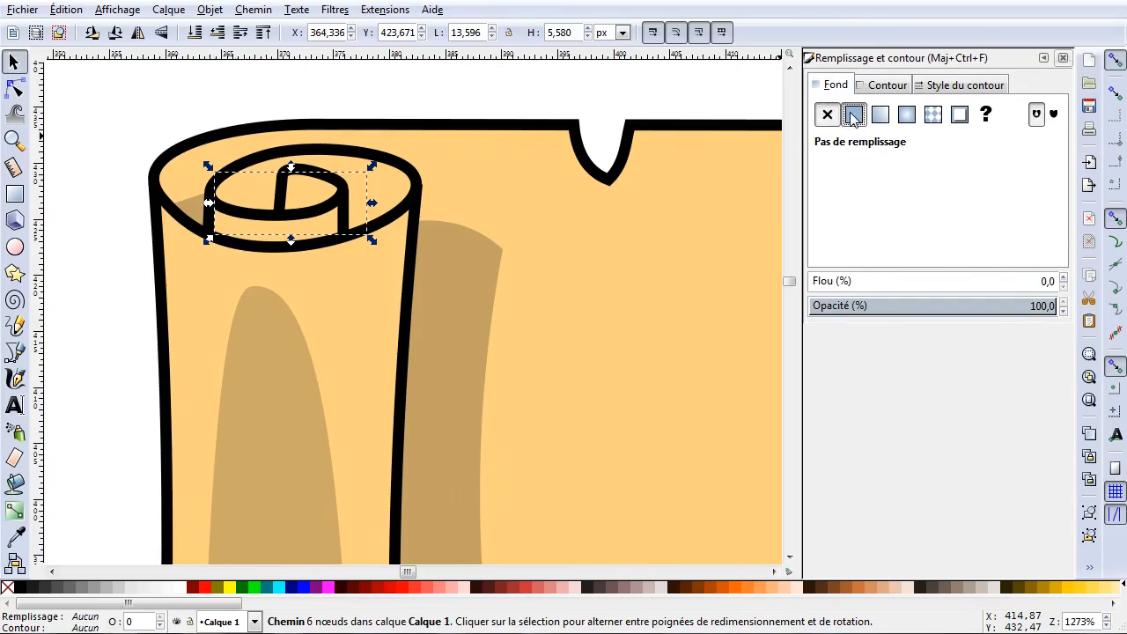
left_click(853, 115)
Curve the spiral shadow's lower edge along the inner ring, bow its right-hand edges, adjust its outermost left and right nodes, and deselect it.
left_click(12, 90)
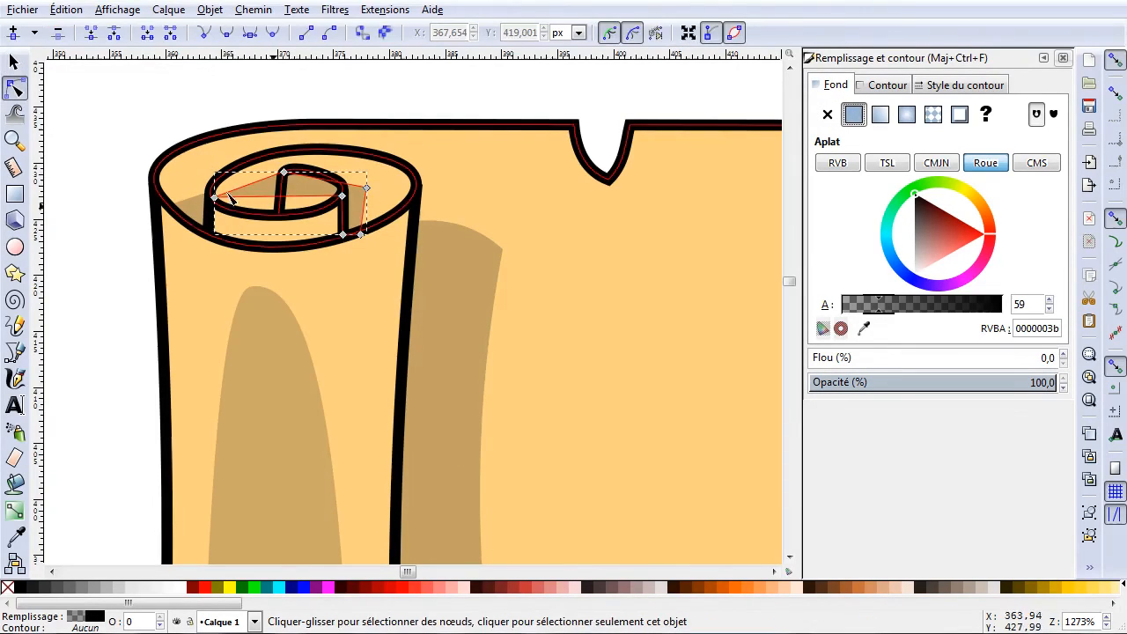
left_click_drag(283, 199, 276, 214)
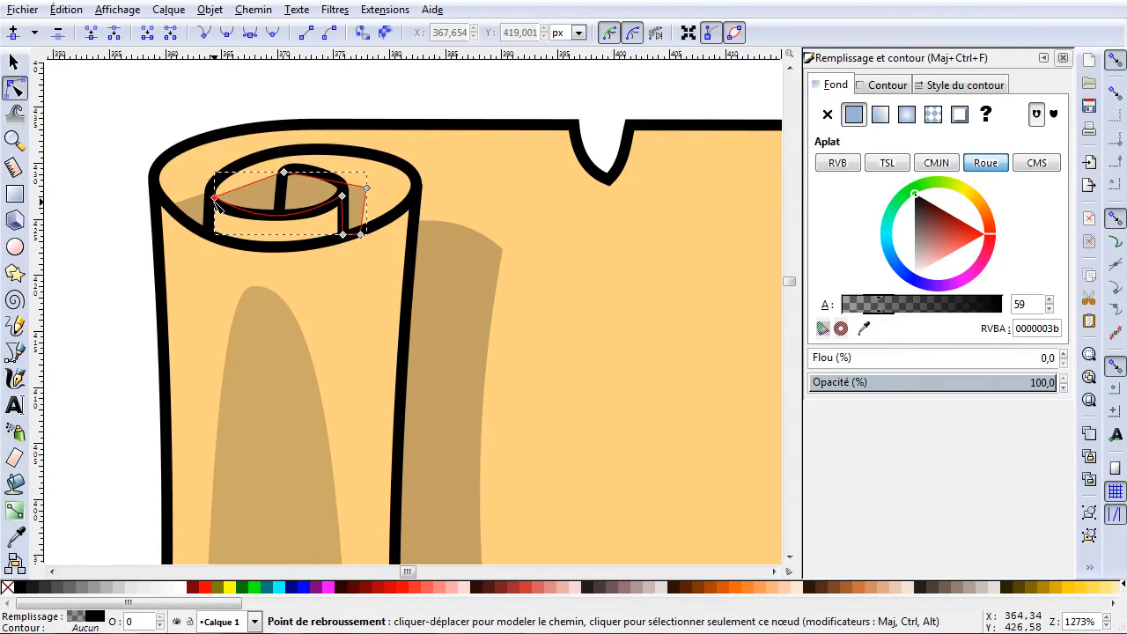
left_click_drag(217, 200, 213, 209)
left_click_drag(329, 197, 331, 189)
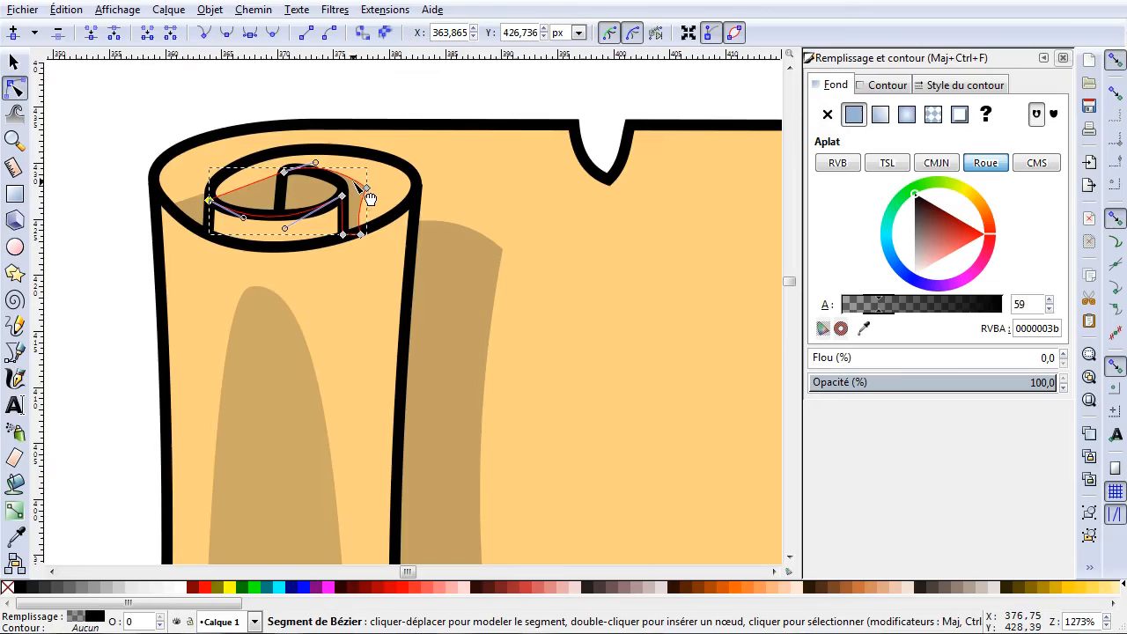
left_click_drag(369, 189, 374, 201)
left_click(454, 111)
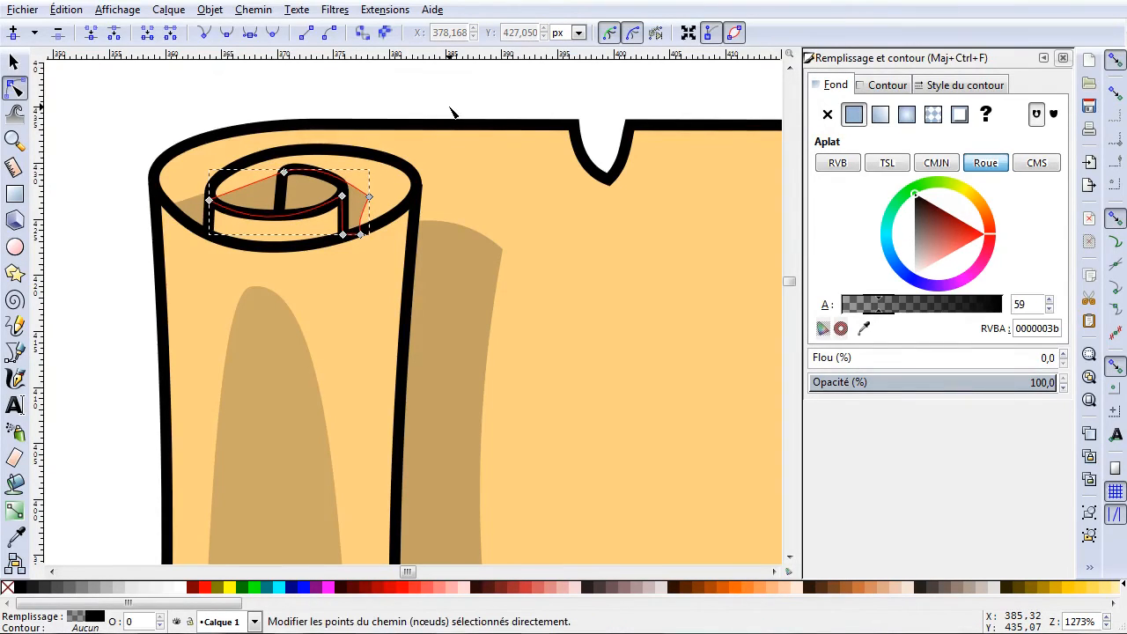
left_click(451, 113)
Bow the spiral shadow's upper-left edge upward and delete its node at the top of the inner curl.
scroll(388, 289, "down", 4)
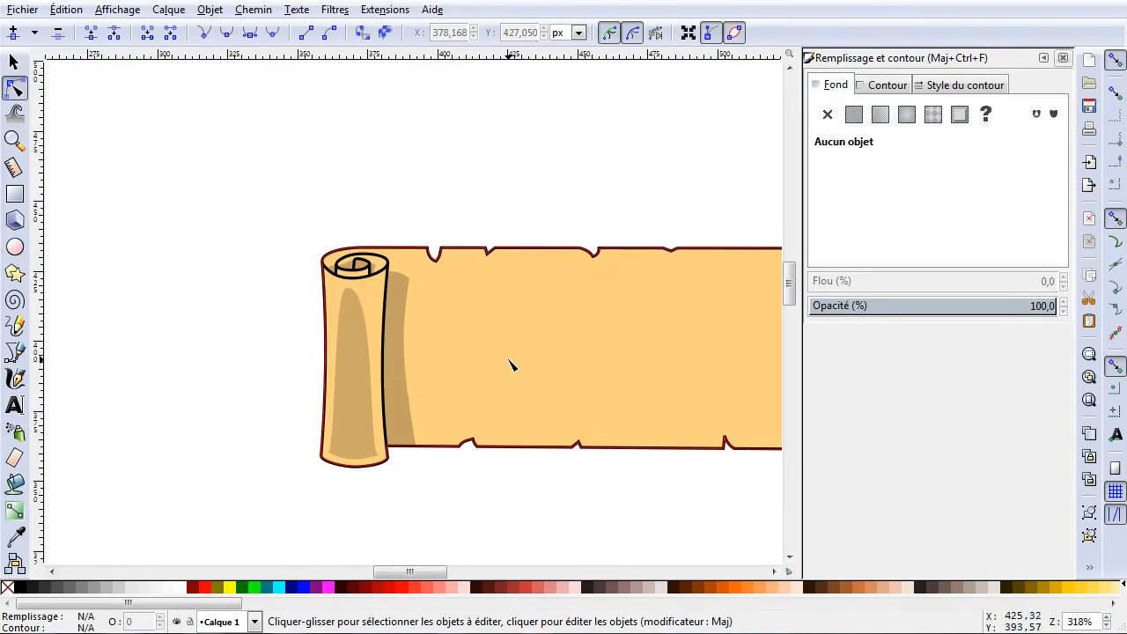
scroll(379, 312, "up", 5)
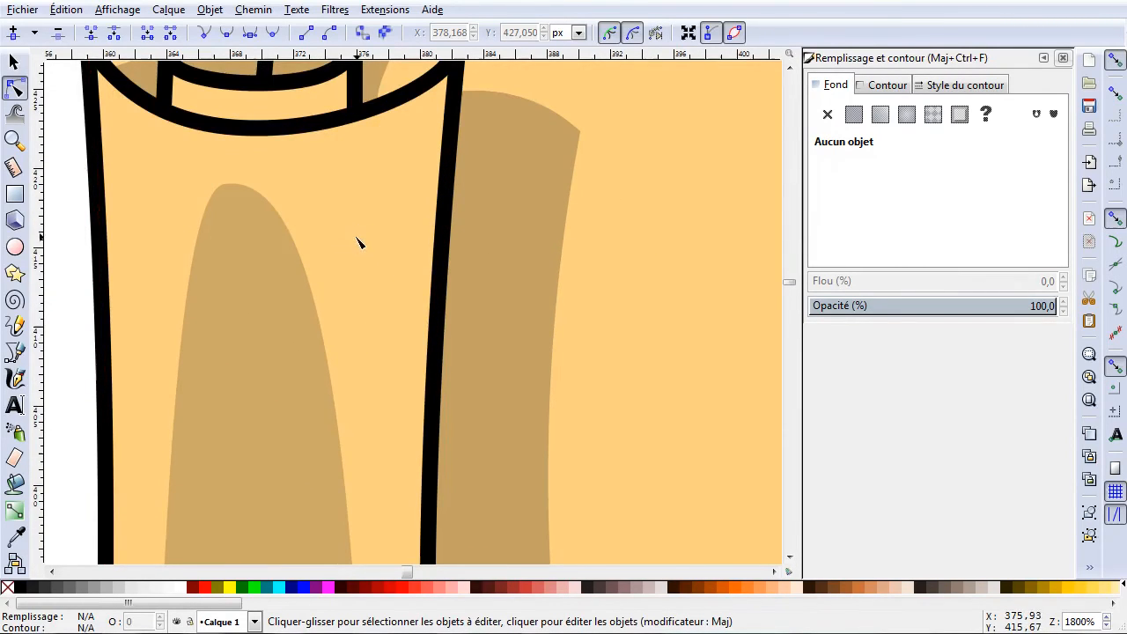
scroll(359, 243, "up", 5)
left_click(391, 275)
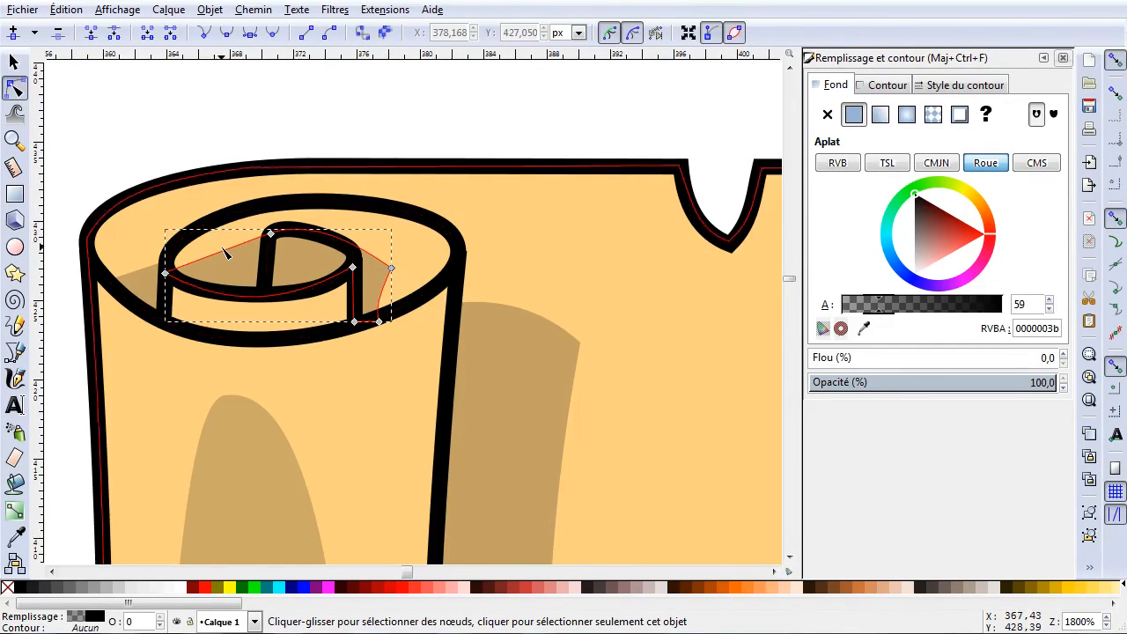
mouse_move(237, 267)
left_mouse_down()
mouse_move(241, 254)
mouse_move(220, 235)
mouse_move(239, 247)
left_mouse_up()
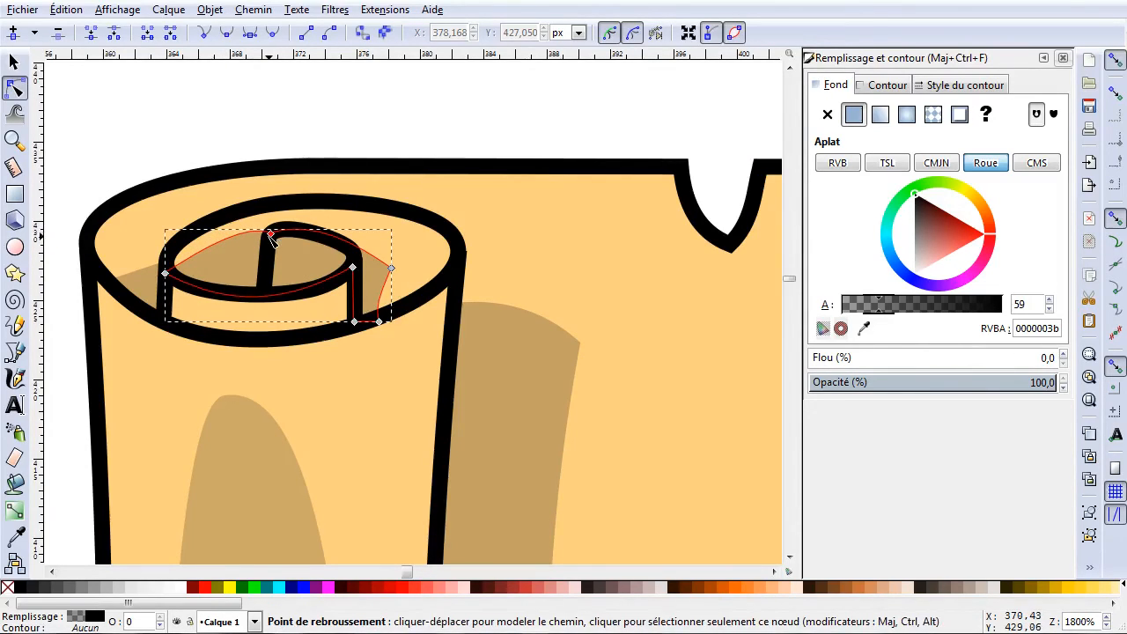
left_click(271, 235, "ctrl+alt")
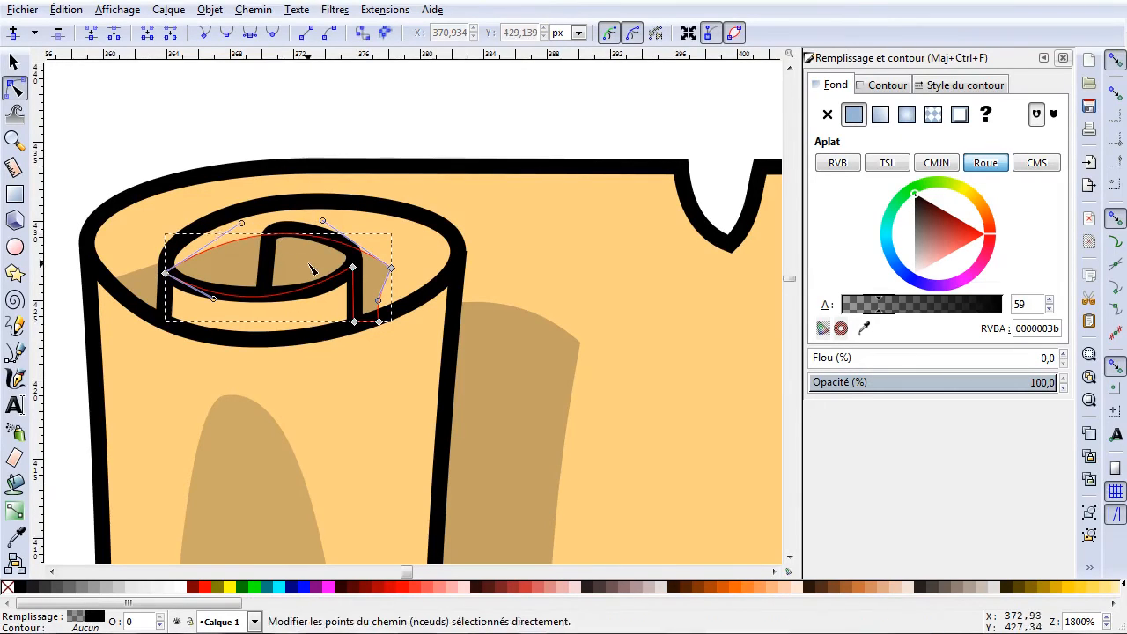
Reshape the spiral shadow's upper edge into one smooth arc over the inner curl, nudging its right-hand node slightly upward.
left_click_drag(258, 243, 304, 245)
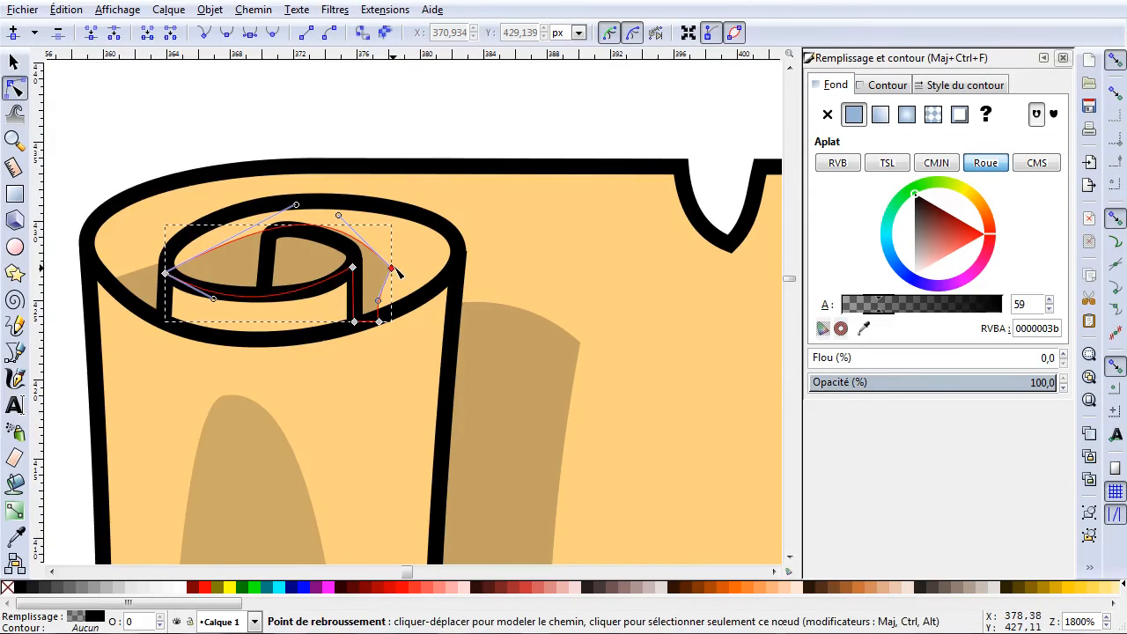
left_click_drag(393, 273, 394, 268)
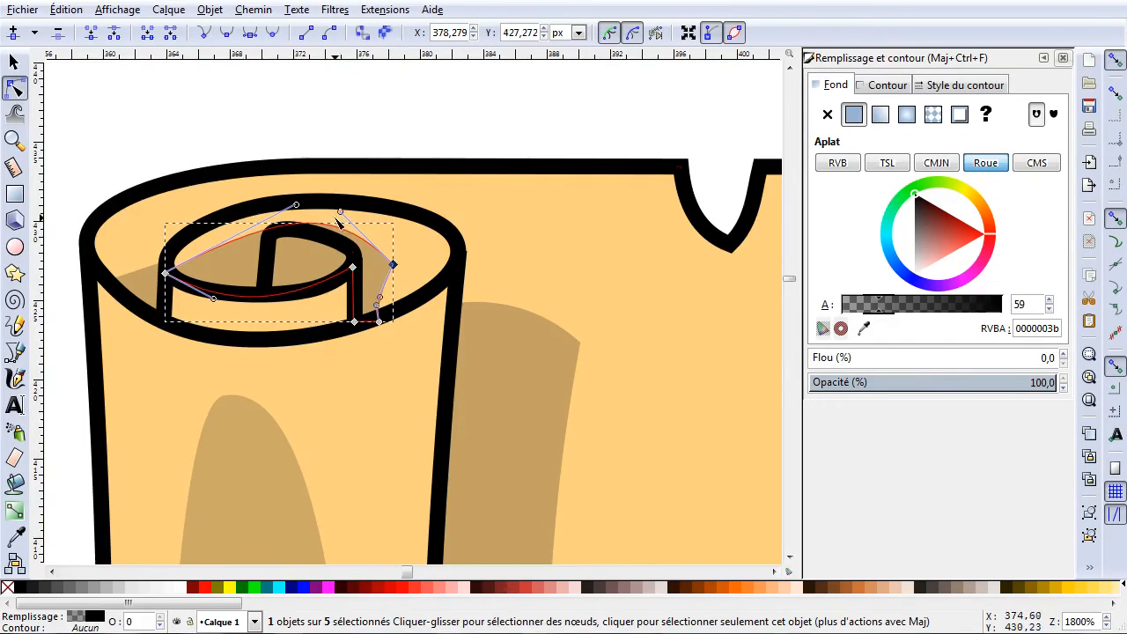
left_click_drag(340, 212, 344, 224)
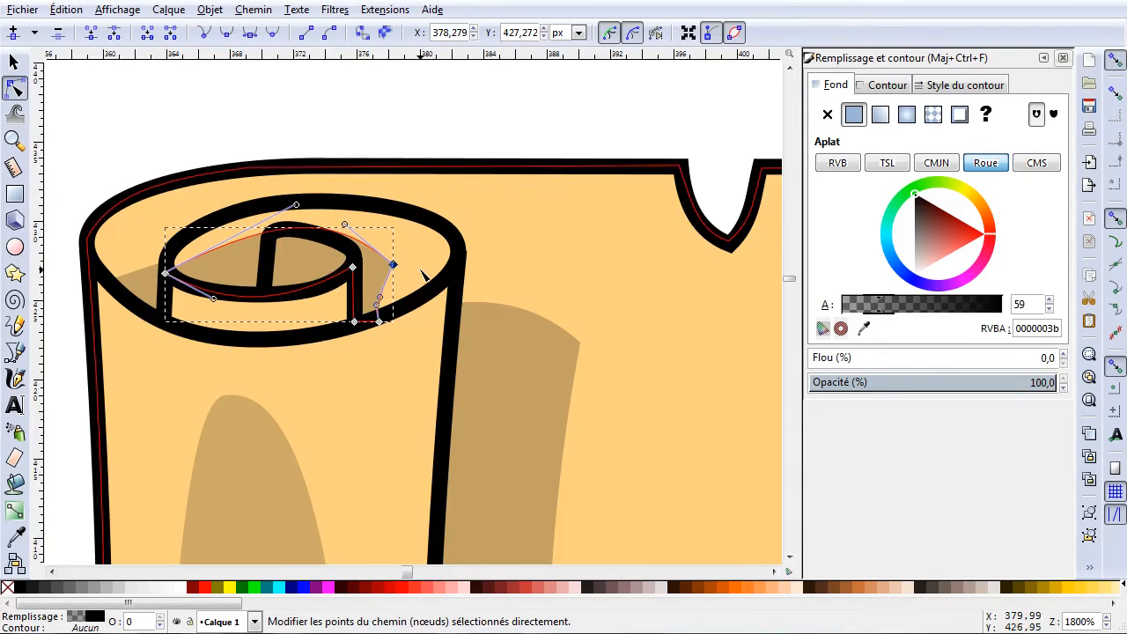
Simplify the spiral shadow by deleting its outermost right node and its two lower-right nodes, adjusting the upper curve in between.
key("Delete")
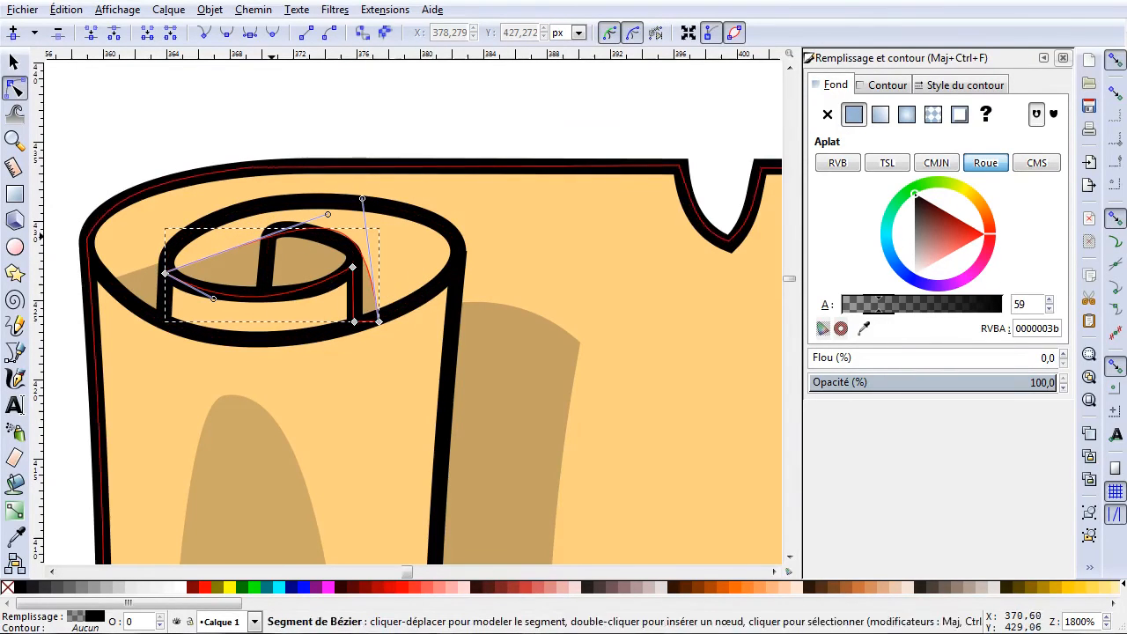
mouse_move(252, 242)
left_mouse_down()
mouse_move(239, 233)
mouse_move(257, 253)
left_mouse_up()
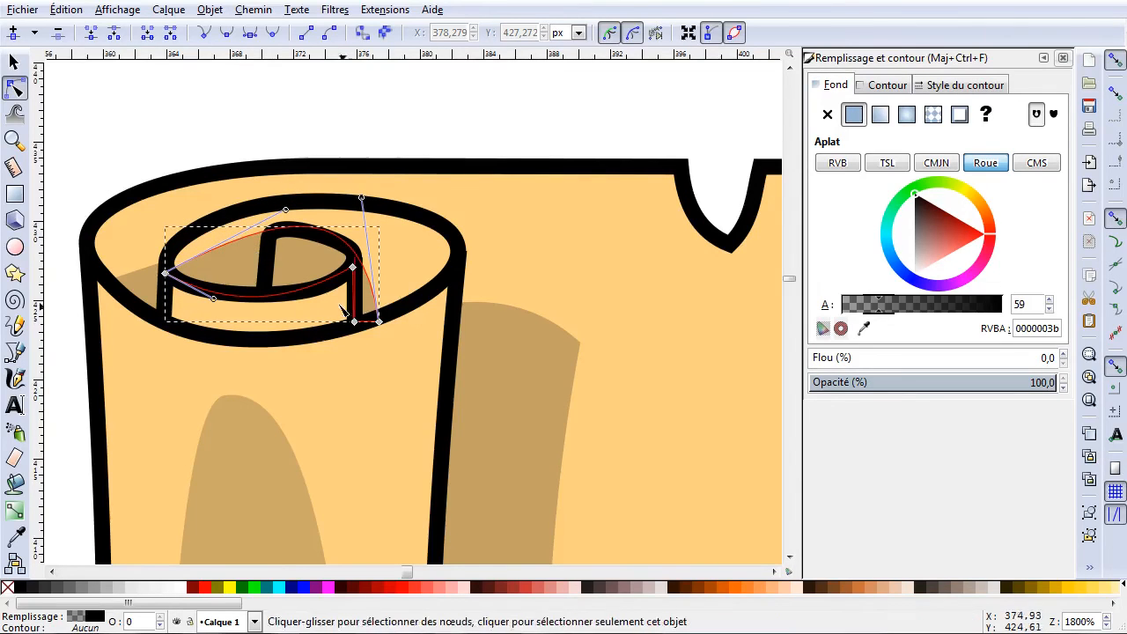
left_click_drag(337, 350, 343, 348)
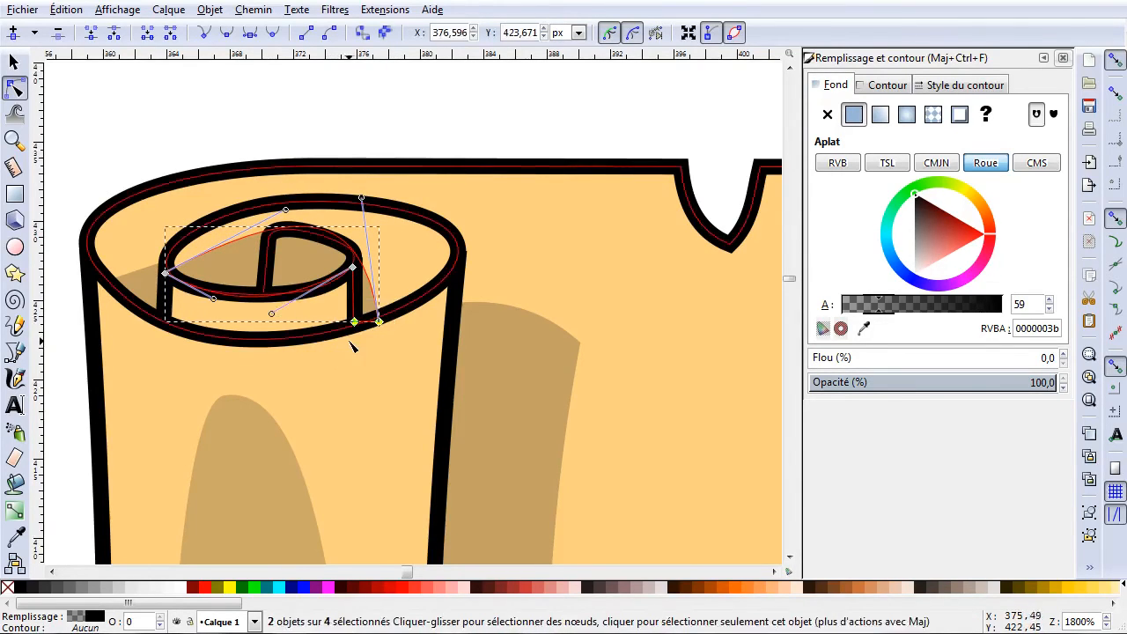
key("Delete")
Reshape the spiral shadow's upper edge to end inside the inner curl's right tip, pulling in its handle, and deselect the shape.
left_click_drag(342, 278, 365, 280)
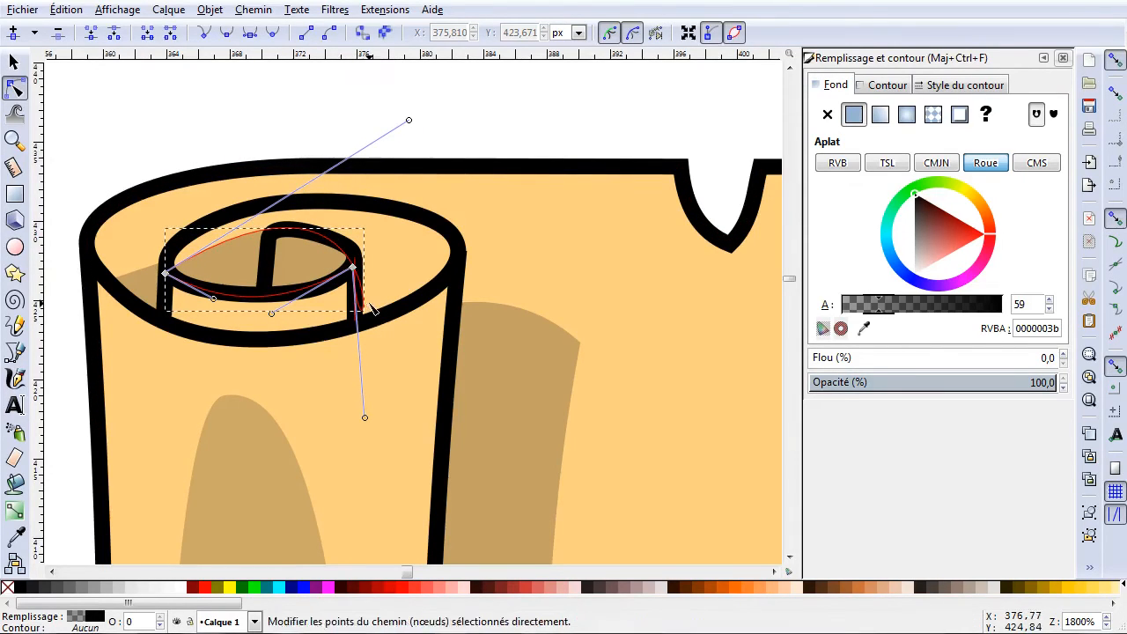
left_click_drag(366, 419, 236, 237)
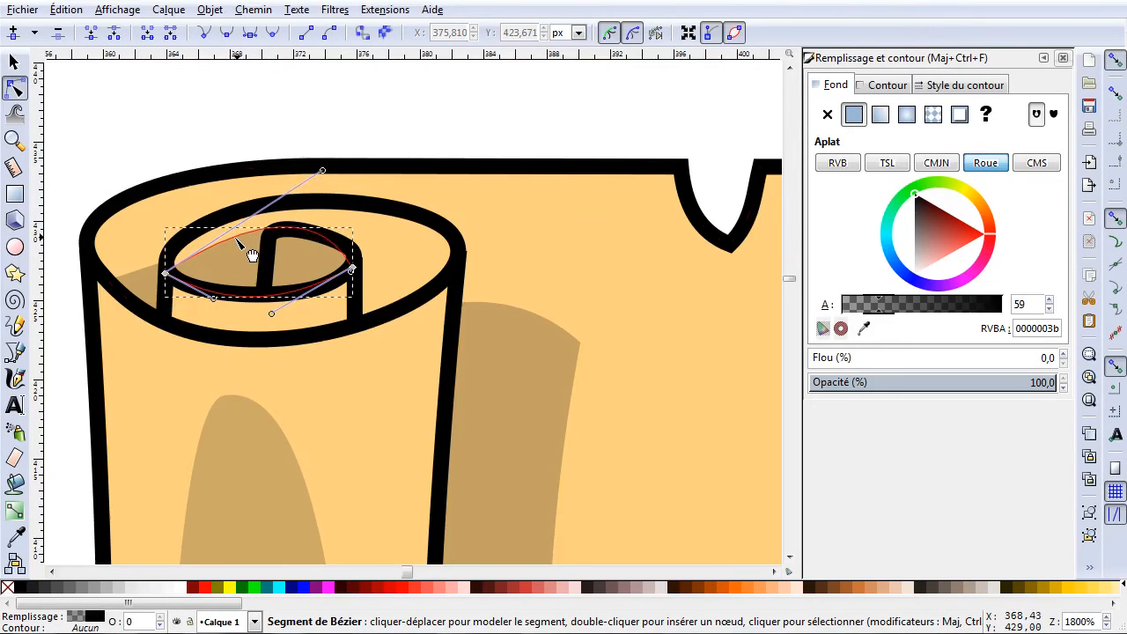
left_click(437, 131)
scroll(365, 238, "down", 2)
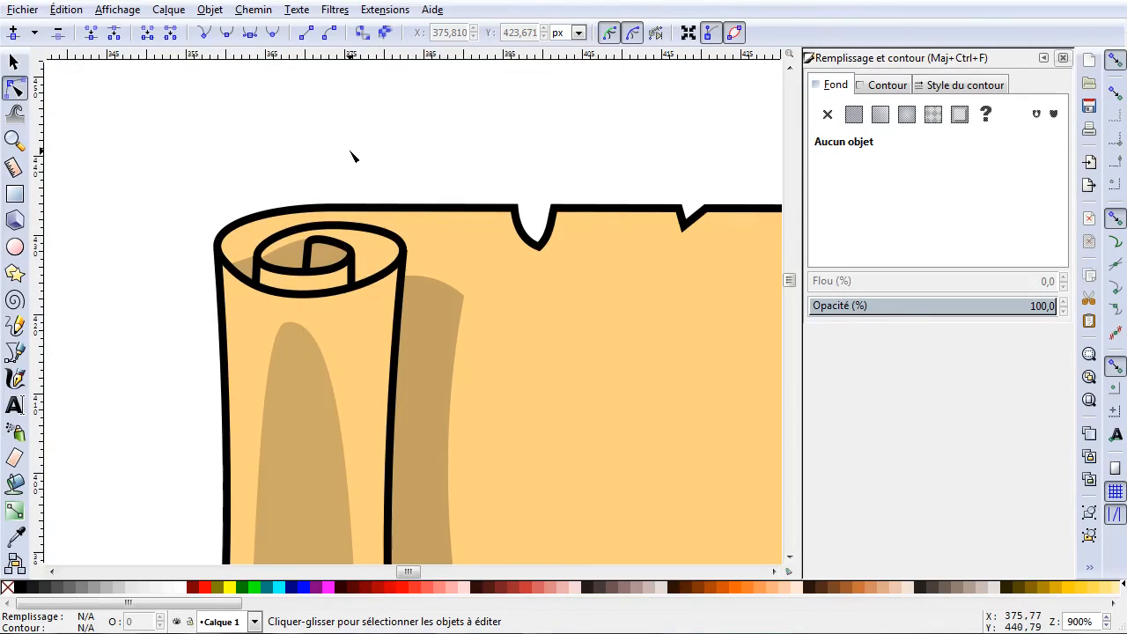
left_click(13, 62)
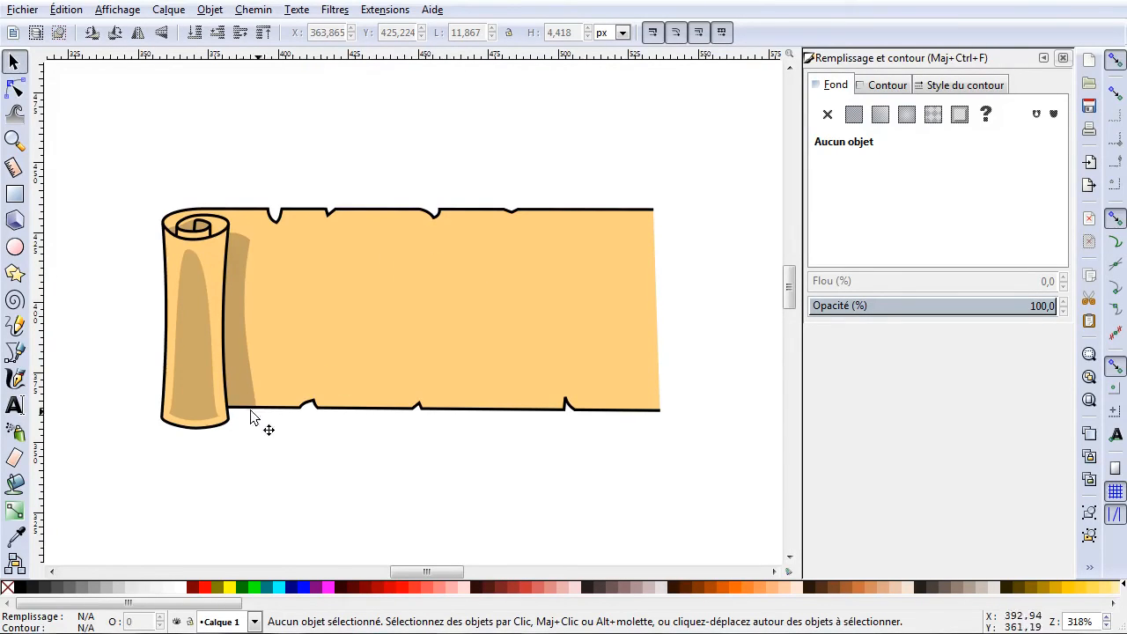
left_click(15, 352)
scroll(407, 429, "up", 1)
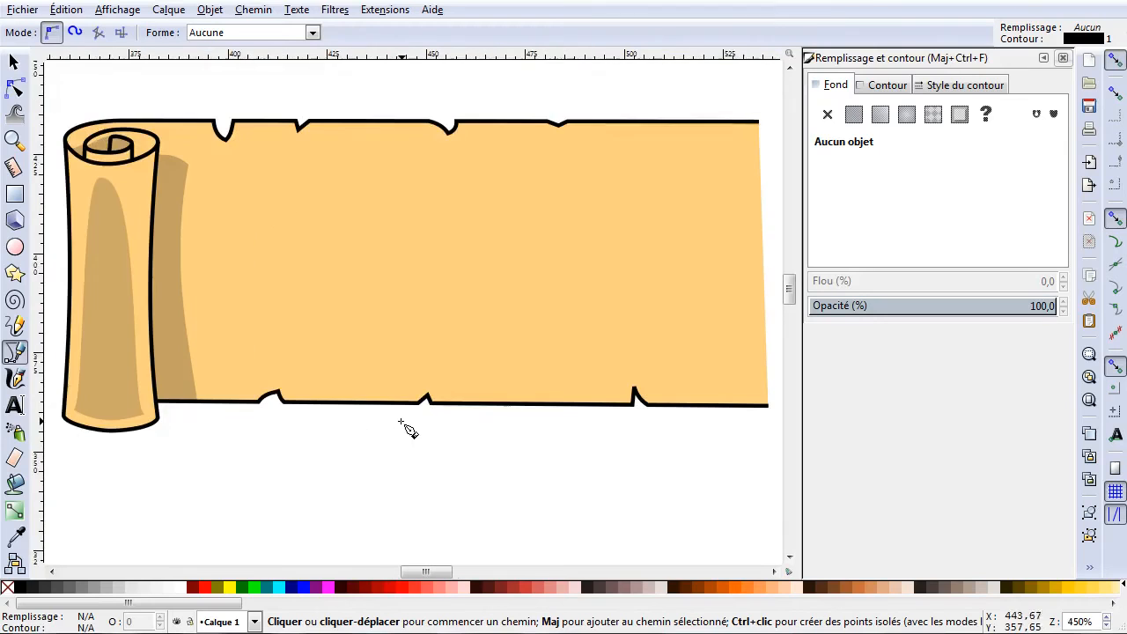
left_click(189, 390)
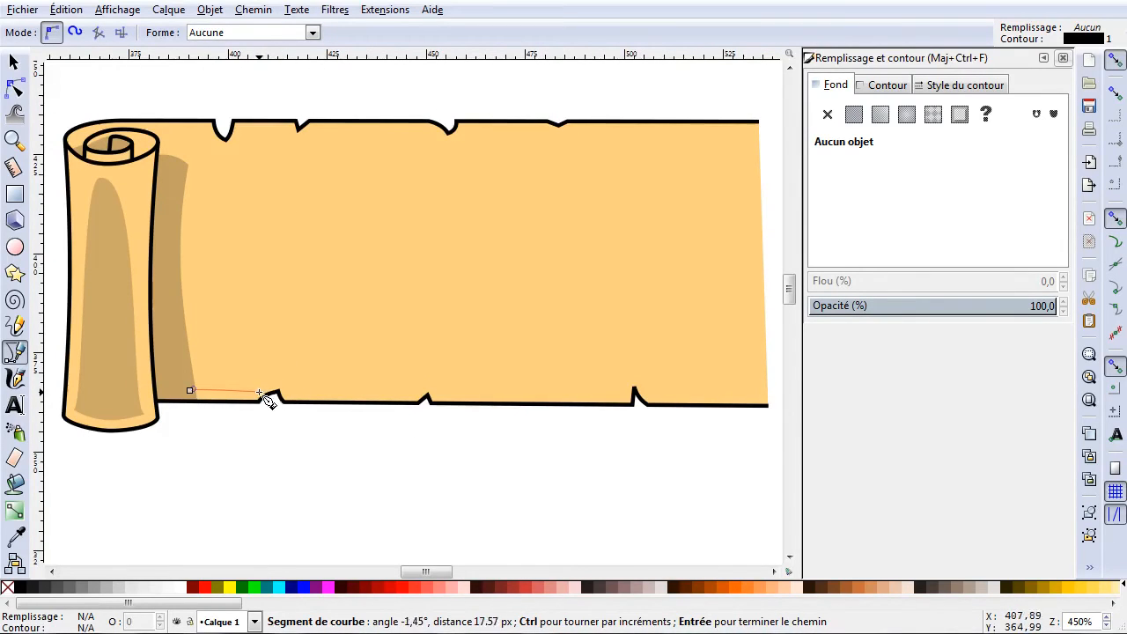
left_click(283, 382)
left_click(295, 393)
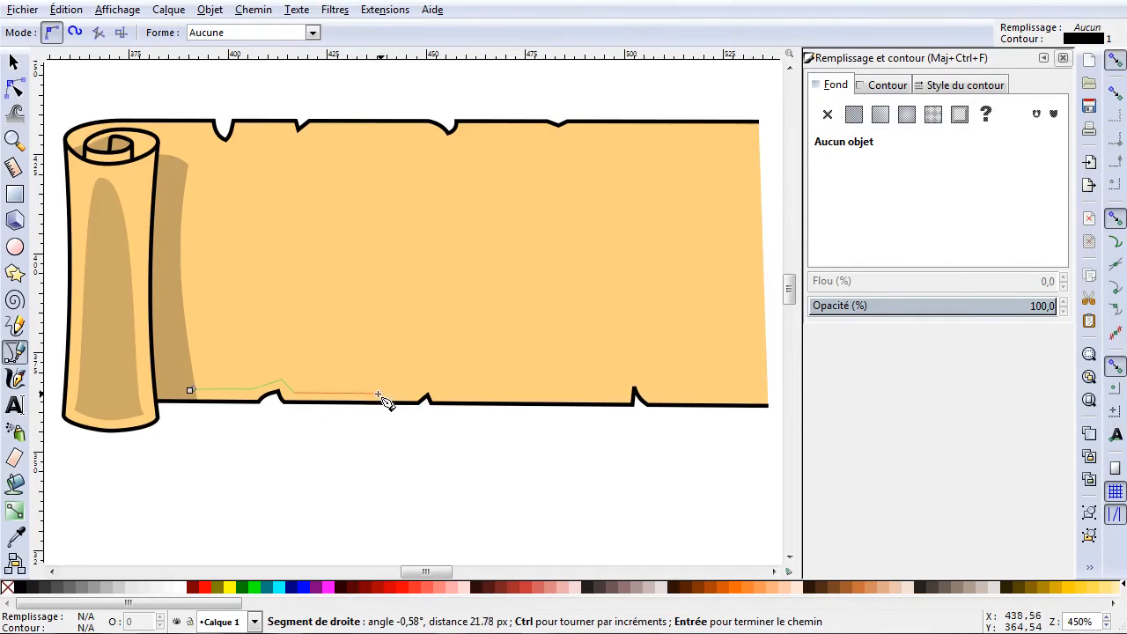
left_click(414, 393)
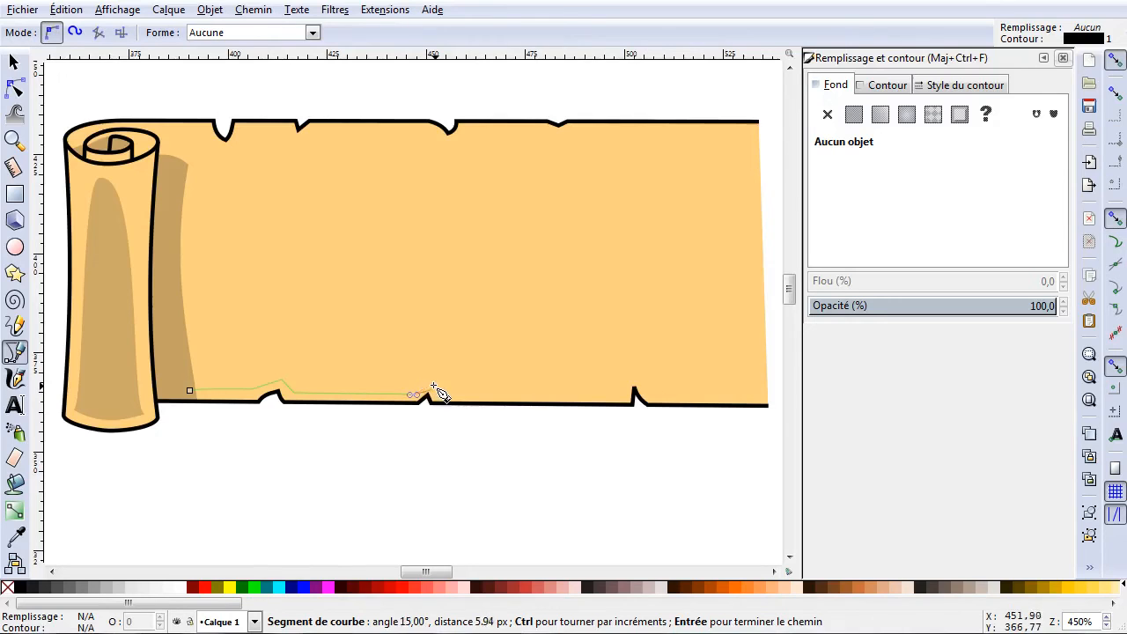
key("Escape")
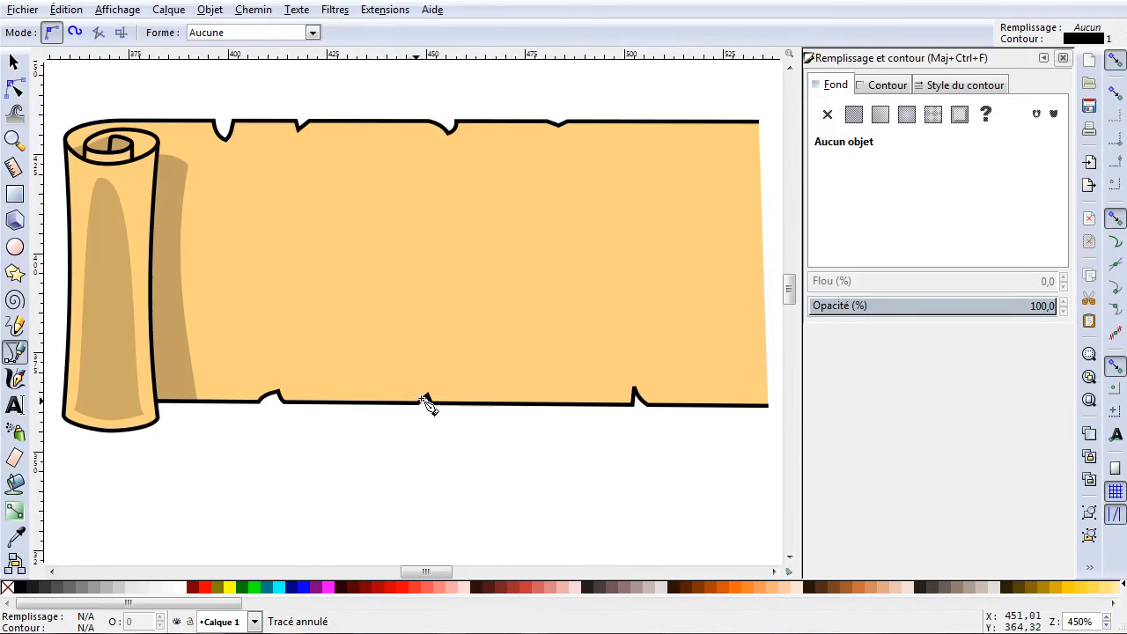
Trace a path's upper edge slightly above the sheet's lower border, from the roll's shadow over the three tears to the sheet's right end.
left_click(194, 391)
left_click(251, 393)
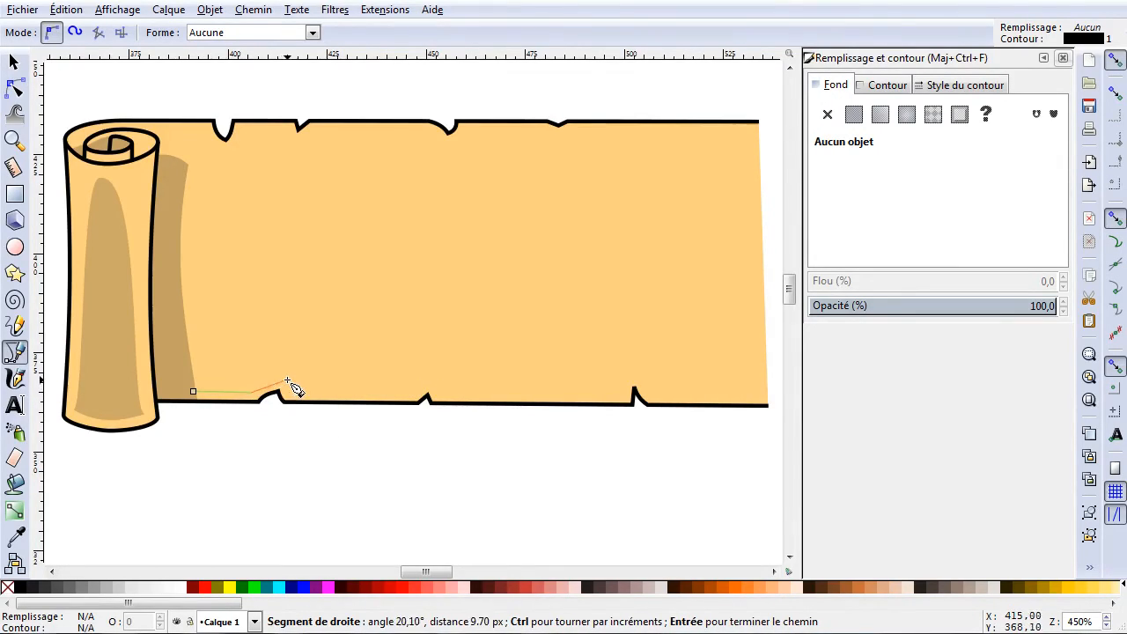
left_click(290, 385)
left_click(295, 394)
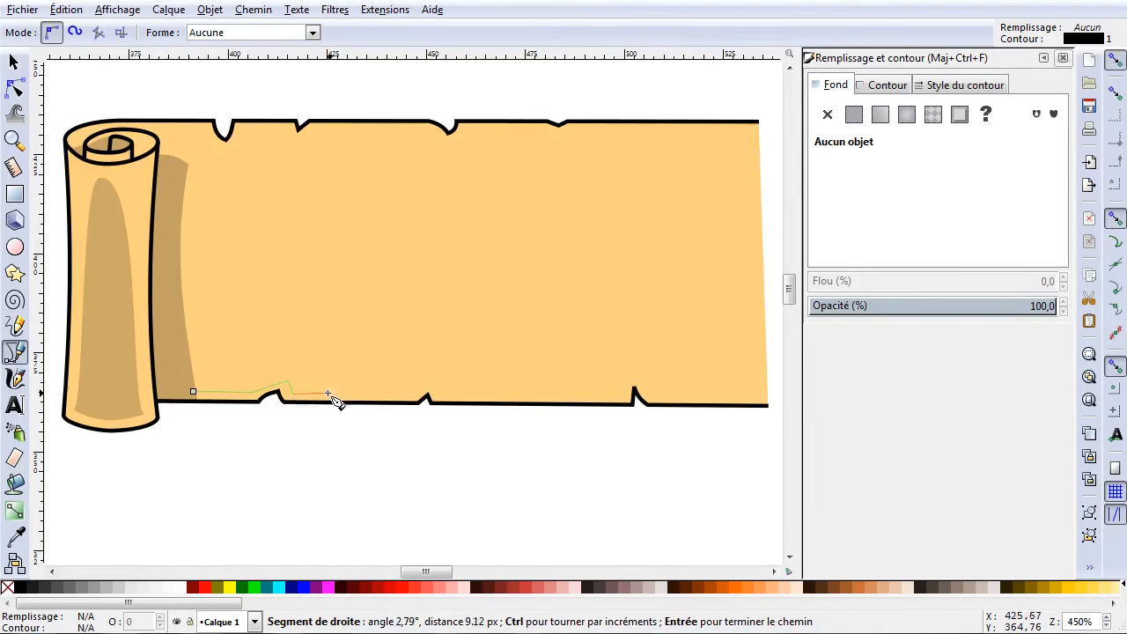
left_click(412, 394)
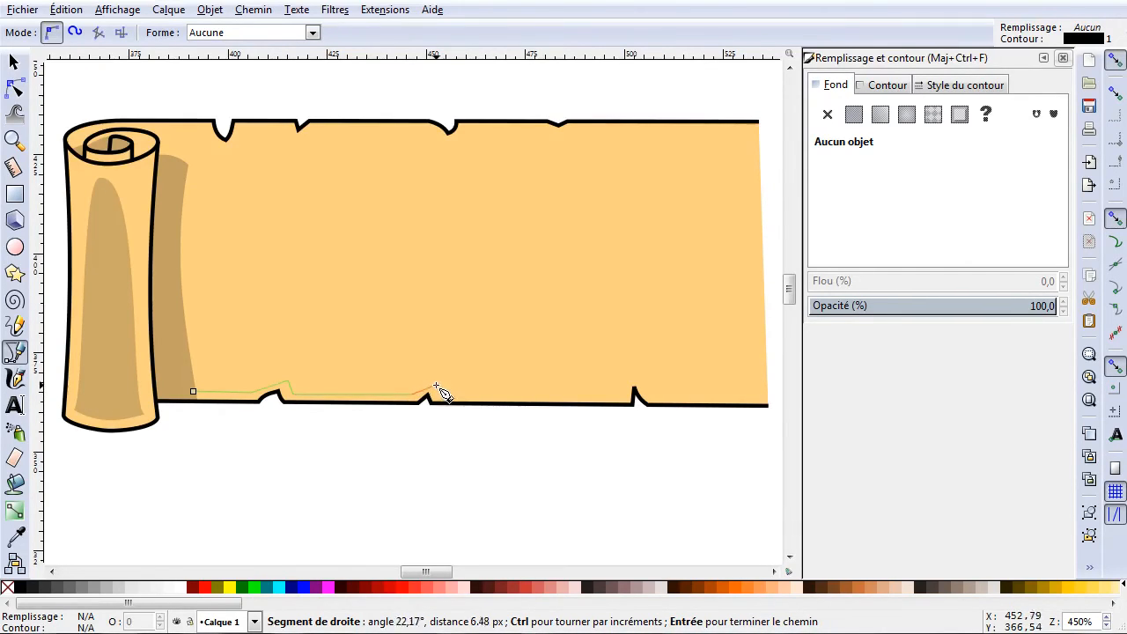
left_click(432, 384)
left_click(443, 395)
left_click(624, 396)
left_click(630, 376)
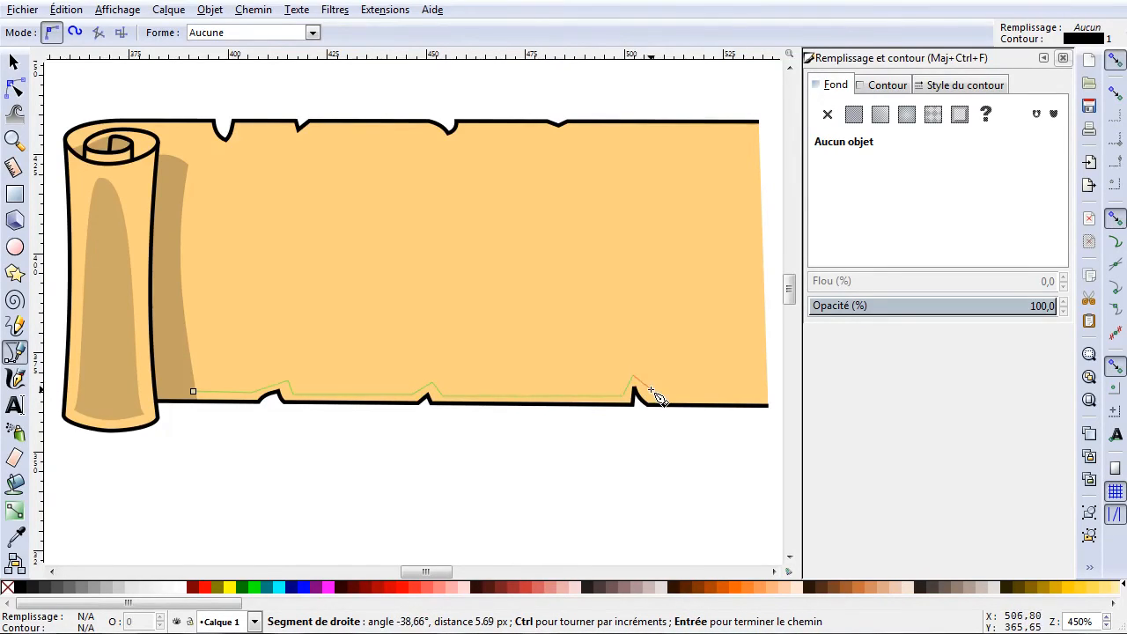
left_click(648, 393)
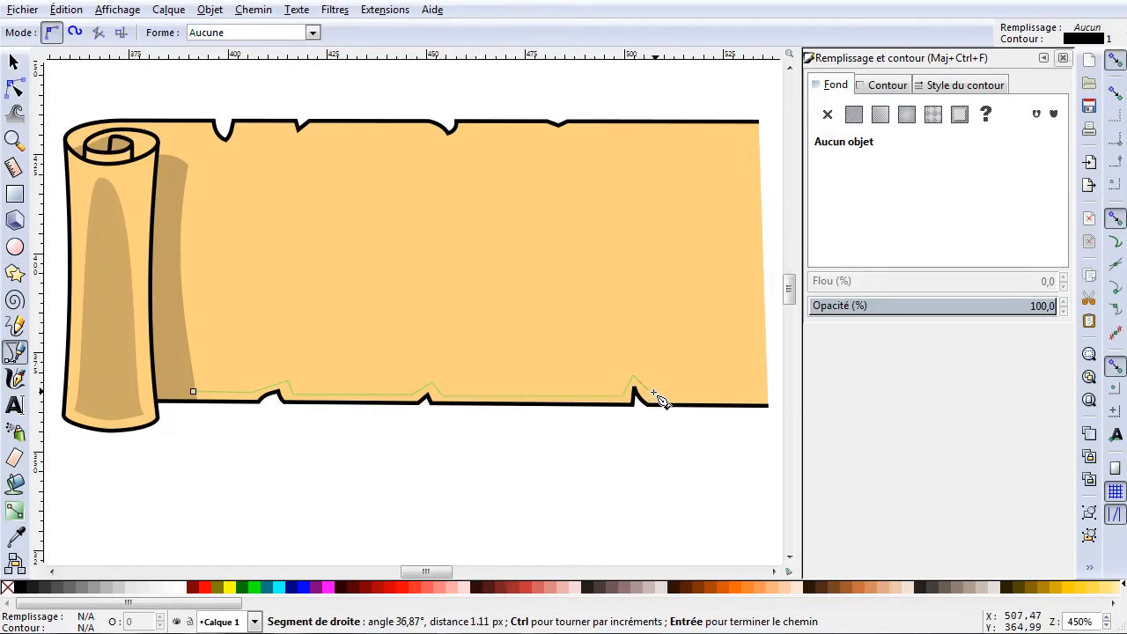
left_click(767, 394)
Continue the path back along the sheet's lower outline, following the three tears, and close it at its starting point beside the roll's shadow.
left_click(769, 405)
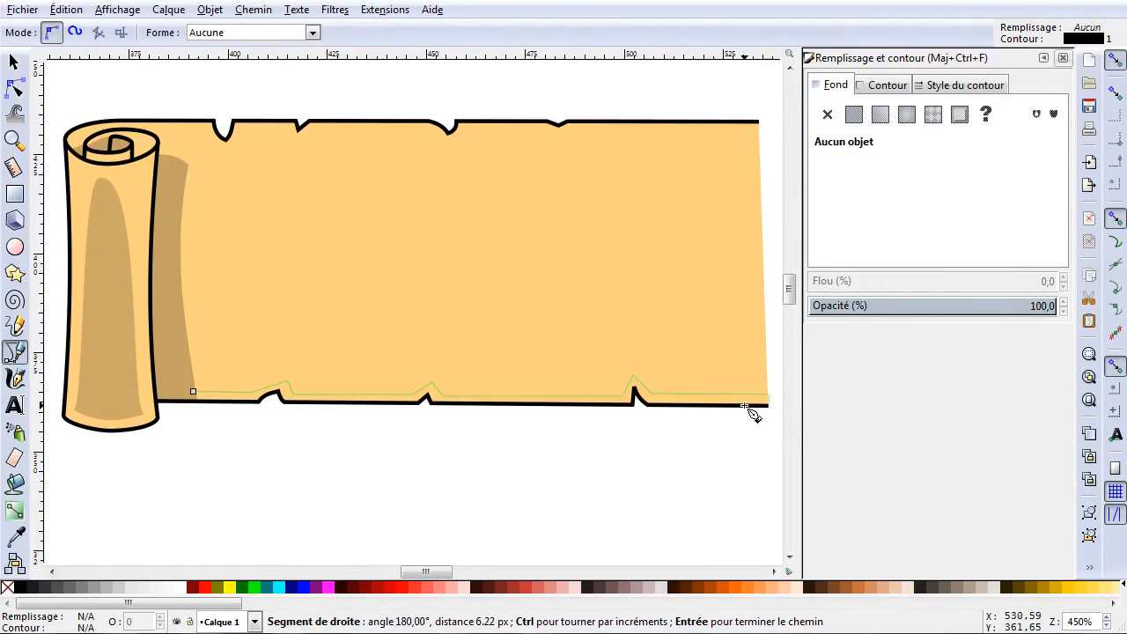
left_click(647, 408)
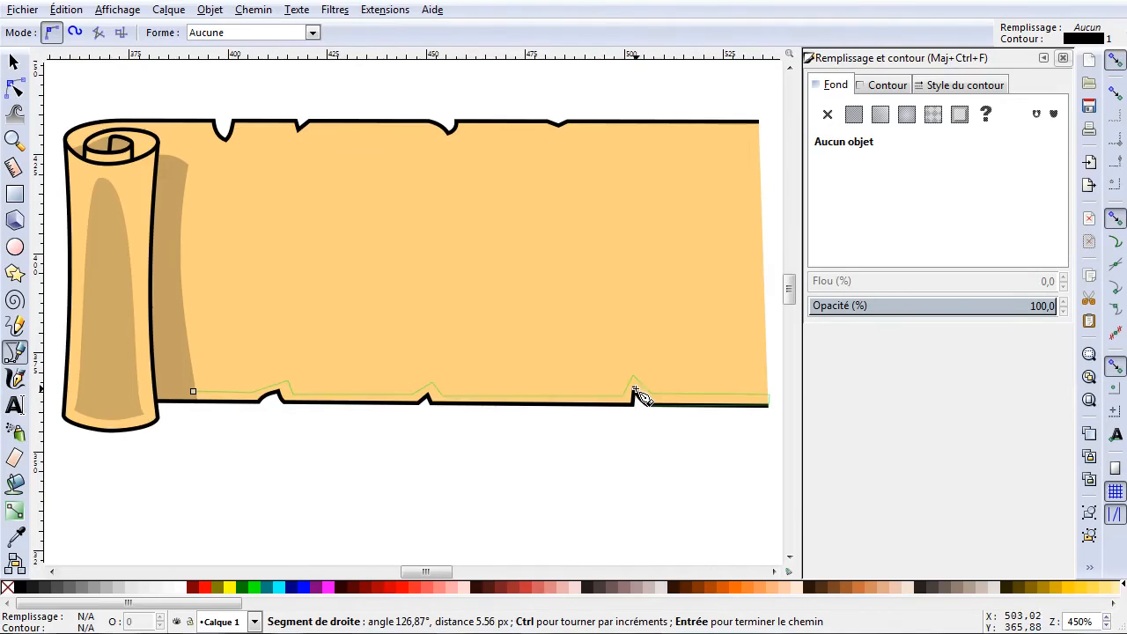
left_click(635, 389)
left_click(634, 403)
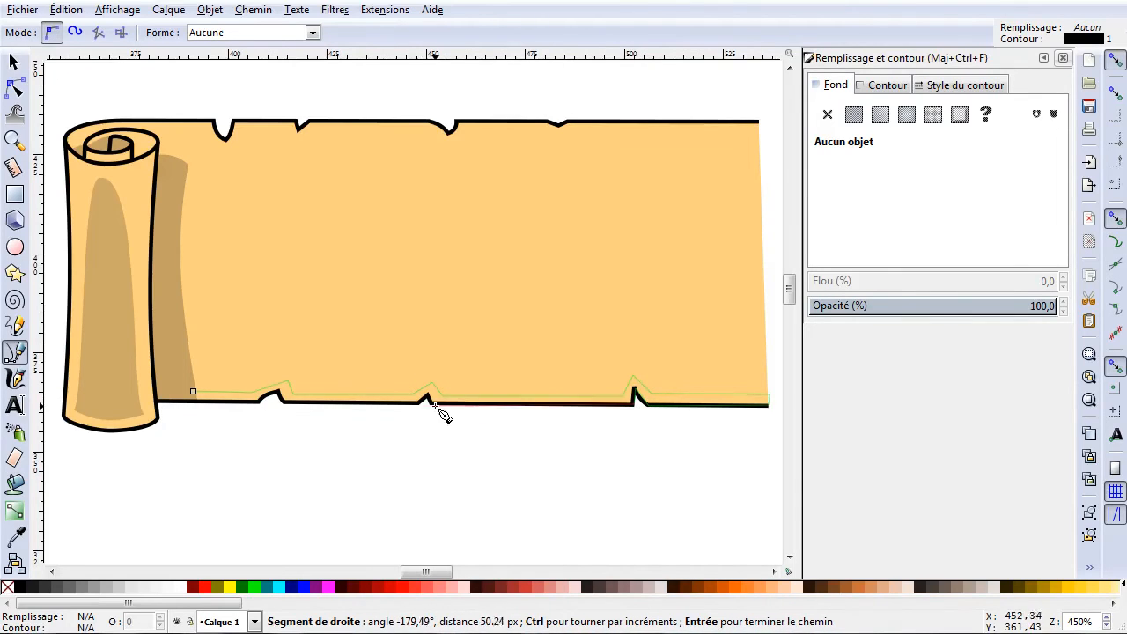
left_click(430, 402)
left_click(424, 391)
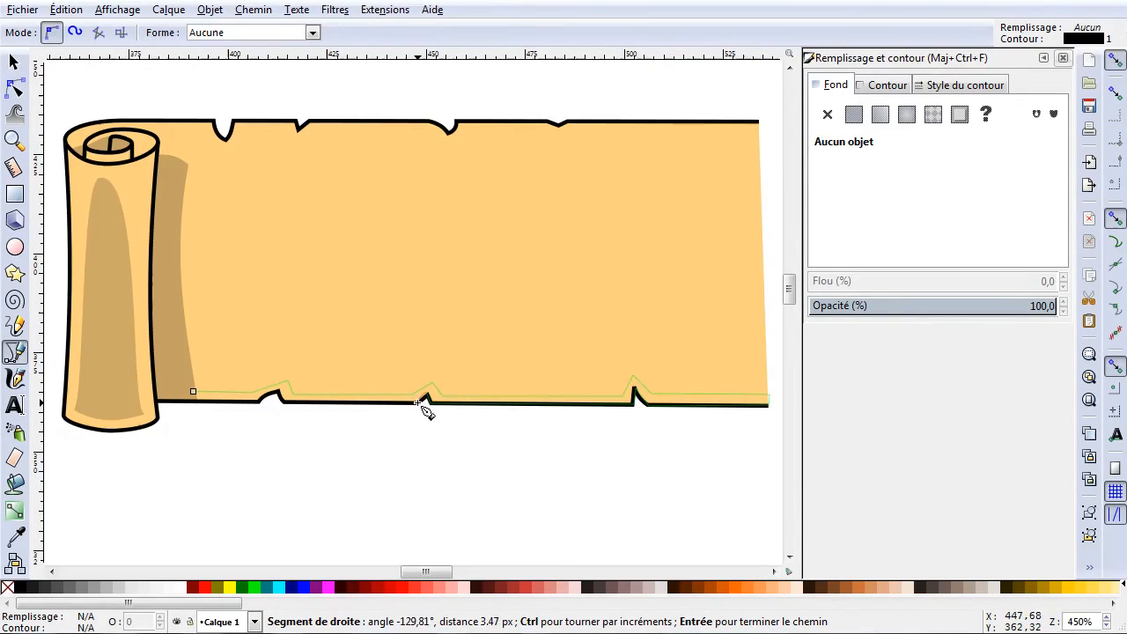
left_click(421, 404)
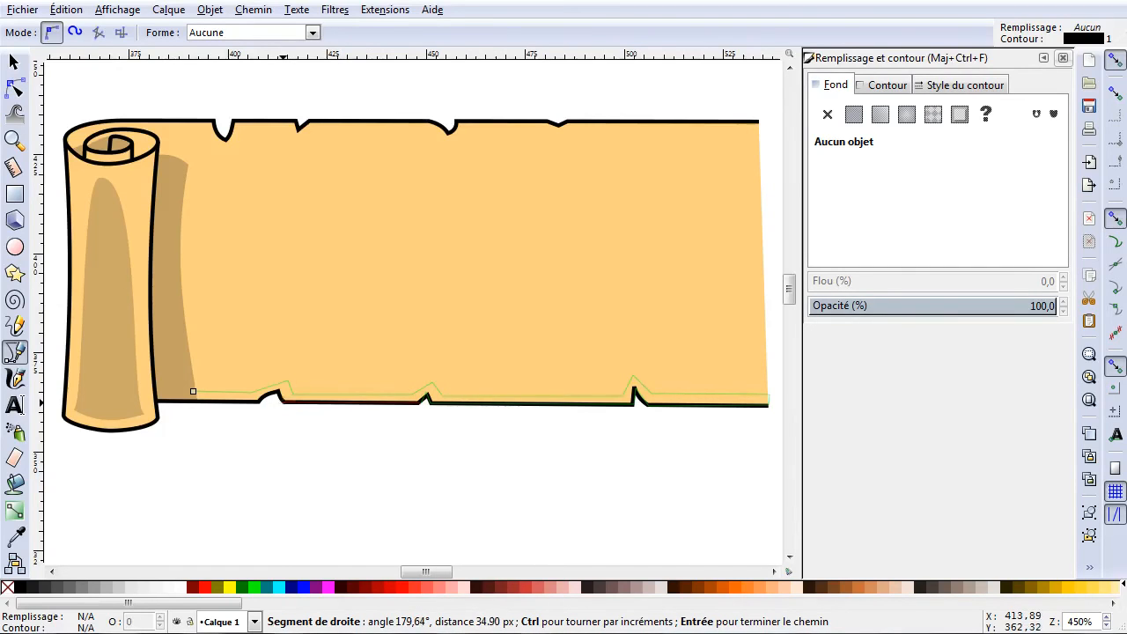
left_click(281, 402)
left_click(280, 391)
left_click(263, 404)
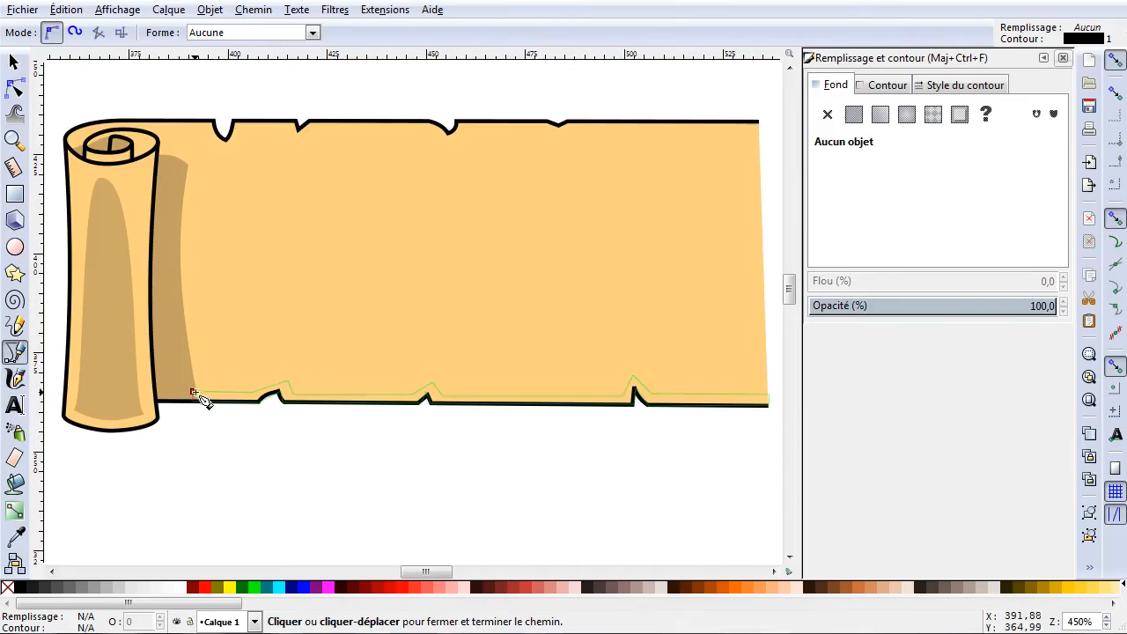
left_click(195, 393)
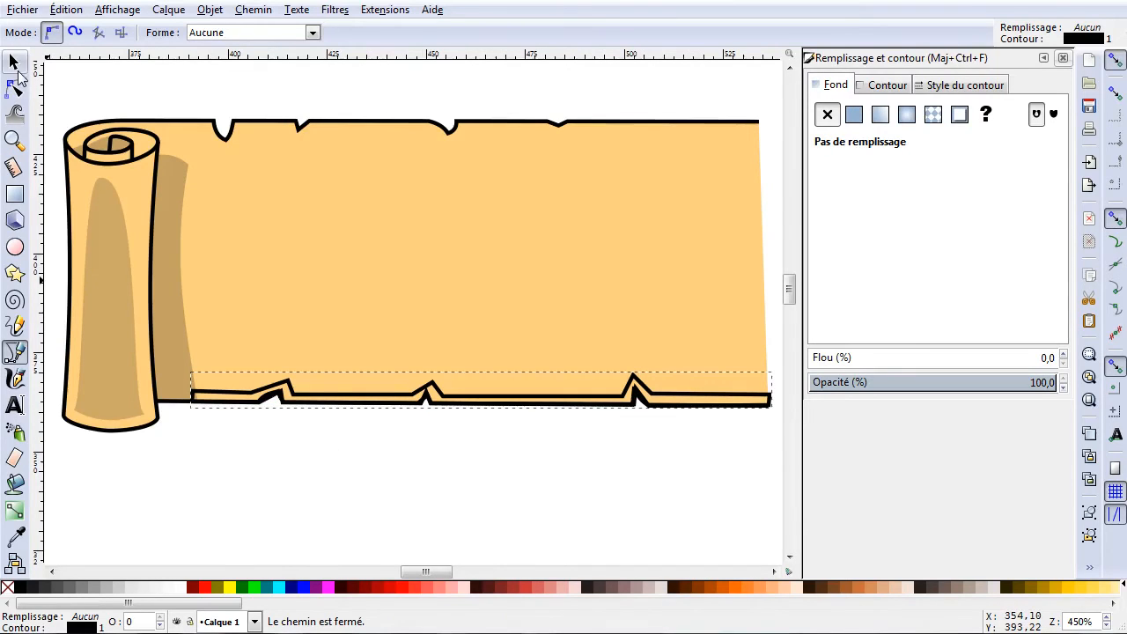
Fill the closed lower-edge strip with translucent black at alpha 59 and remove its outline.
left_click(14, 61)
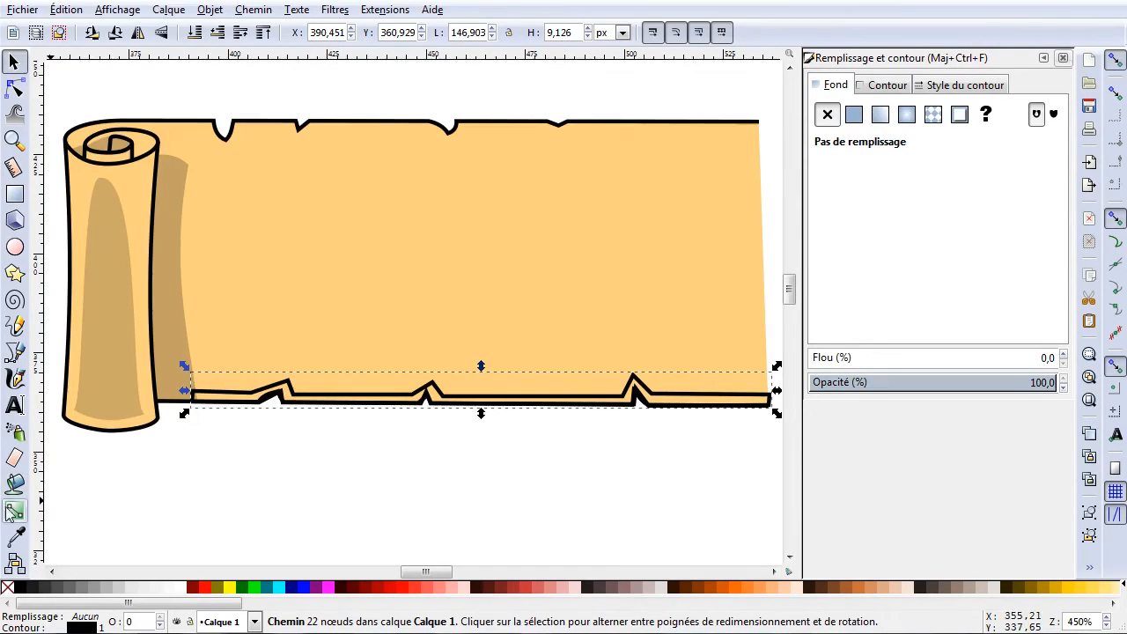
left_click(853, 114)
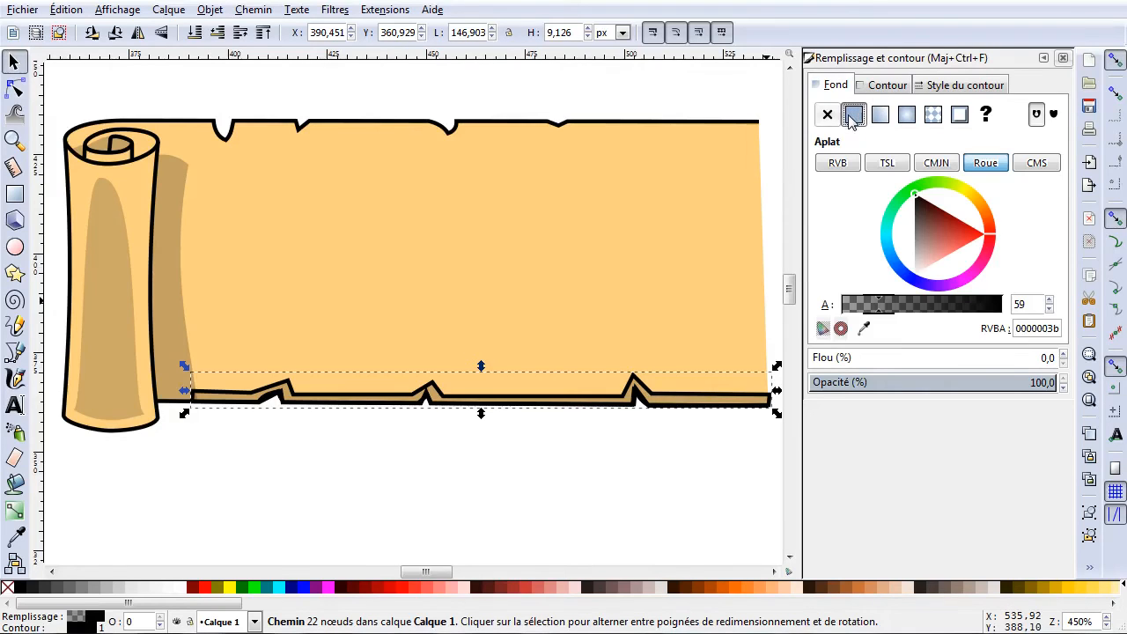
left_click(876, 86)
left_click(827, 117)
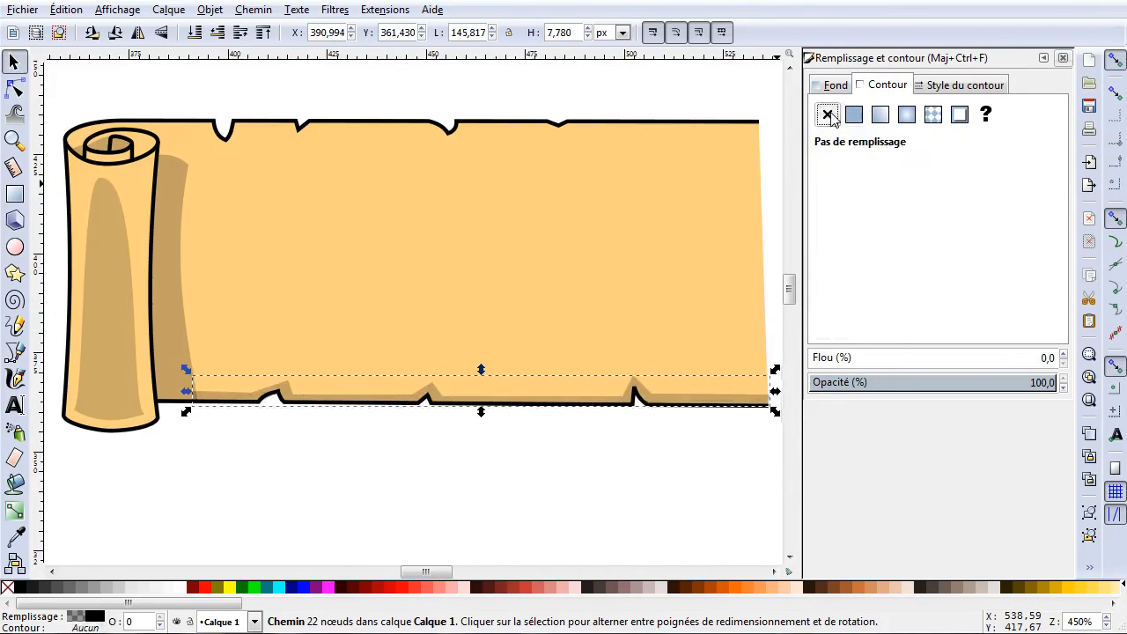
Align the two left-end nodes of the lower-edge shadow with the slanted border of the roll's shadow so they no longer overlap.
left_click(15, 90)
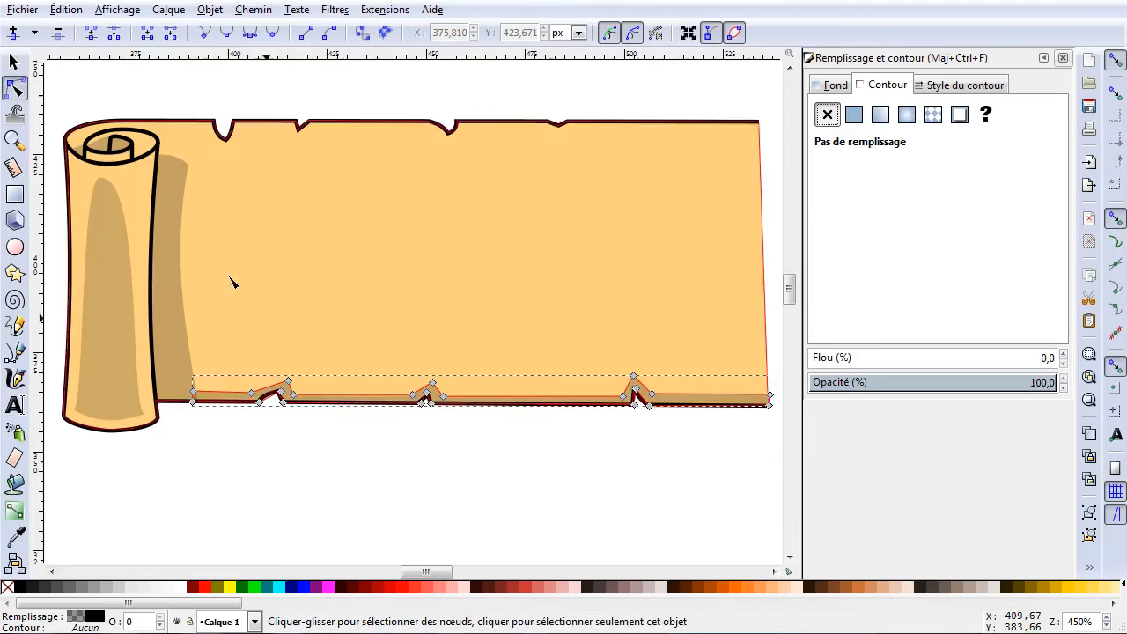
scroll(240, 421, "up", 4)
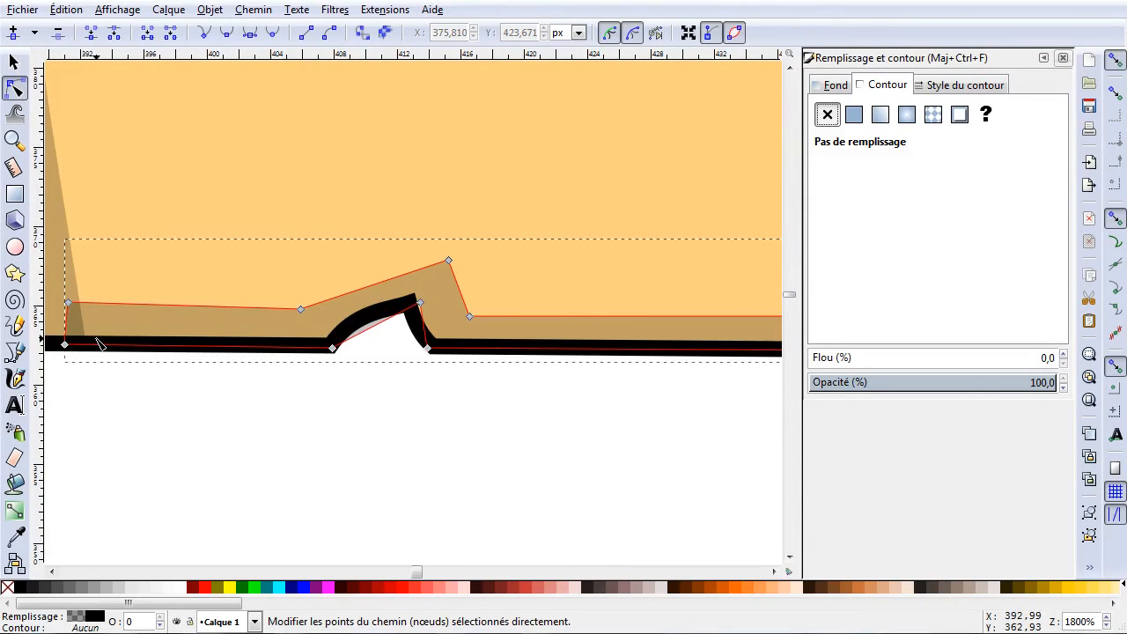
scroll(100, 343, "up", 1)
scroll(99, 343, "left", 6)
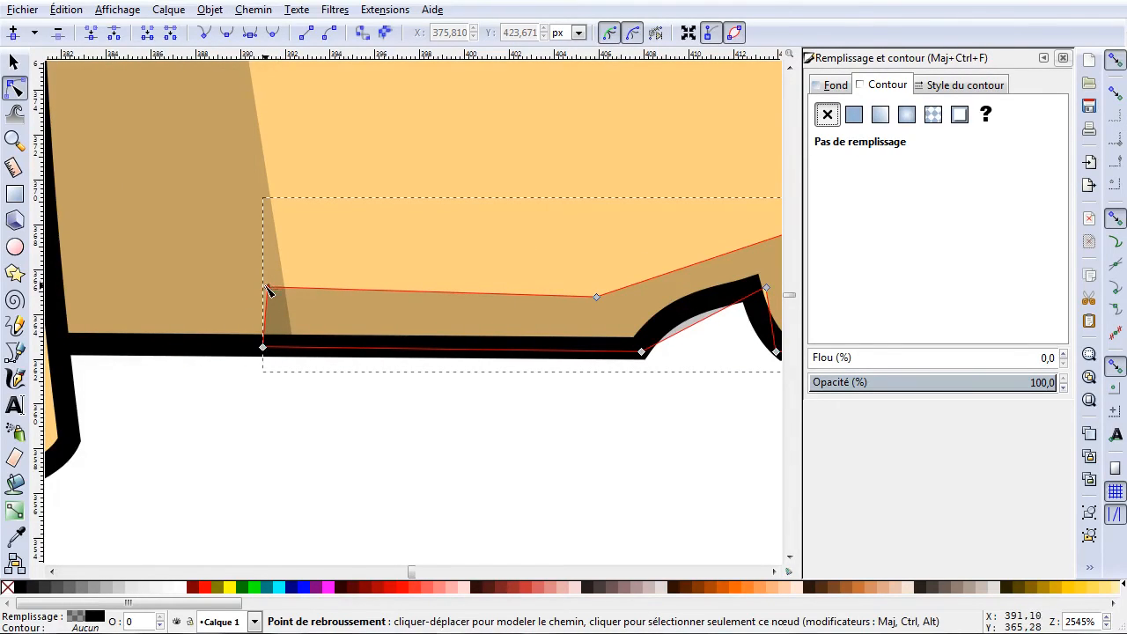
left_click_drag(283, 293, 301, 294)
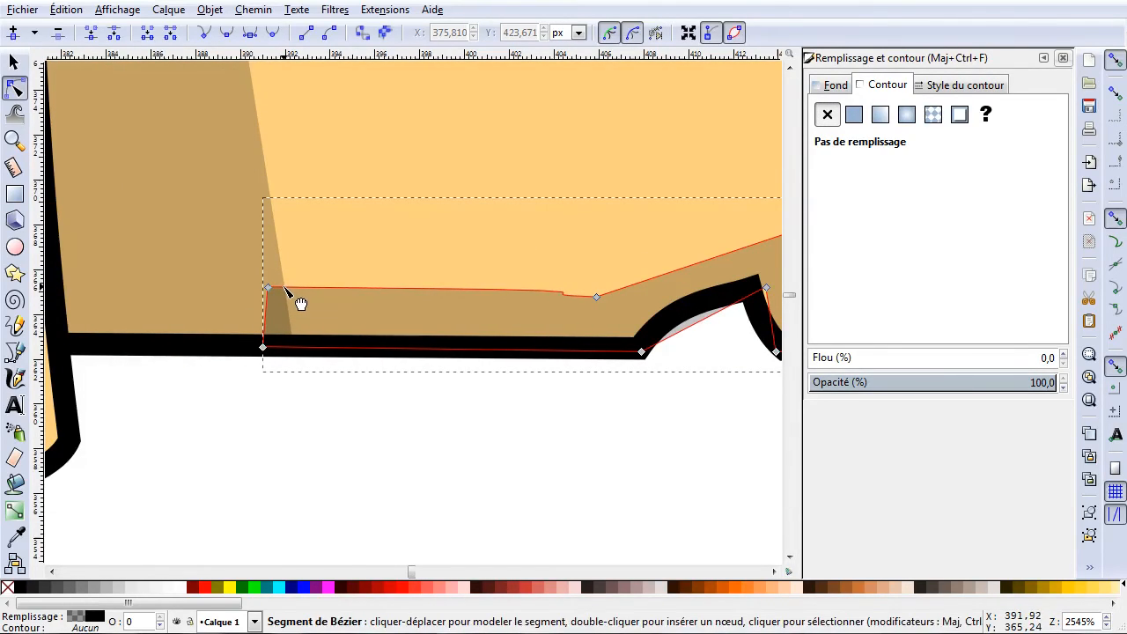
key("ctrl+z")
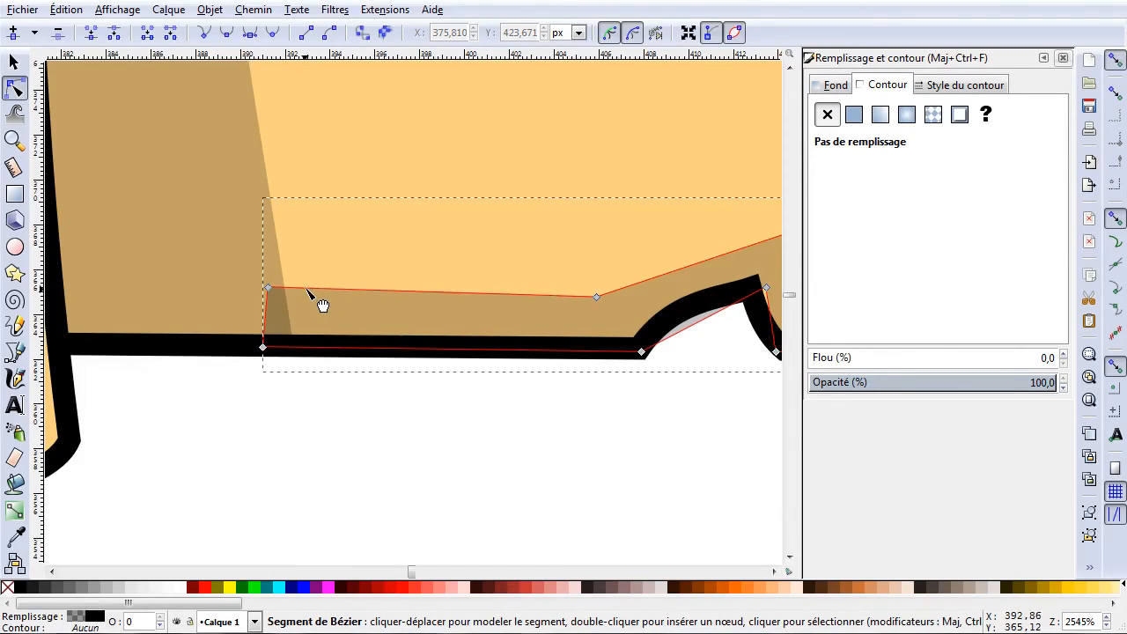
left_click_drag(268, 292, 285, 291)
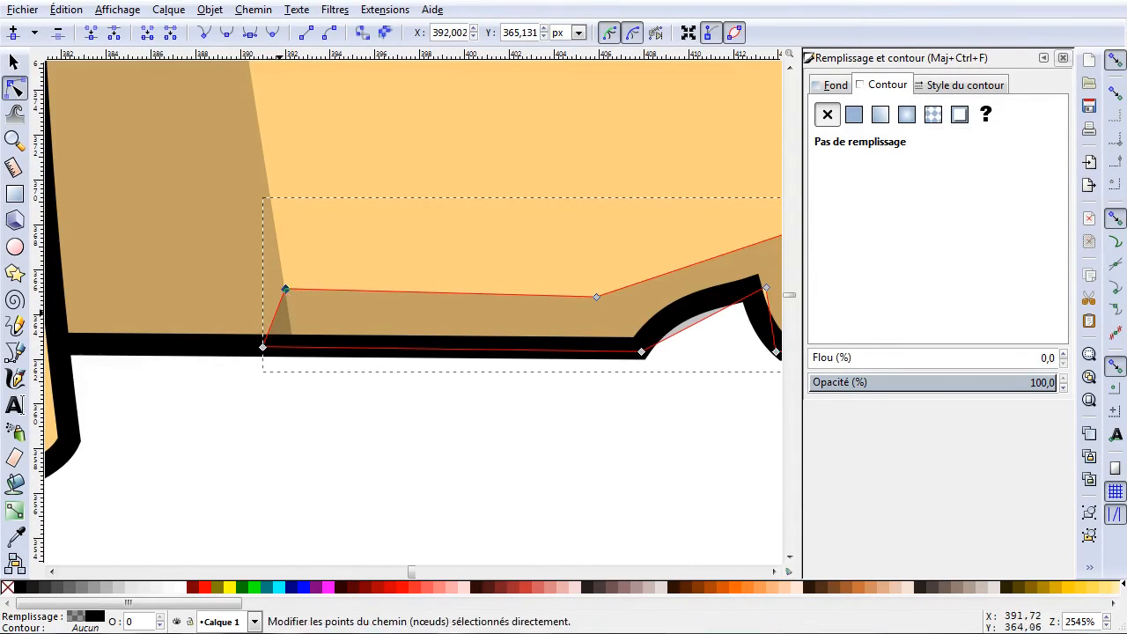
left_click_drag(263, 348, 292, 345)
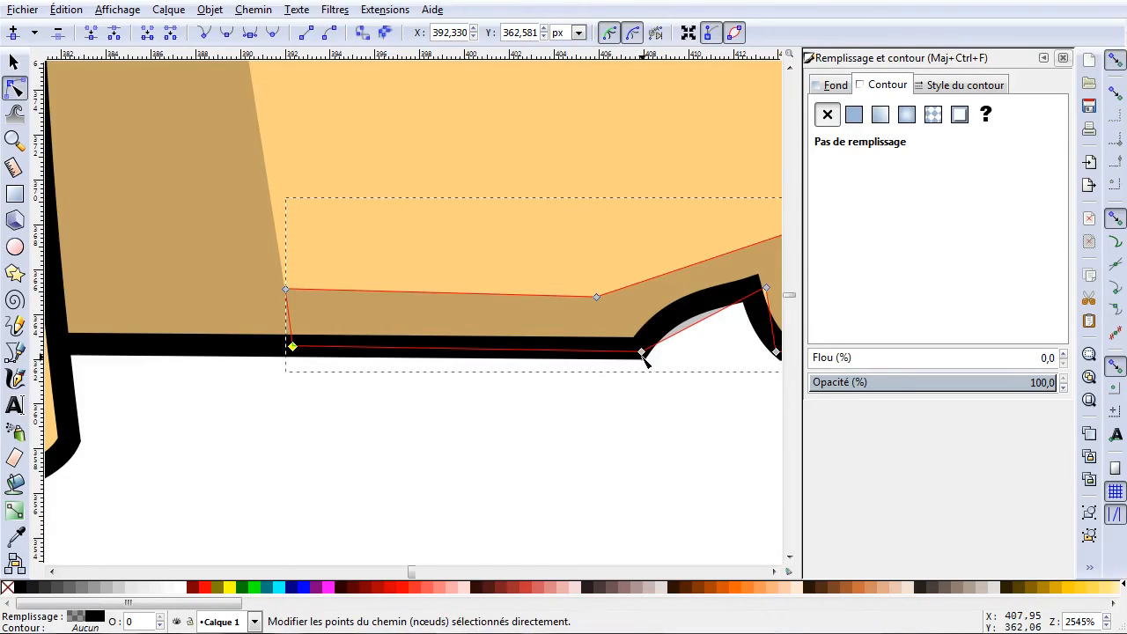
Curve the shadow's lower edge along the left side of the first tear and move its peak node onto the outline.
left_click(690, 342)
left_click_drag(695, 323, 690, 314)
left_click_drag(764, 288, 756, 293)
scroll(528, 396, "right", 3)
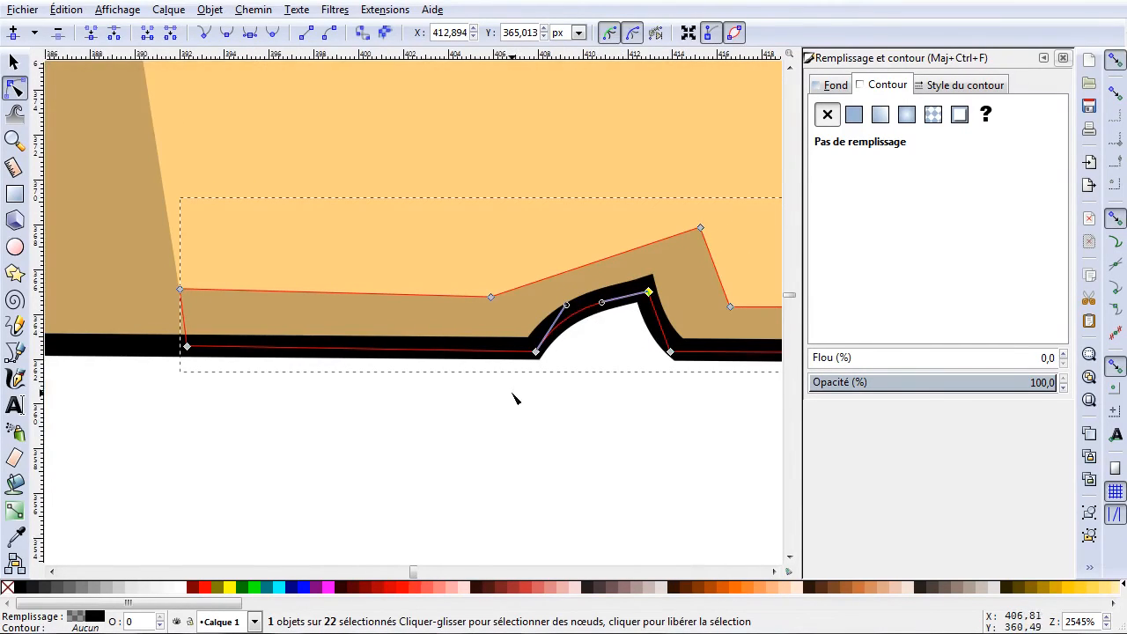
Reshape the shadow's upper border around the first tear with curved sides parallel to the outline, and align the tear's right foot with the outline.
scroll(514, 399, "right", 5)
left_click_drag(318, 299, 338, 292)
left_click_drag(454, 261, 434, 264)
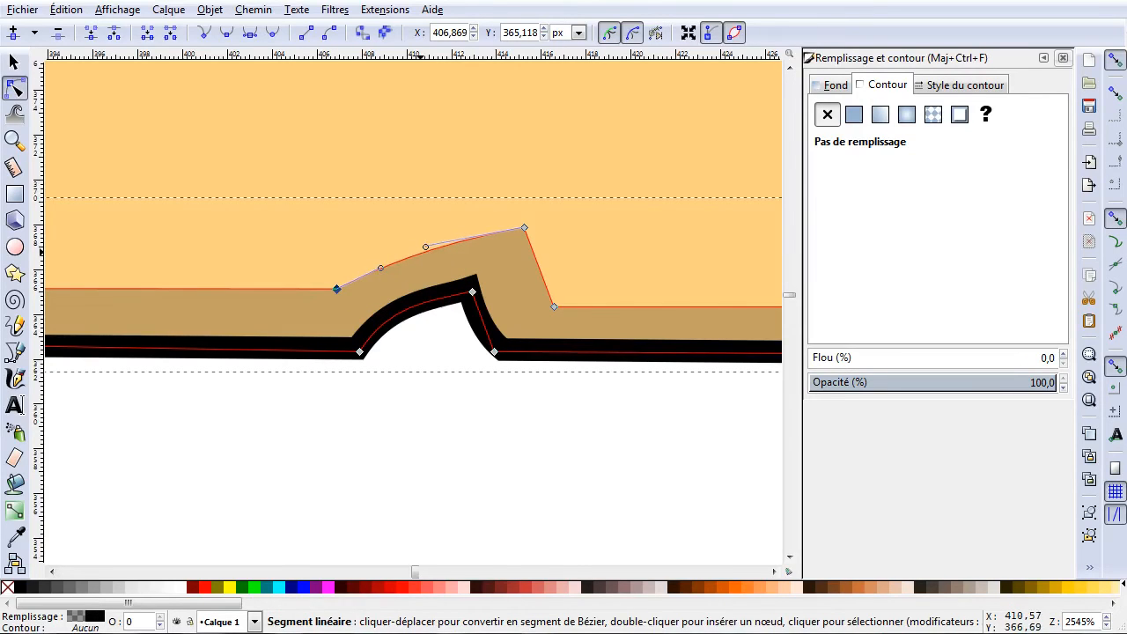
left_click_drag(526, 230, 494, 244)
left_click_drag(553, 305, 523, 311)
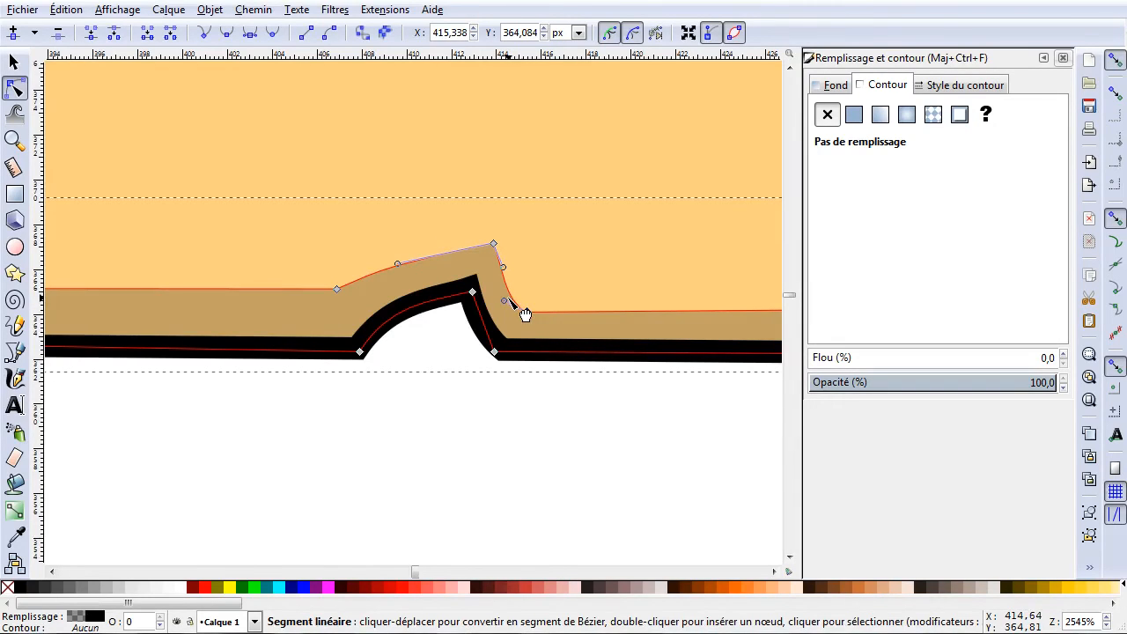
left_click_drag(495, 360, 501, 354)
Fit the shadow's nodes to the second tear, placing the lower ones on the outline and bringing the upper ones closer to it.
scroll(523, 395, "right", 8)
scroll(442, 365, "right", 8)
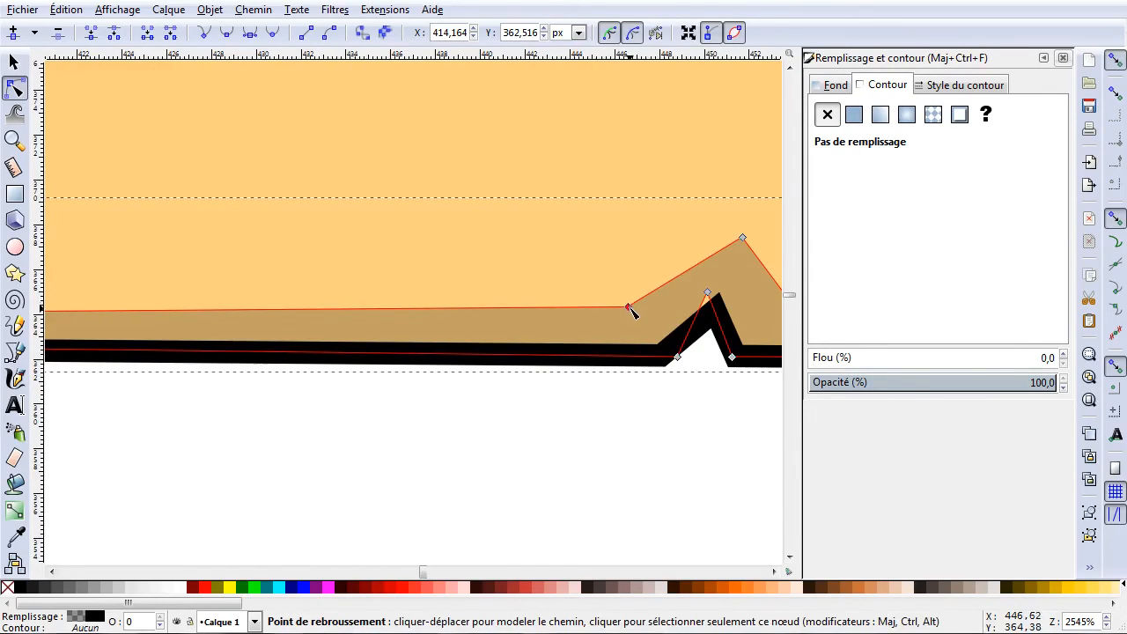
left_click_drag(630, 311, 633, 314)
left_click_drag(678, 361, 660, 360)
left_click_drag(707, 297, 717, 309)
left_click_drag(744, 240, 730, 265)
scroll(651, 346, "right", 7)
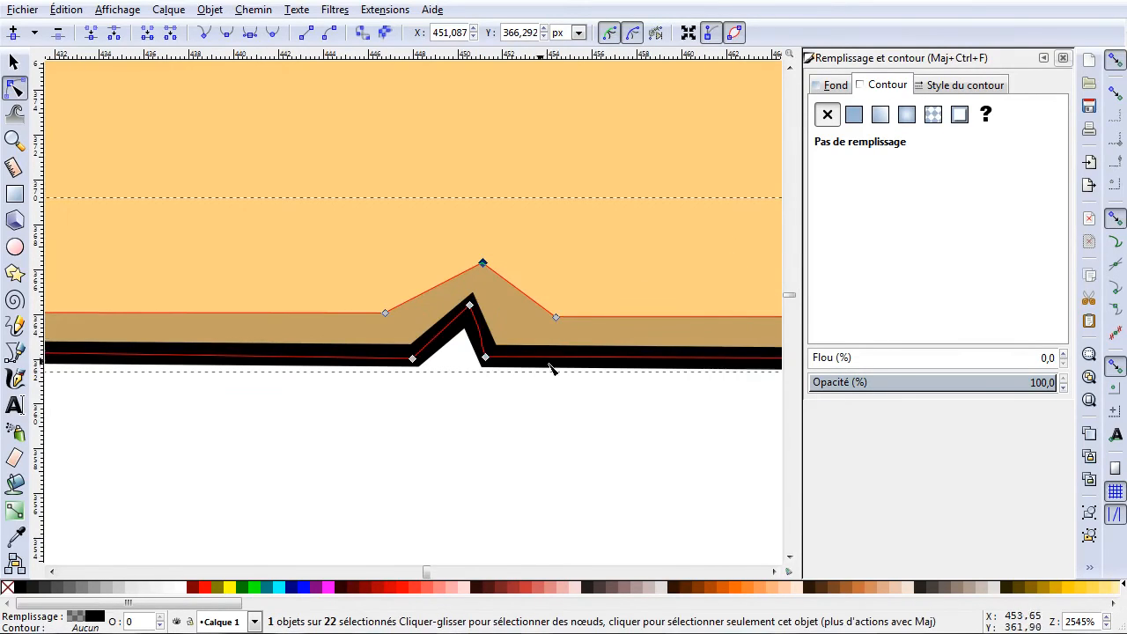
left_click_drag(553, 321, 517, 329)
Fit the shadow's nodes to the third tear and curve both sides of its upper border and the right side of its lower border.
scroll(586, 378, "right", 14)
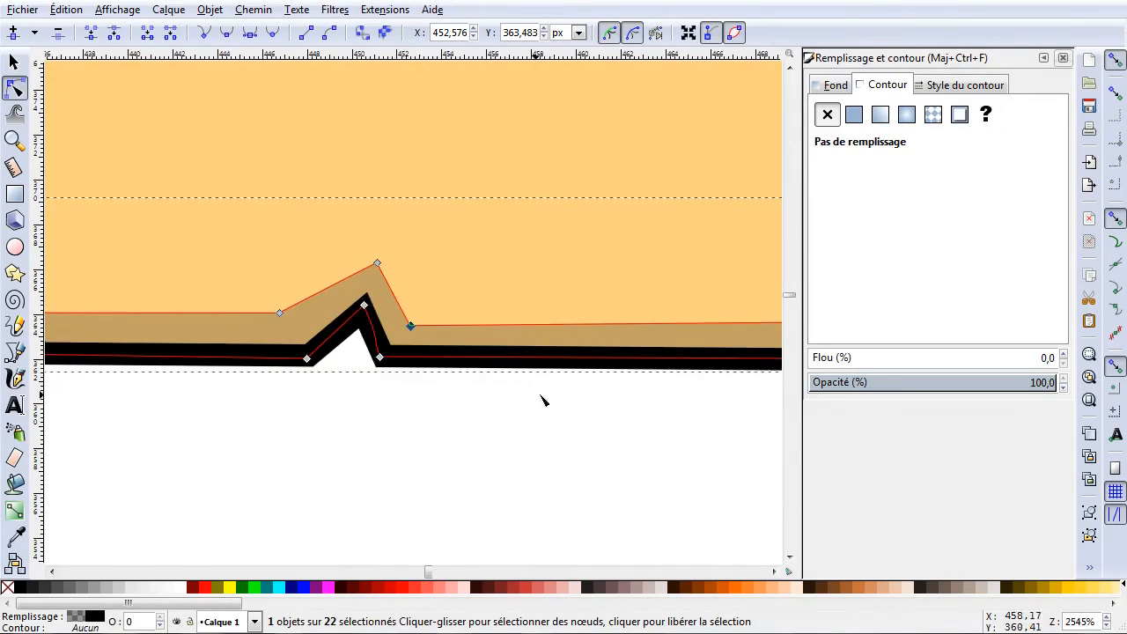
scroll(519, 371, "right", 6)
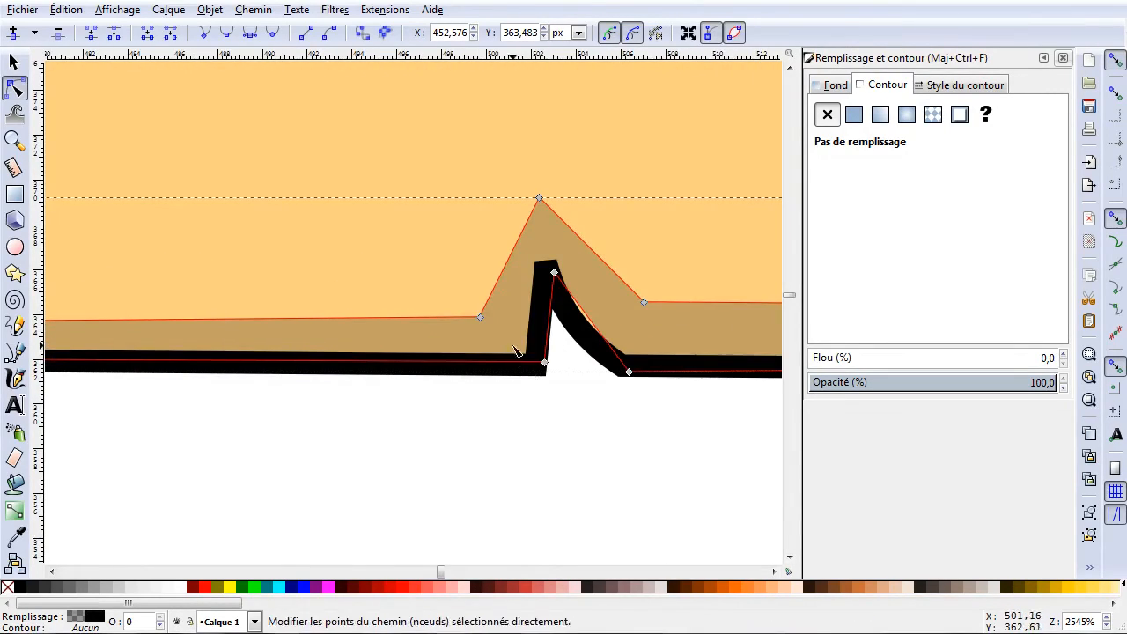
left_click_drag(482, 316, 491, 331)
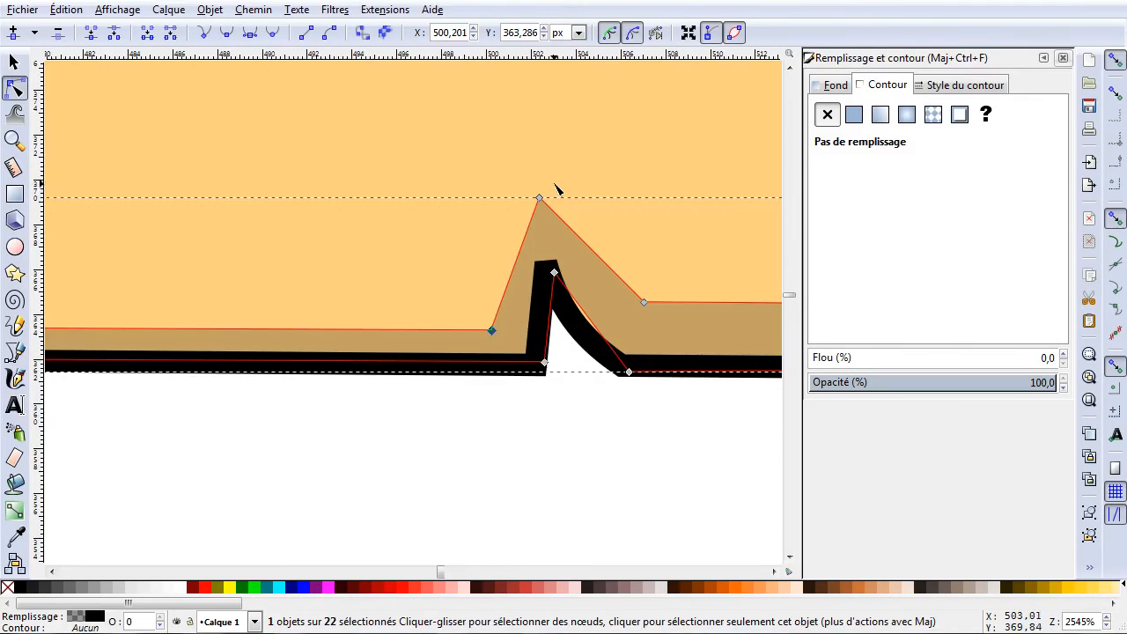
mouse_move(539, 200)
left_mouse_down()
mouse_move(513, 211)
mouse_move(532, 214)
left_mouse_up()
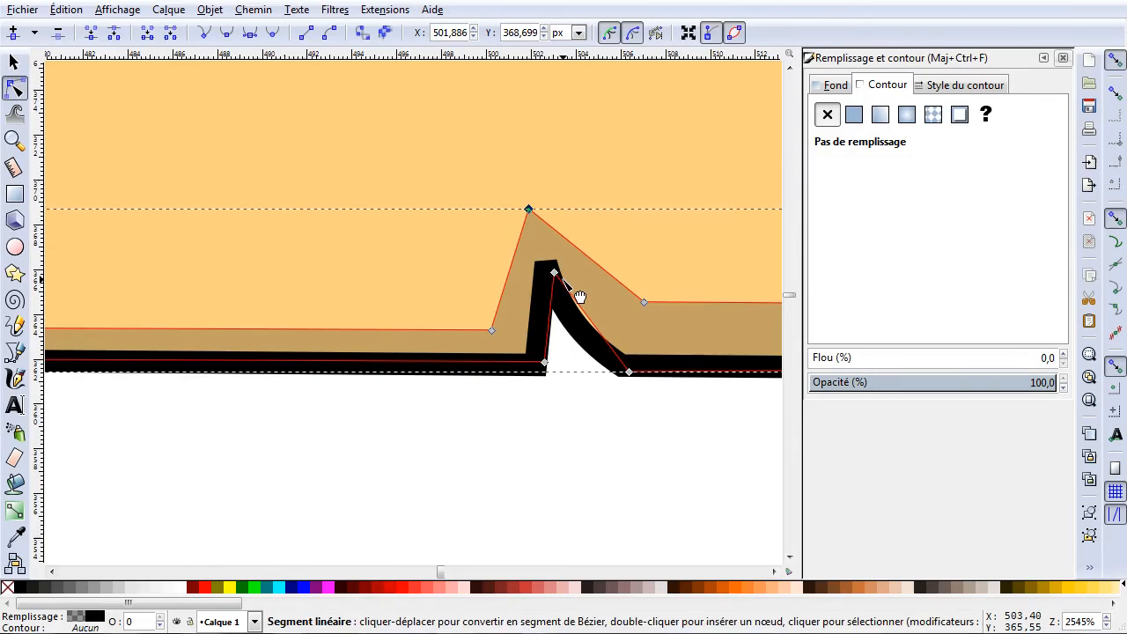
left_click_drag(553, 274, 546, 281)
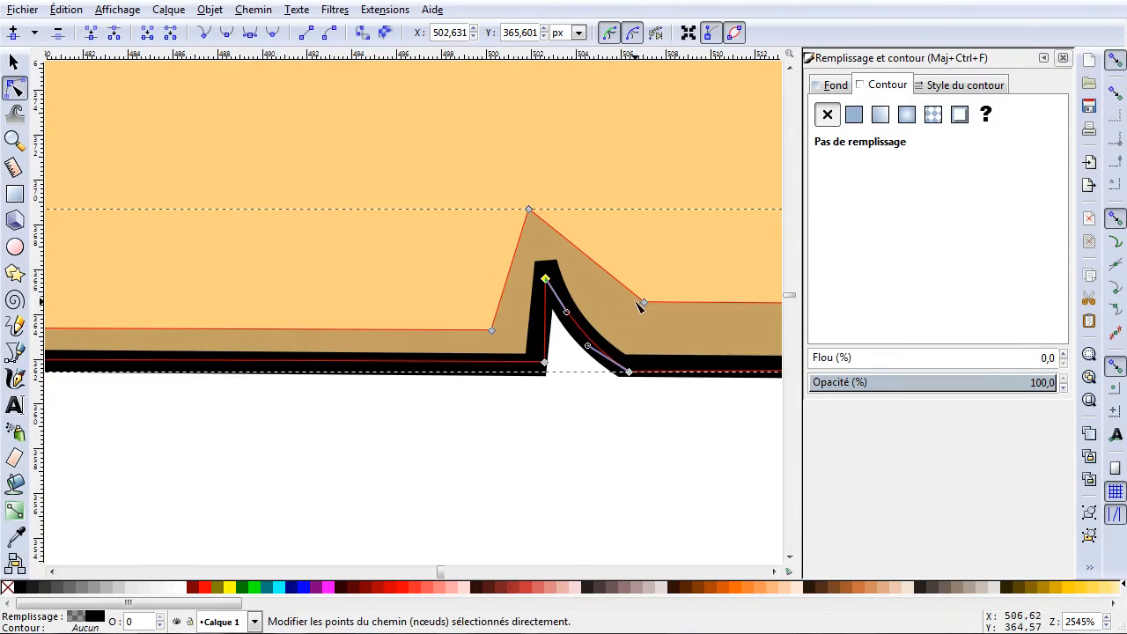
left_click_drag(644, 303, 616, 312)
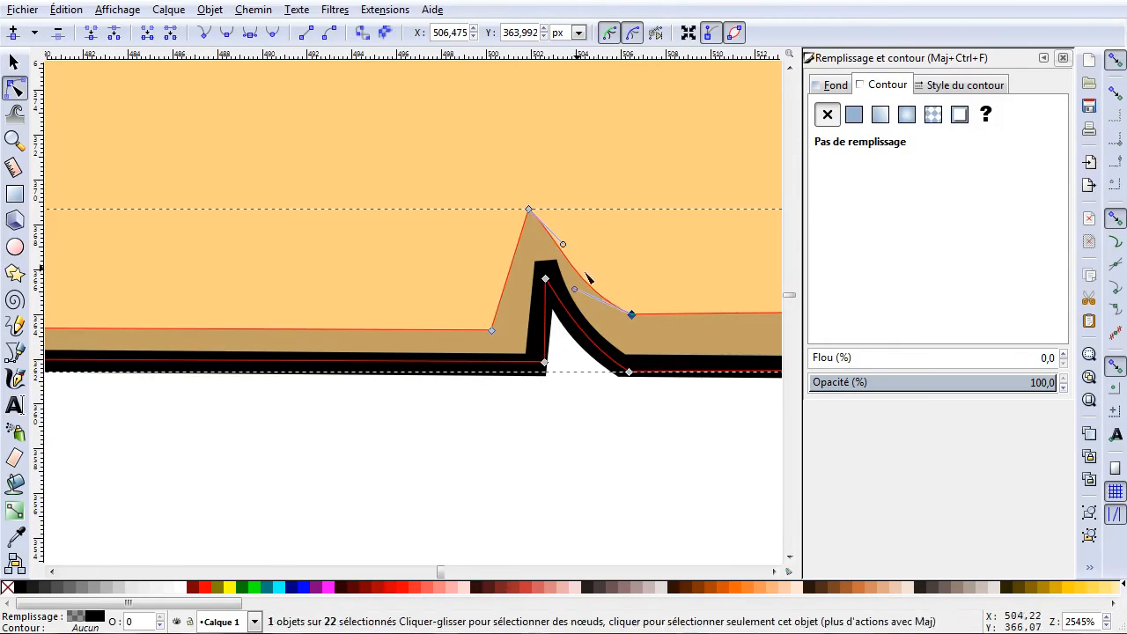
left_click_drag(528, 210, 543, 209)
left_click_drag(516, 275, 508, 274)
Move the two right-end nodes of the lower-edge shadow onto the sheet's right edge and deselect the shape.
scroll(545, 346, "right", 20)
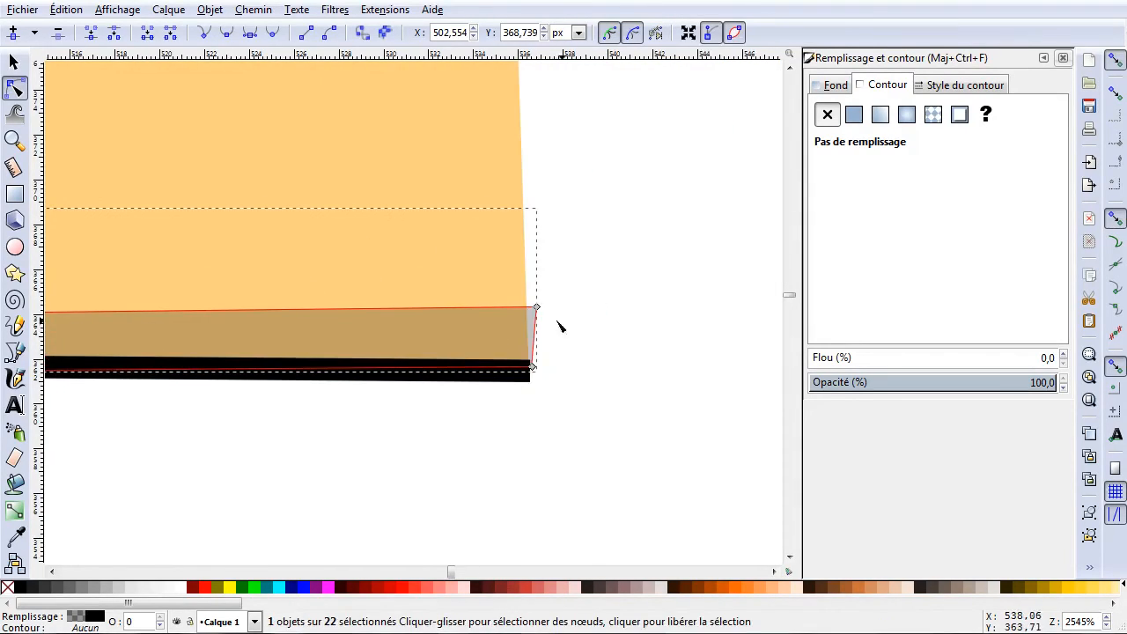
left_click_drag(536, 308, 526, 309)
left_click_drag(533, 369, 529, 368)
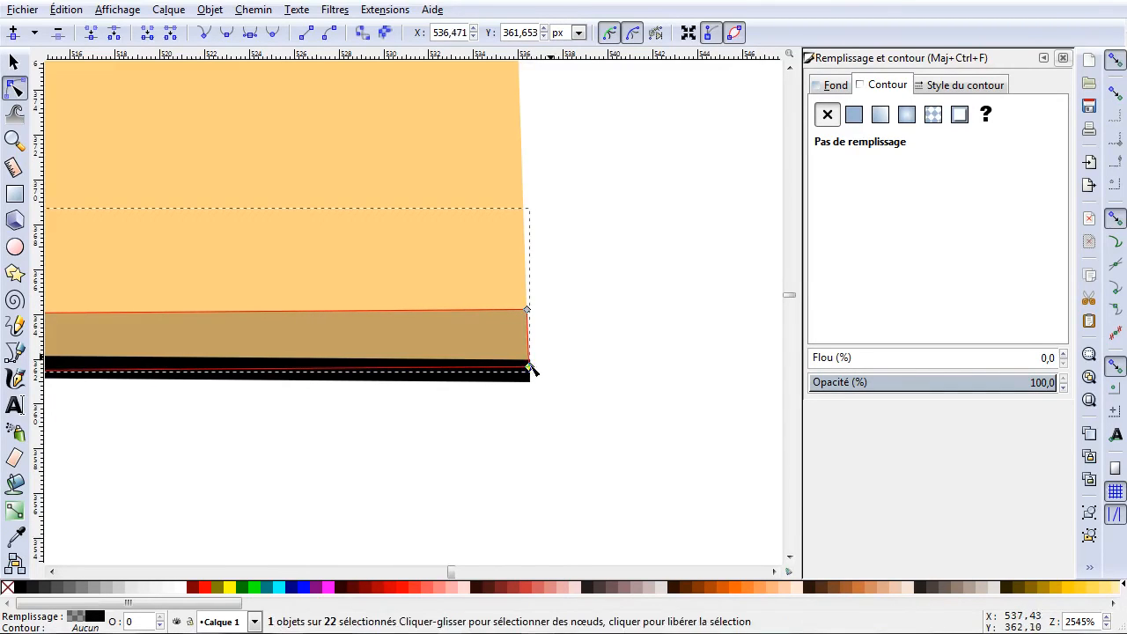
left_click(606, 344)
Thicken the lower-edge shadow around the first two tears by raising its upper border nodes.
scroll(574, 325, "down", 8)
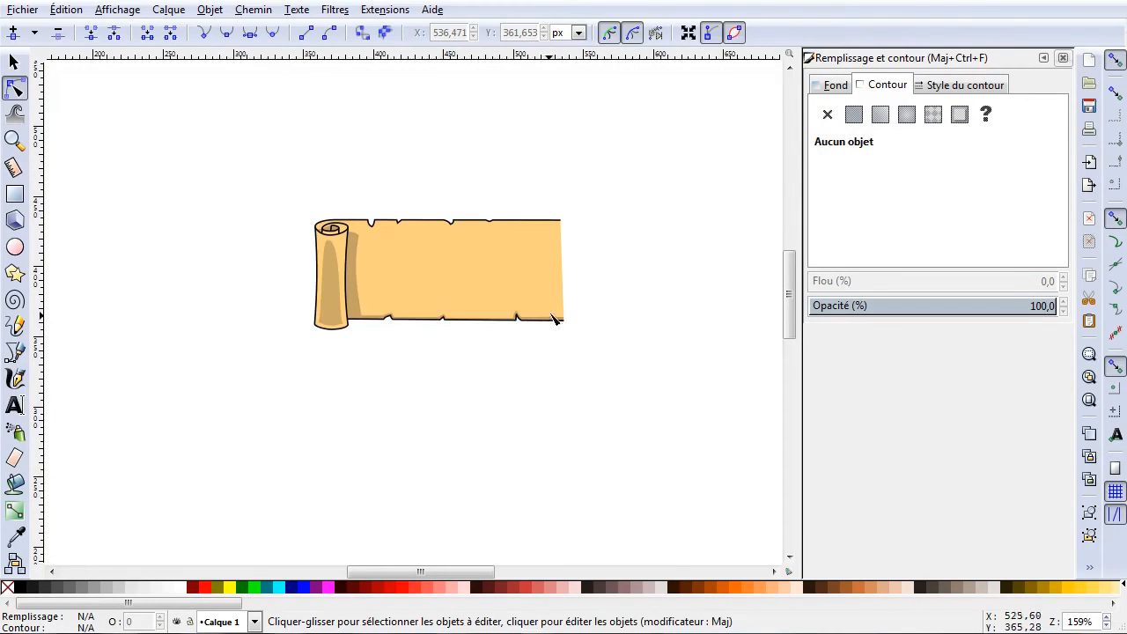
scroll(594, 346, "up", 2)
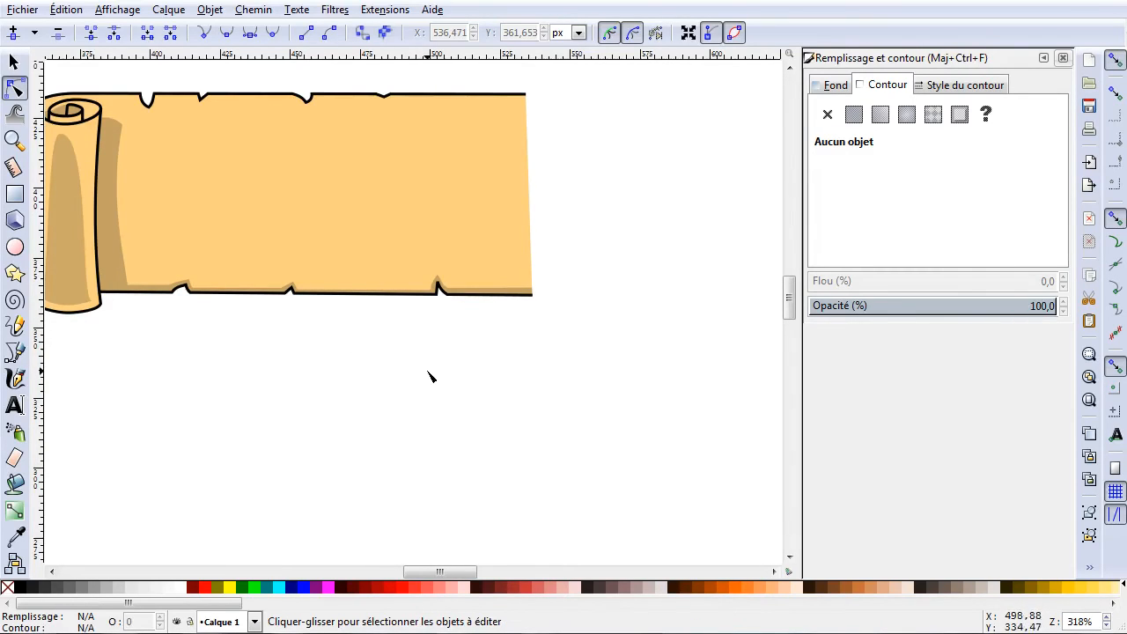
scroll(377, 341, "up", 2)
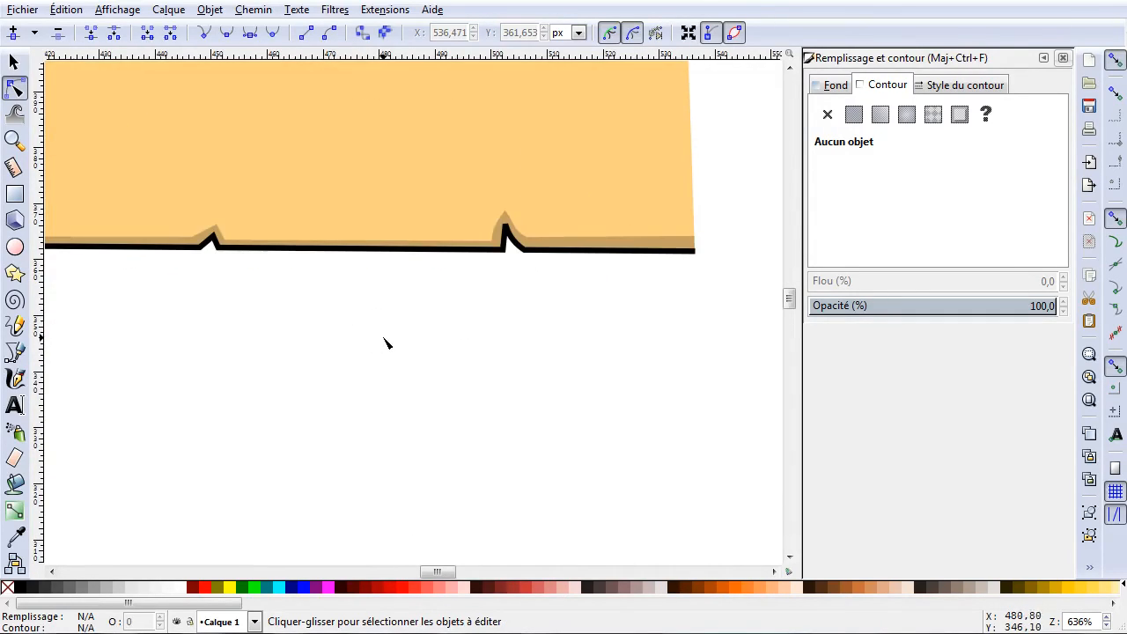
scroll(389, 346, "left", 2)
scroll(393, 343, "up", 1)
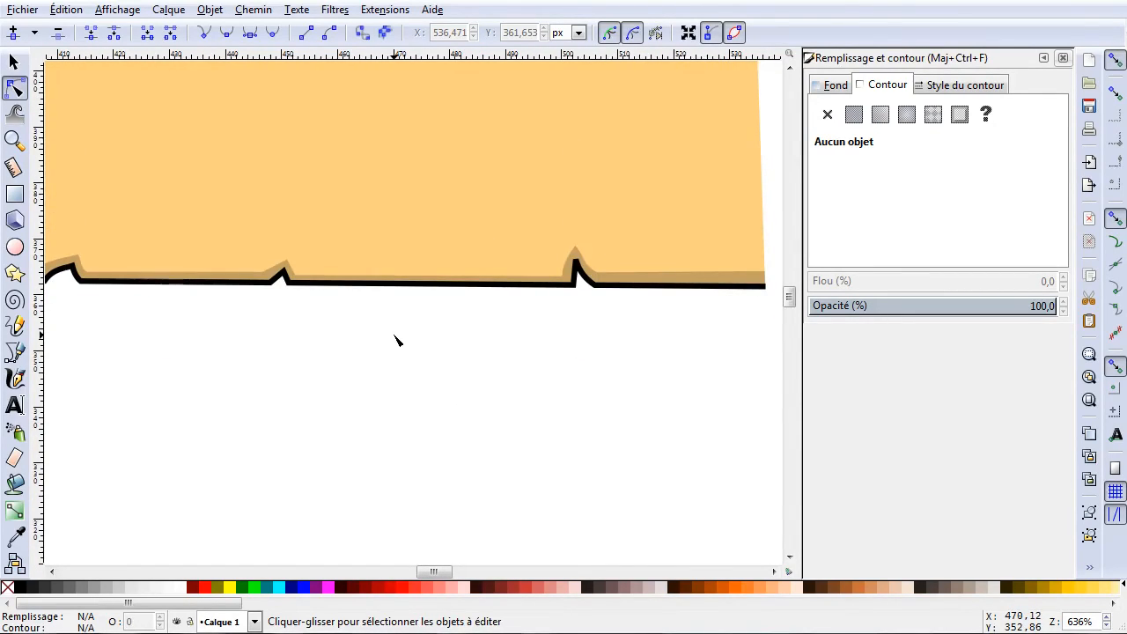
scroll(397, 339, "down", 1)
left_click(360, 299)
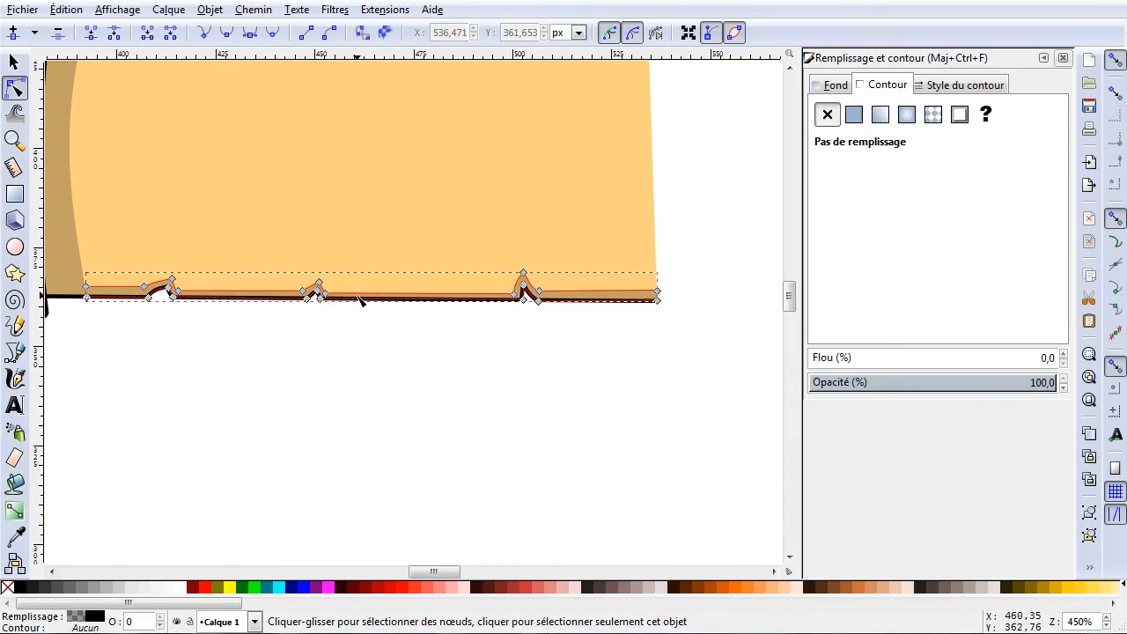
scroll(147, 302, "up", 2)
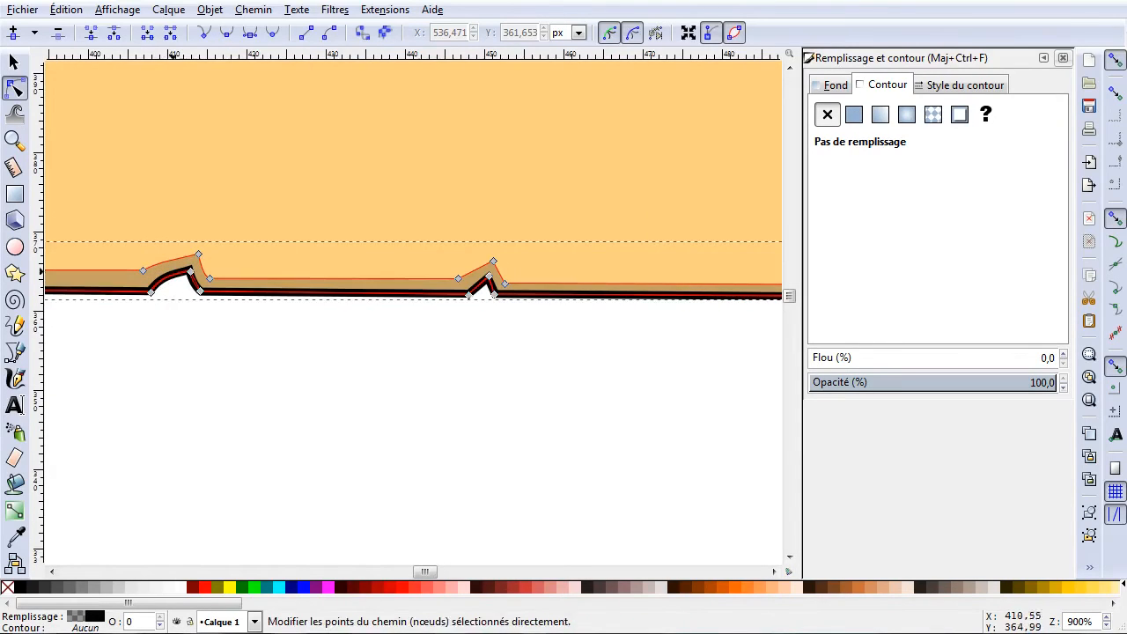
left_click_drag(193, 228, 218, 279)
left_click_drag(425, 243, 512, 290)
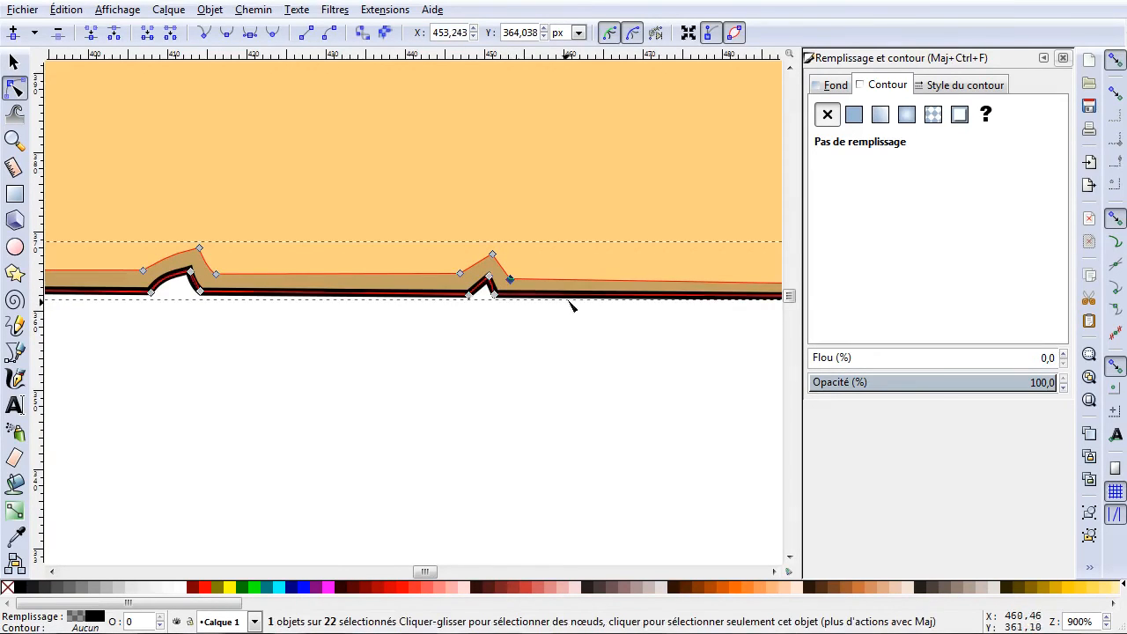
Raise the shadow's upper border nodes from the second tear's right side through the third tear, and deselect the shape.
scroll(586, 317, "right", 8)
left_click_drag(602, 285, 598, 280)
left_click(229, 280)
left_click_drag(230, 279, 229, 273)
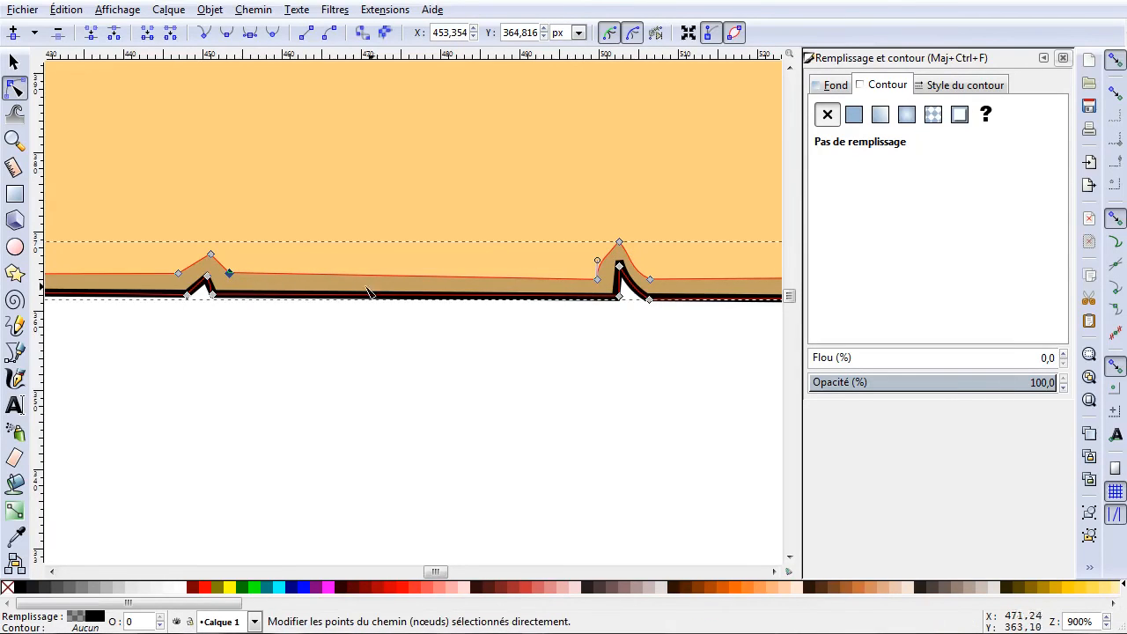
left_click_drag(621, 247, 621, 247)
scroll(678, 326, "right", 5)
scroll(666, 343, "right", 2)
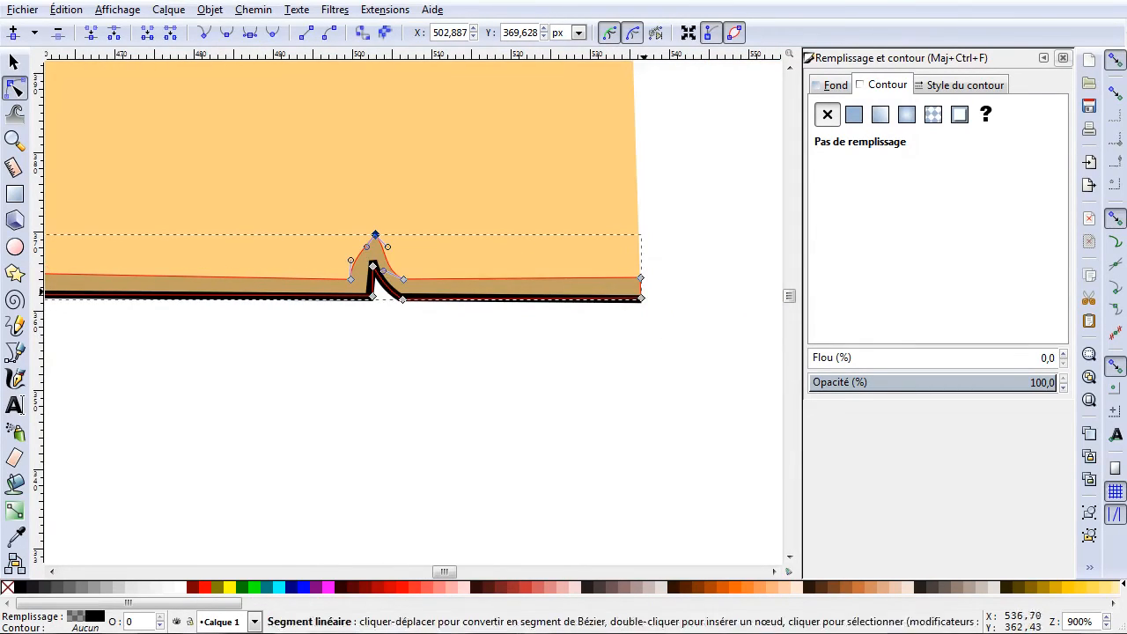
left_click_drag(411, 281, 352, 273)
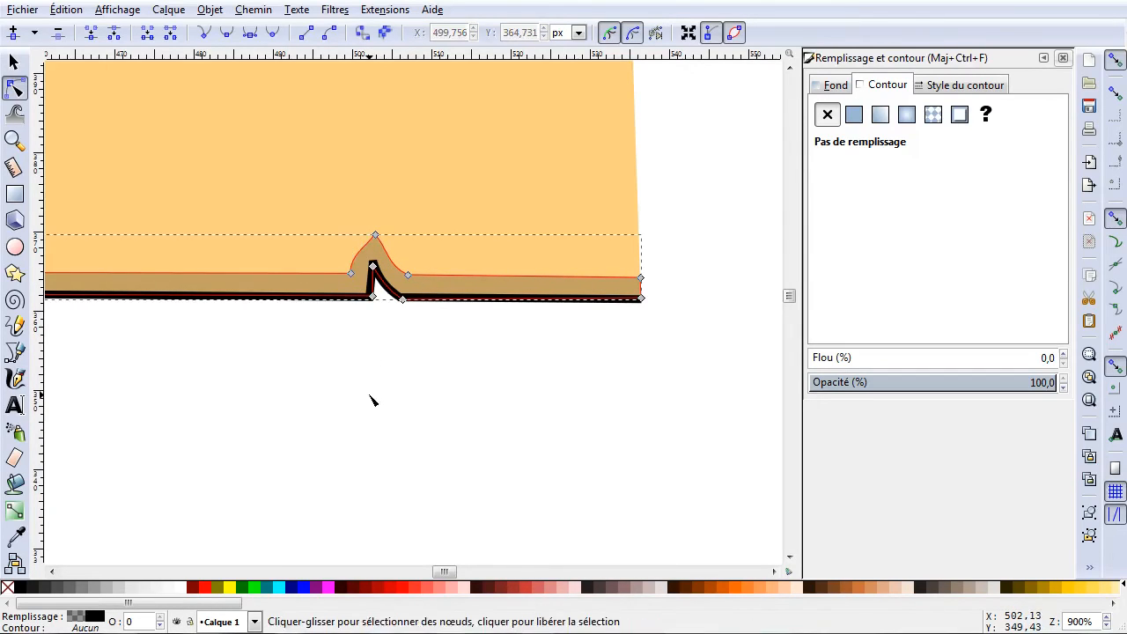
scroll(374, 403, "down", 6)
left_click(526, 378)
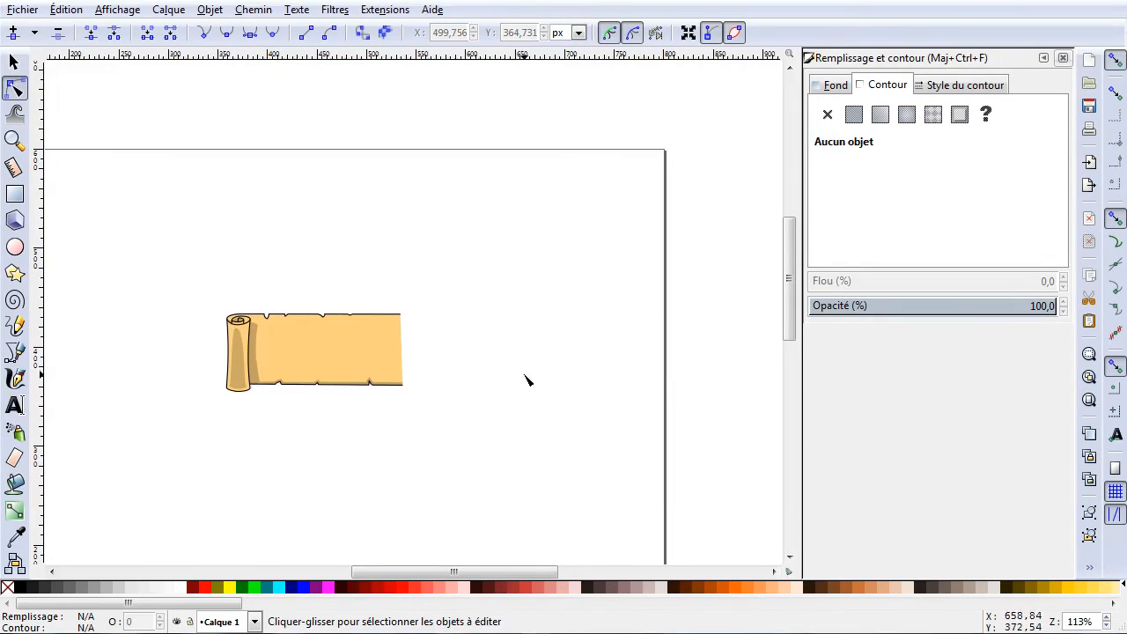
Start a Bézier path on the sheet's upper outline beside the roll and trace it just below the first upper tear.
scroll(466, 390, "up", 1)
scroll(465, 391, "right", 2)
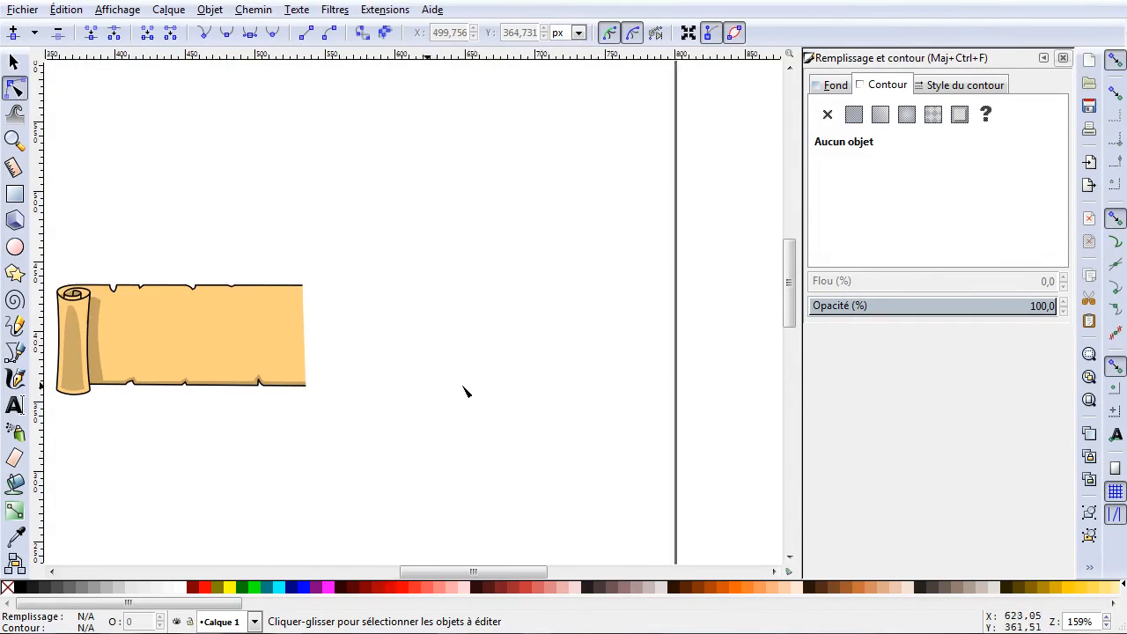
scroll(467, 387, "left", 4)
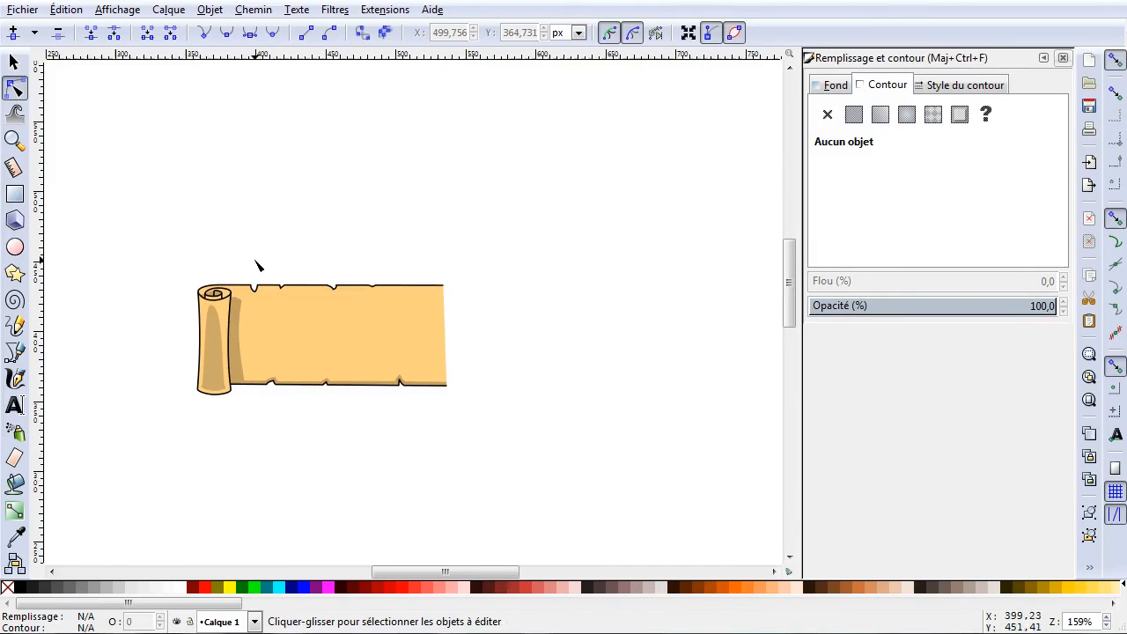
scroll(253, 275, "up", 3, "ctrl")
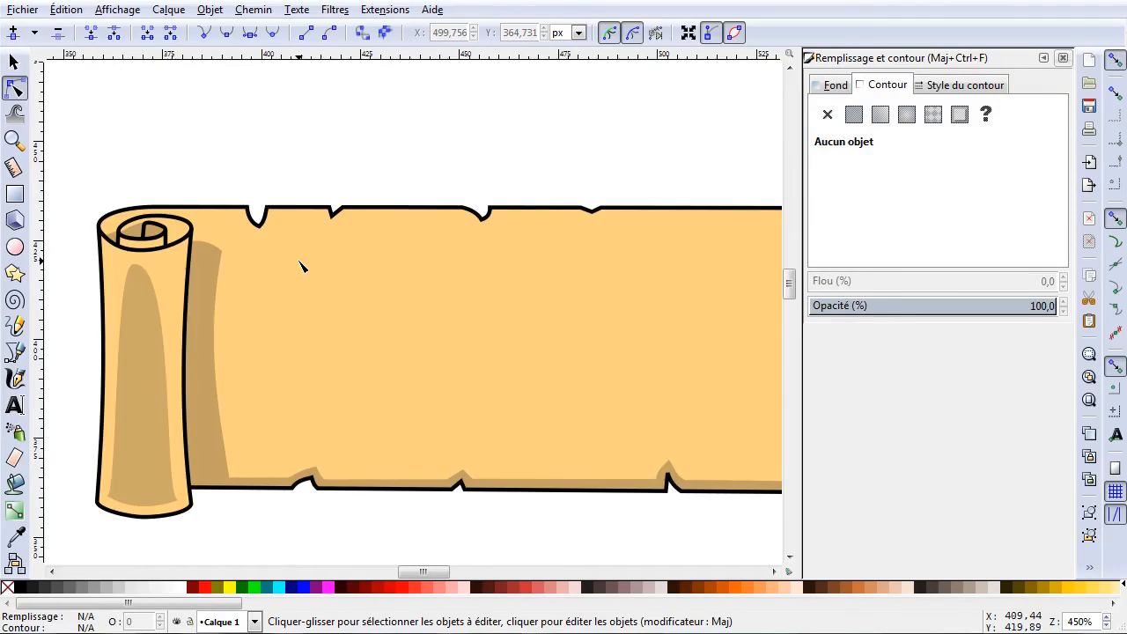
left_click(15, 350)
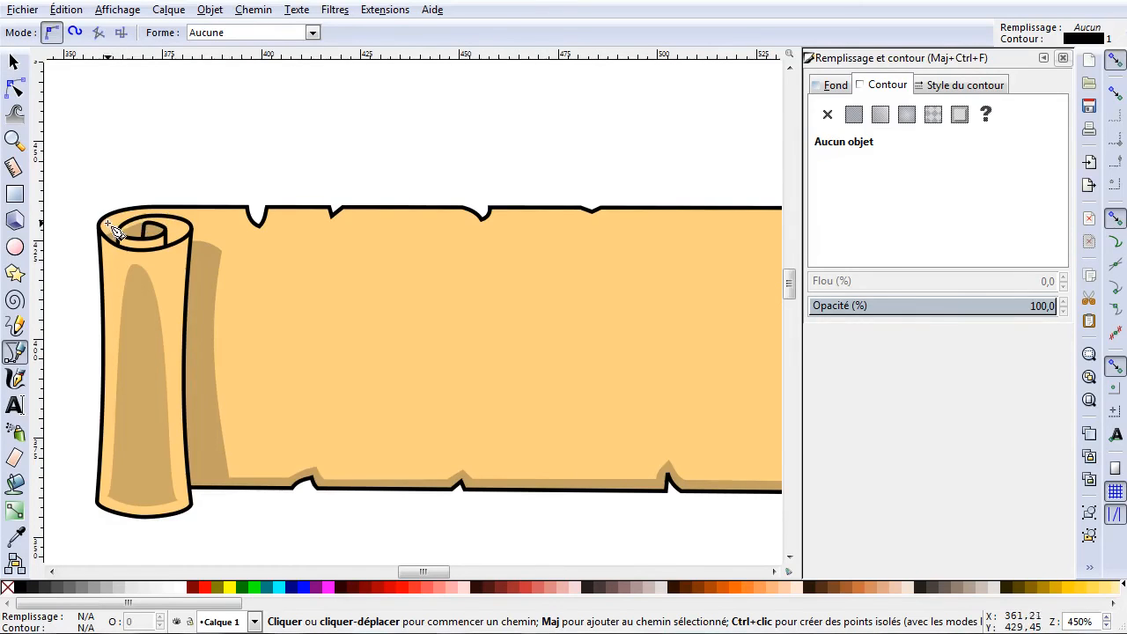
left_click(173, 208)
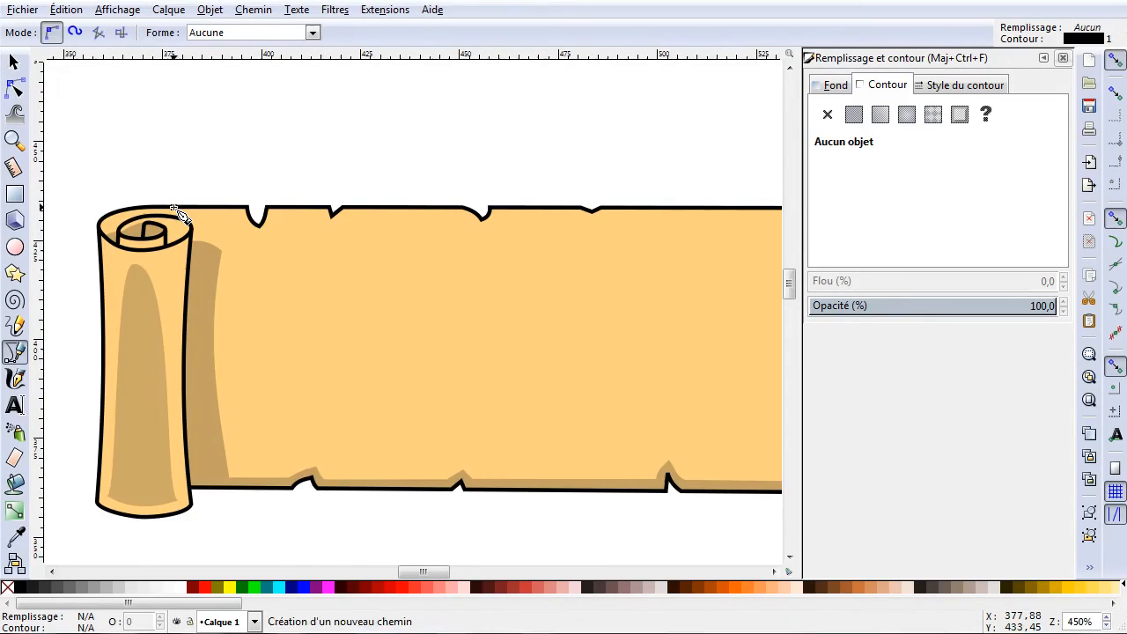
left_click(235, 220)
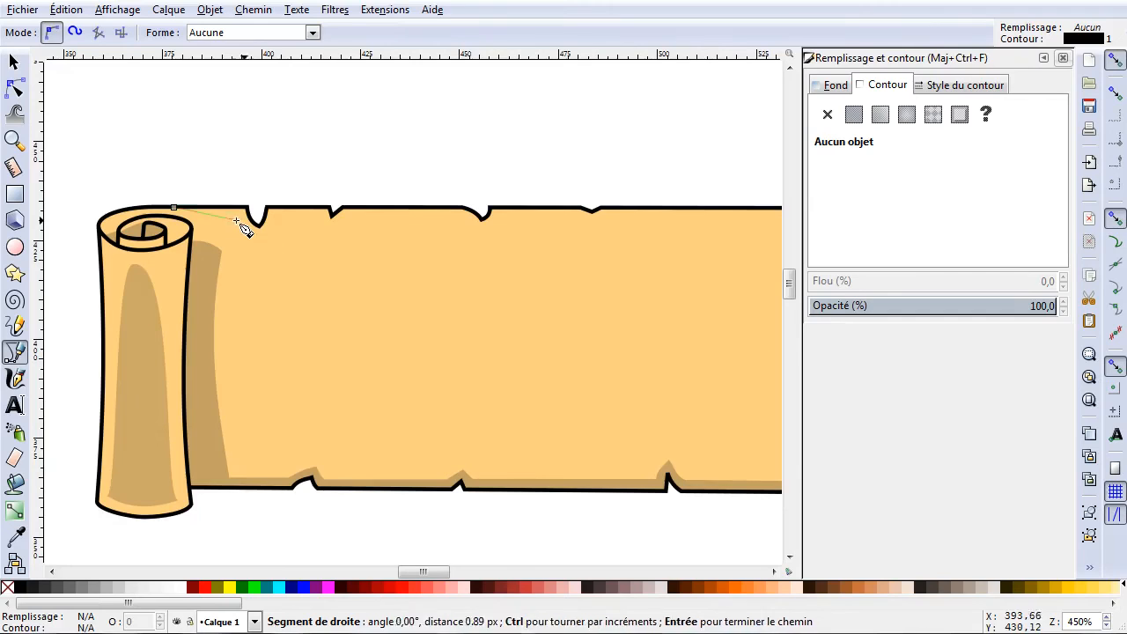
left_click(258, 242)
left_click(280, 220)
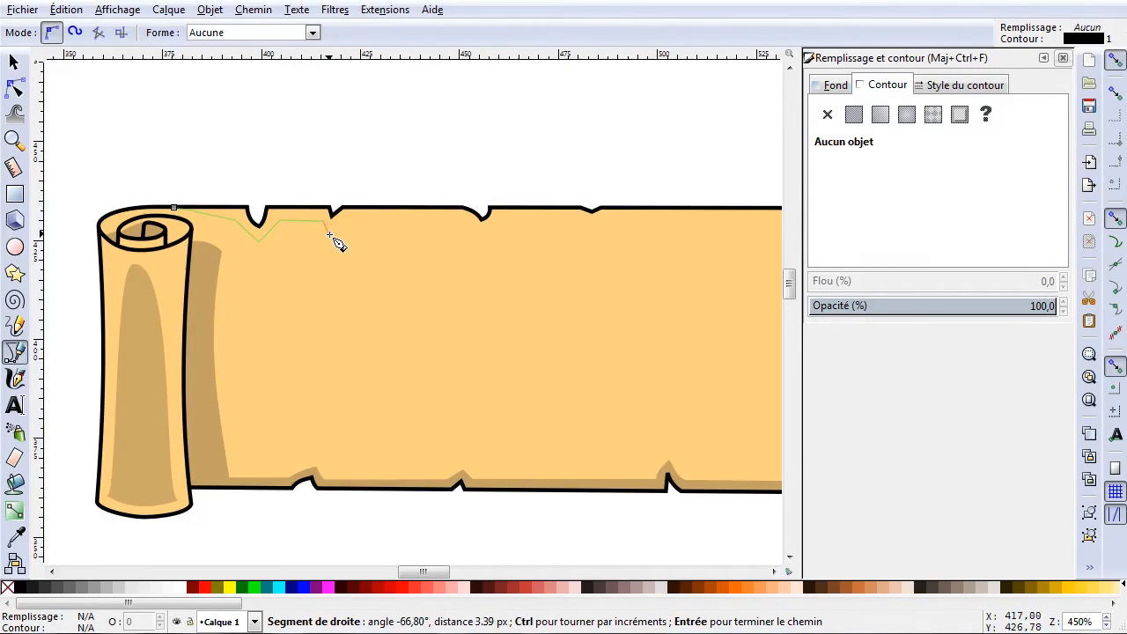
Continue the Bézier path just below the second, third and fourth upper tears up to the sheet's right edge.
left_click(332, 230)
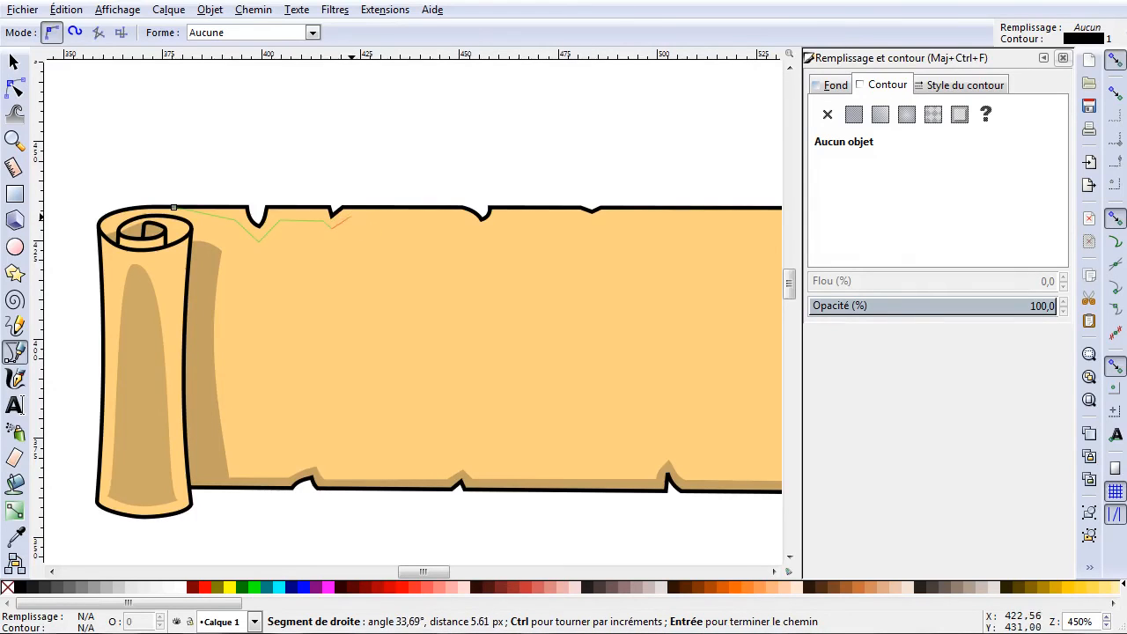
left_click(454, 220)
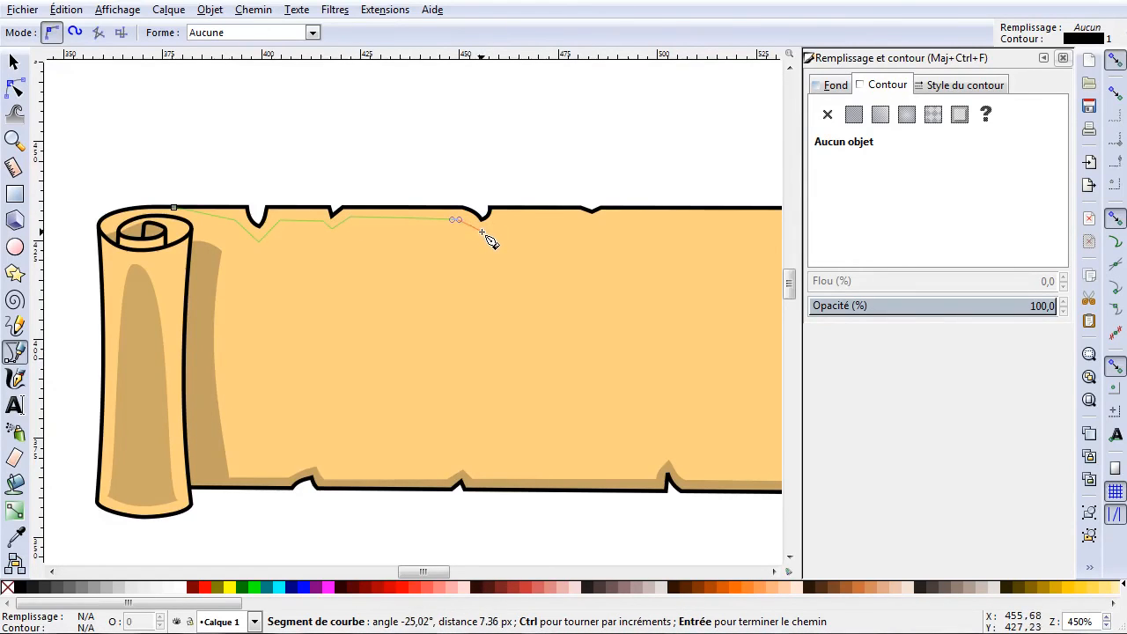
left_click(480, 233)
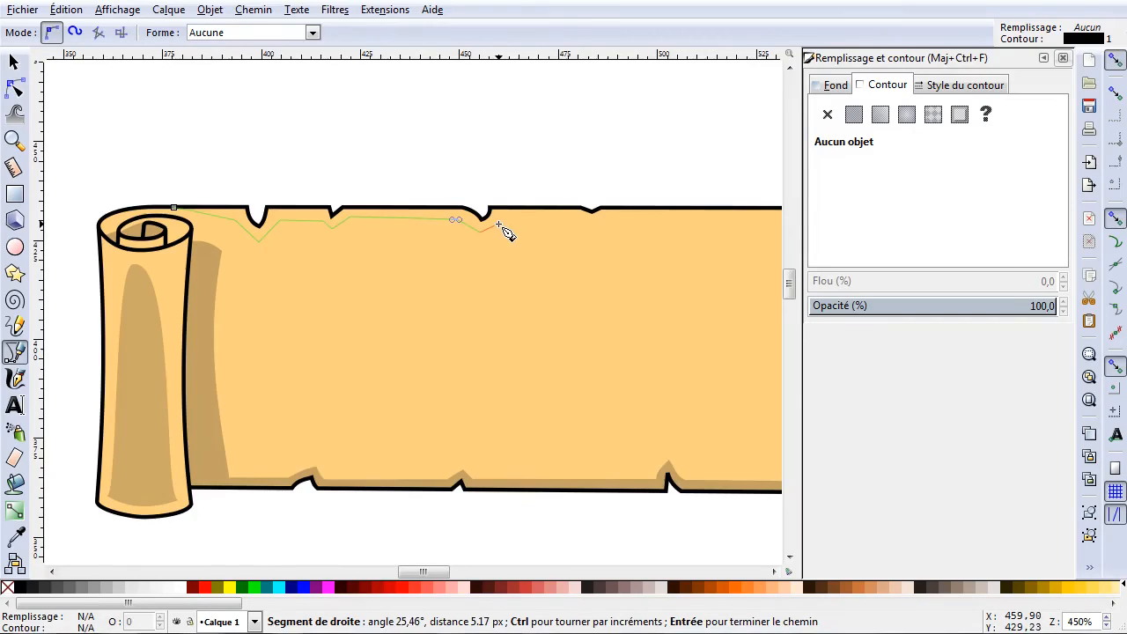
left_click(499, 220)
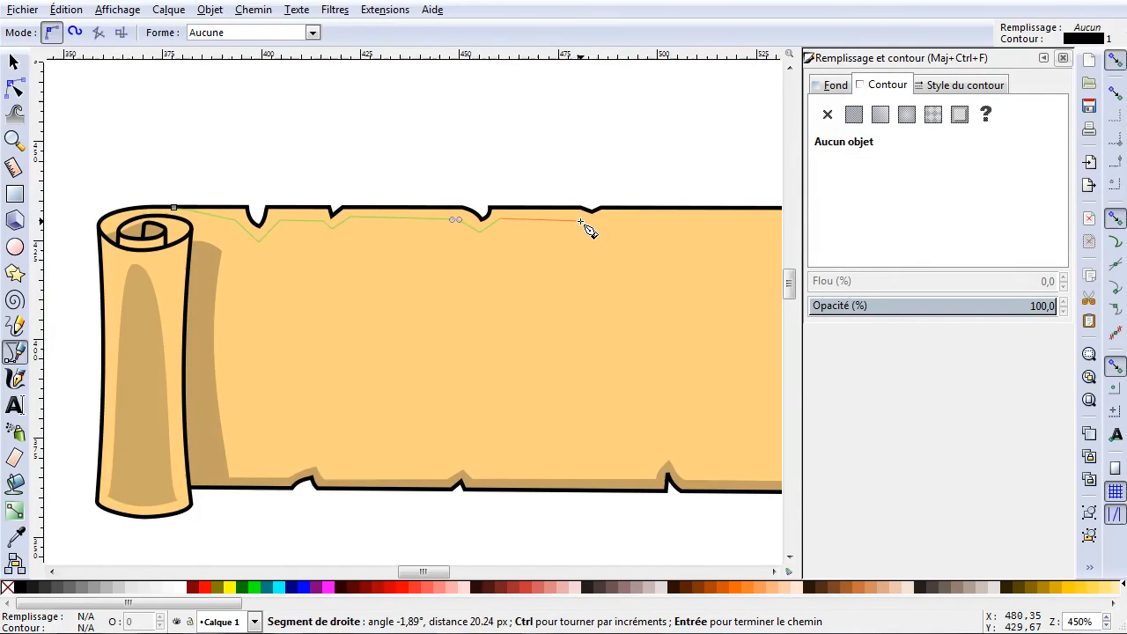
left_click(595, 230)
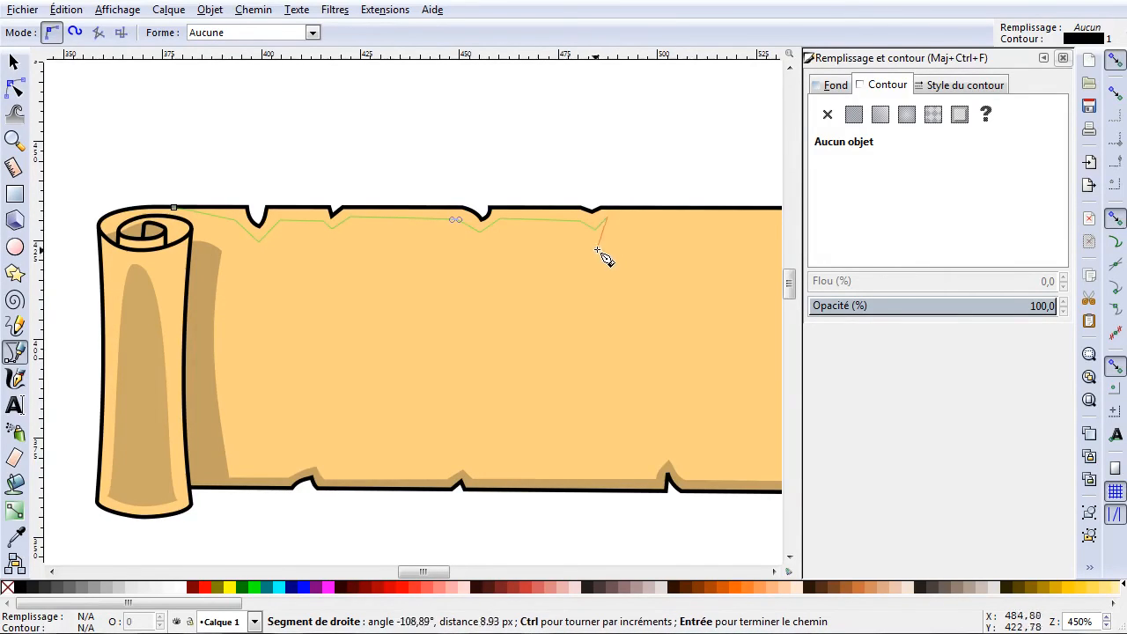
scroll(601, 254, "right", 5)
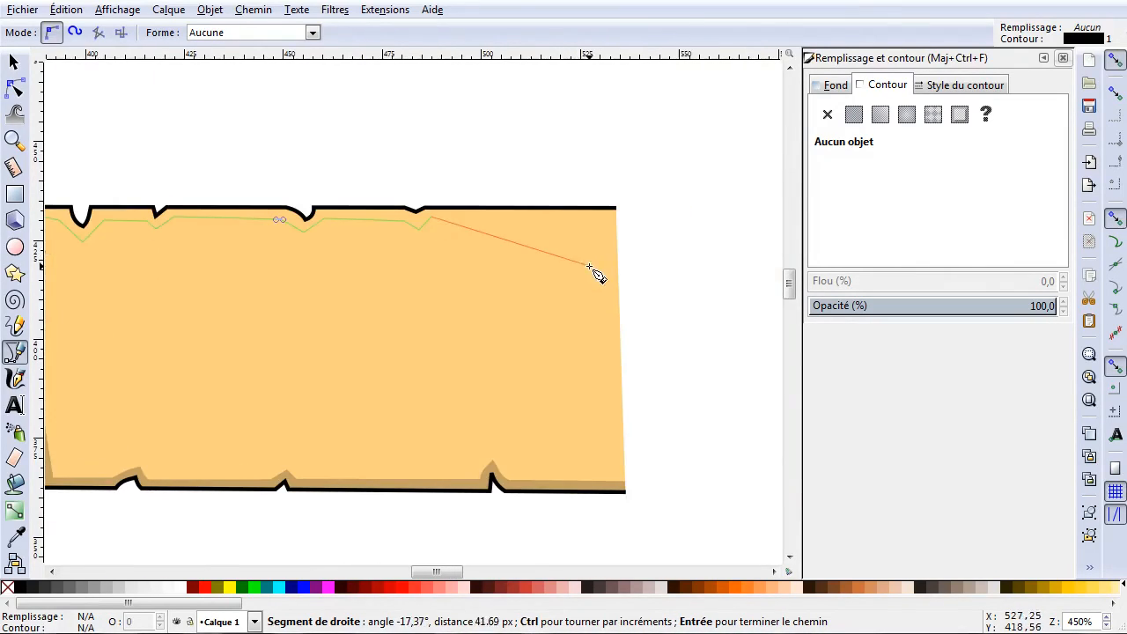
left_click(615, 219)
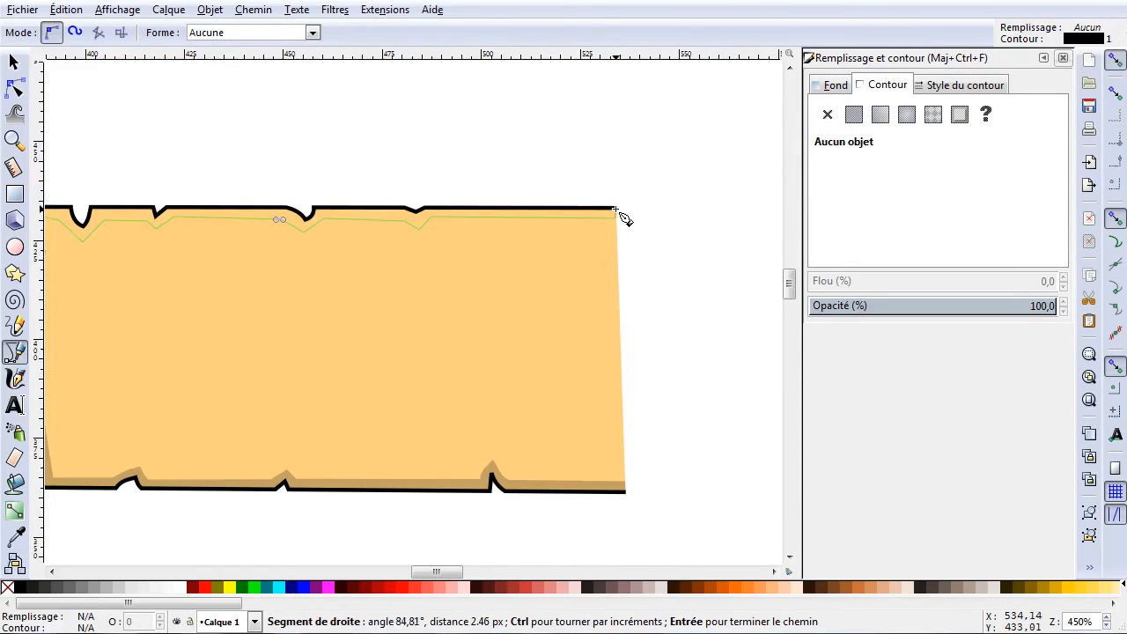
Trace the path back along the sheet's upper outline from the right corner, following the fourth and third tears to the second tear.
left_click(426, 209)
left_click(419, 213)
left_click(405, 210)
left_click(316, 209)
left_click(308, 217)
left_click(303, 214)
left_click(171, 214)
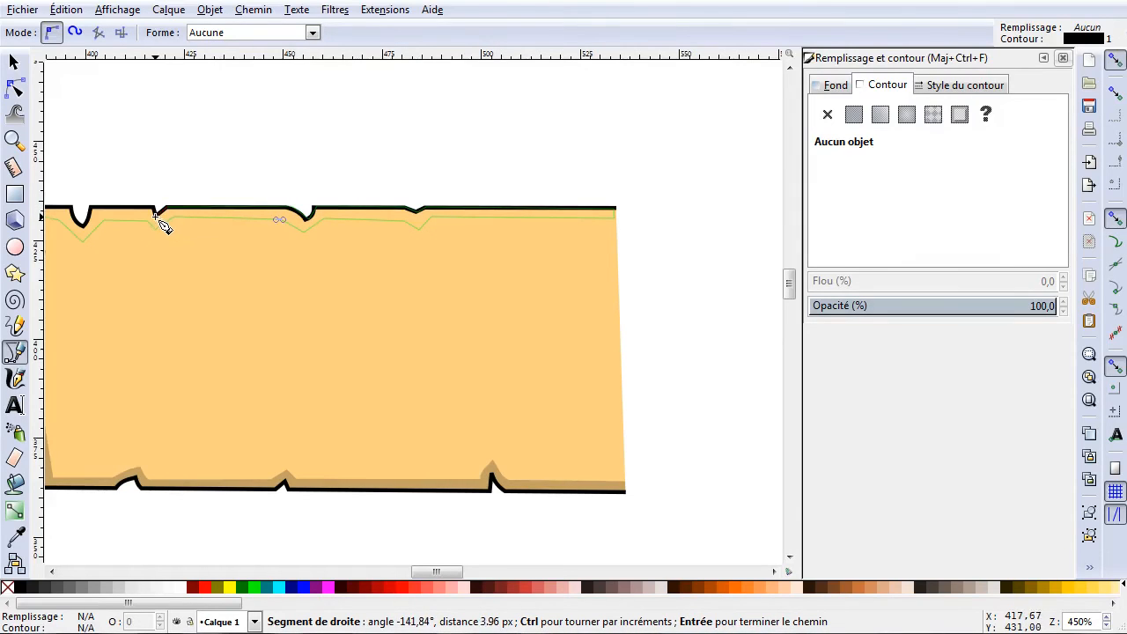
Continue the path back around the first upper tear and close it at its starting point beside the roll.
scroll(172, 251, "right", 6)
scroll(181, 271, "left", 14)
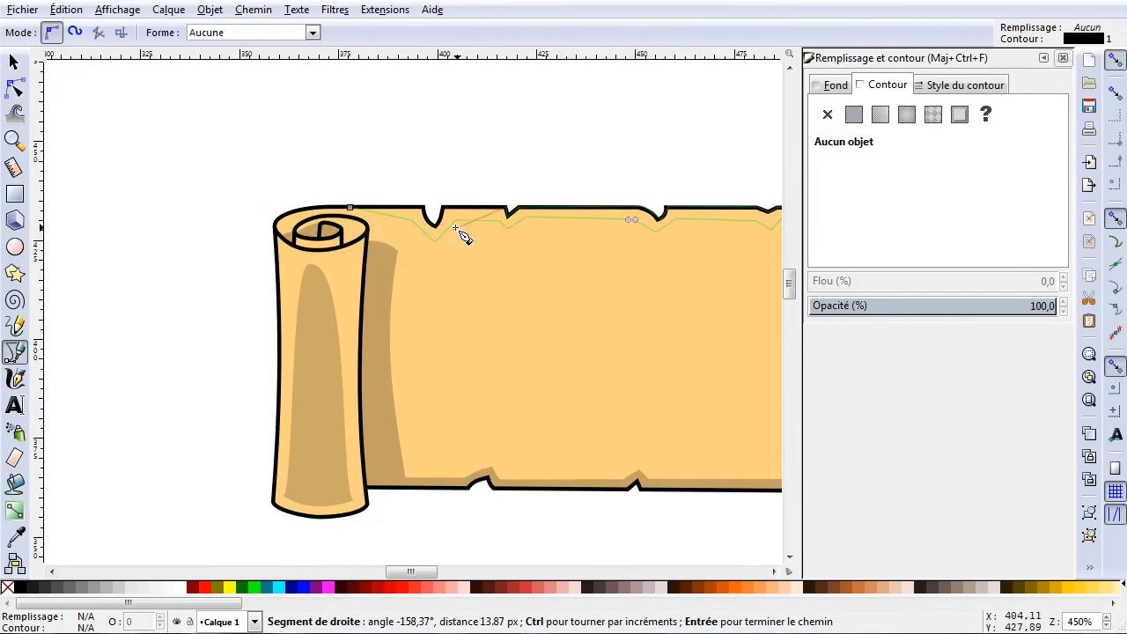
left_click(444, 211)
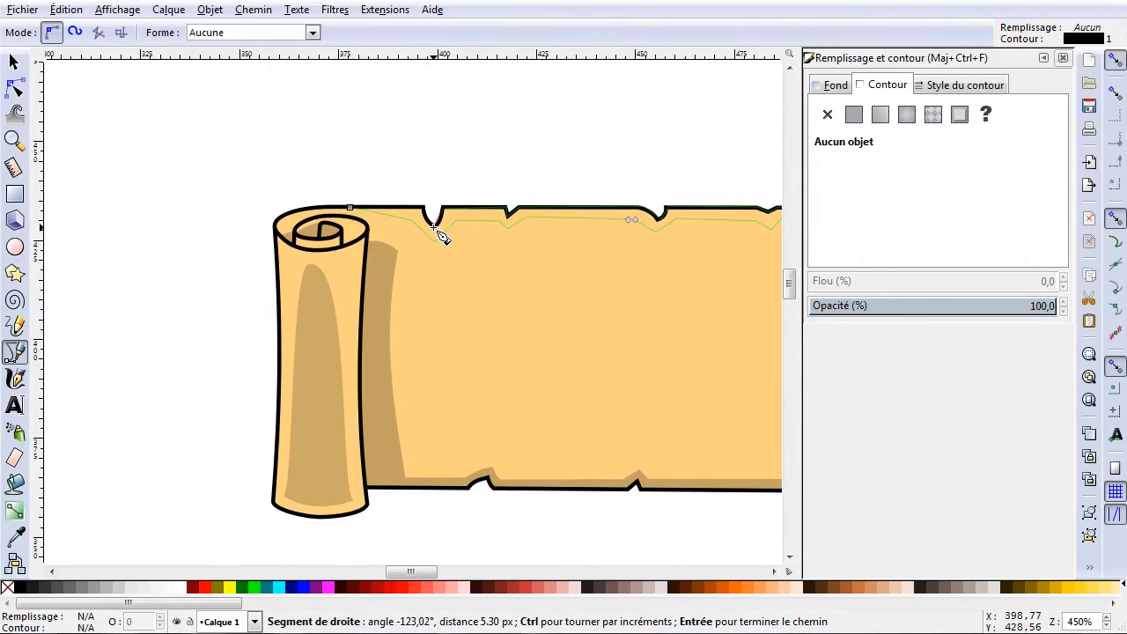
left_click(433, 228)
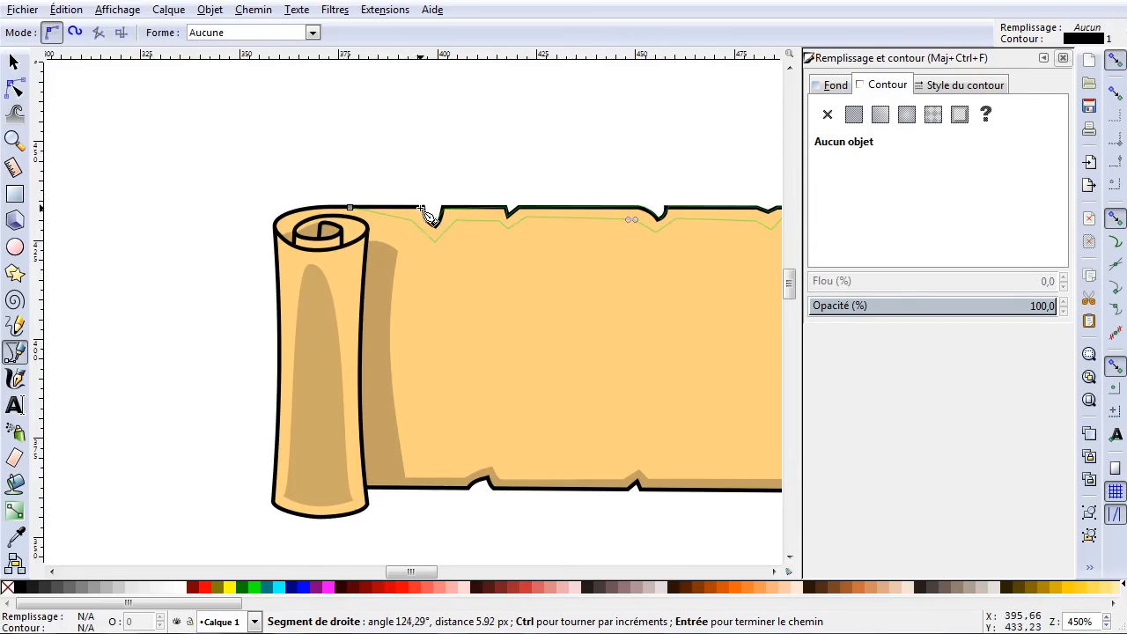
left_click(352, 210)
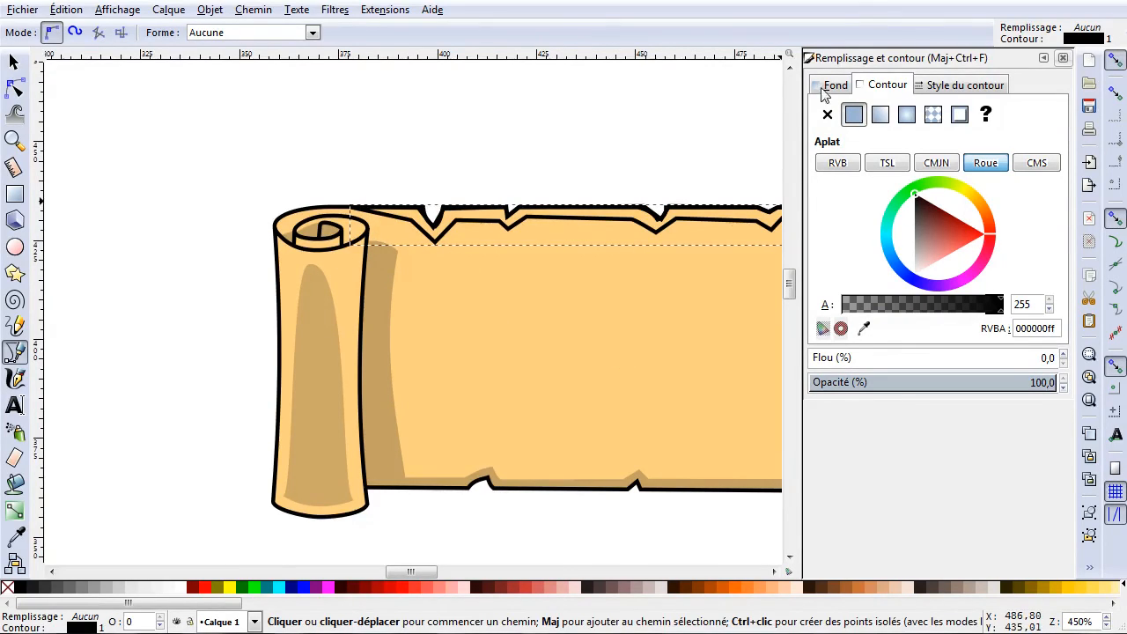
Remove the new shape's stroke and give it an opaque white flat fill with alpha 255.
left_click(825, 117)
left_click(834, 87)
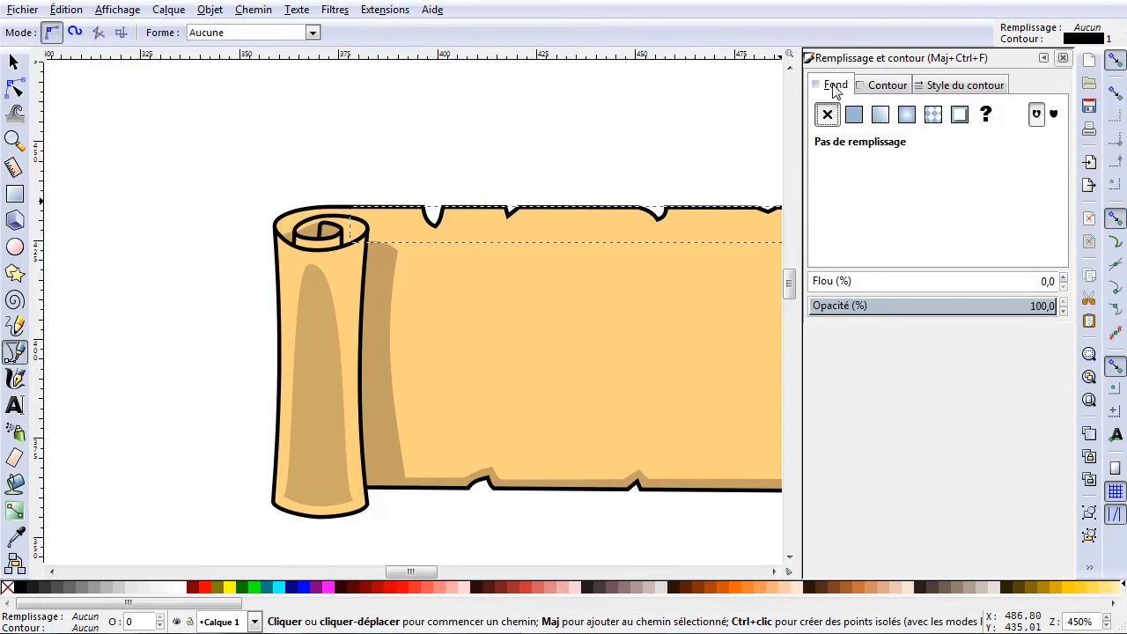
left_click(853, 115)
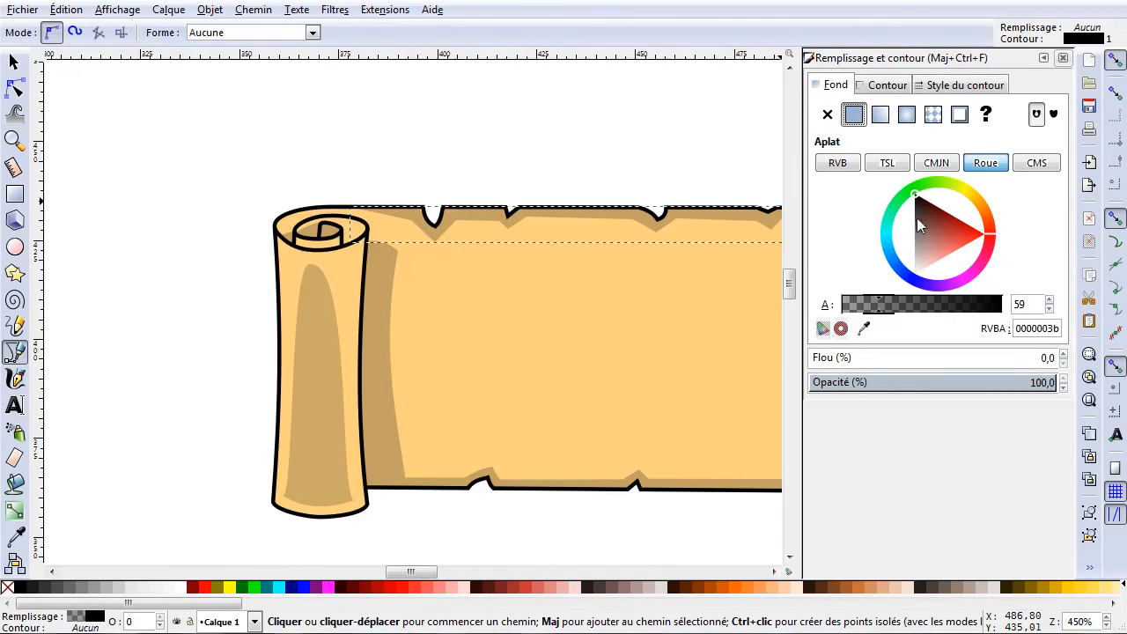
left_click_drag(940, 224, 913, 275)
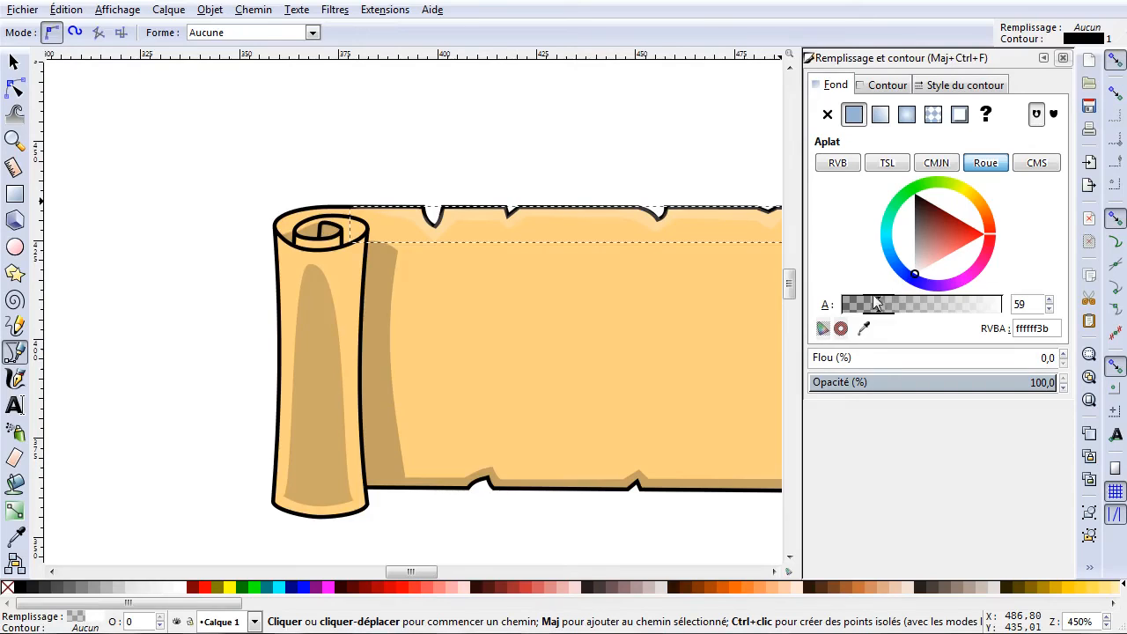
left_click_drag(881, 308, 1043, 315)
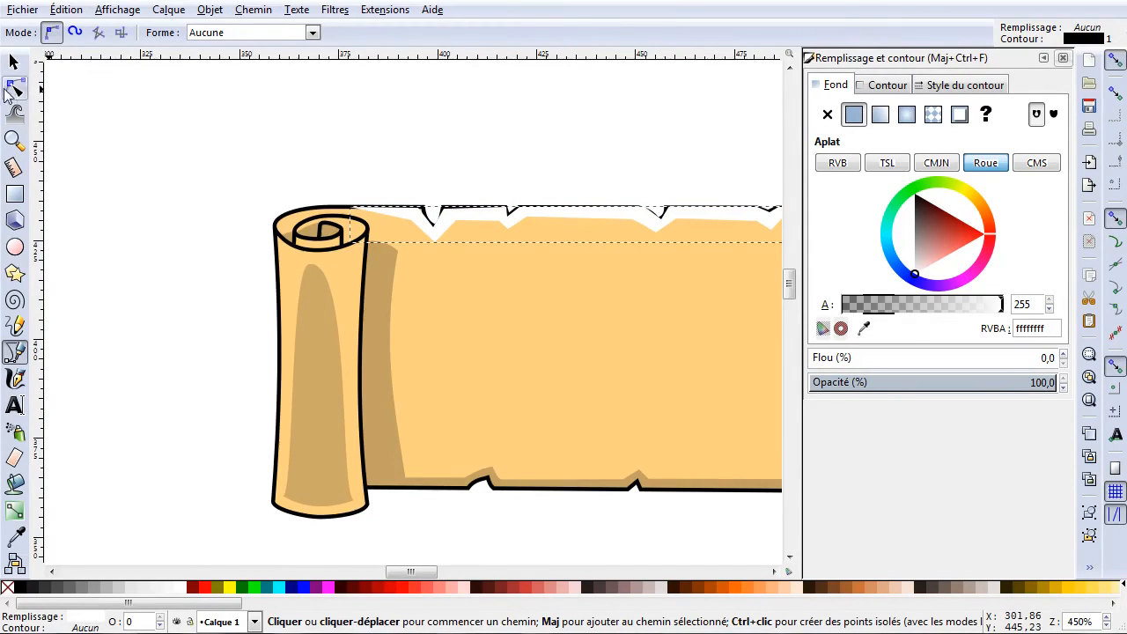
Move the white shape's start node and the first tear's left corner node onto the lower border of the black outline.
left_click(13, 88)
scroll(432, 261, "up", 3)
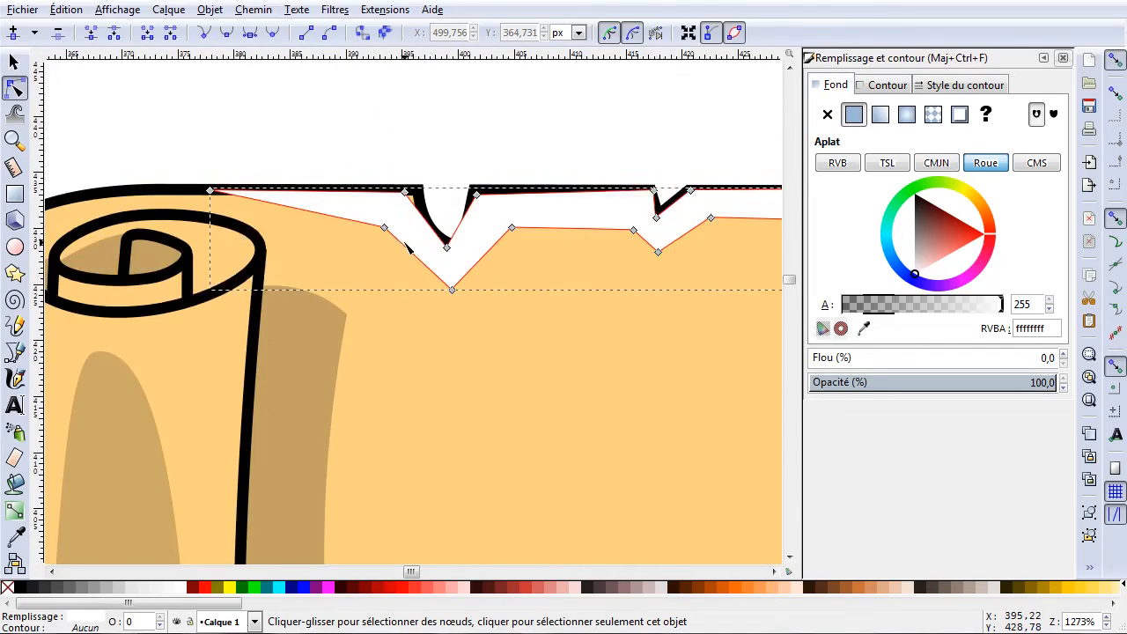
scroll(264, 308, "up", 3)
scroll(187, 339, "up", 2)
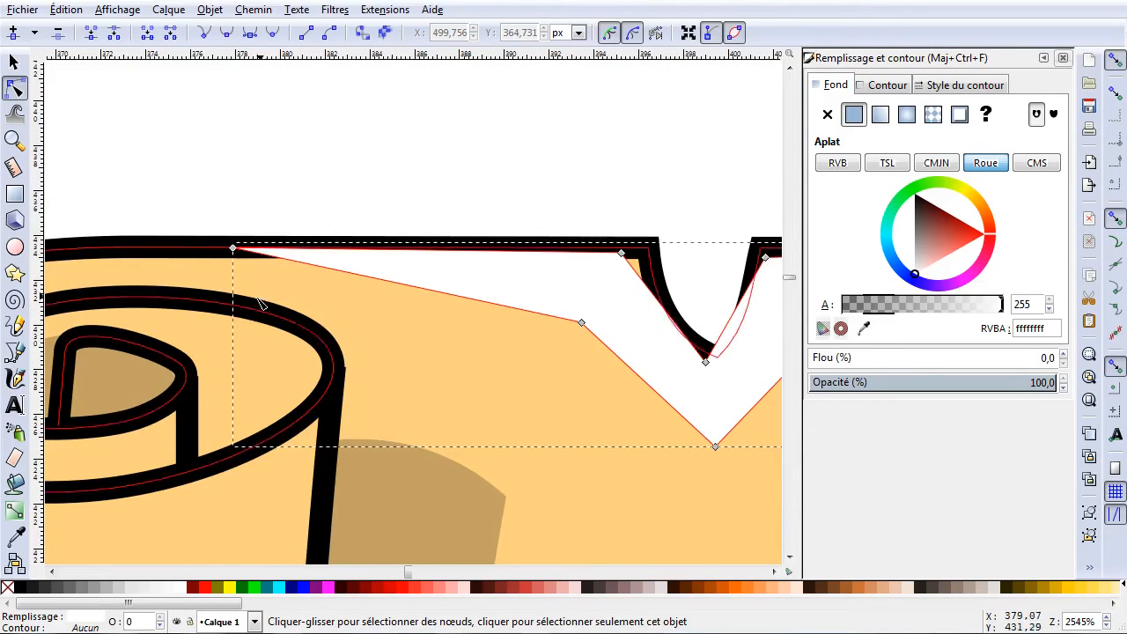
left_click_drag(233, 251, 242, 259)
mouse_move(627, 259)
left_mouse_down()
mouse_move(643, 267)
mouse_move(634, 262)
left_mouse_up()
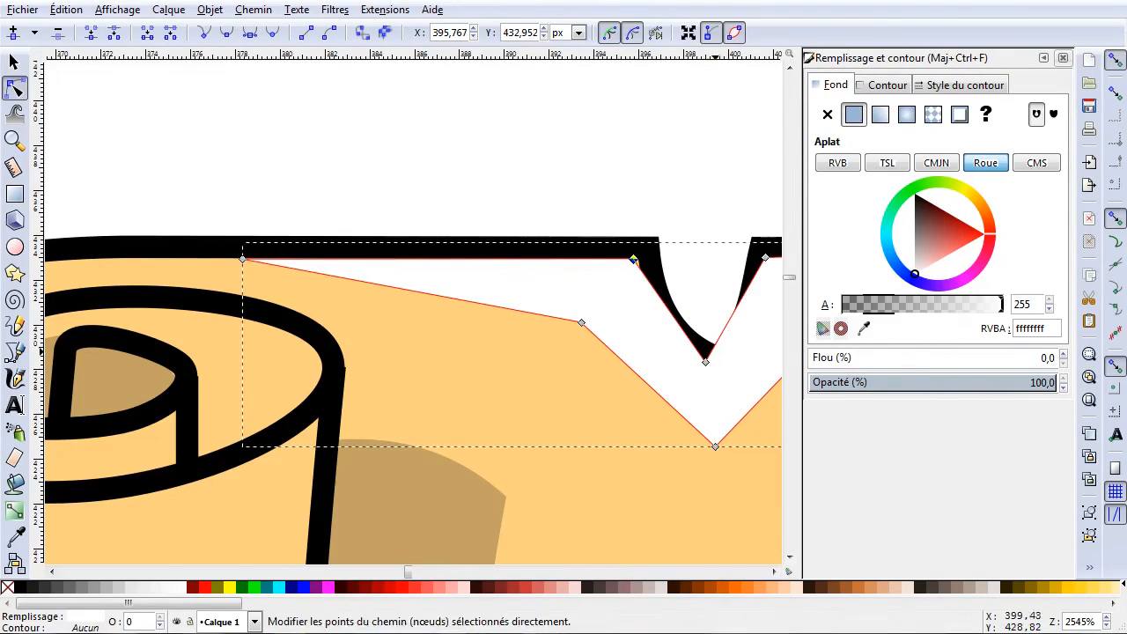
Lower the white fill's alpha to 178 and fit the first tear's left corner and tip nodes closer to the black outline.
left_click_drag(1000, 304, 956, 312)
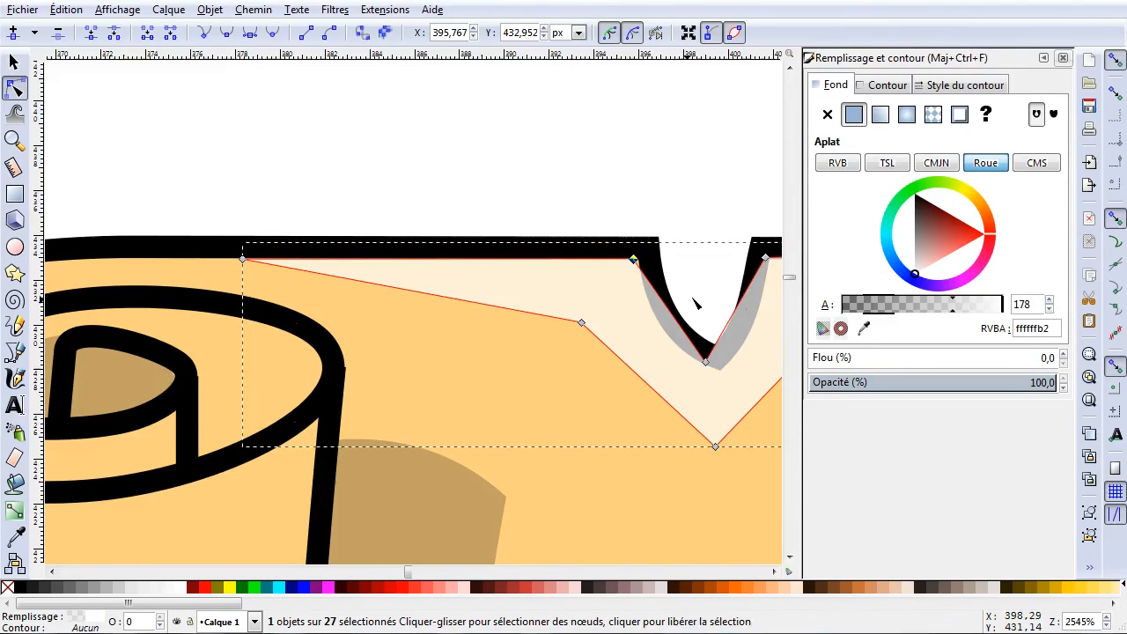
scroll(647, 277, "up", 2, "ctrl")
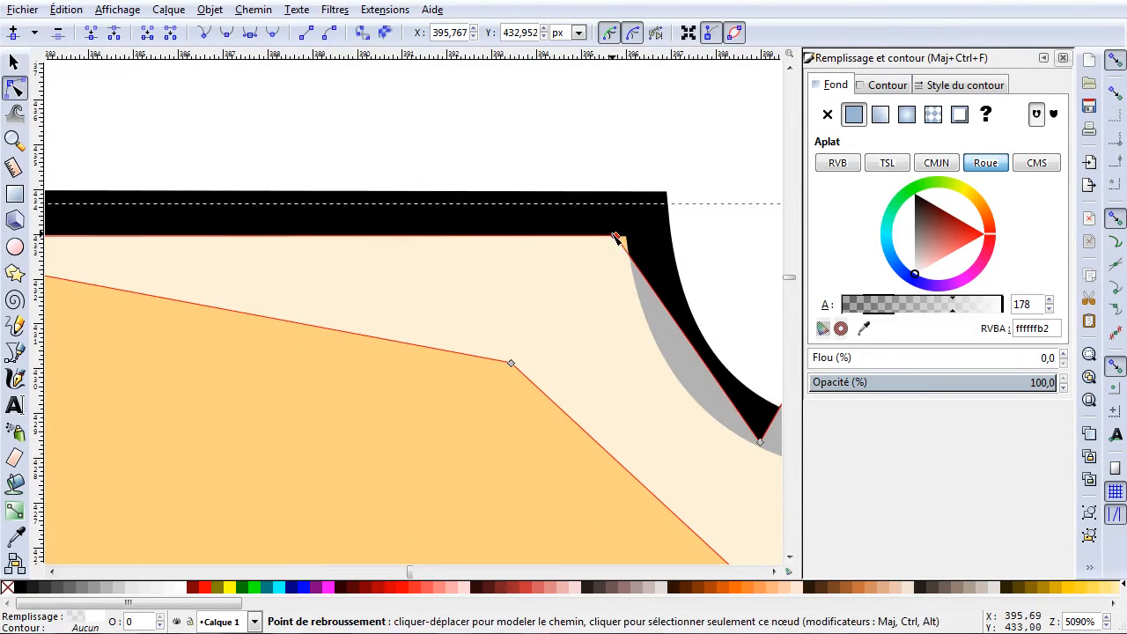
left_click_drag(616, 238, 625, 239)
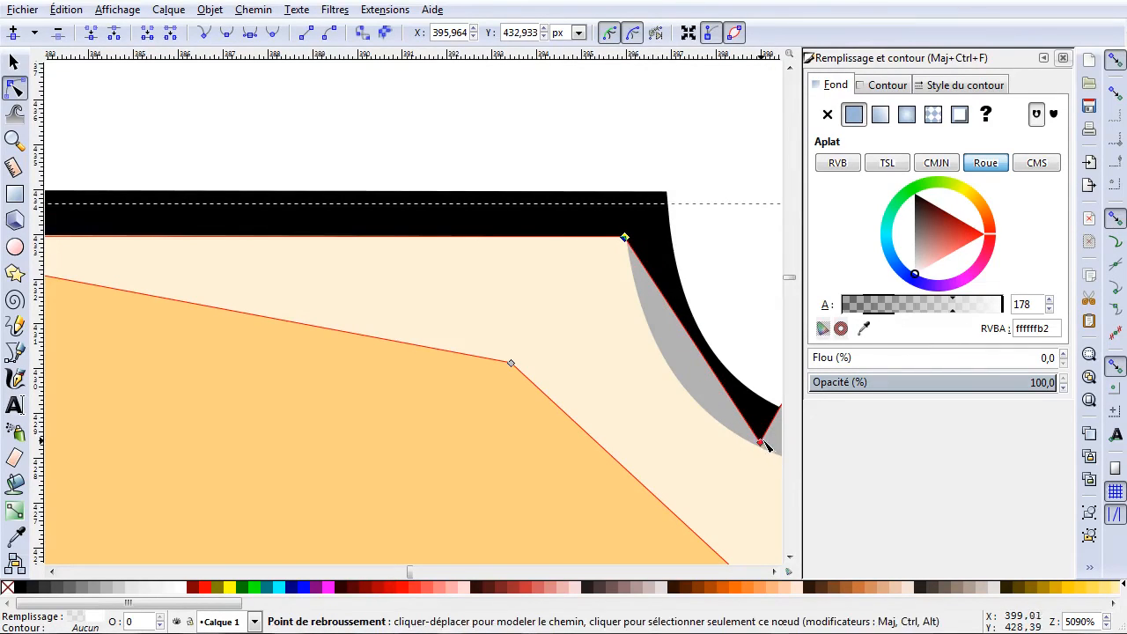
left_click_drag(762, 447, 765, 455)
Move the highlight's tip node onto the first tear's outline tip and bend the left segment along the outline's curve.
scroll(718, 464, "down", 2)
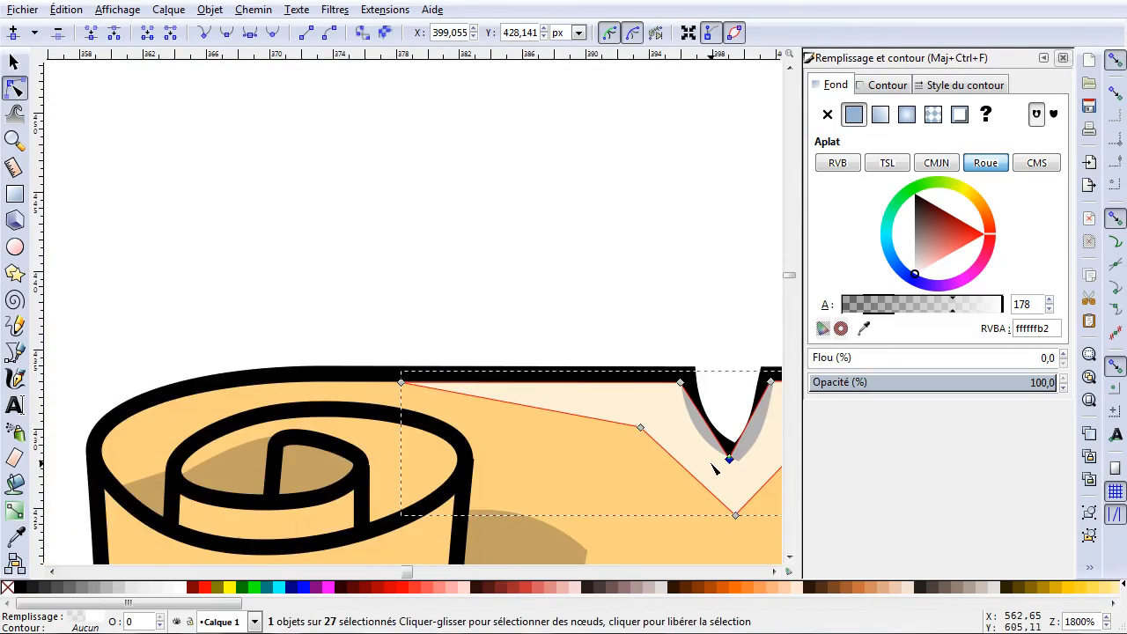
scroll(717, 468, "right", 5)
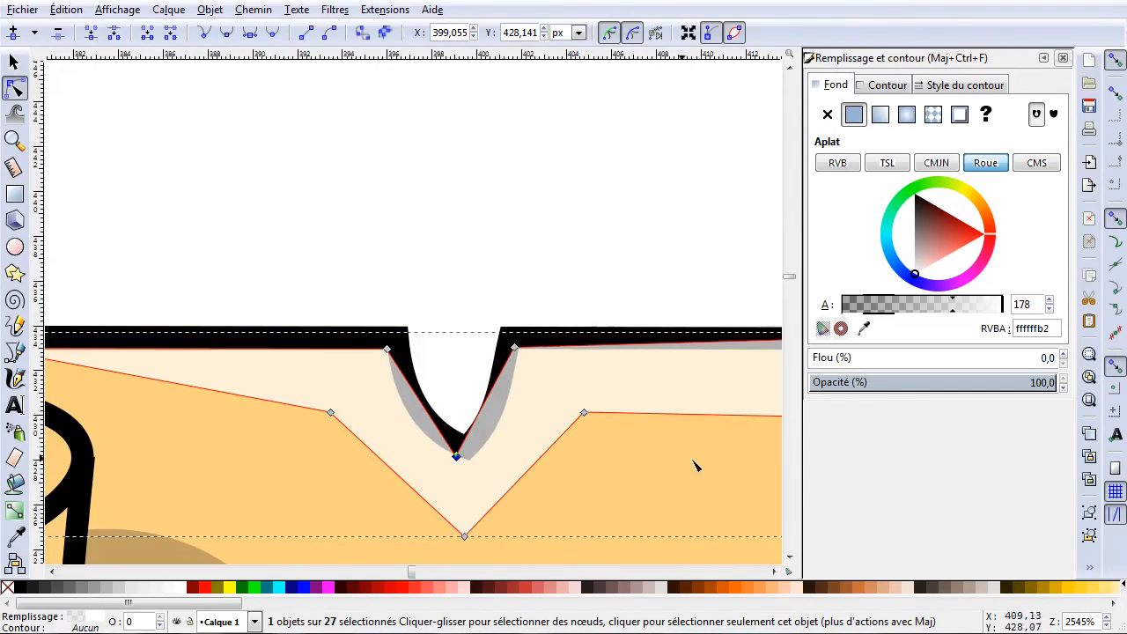
scroll(476, 450, "up", 3)
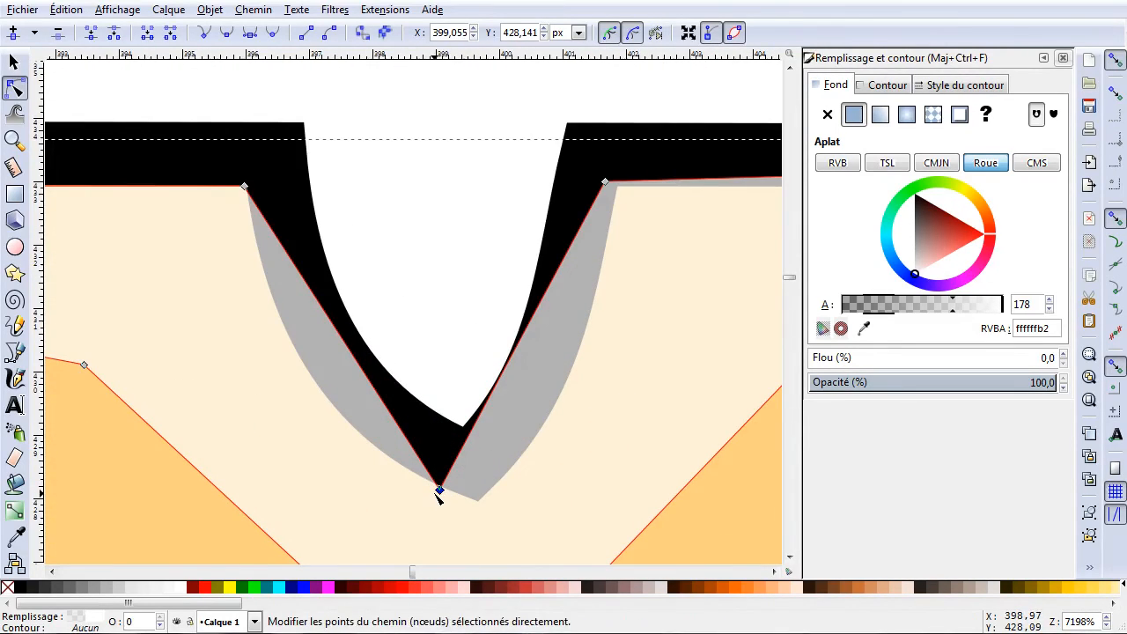
left_click_drag(441, 490, 478, 506)
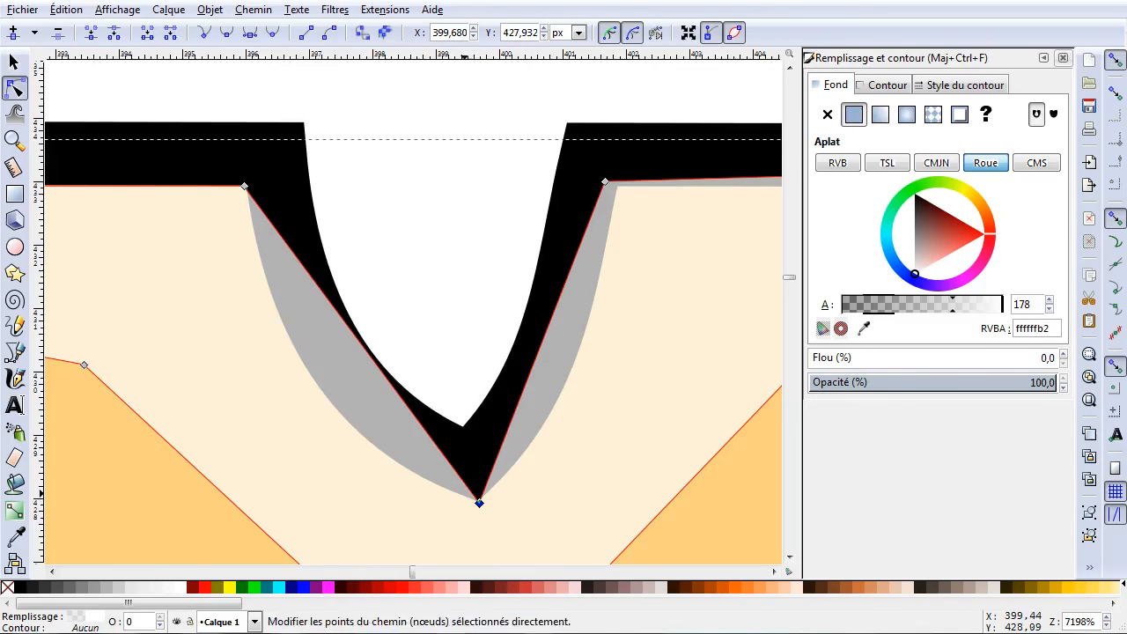
left_click_drag(371, 352, 345, 415)
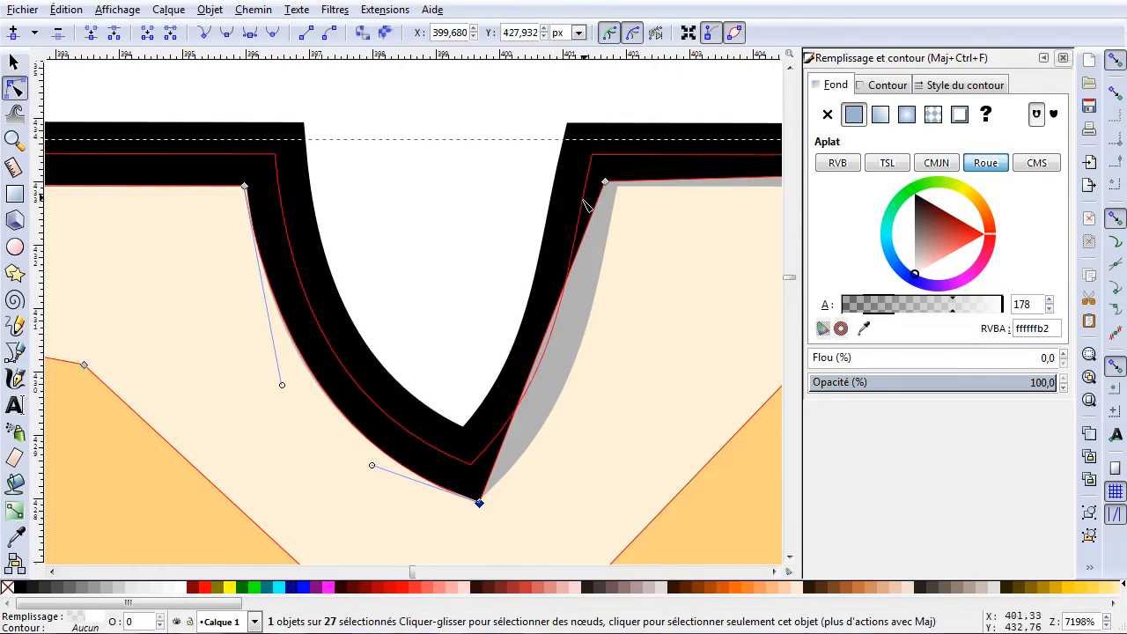
Fit the highlight's right corner node at the first tear to the outline and bend the right segment along its curve.
left_click_drag(607, 183, 617, 187)
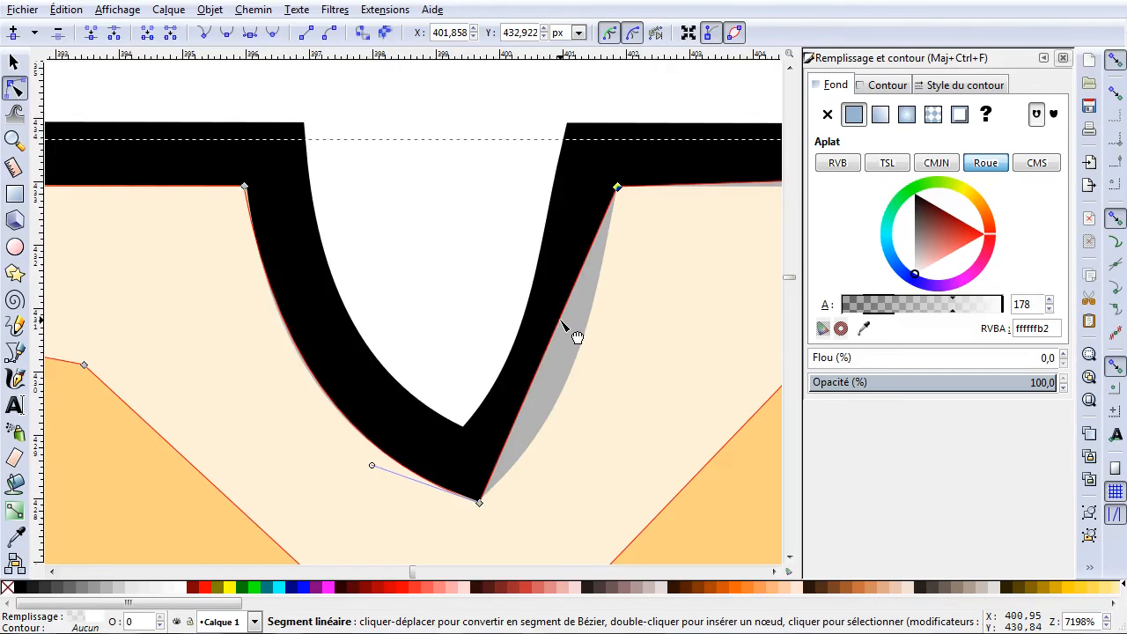
left_click_drag(558, 322, 573, 383)
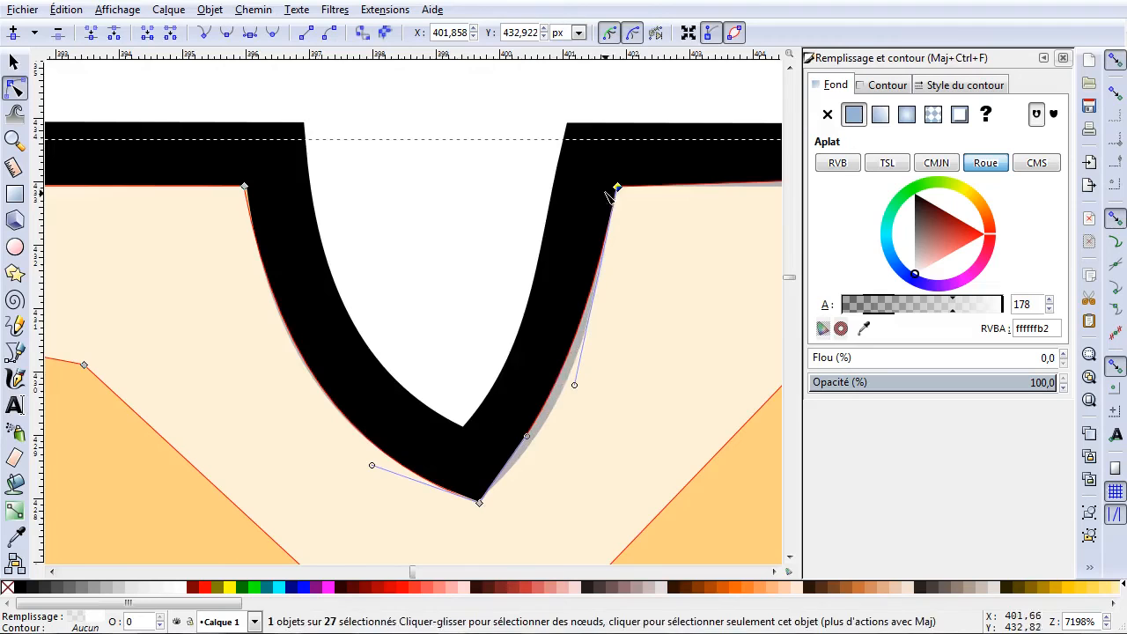
left_click_drag(619, 189, 615, 181)
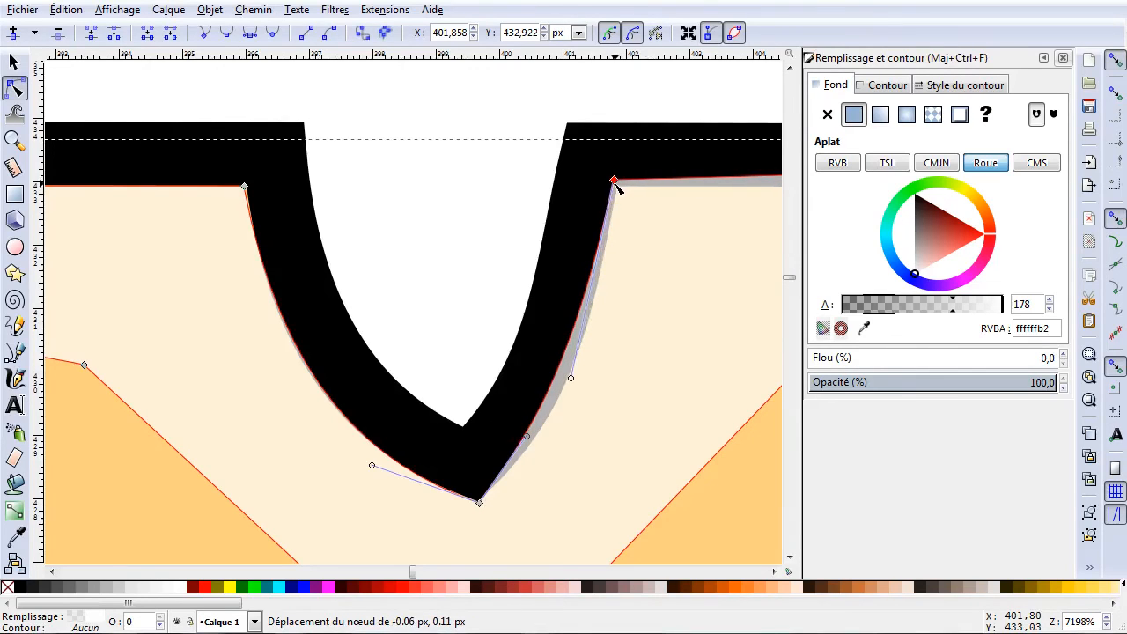
scroll(613, 309, "down", 2)
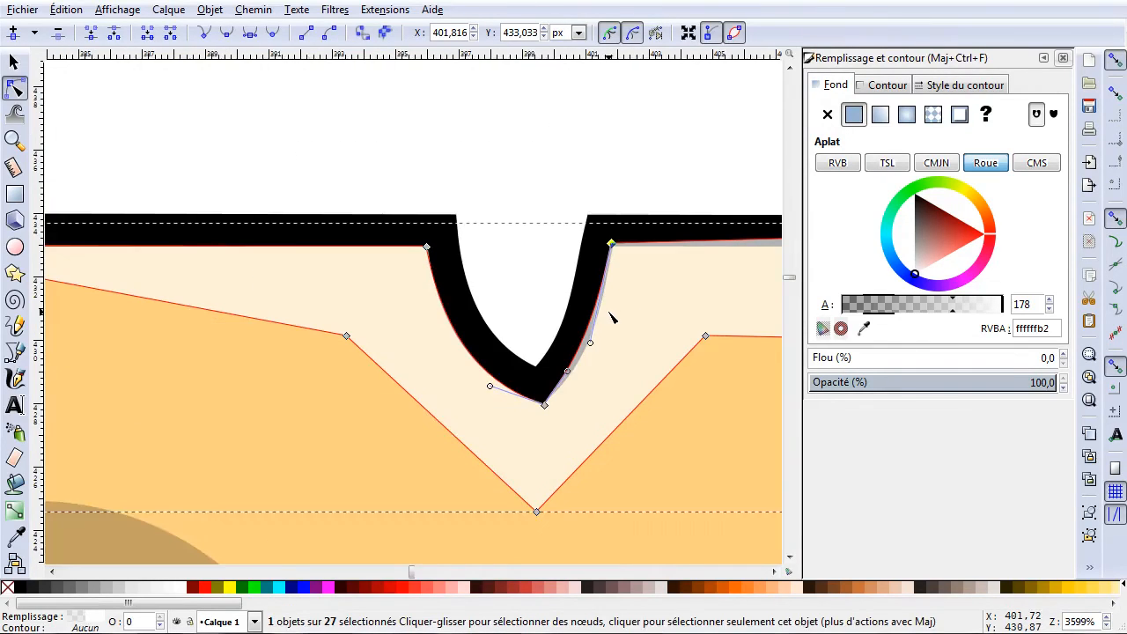
Lower the highlight's left corner, tip and right corner nodes around the second tear toward the black outline's lower border.
scroll(616, 313, "right", 15)
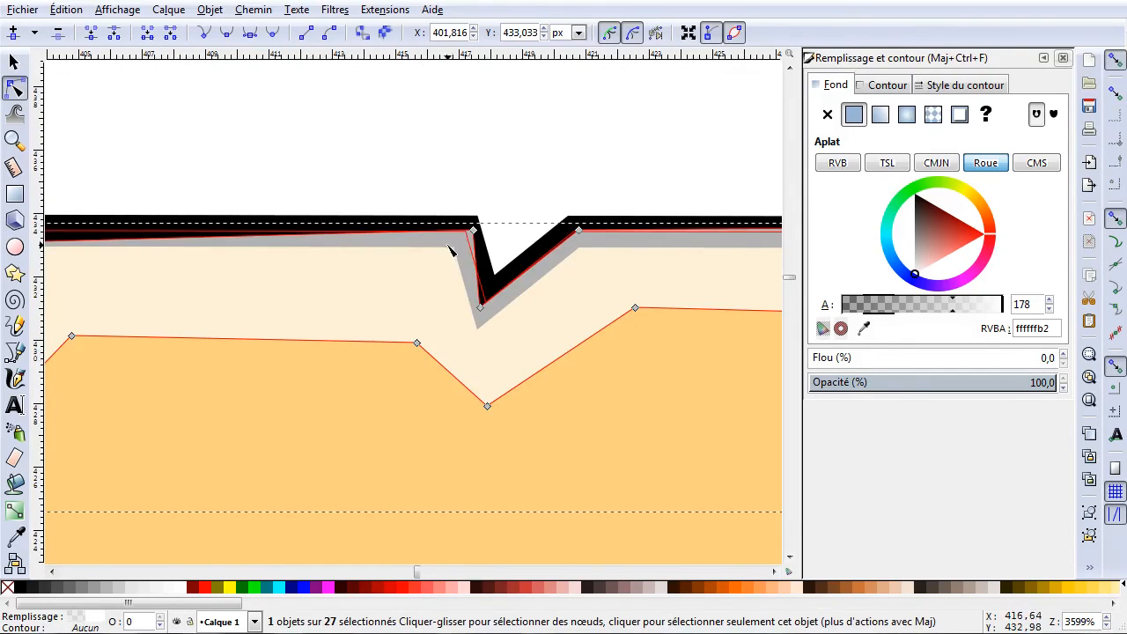
scroll(475, 249, "up", 2)
scroll(490, 253, "up", 1)
left_click_drag(458, 195, 424, 236)
left_click_drag(479, 414, 483, 432)
scroll(647, 260, "right", 4)
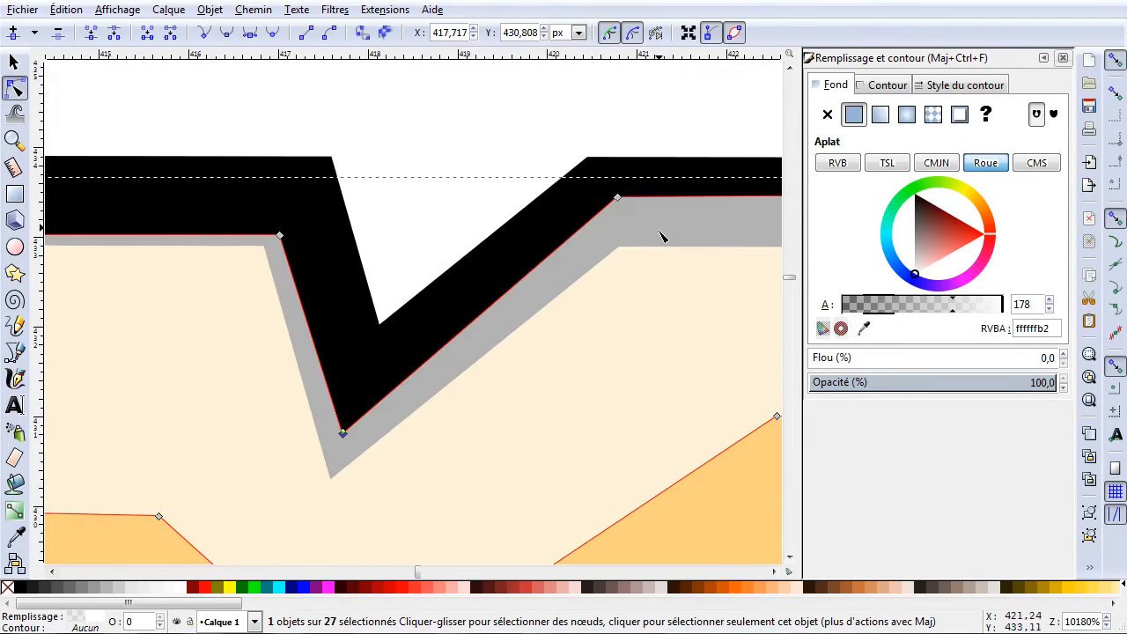
left_click_drag(620, 204, 607, 226)
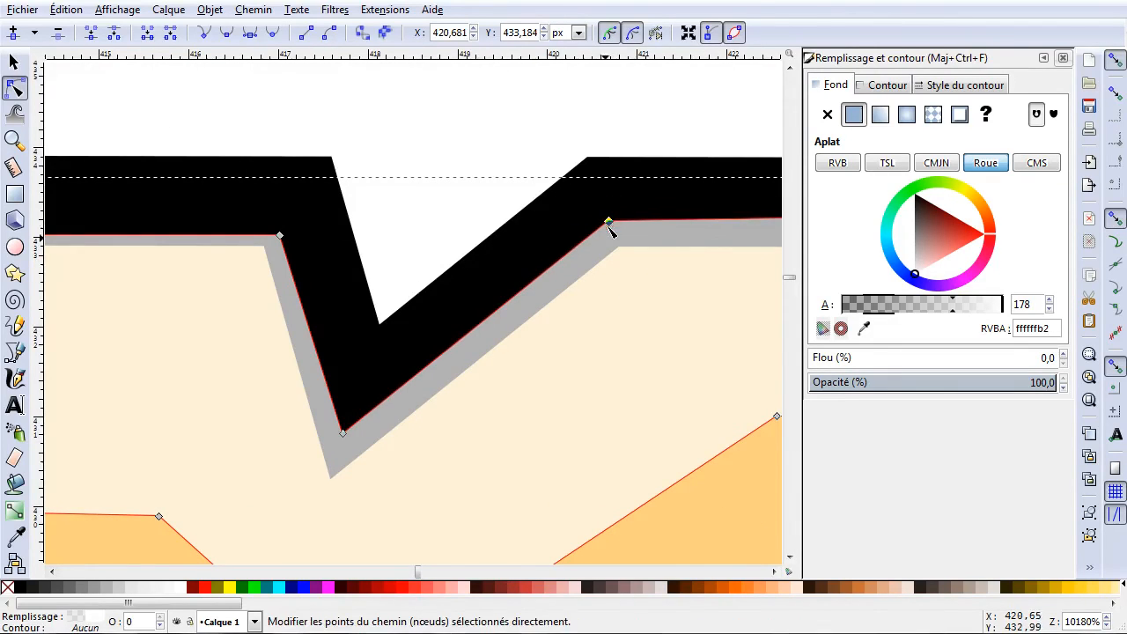
scroll(560, 357, "right", 10)
scroll(561, 366, "right", 20)
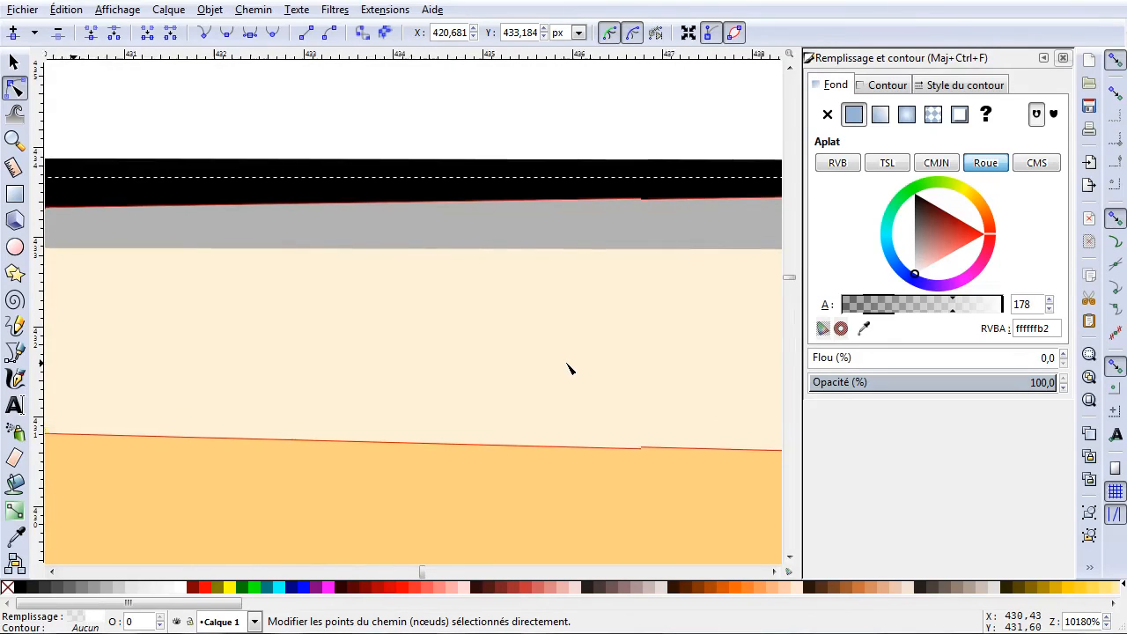
Fit the highlight's left corner and tip nodes at the third tear to the black outline and bend the left segment along its curve.
scroll(564, 368, "right", 11)
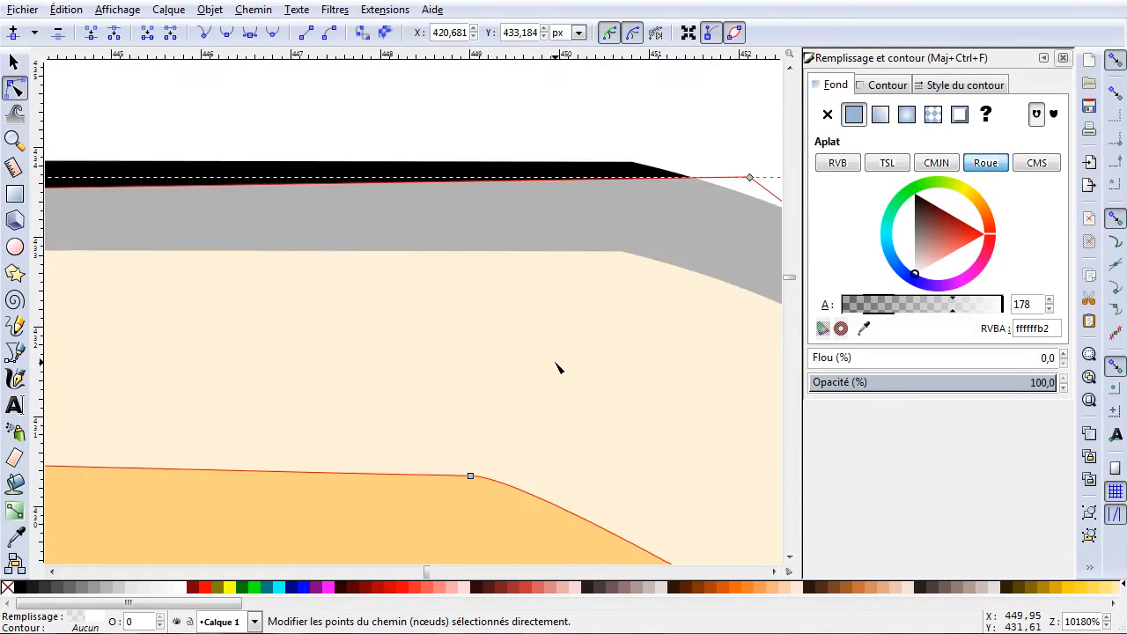
left_click_drag(537, 177, 423, 215)
scroll(513, 364, "right", 4)
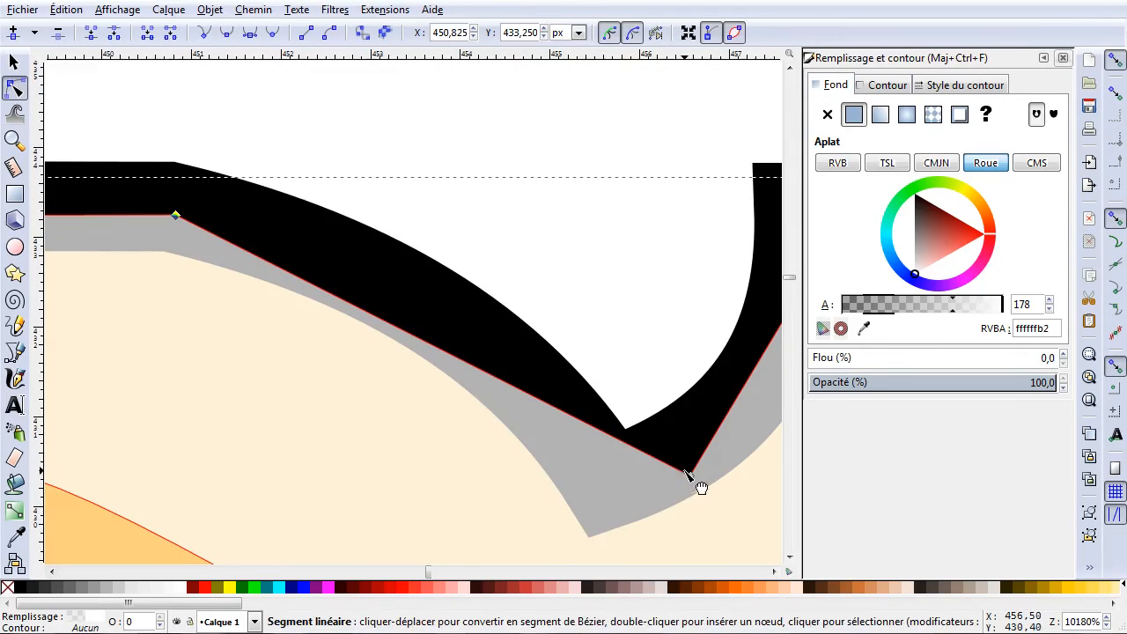
mouse_move(688, 476)
left_mouse_down()
mouse_move(626, 476)
mouse_move(653, 446)
mouse_move(683, 452)
mouse_move(694, 480)
left_mouse_up()
left_click_drag(450, 255, 454, 343)
left_click_drag(691, 476, 618, 496)
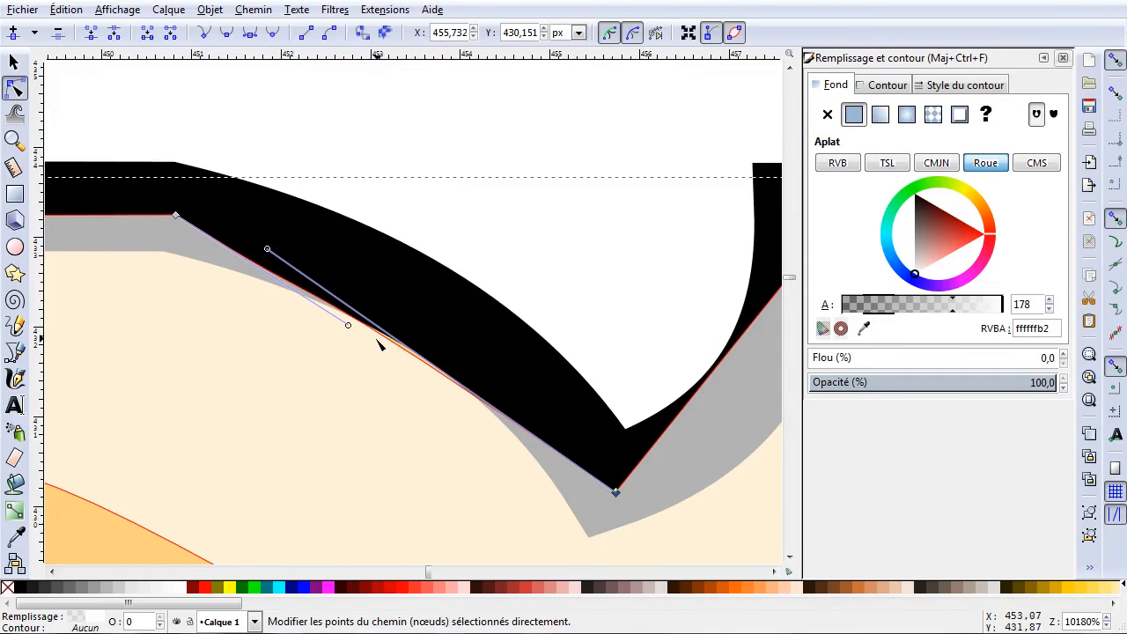
left_click_drag(402, 344, 429, 321)
Bend the highlight's right segment at the third tear along the outline and lower its right corner node onto the outline's lower border.
scroll(594, 330, "right", 2)
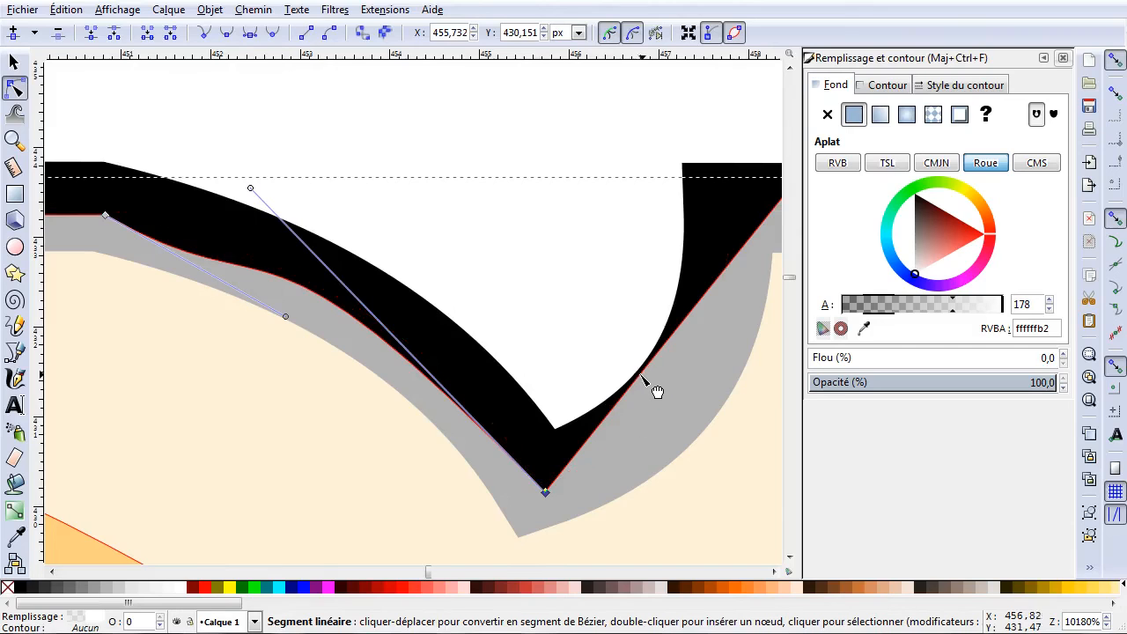
left_click_drag(672, 402, 686, 402)
scroll(678, 396, "right", 8)
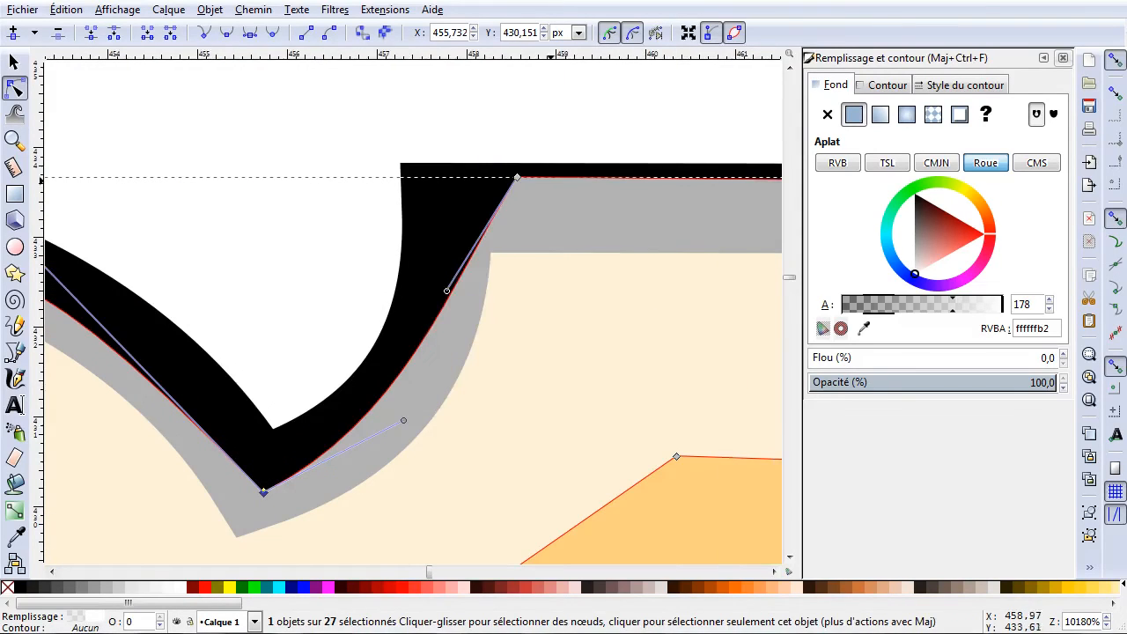
left_click_drag(518, 178, 486, 204)
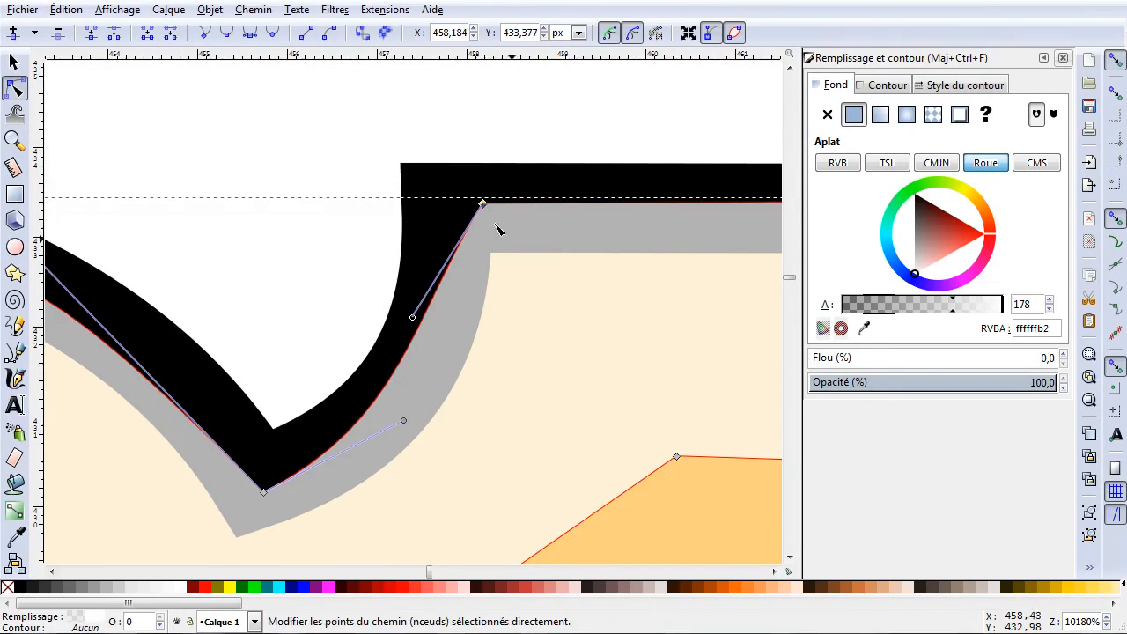
Move the highlight's upper and lower end nodes out to the parchment's right border.
scroll(509, 363, "right", 12)
scroll(509, 363, "right", 20)
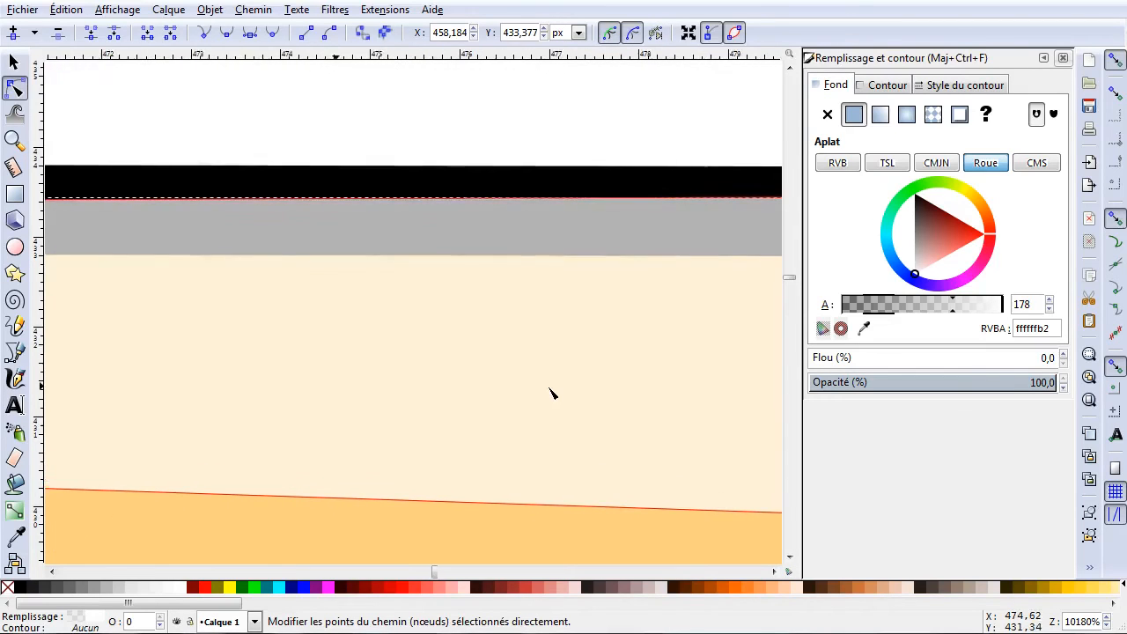
scroll(467, 218, "right", 20)
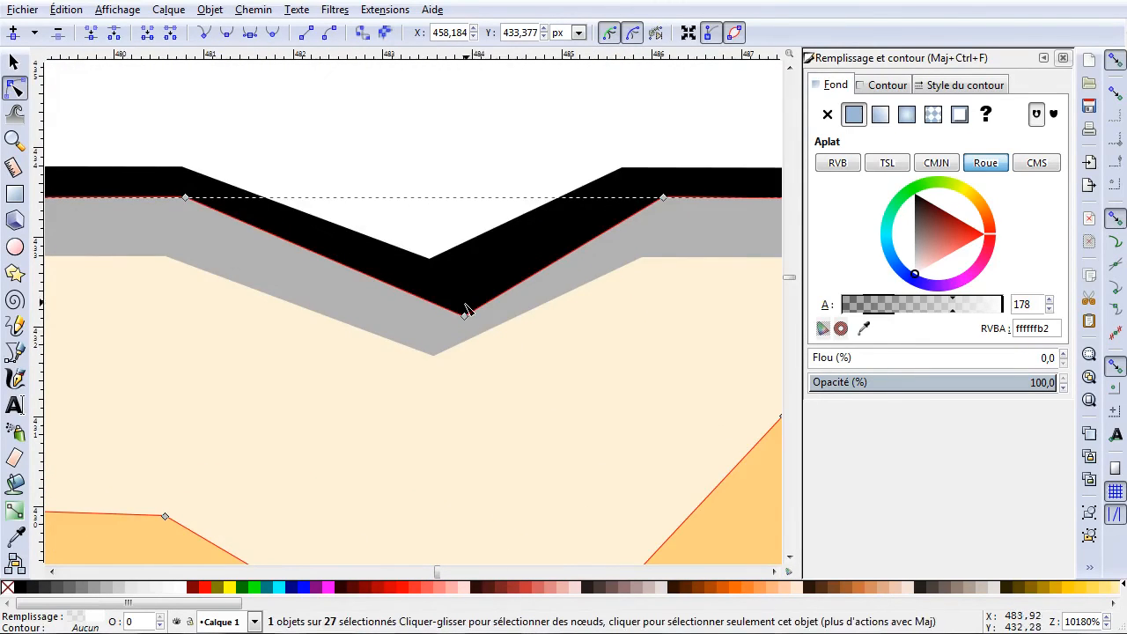
scroll(550, 388, "right", 20)
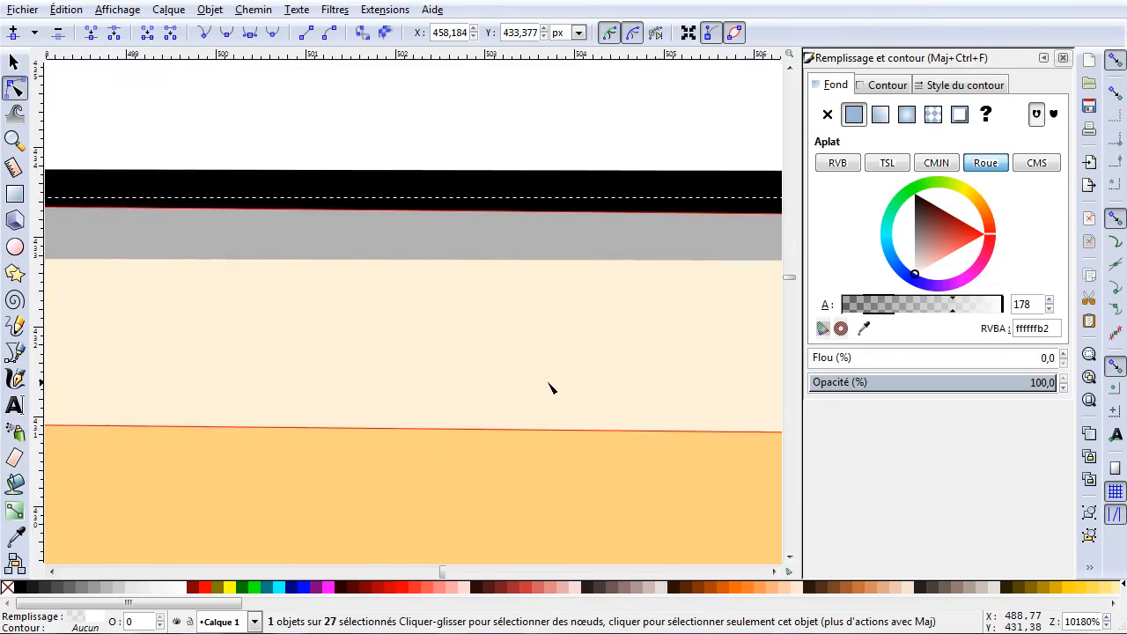
scroll(549, 388, "right", 20)
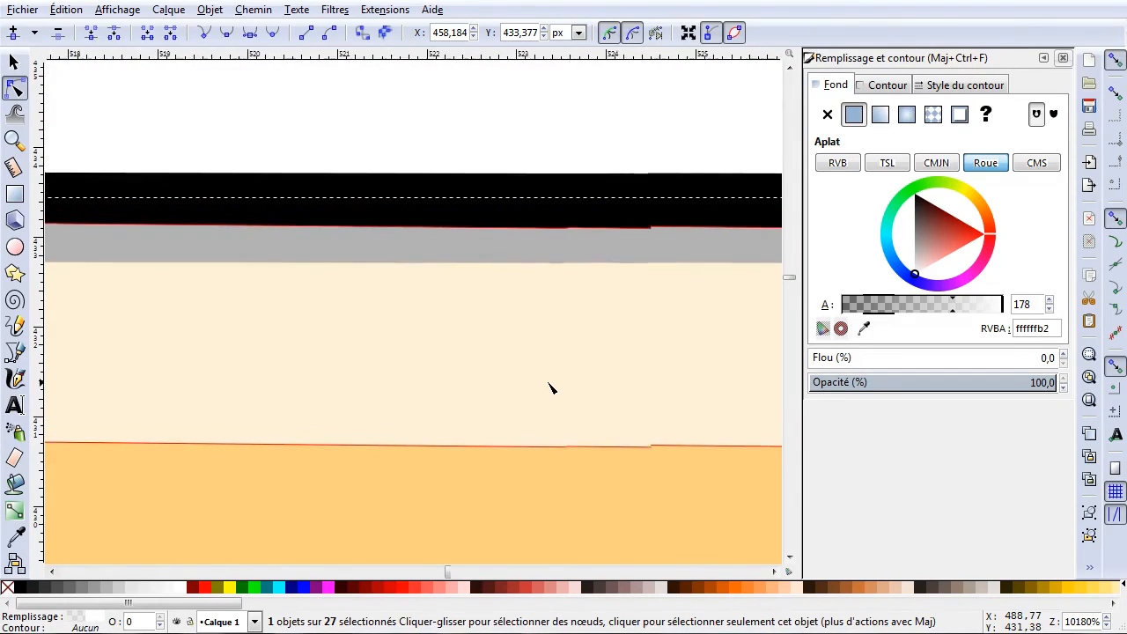
scroll(550, 388, "right", 6)
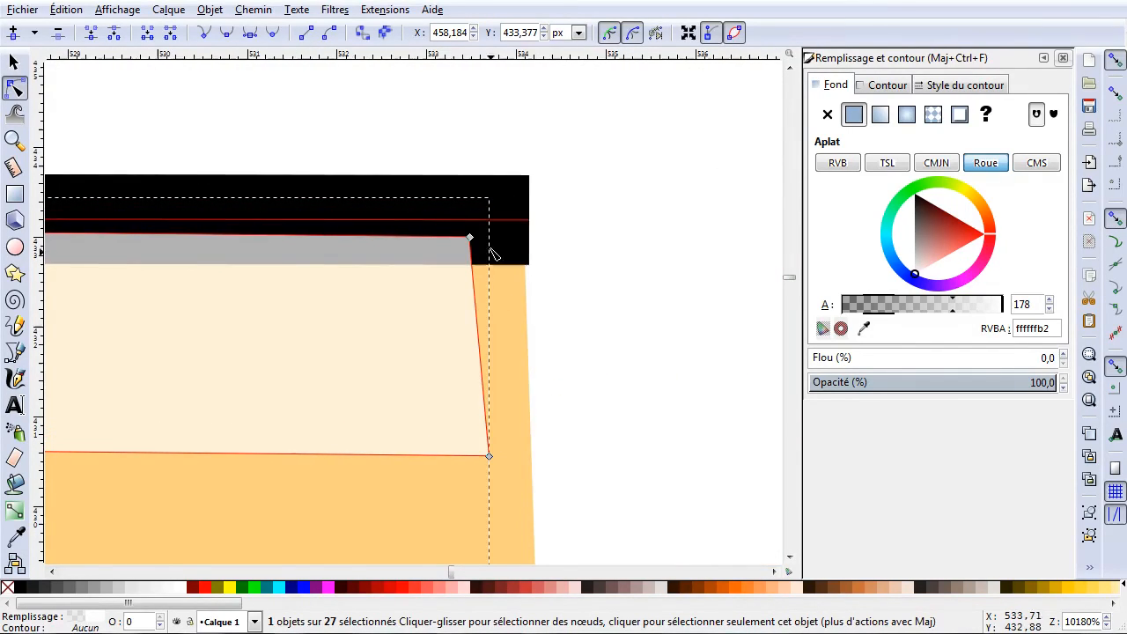
left_click_drag(470, 239, 529, 231)
left_click_drag(490, 456, 528, 448)
Bend the highlight's lower border between the fourth tear and the parchment's right end into a gentle upward curve.
scroll(489, 421, "down", 3)
scroll(463, 418, "right", 5)
scroll(458, 422, "left", 7)
scroll(452, 421, "left", 4)
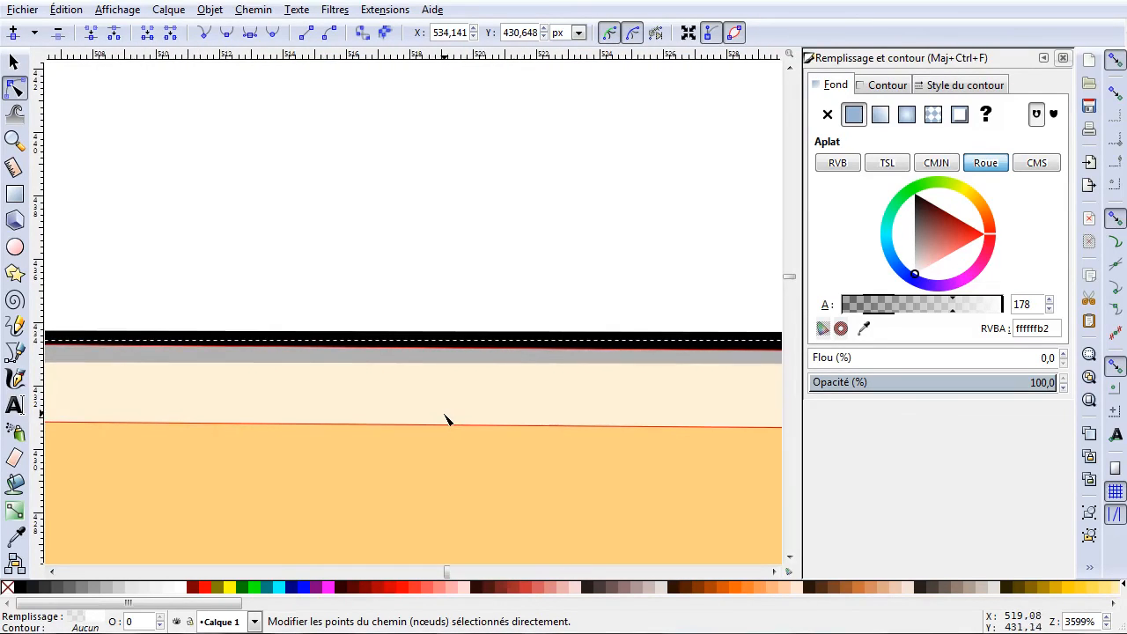
scroll(446, 420, "down", 2)
scroll(450, 417, "right", 5)
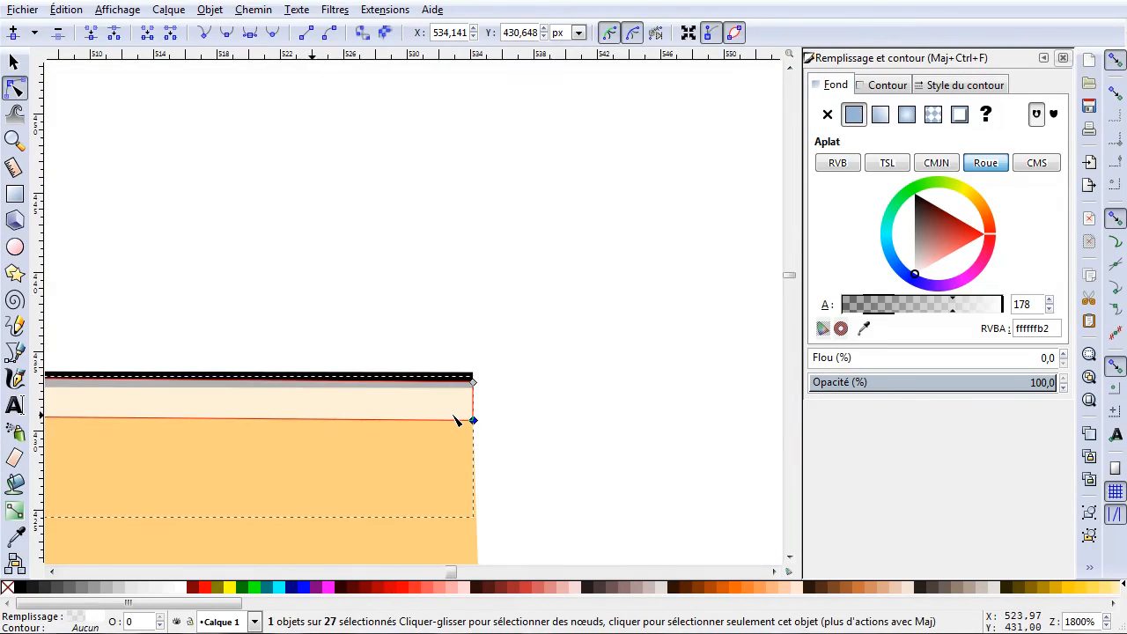
scroll(457, 420, "left", 6)
scroll(463, 430, "down", 1)
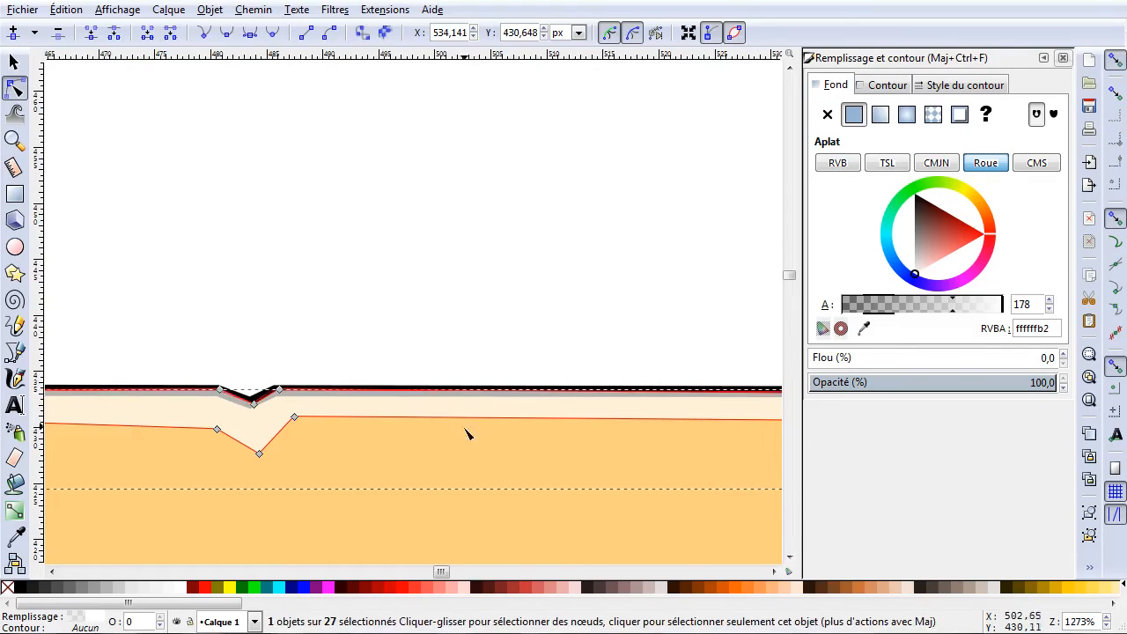
left_click(263, 454)
left_click_drag(597, 422, 607, 422)
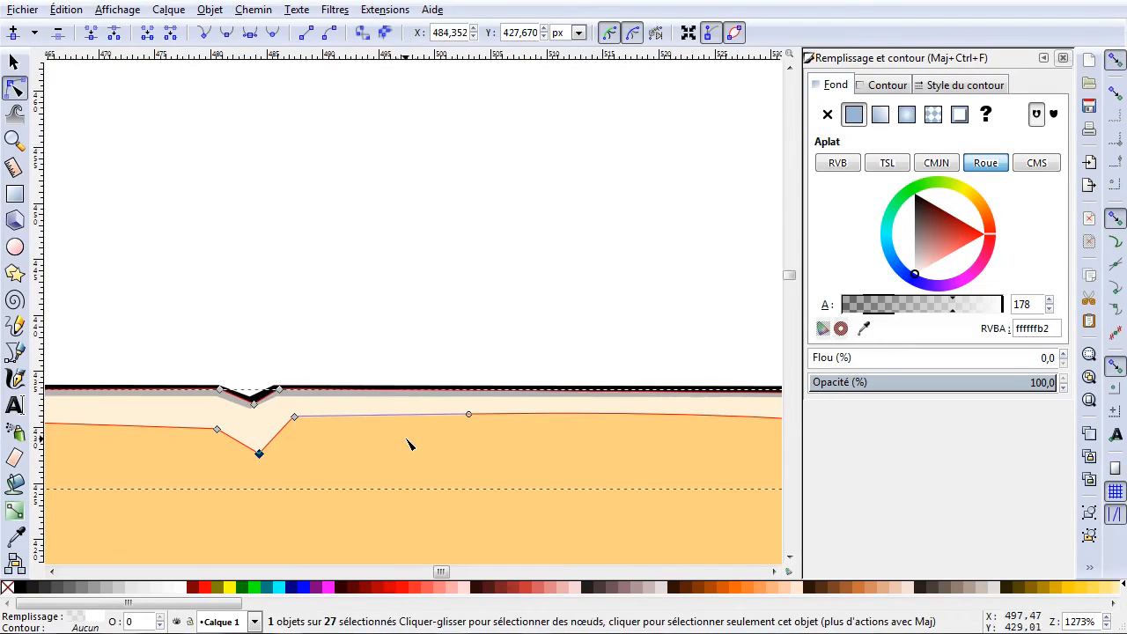
scroll(407, 446, "down", 2)
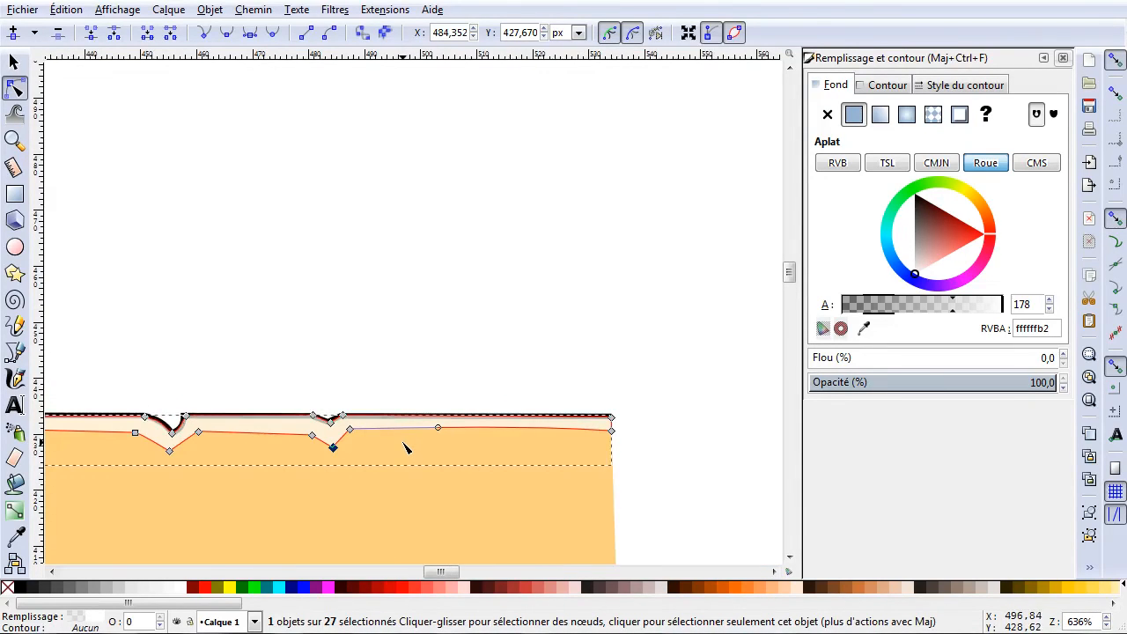
Curve the highlight's lower border right of the fourth tear's tip, between the third and fourth tears, and on both sides of the third tear's tip.
scroll(405, 448, "right", 2)
scroll(407, 449, "left", 4)
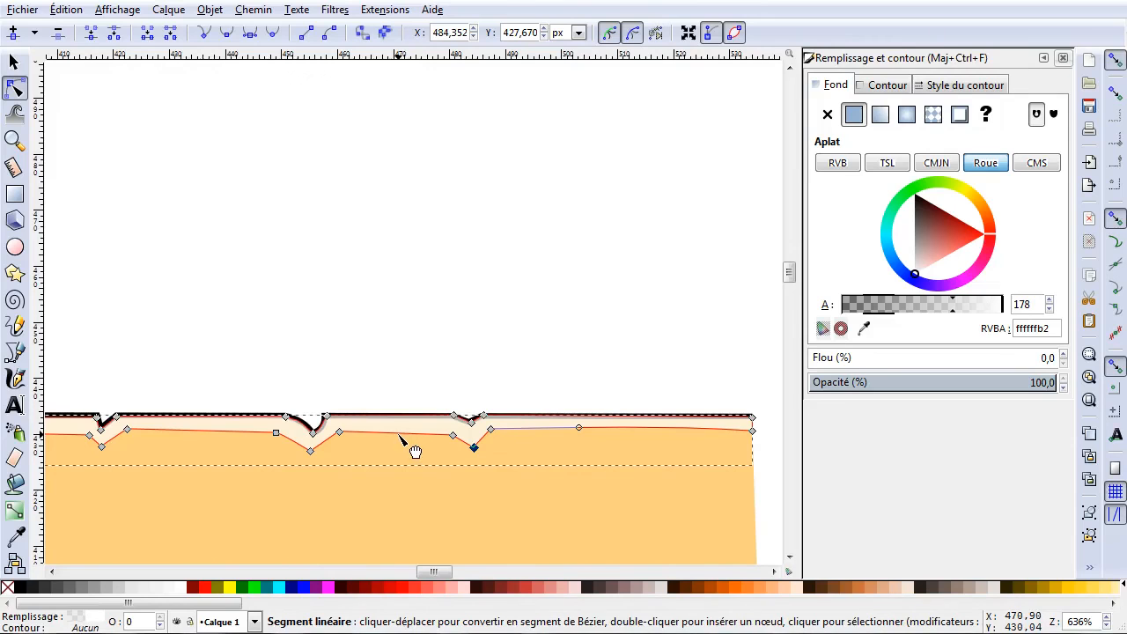
scroll(476, 445, "up", 5)
left_click(473, 473)
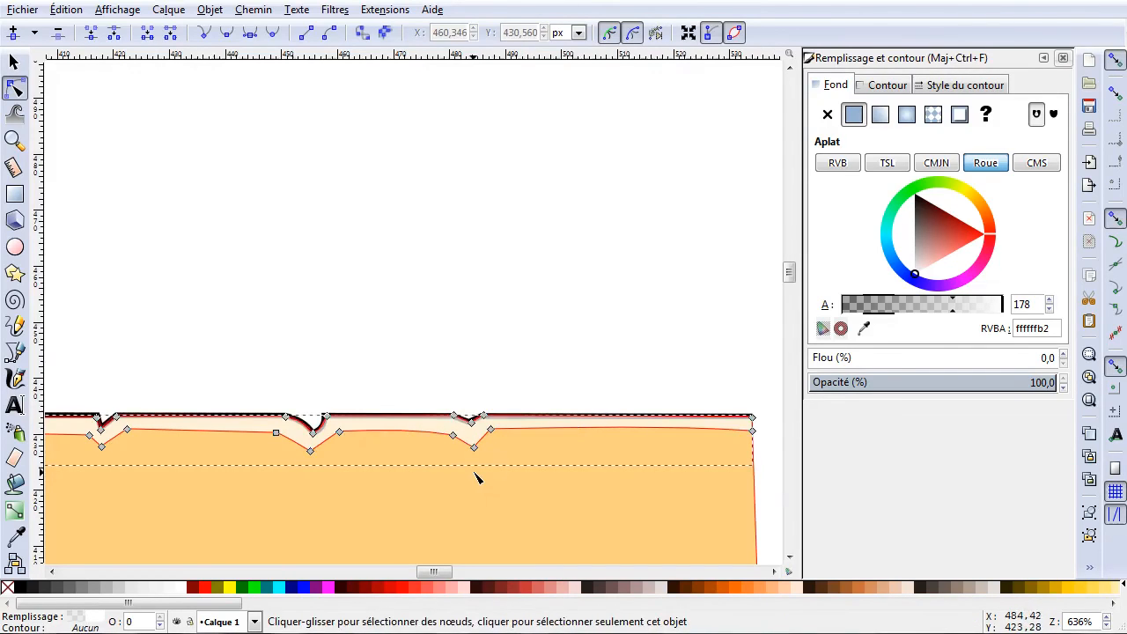
scroll(466, 475, "up", 4)
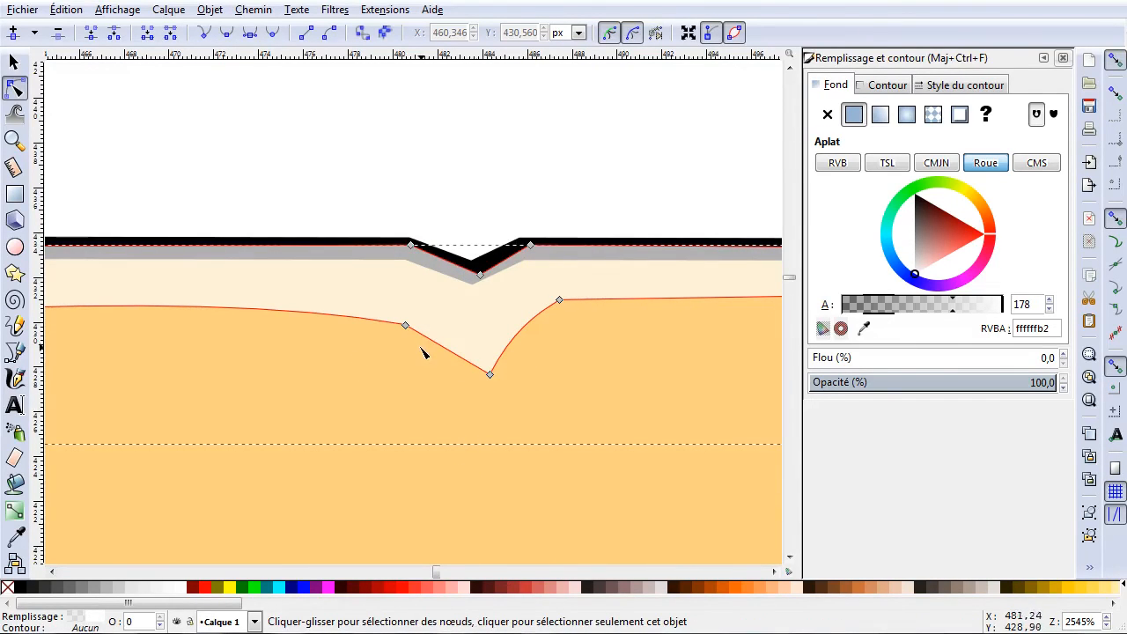
scroll(275, 370, "left", 8)
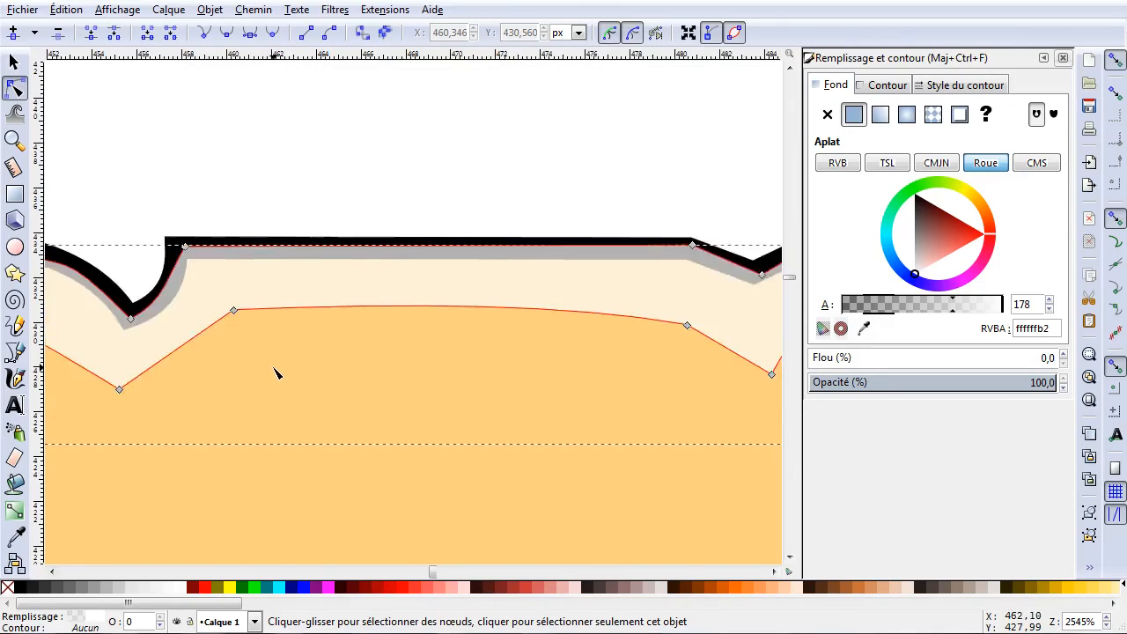
left_click_drag(316, 356, 345, 363)
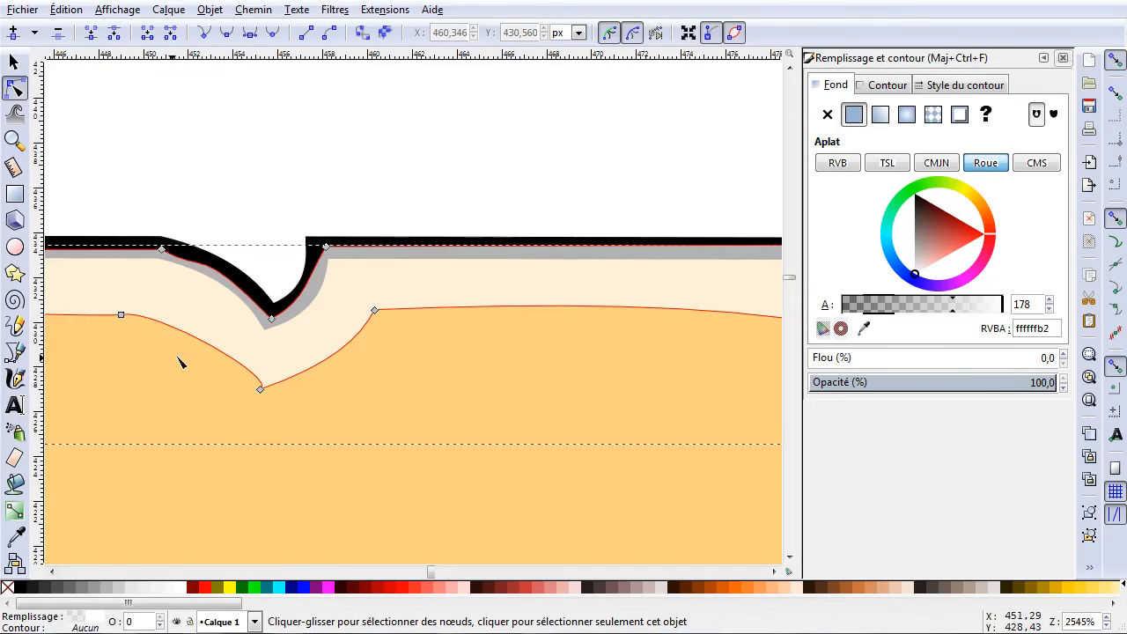
Curve the highlight's lower border between the second and third tears and along the right side of the second tear.
scroll(176, 370, "left", 10)
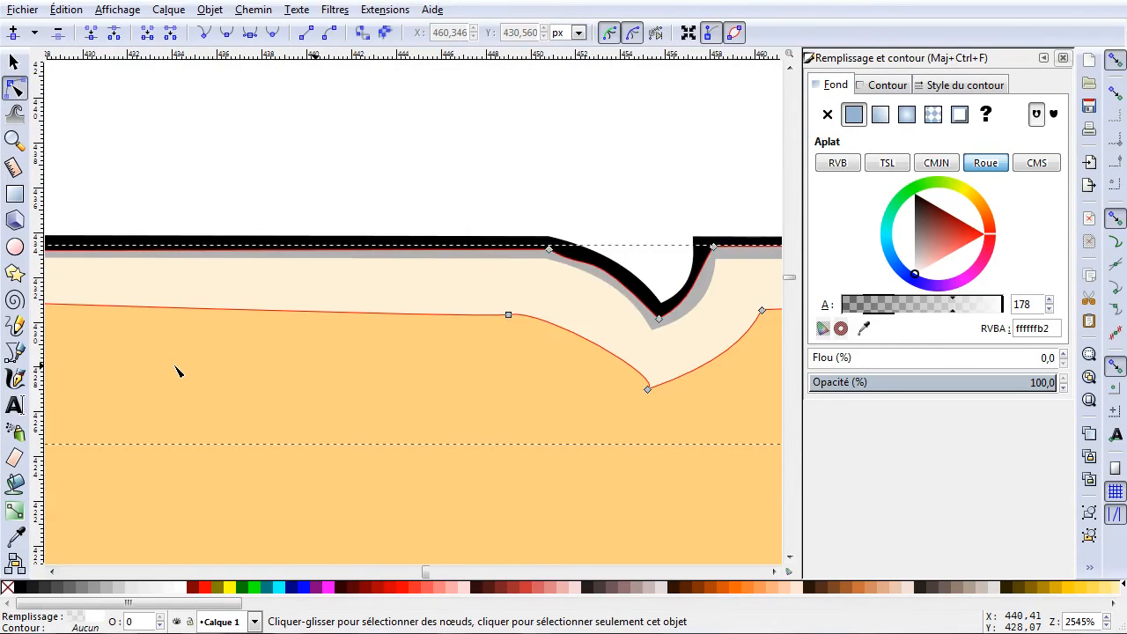
scroll(176, 370, "left", 12)
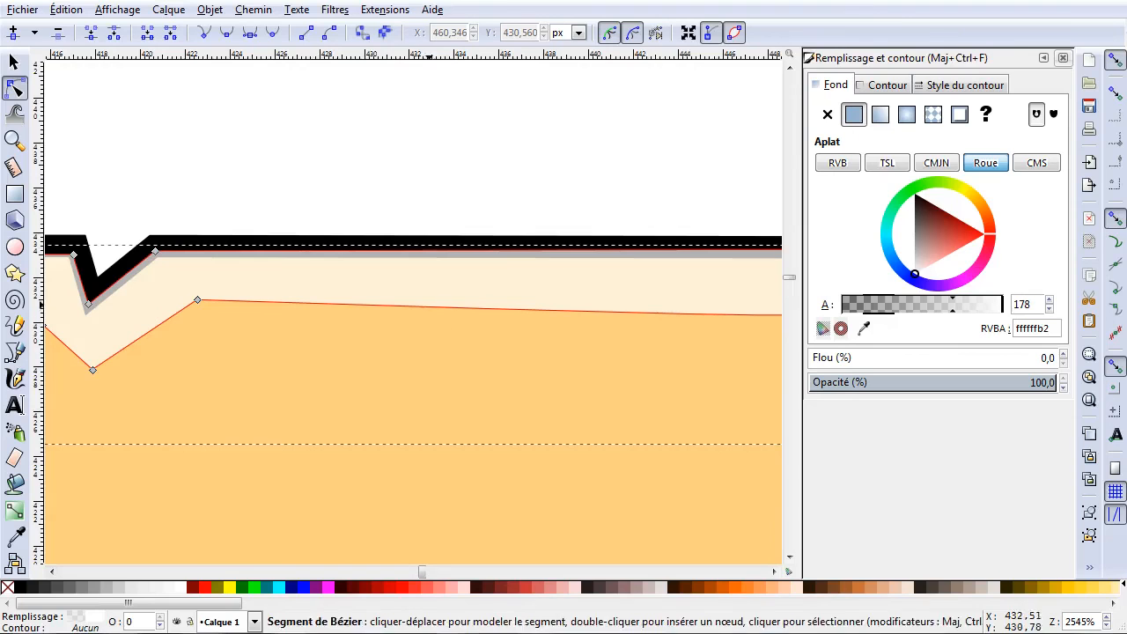
left_click_drag(452, 309, 454, 305)
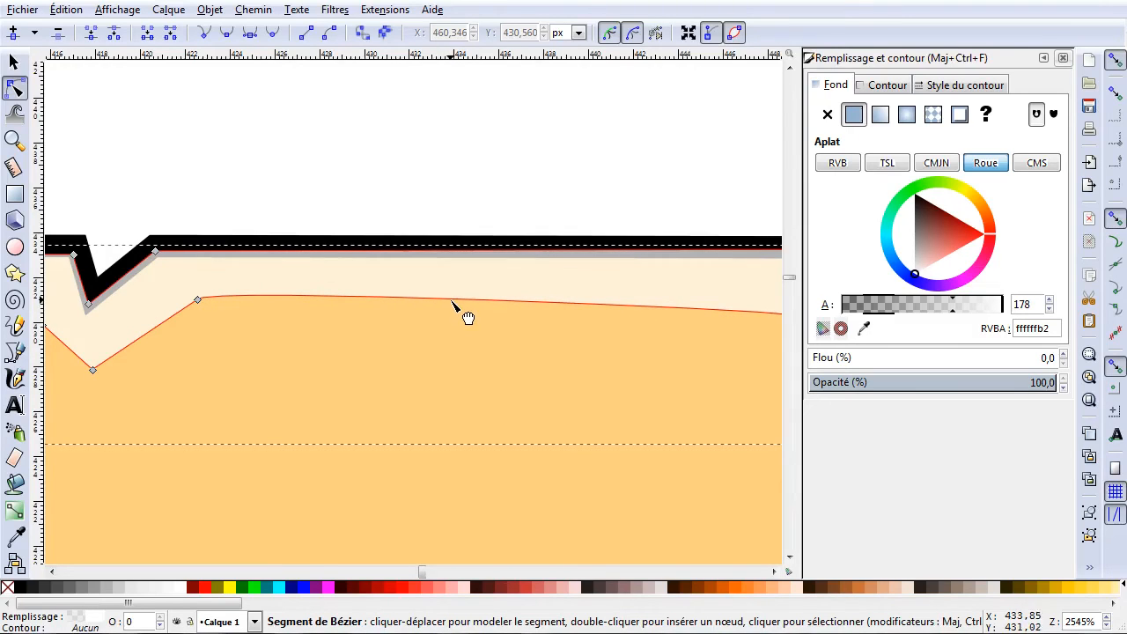
left_click_drag(150, 334, 155, 338)
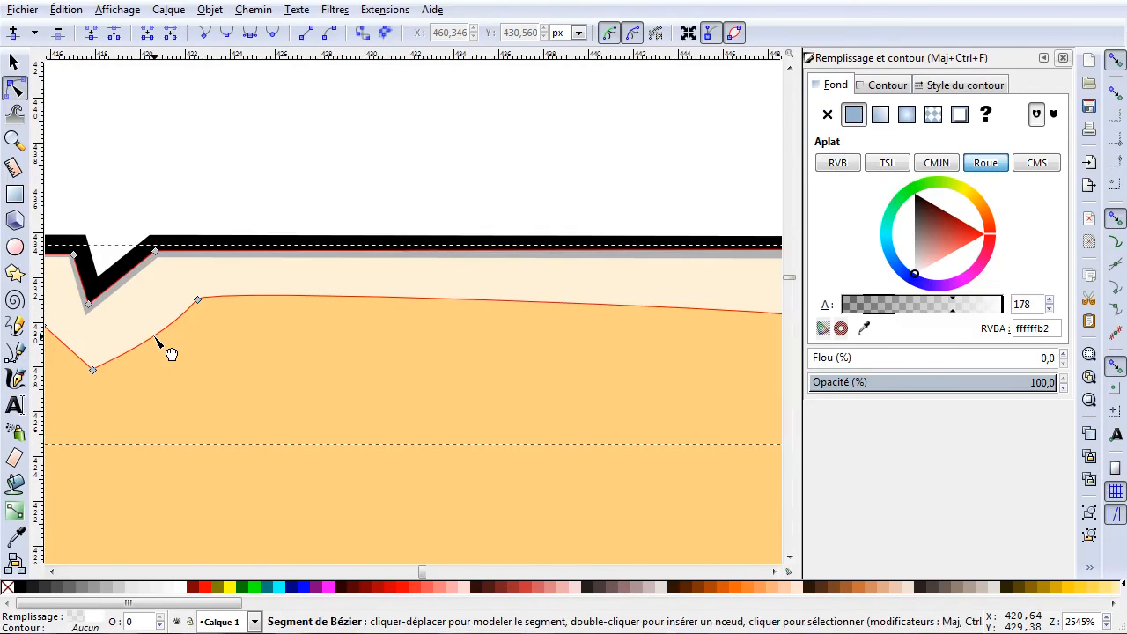
Raise the two lower-border nodes between the first and second tears and shift the second tear's lower tip node left and slightly down.
scroll(184, 376, "right", 8)
scroll(185, 375, "left", 6)
scroll(185, 380, "left", 15)
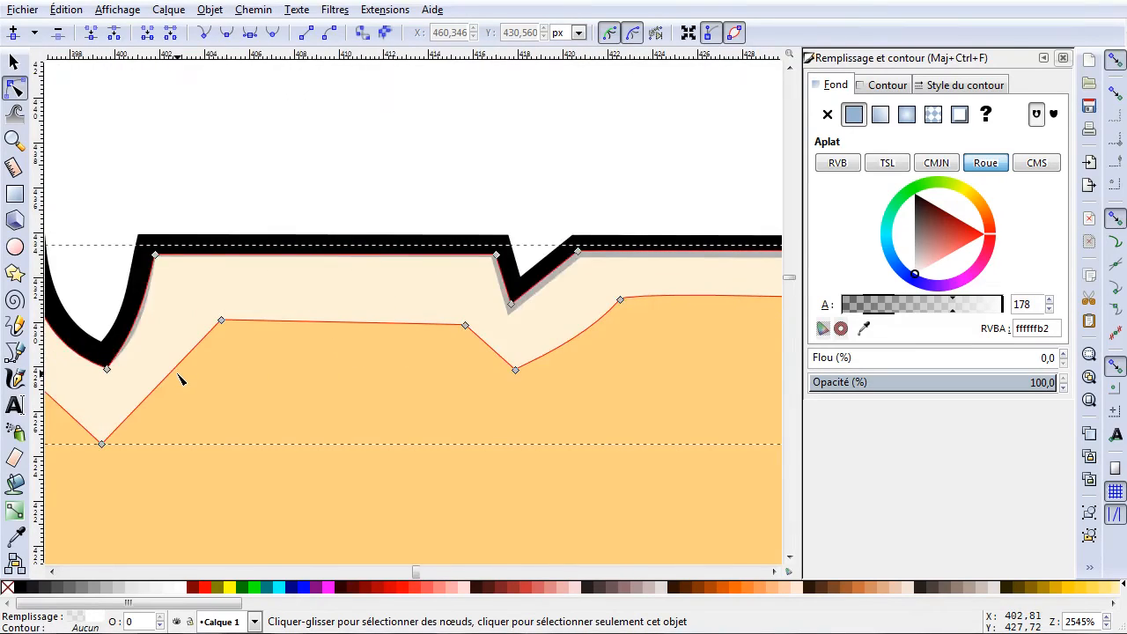
left_click_drag(292, 320, 276, 308)
mouse_move(535, 326)
left_mouse_down()
mouse_move(504, 323)
mouse_move(524, 319)
left_mouse_up()
left_click_drag(588, 375, 560, 383)
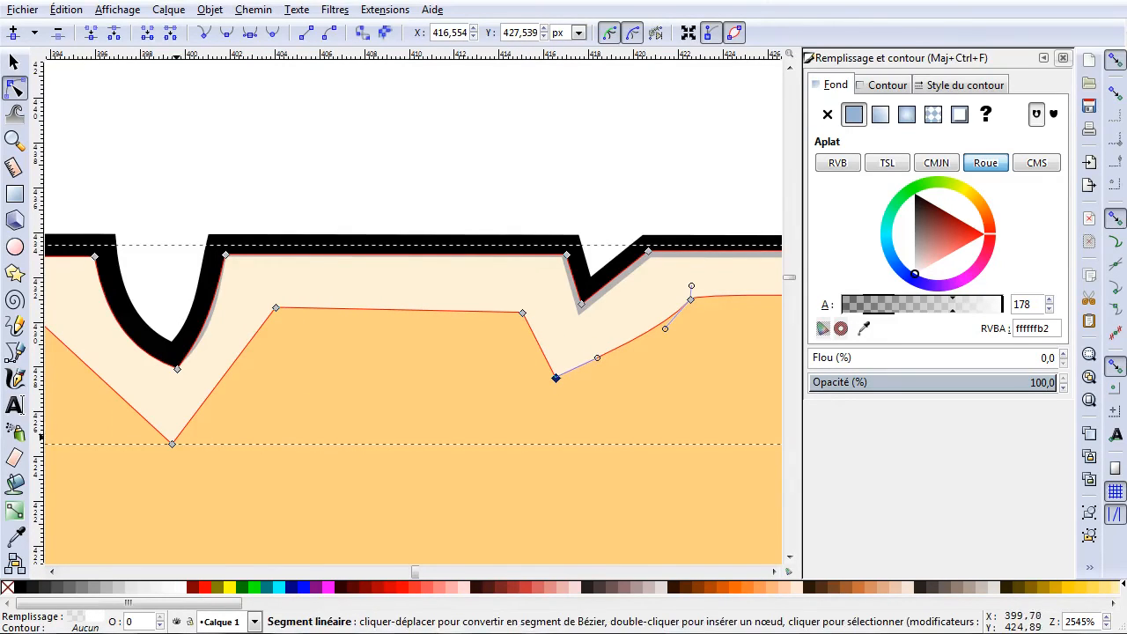
Reposition the highlight's lower tip and left nodes below the first tear and curve the segment running to the highlight's left end.
left_click_drag(173, 446, 195, 445)
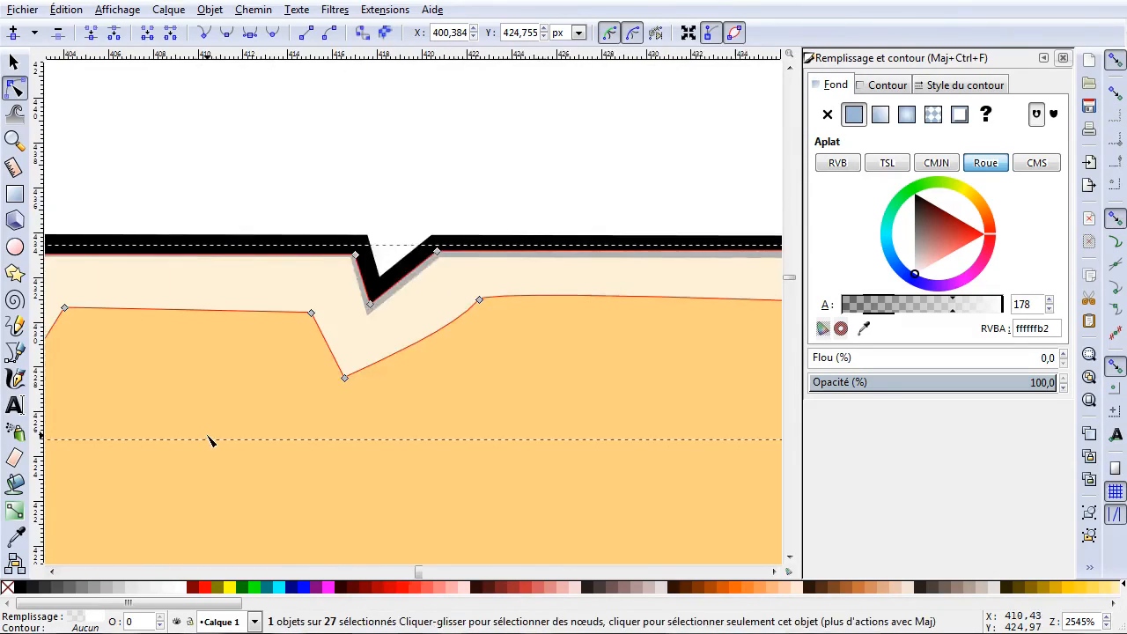
scroll(317, 398, "left", 10)
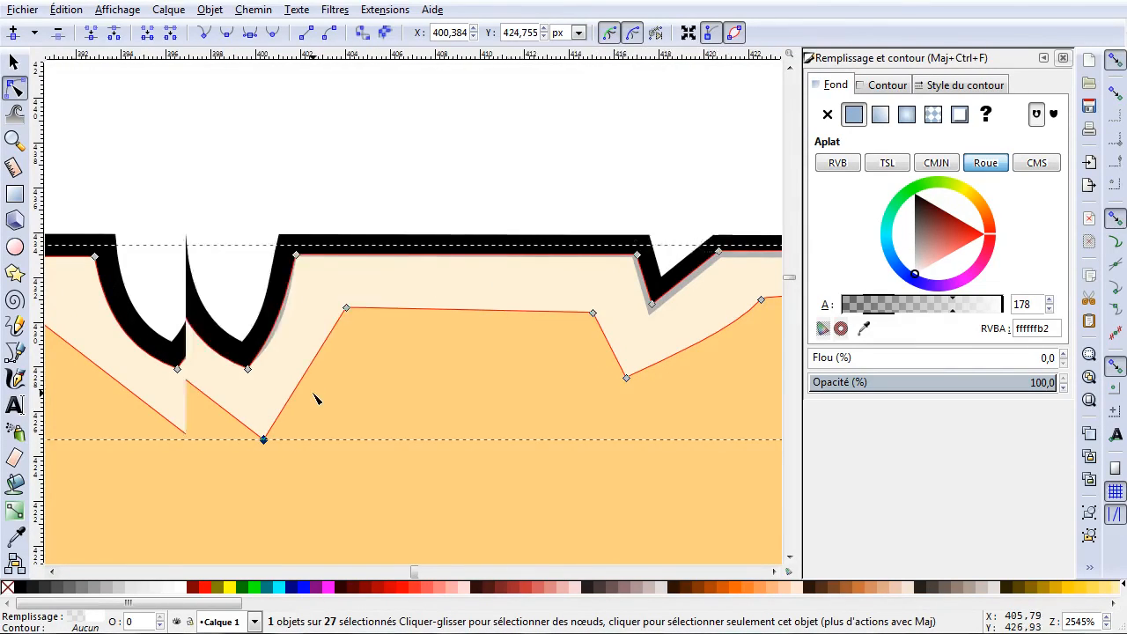
left_click_drag(390, 322, 367, 326)
mouse_move(244, 304)
left_mouse_down()
mouse_move(264, 302)
mouse_move(260, 290)
left_mouse_up()
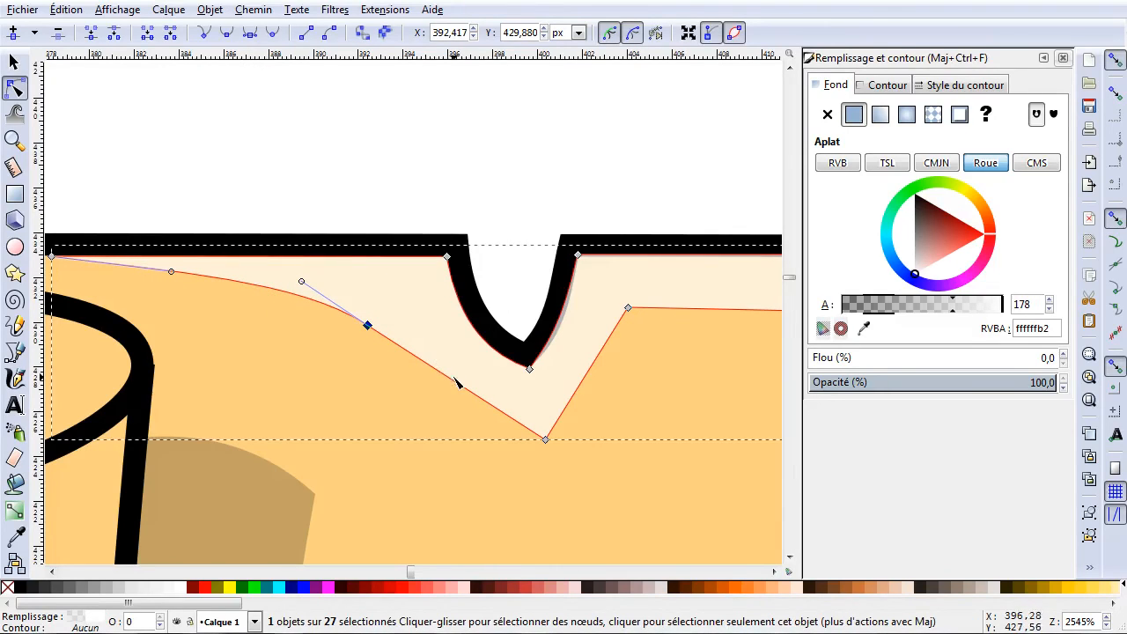
Bend the highlight's lower-border segments on both sides of the first tear's tip into curves and finish node editing.
left_click_drag(466, 396, 467, 414)
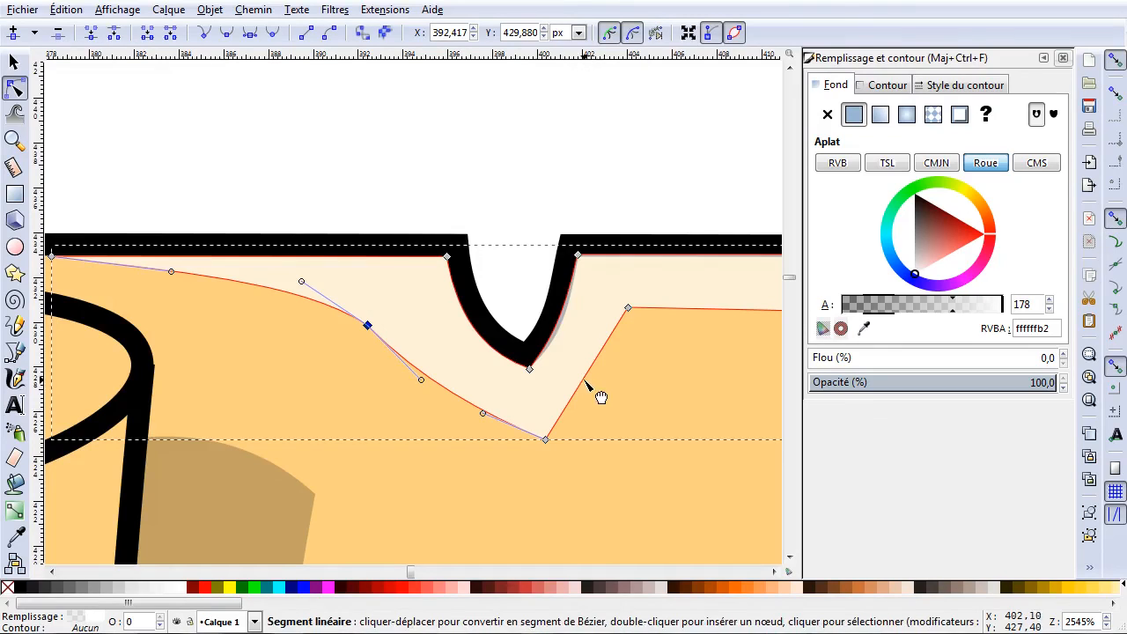
left_click_drag(598, 396, 611, 396)
left_click(449, 154)
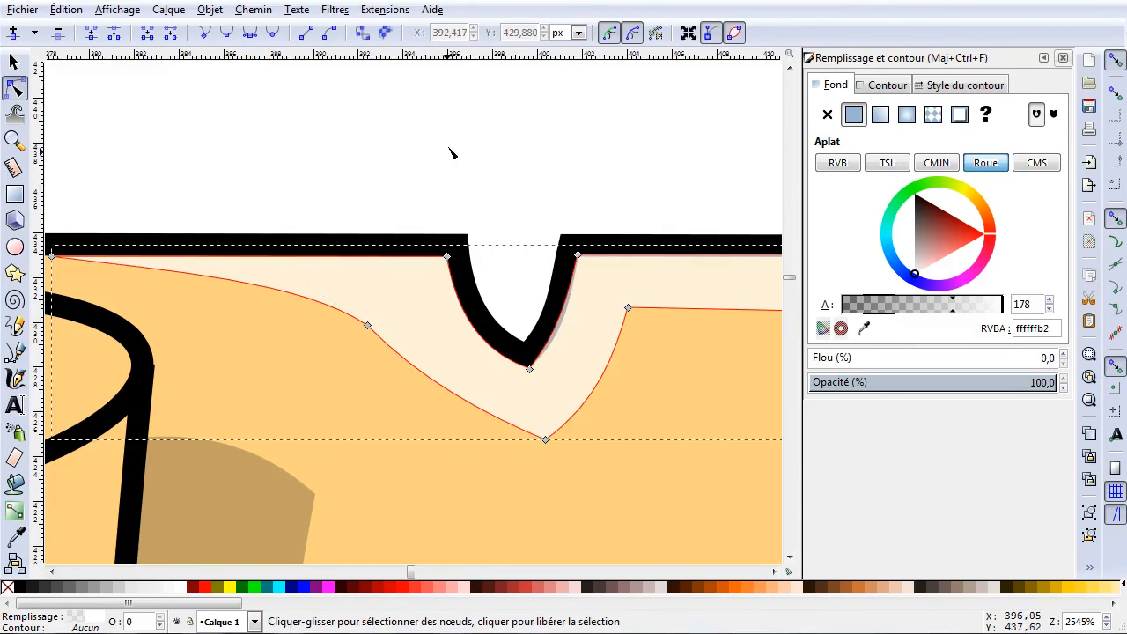
scroll(372, 236, "down", 4)
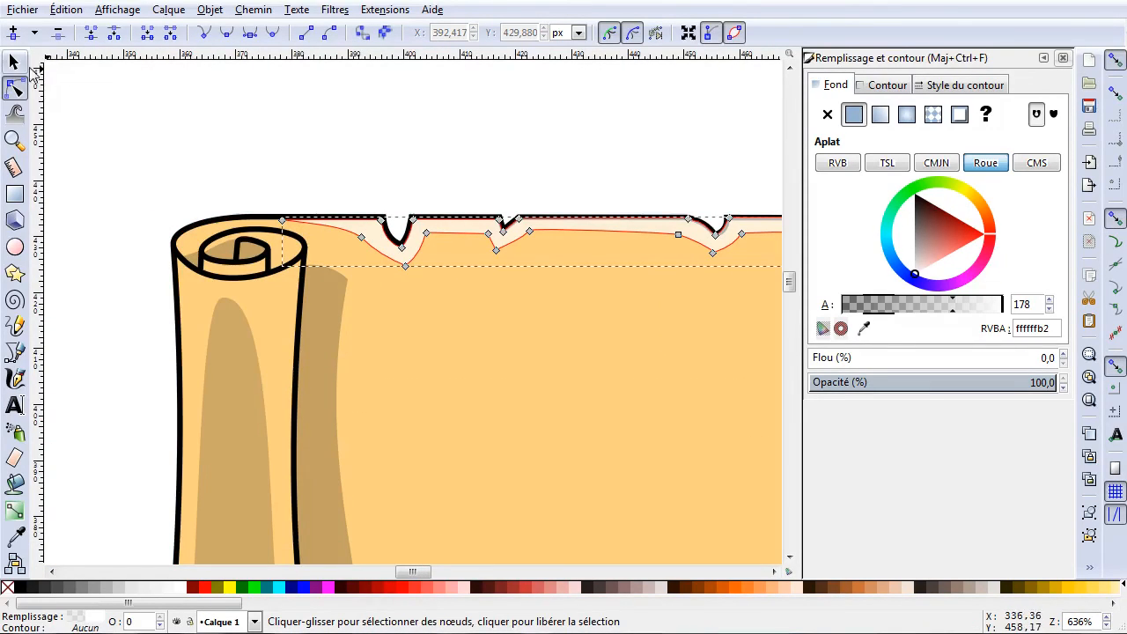
left_click(14, 62)
scroll(585, 237, "down", 3)
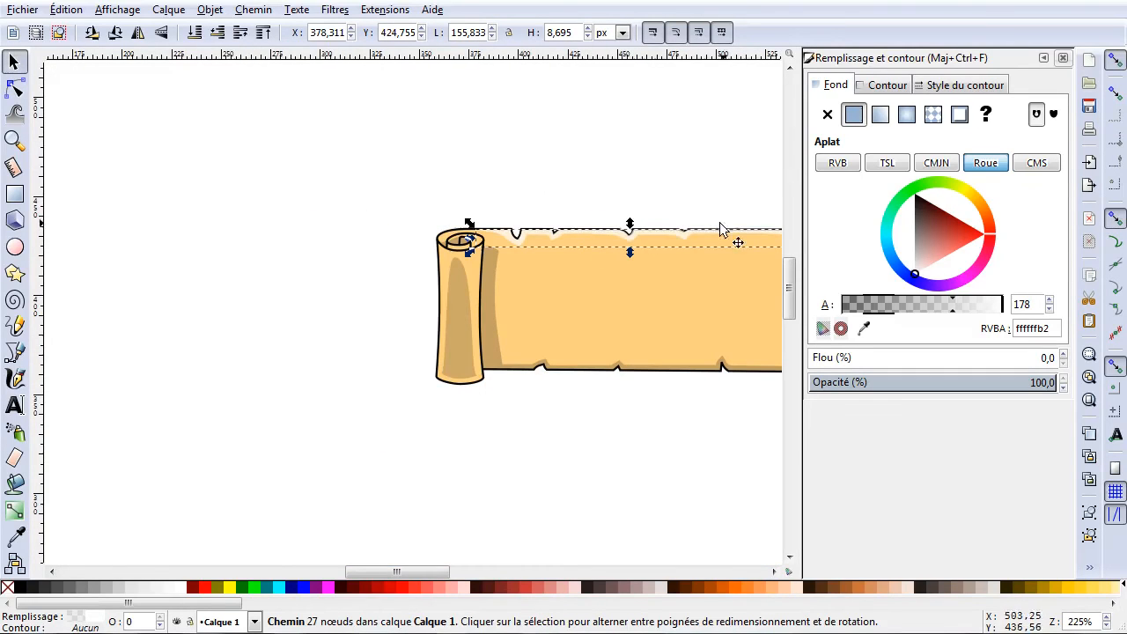
scroll(624, 257, "right", 2)
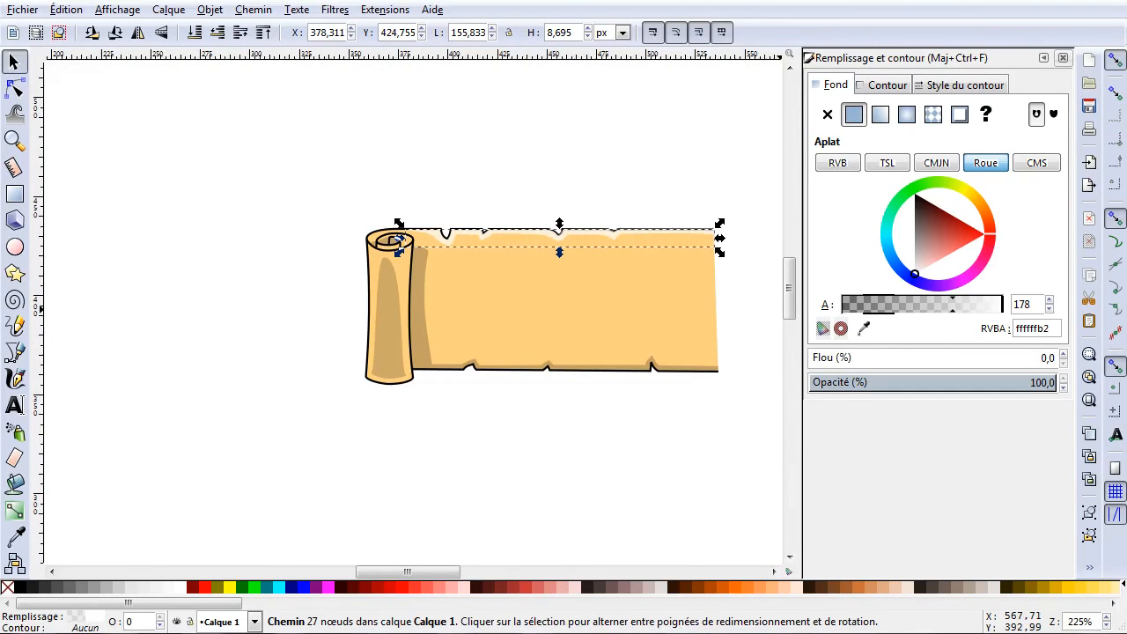
Lower the white highlight's fill alpha to 142 and inspect how it meets the black outline at the third tear.
left_click_drag(953, 317, 940, 317)
left_click(691, 136)
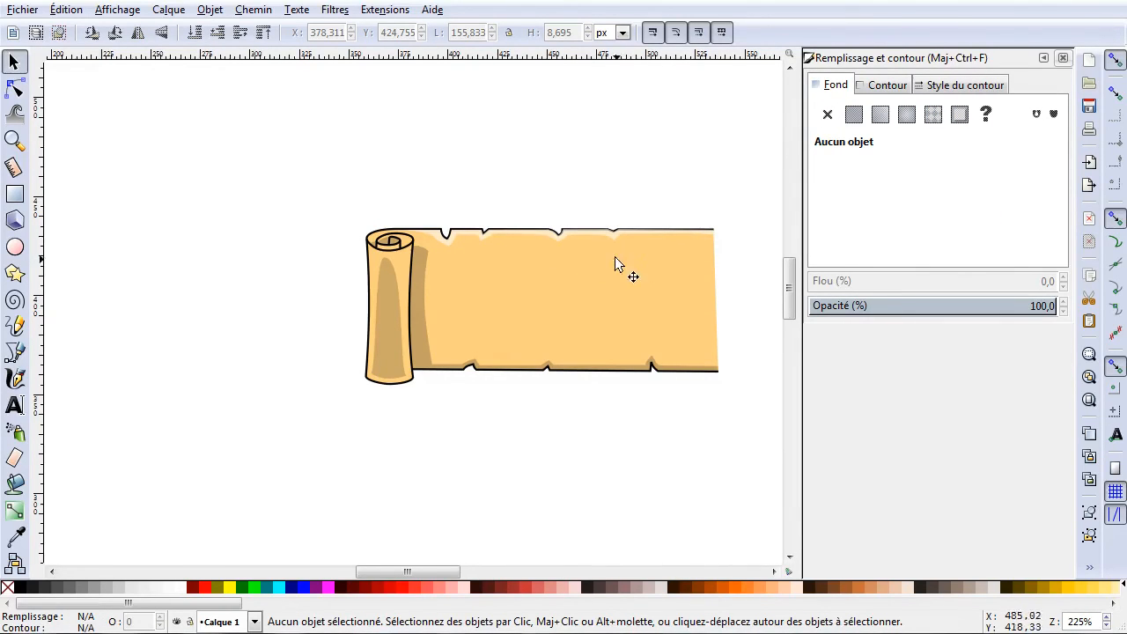
scroll(570, 246, "up", 4, "ctrl")
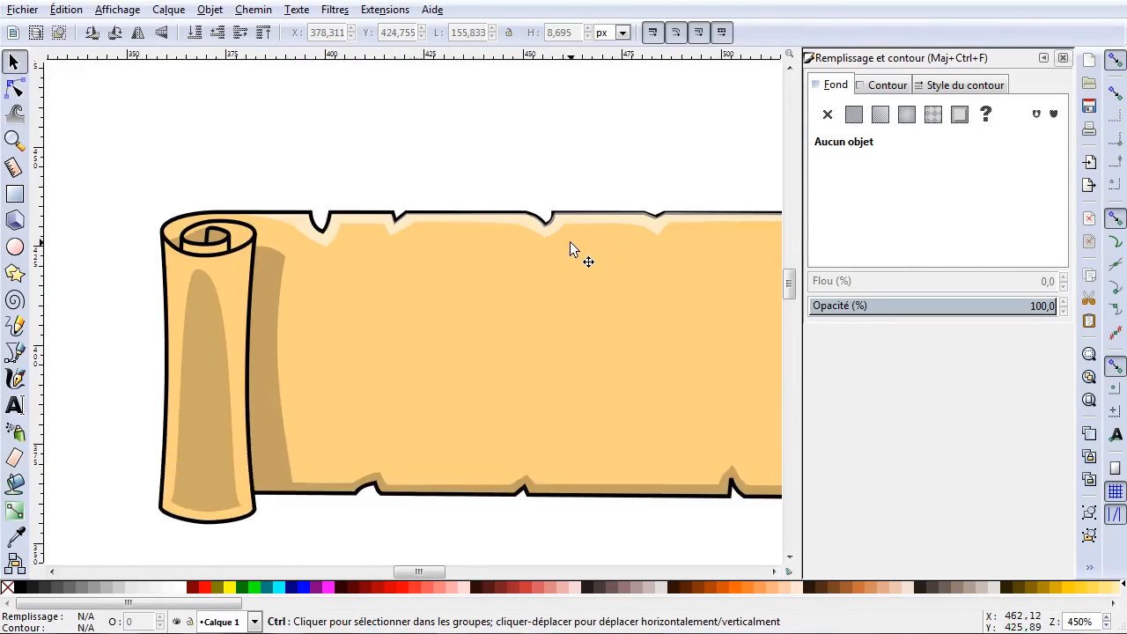
scroll(537, 202, "up", 2, "ctrl")
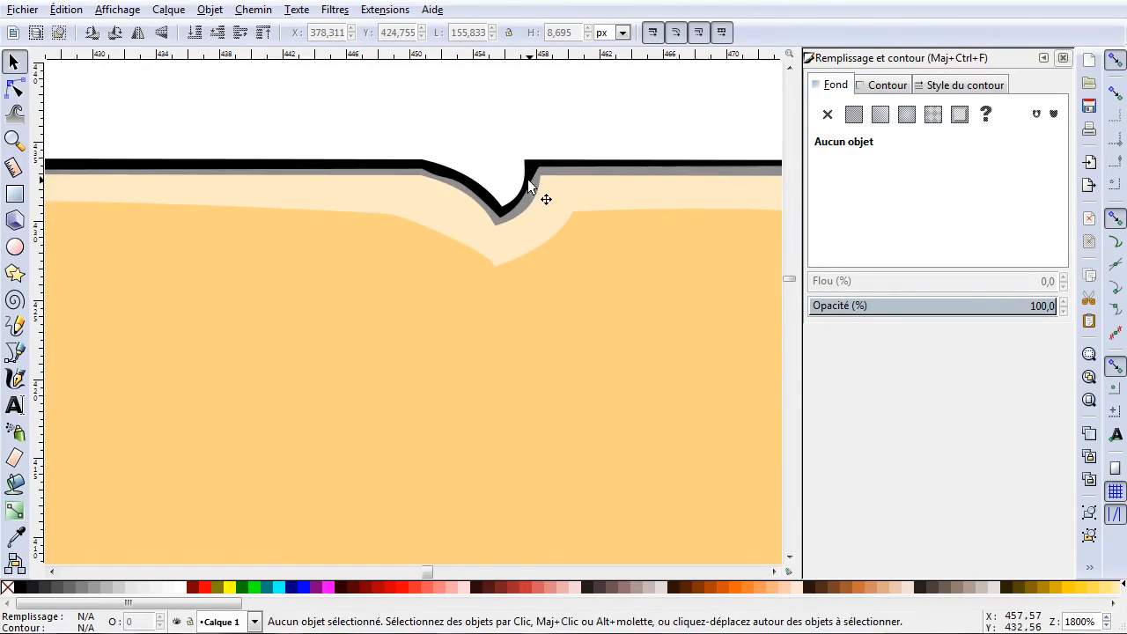
Ungroup the six-object group containing the scroll's roll and sheet.
left_click(562, 376)
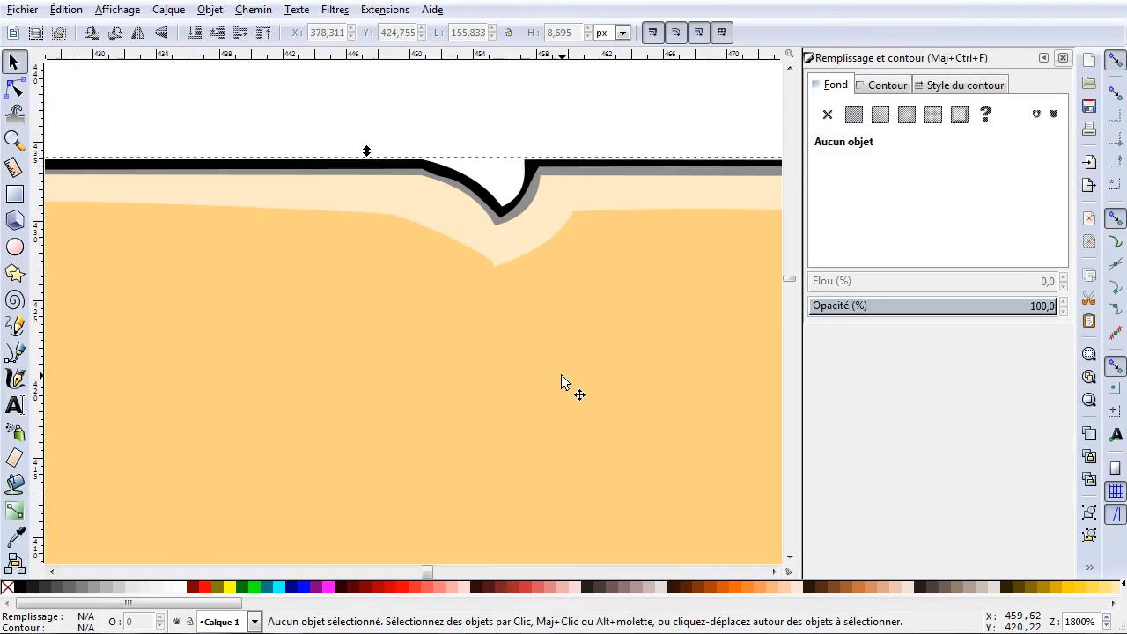
scroll(554, 372, "down", 4, "ctrl")
right_click(486, 403)
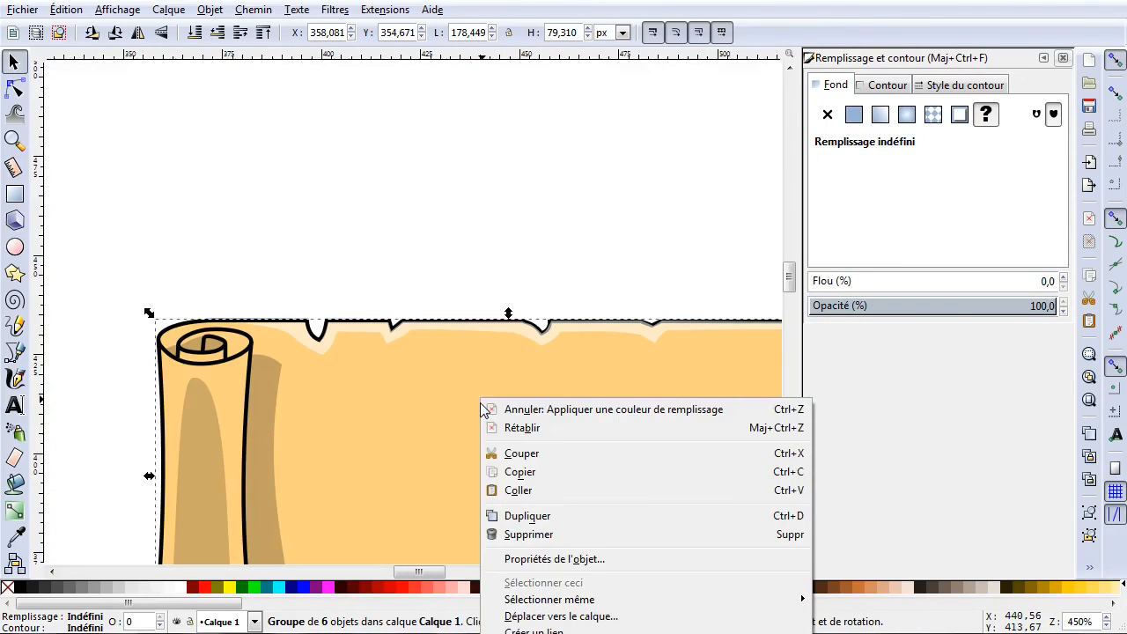
left_click(469, 194)
scroll(387, 224, "down", 9)
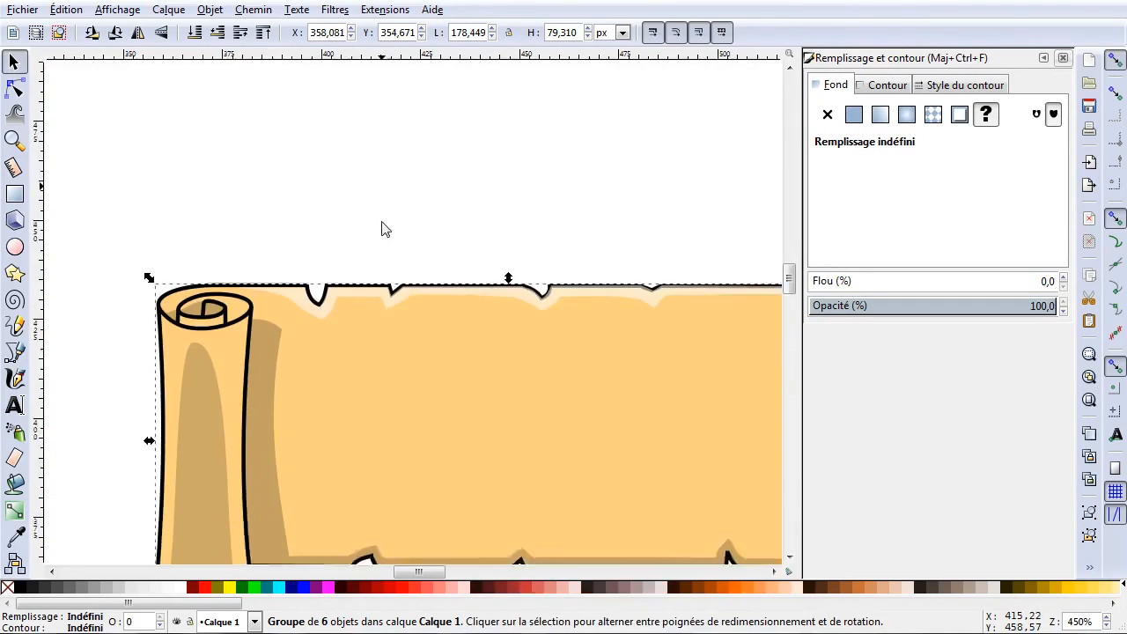
right_click(438, 124)
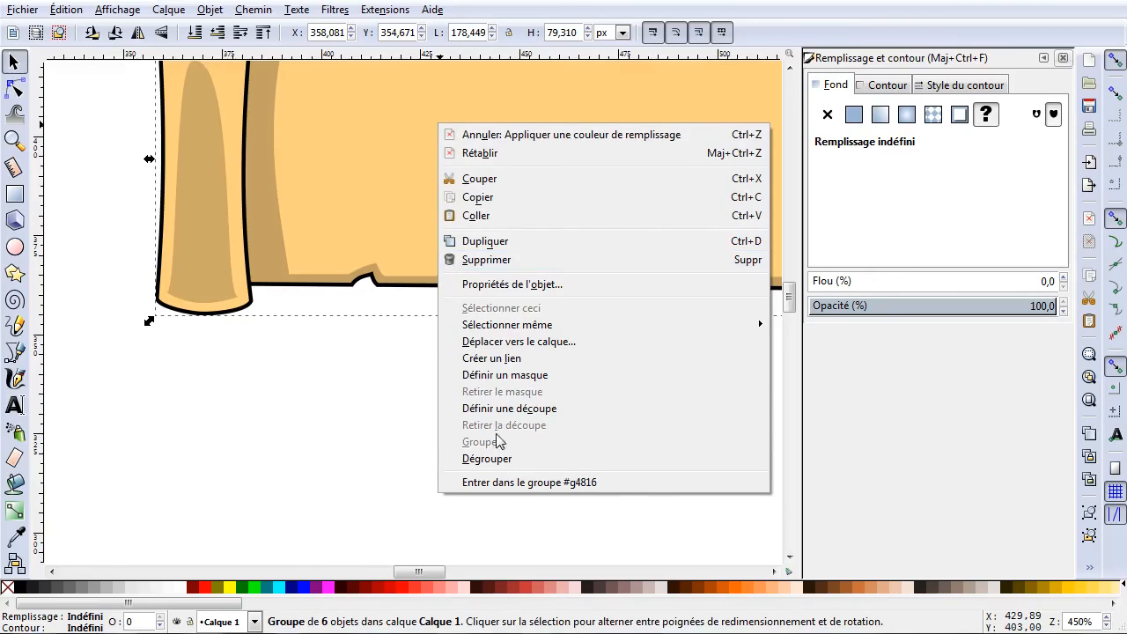
left_click(486, 459)
scroll(487, 447, "up", 5)
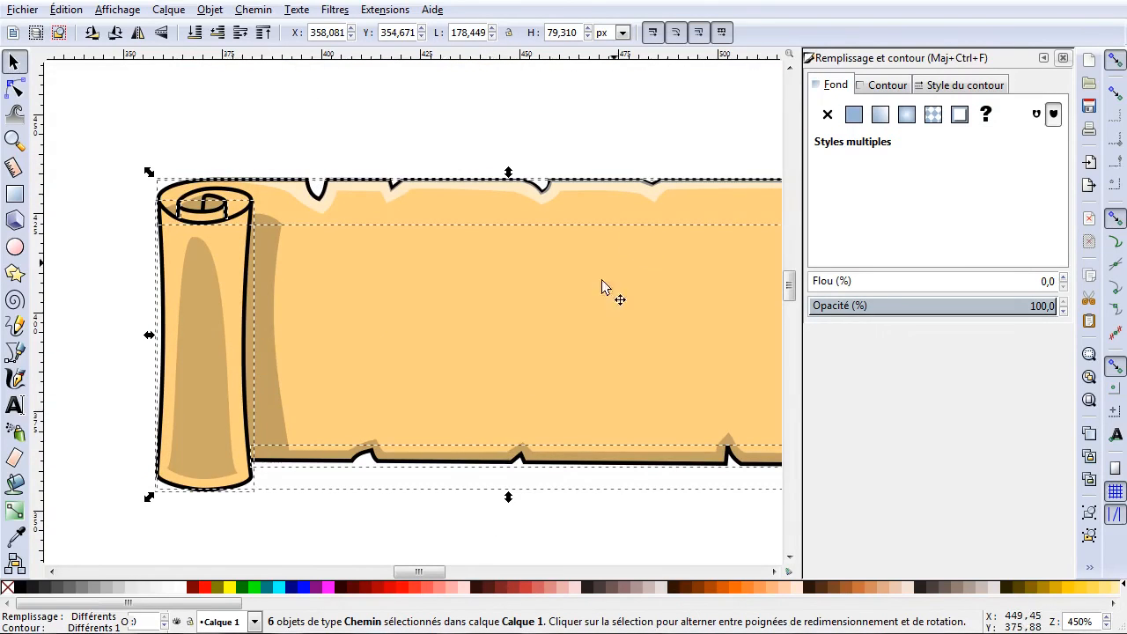
Lower the white highlight in the stacking order so it sits beneath the scroll's black outline.
left_click(588, 118)
left_click(556, 196)
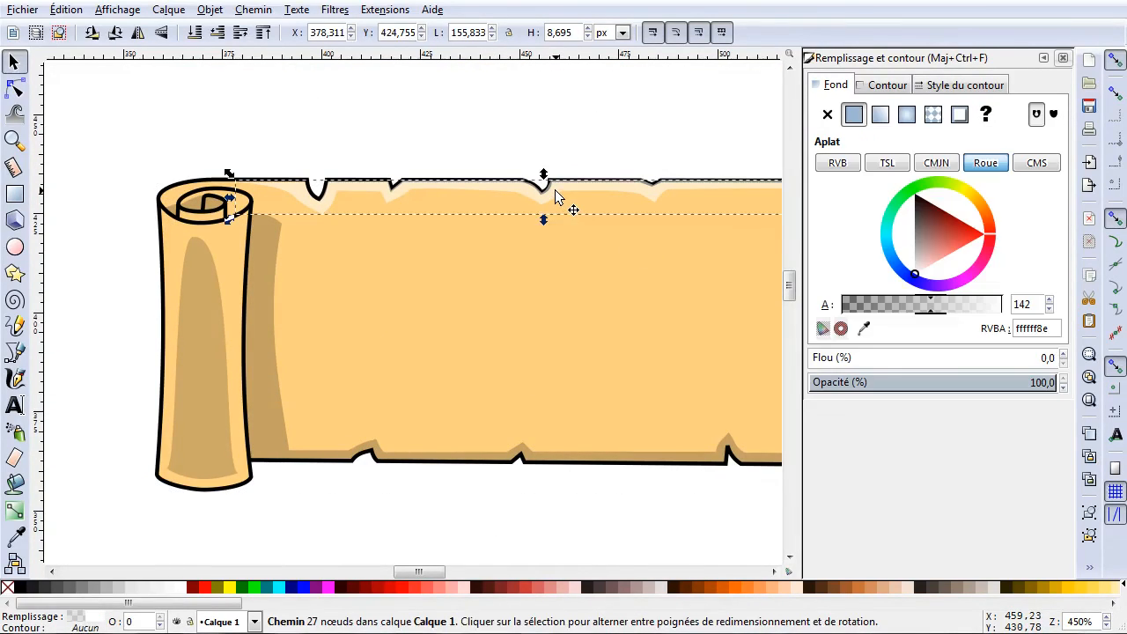
scroll(555, 196, "up", 5)
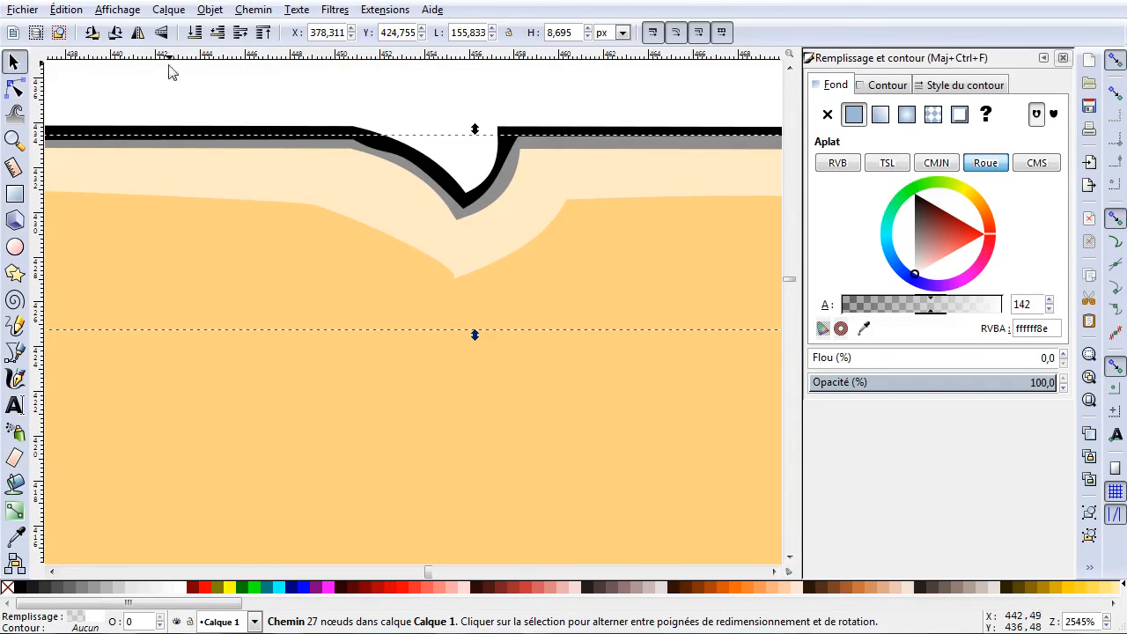
left_click(220, 39)
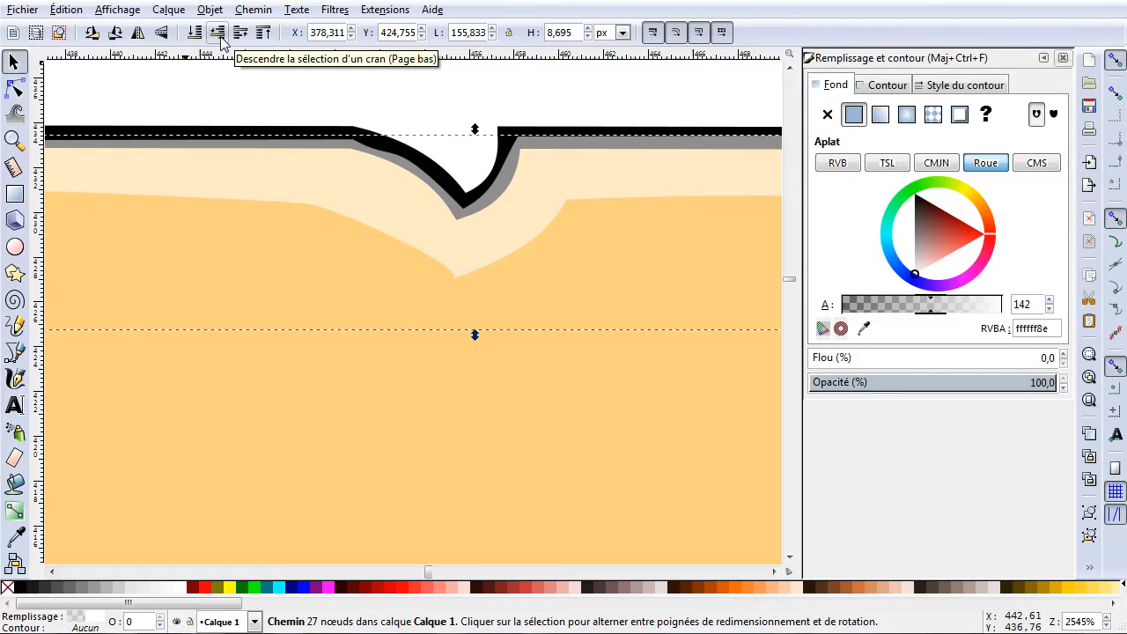
left_click(220, 38)
left_click(220, 39)
Select all the scroll's paths, including the shadows and highlight, and group them.
scroll(254, 234, "down", 5)
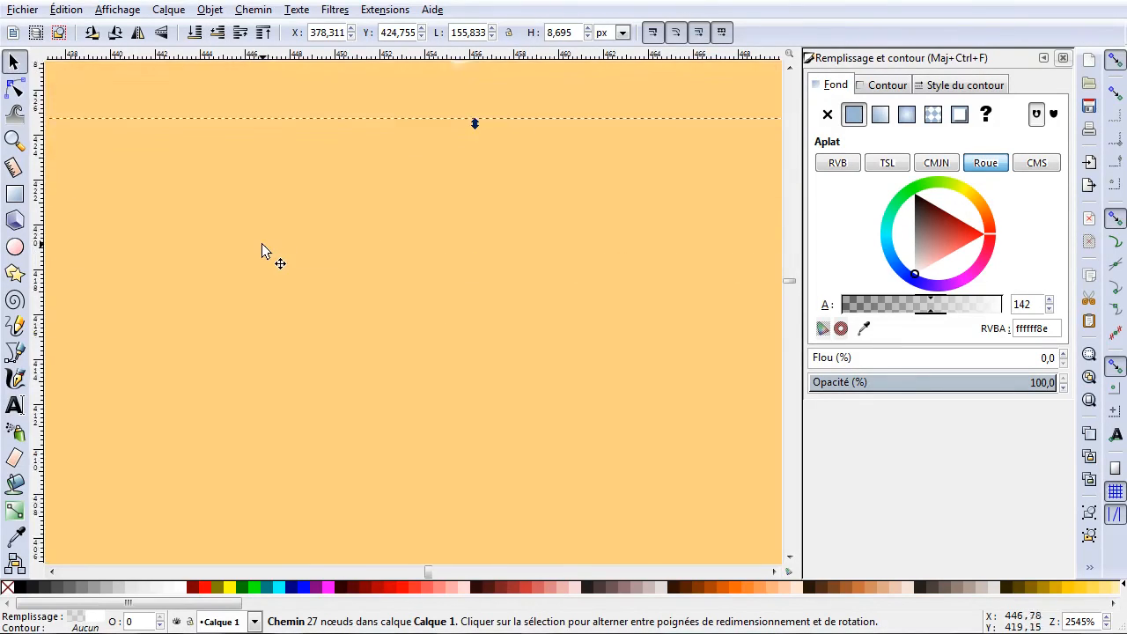
scroll(290, 272, "down", 3)
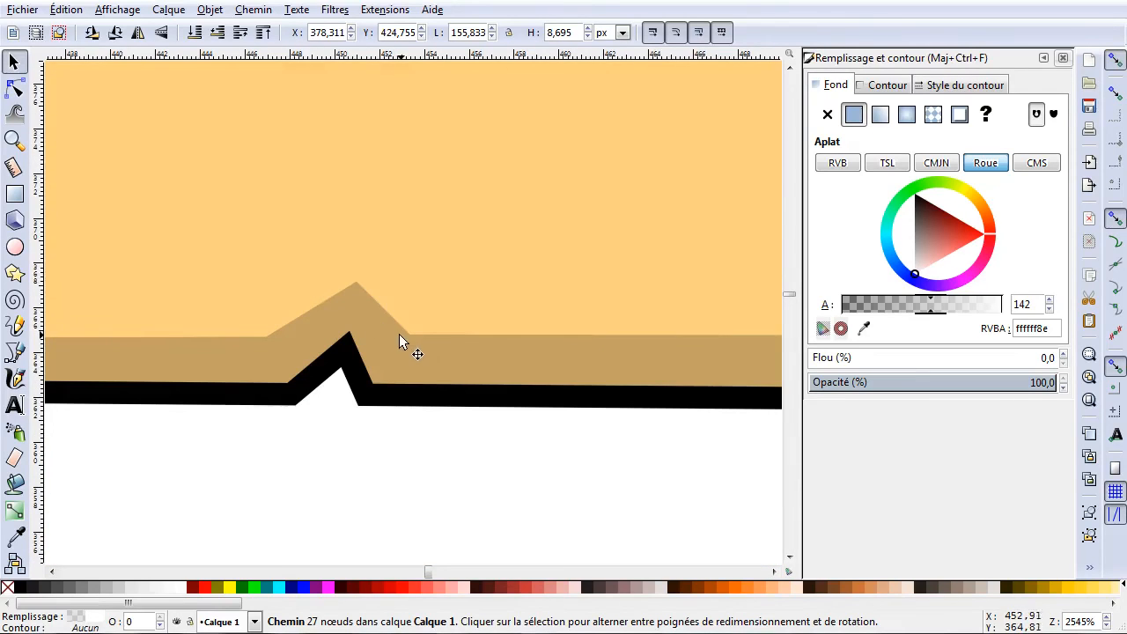
scroll(422, 374, "down", 8)
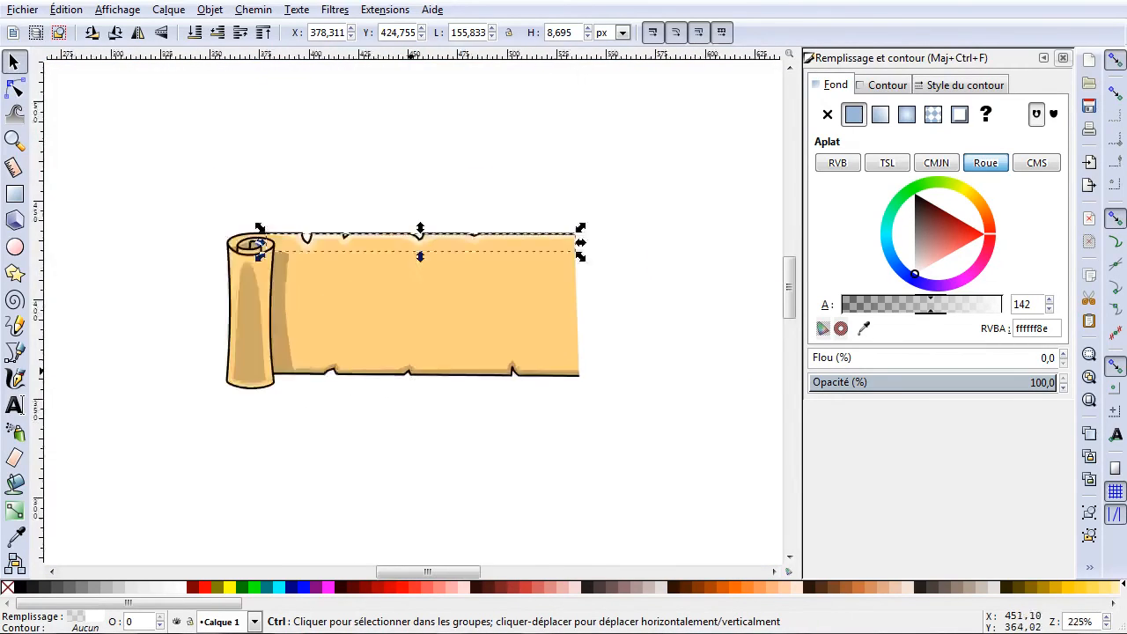
left_click(137, 207)
left_click_drag(137, 196, 654, 471)
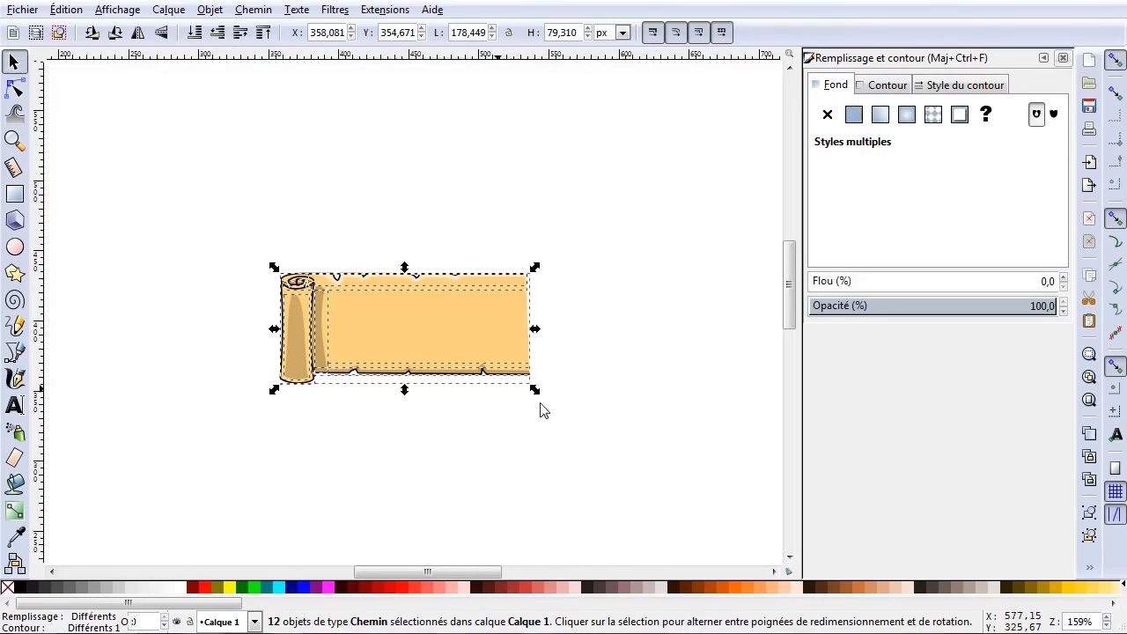
right_click(373, 316)
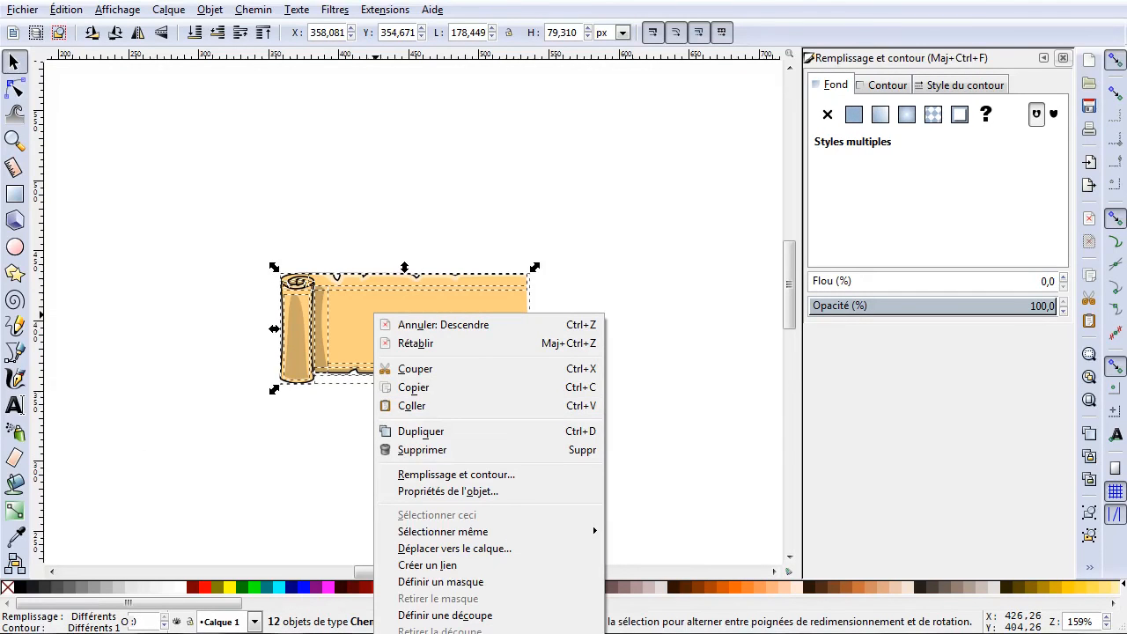
key("ctrl+g")
left_click(569, 323)
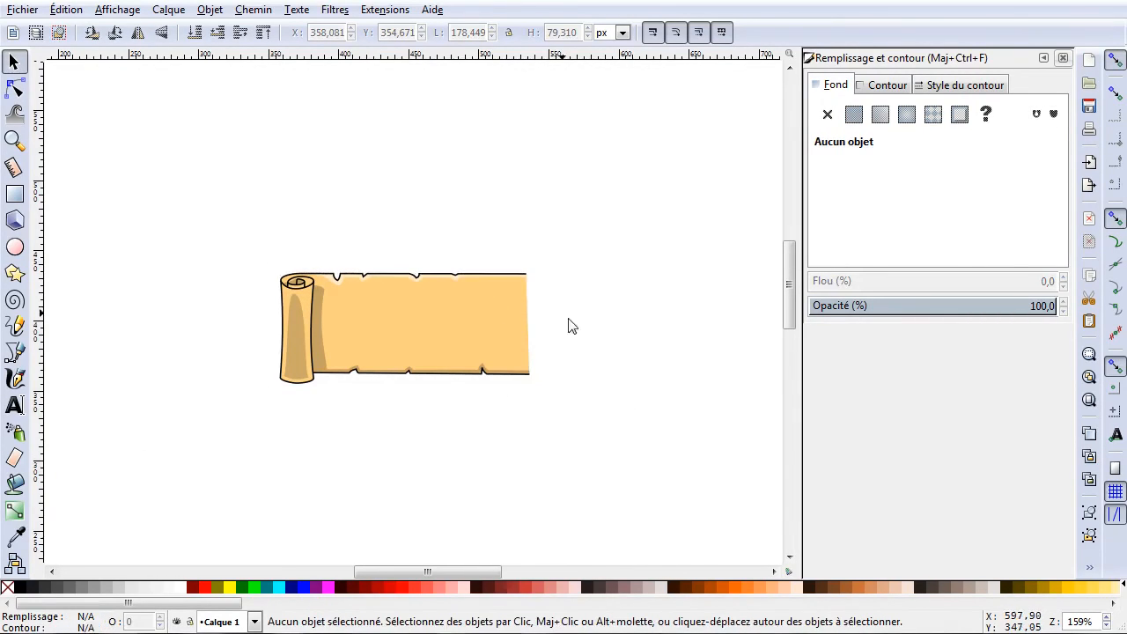
Move the grouped scroll to the page's upper-right corner, its open end slightly past the page edge.
left_click_drag(354, 302, 408, 254)
left_click(455, 441)
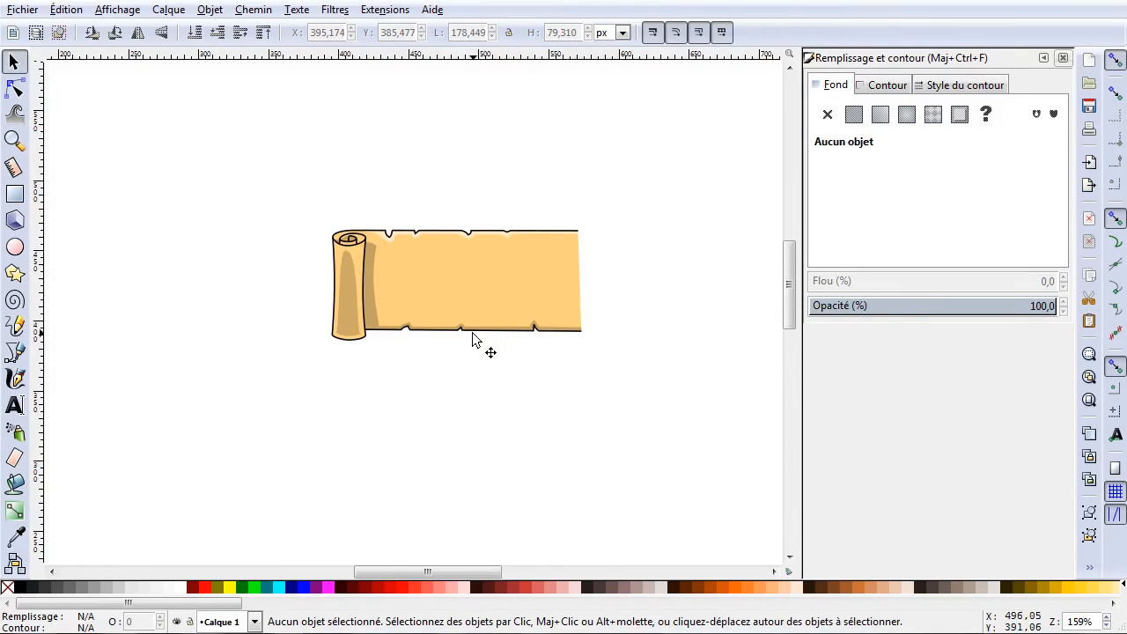
scroll(472, 340, "down", 3)
left_click_drag(468, 328, 580, 264)
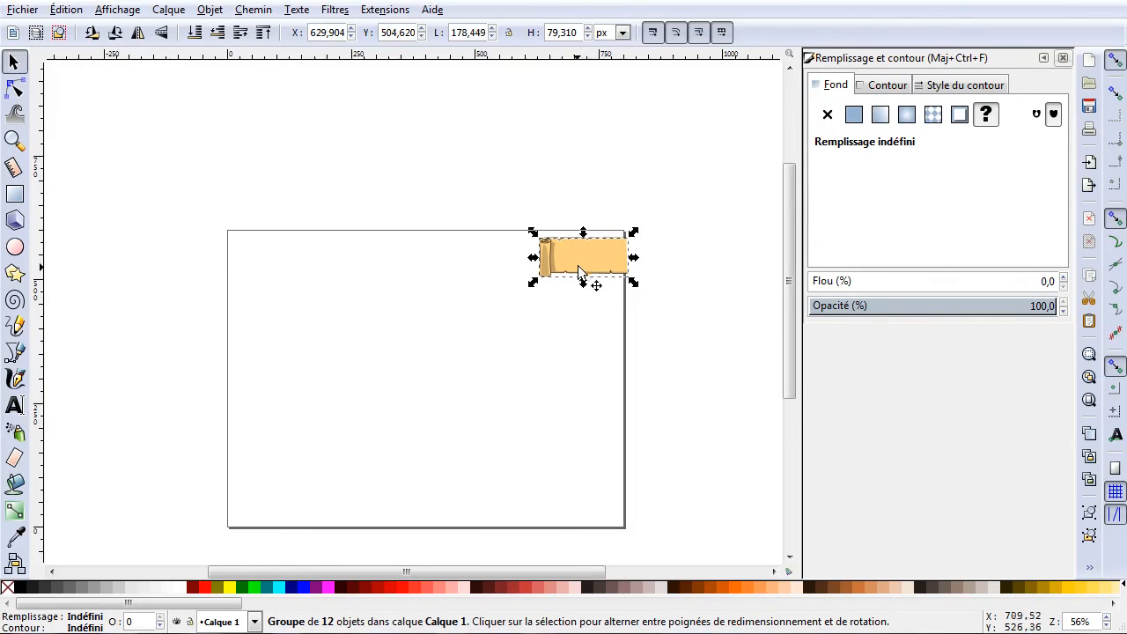
Set the view zoom to 100% and close the Fill and Stroke dialog.
left_click(512, 148)
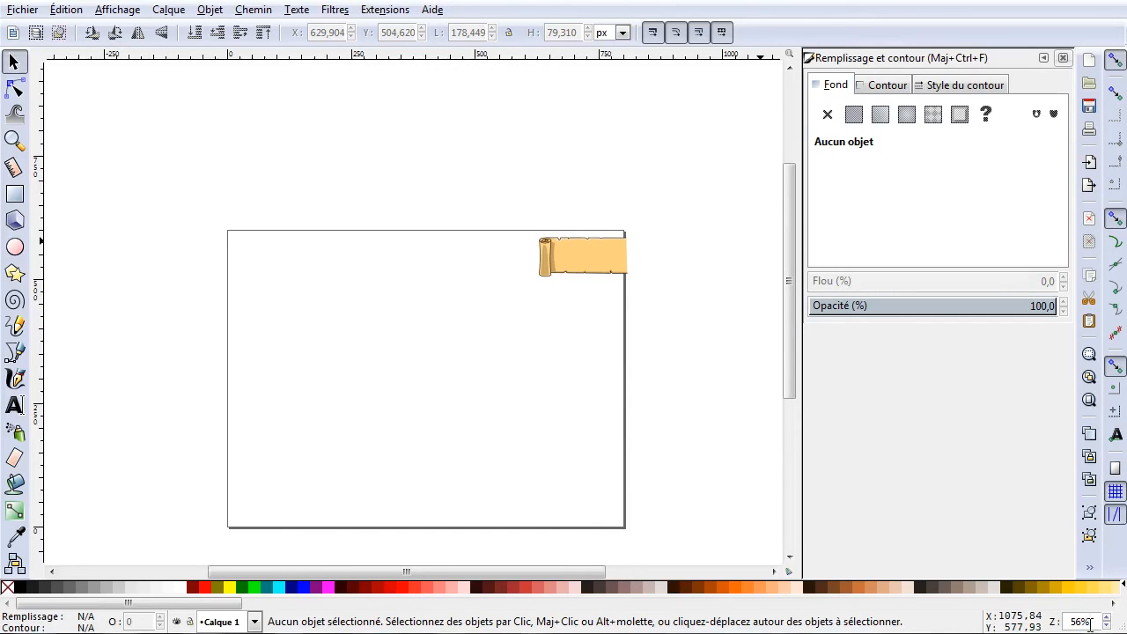
key("Return")
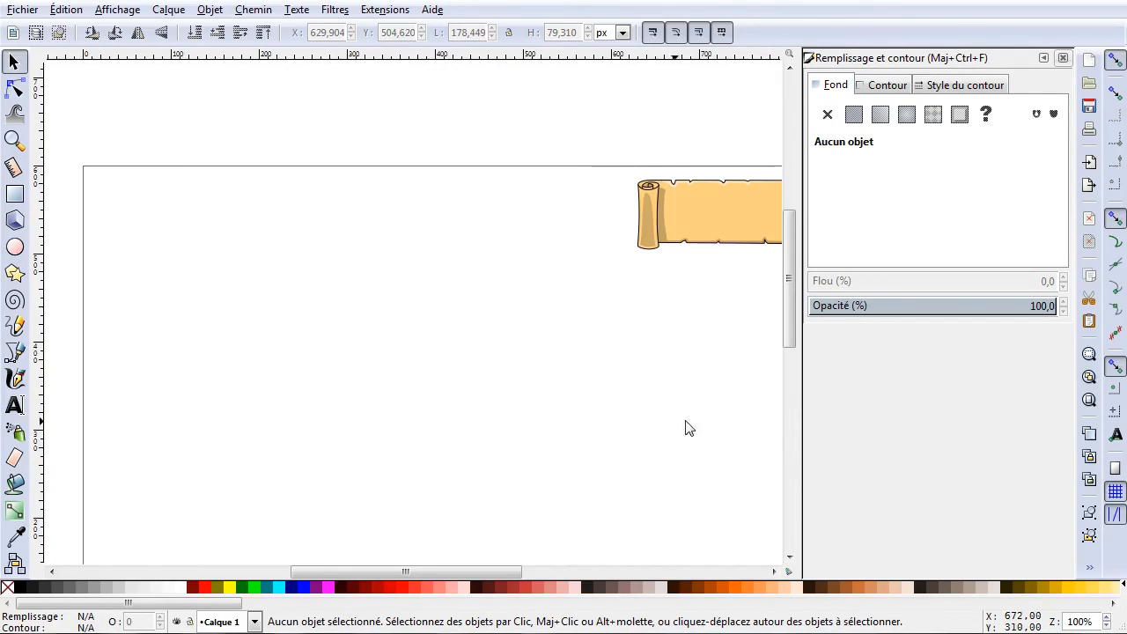
left_click(1062, 58)
left_click_drag(1064, 271, 1057, 301)
left_click_drag(629, 574, 593, 572)
mouse_move(1068, 335)
left_mouse_down()
mouse_move(1052, 356)
mouse_move(1054, 330)
left_mouse_up()
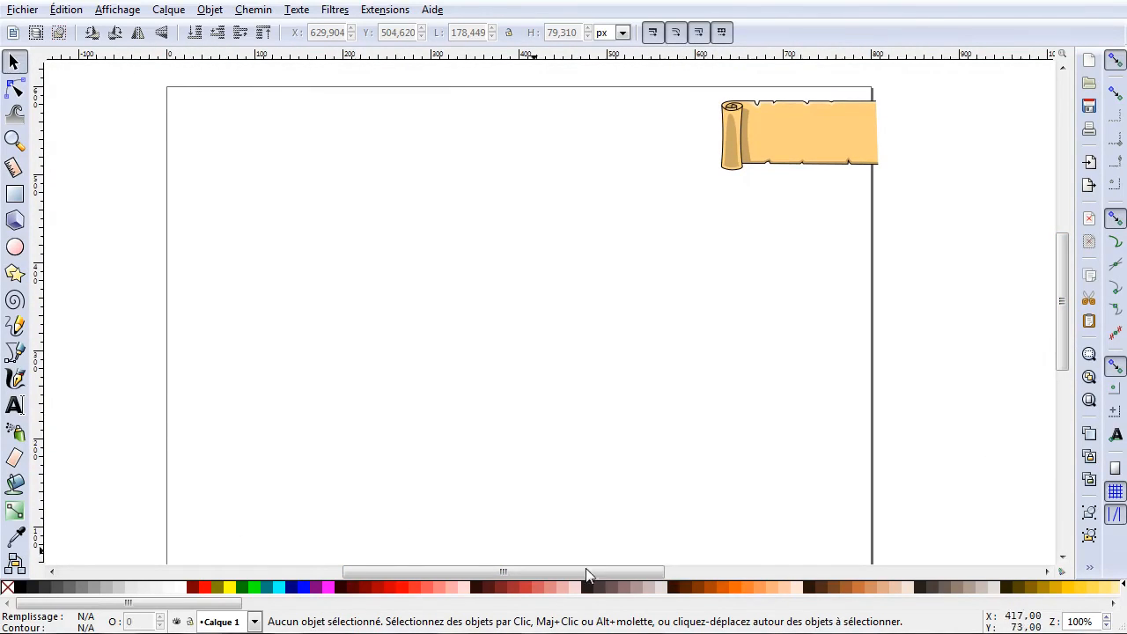
Duplicate the scroll, place the copy near the page's middle and reduce its height to about 58 px.
left_click_drag(677, 83, 939, 237)
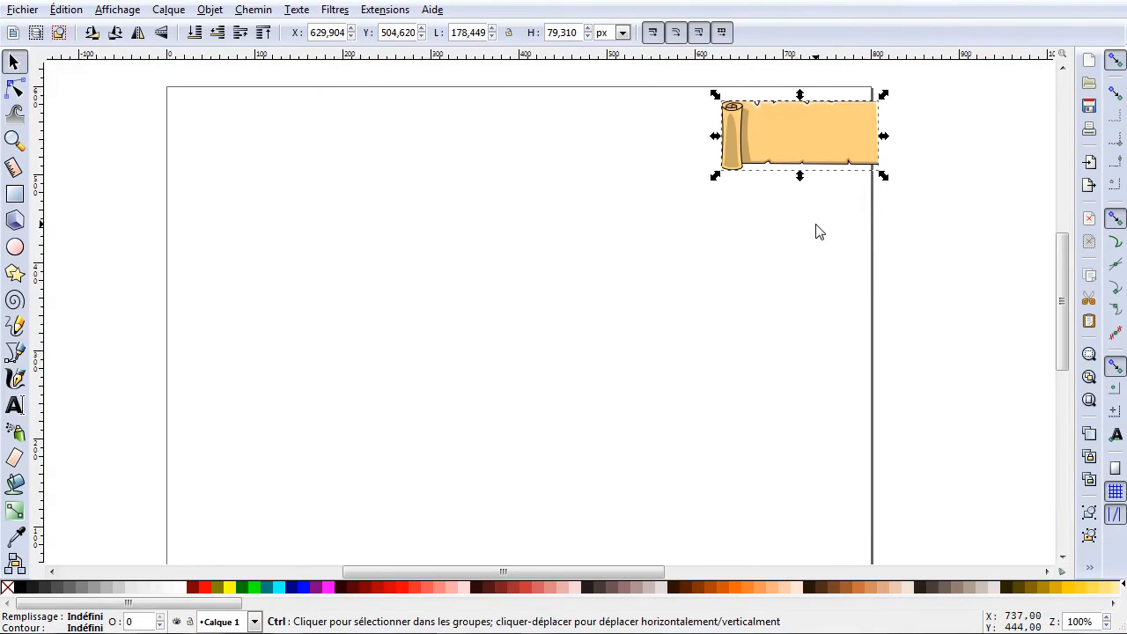
key("ctrl+d")
left_click_drag(823, 154, 484, 287)
left_click(520, 313)
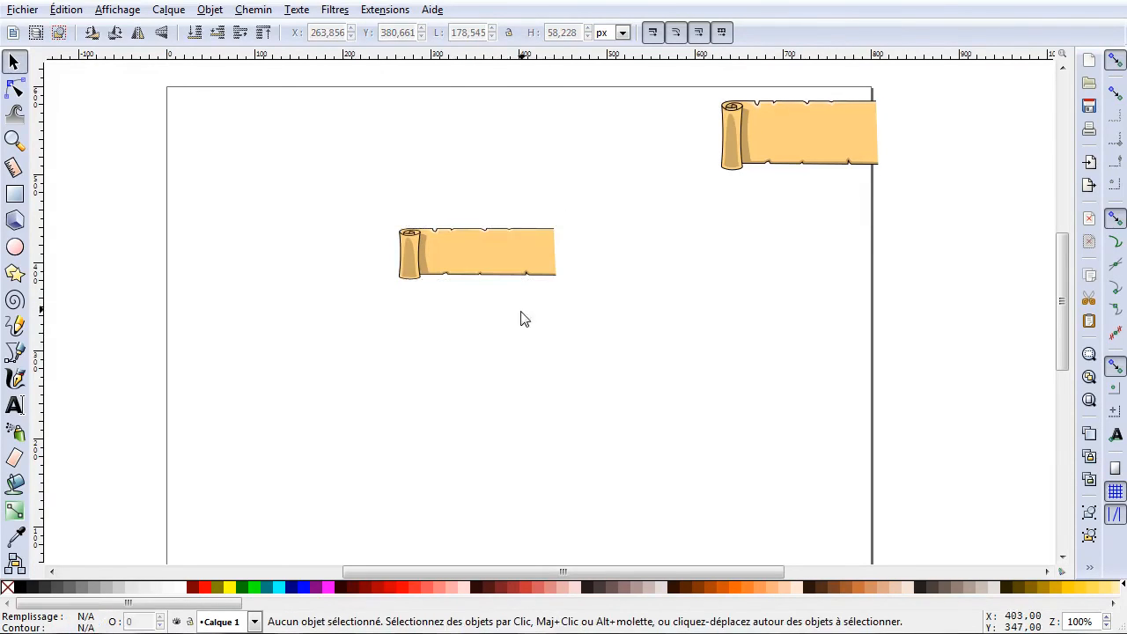
Flip the shorter scroll copy horizontally and place it in the page's upper-left corner, slightly past the page edge.
left_click_drag(495, 249, 604, 264)
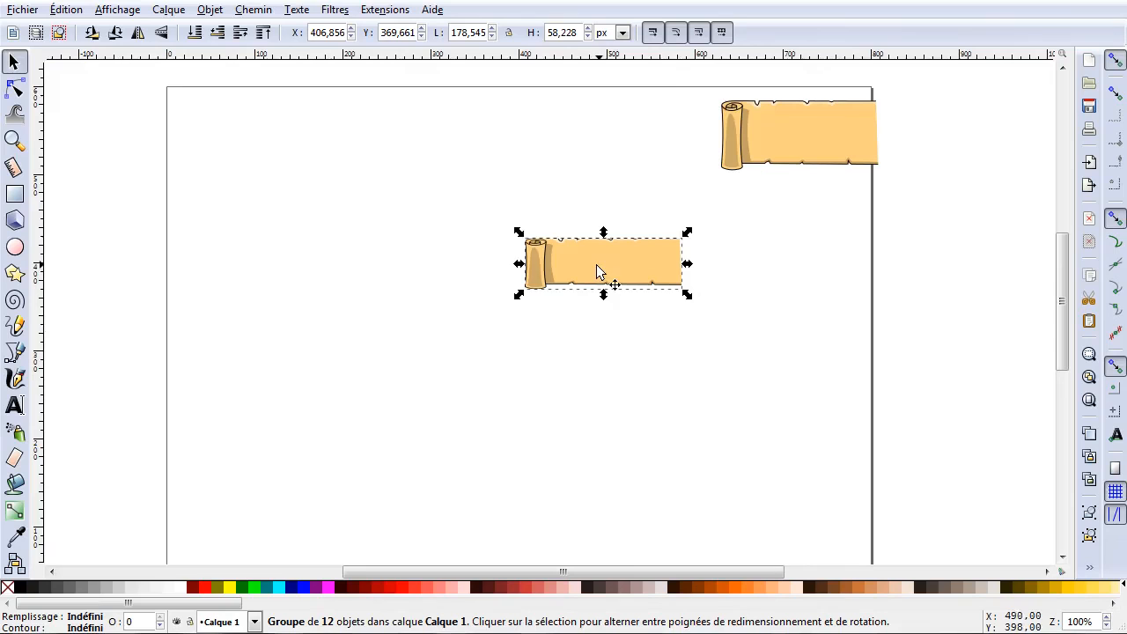
left_click(742, 322)
left_click_drag(593, 265, 241, 114)
left_click(137, 32)
left_click(333, 258)
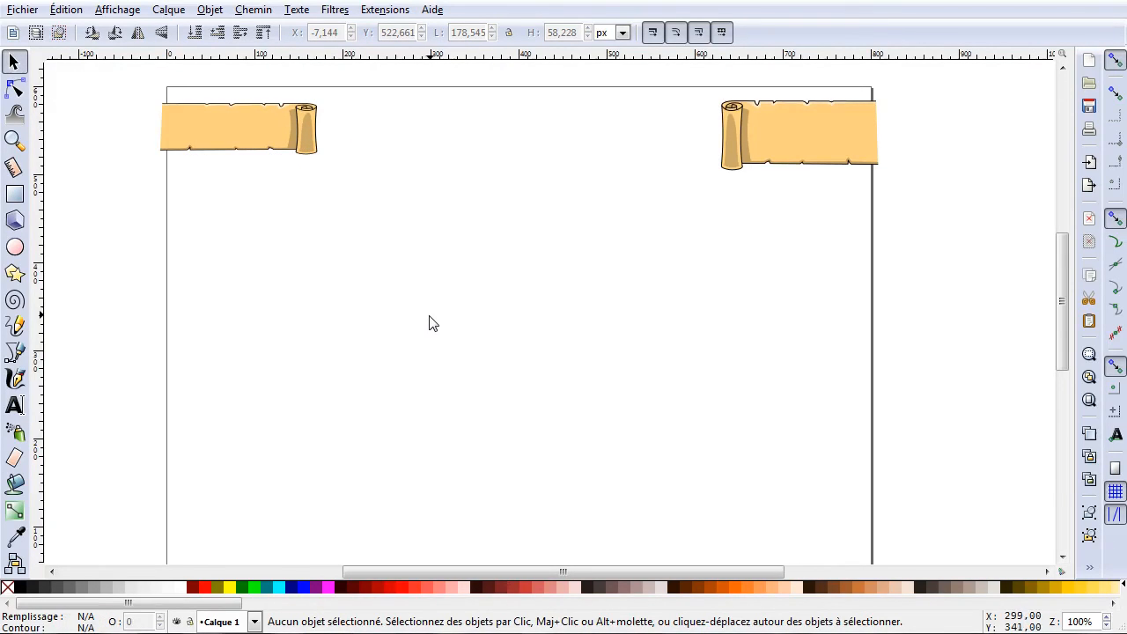
mouse_move(246, 130)
left_mouse_down()
mouse_move(243, 112)
mouse_move(236, 122)
left_mouse_up()
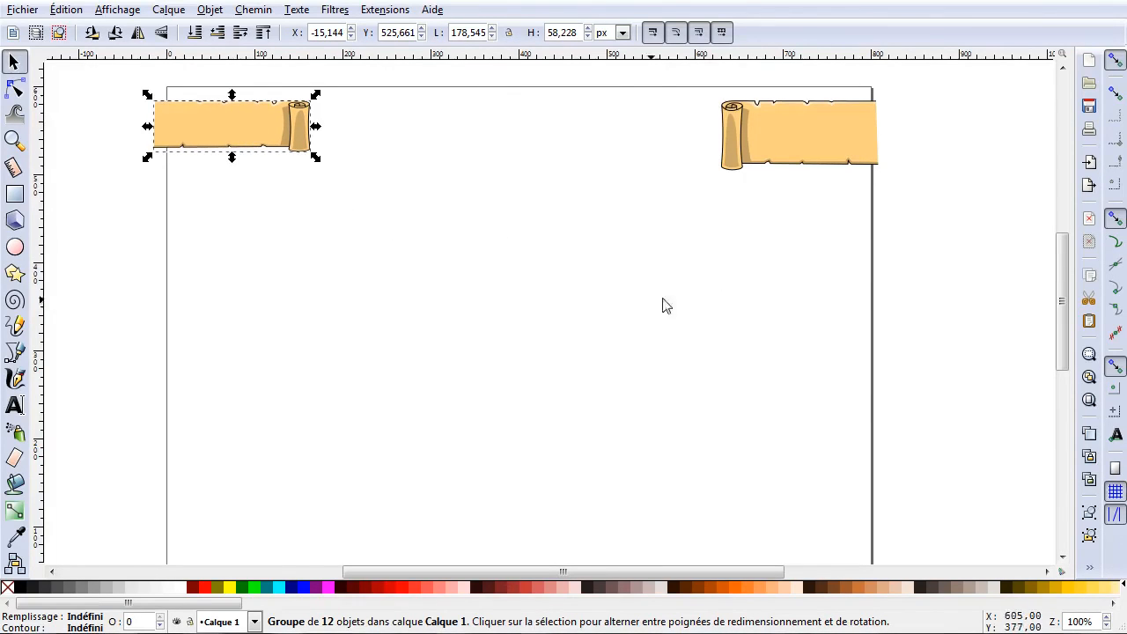
left_click(591, 307)
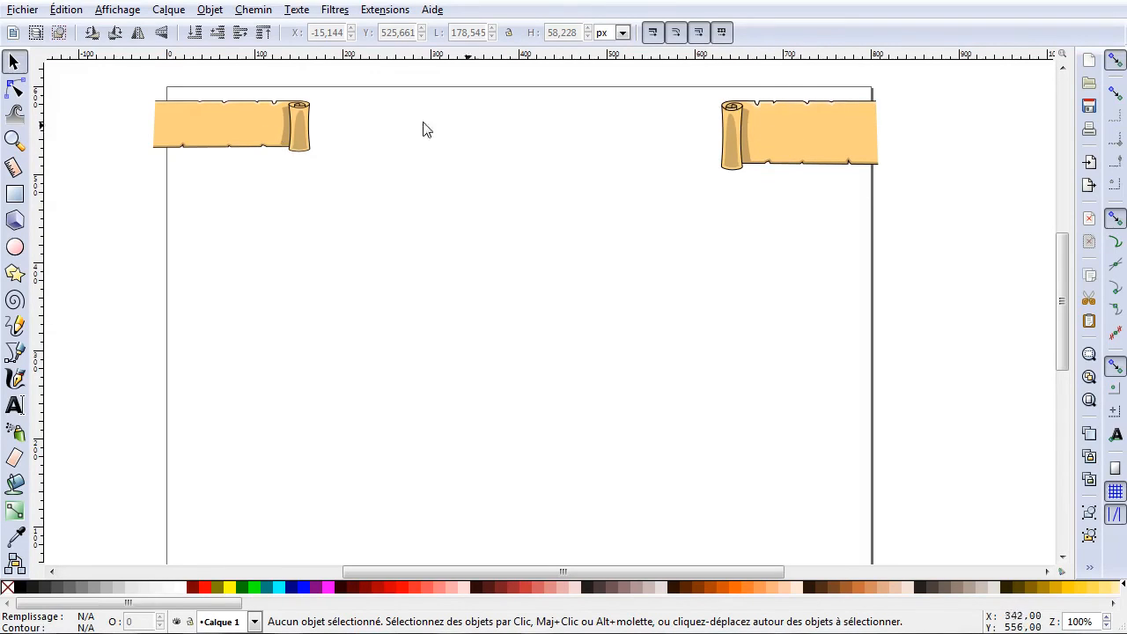
Duplicate the upper-right scroll, move the copy to the page's middle and enlarge it to about 414 × 184 px.
left_click(783, 124)
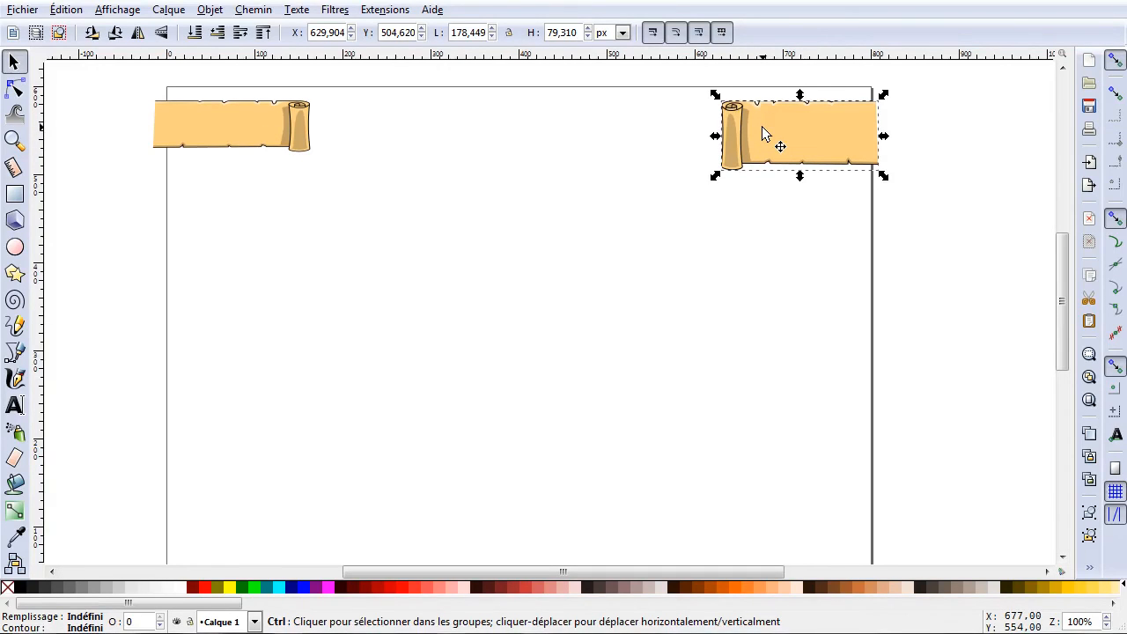
key("ctrl+d")
left_click_drag(762, 123, 466, 320)
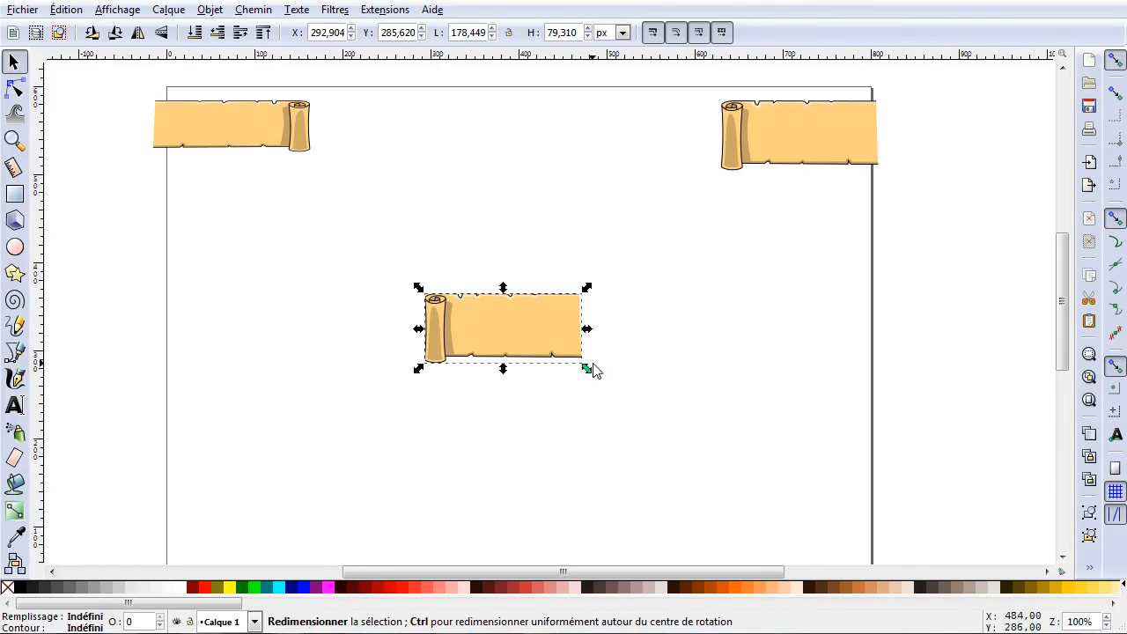
left_click_drag(588, 369, 780, 514)
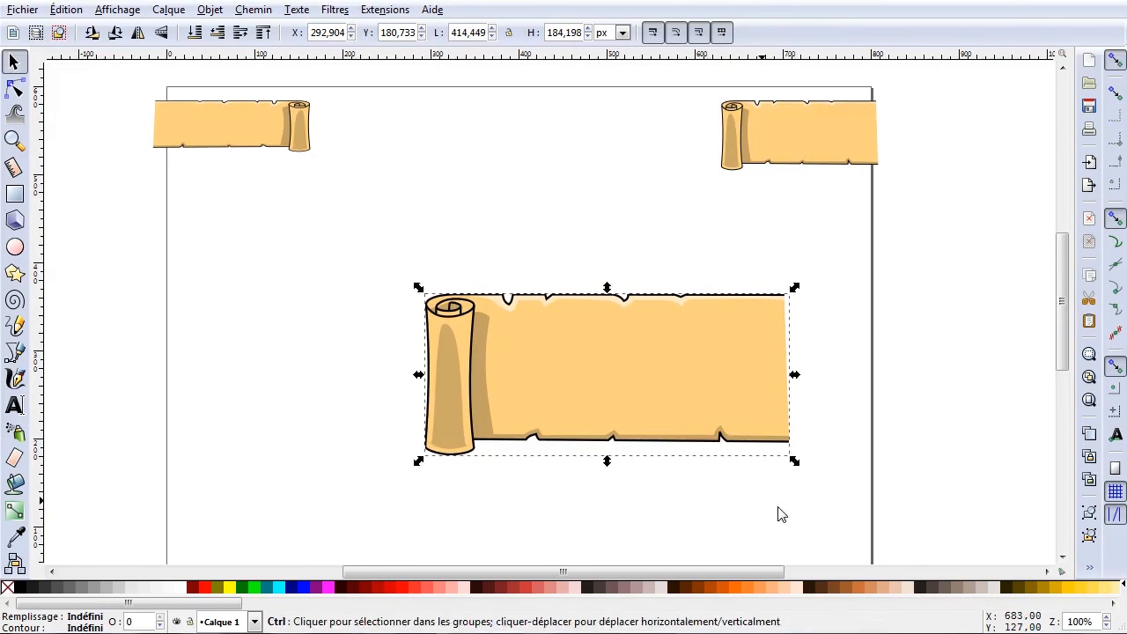
Reduce the large scroll copy to about 372 × 165 px and move it to the page's lower-left area.
scroll(699, 431, "down", 5)
scroll(704, 425, "up", 1)
left_click_drag(795, 322, 776, 307)
left_click_drag(648, 221, 456, 366)
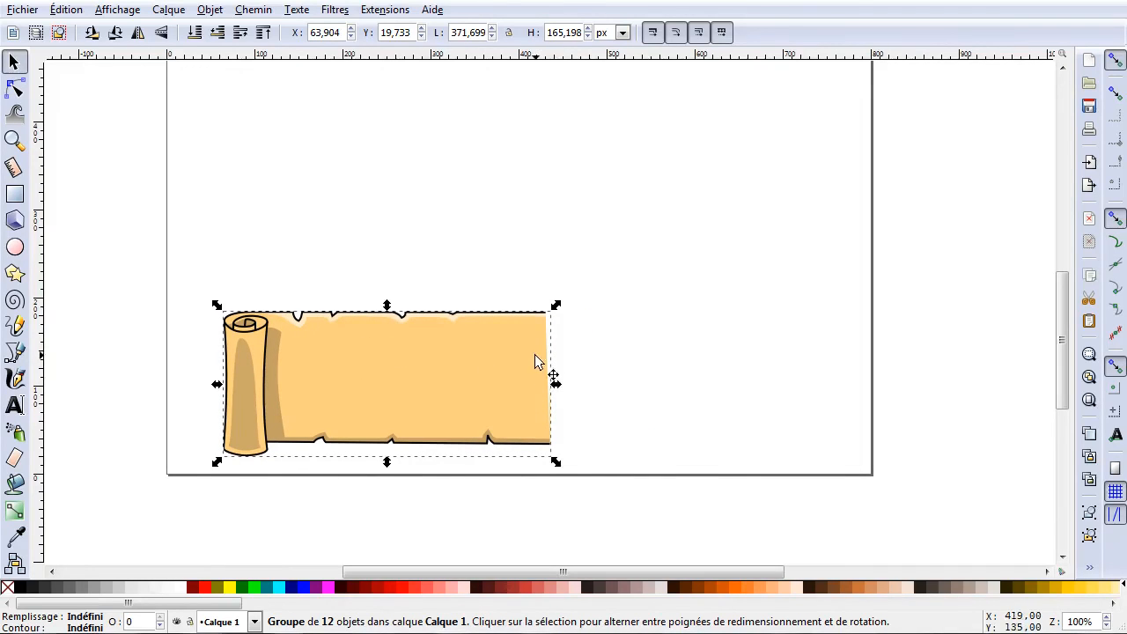
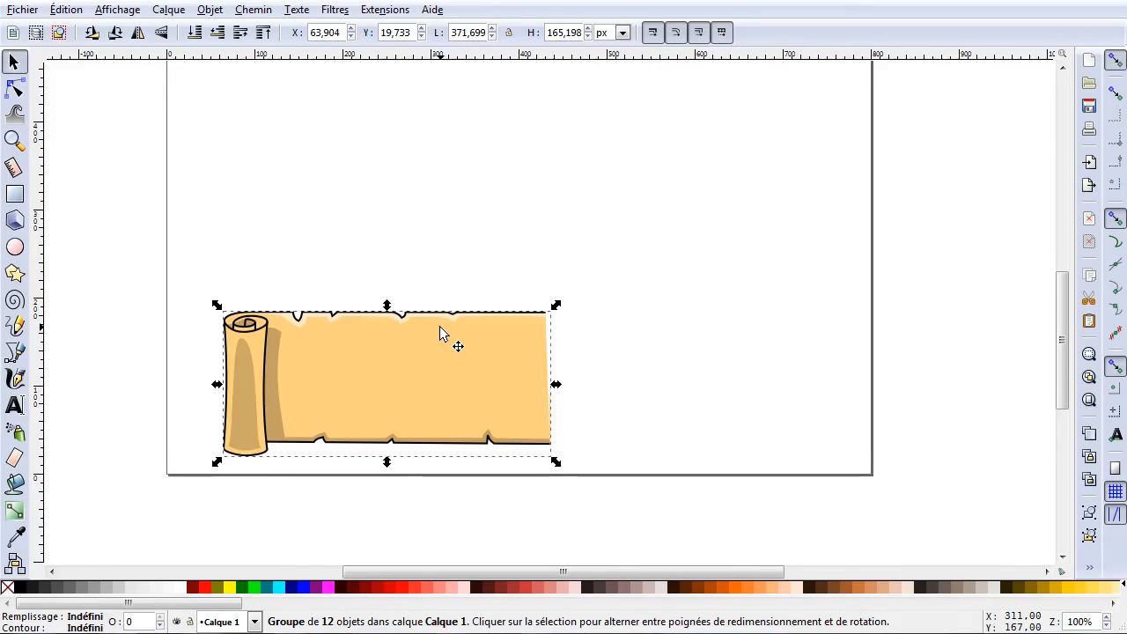
Shift the large scroll up and left, then join a horizontally flipped duplicate to its open end to form a two-rolled banner.
left_click_drag(397, 369, 371, 353)
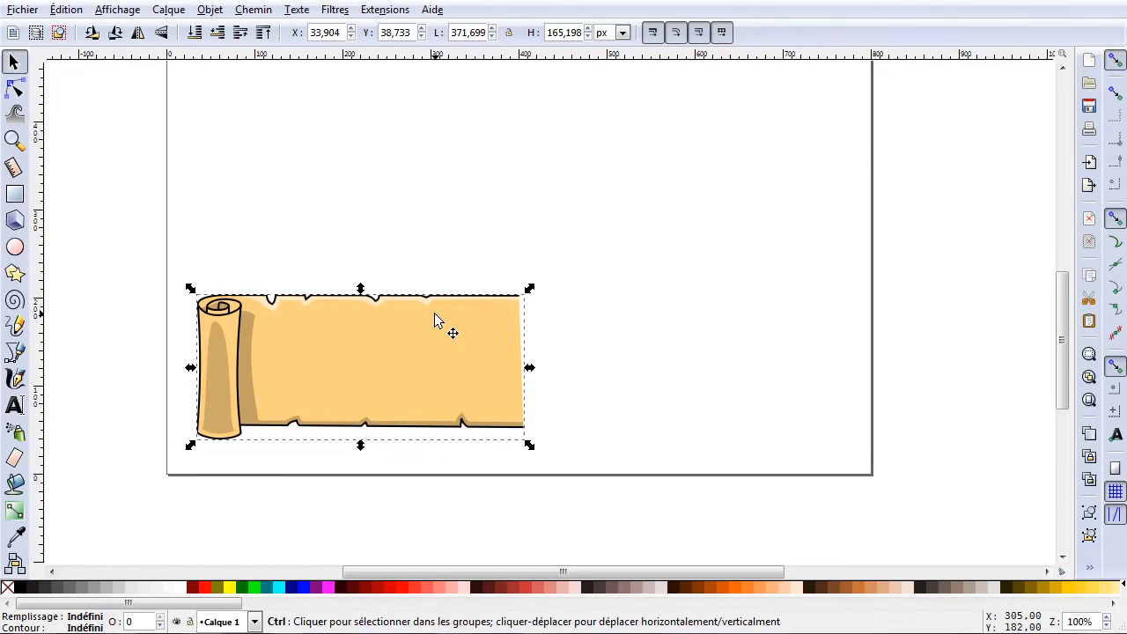
left_click(138, 32)
left_click_drag(352, 357, 668, 358)
left_click(617, 260)
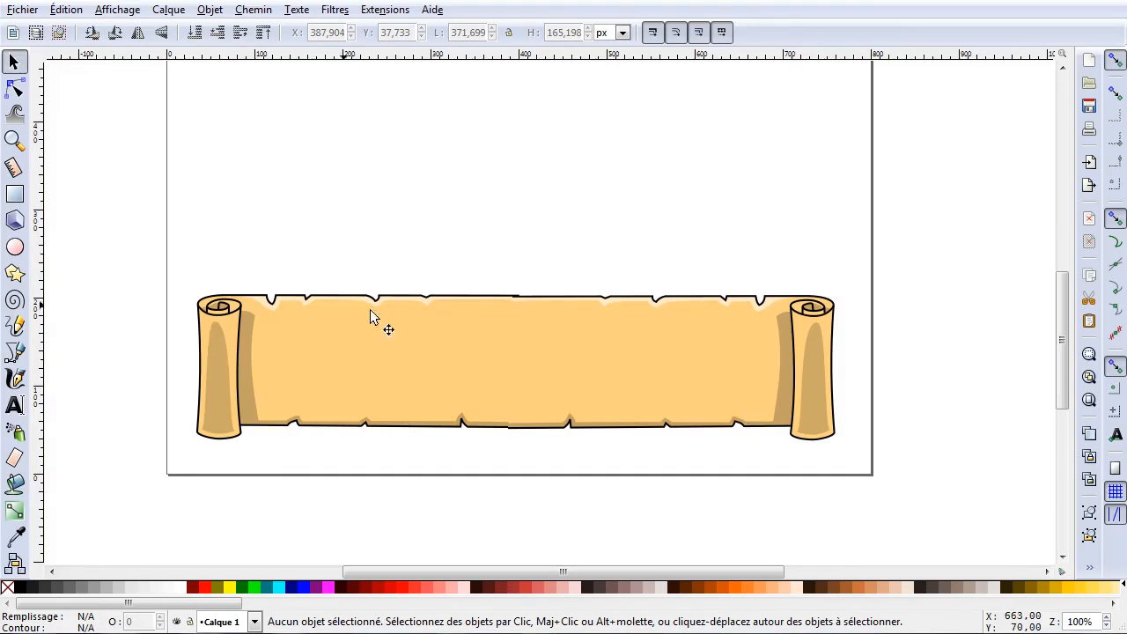
Nudge the bottom banner's right half up 1 px so its edges line up with the left half.
left_click(623, 361)
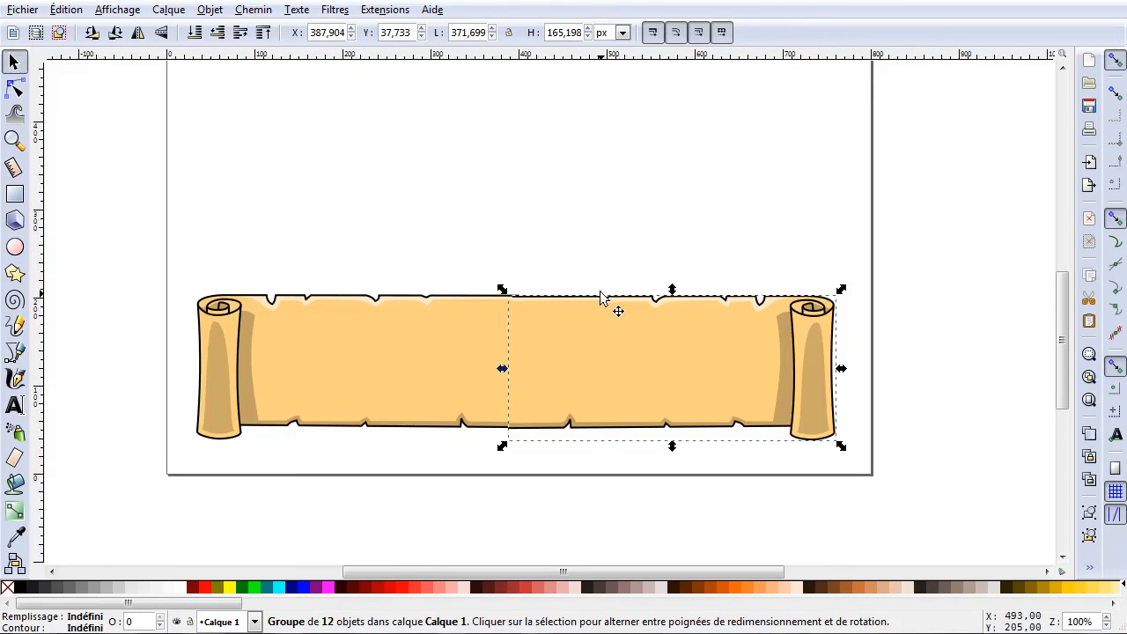
key("alt")
key("alt+Up")
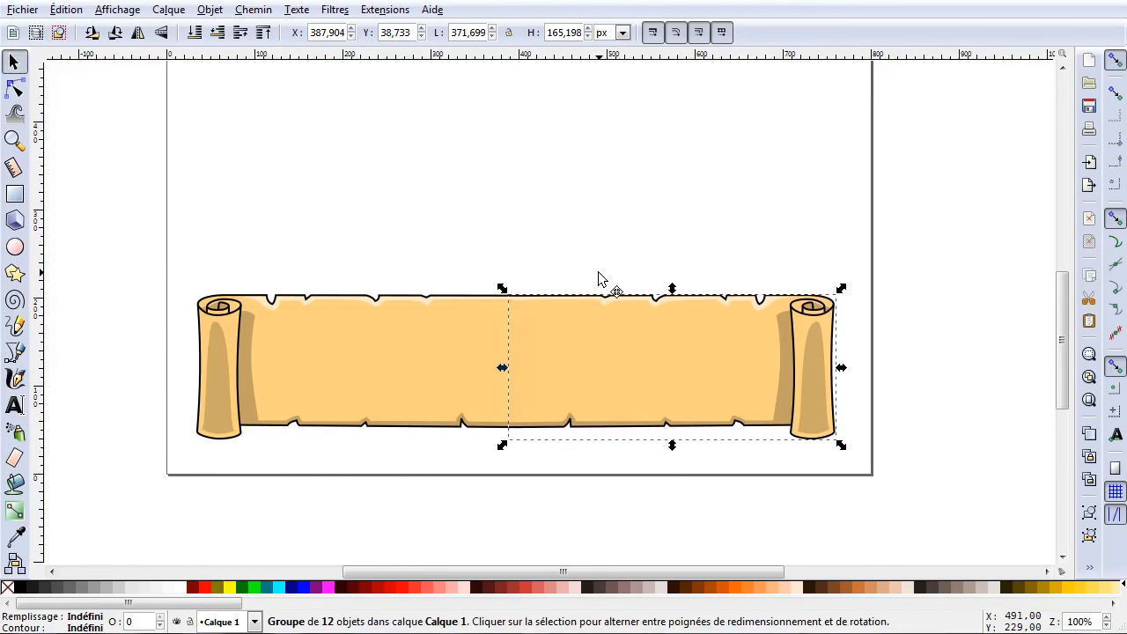
left_click(574, 236)
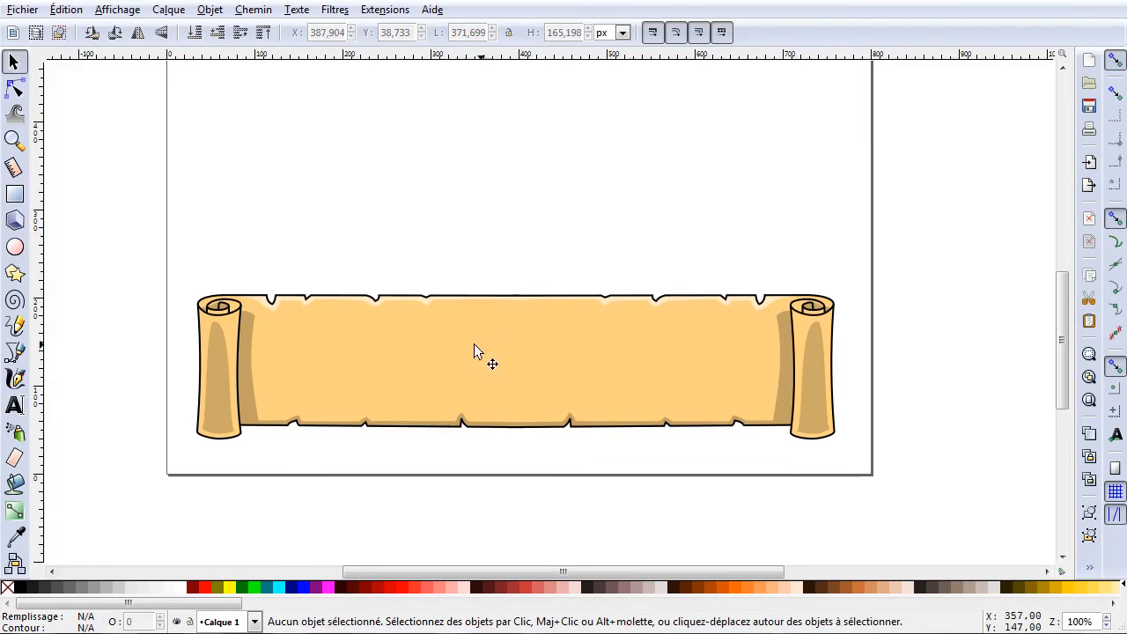
Group the two halves of the bottom banner and move it slightly lower, to about X 37, Y 30 px.
left_click_drag(146, 238, 883, 515)
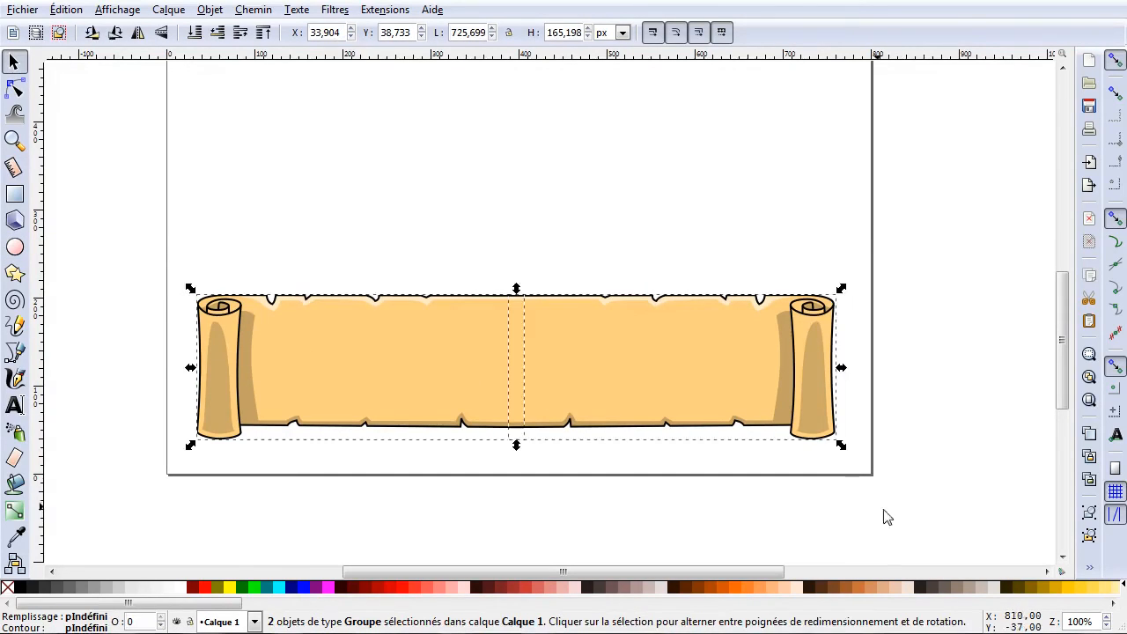
left_click_drag(668, 368, 668, 376)
right_click(671, 367)
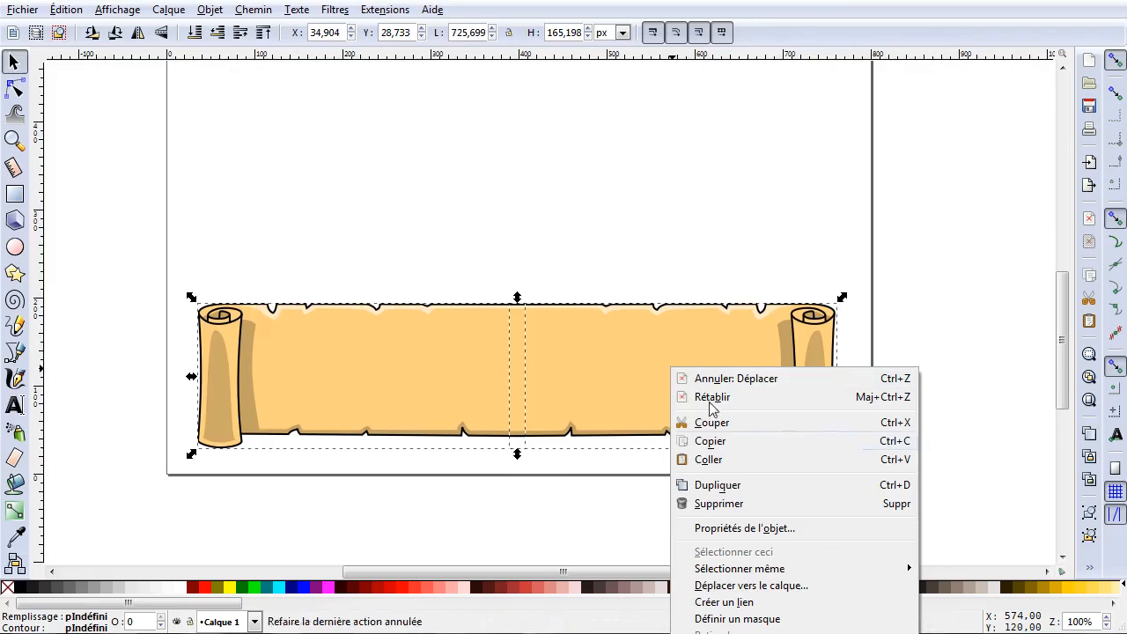
key("Escape")
mouse_move(641, 382)
left_mouse_down()
mouse_move(652, 326)
mouse_move(640, 360)
mouse_move(654, 378)
mouse_move(643, 378)
left_mouse_up()
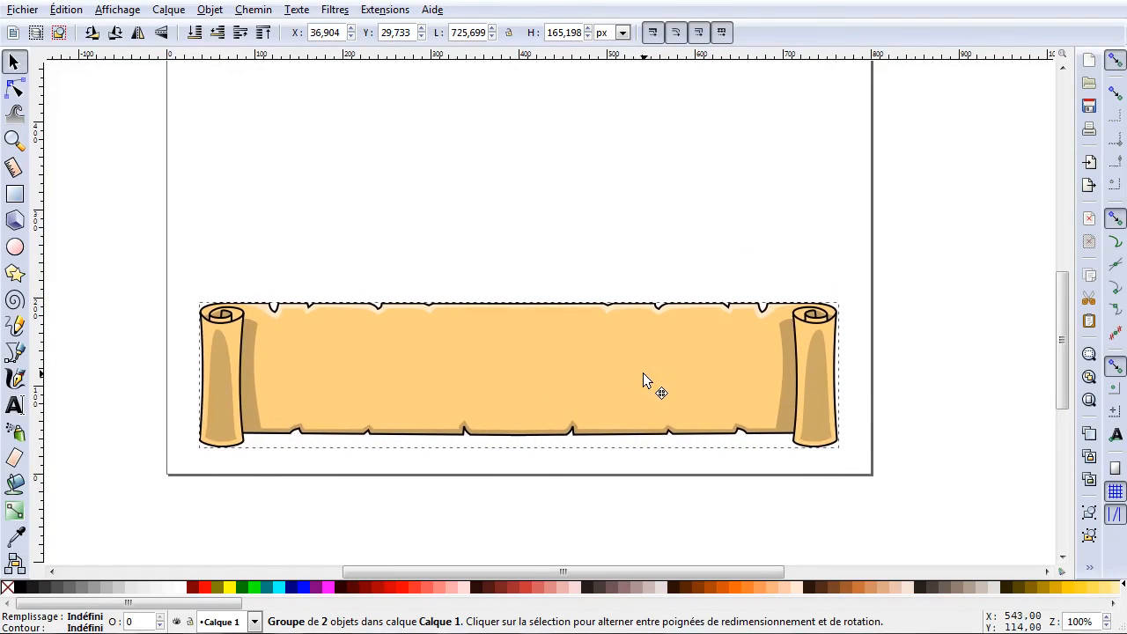
left_click(654, 244)
scroll(595, 256, "down", 2, "ctrl")
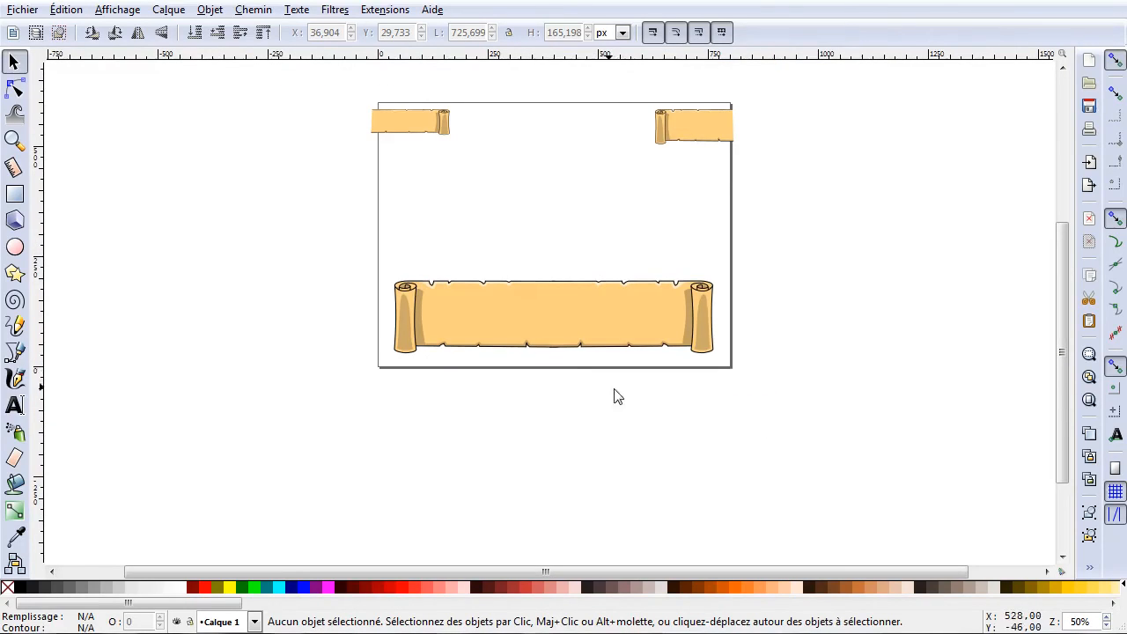
scroll(545, 360, "up", 3)
scroll(573, 338, "up", 1, "ctrl")
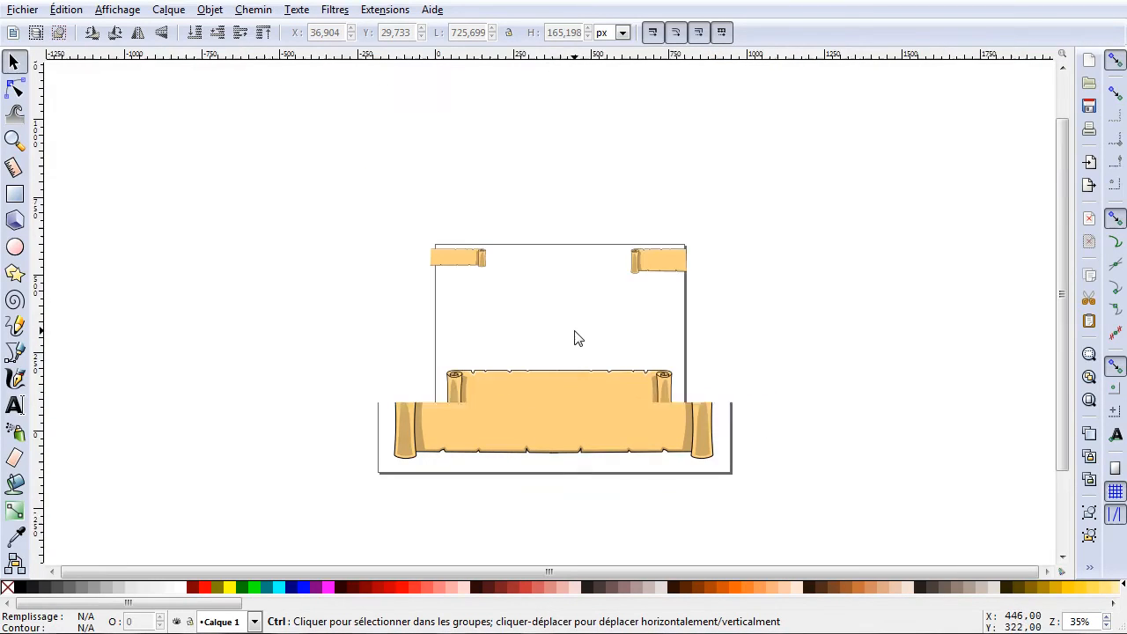
scroll(573, 339, "up", 1, "ctrl")
left_click(798, 134)
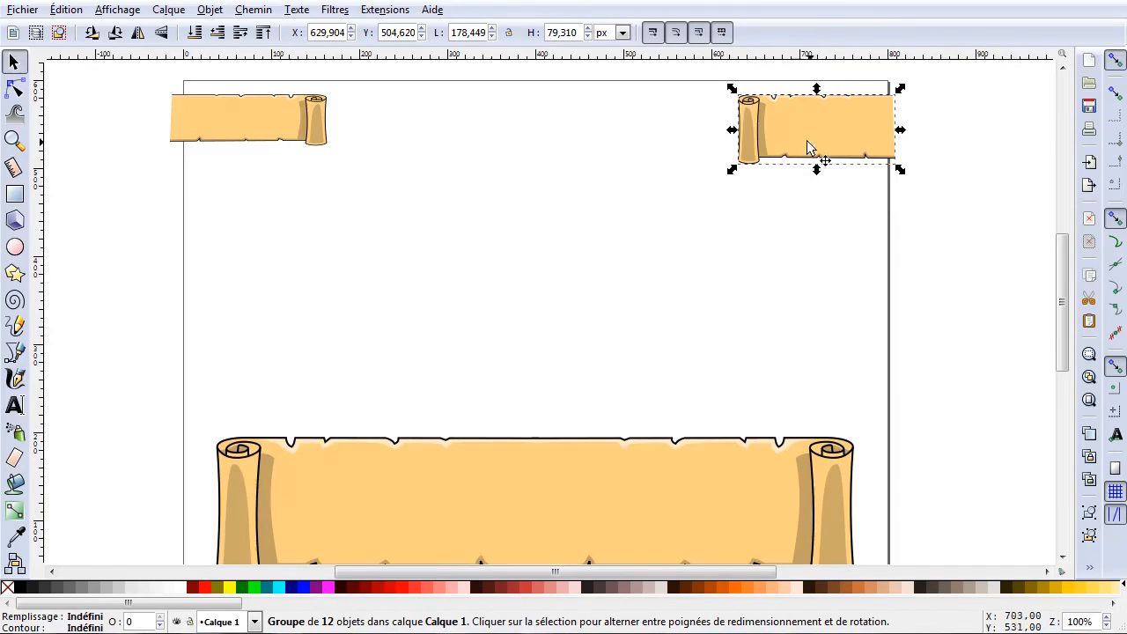
left_click(620, 242)
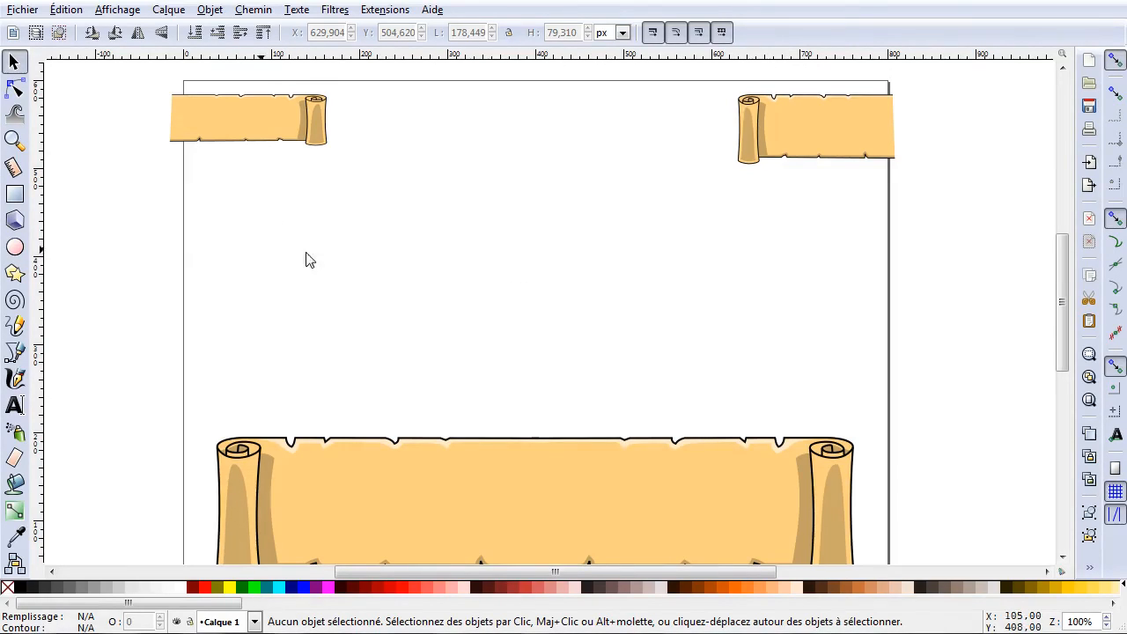
Draw an open path of five straight segments in the empty middle of the page, above the bottom banner.
left_click(16, 350)
left_click(483, 170)
left_click(503, 228)
left_click(466, 289)
left_click(517, 366)
left_click(657, 302)
left_click(659, 246)
key("Return")
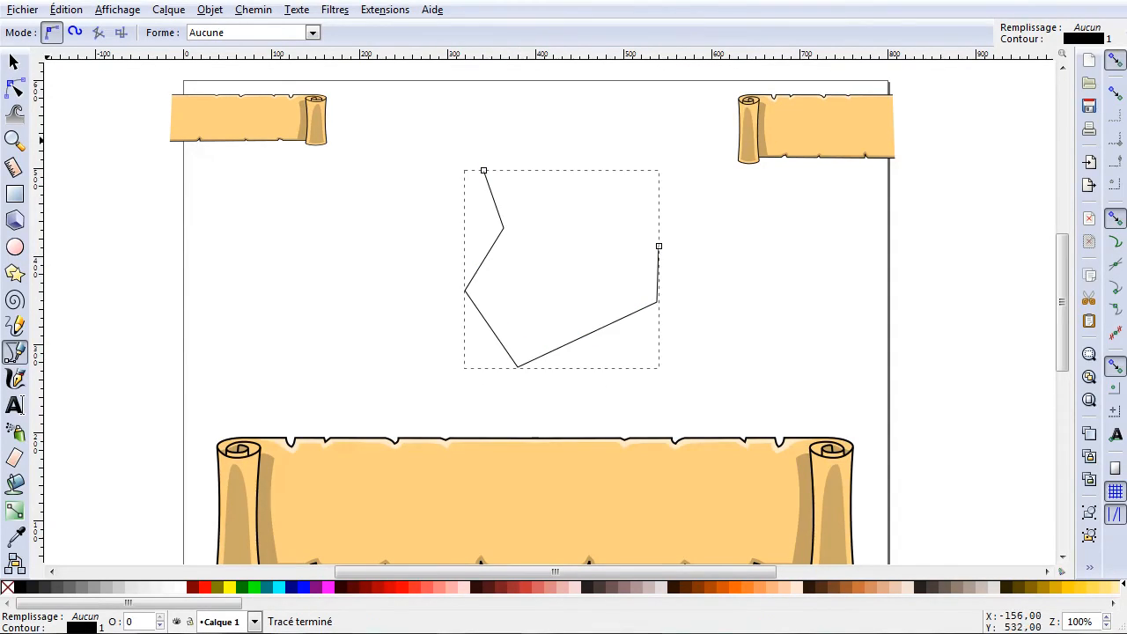
Bend all five straight segments of the open path outward into curves.
left_click(15, 89)
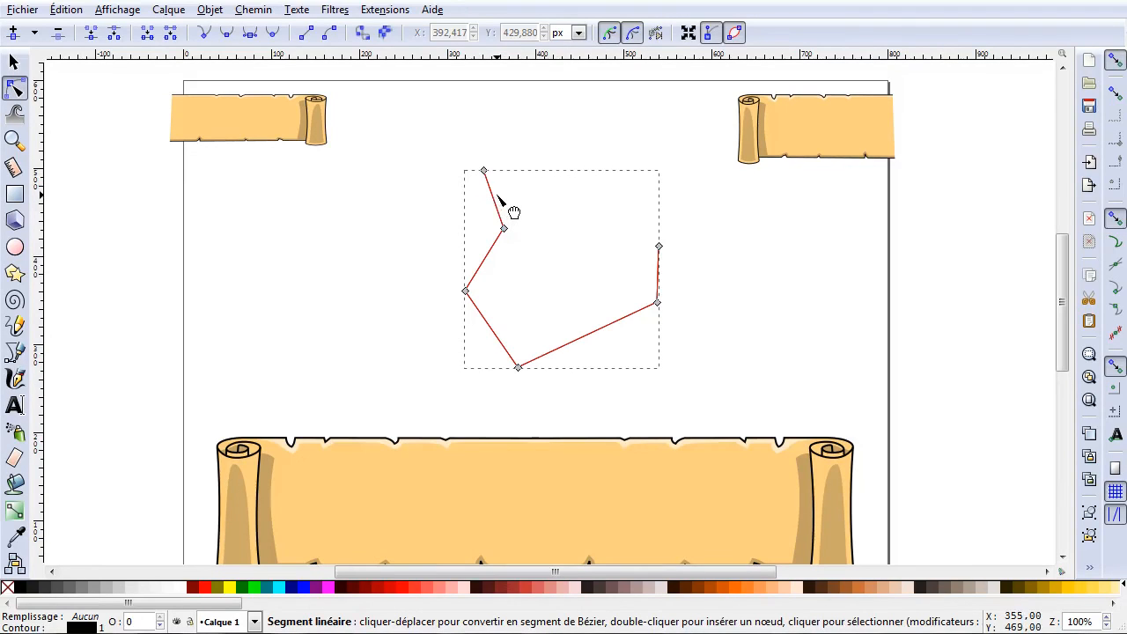
left_click_drag(496, 201, 503, 195)
left_click_drag(490, 261, 480, 255)
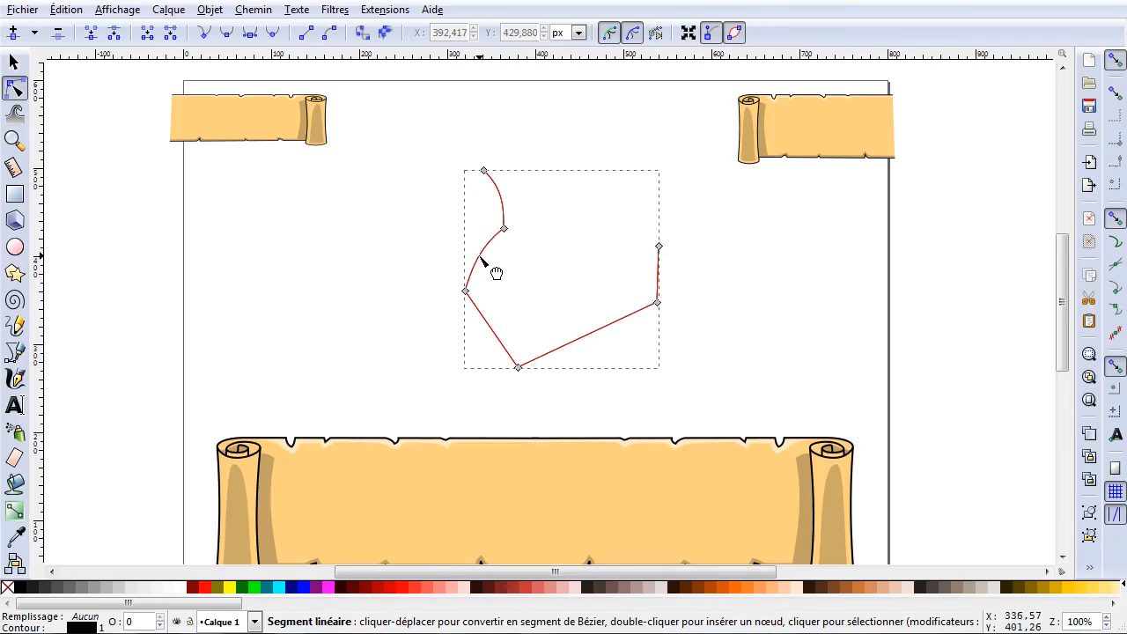
left_click_drag(490, 331, 481, 343)
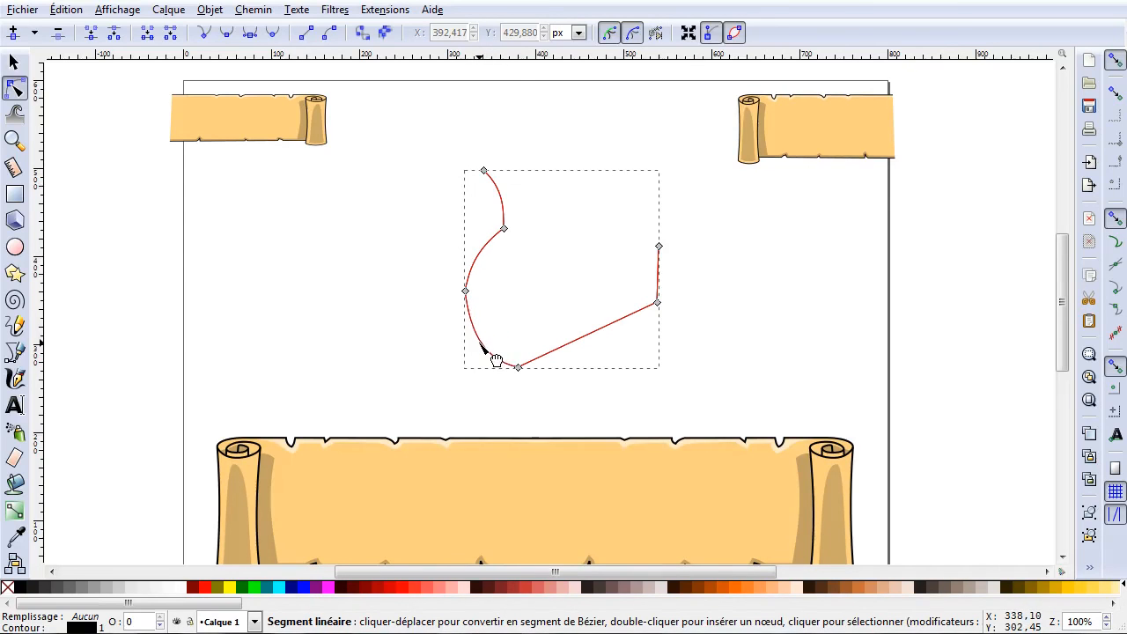
mouse_move(581, 358)
left_mouse_down()
mouse_move(598, 367)
mouse_move(597, 358)
left_mouse_up()
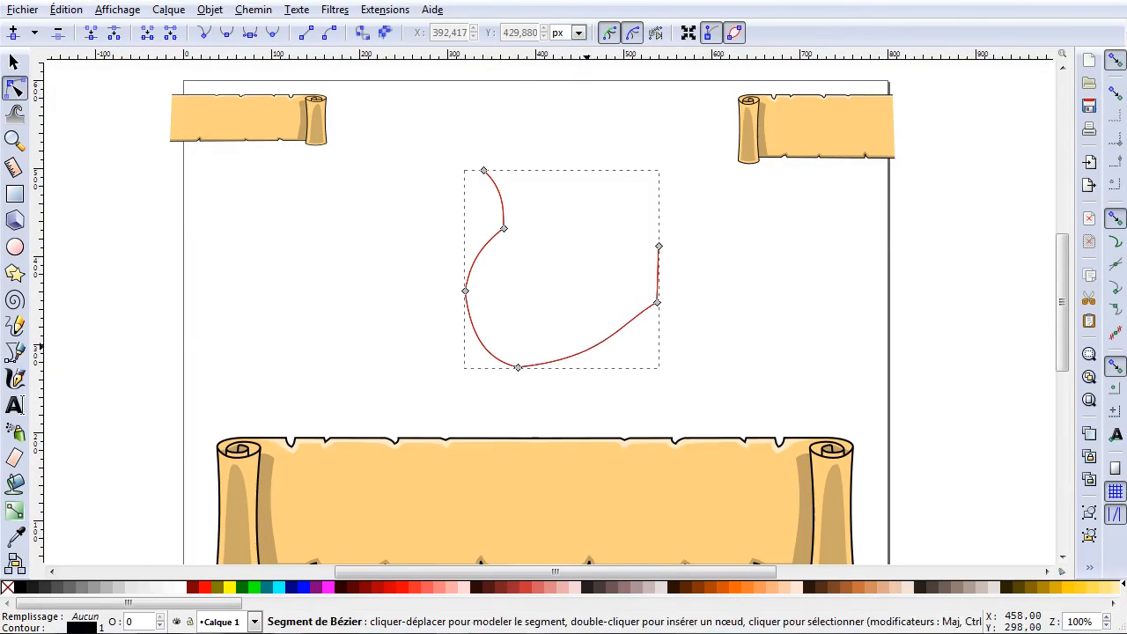
left_click_drag(662, 281, 671, 282)
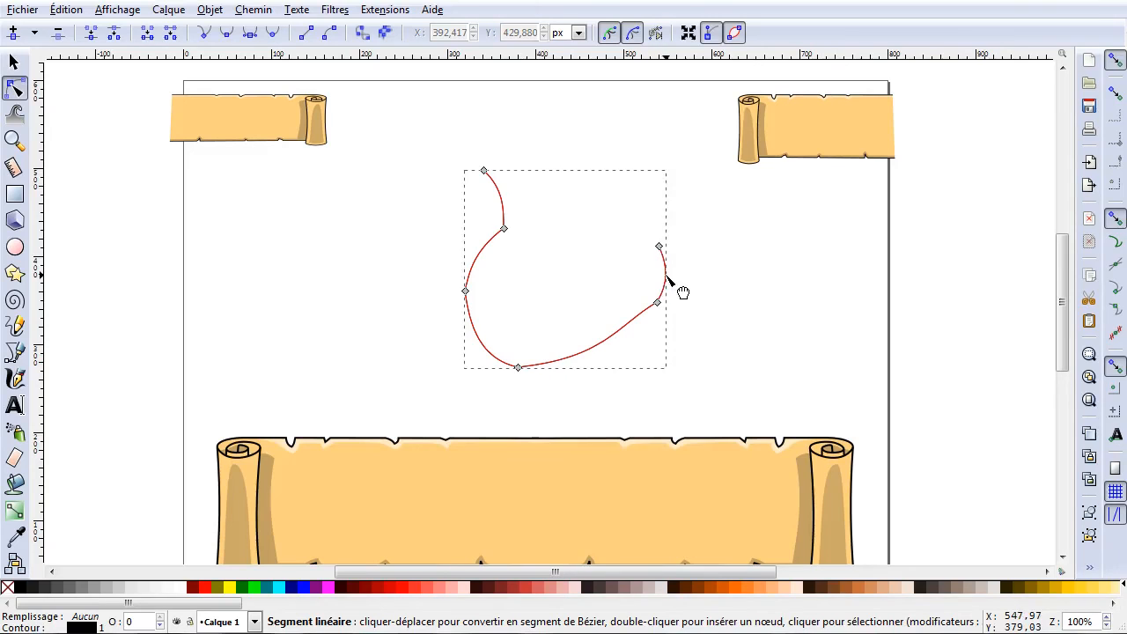
left_click(733, 283)
Reposition the path's first four nodes to reshape its left side, moving the first to X 355, Y 492 and the fourth to X 365, Y 276.
left_click(506, 228)
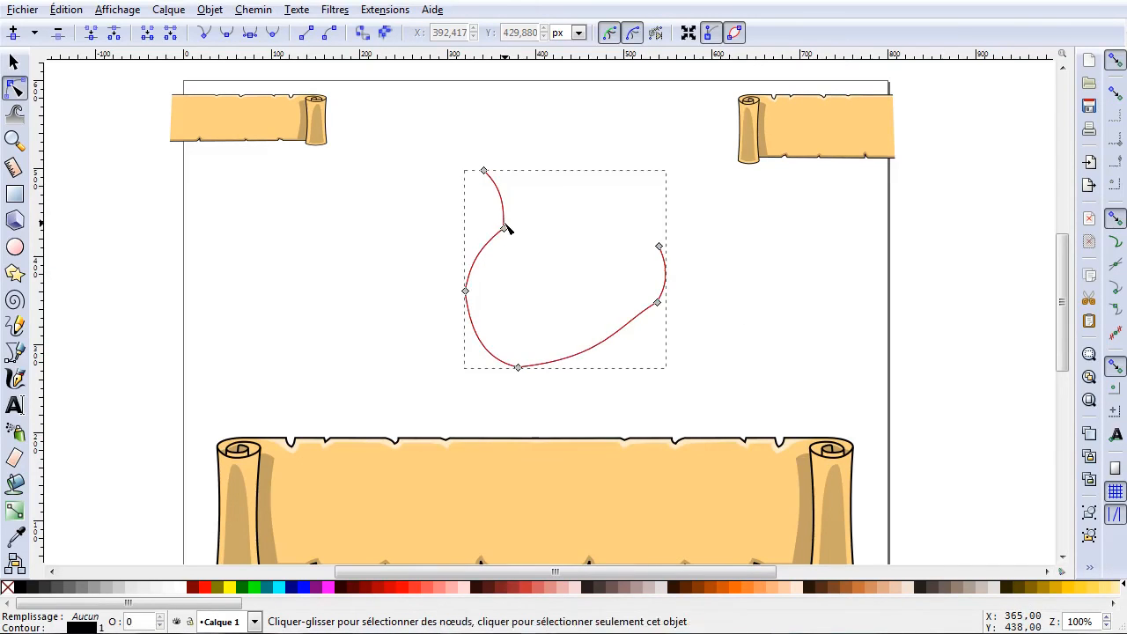
left_click_drag(506, 227, 494, 239)
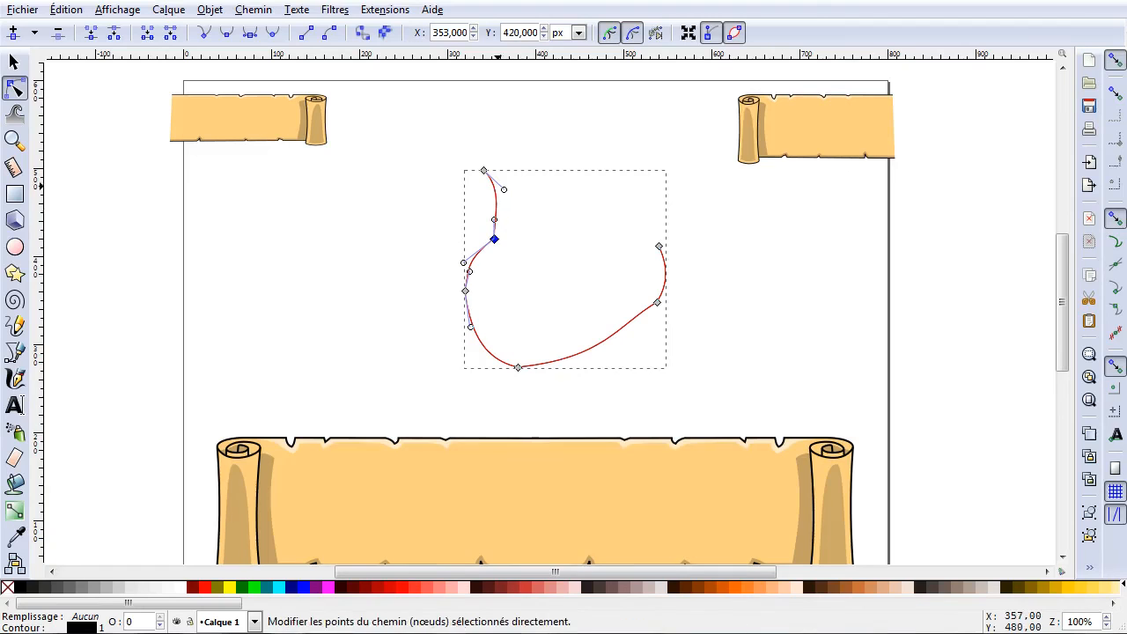
left_click_drag(483, 169, 495, 176)
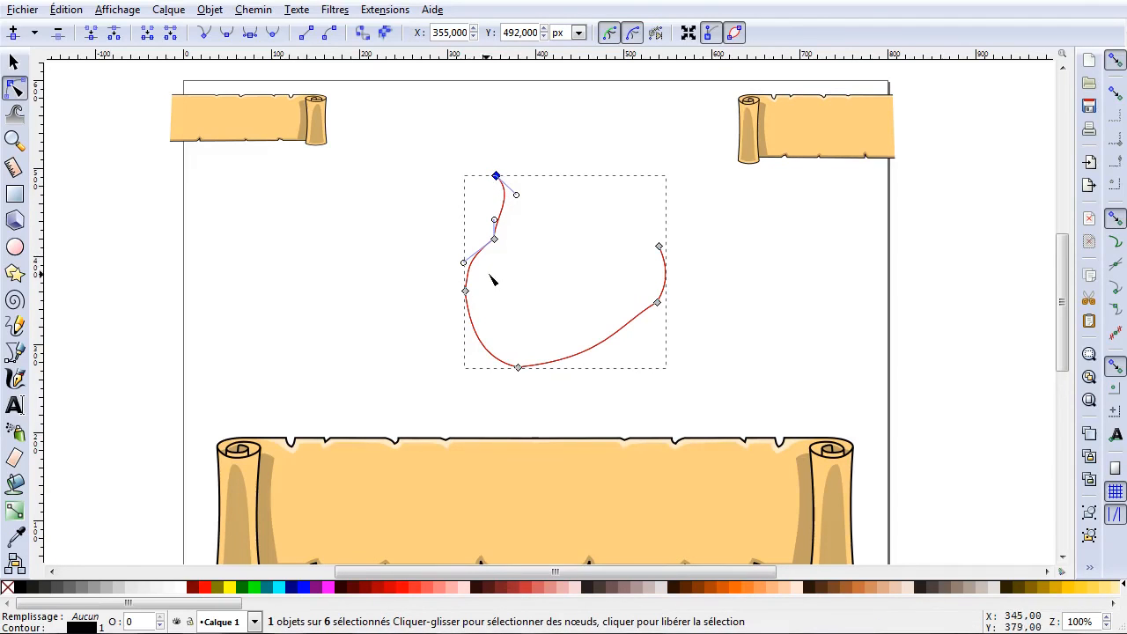
left_click_drag(465, 291, 468, 300)
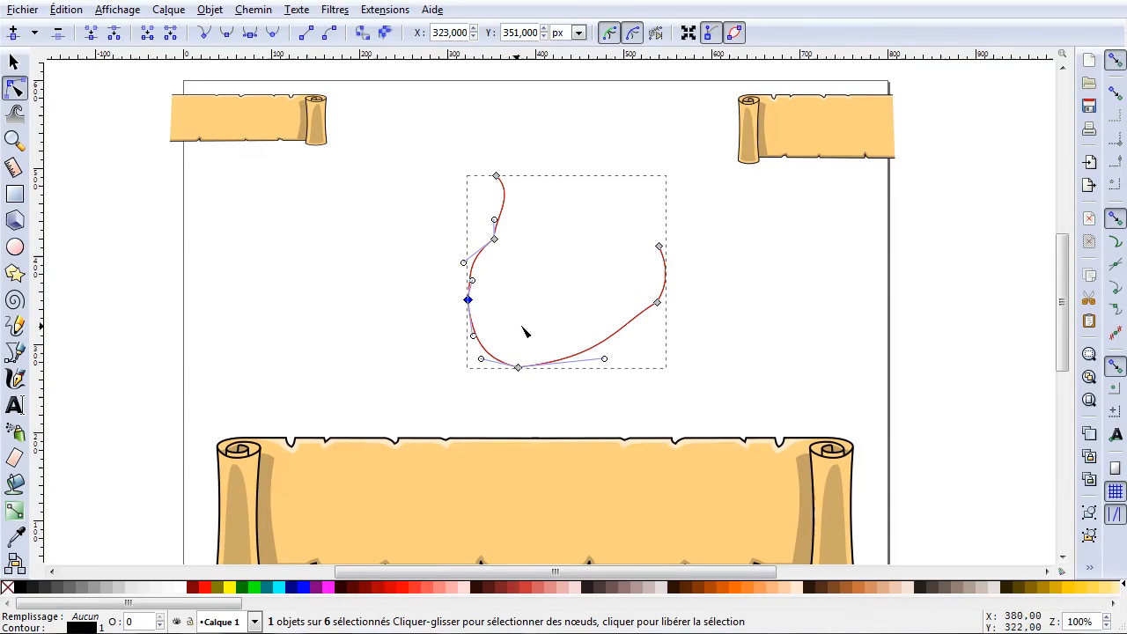
left_click(466, 330)
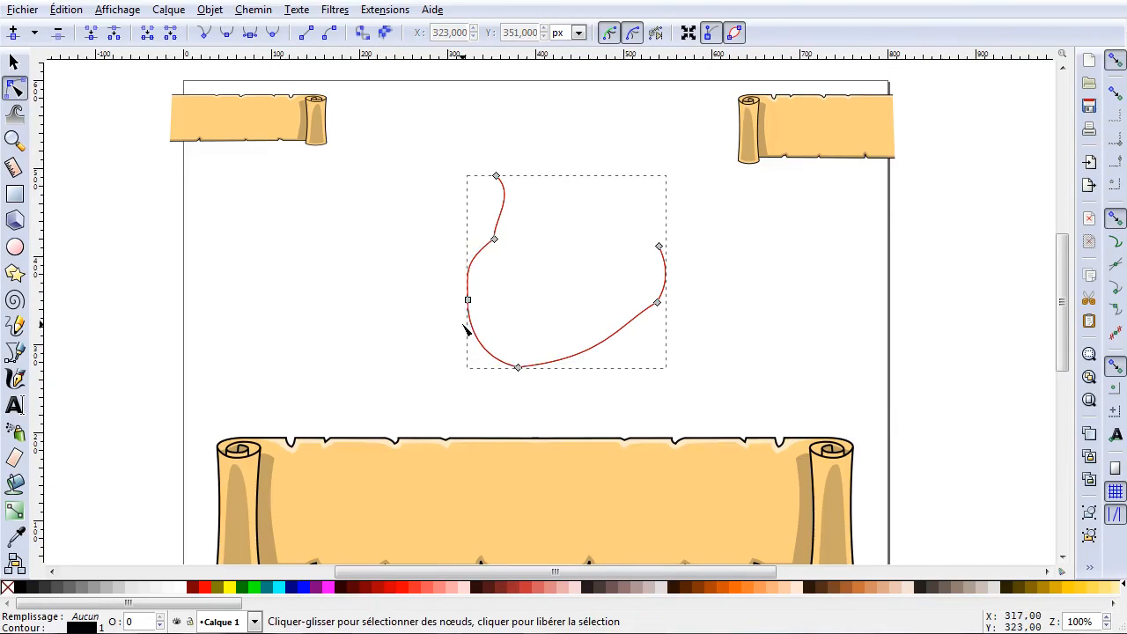
left_click_drag(467, 301, 474, 314)
mouse_move(522, 374)
left_mouse_down()
mouse_move(498, 372)
mouse_move(509, 370)
left_mouse_up()
left_click(539, 265)
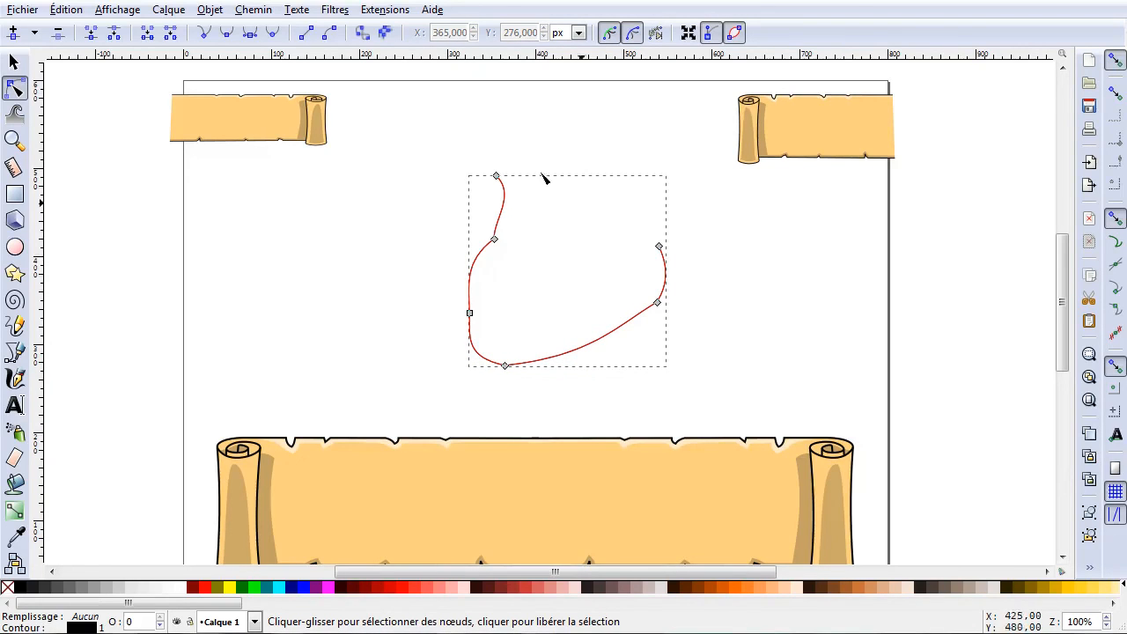
Pull the path's second node far outward to about X 253, Y 427, then delete the whole practice path.
left_click(495, 240)
left_click_drag(494, 241, 439, 151)
mouse_move(469, 192)
left_mouse_down()
mouse_move(476, 206)
mouse_move(569, 244)
mouse_move(448, 251)
mouse_move(475, 187)
mouse_move(459, 203)
left_mouse_up()
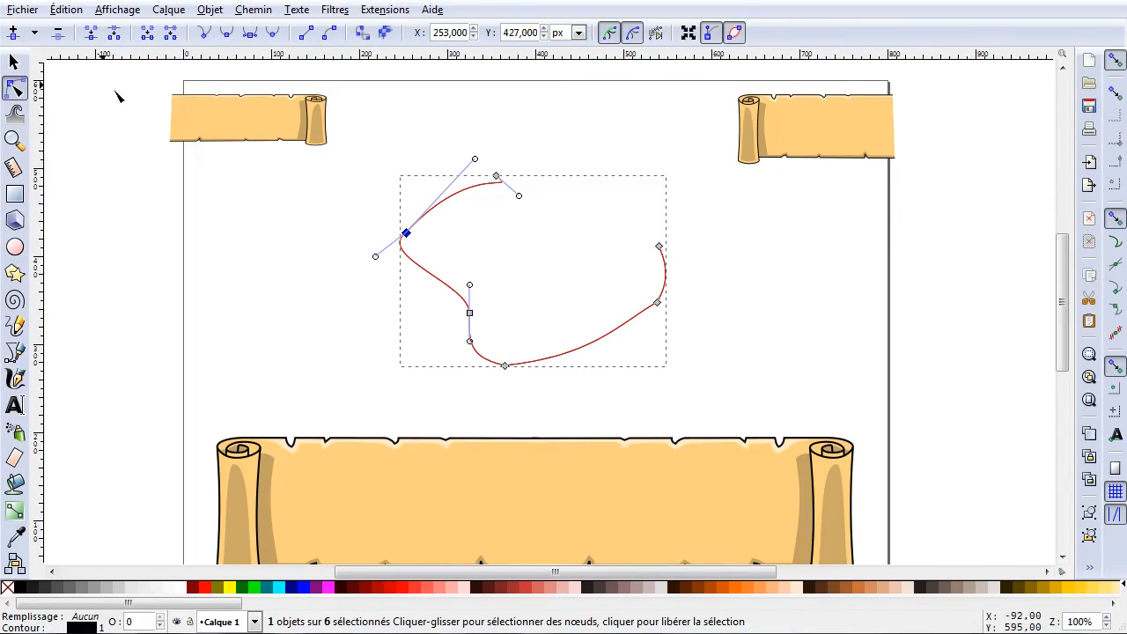
left_click(13, 61)
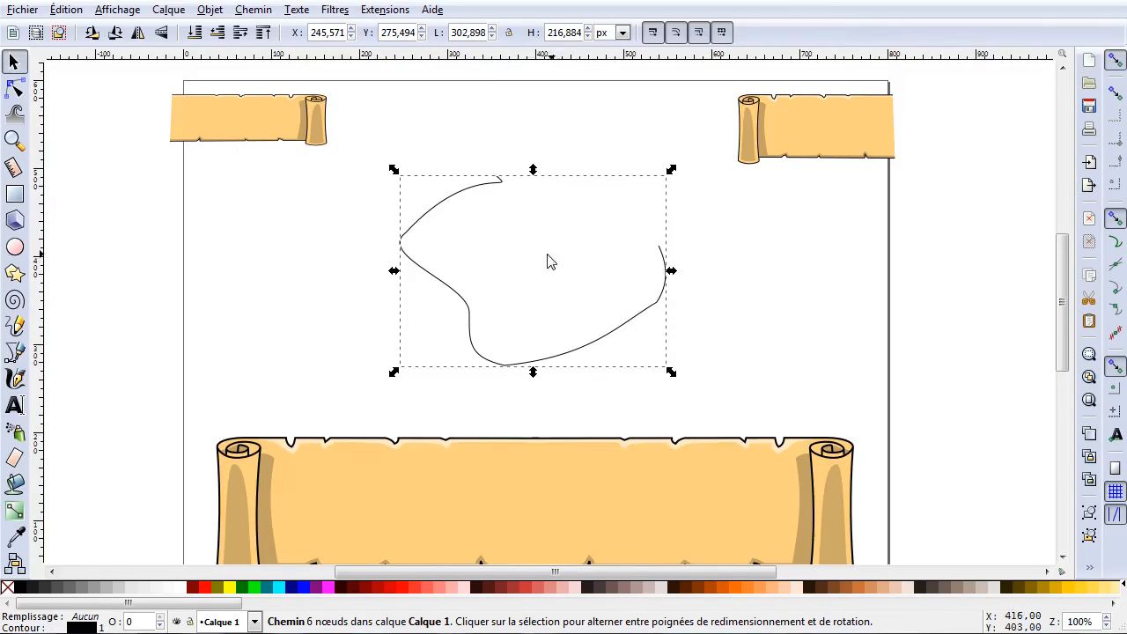
key("Delete")
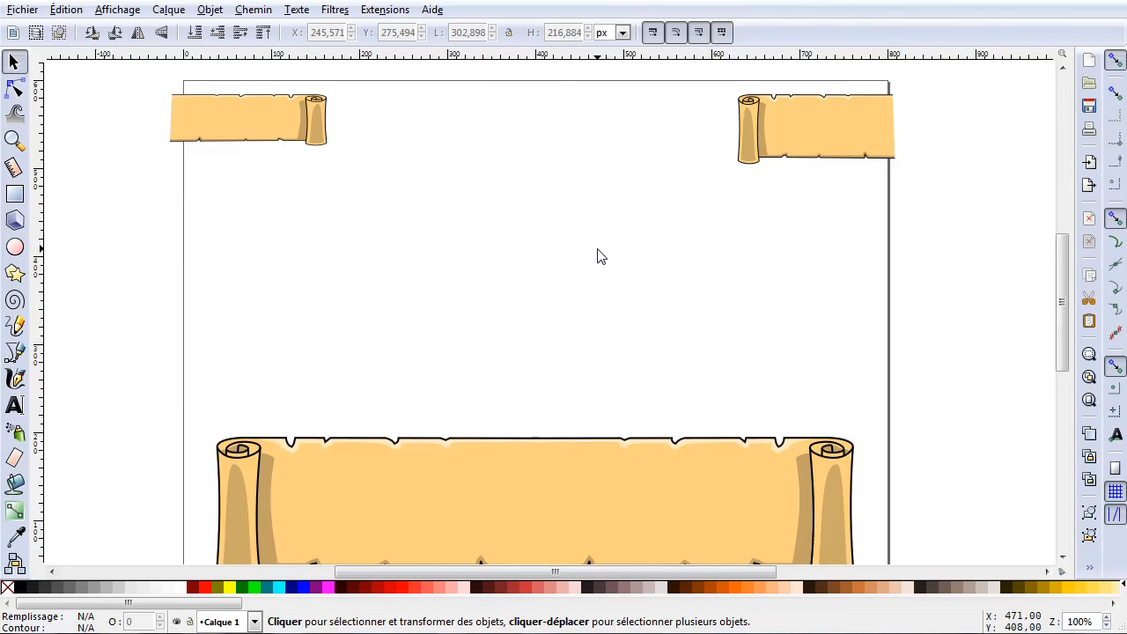